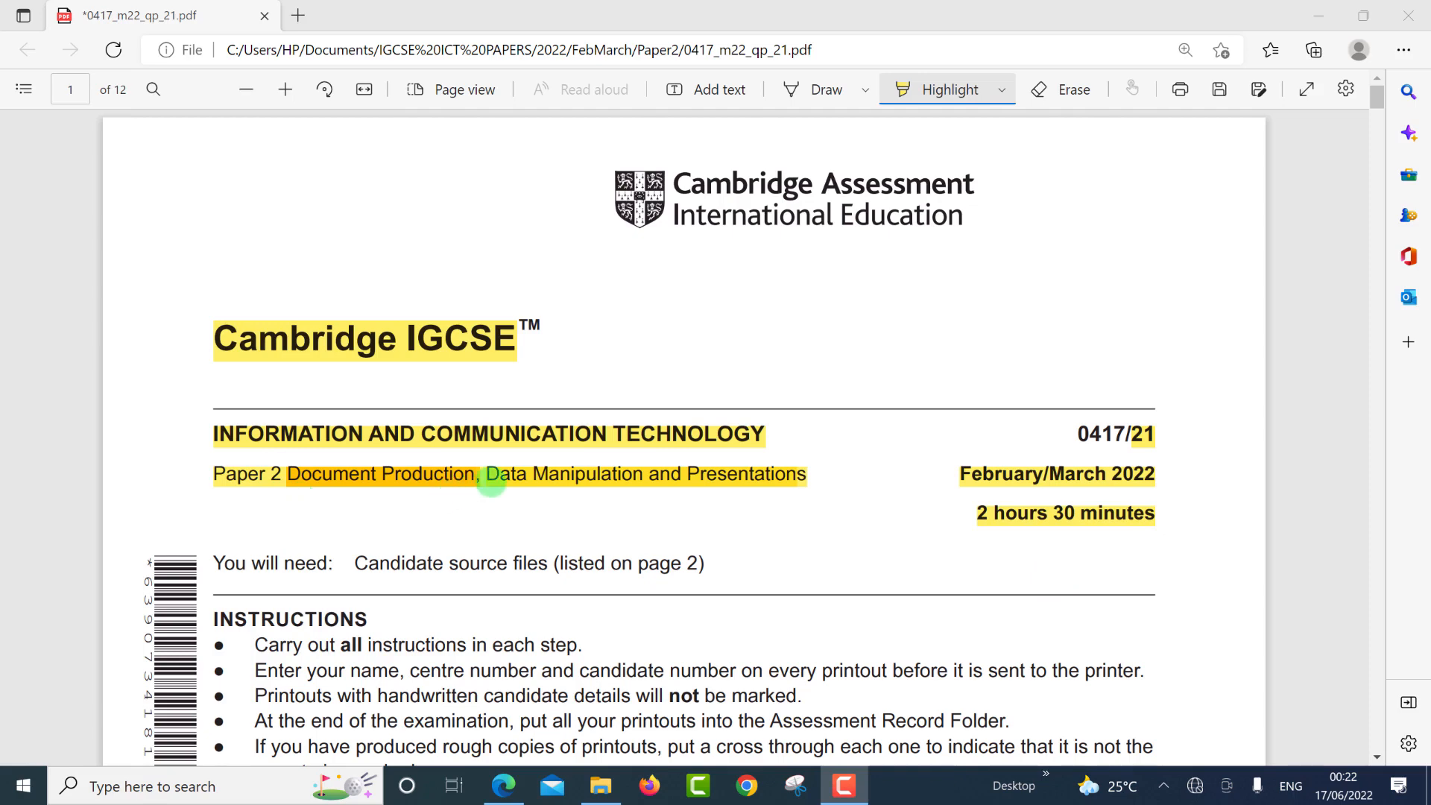
Highlight 'Data Manipulation' and question 13 on page 7 of the exam paper.
drag(492, 481, 635, 488)
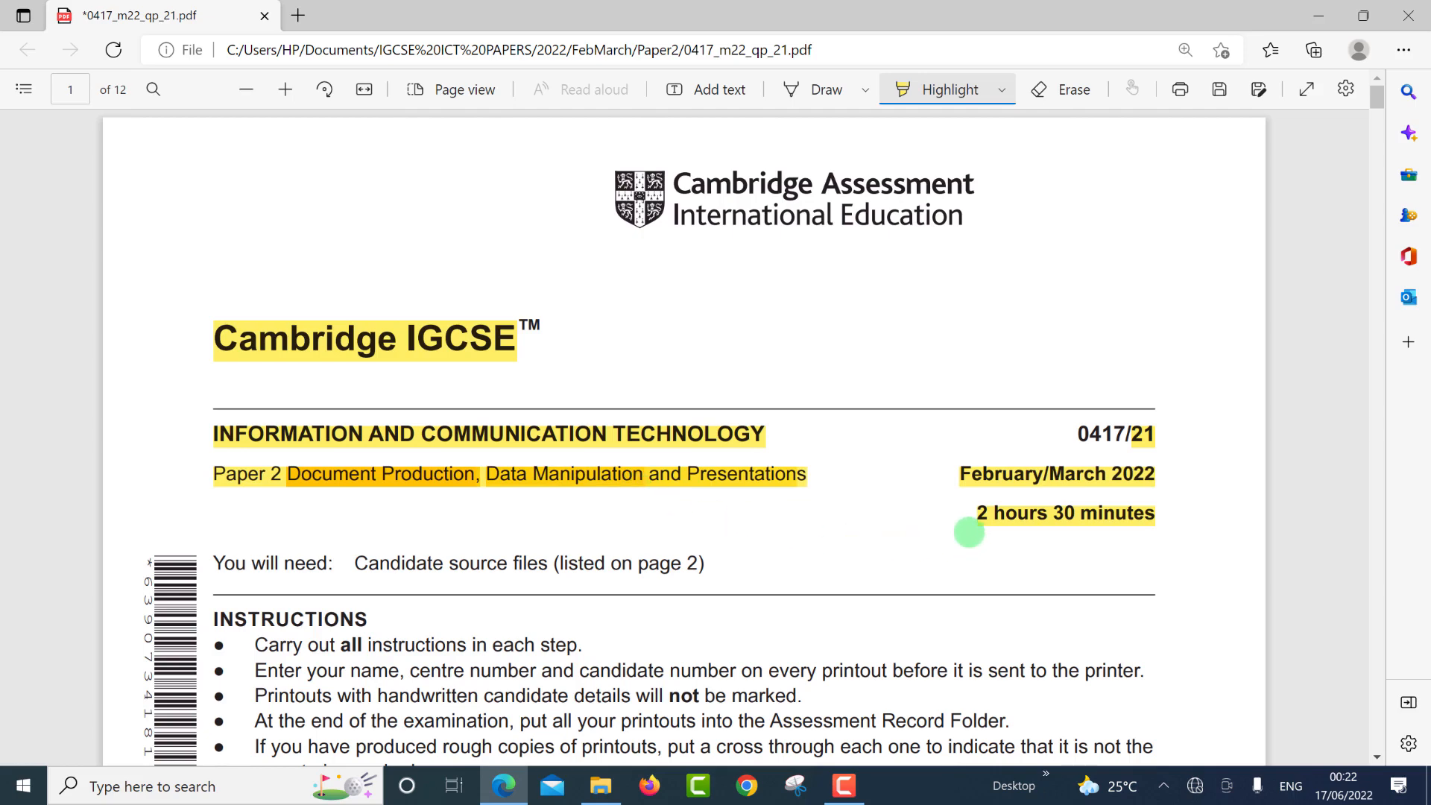
scroll(969, 537, down, 7)
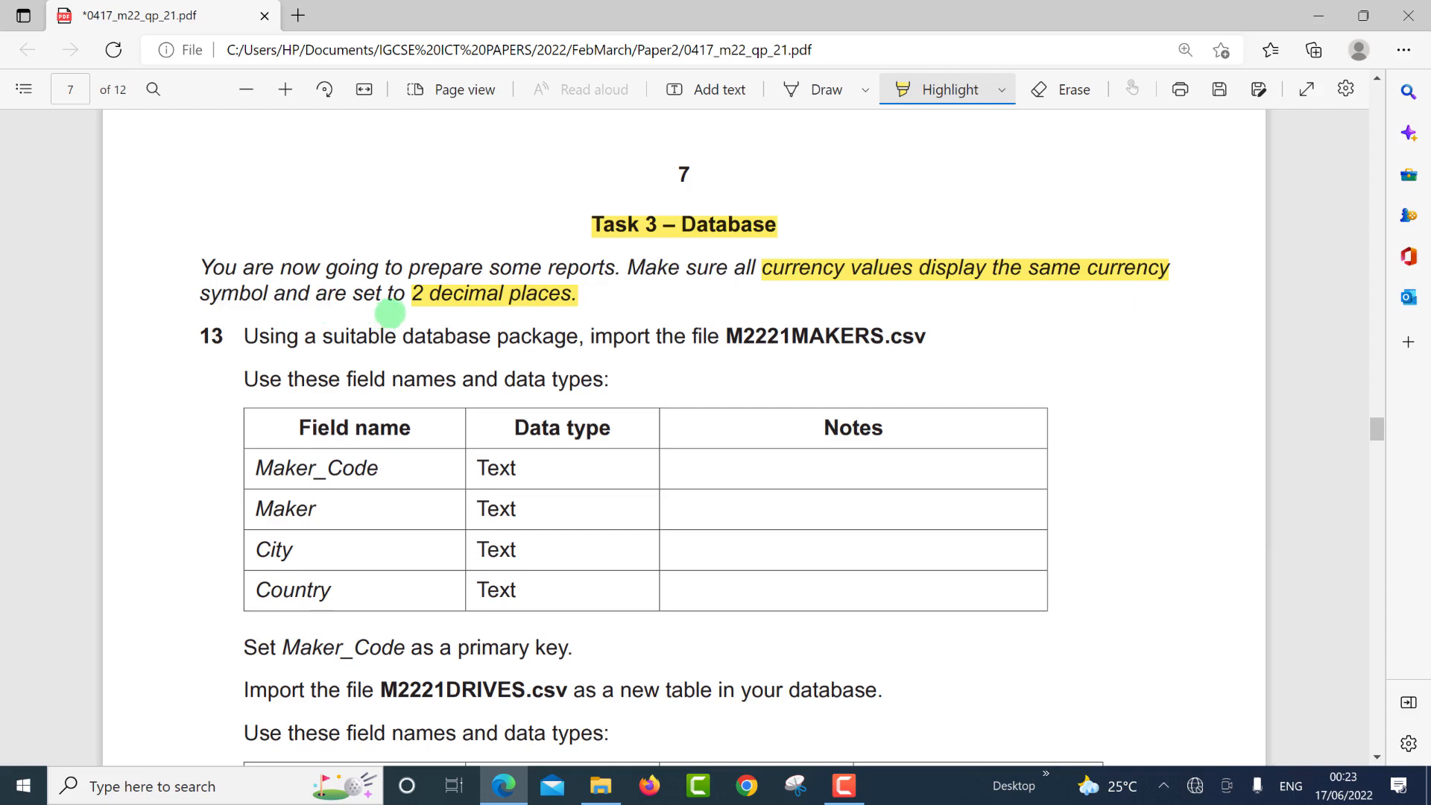
drag(198, 335, 228, 339)
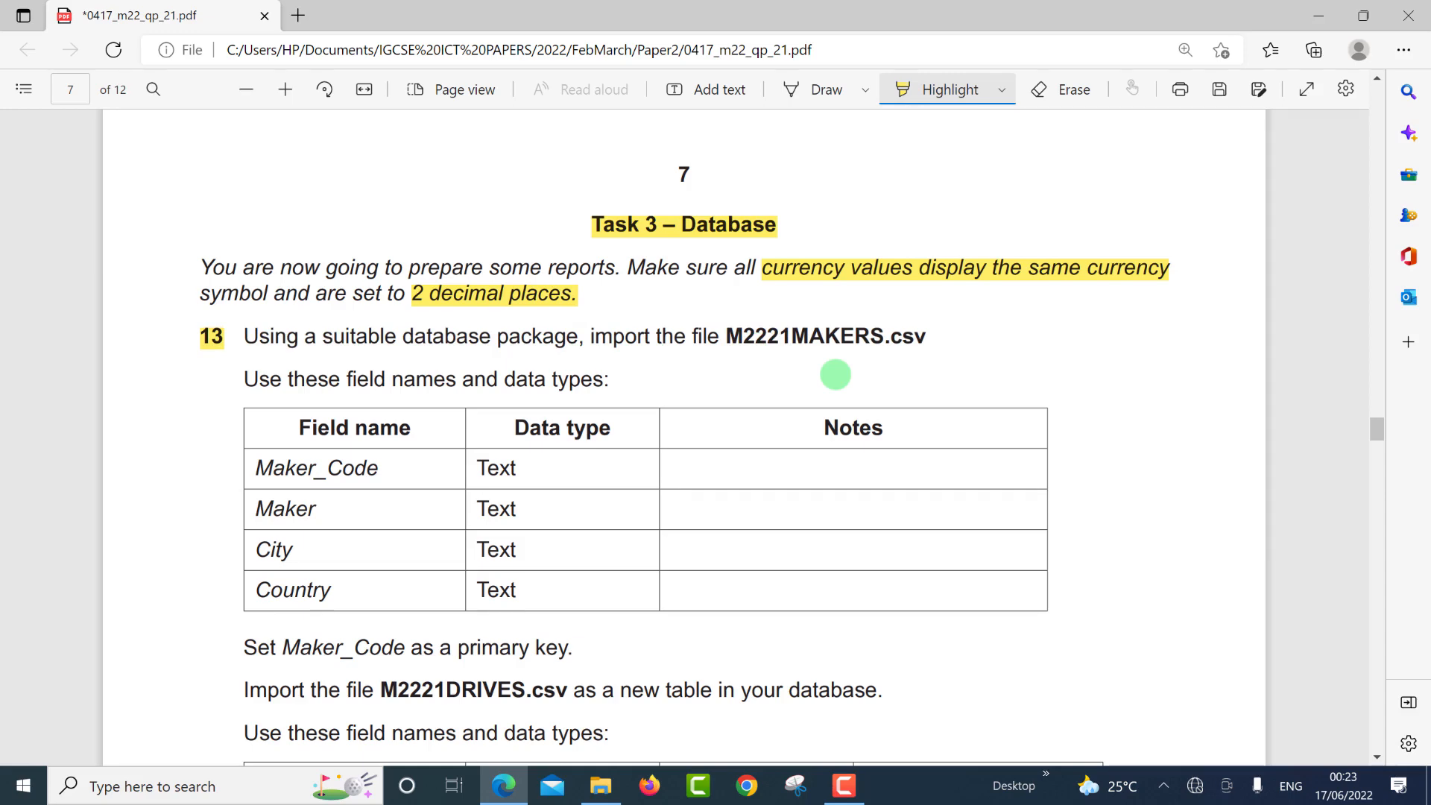
key(alt+Tab)
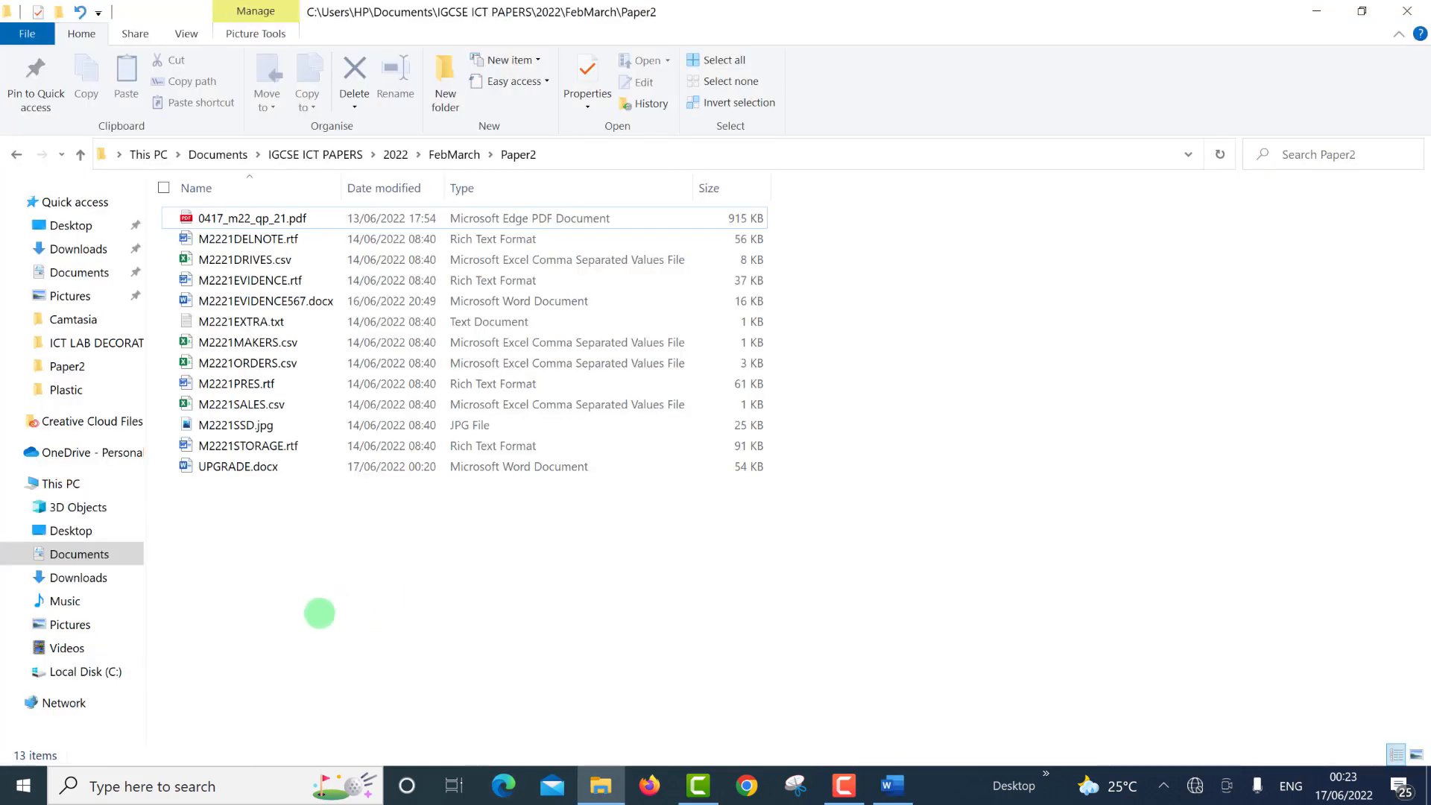
Create a new Access database named FebMarch2022.accdb in the Paper2 folder and open it.
right_click(319, 613)
mouse_move(257, 570)
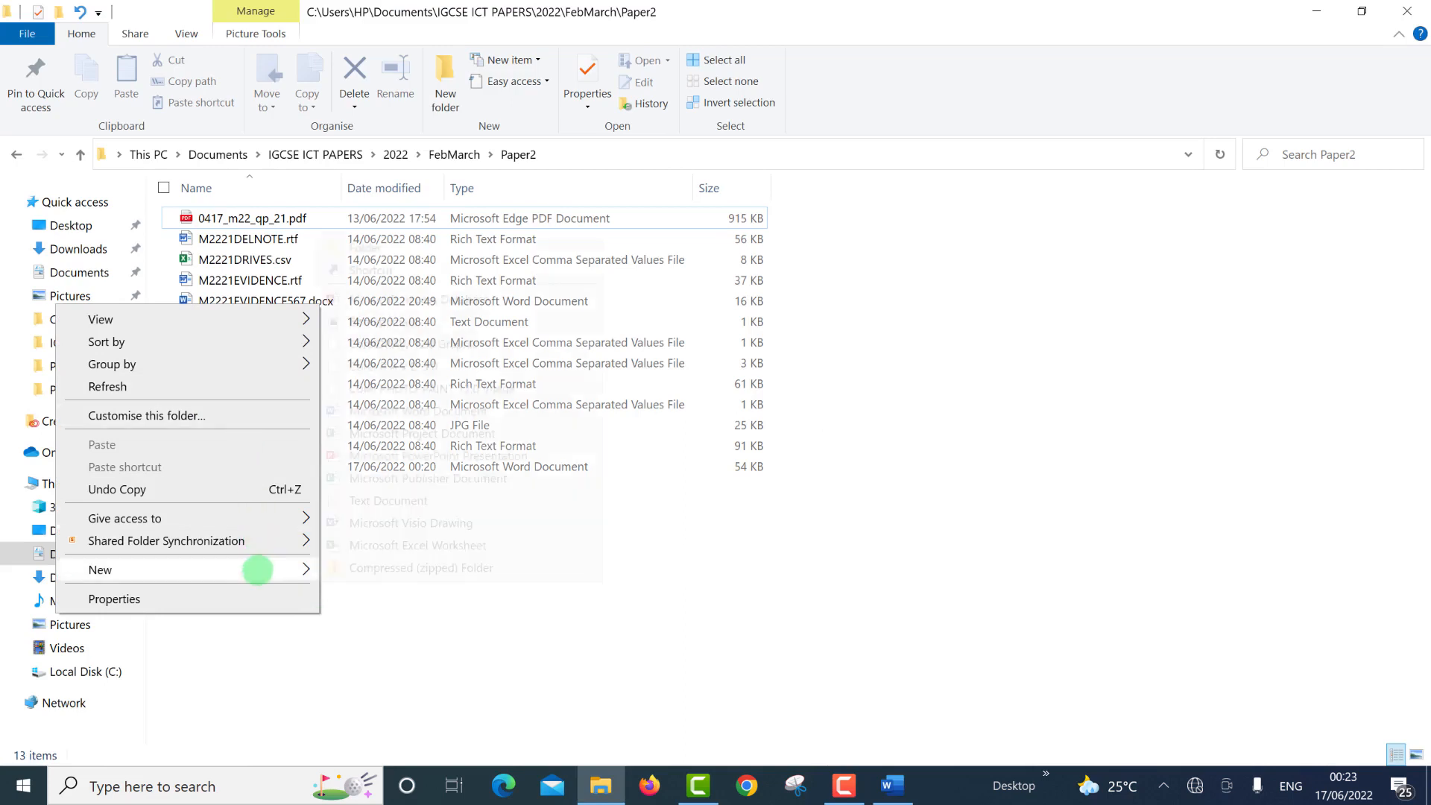
click(379, 302)
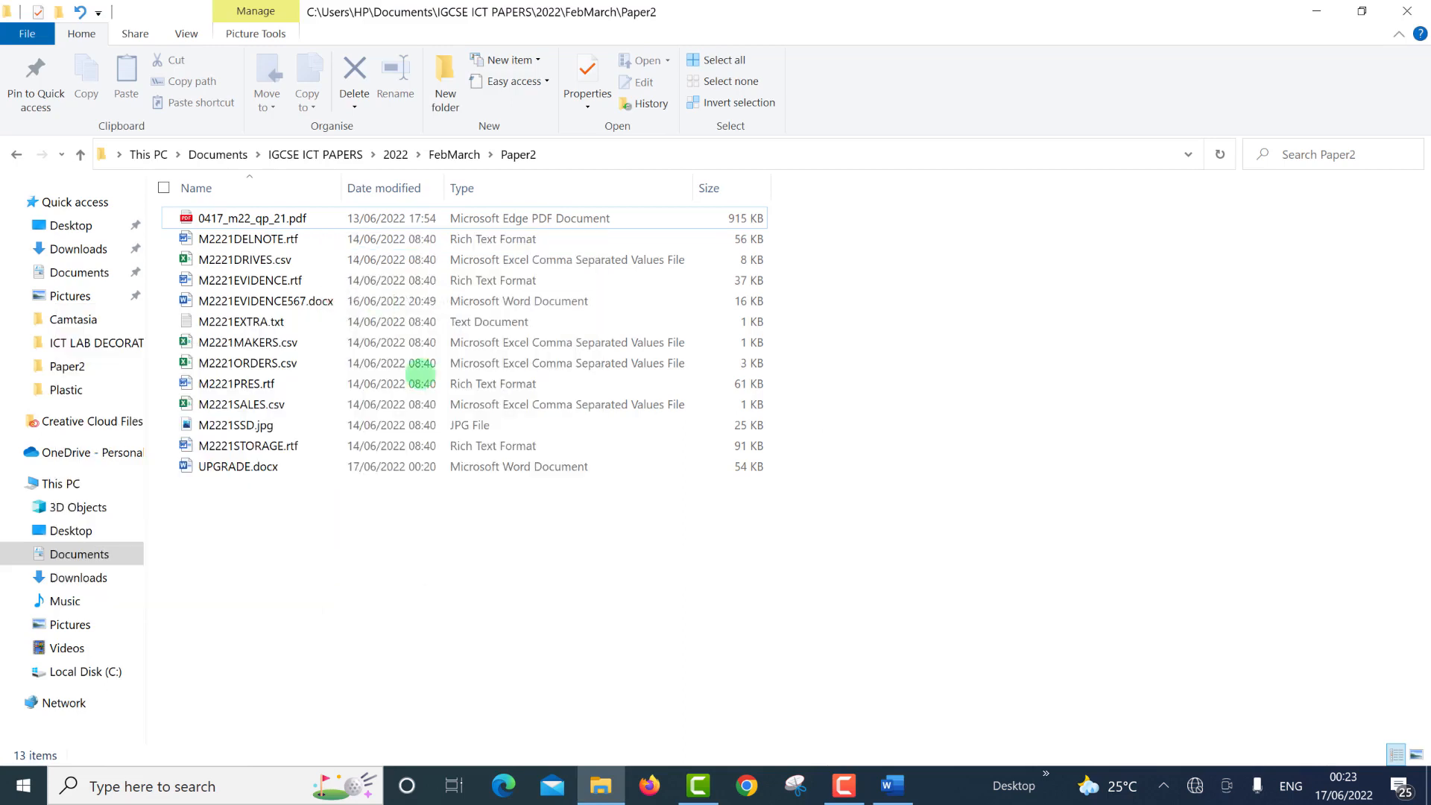
text(FE.accdb)
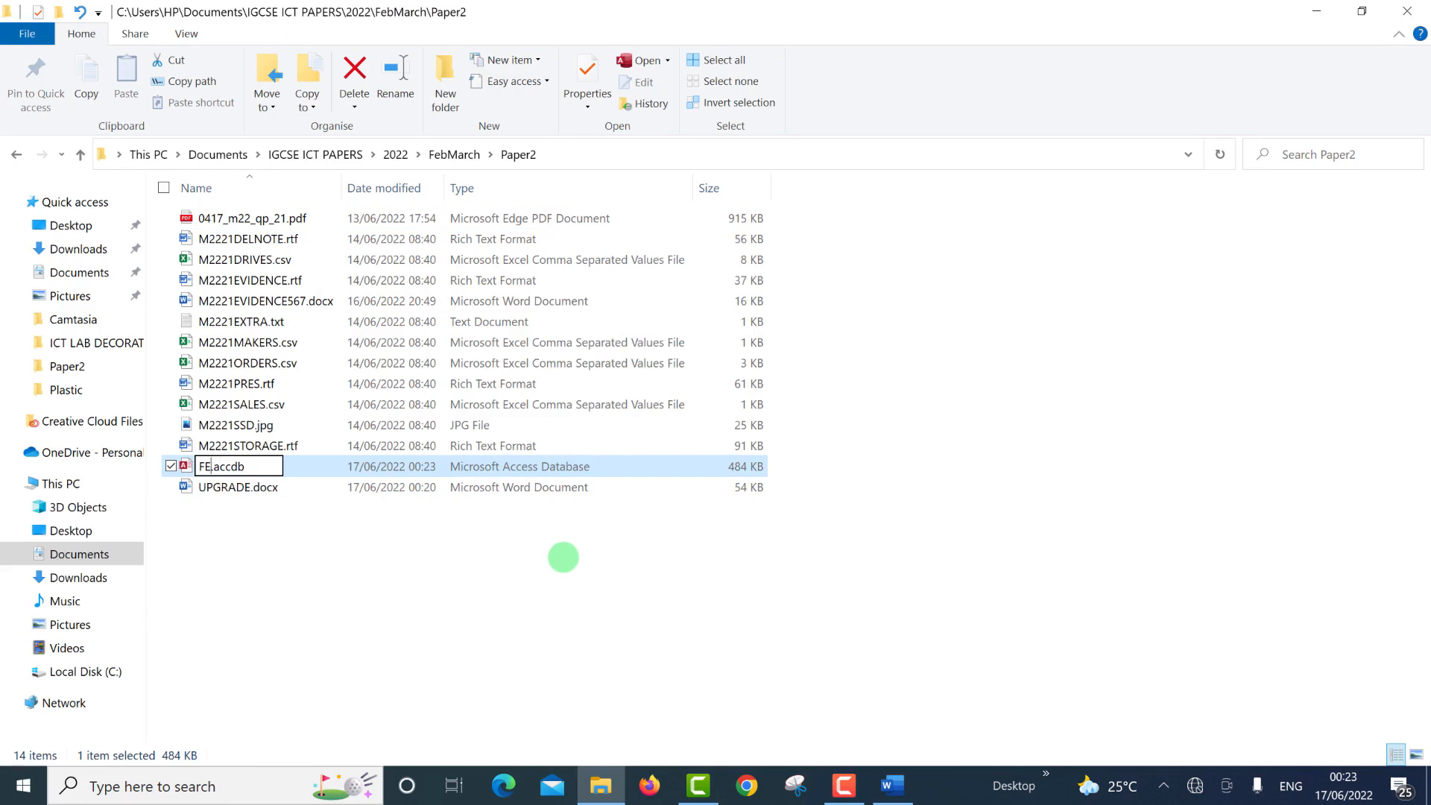
key(BackSpace)
text(ebMar)
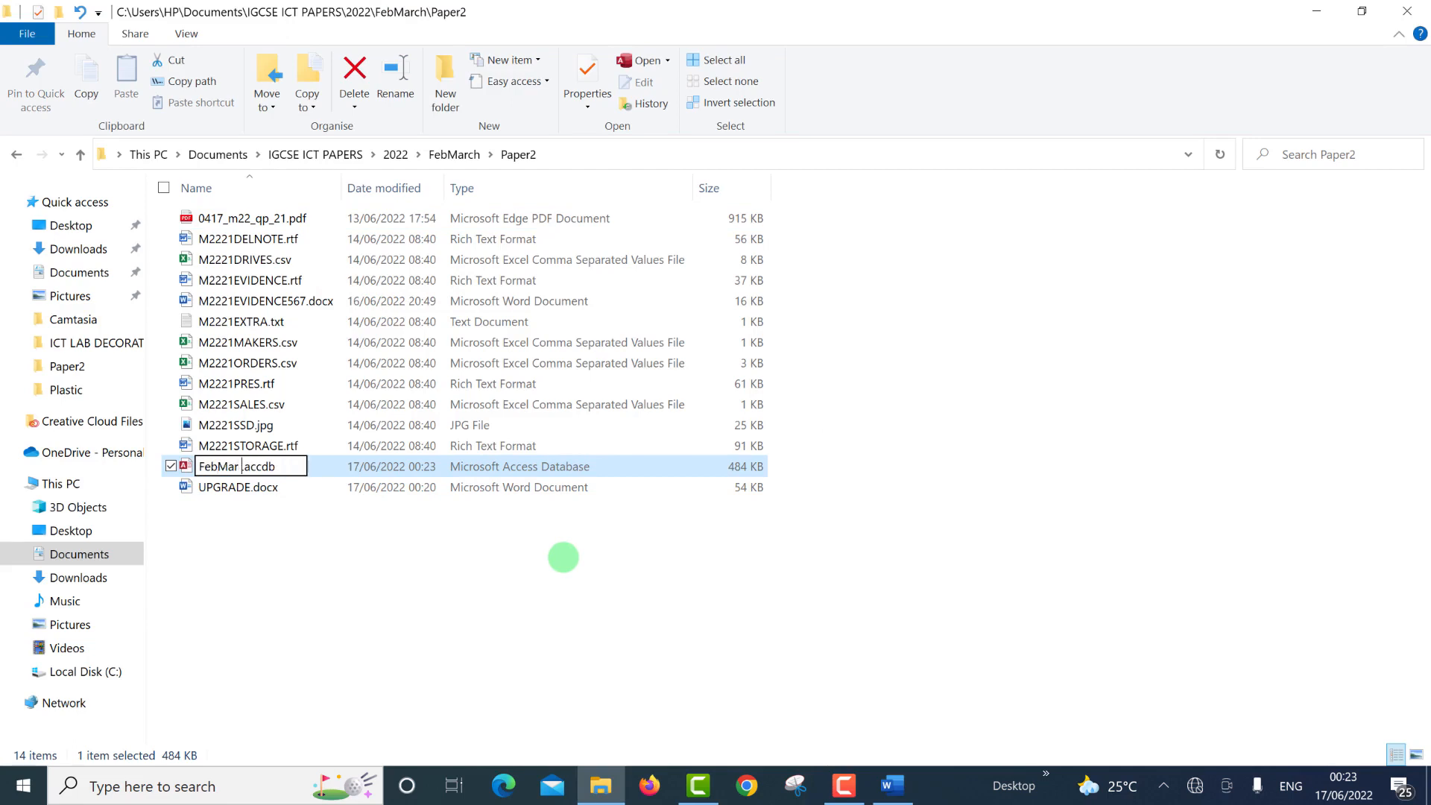
text(ch2022)
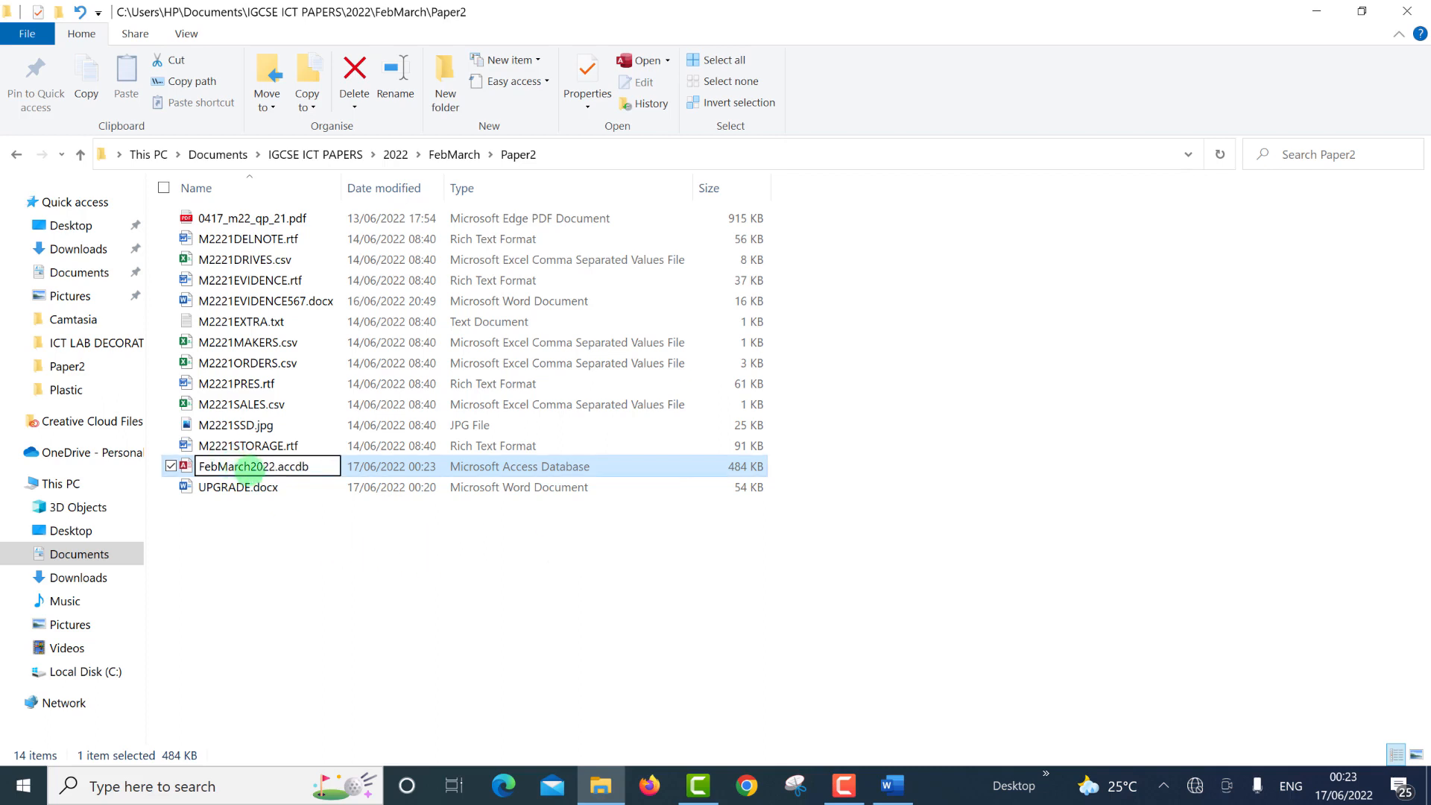
key(Return)
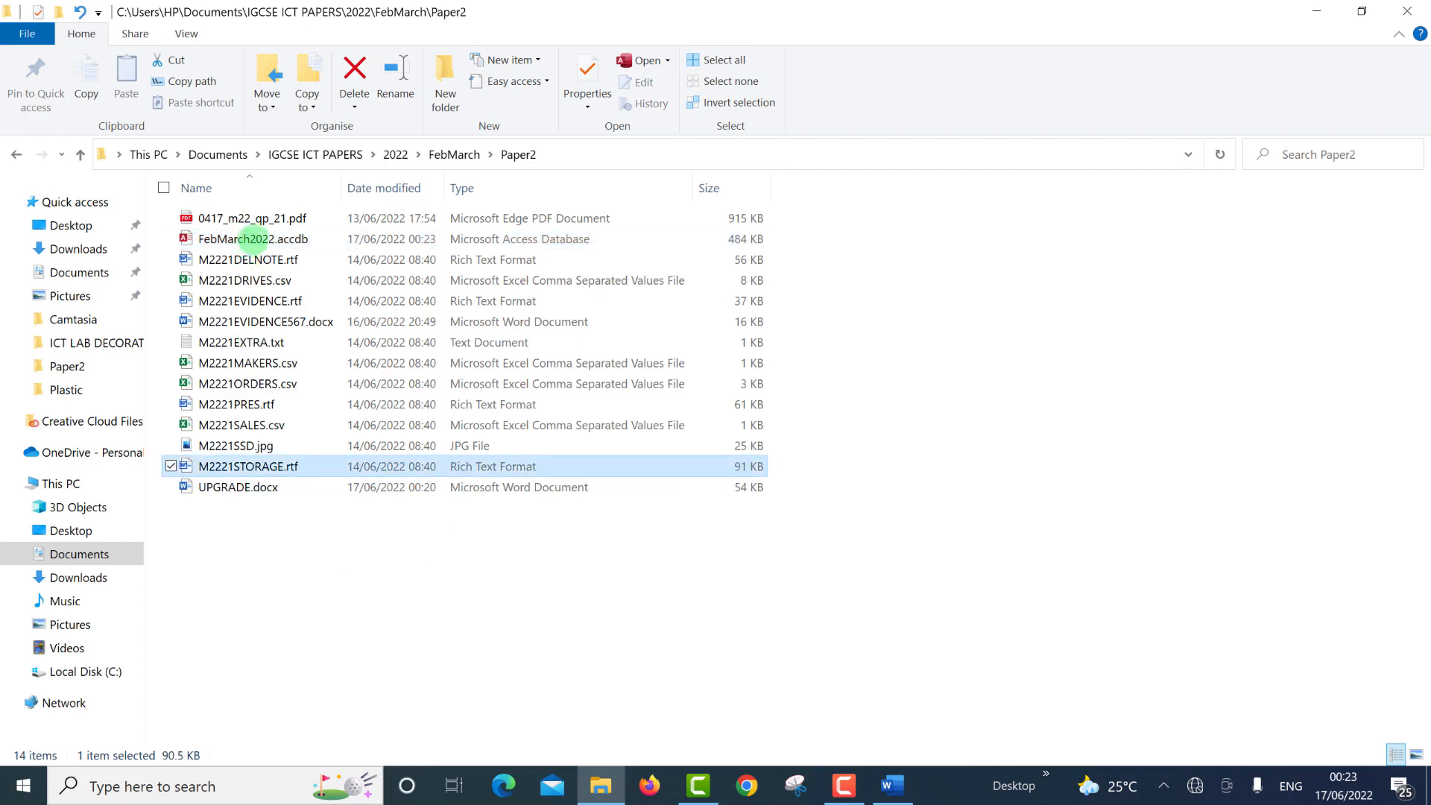
double_click(253, 238)
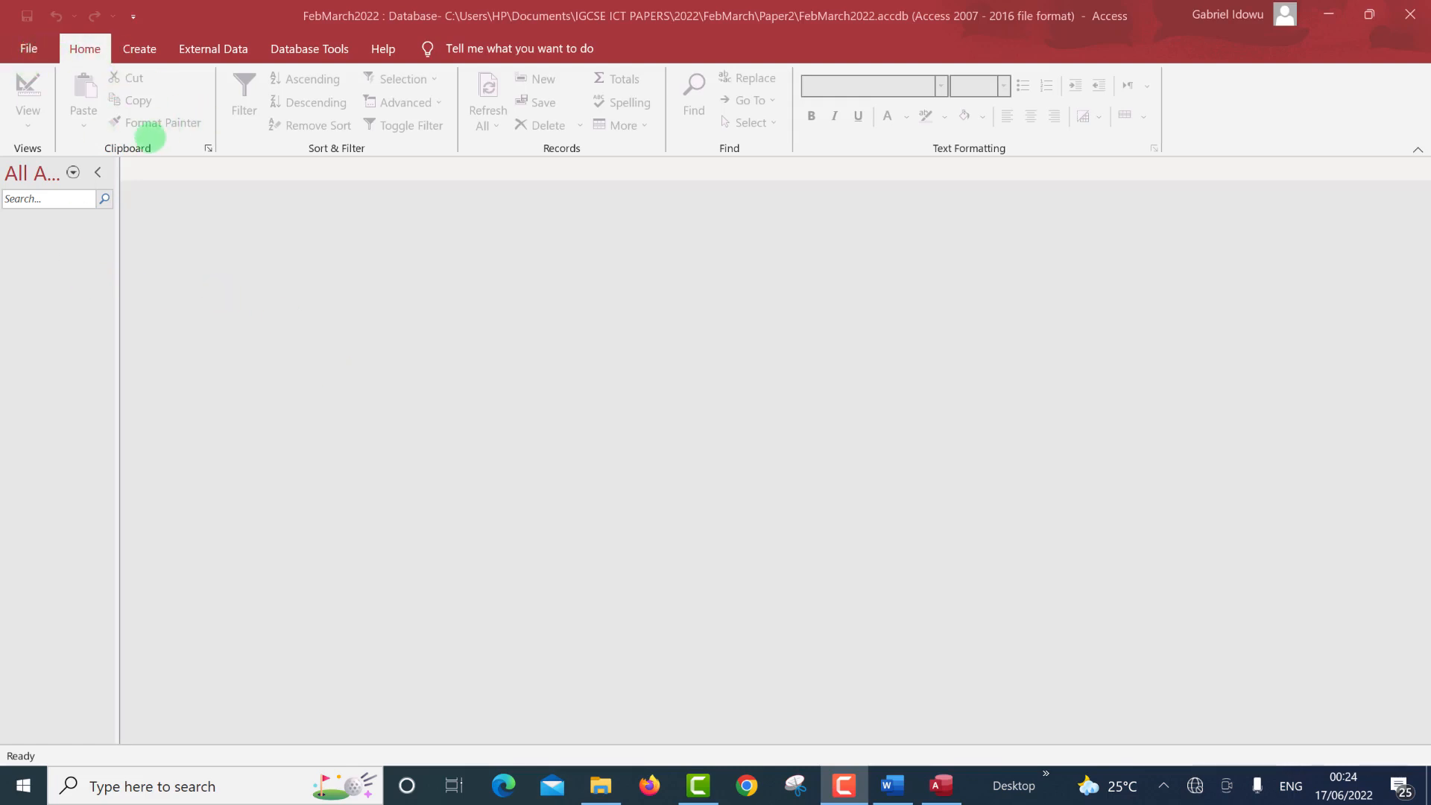
Start a text-file import via External Data > New Data Source > From File > Text File.
key(alt+Tab)
click(215, 50)
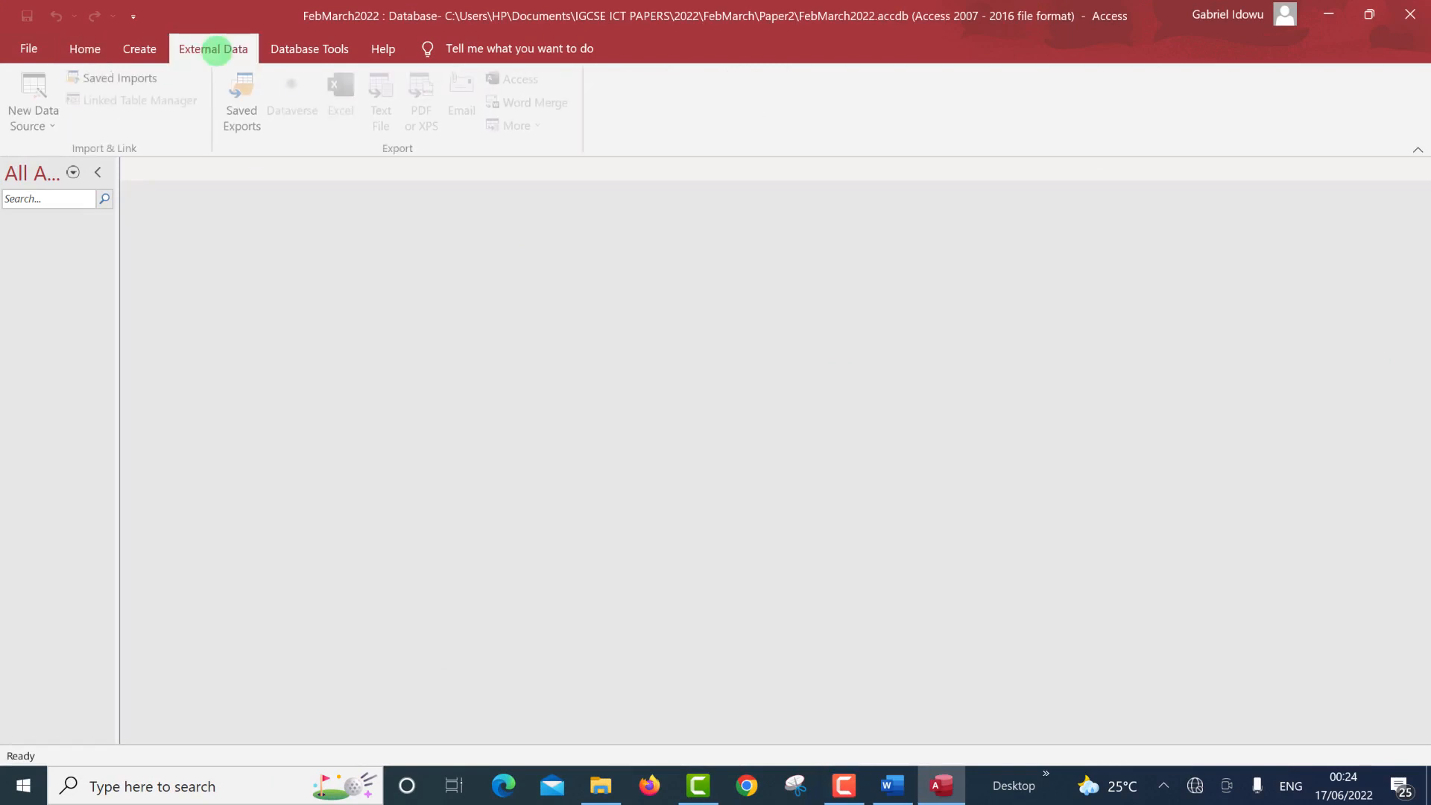
click(44, 125)
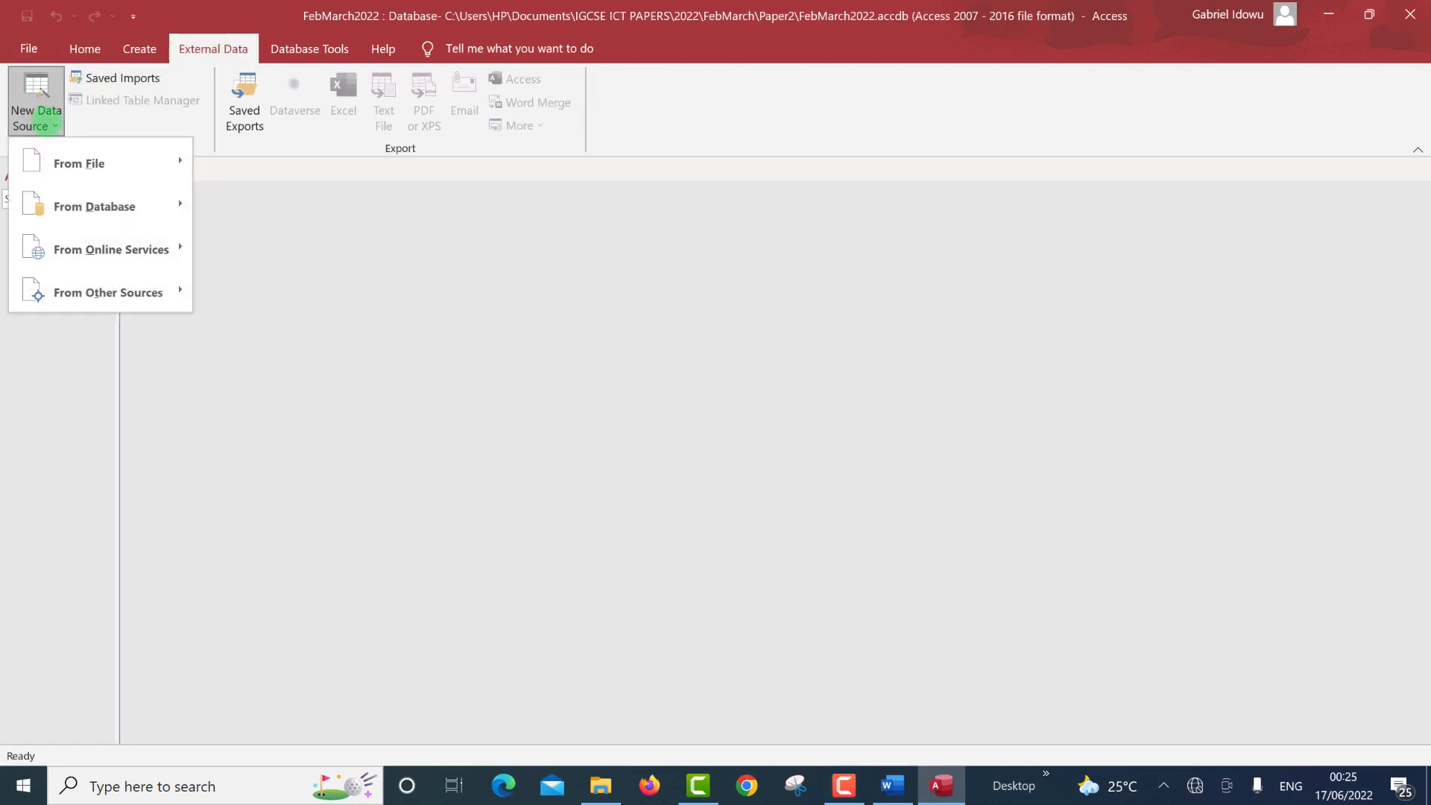
mouse_move(79, 162)
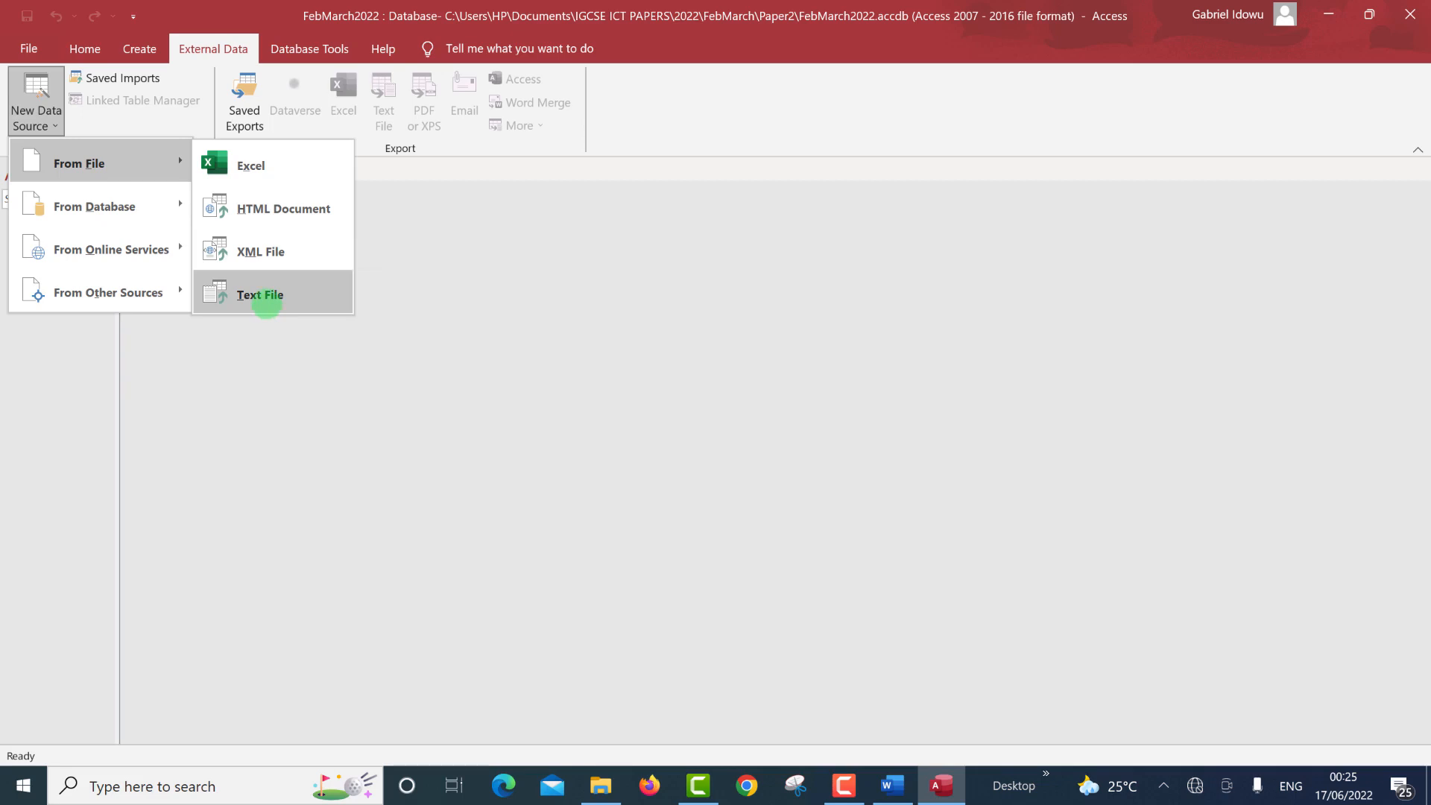
click(266, 305)
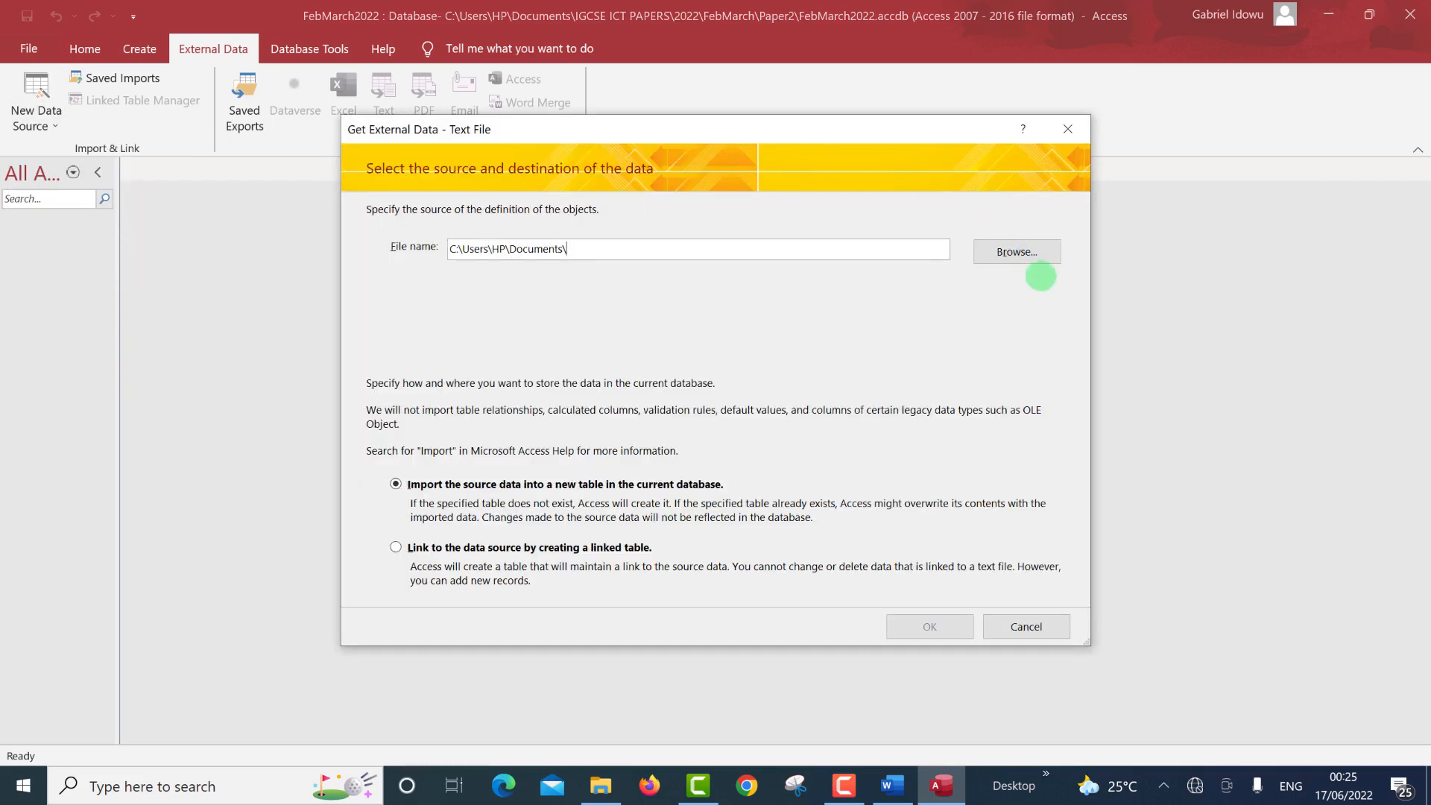
Choose M2221MAKERS.csv as the source file, importing it into a new table.
click(1032, 255)
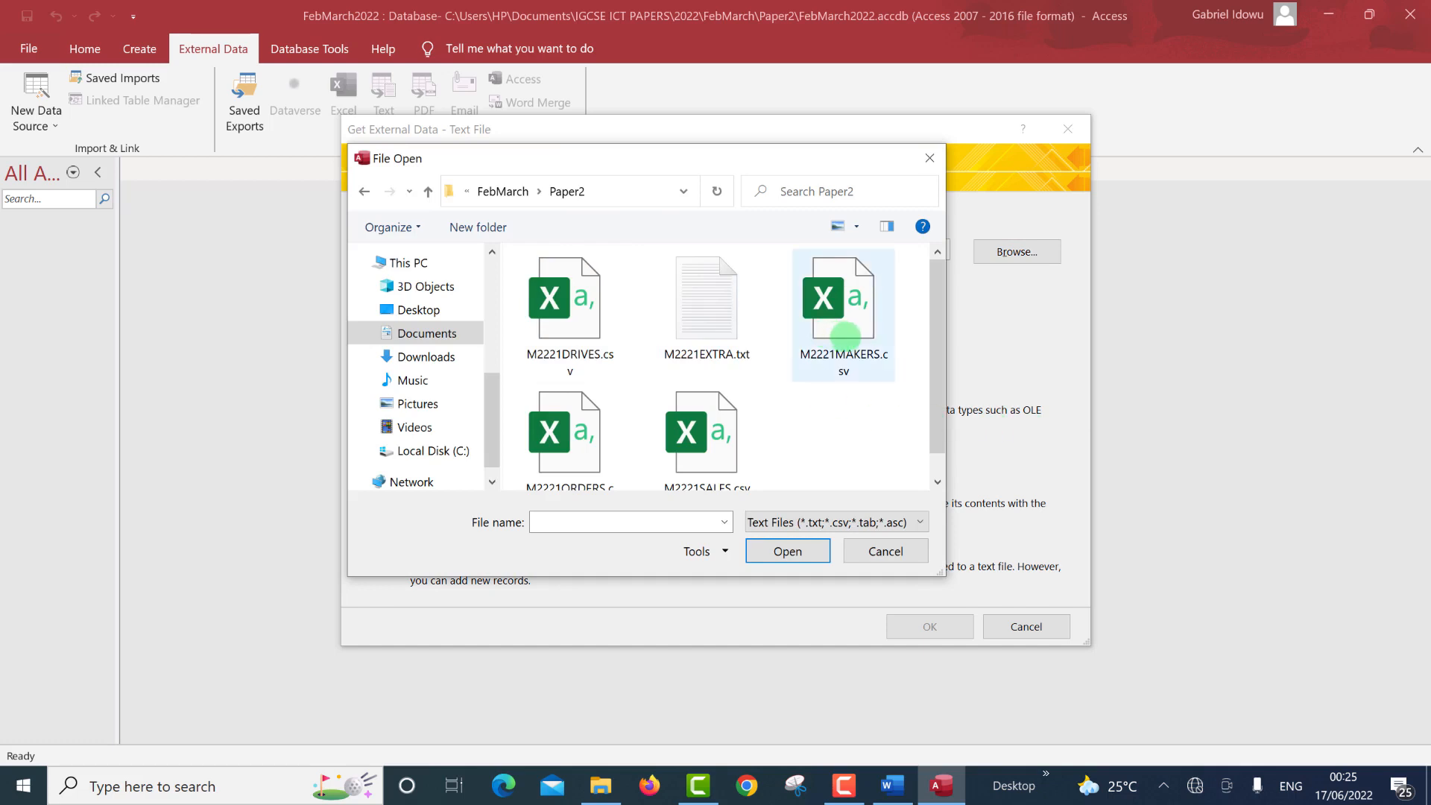
click(844, 336)
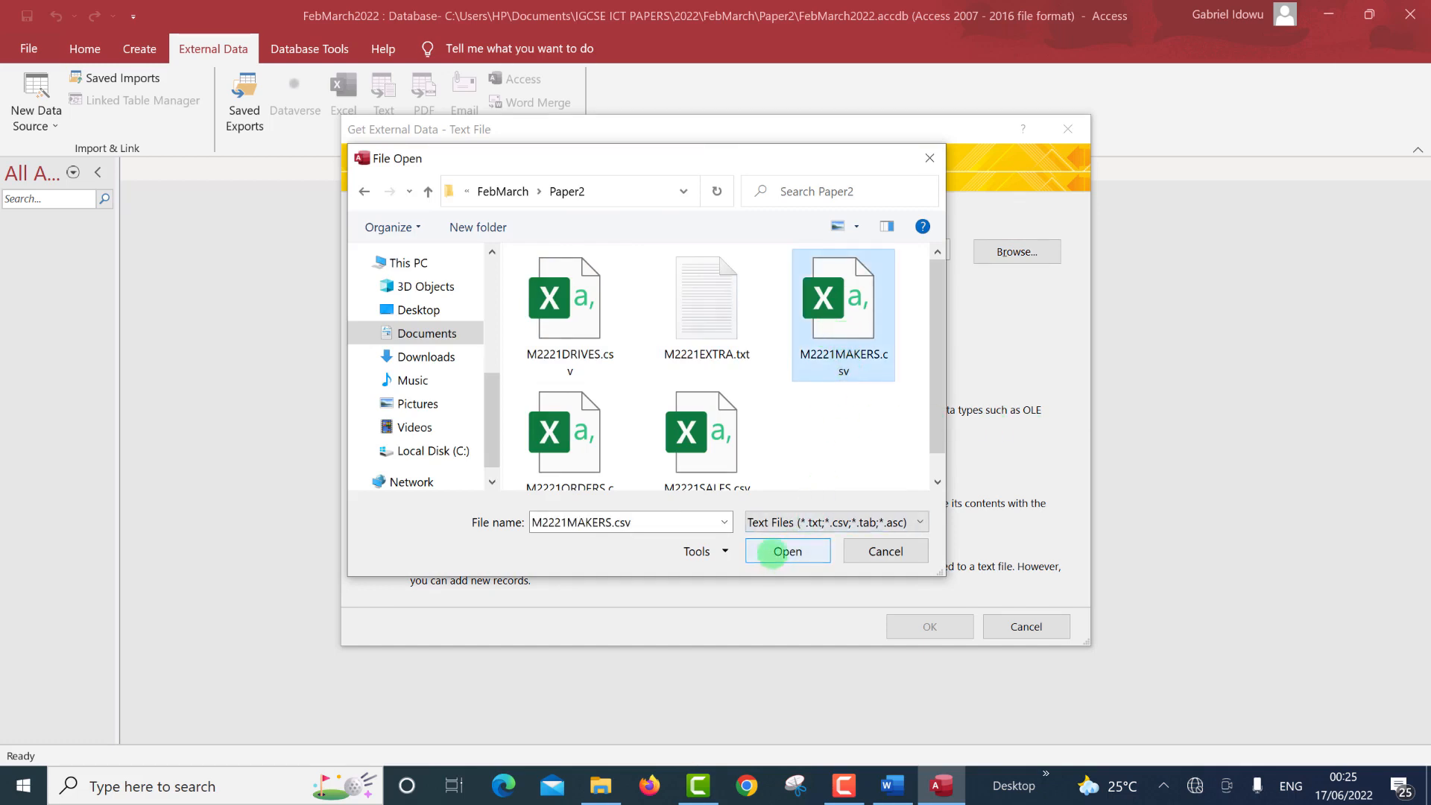
click(857, 551)
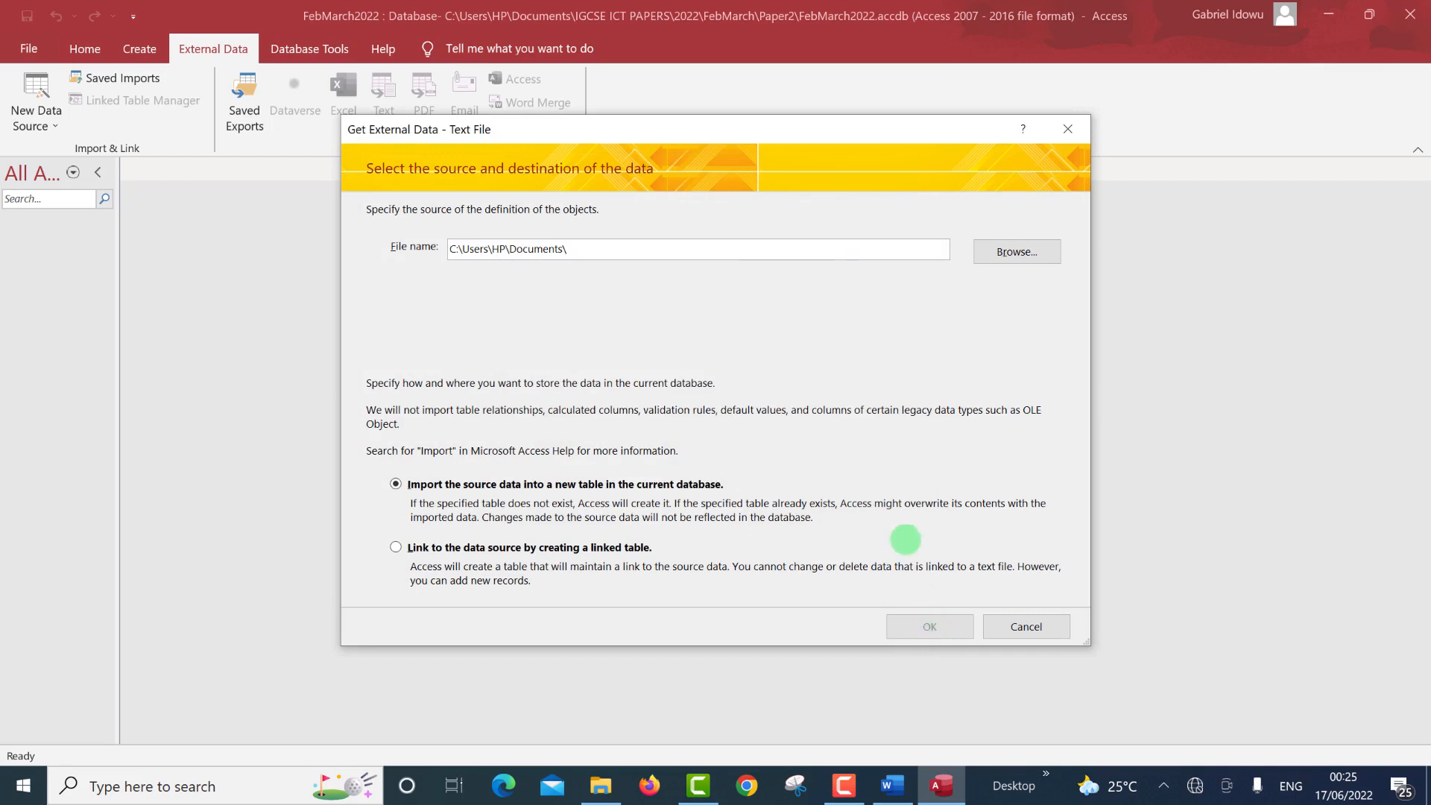
click(906, 628)
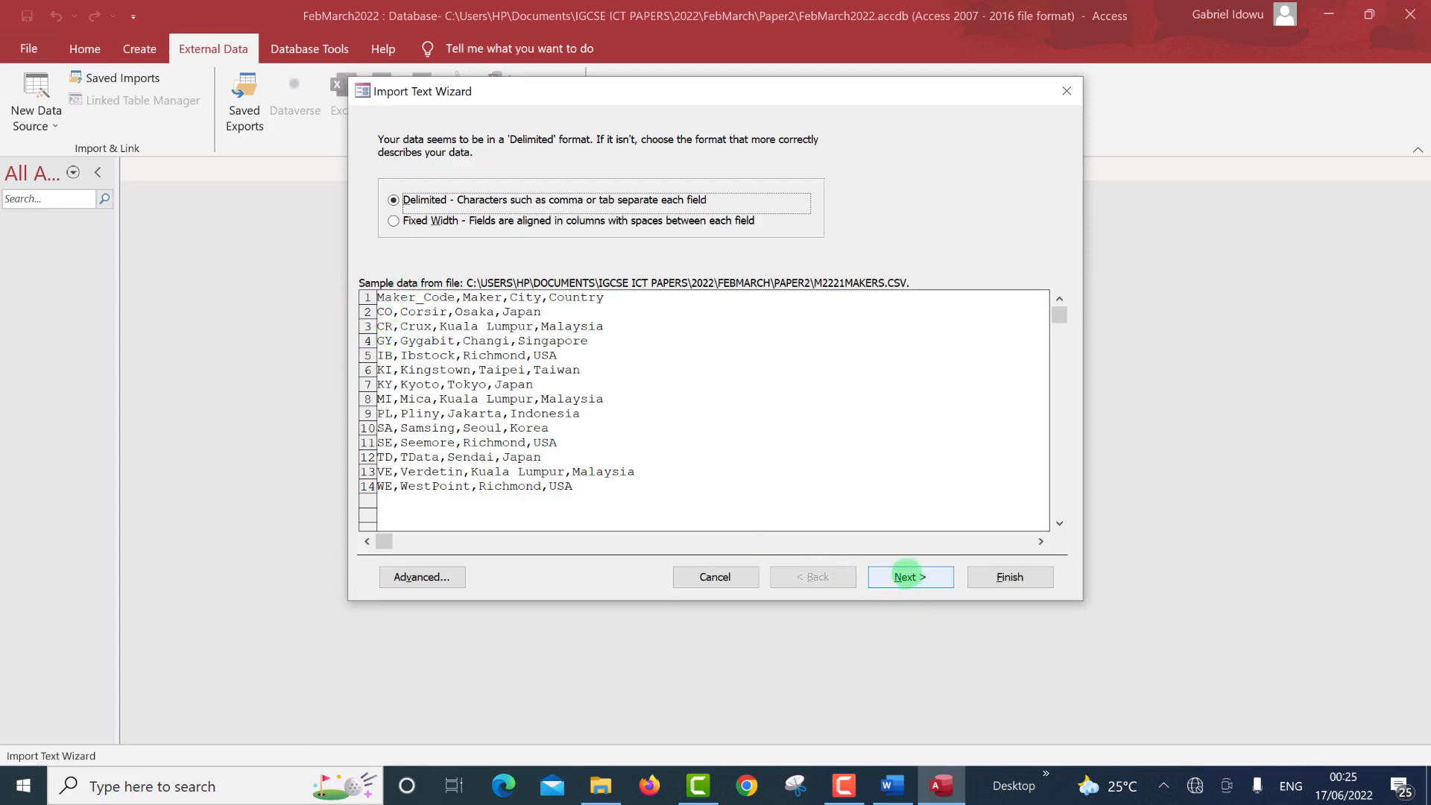
Set the MAKERS import as delimited text with the first row as field names.
click(906, 574)
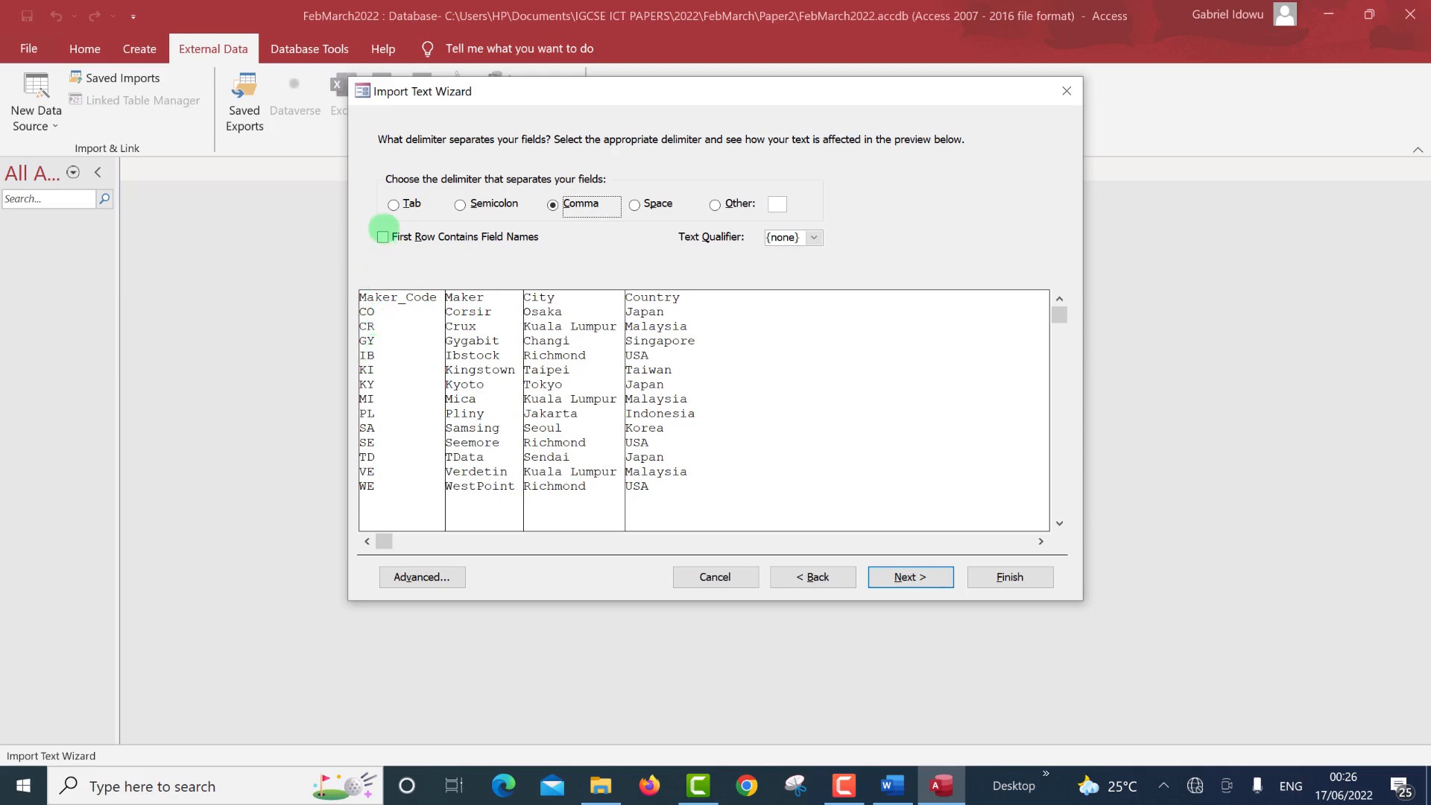
click(383, 237)
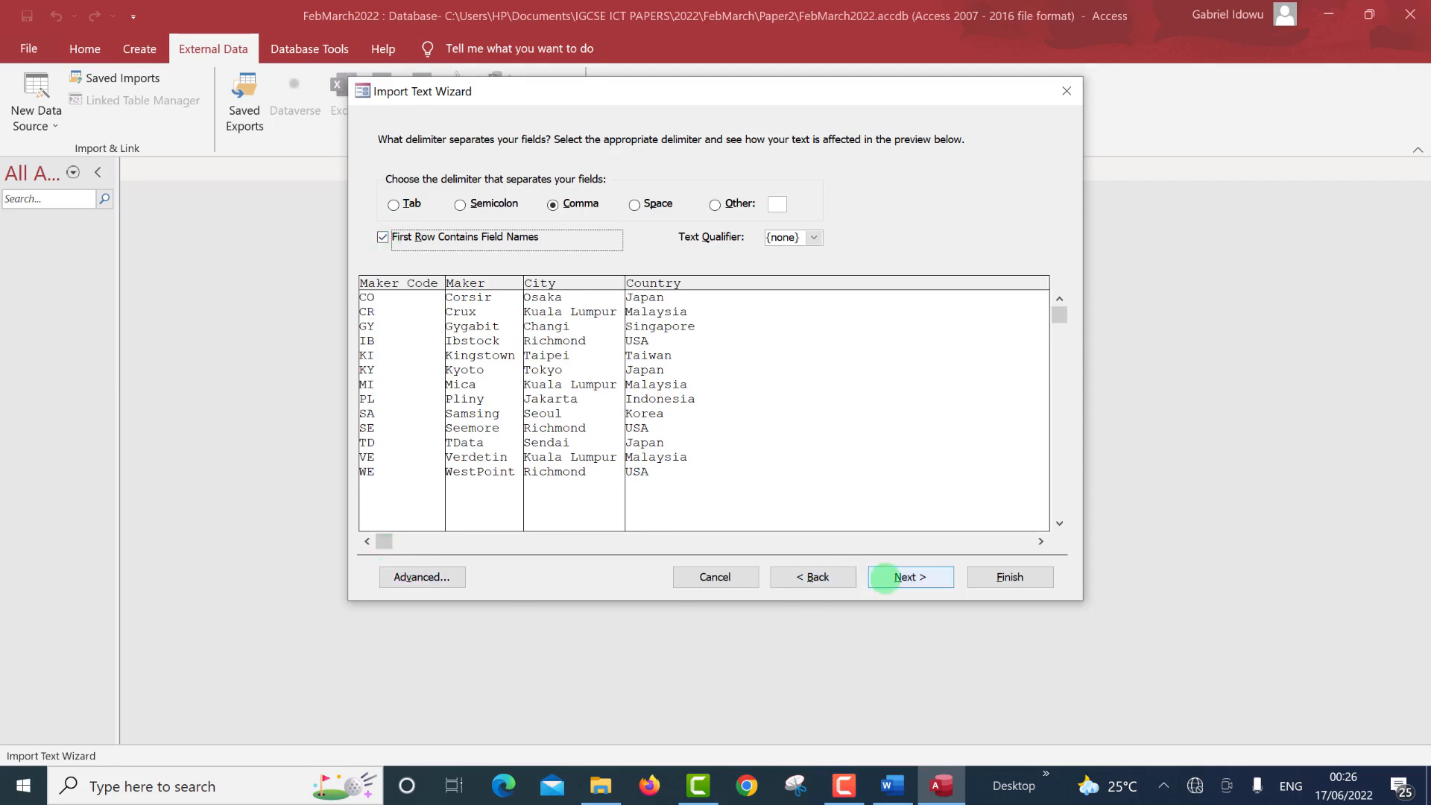
click(886, 578)
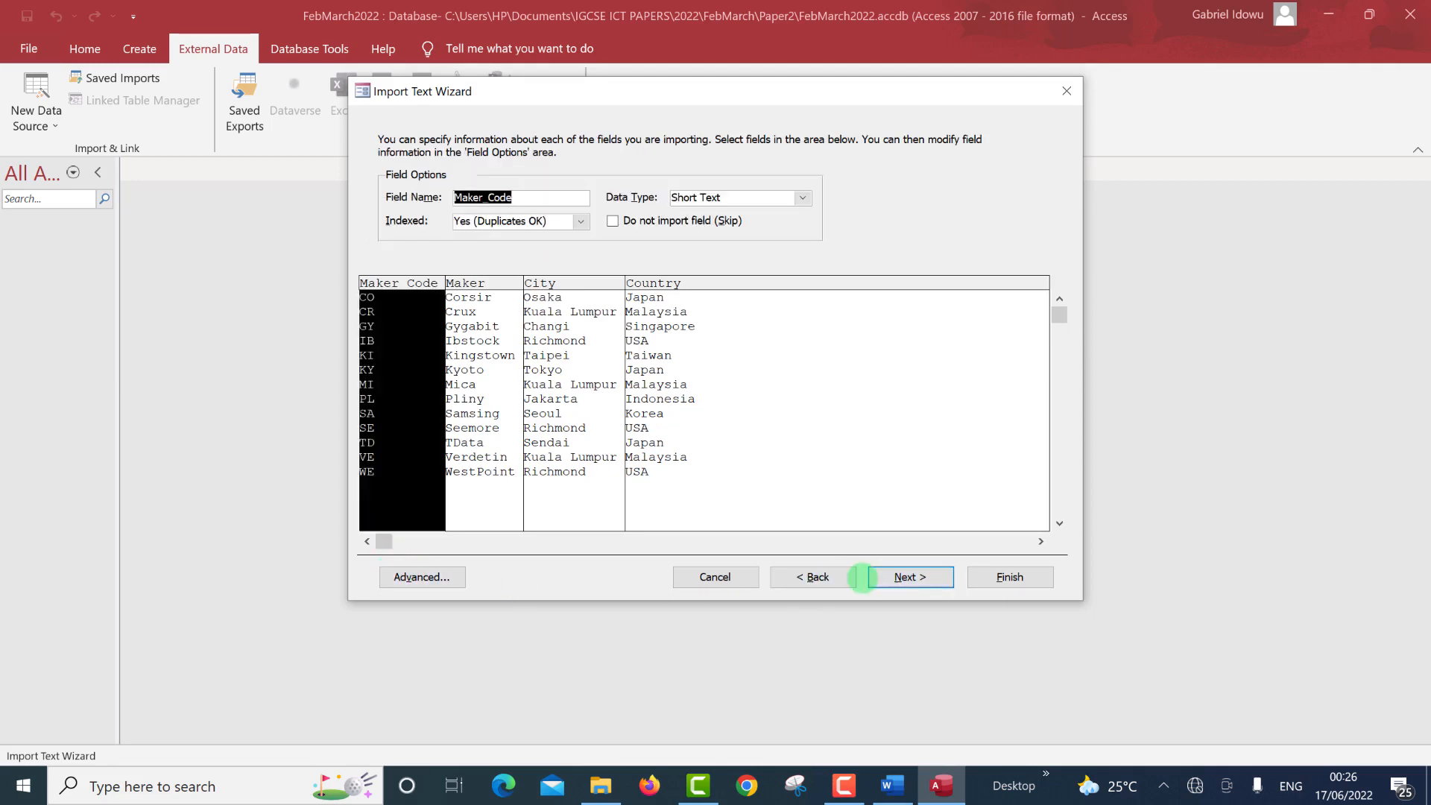
click(803, 578)
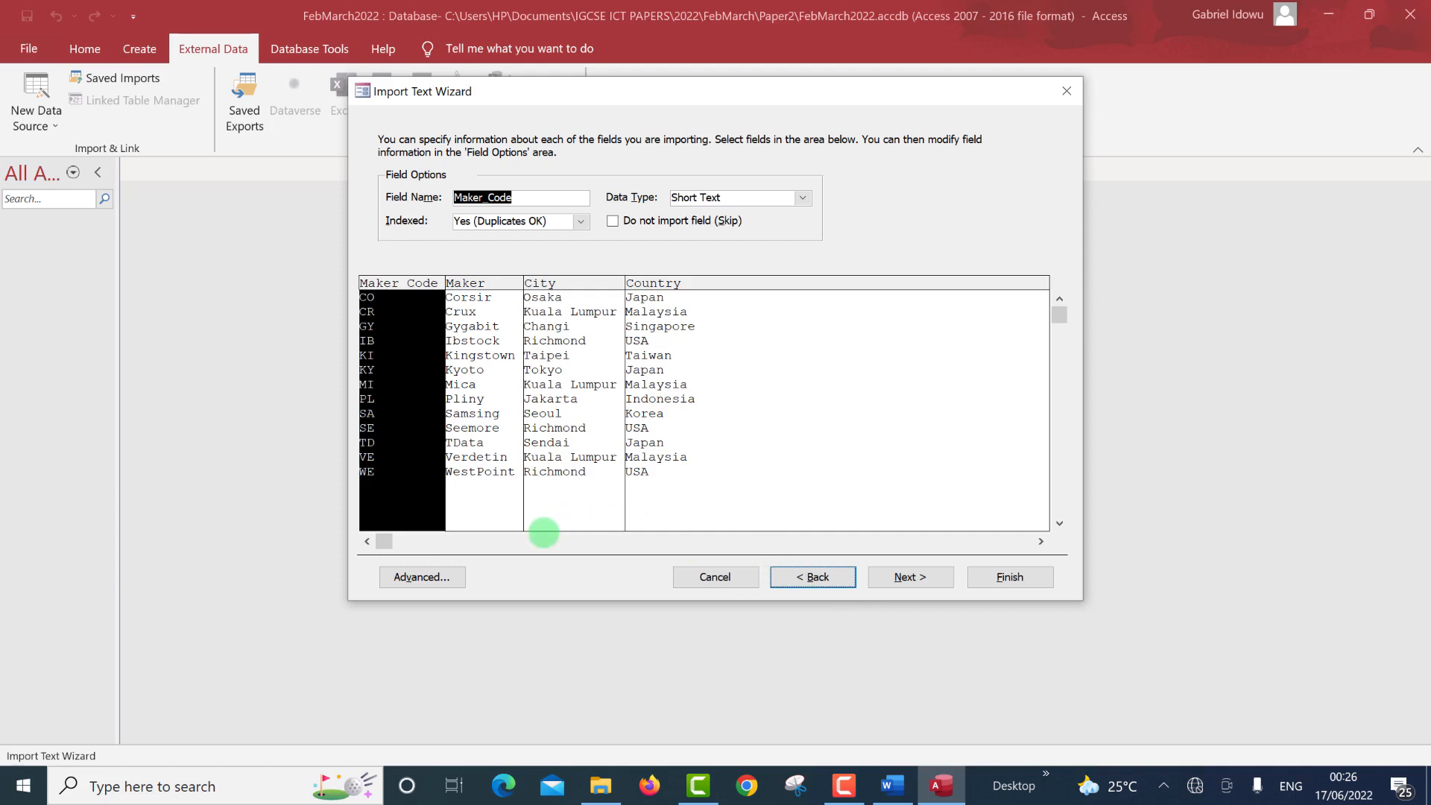
Check the advanced import specification against the paper's field types, then continue.
click(427, 579)
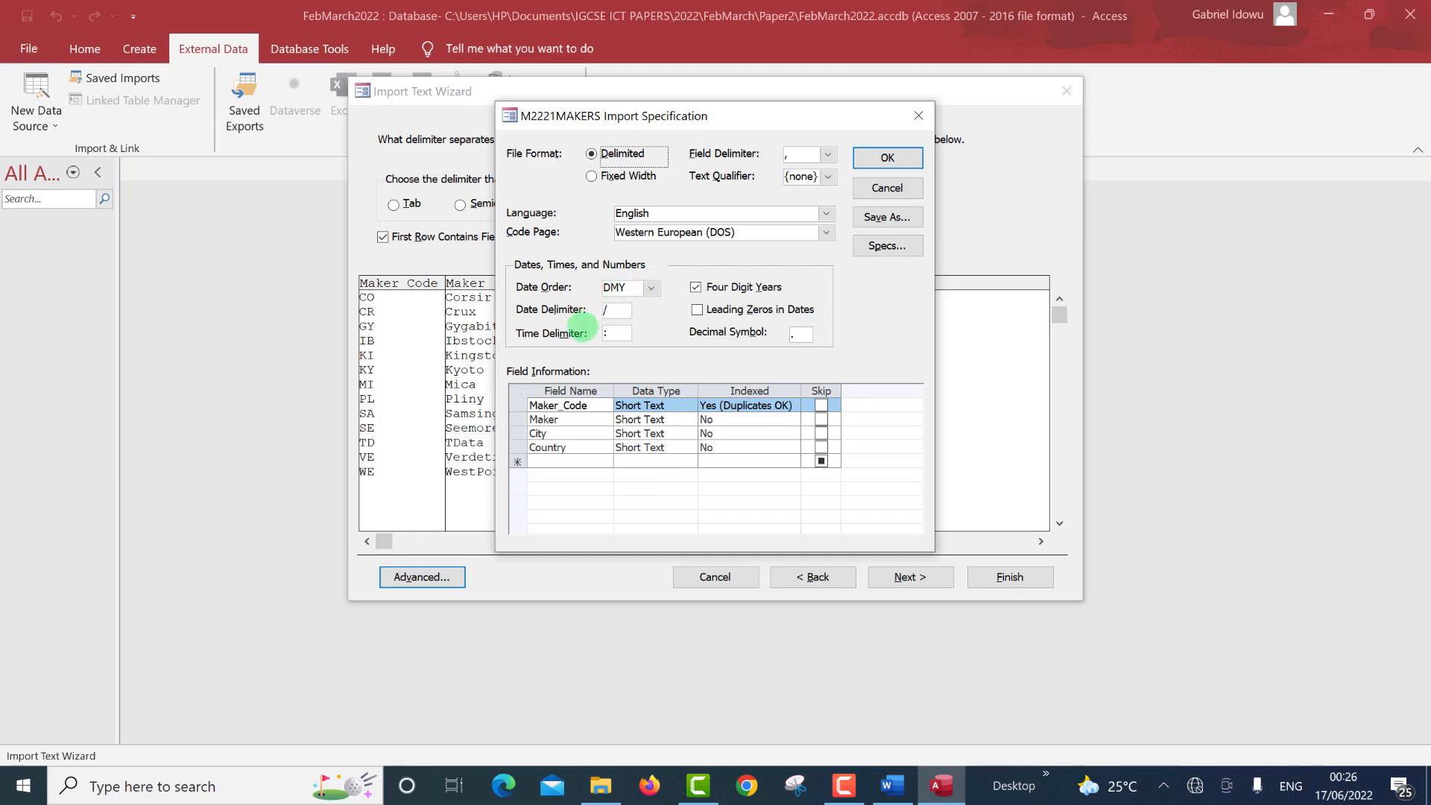
key(alt+Tab)
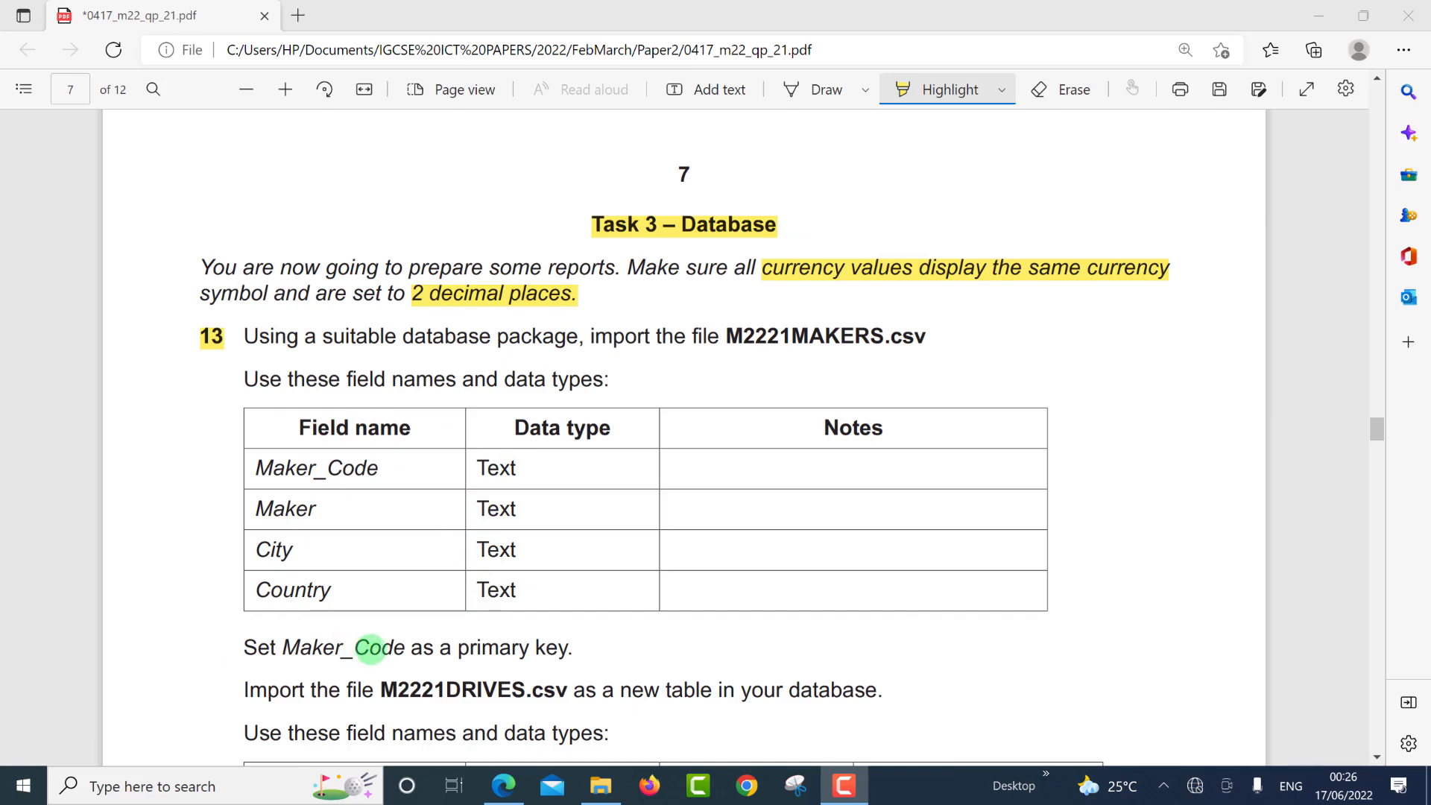
click(372, 649)
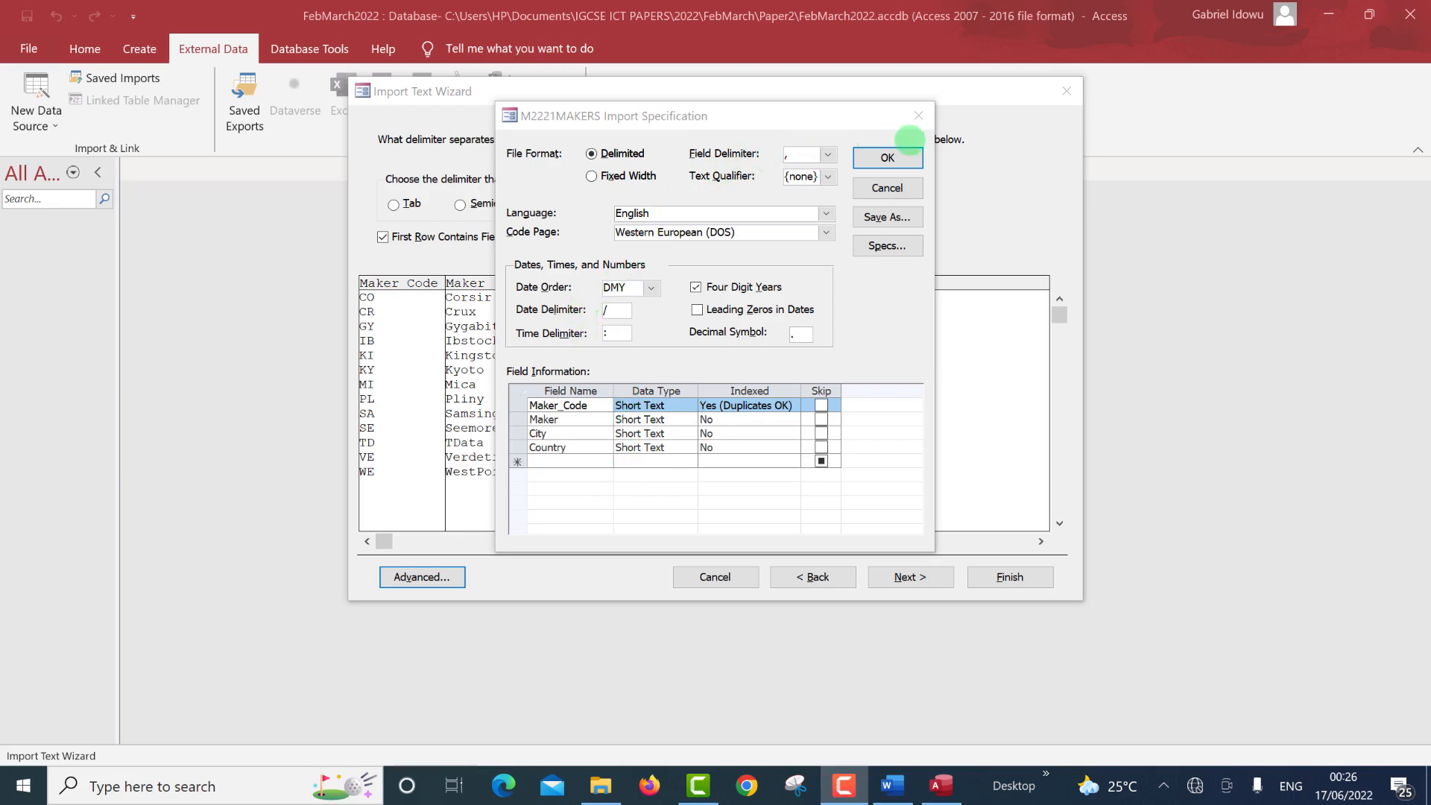
click(898, 159)
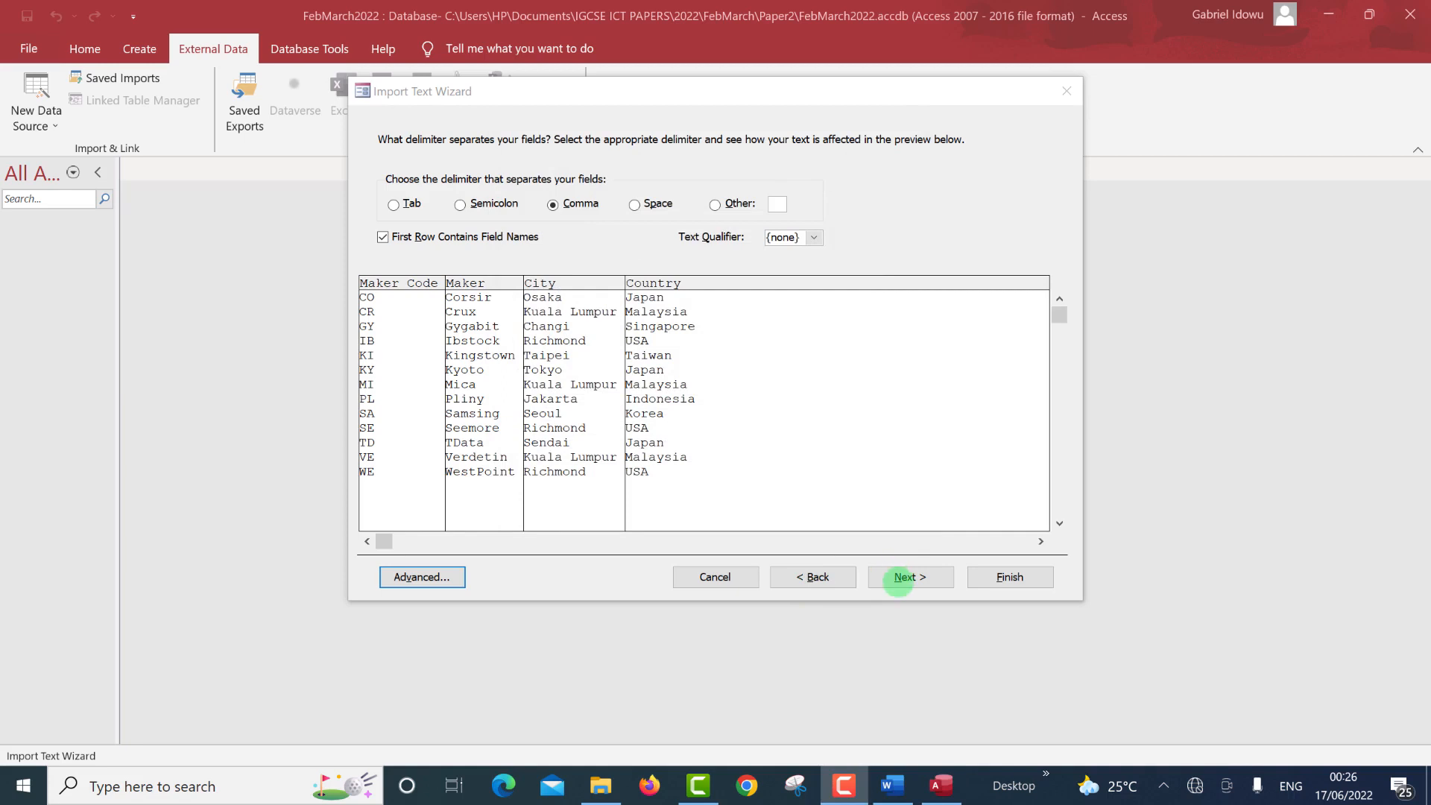
click(902, 575)
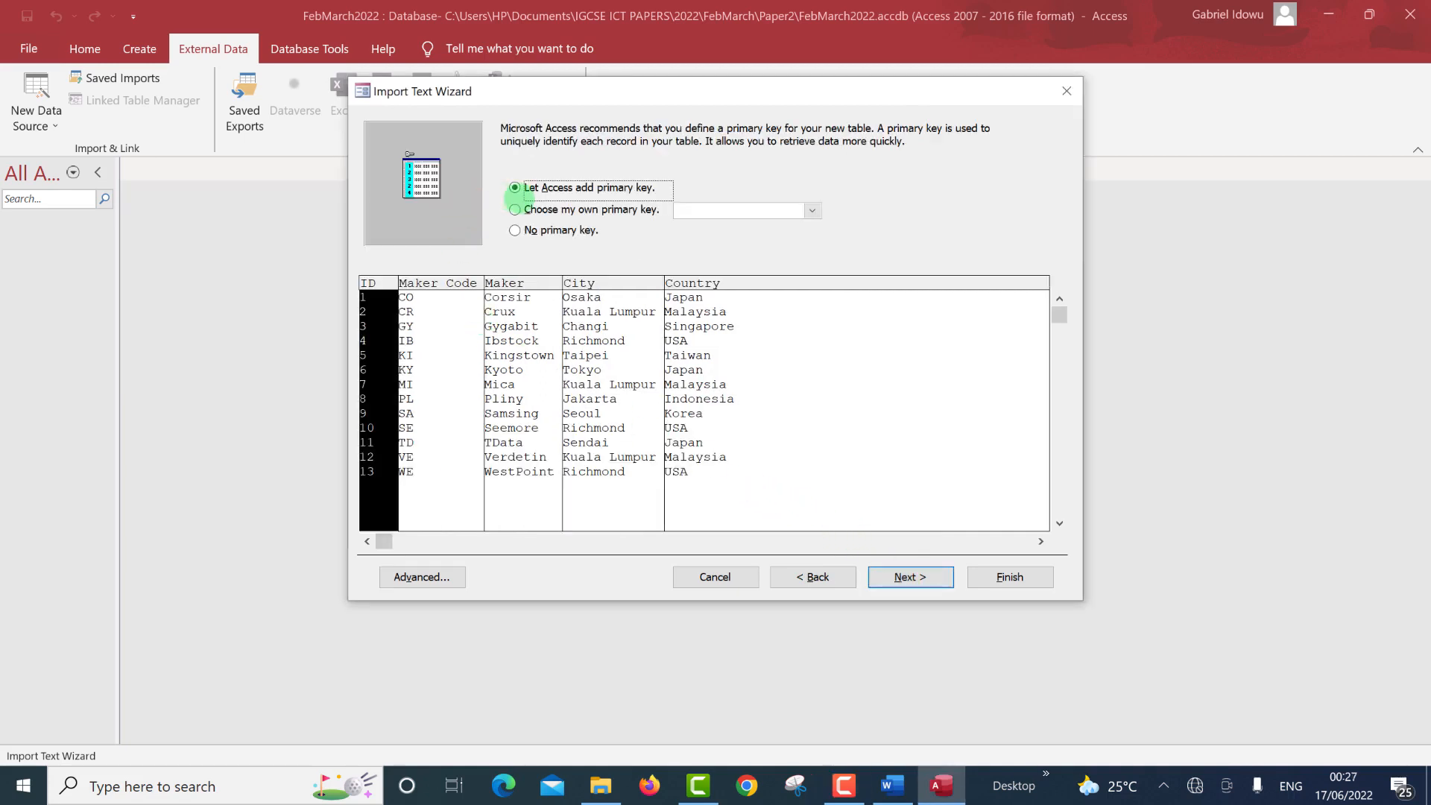
Make Maker_Code the primary key and finish importing the M2221MAKERS table.
click(514, 209)
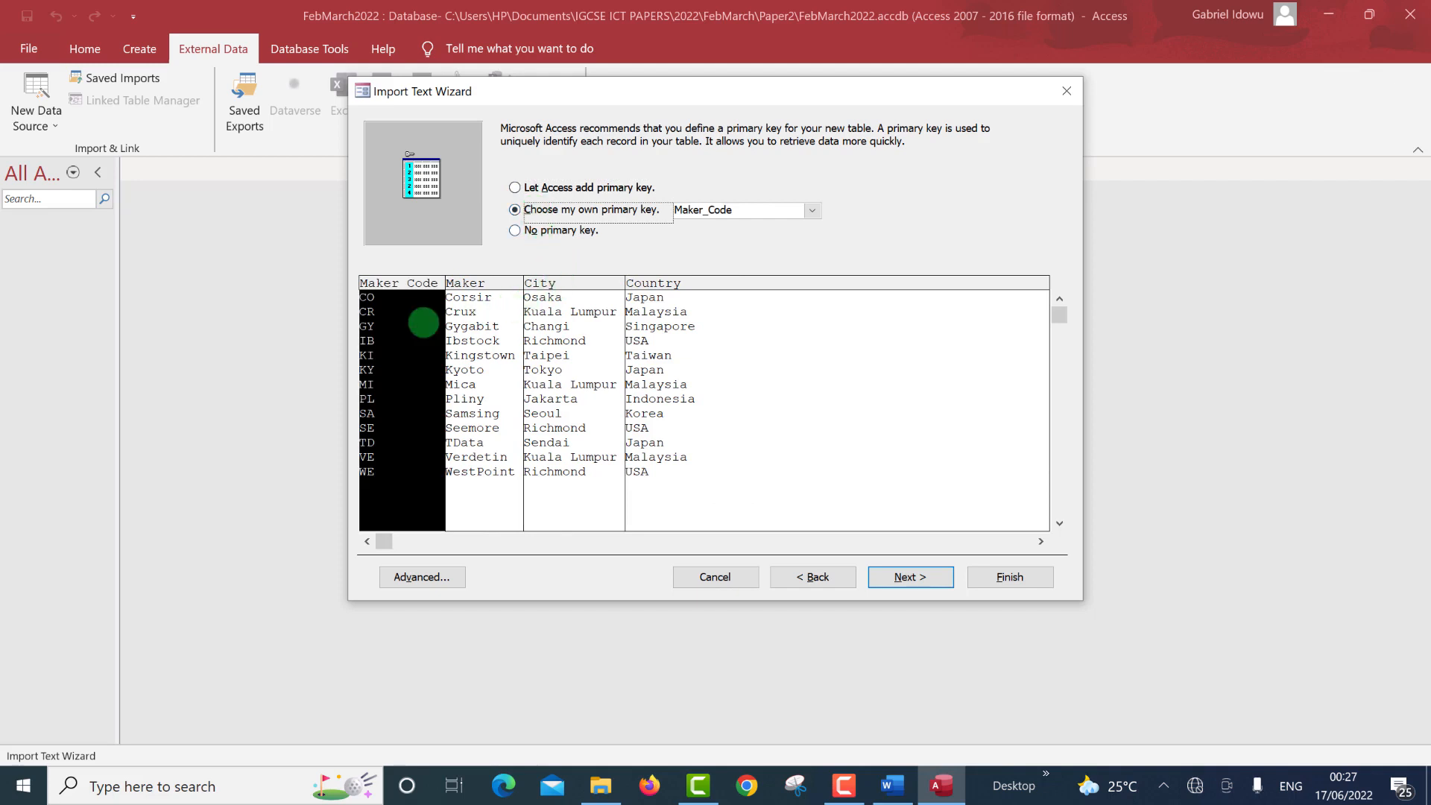
click(414, 325)
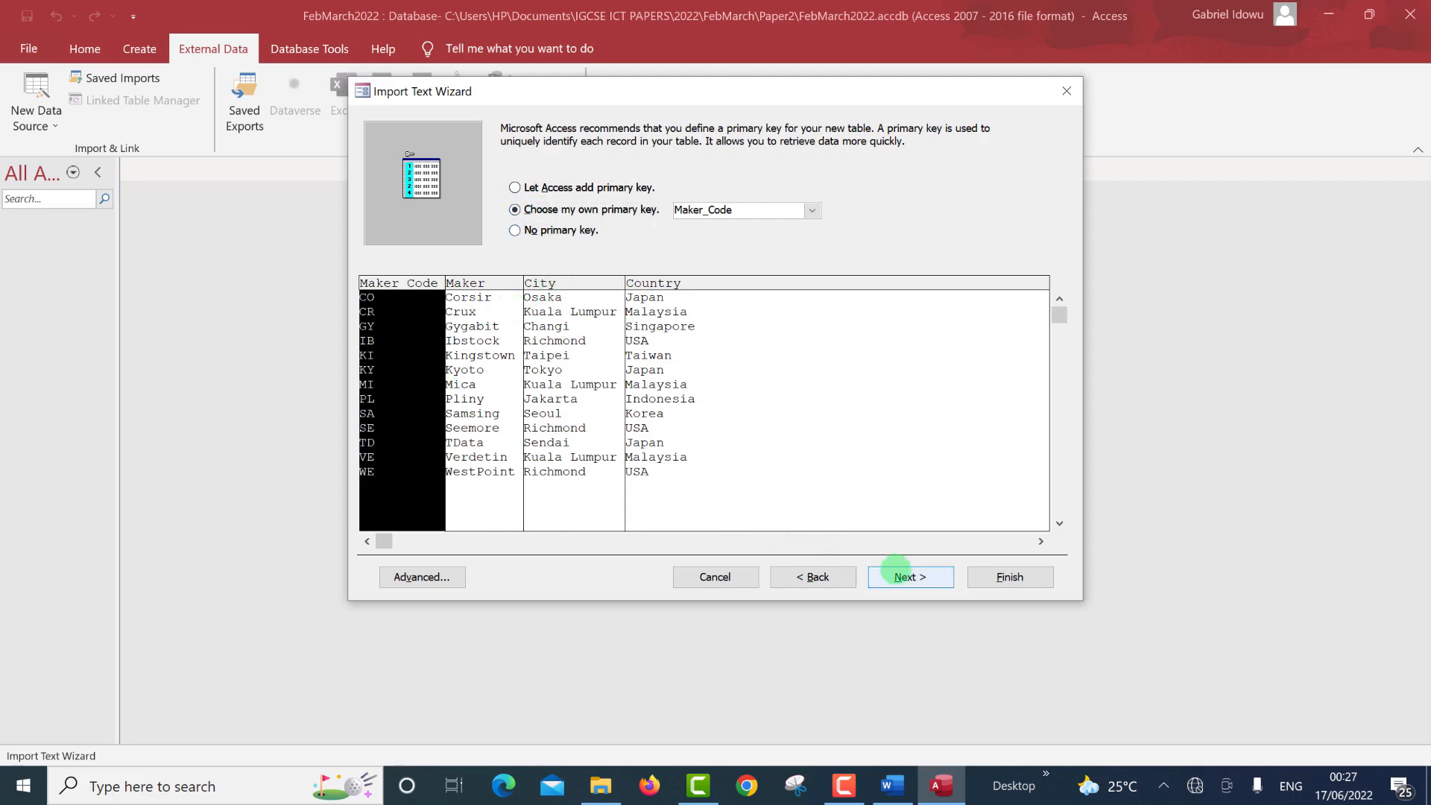
click(895, 574)
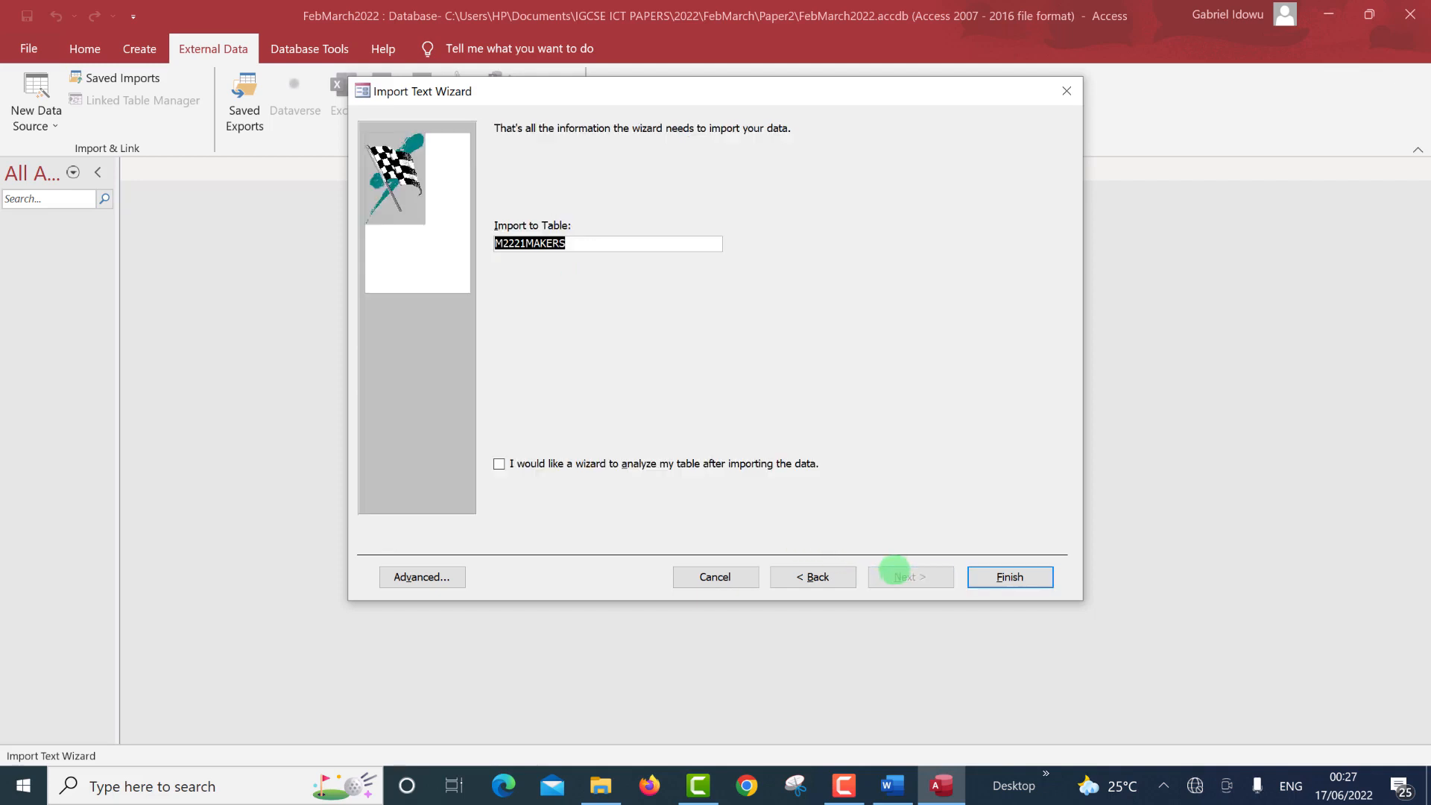
click(977, 578)
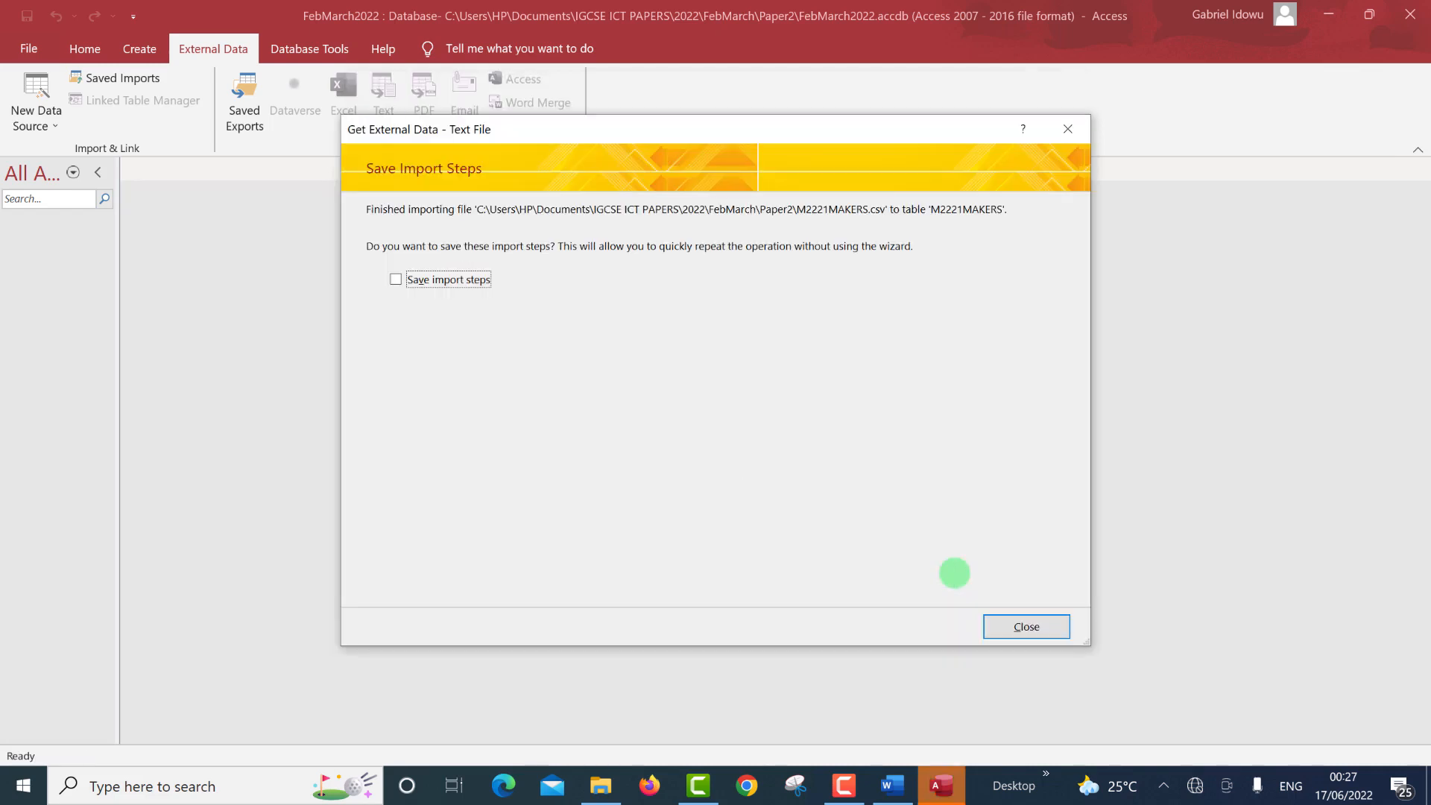
Close the import summary and open M2221MAKERS in Datasheet View.
click(1013, 624)
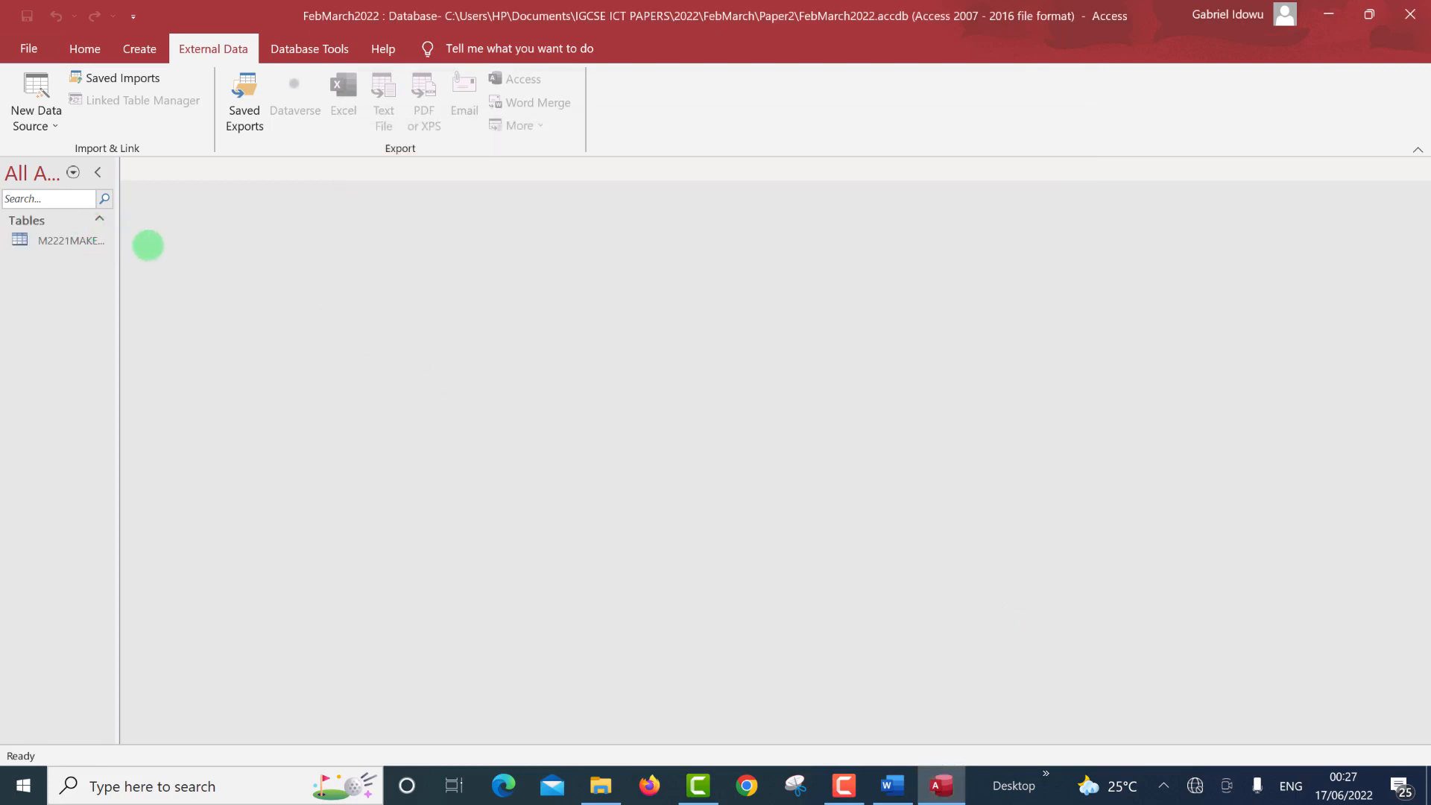
double_click(120, 247)
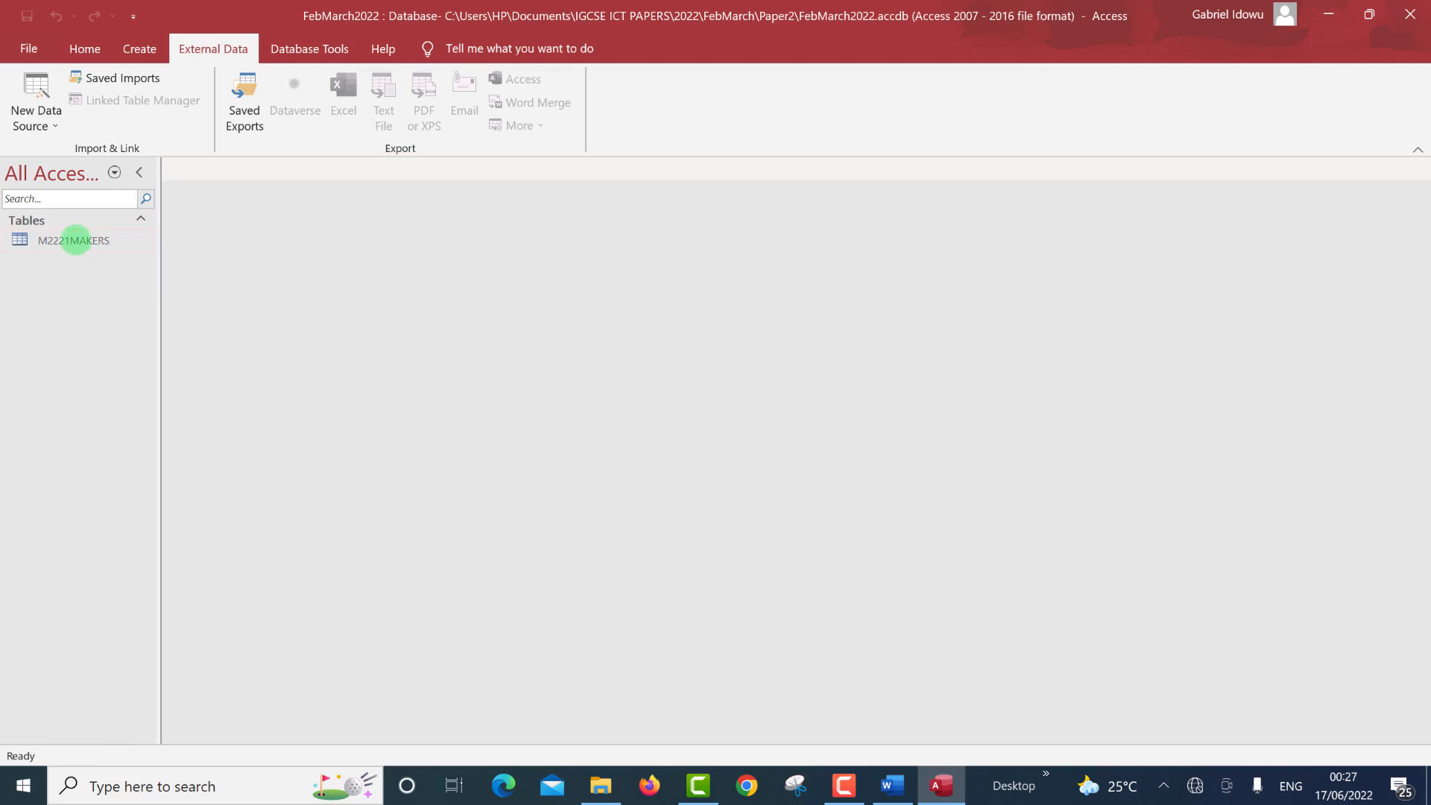
double_click(76, 241)
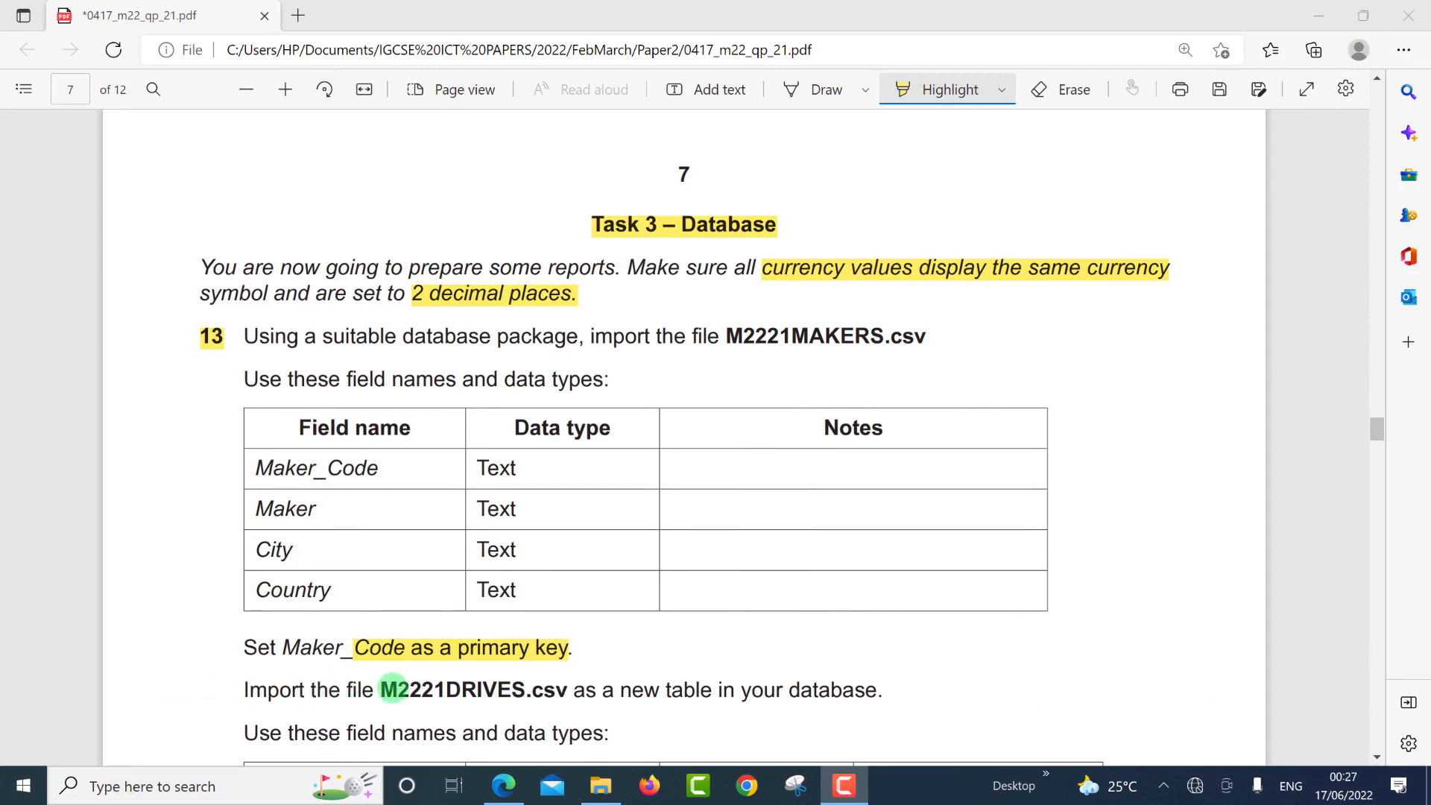
Highlight M2221DRIVES.csv in the exam paper's import instruction and scroll on.
click(389, 691)
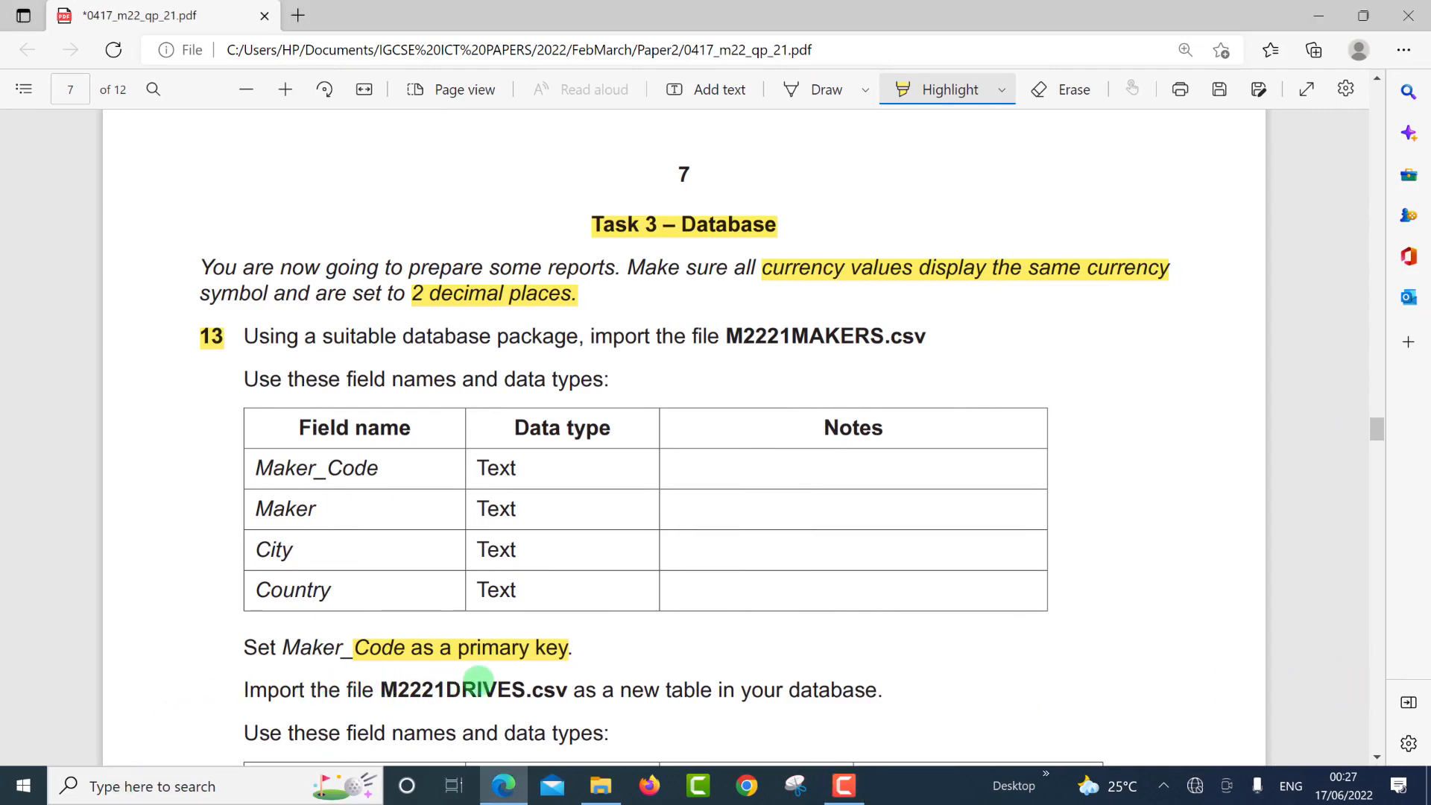
drag(562, 697, 569, 692)
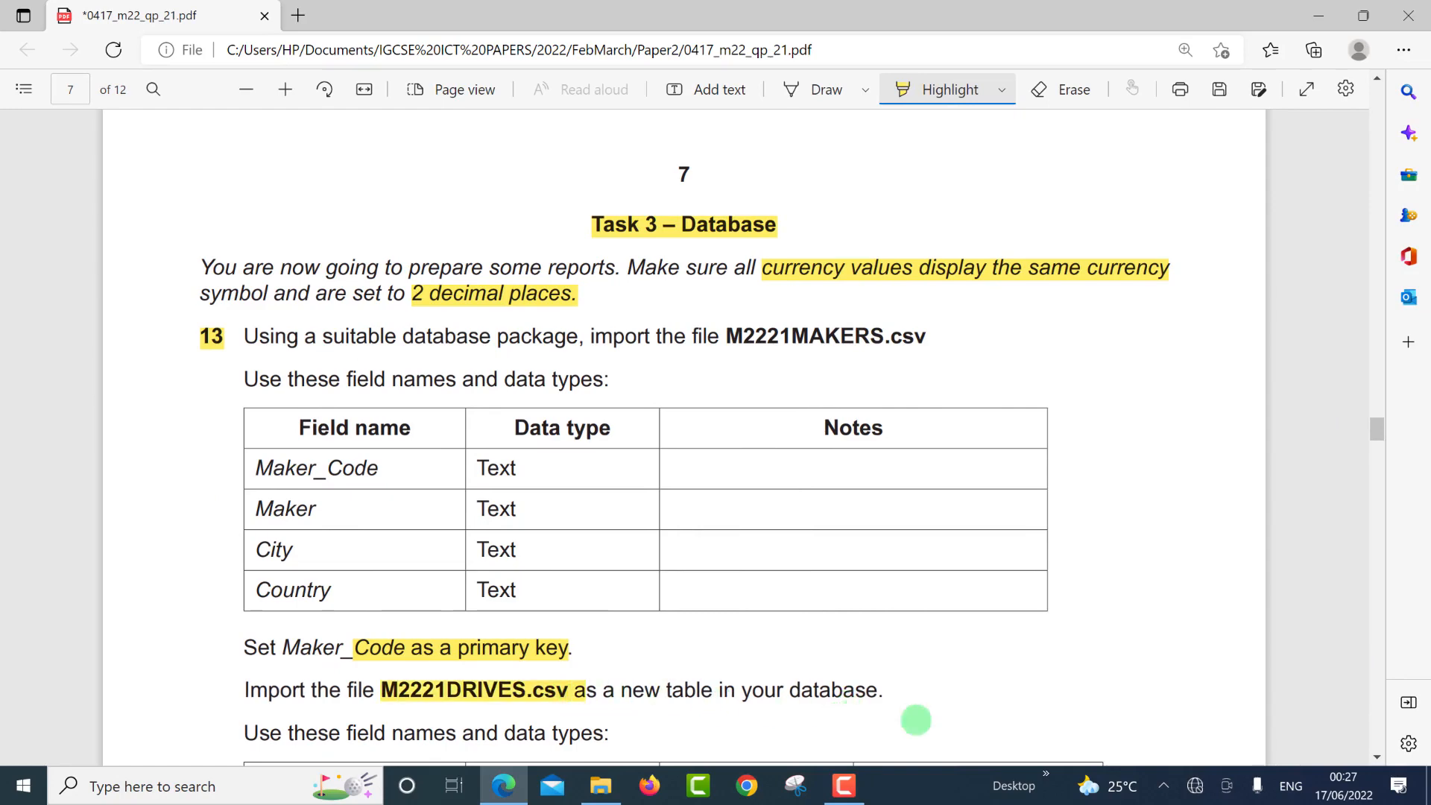
scroll(1378, 754, down, 4)
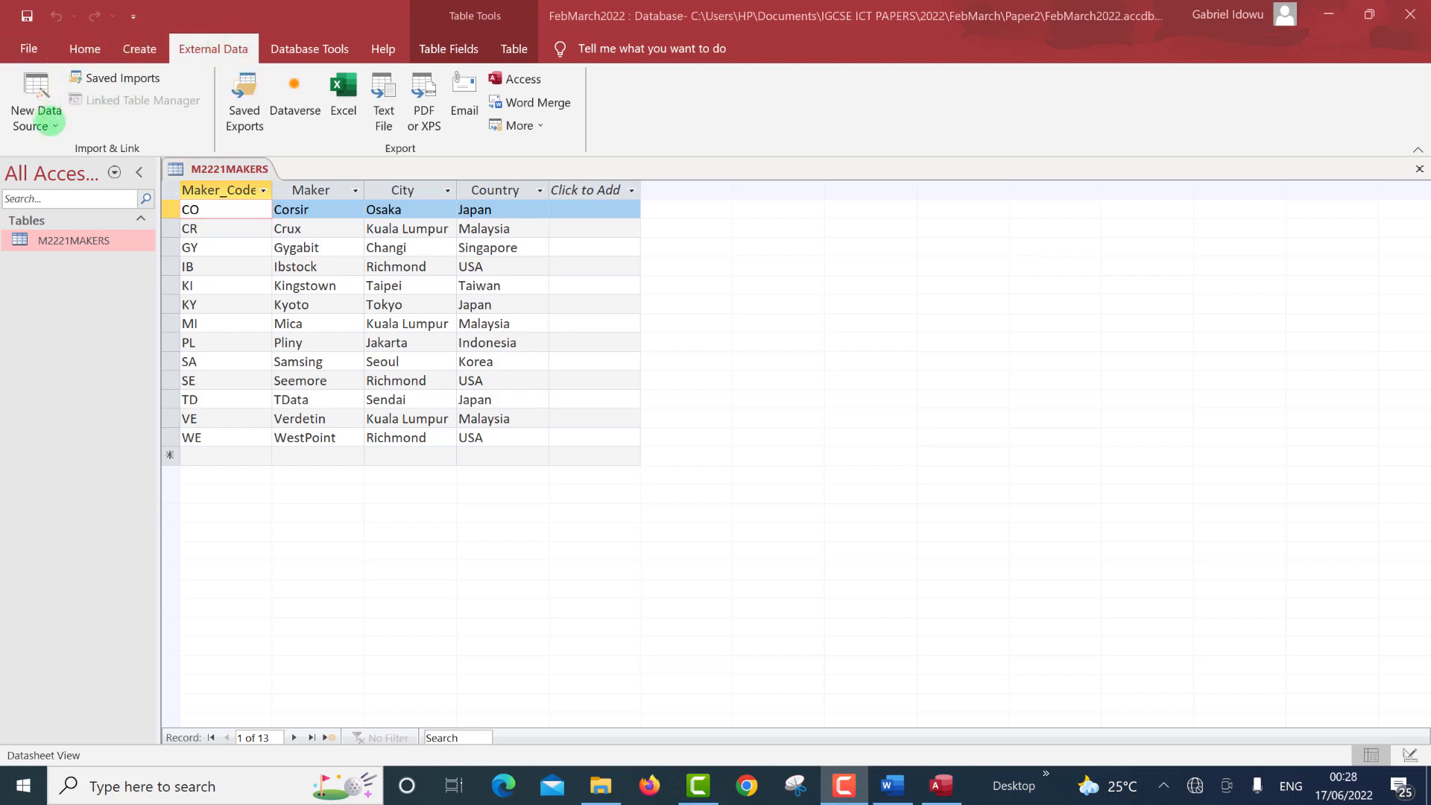
Start a text import of M2221DRIVES.csv into a new table.
click(54, 125)
mouse_move(82, 164)
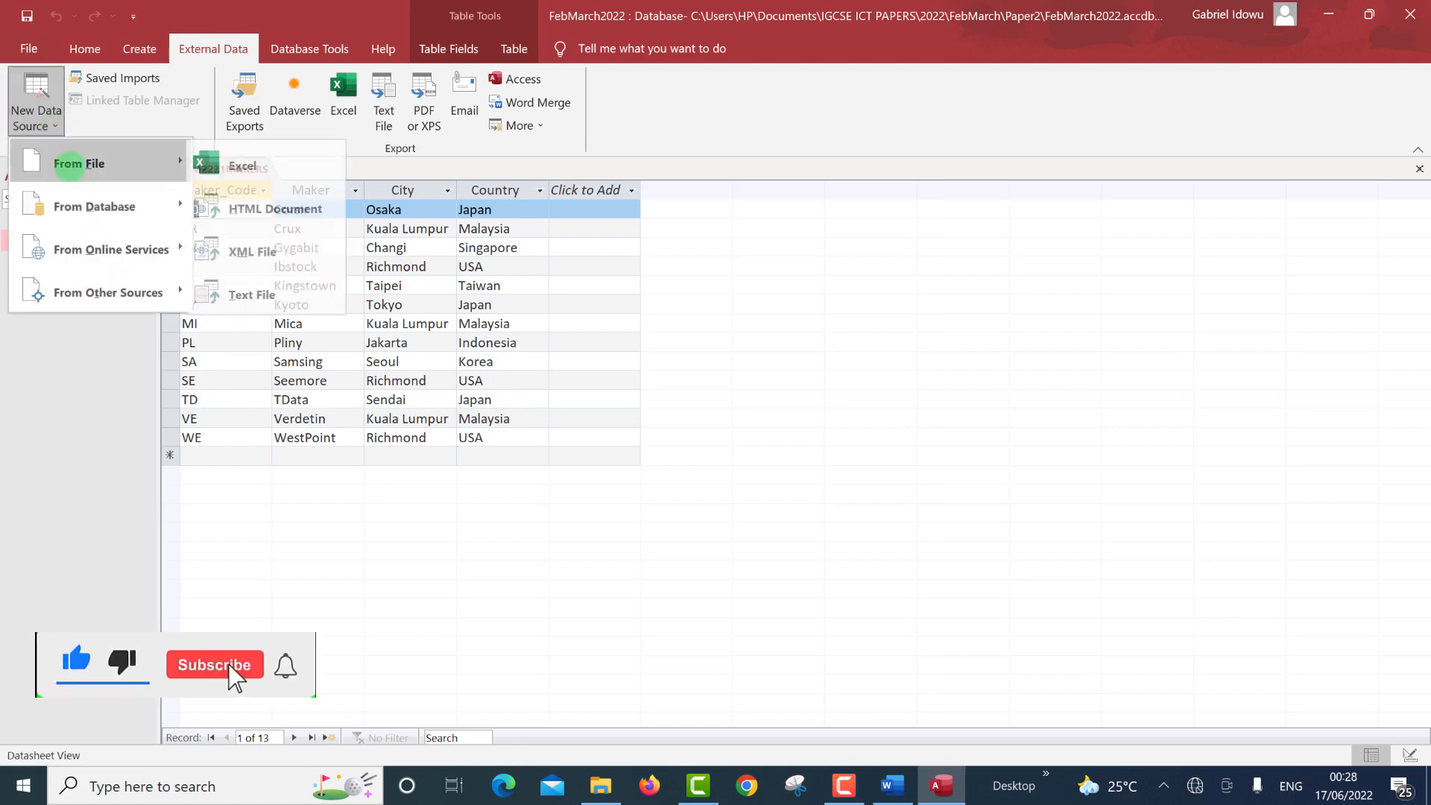
click(254, 287)
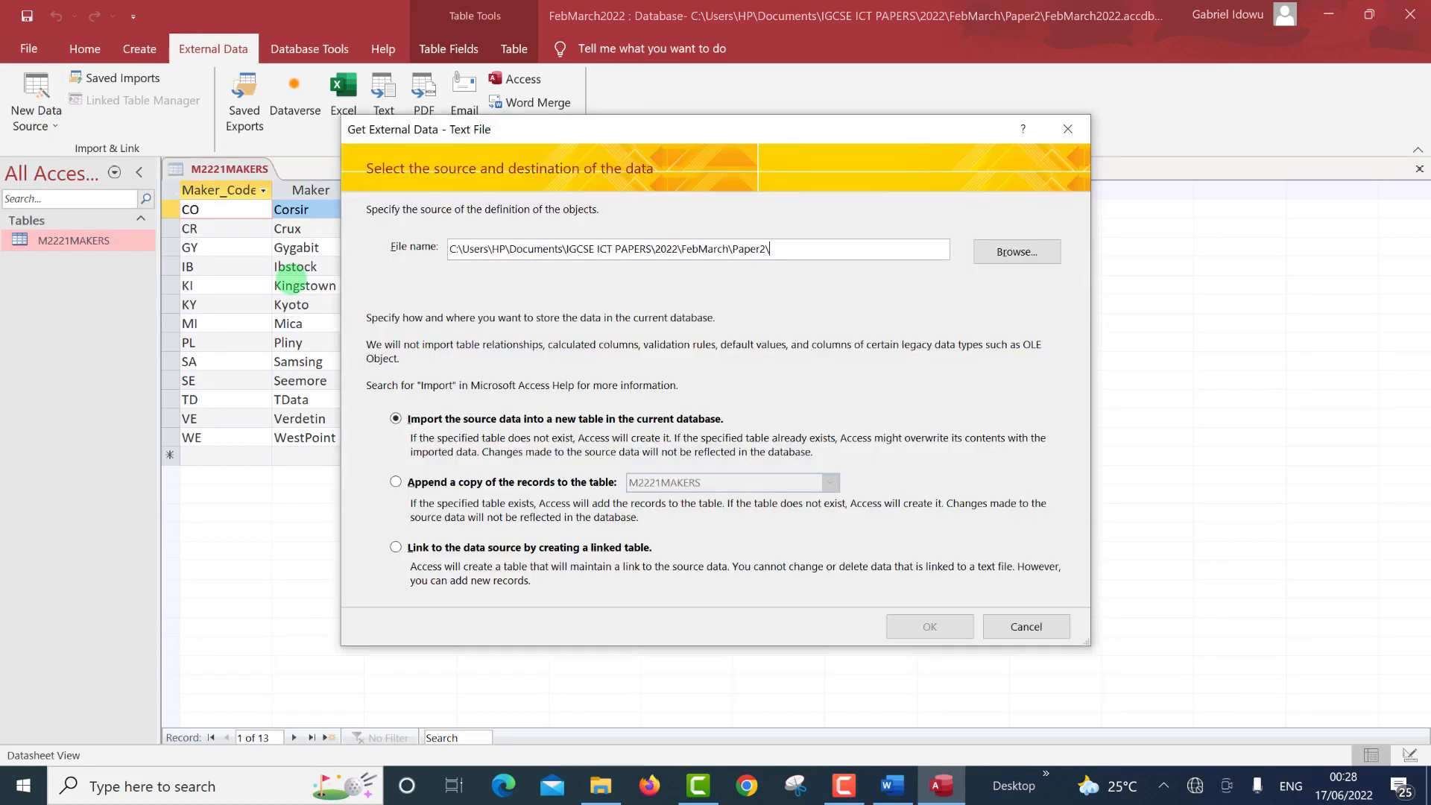
click(1015, 251)
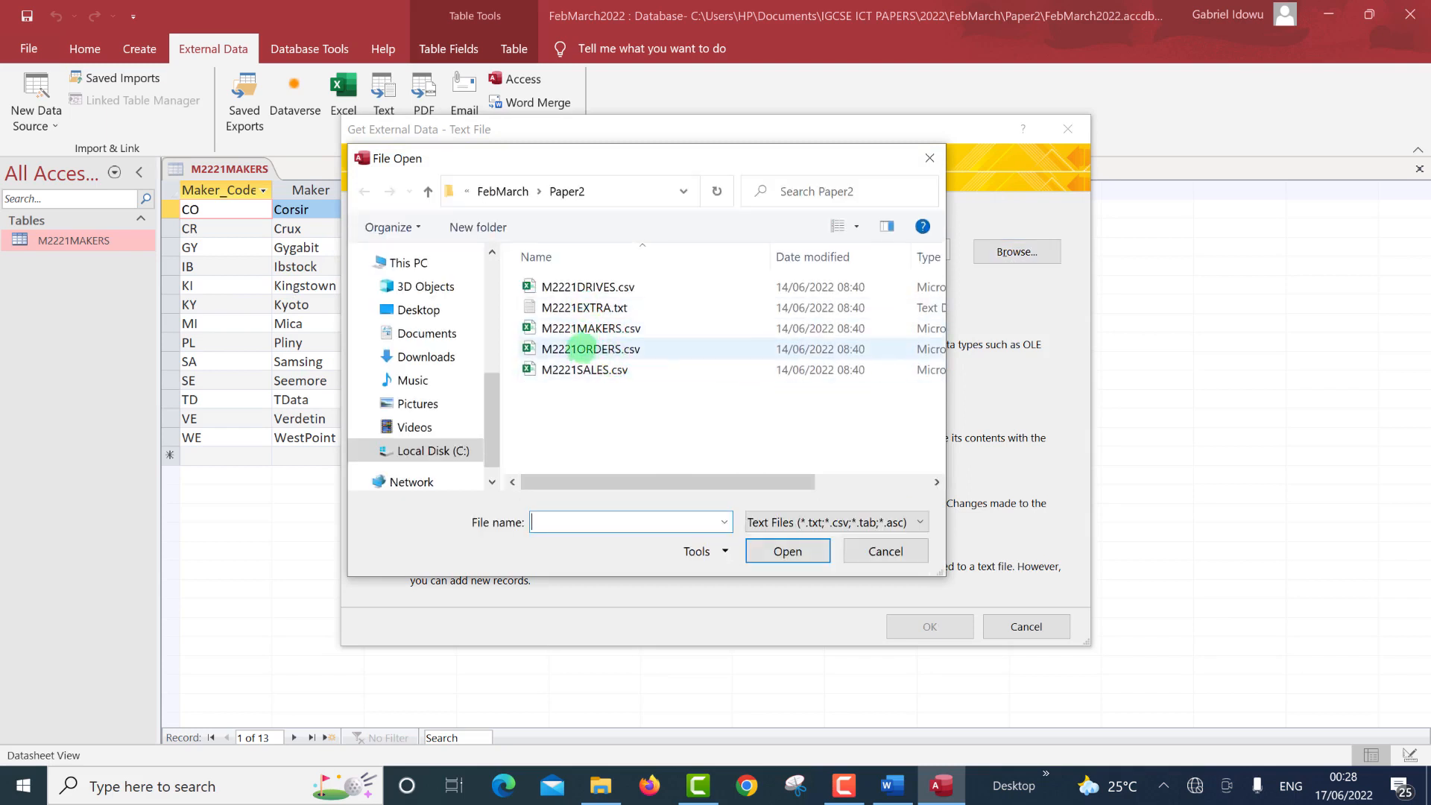
click(585, 282)
click(768, 550)
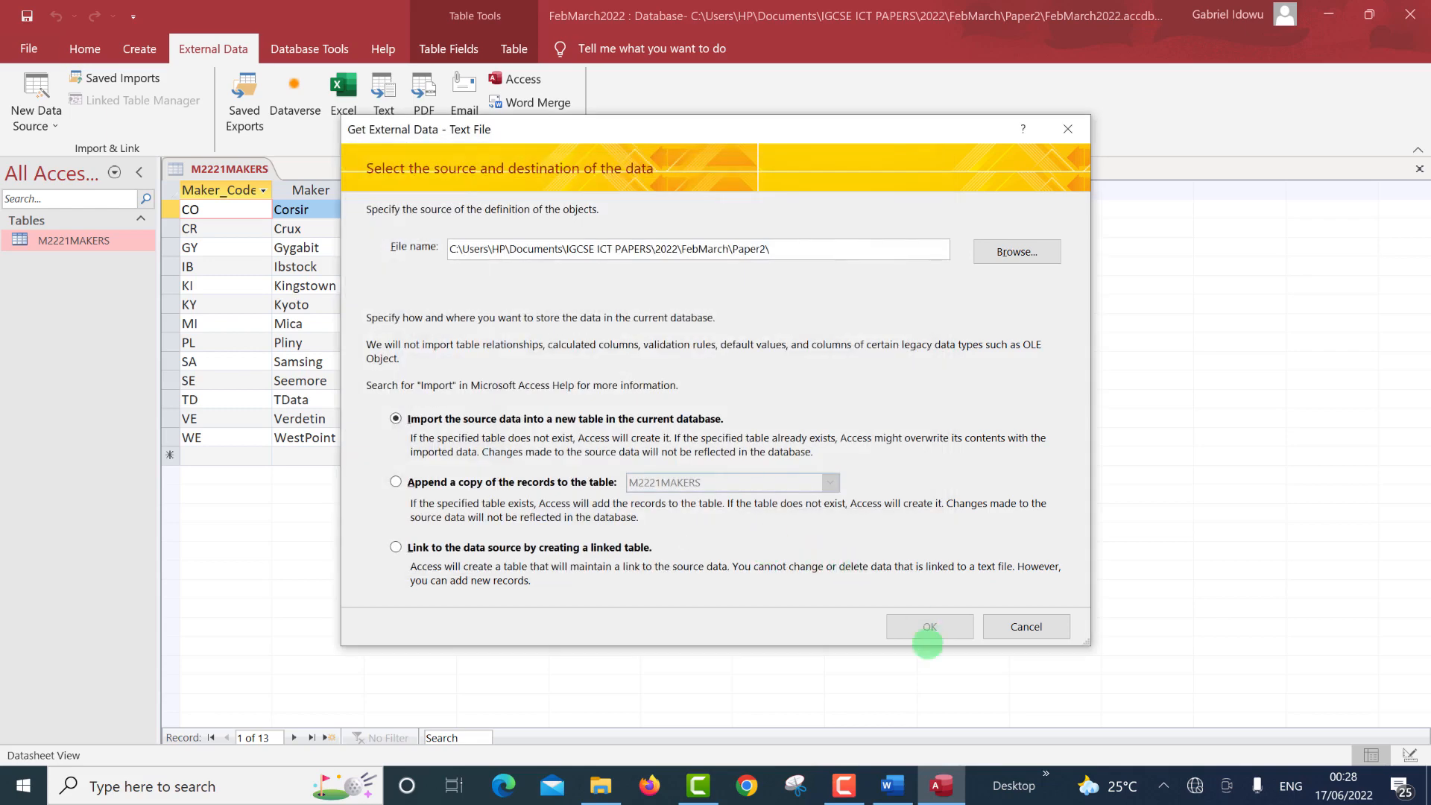
click(929, 627)
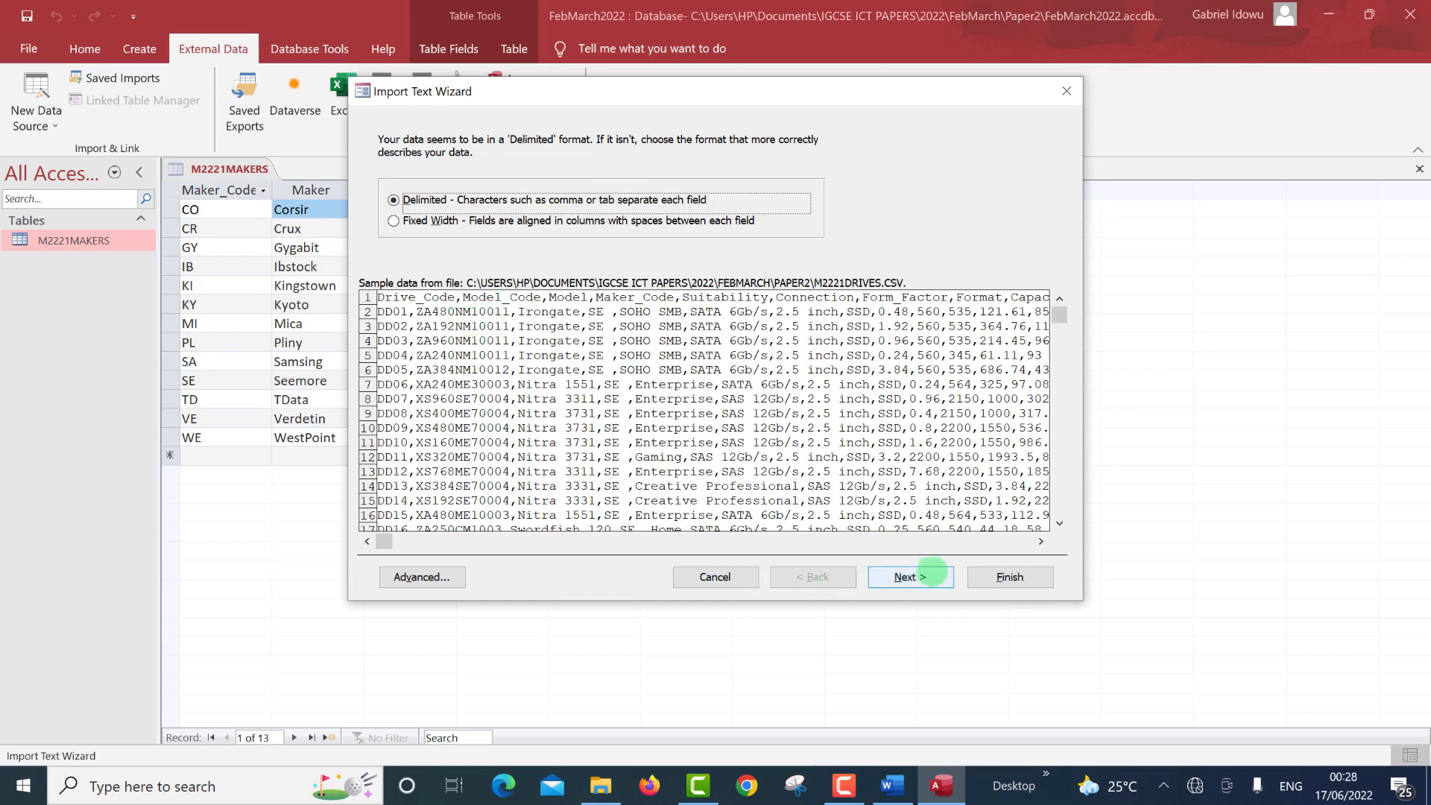
Use comma delimiting with first-row field names and open the Advanced specification.
click(921, 575)
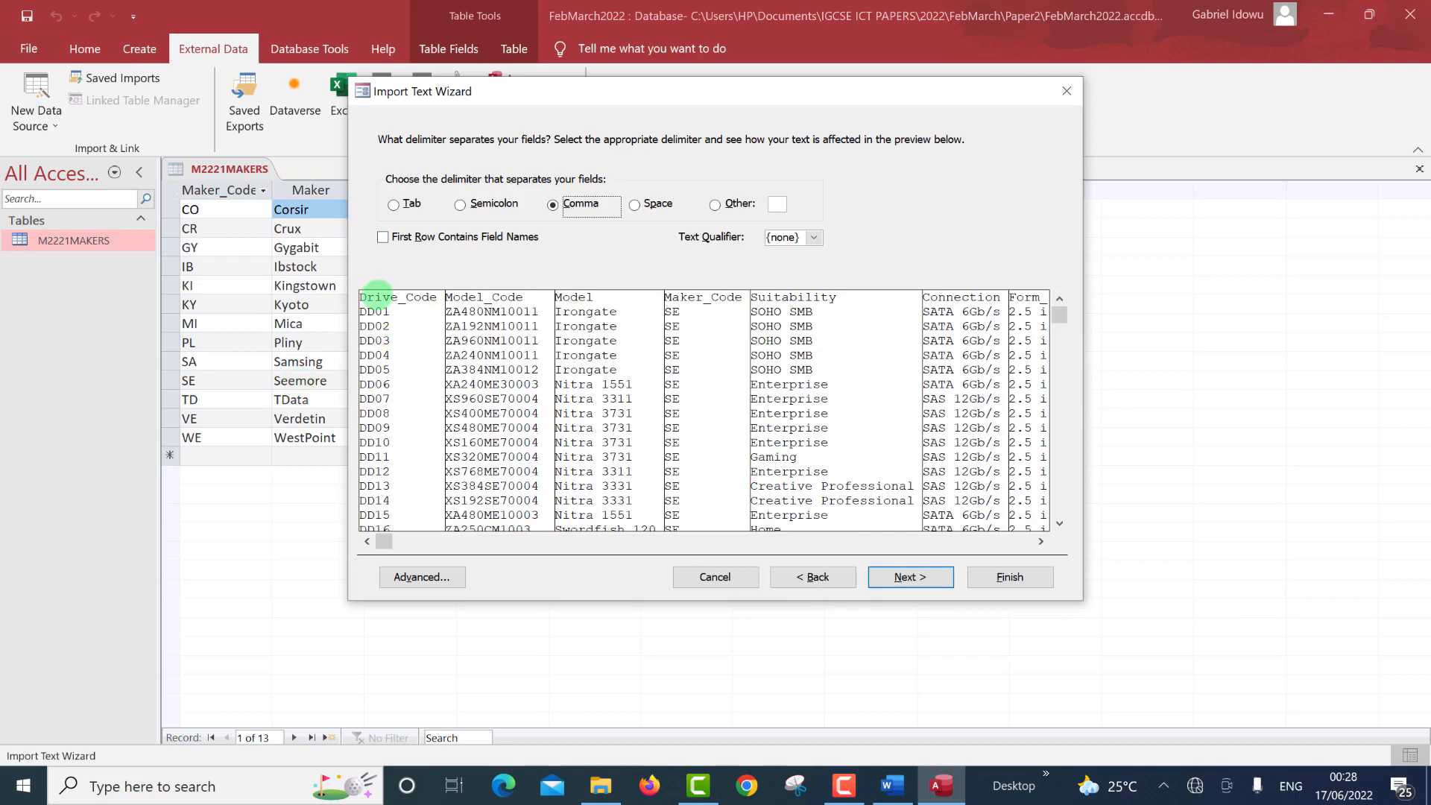
click(383, 237)
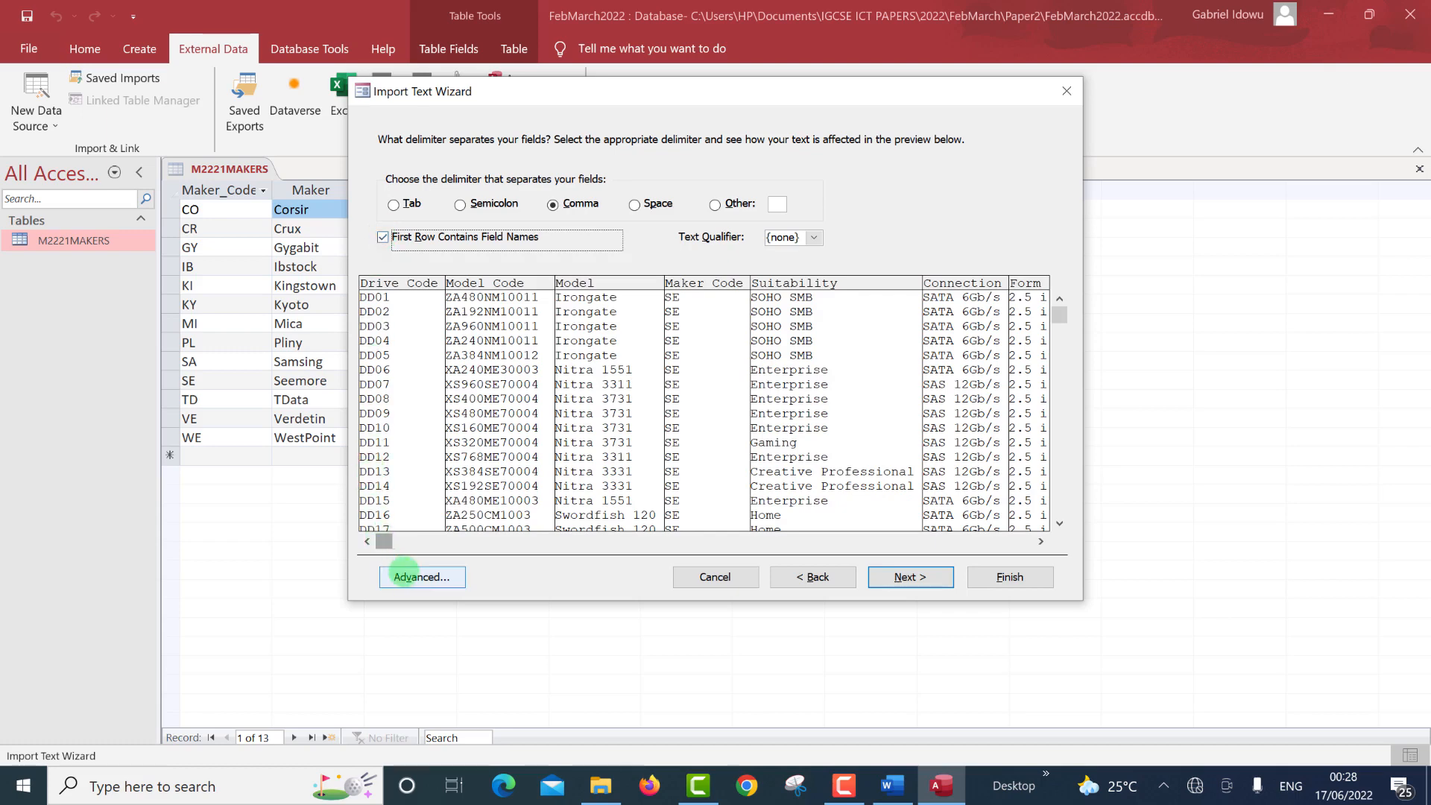
click(416, 578)
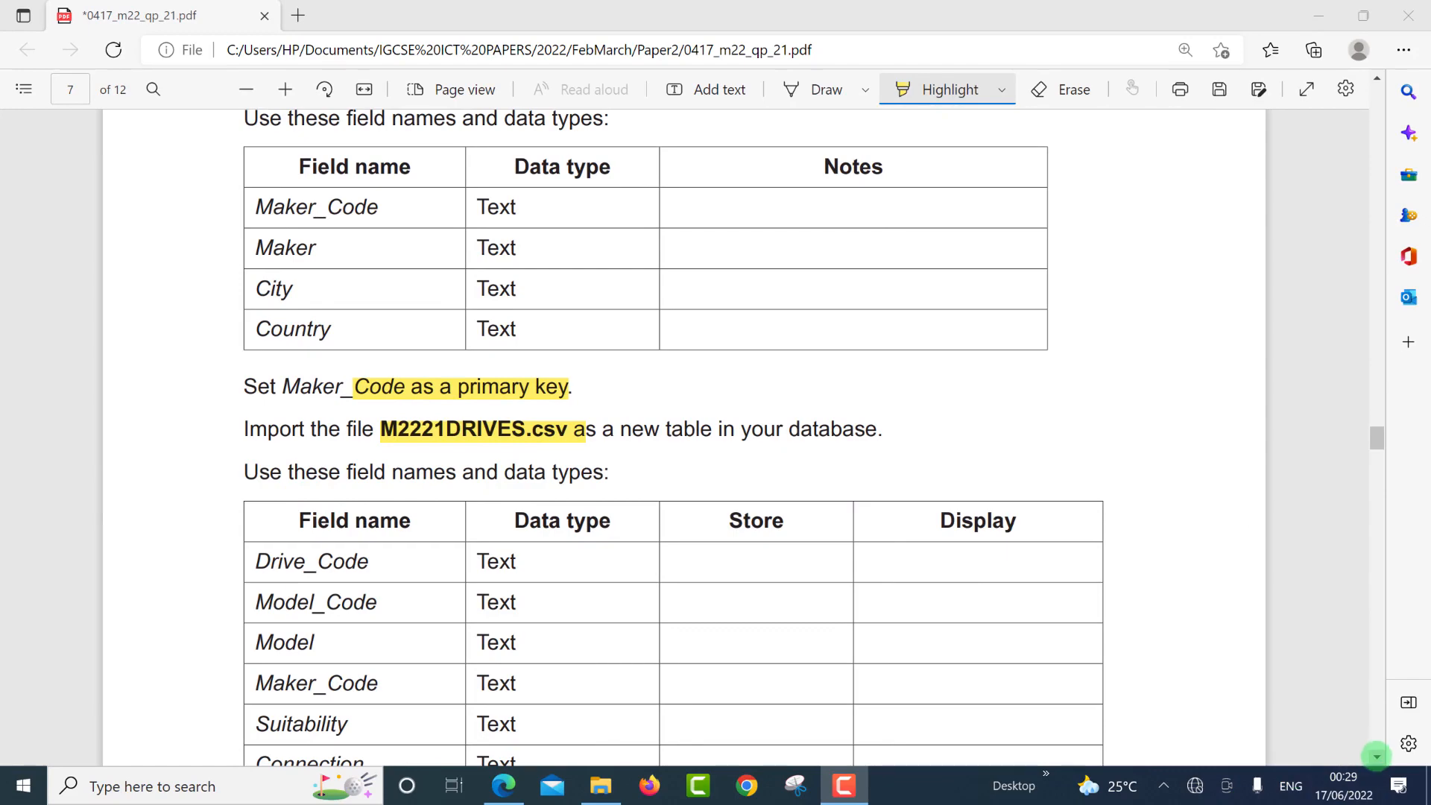
Scroll the exam paper to the M2221DRIVES field names, data types and decimal places table.
scroll(1377, 755, down, 5)
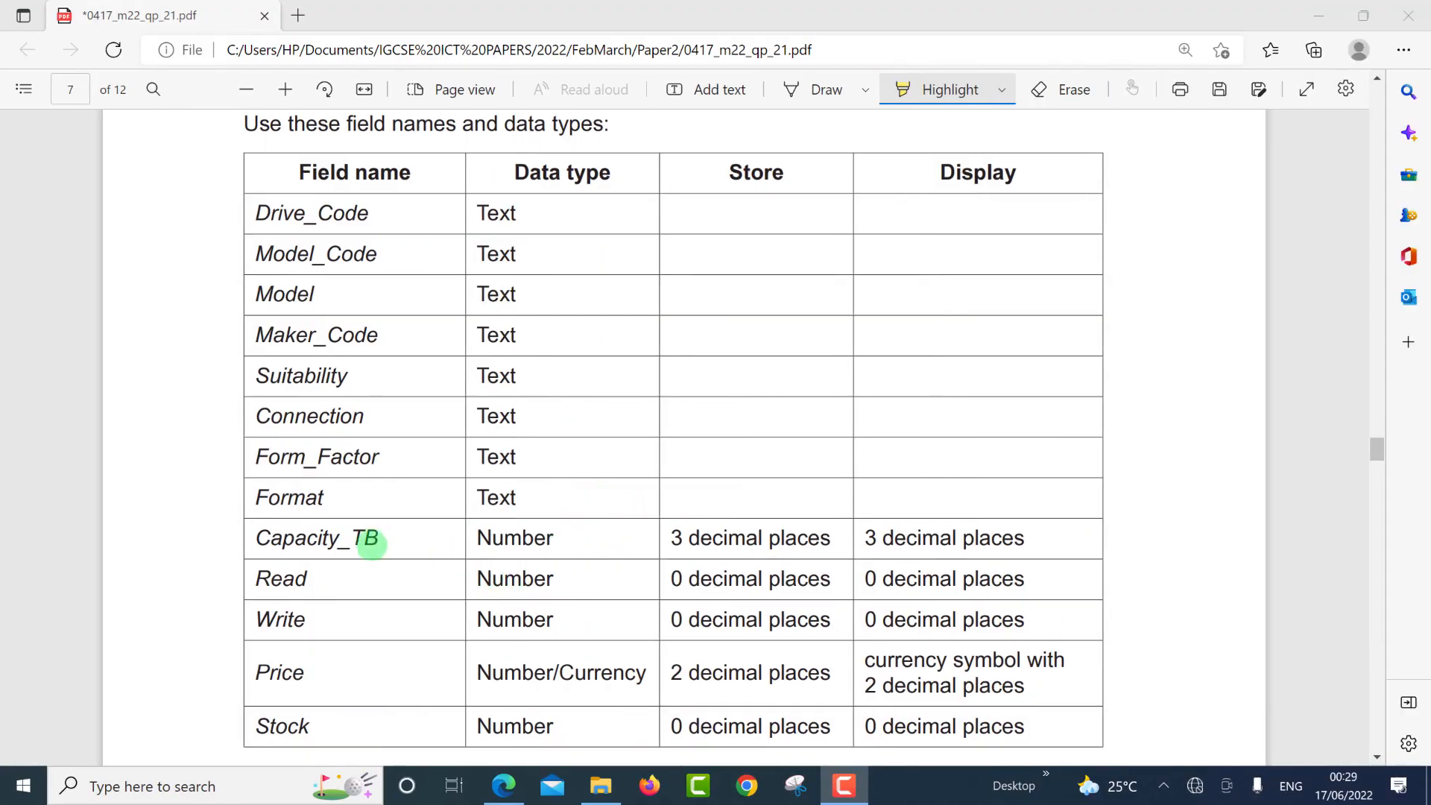
scroll(417, 544, down, 2)
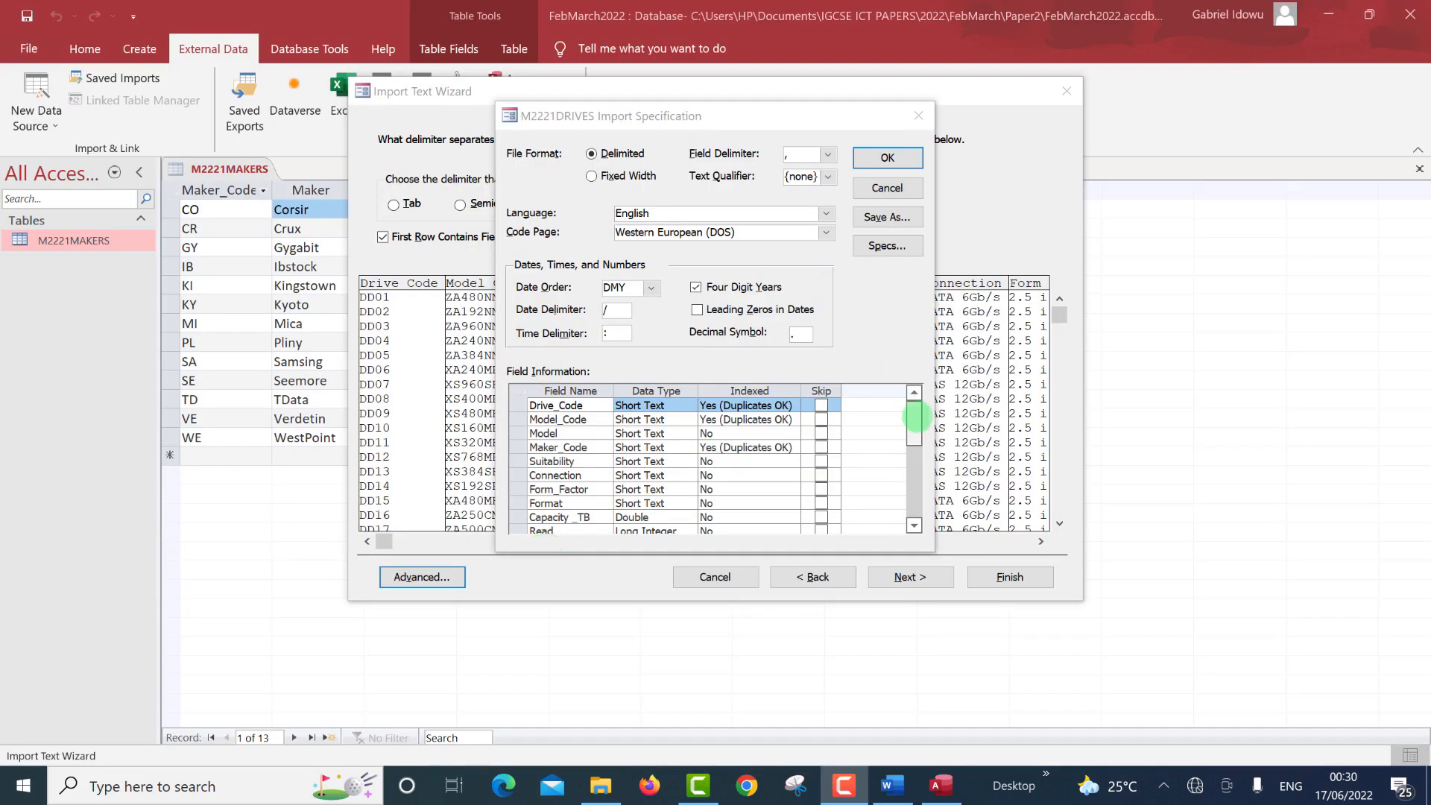
Change Price's data type from Double to Currency and accept the import specification.
mouse_move(914, 427)
mouse_down()
mouse_move(910, 489)
mouse_move(915, 450)
mouse_up()
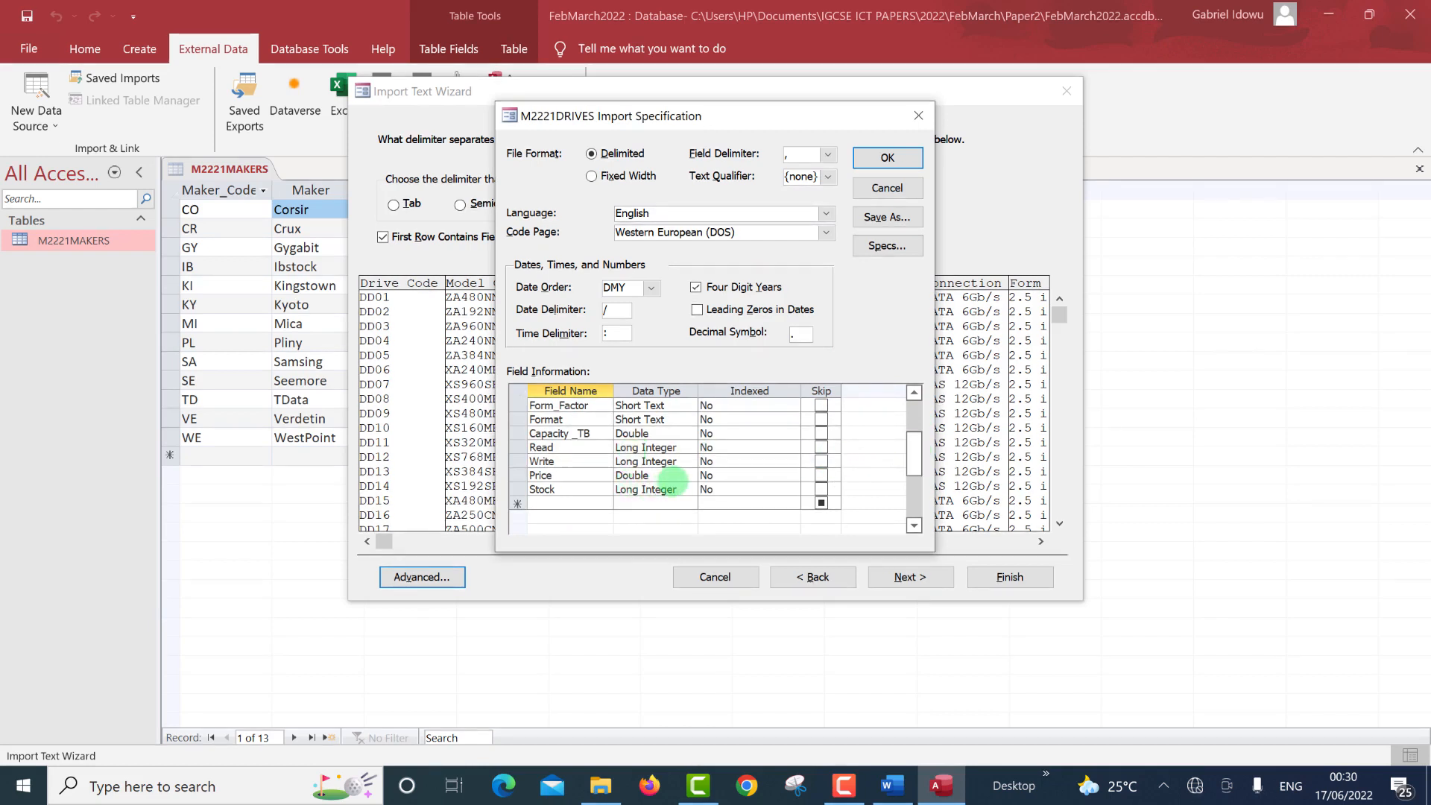
click(666, 475)
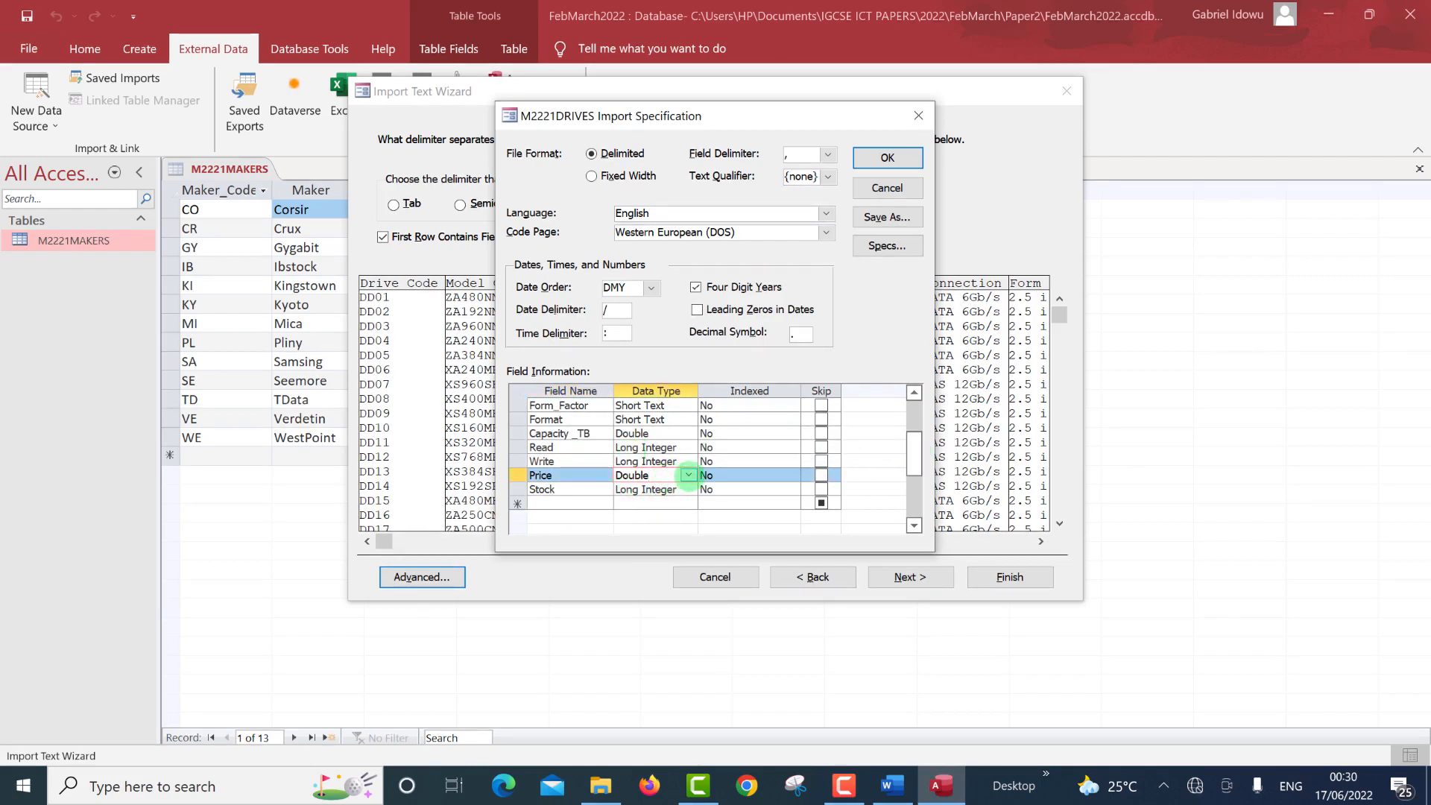
click(688, 476)
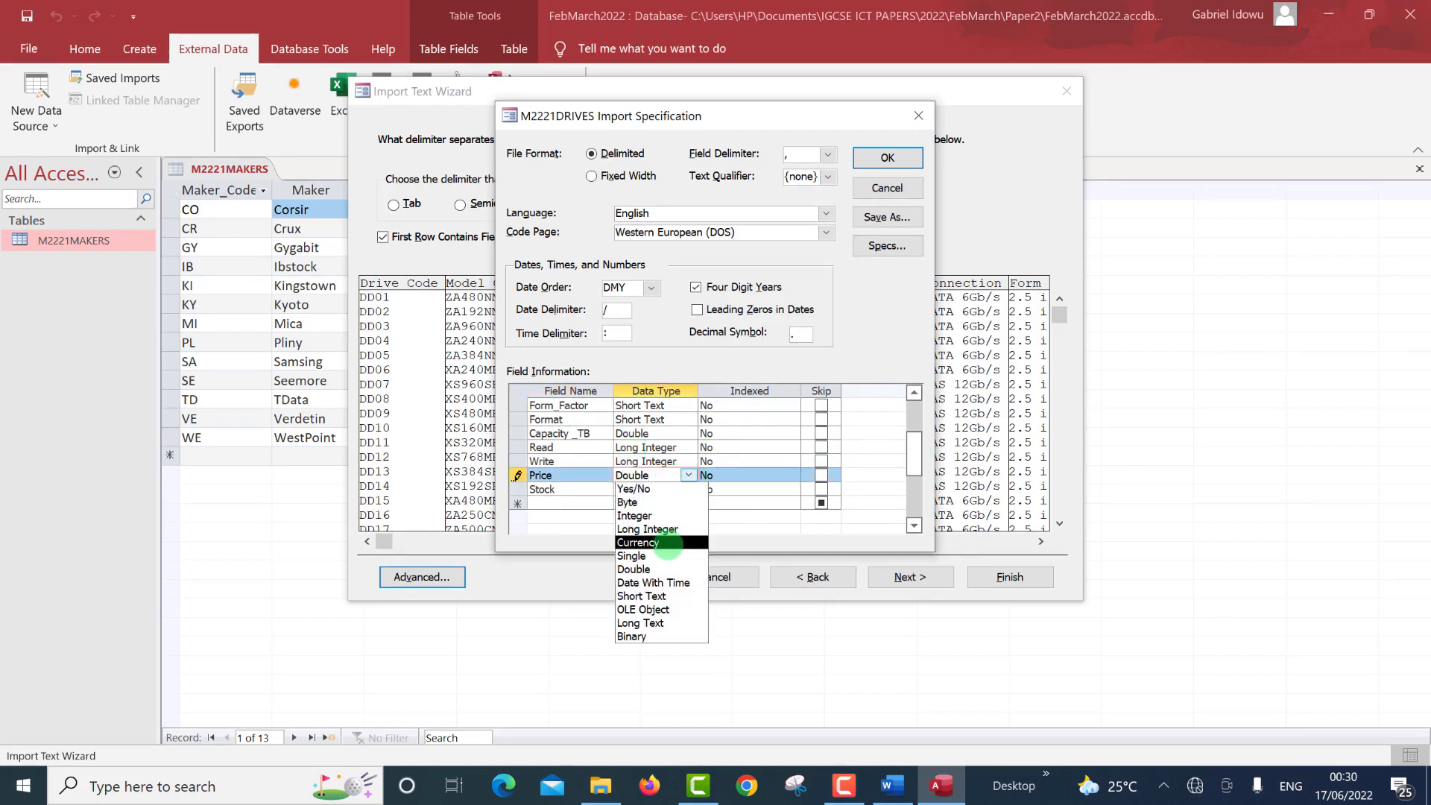
click(669, 544)
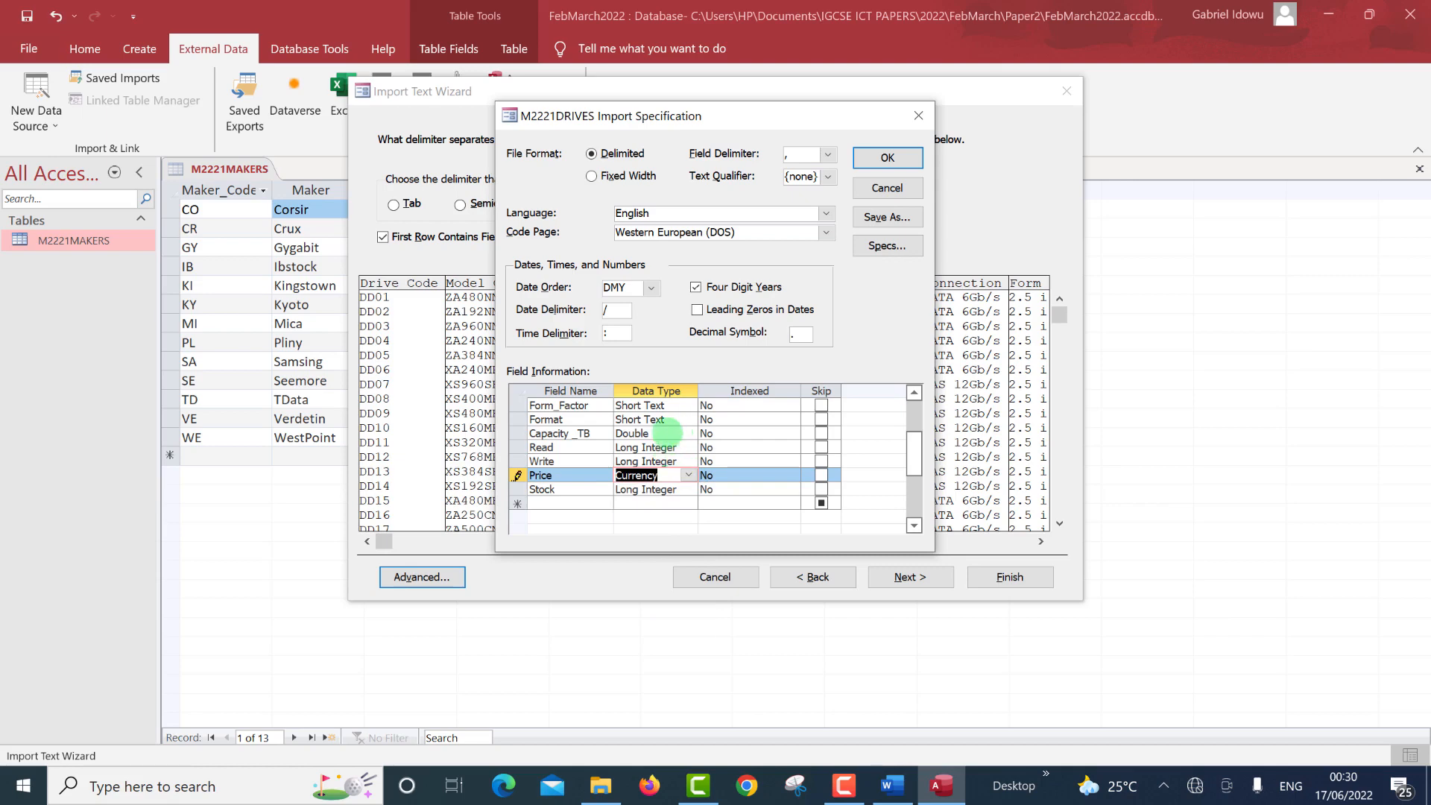
key(alt+Tab)
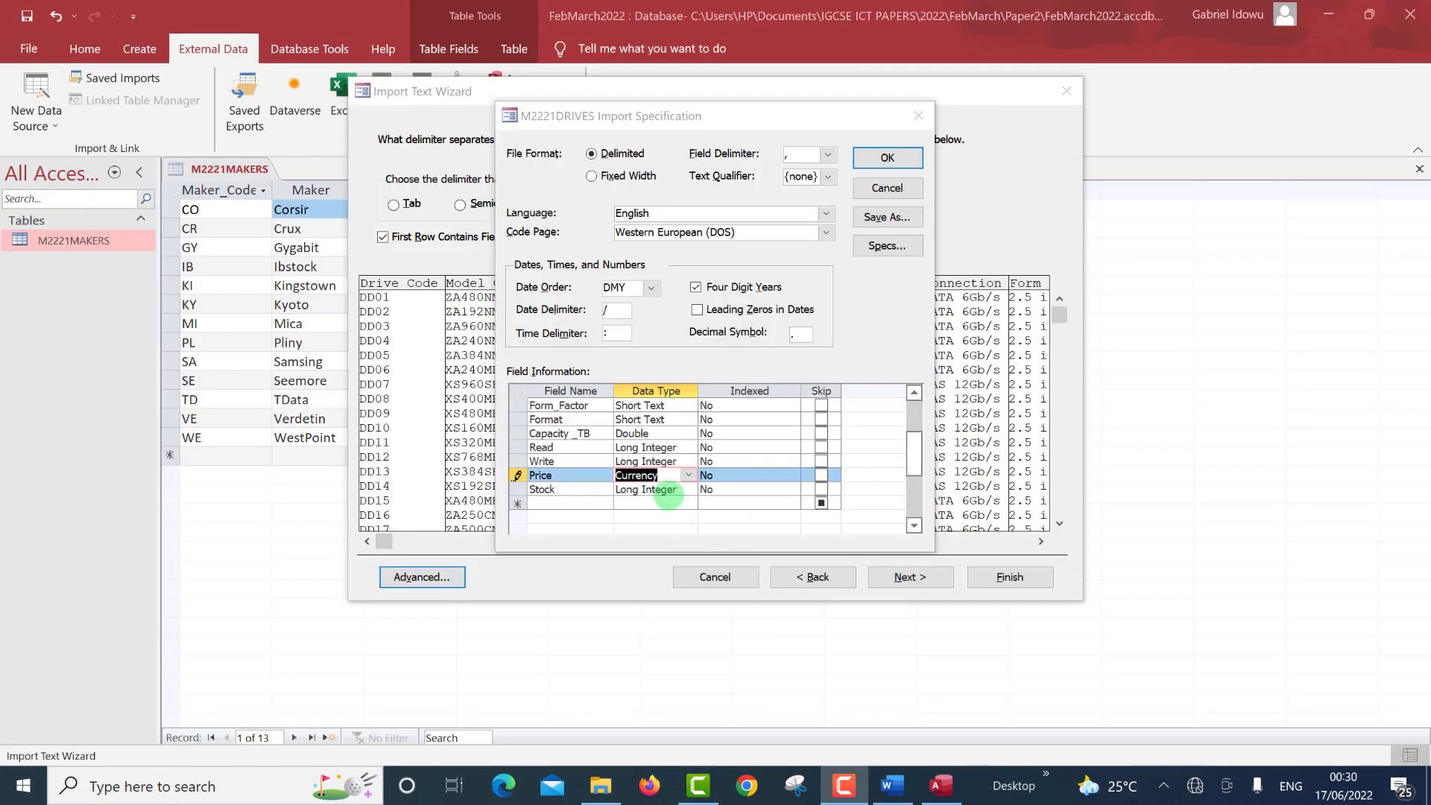
click(673, 478)
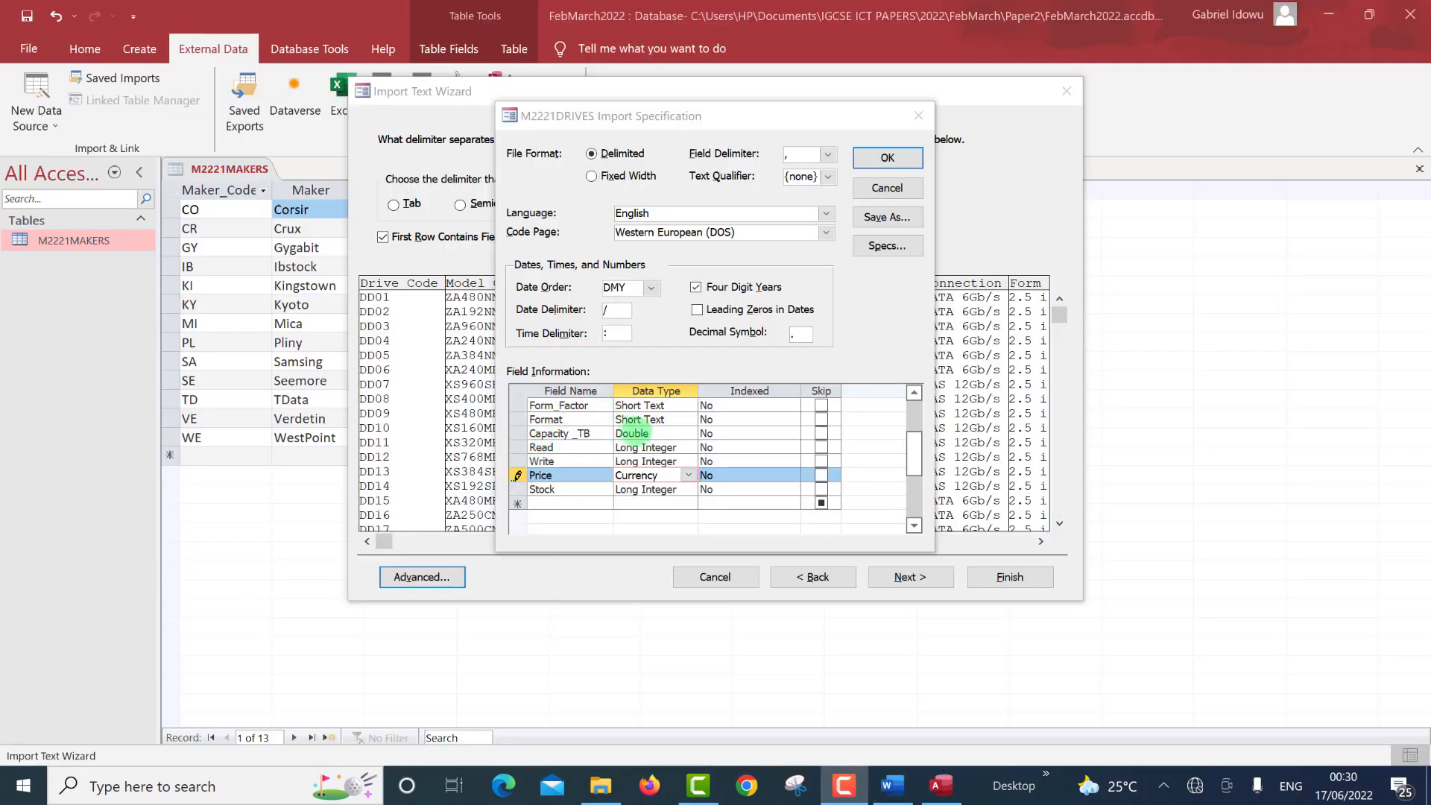
click(654, 433)
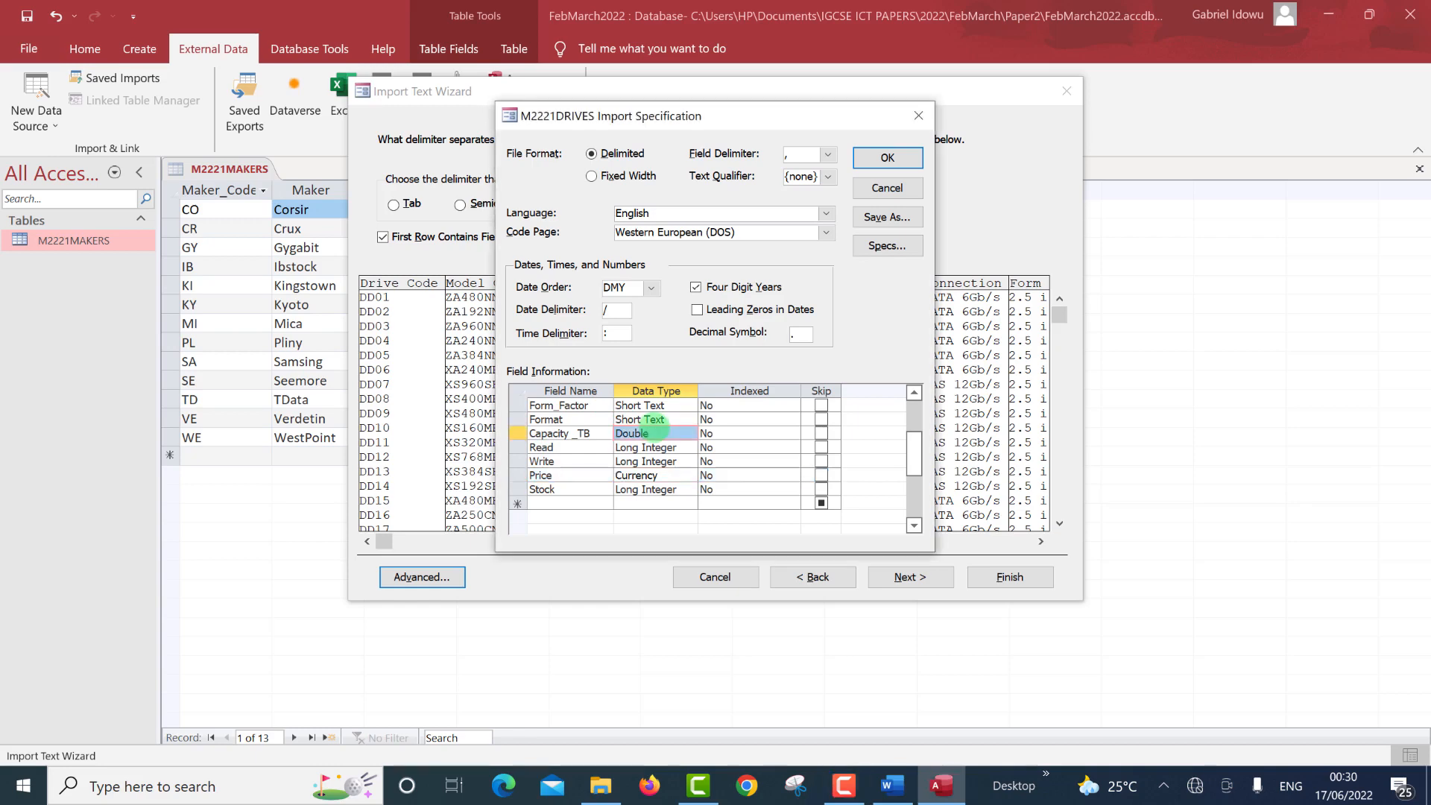
click(865, 158)
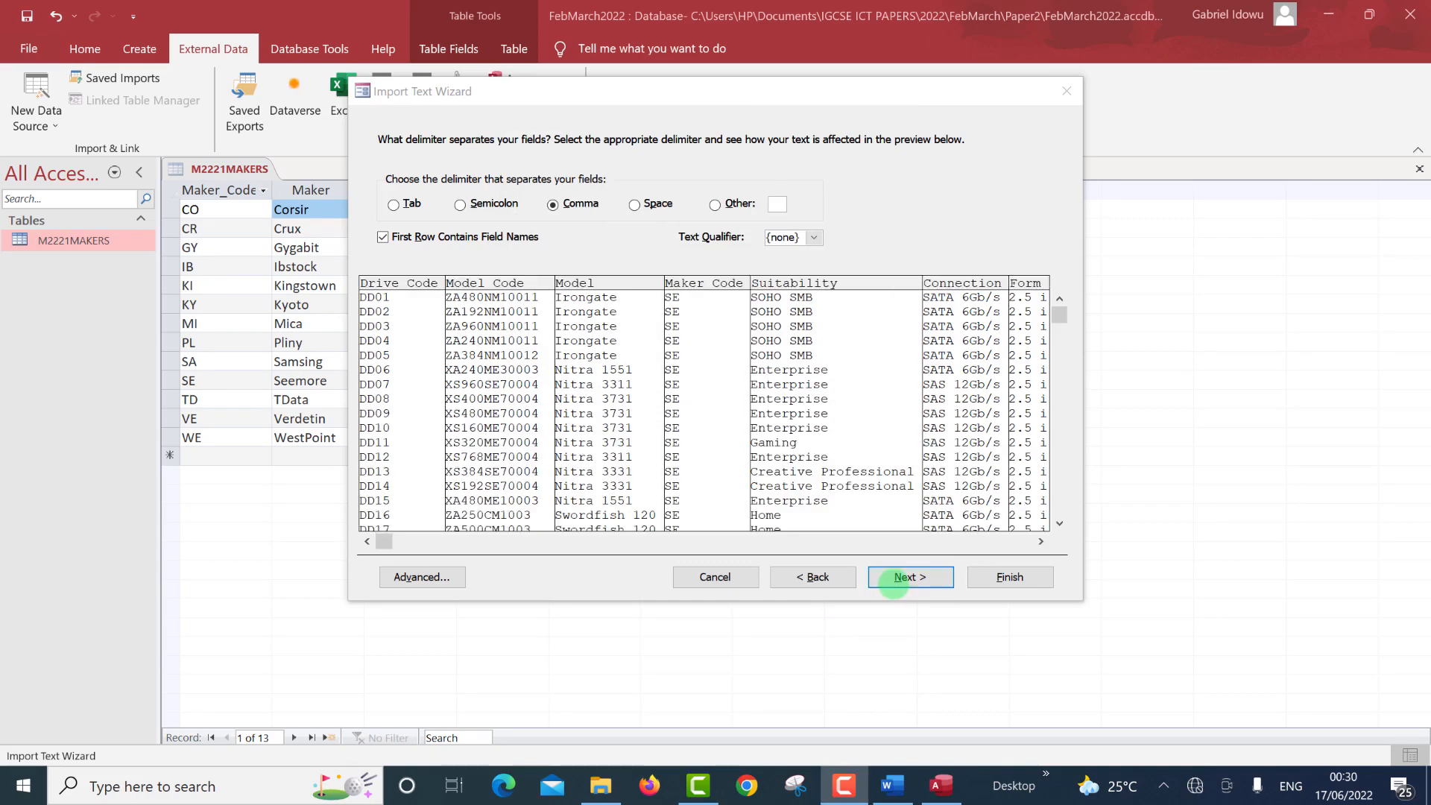
Finish importing M2221DRIVES.csv as a new table, choosing Drive_Code as its own primary key.
click(910, 577)
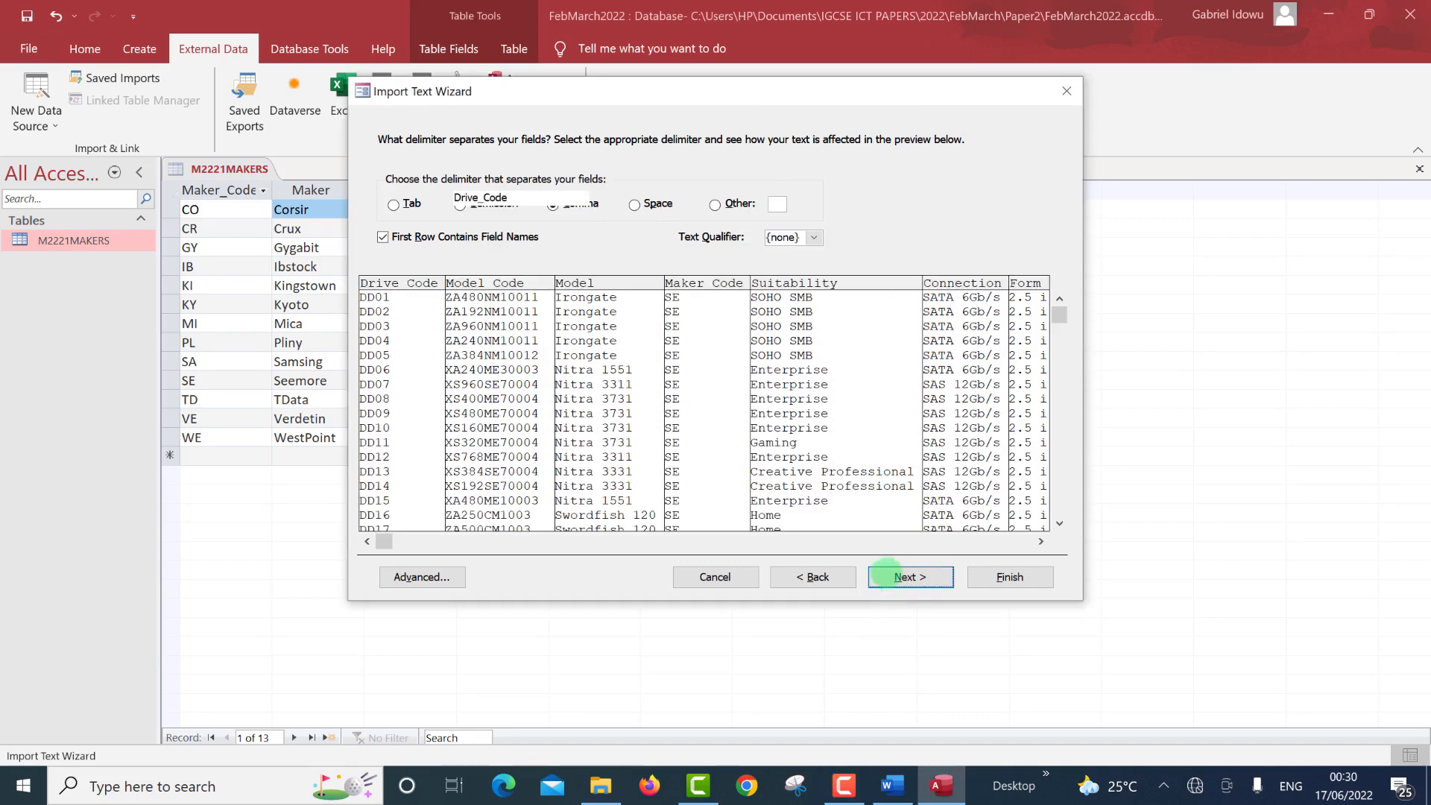
click(887, 576)
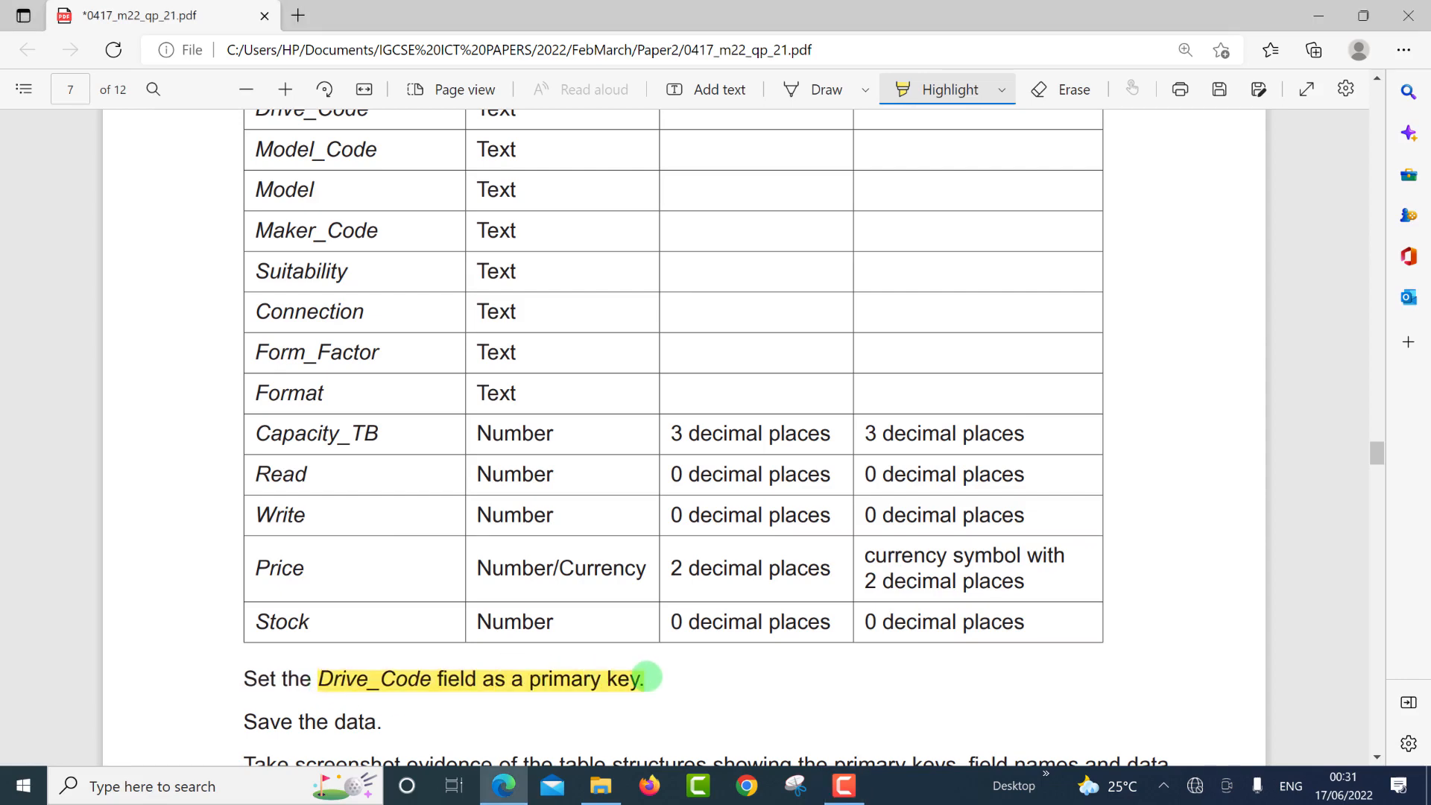
key(ctrl+super+Left)
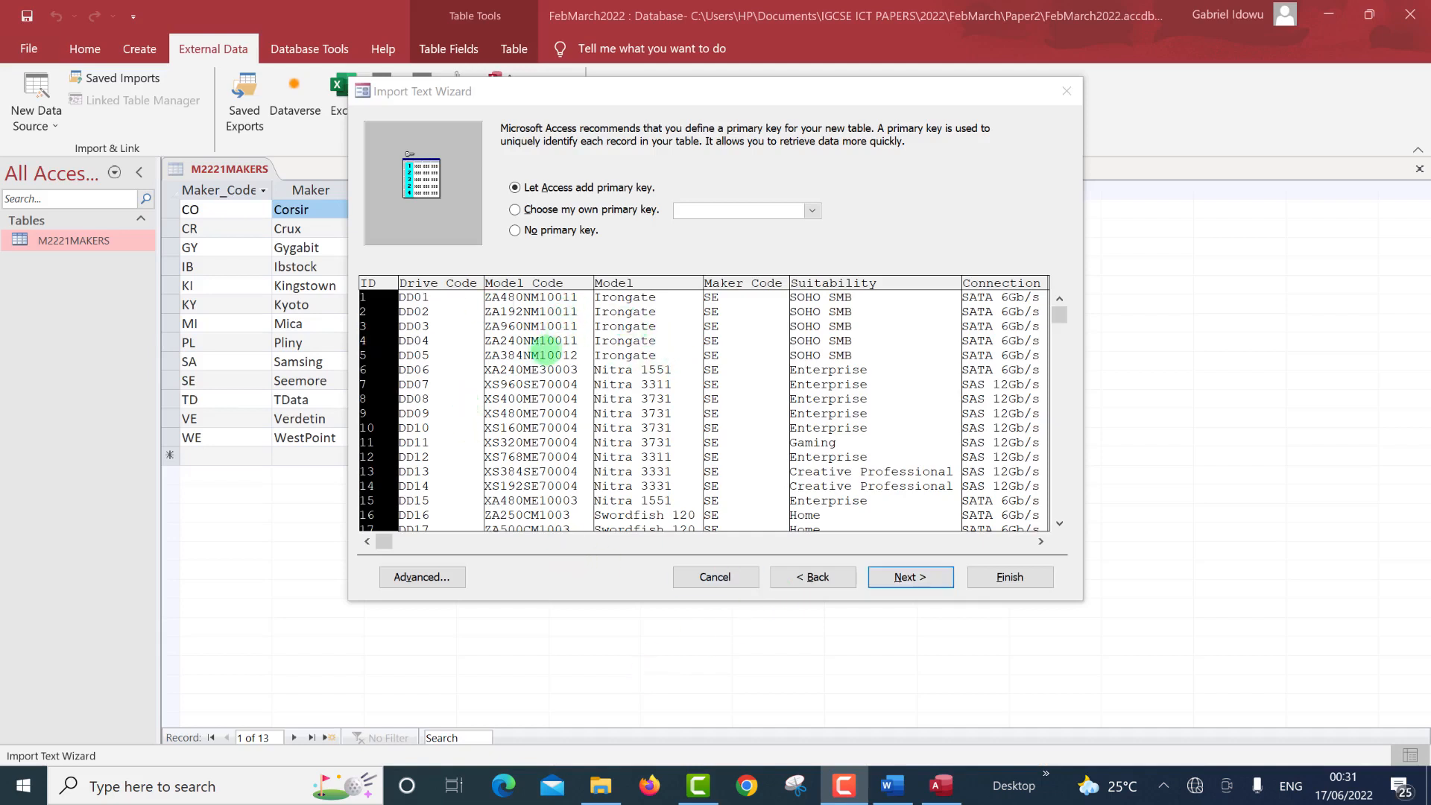
click(426, 316)
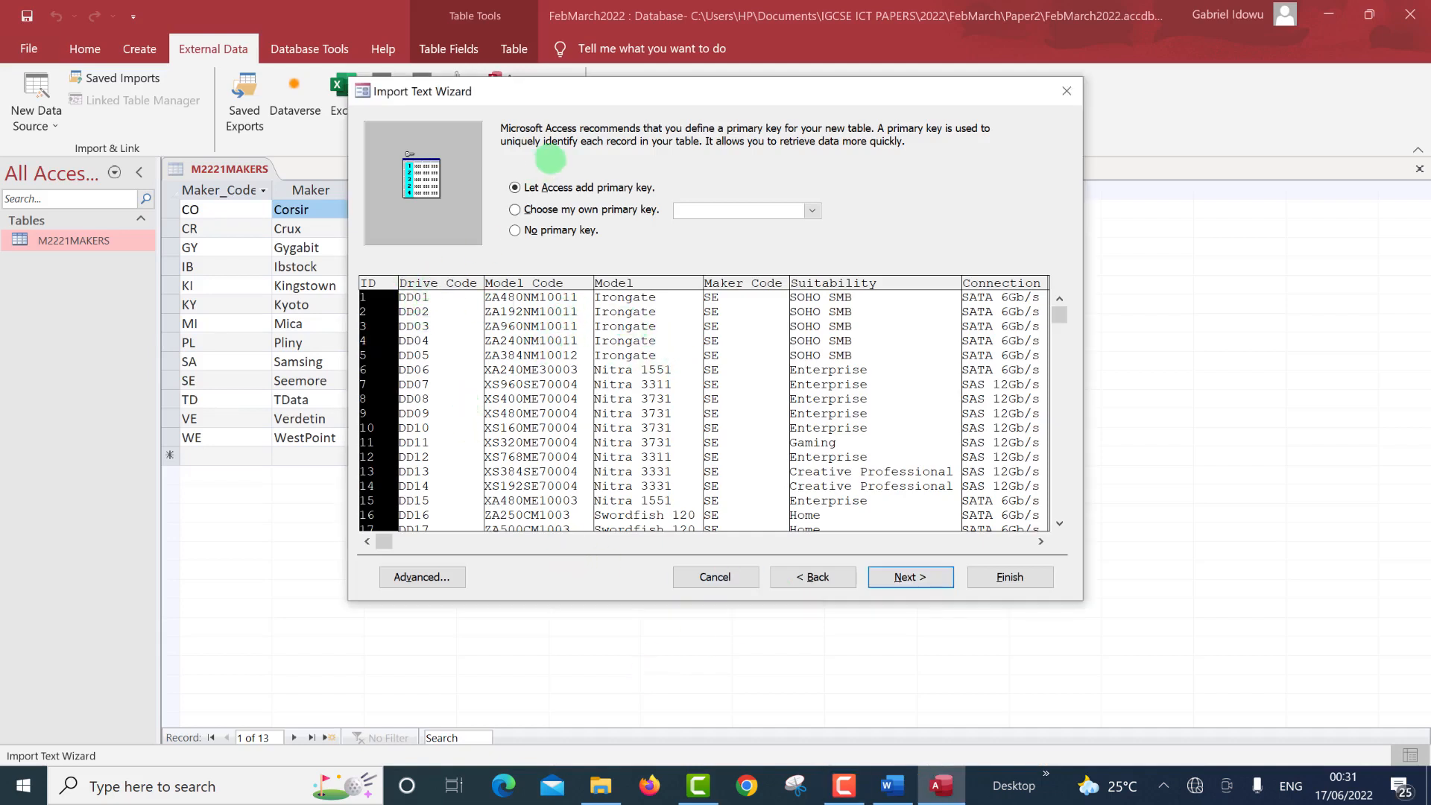
click(552, 210)
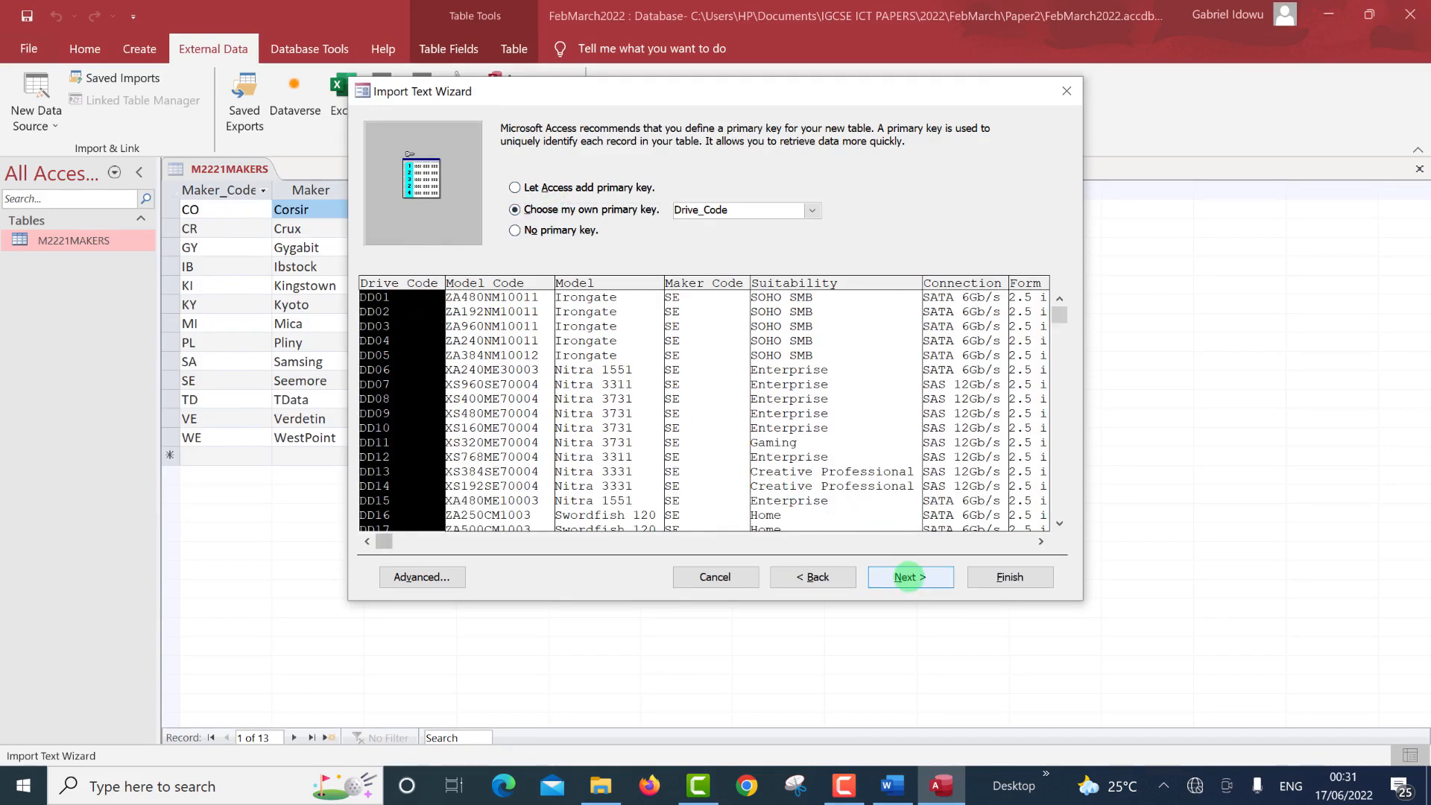
click(908, 577)
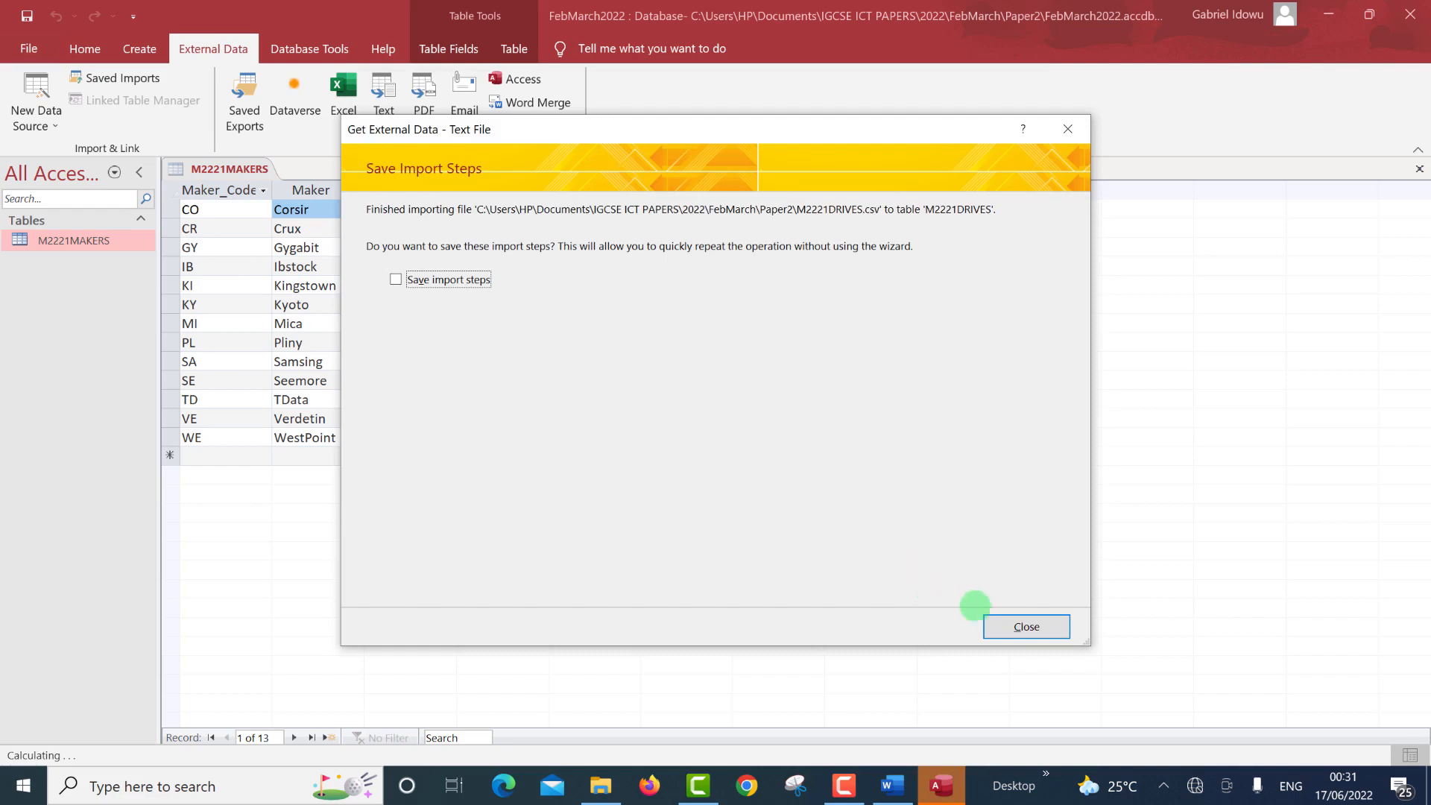
Close the import summary, open the M2221DRIVES table and switch it to Design View.
click(1009, 626)
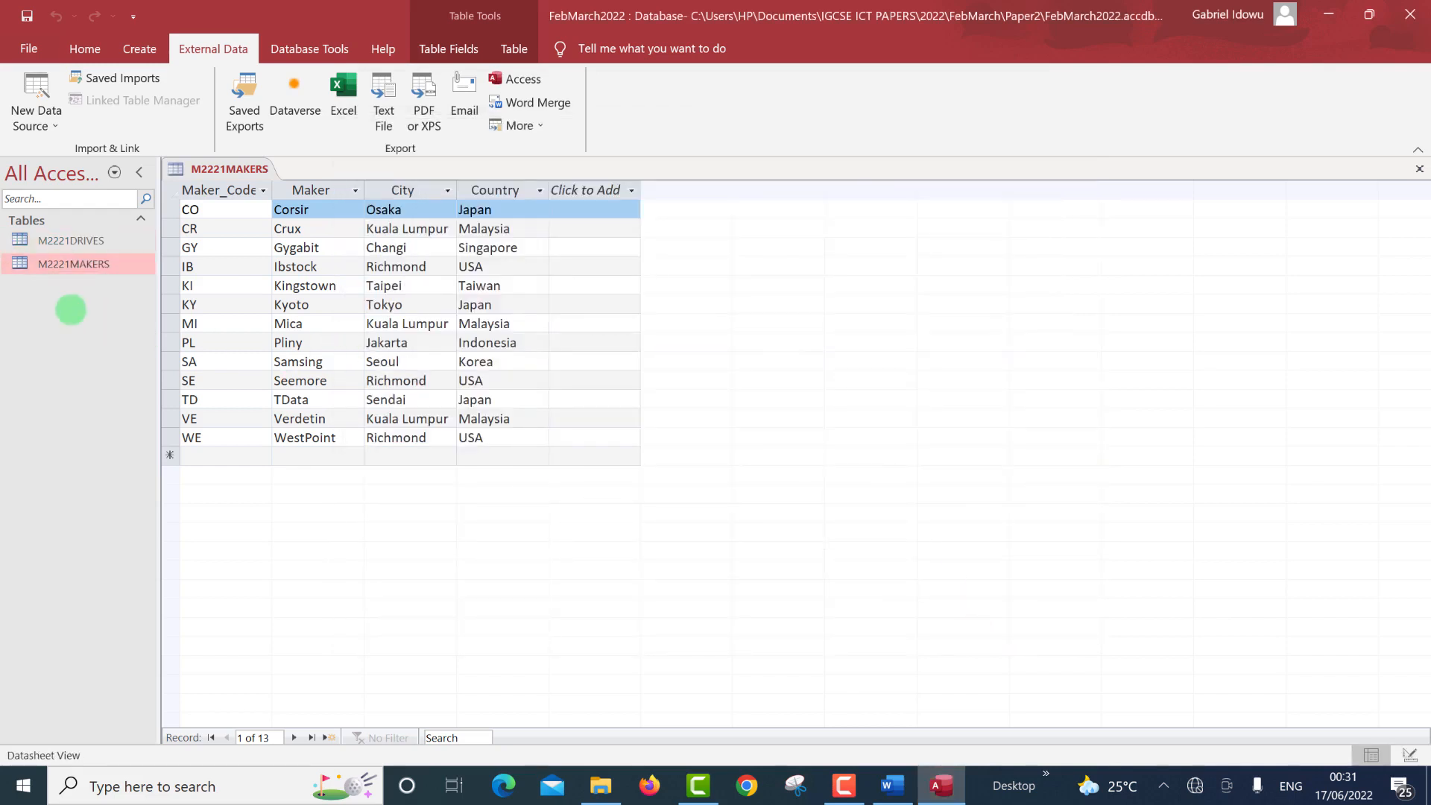
click(69, 239)
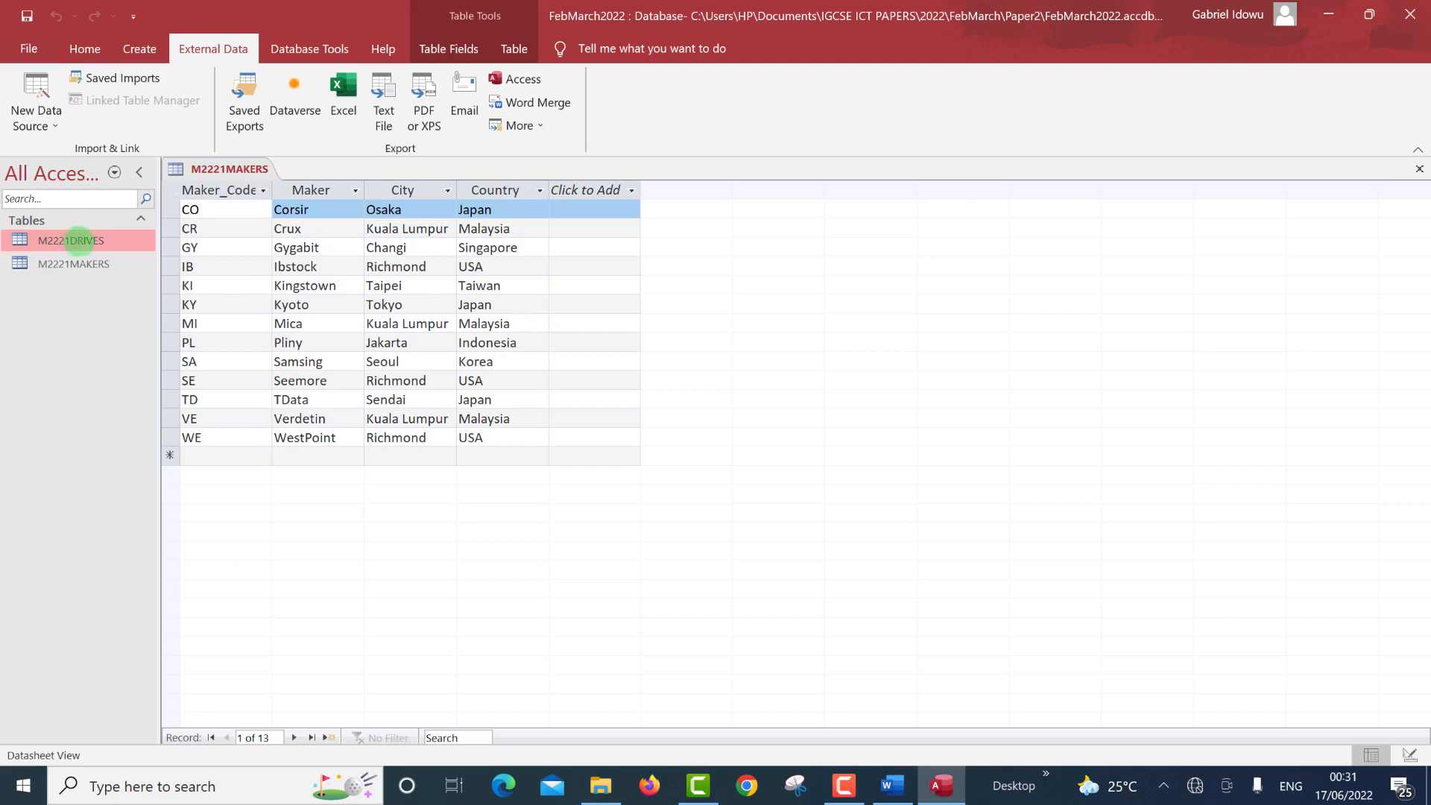
double_click(75, 240)
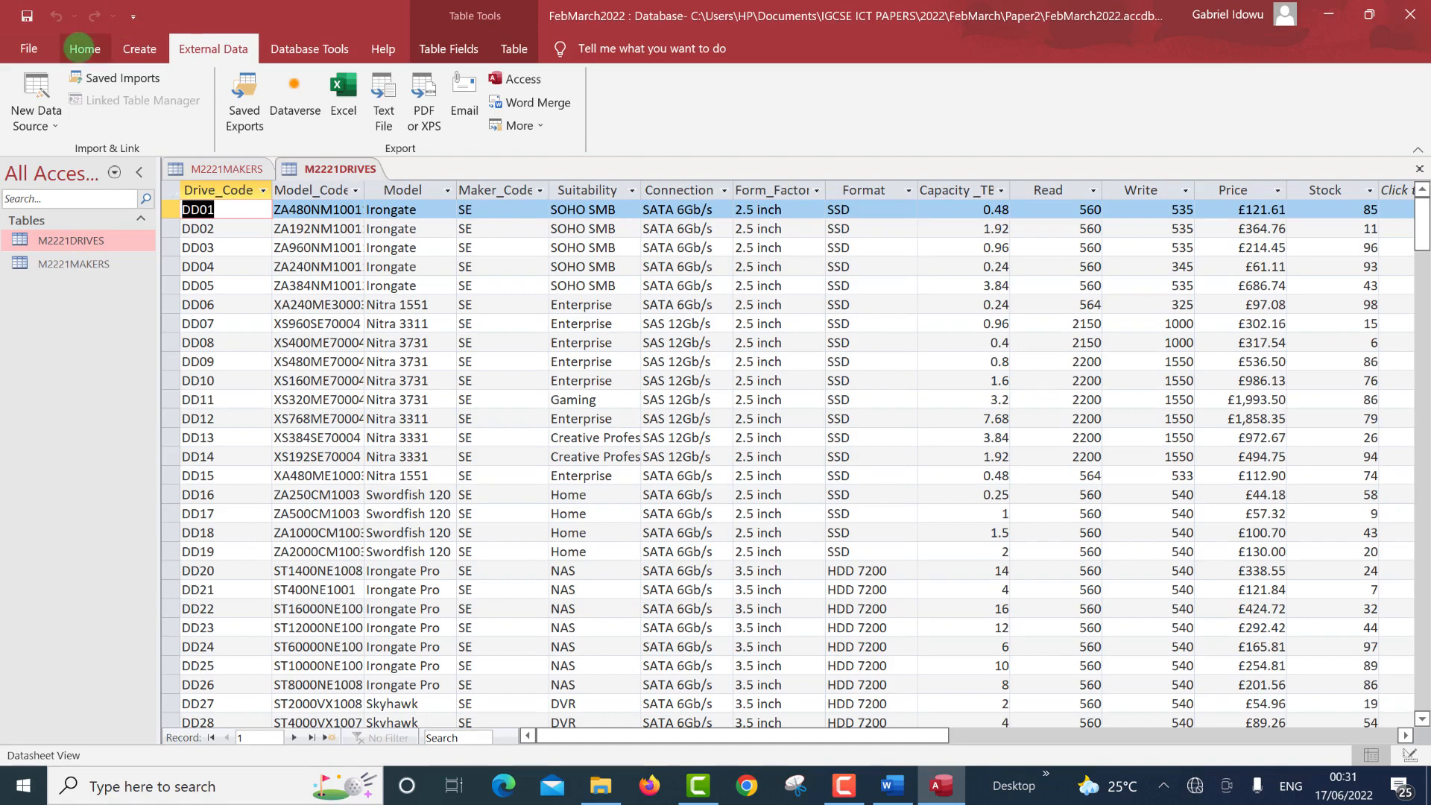
click(82, 48)
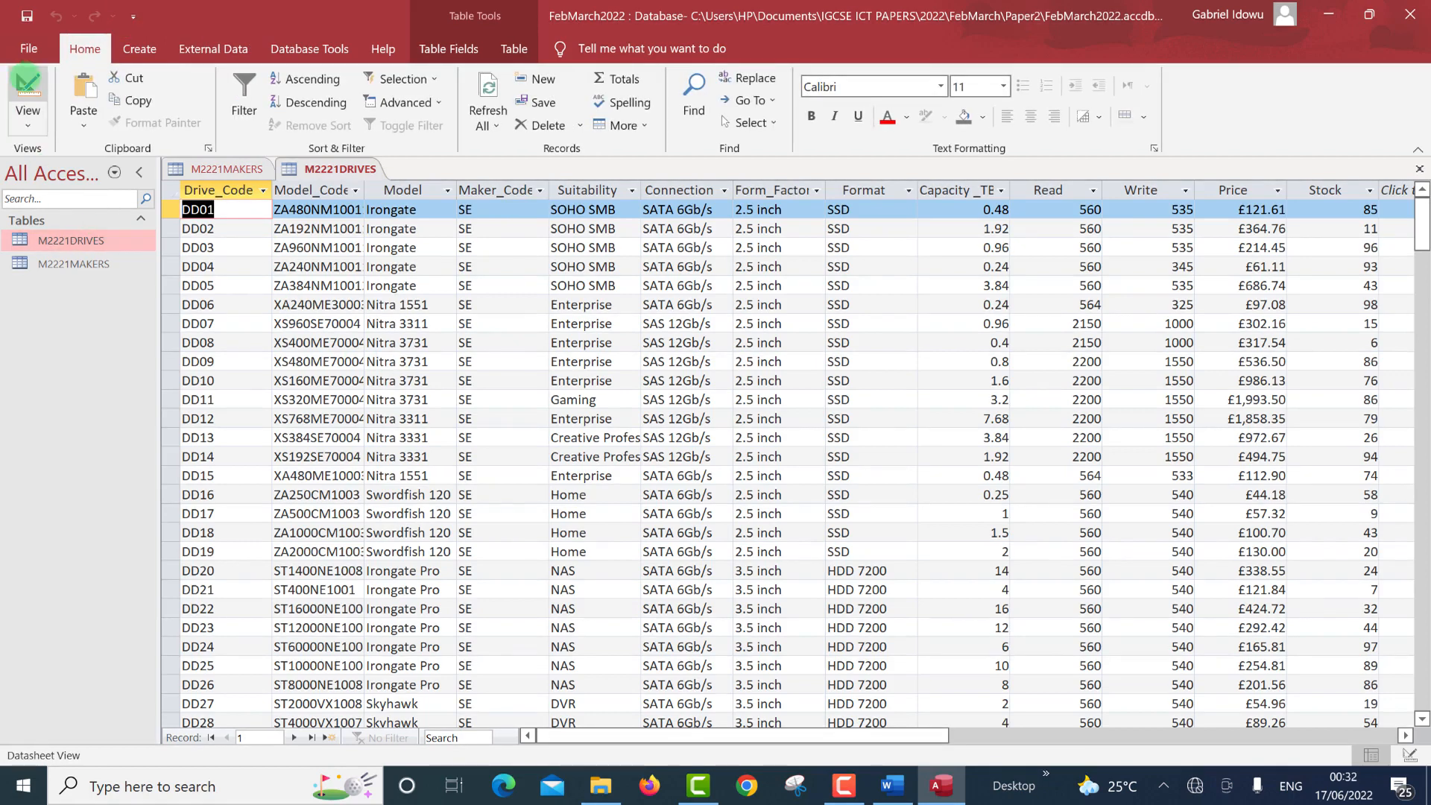
click(28, 82)
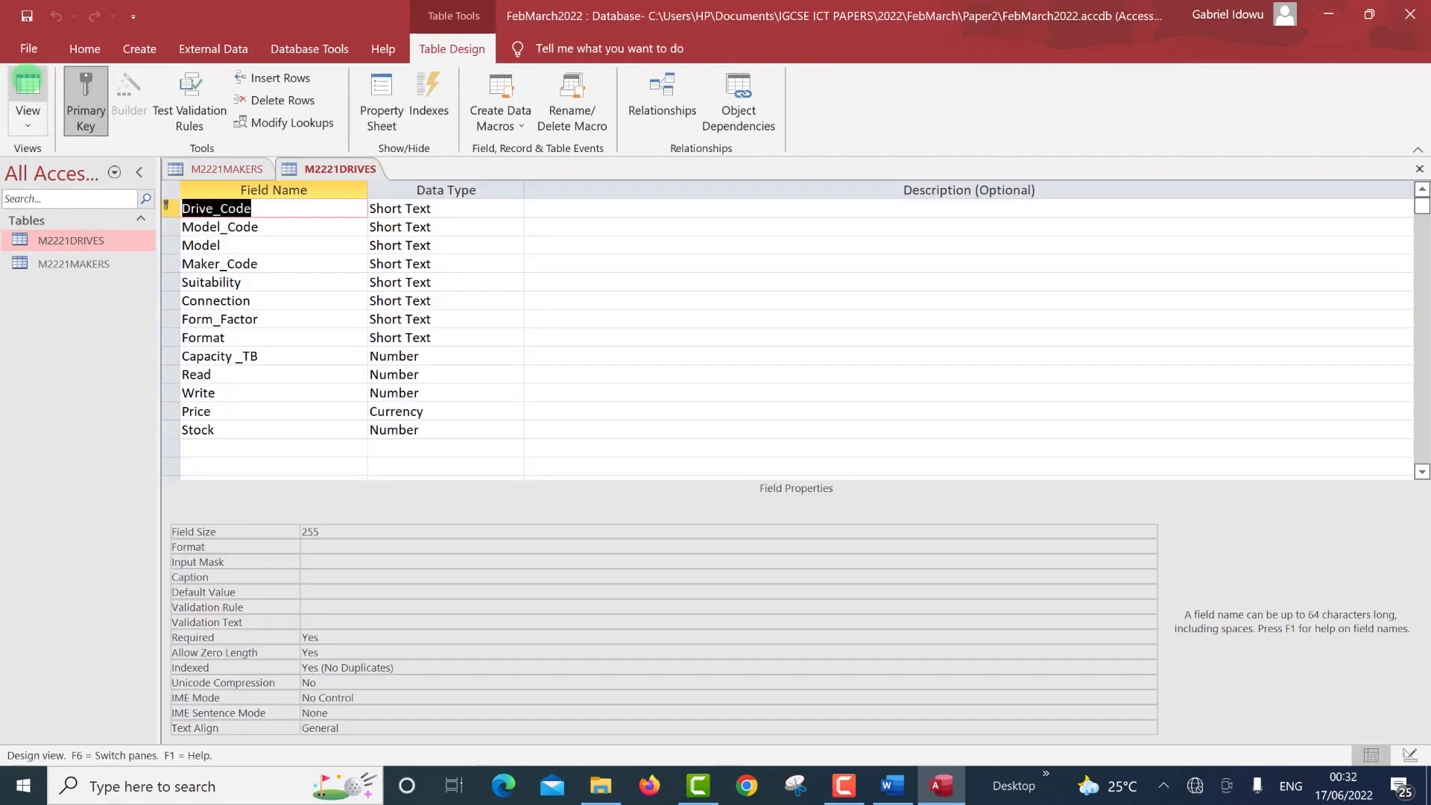
Set the Capacity_TB field's Decimal Places to 3.
click(425, 355)
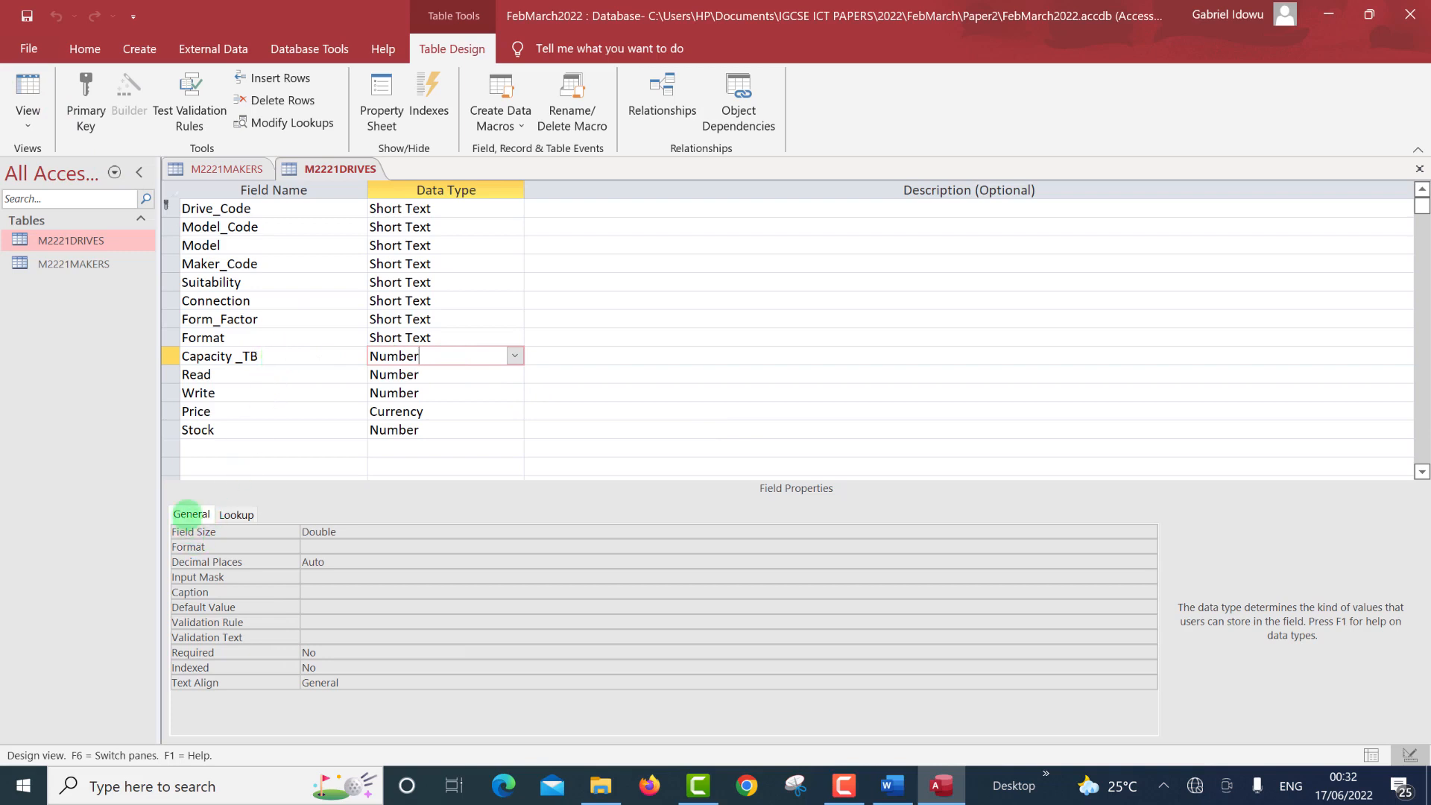
click(339, 562)
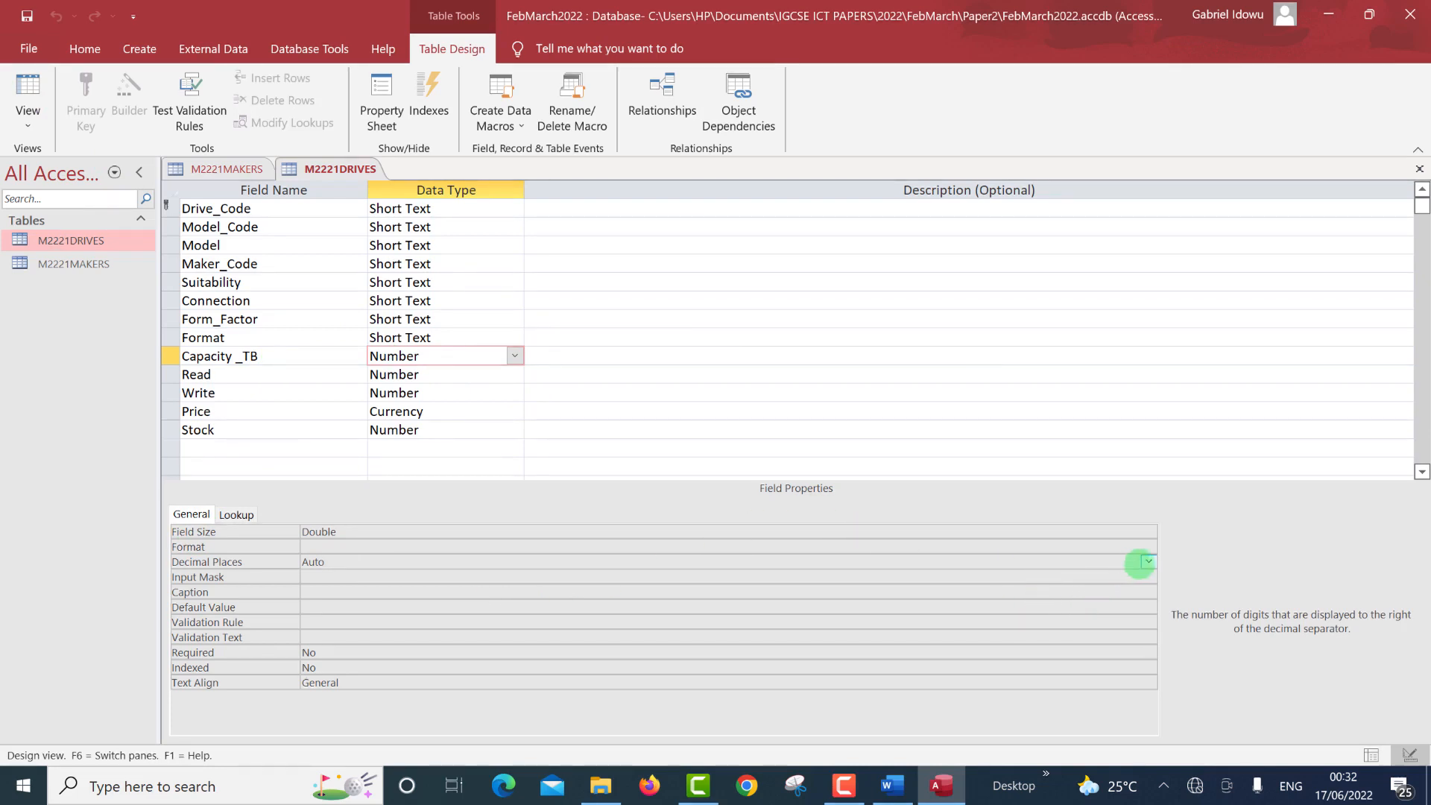
click(1147, 561)
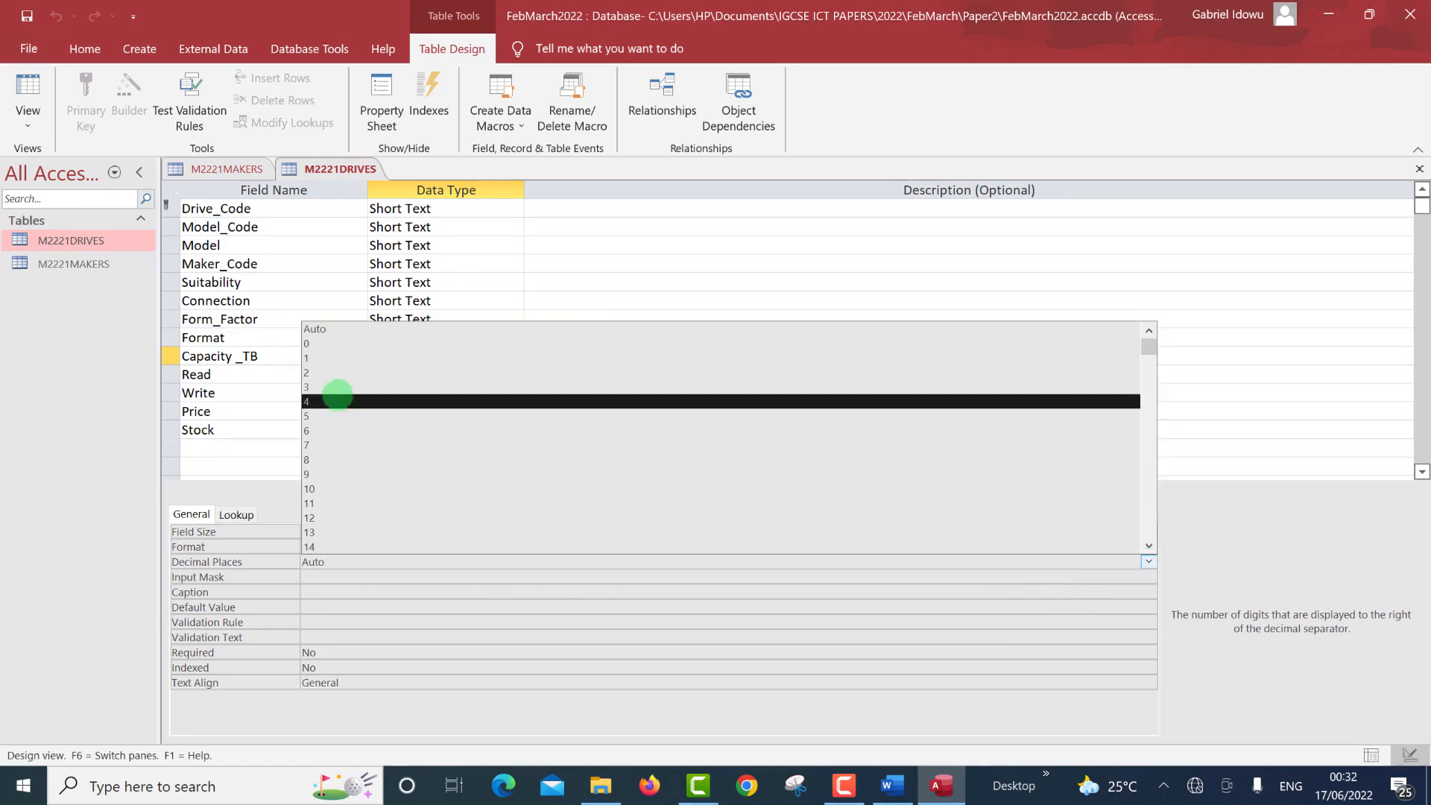
click(337, 387)
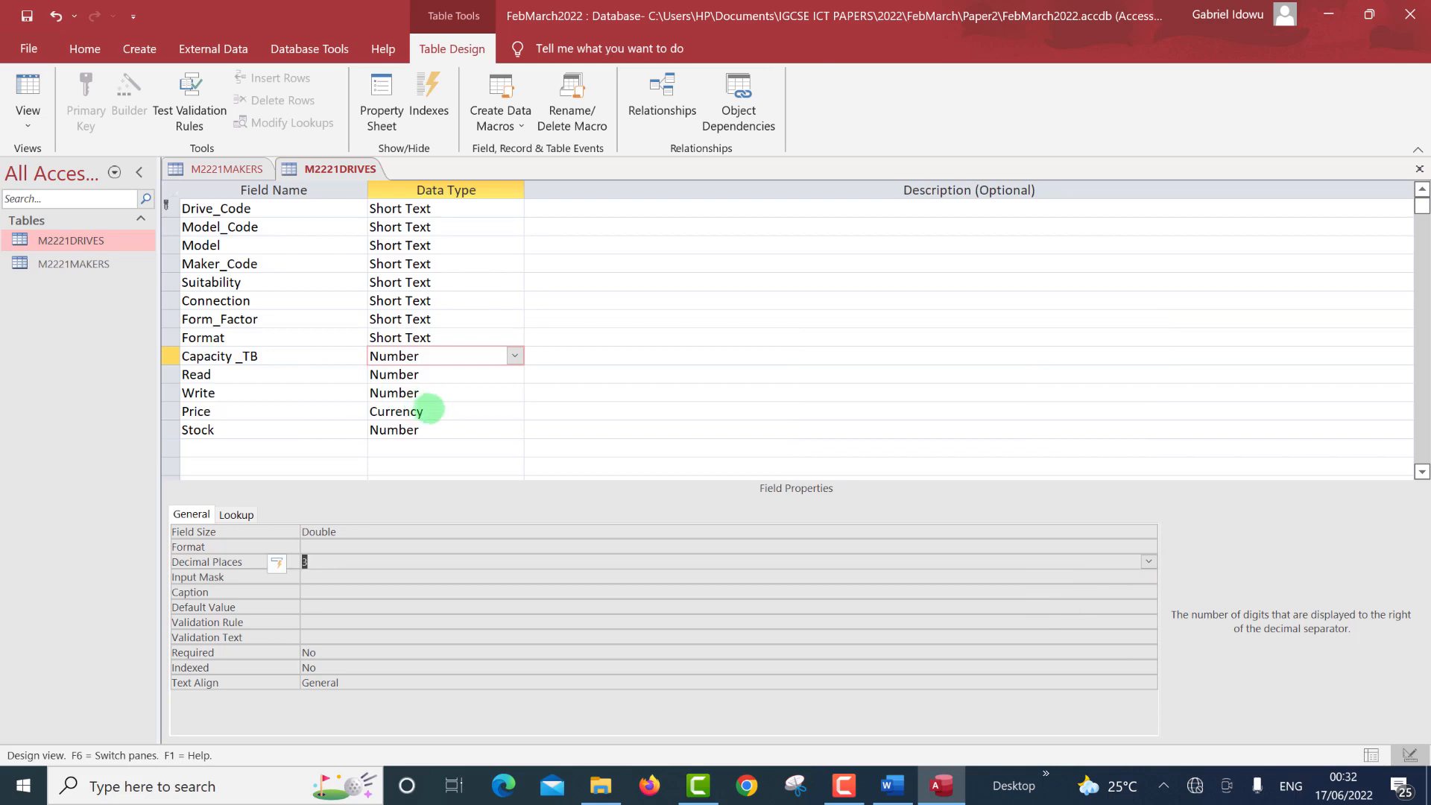
Check the question paper, then set the Price field's Decimal Places to 2.
click(431, 410)
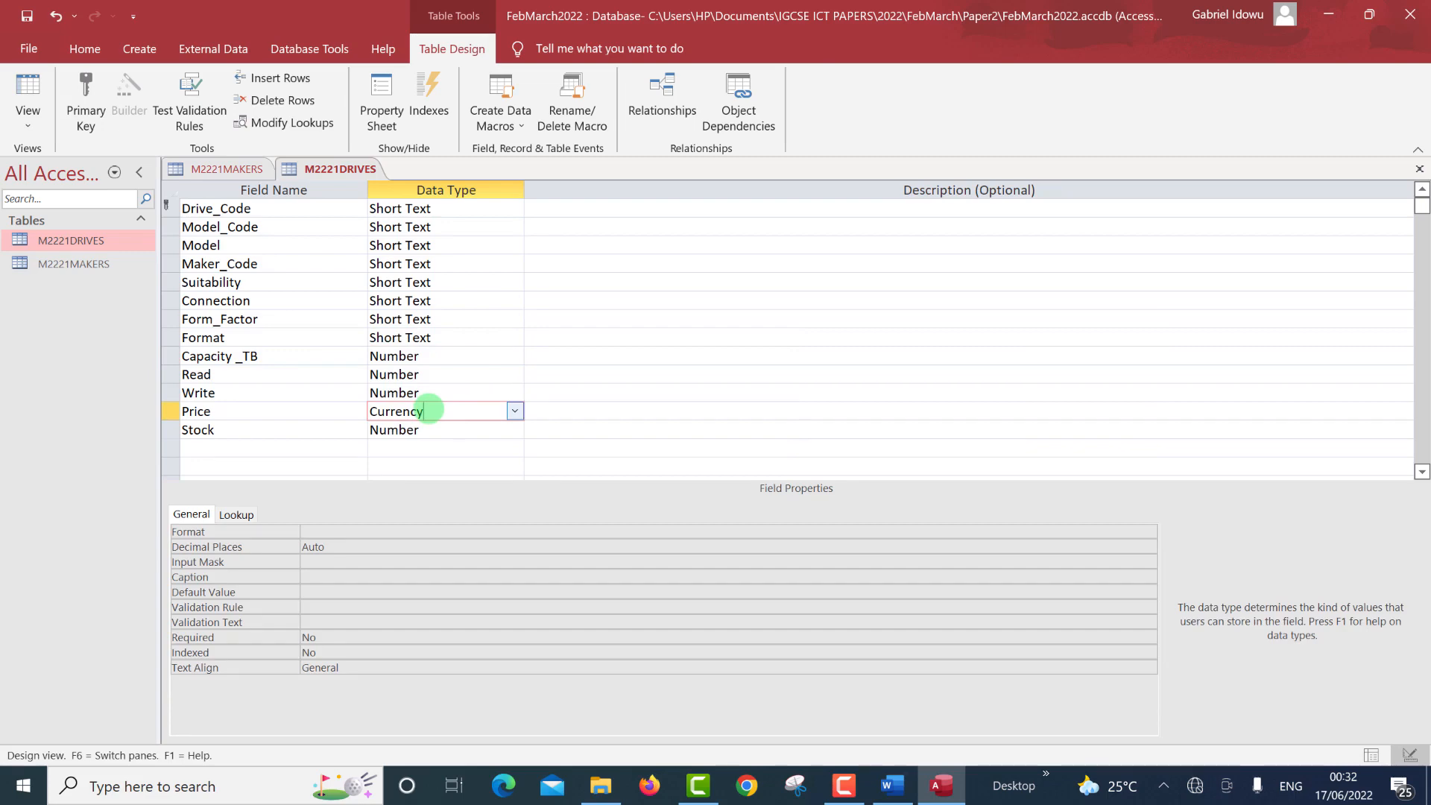
key(ctrl+super+Right)
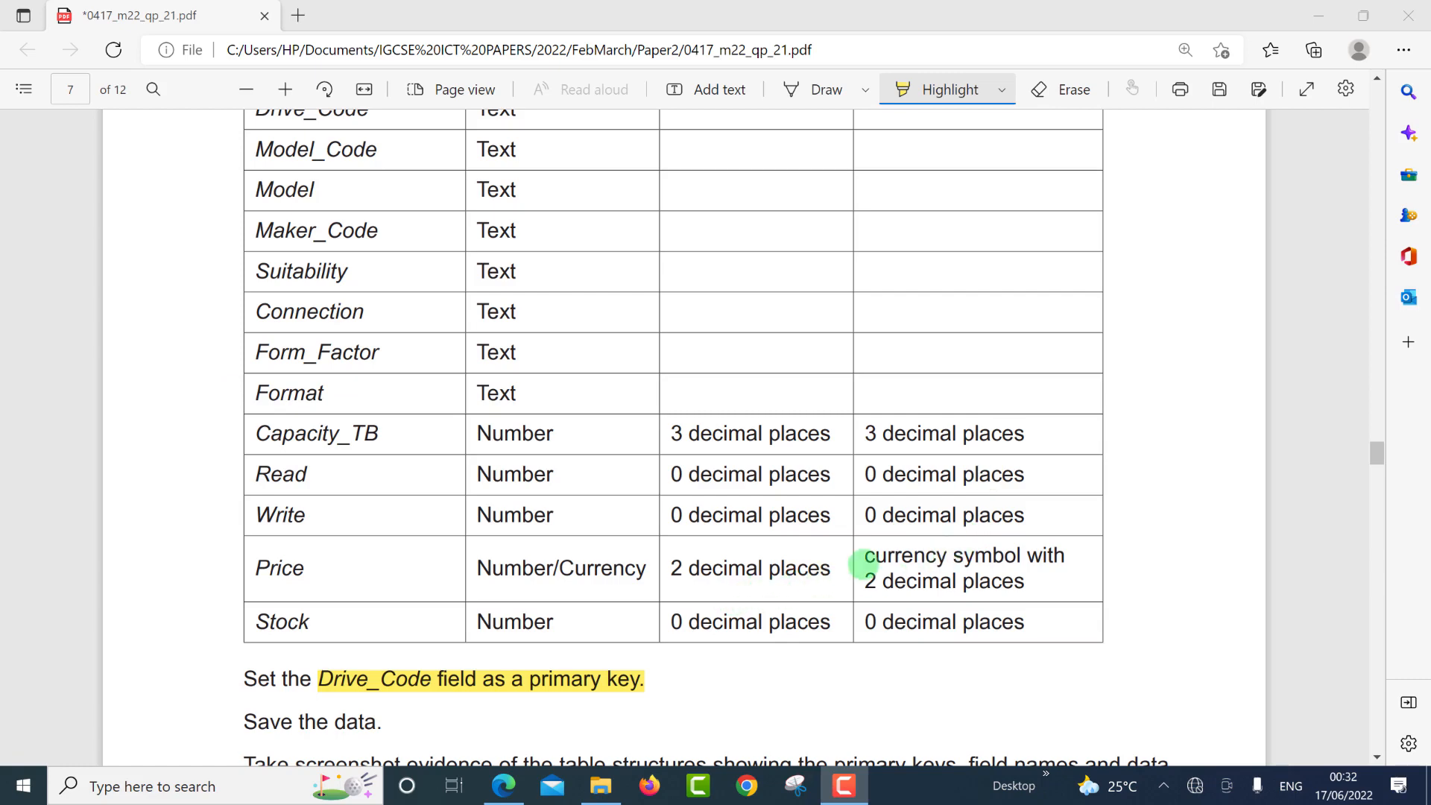
key(ctrl+super+Left)
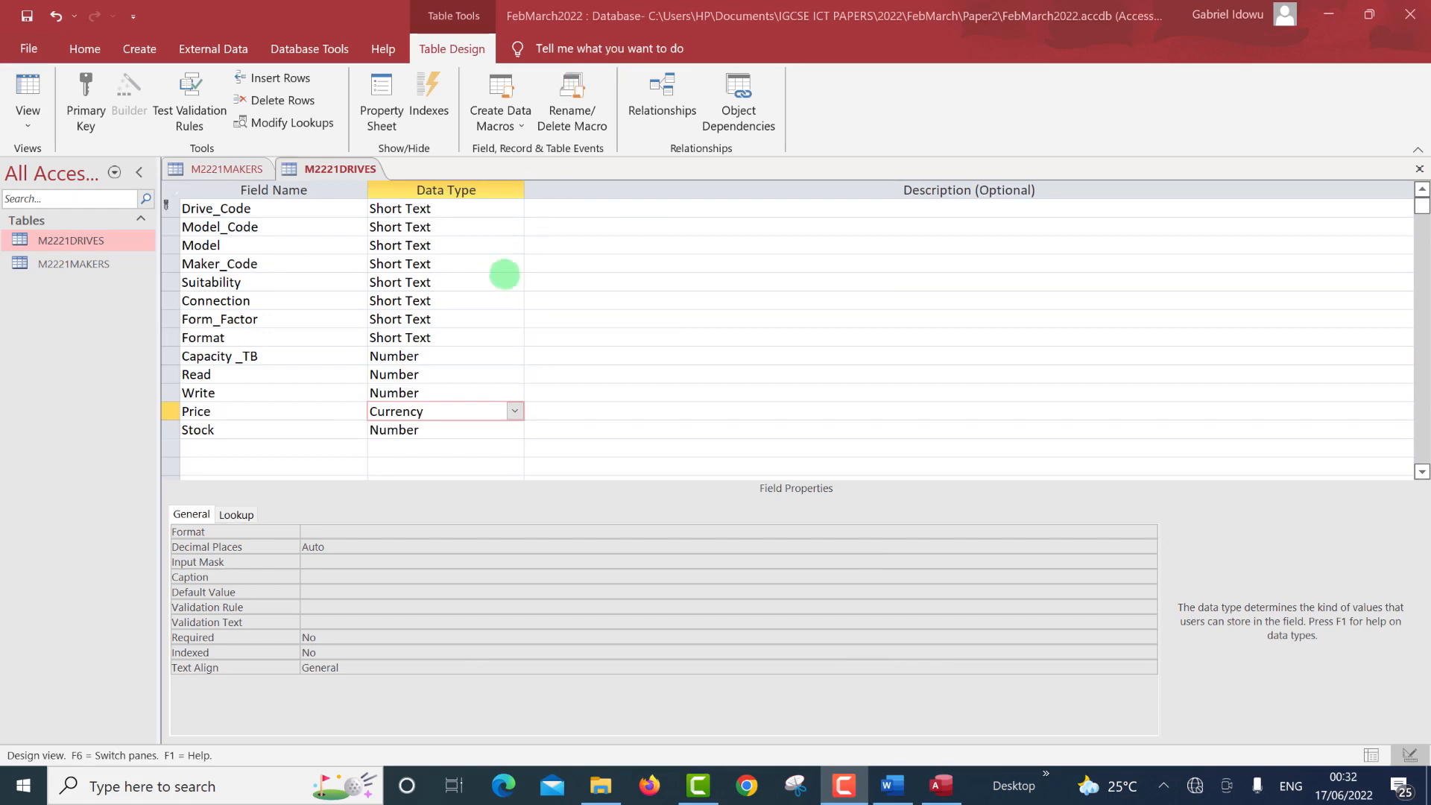
click(350, 551)
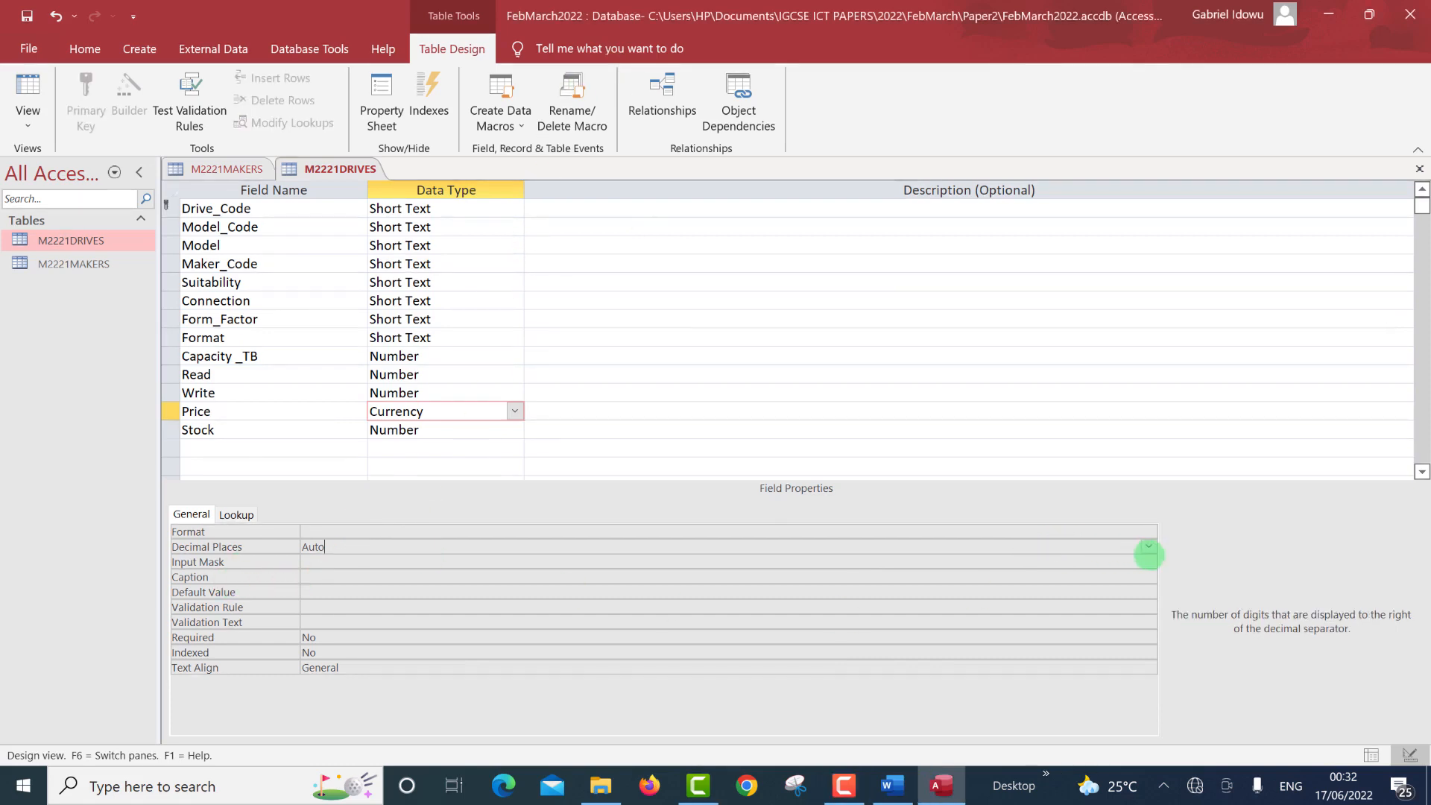
click(1148, 548)
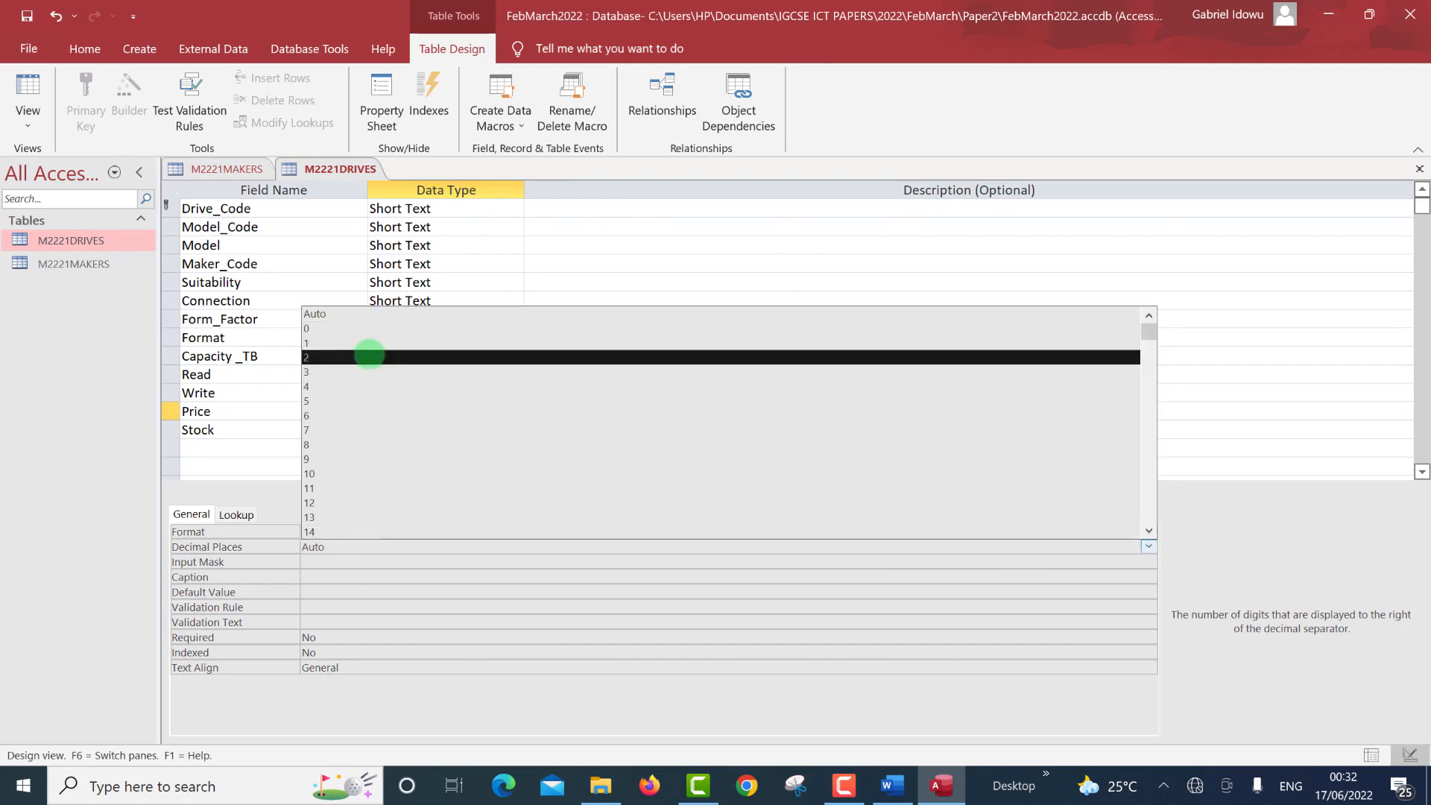
click(370, 355)
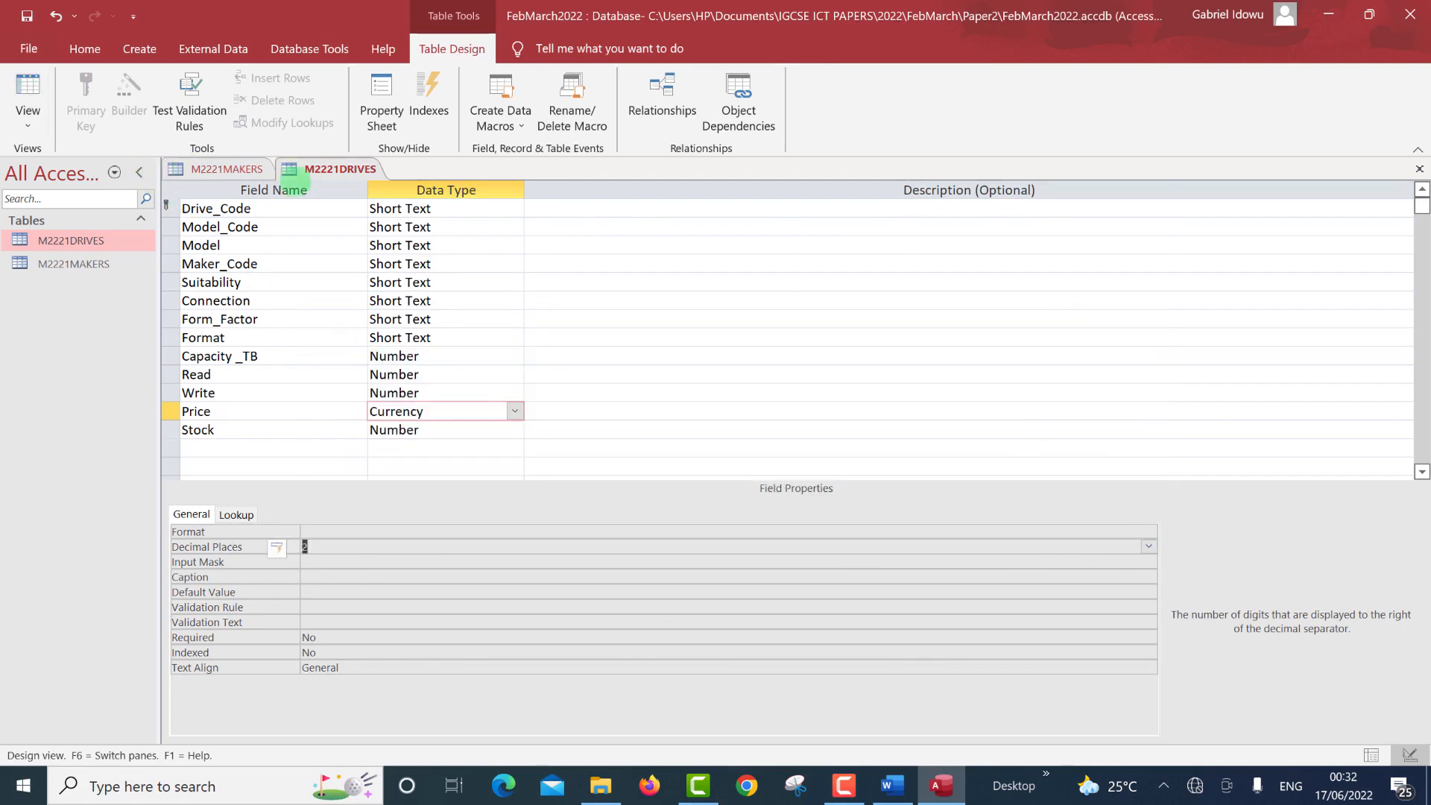
right_click(340, 170)
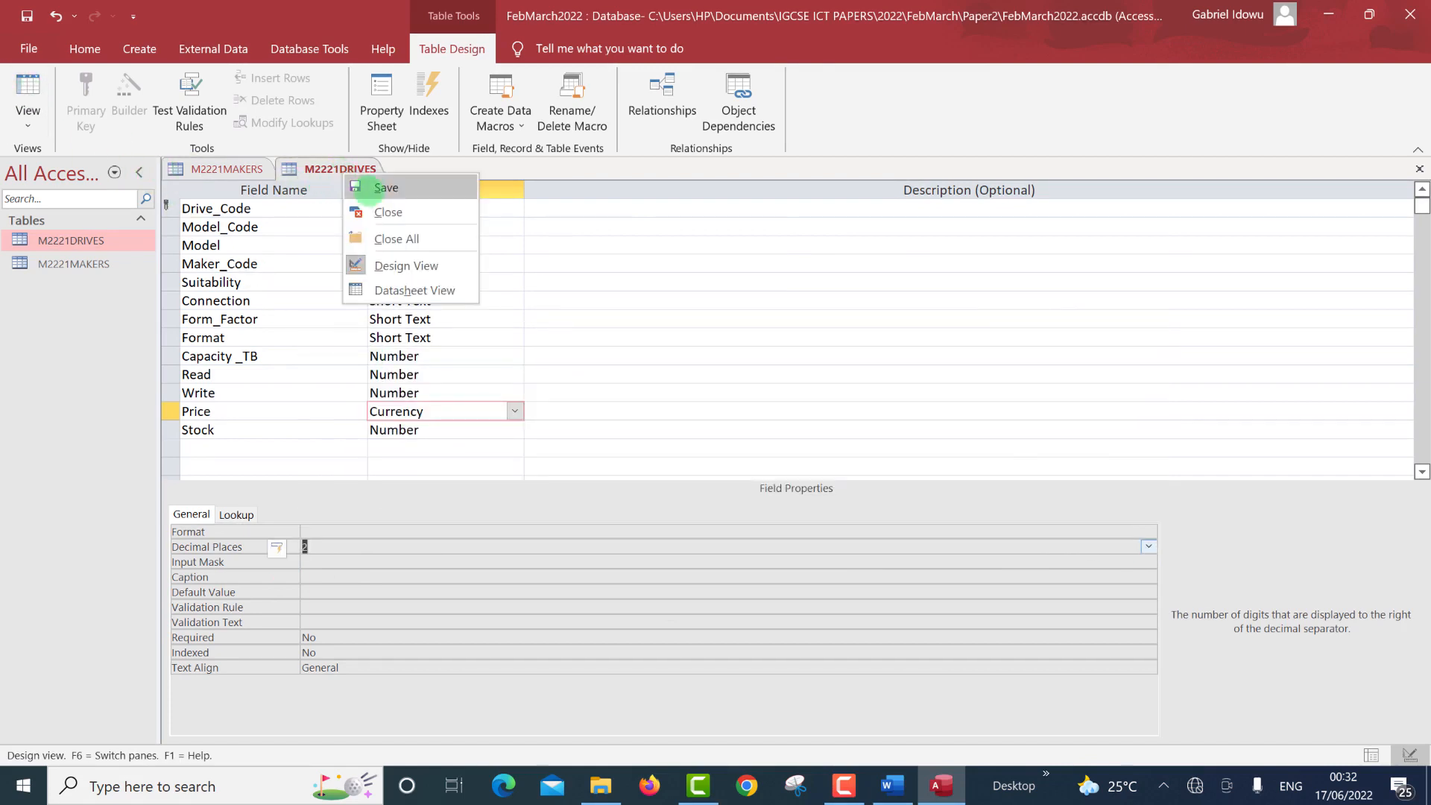
Save the M2221DRIVES and M2221MAKERS table designs.
click(379, 187)
click(243, 171)
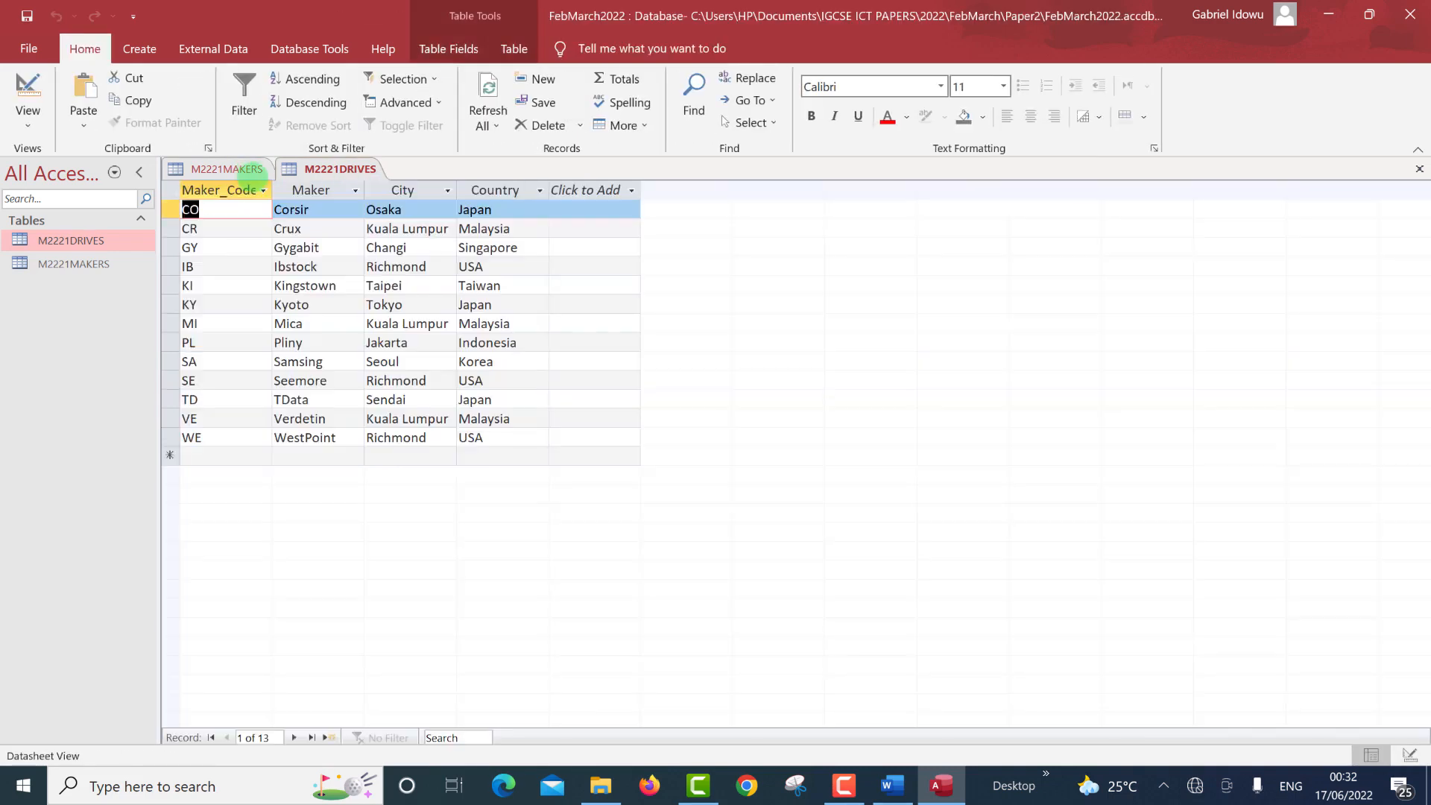
right_click(248, 176)
click(268, 188)
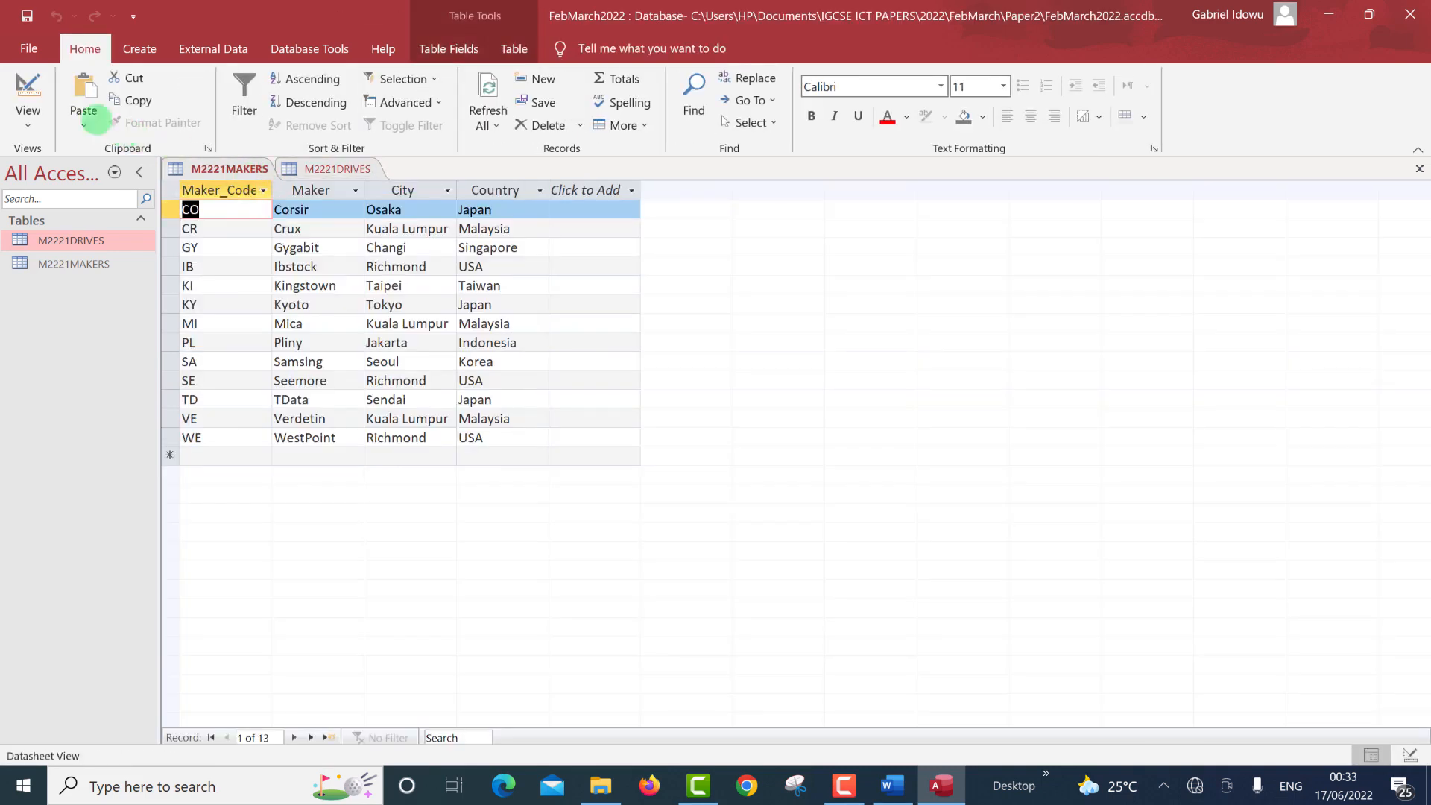
click(317, 170)
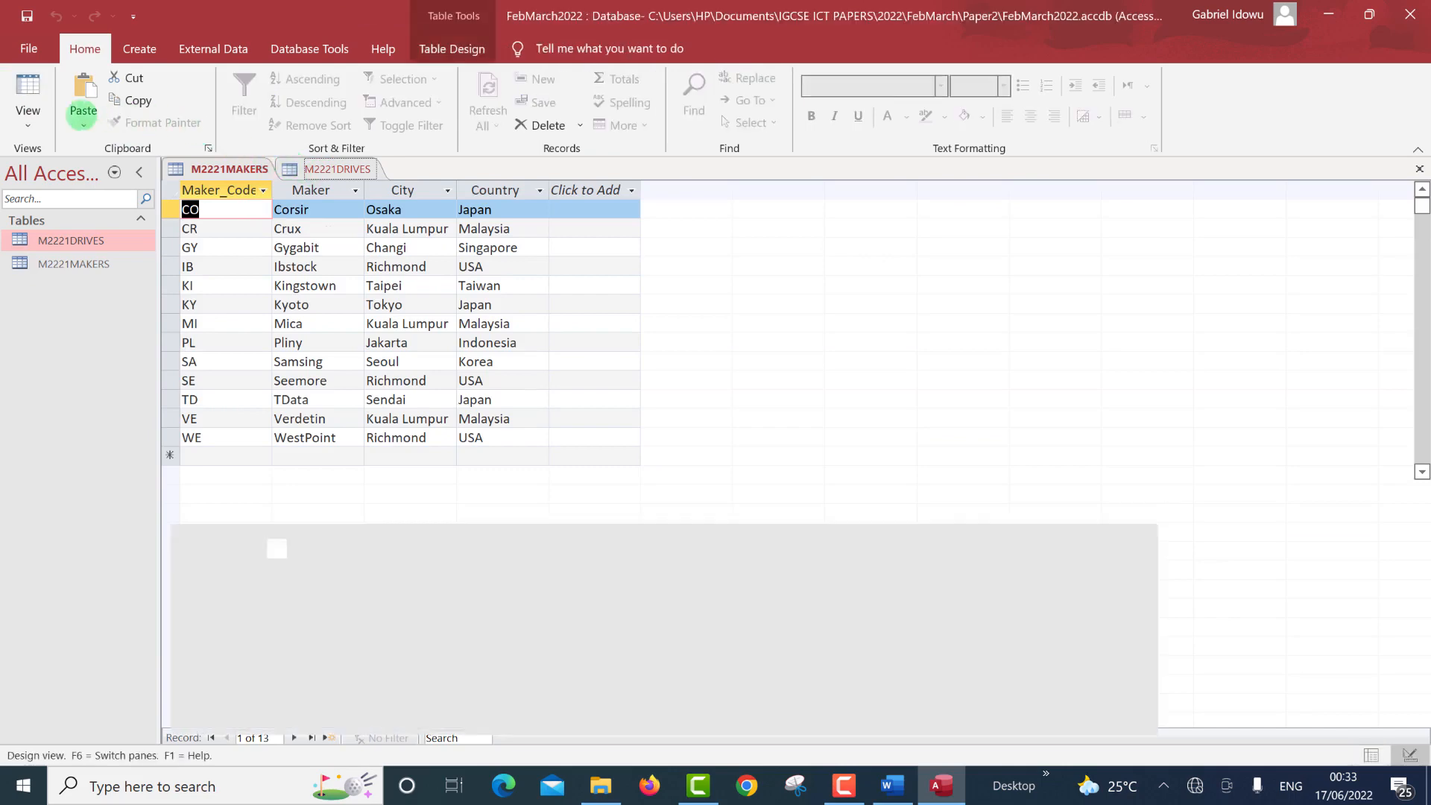
Review the drives records, then give Capacity_TB the Fixed format.
click(30, 88)
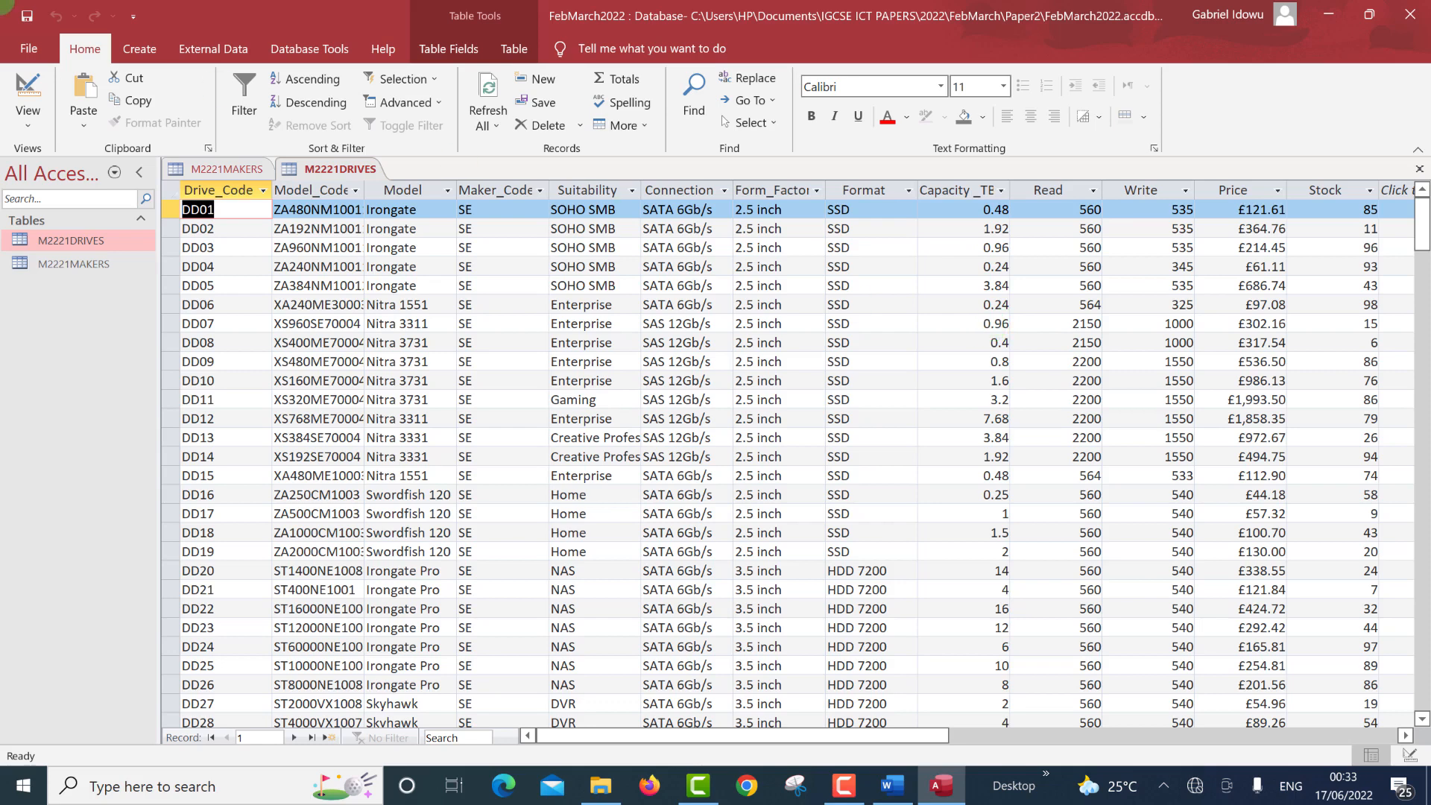
click(28, 89)
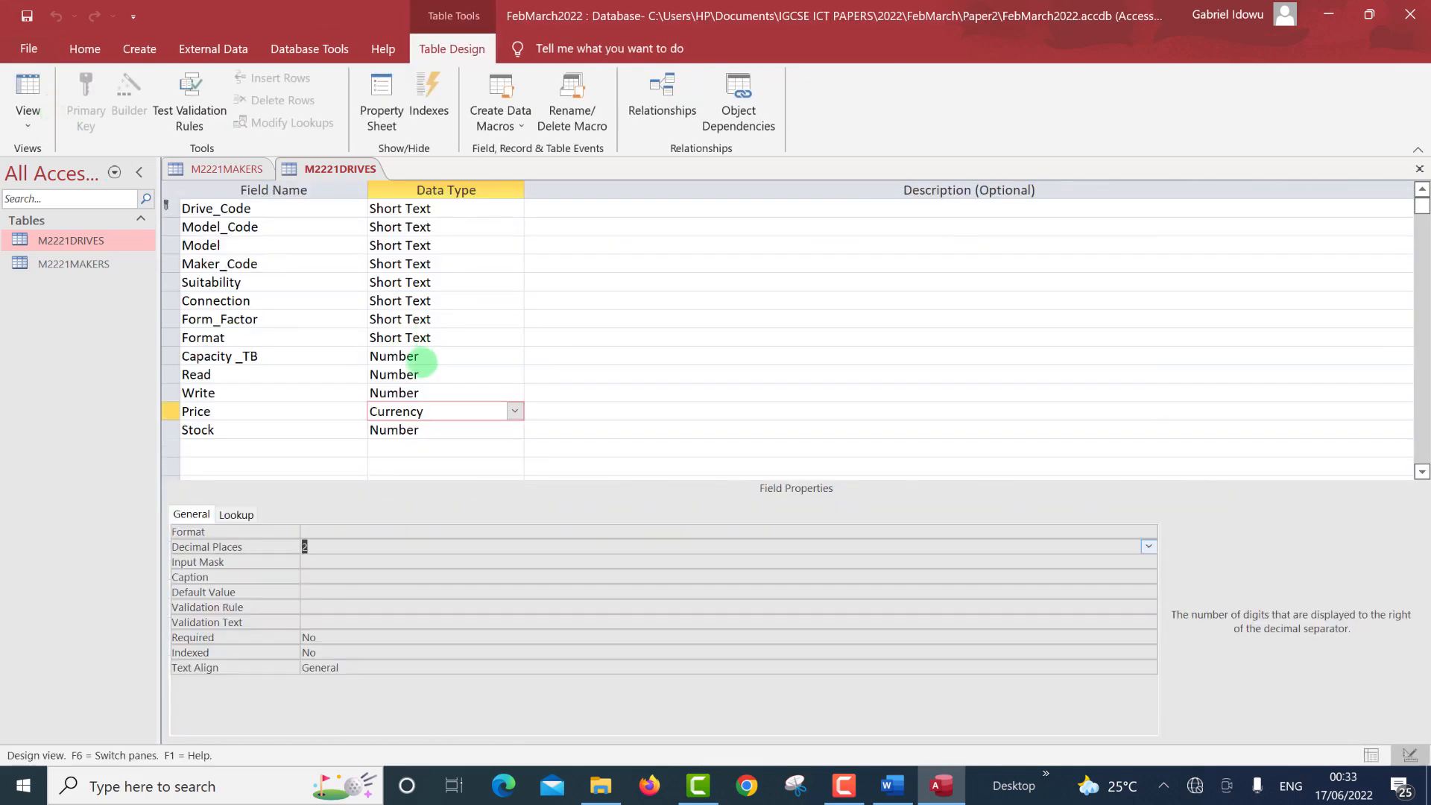
click(421, 373)
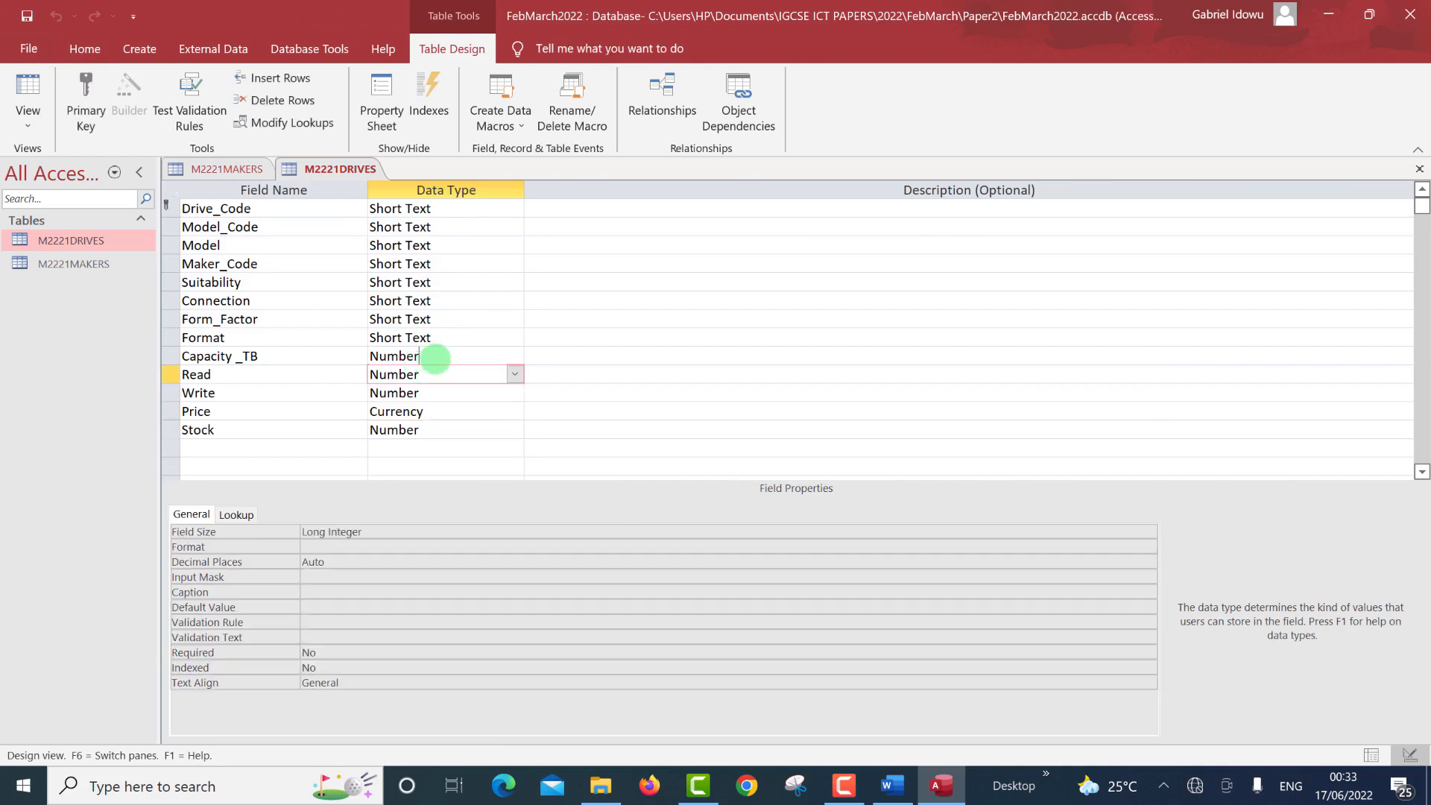
click(436, 357)
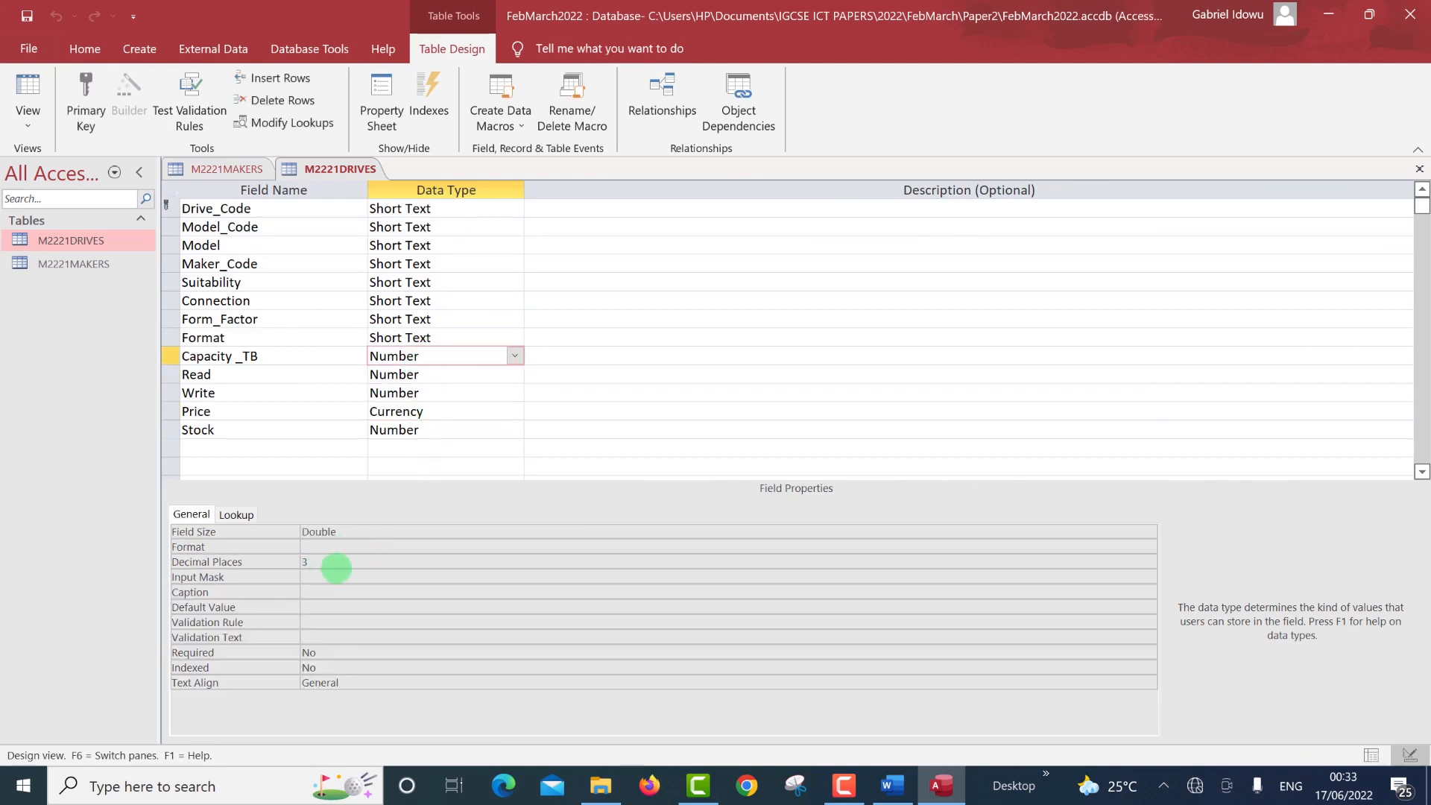
click(336, 547)
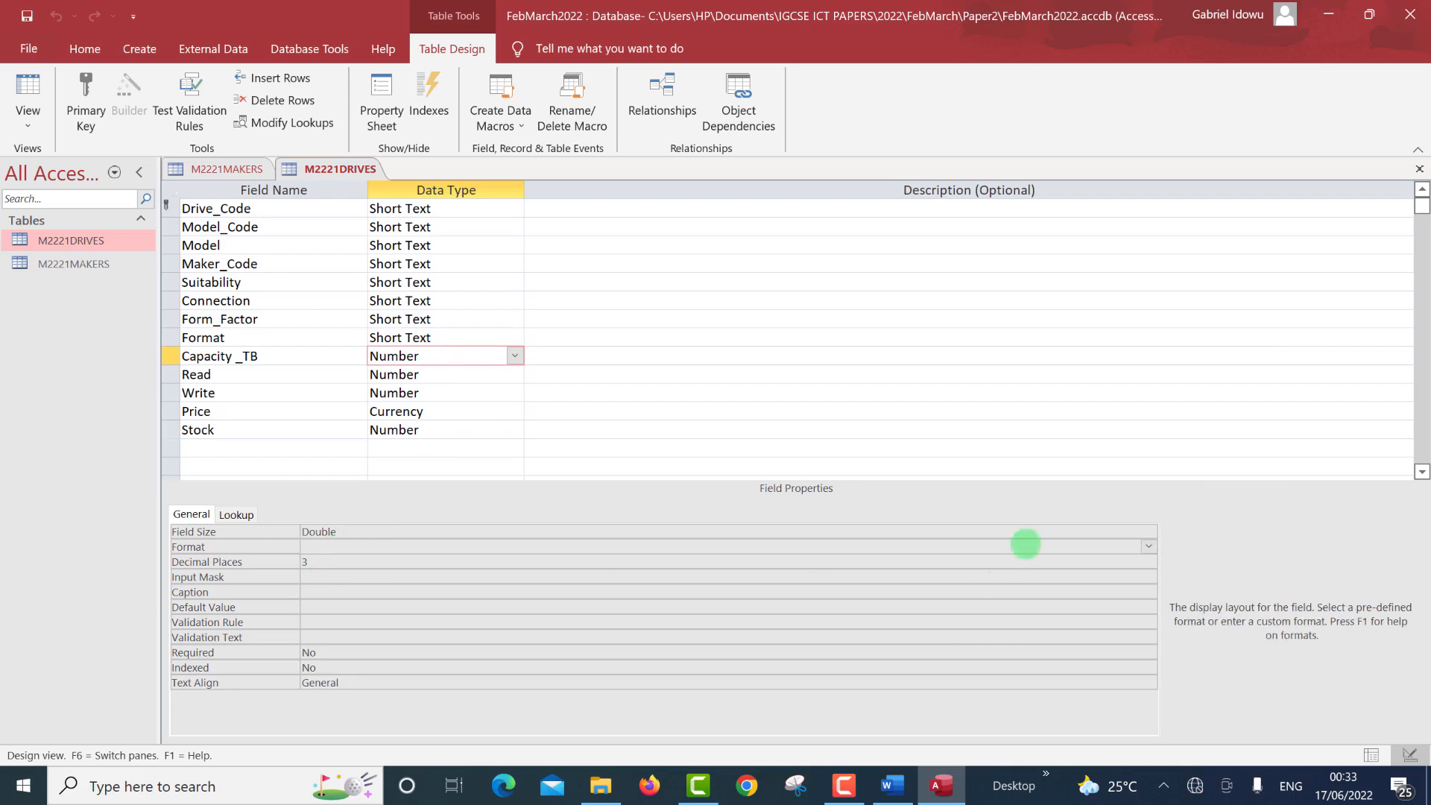
click(1144, 546)
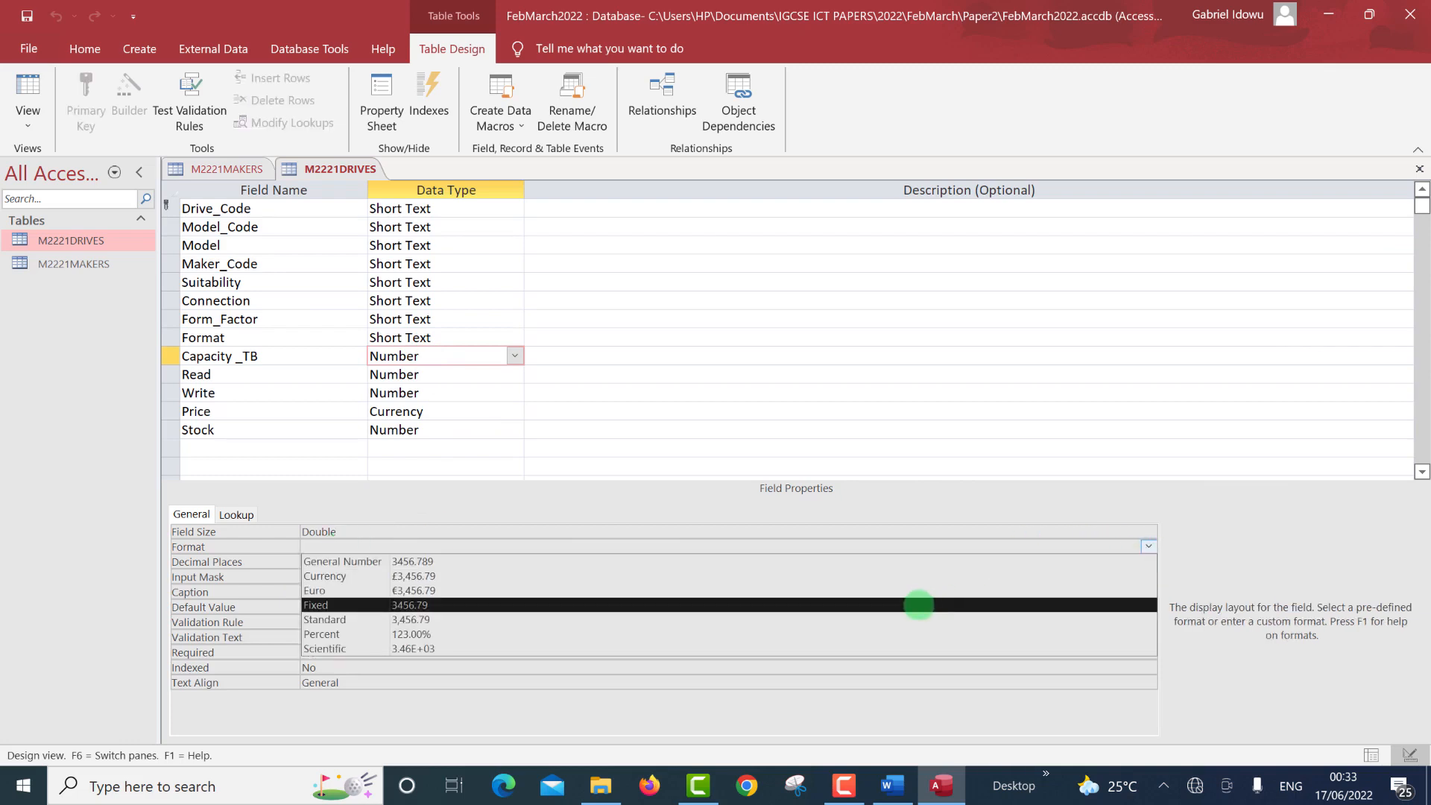
click(879, 600)
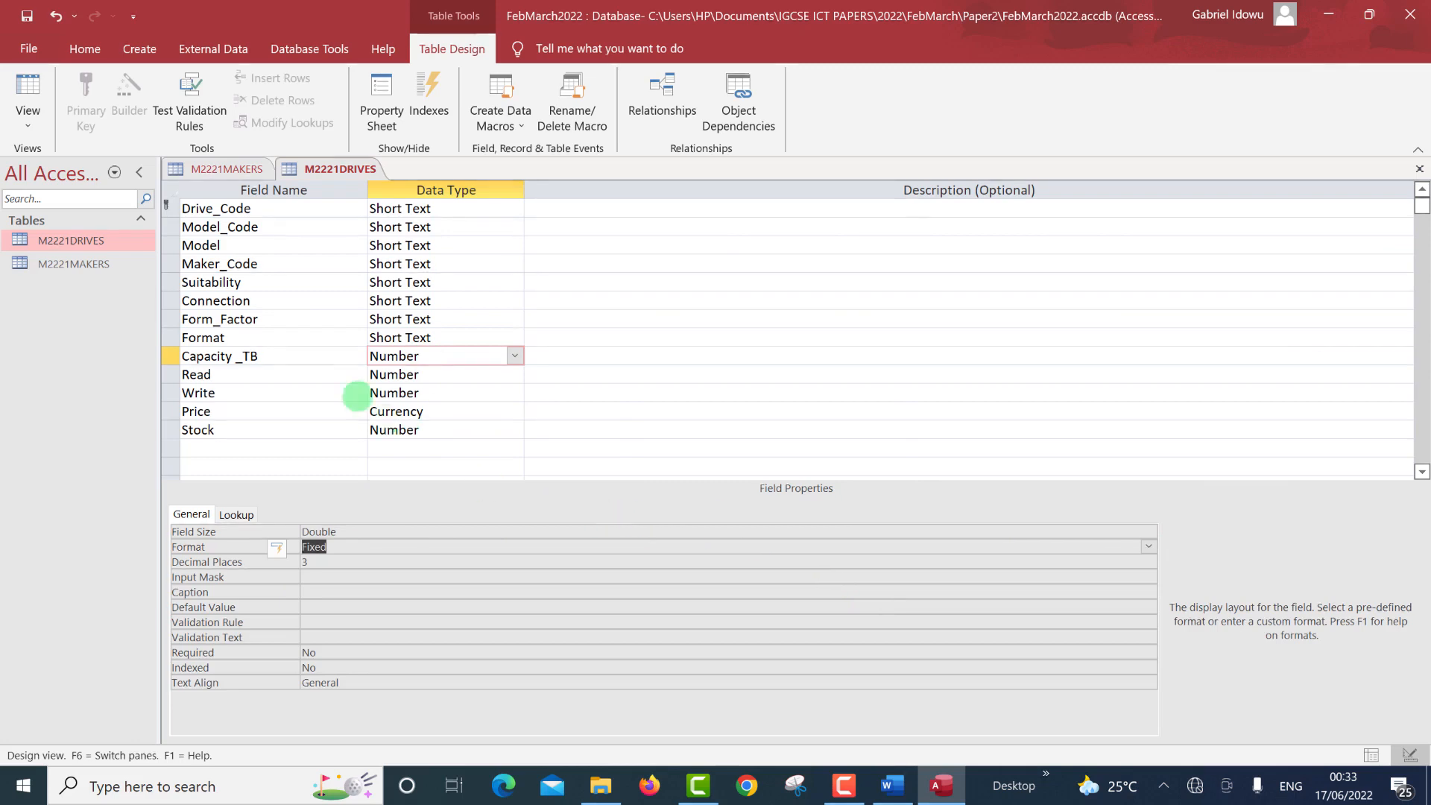
Give Price the Fixed format and save the table on switching to Datasheet View.
click(438, 415)
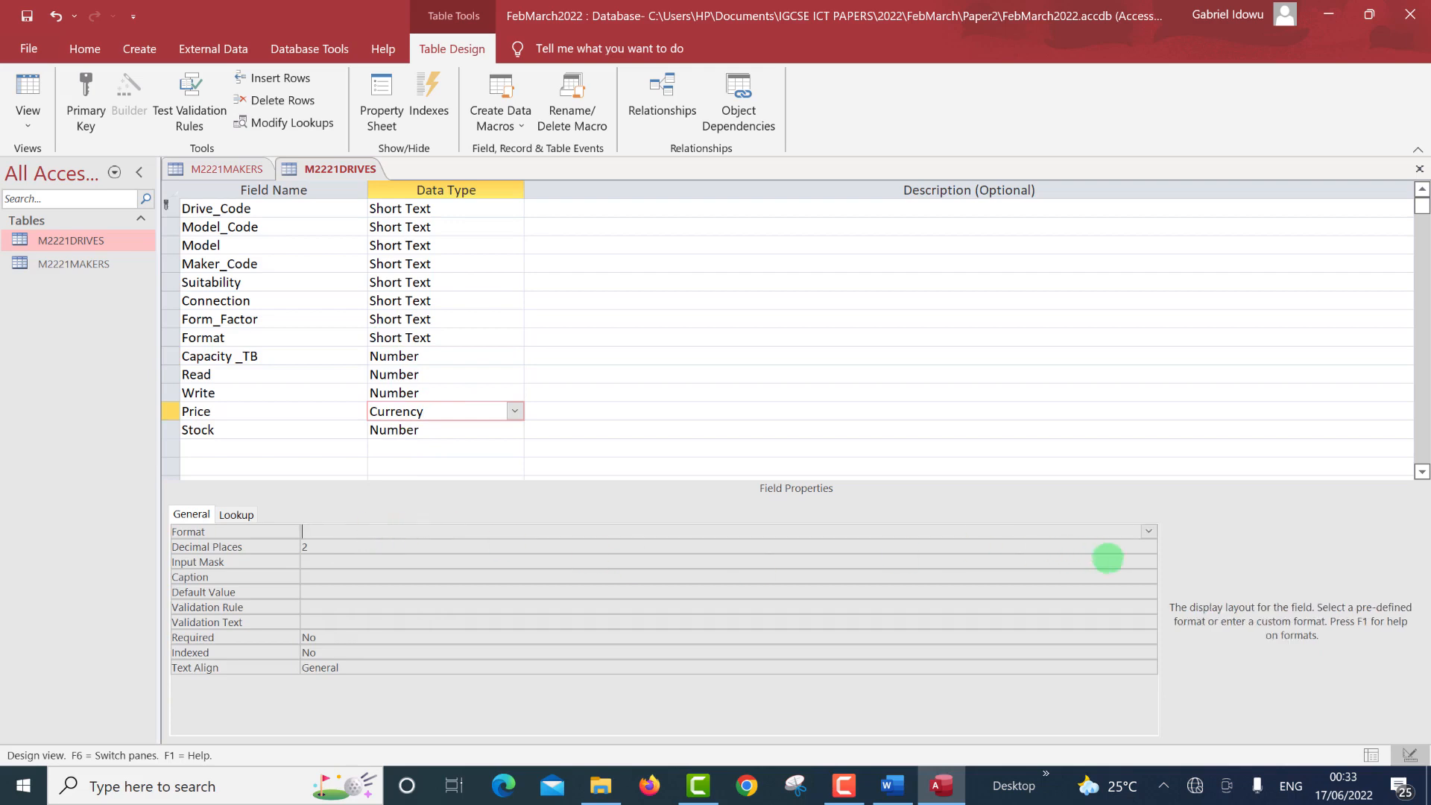
click(1148, 532)
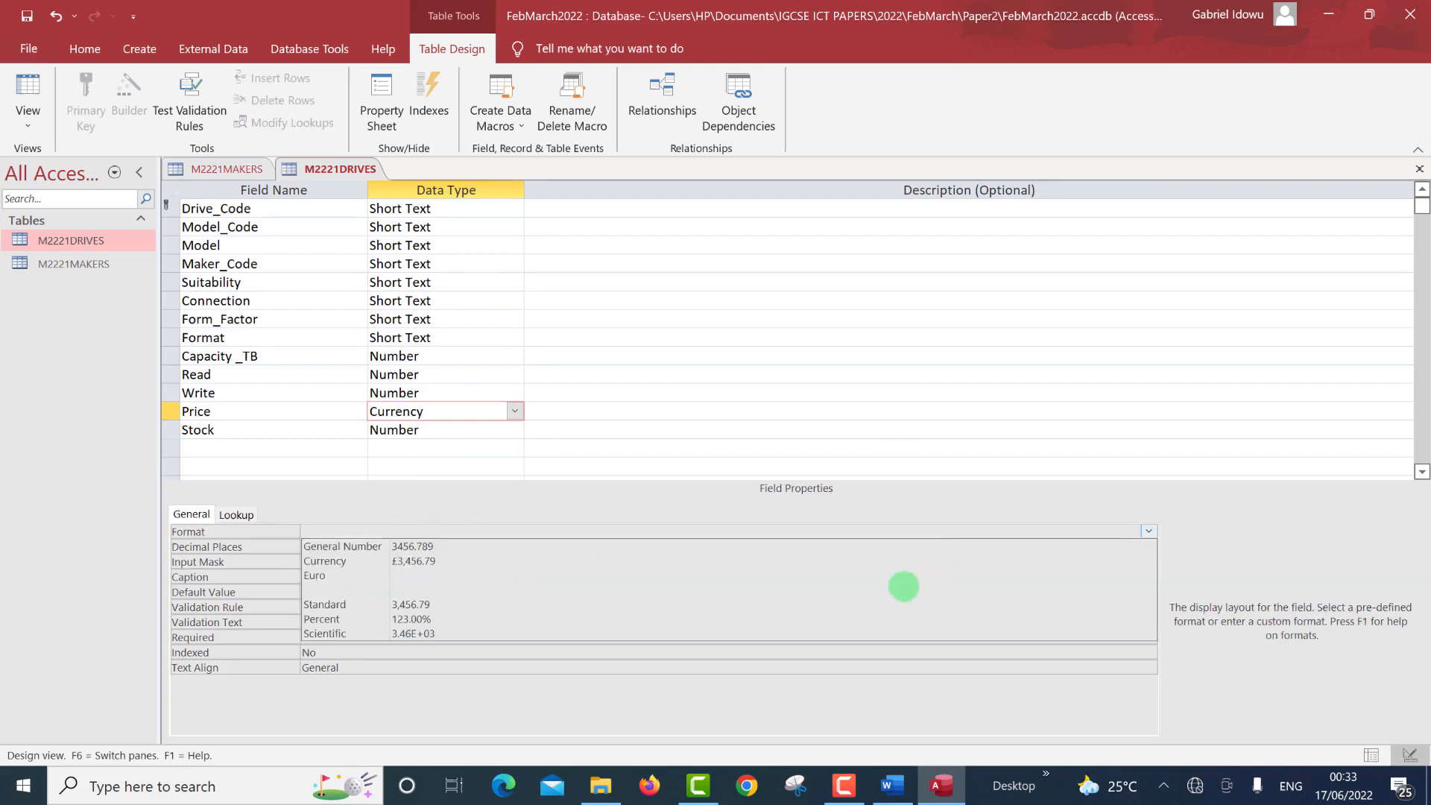
click(896, 582)
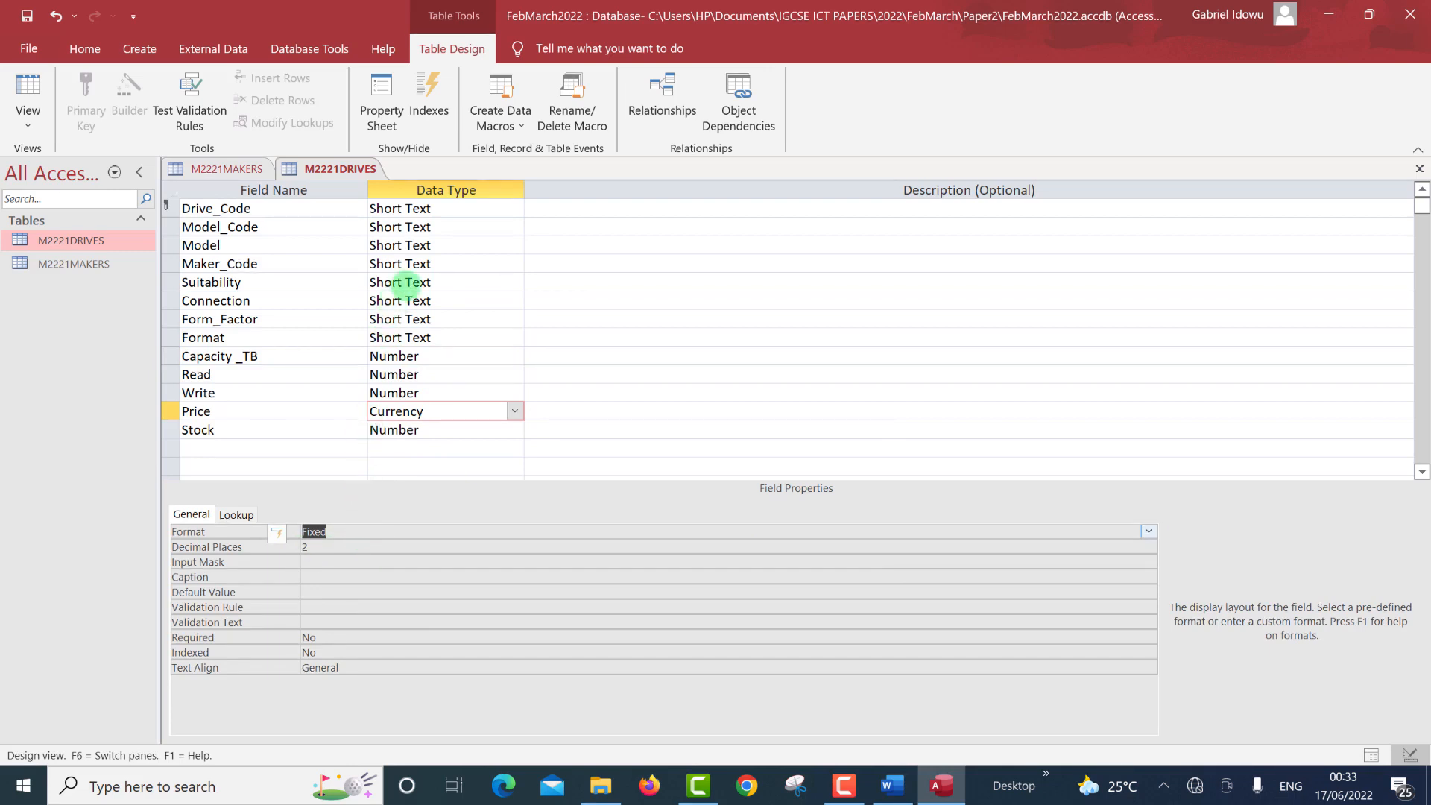
click(28, 88)
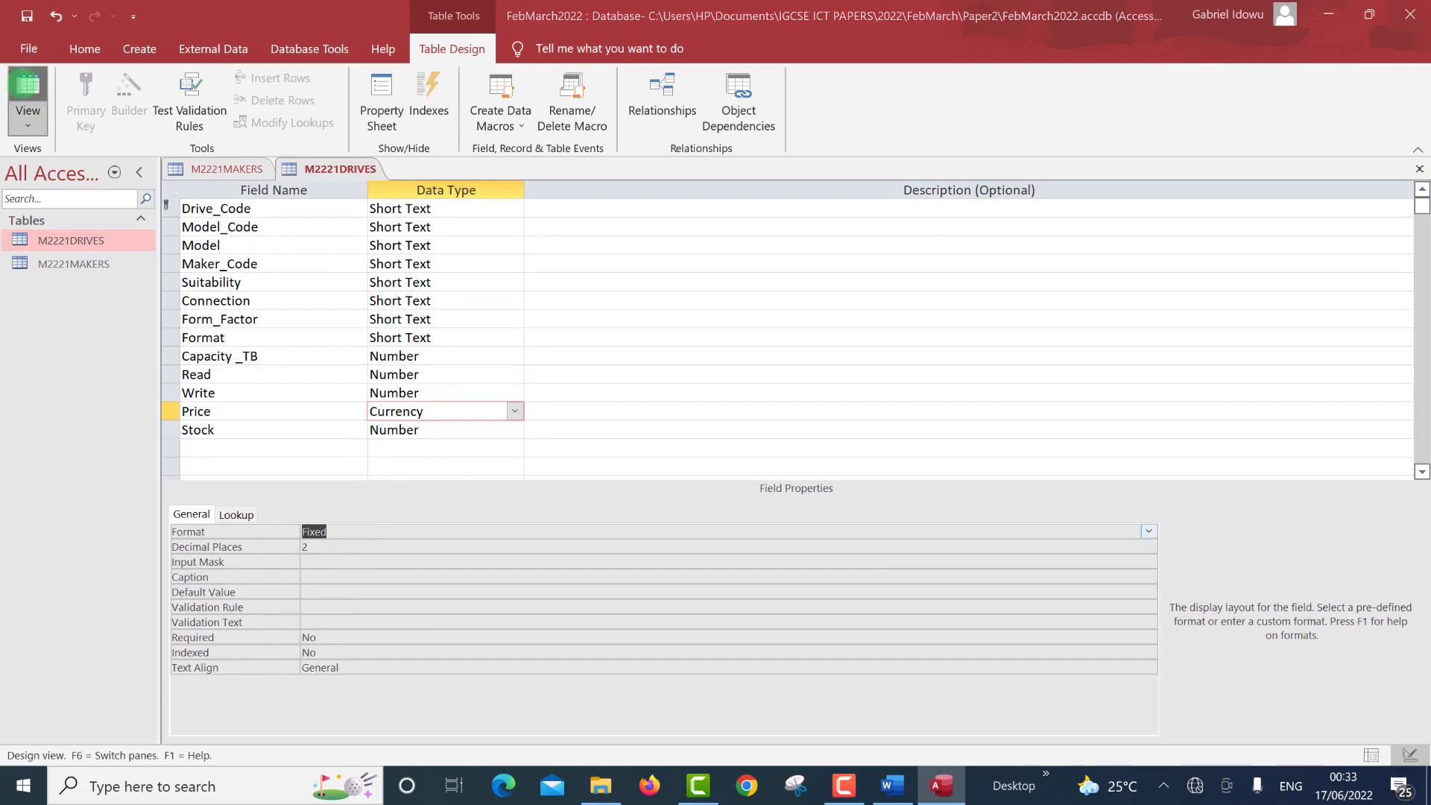
key(Return)
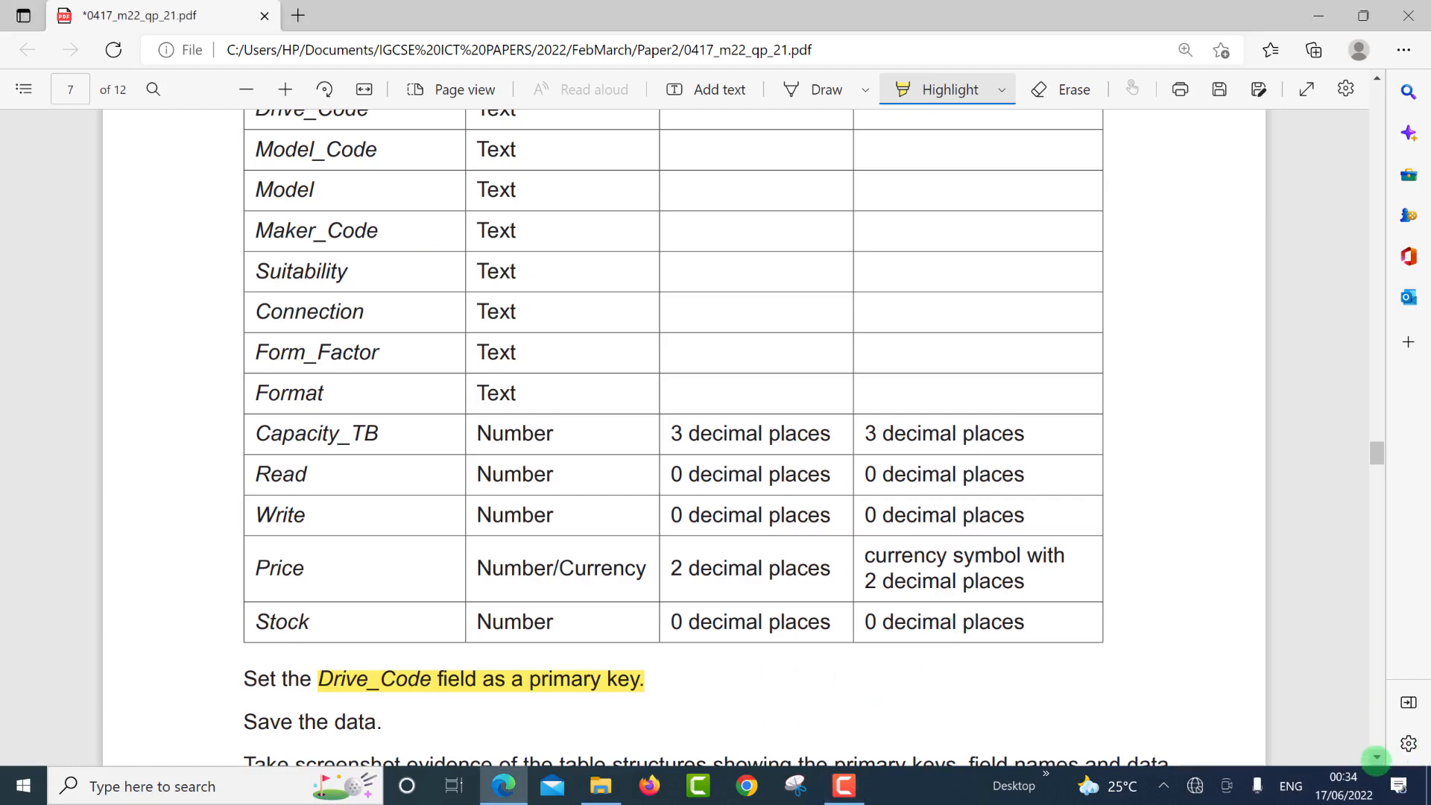
Highlight the [5] mark beside the Evidence 4 box in yellow on the PDF.
scroll(1377, 756, down, 5)
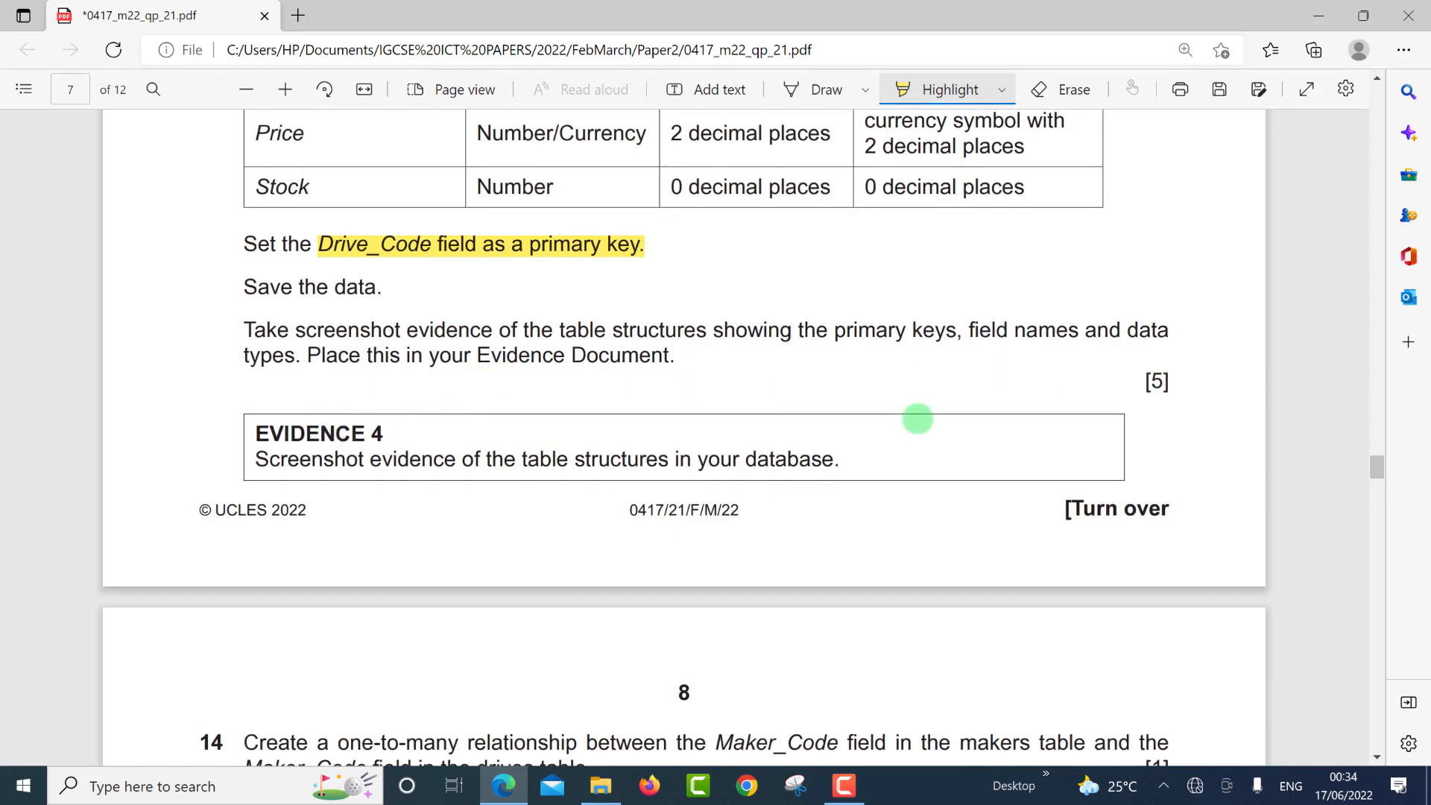
mouse_move(1114, 402)
mouse_down()
mouse_move(1156, 377)
mouse_move(1221, 371)
mouse_move(1208, 372)
mouse_up()
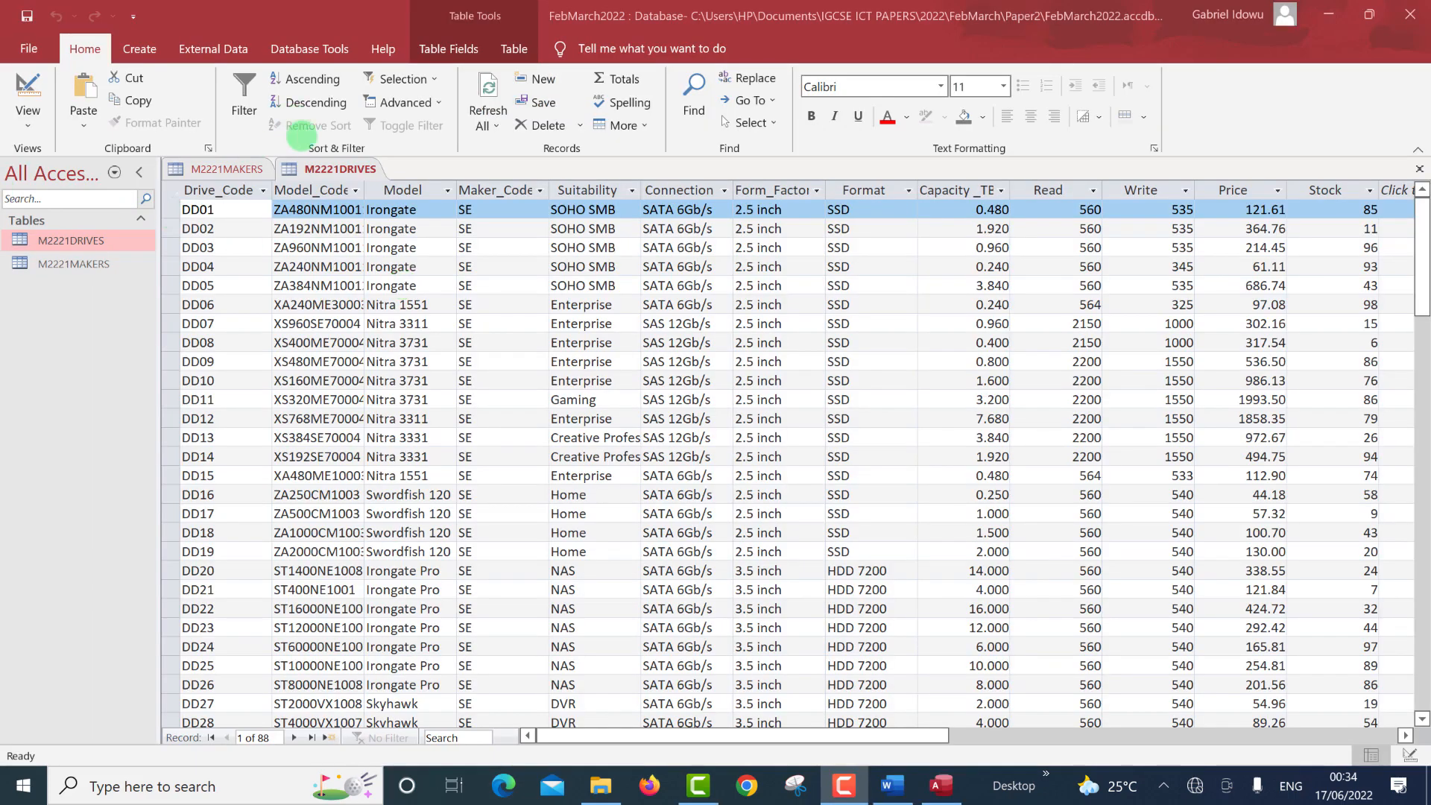
Save M2221DRIVES, then open M2221MAKERS in Design View showing Maker_Code as primary key.
right_click(312, 167)
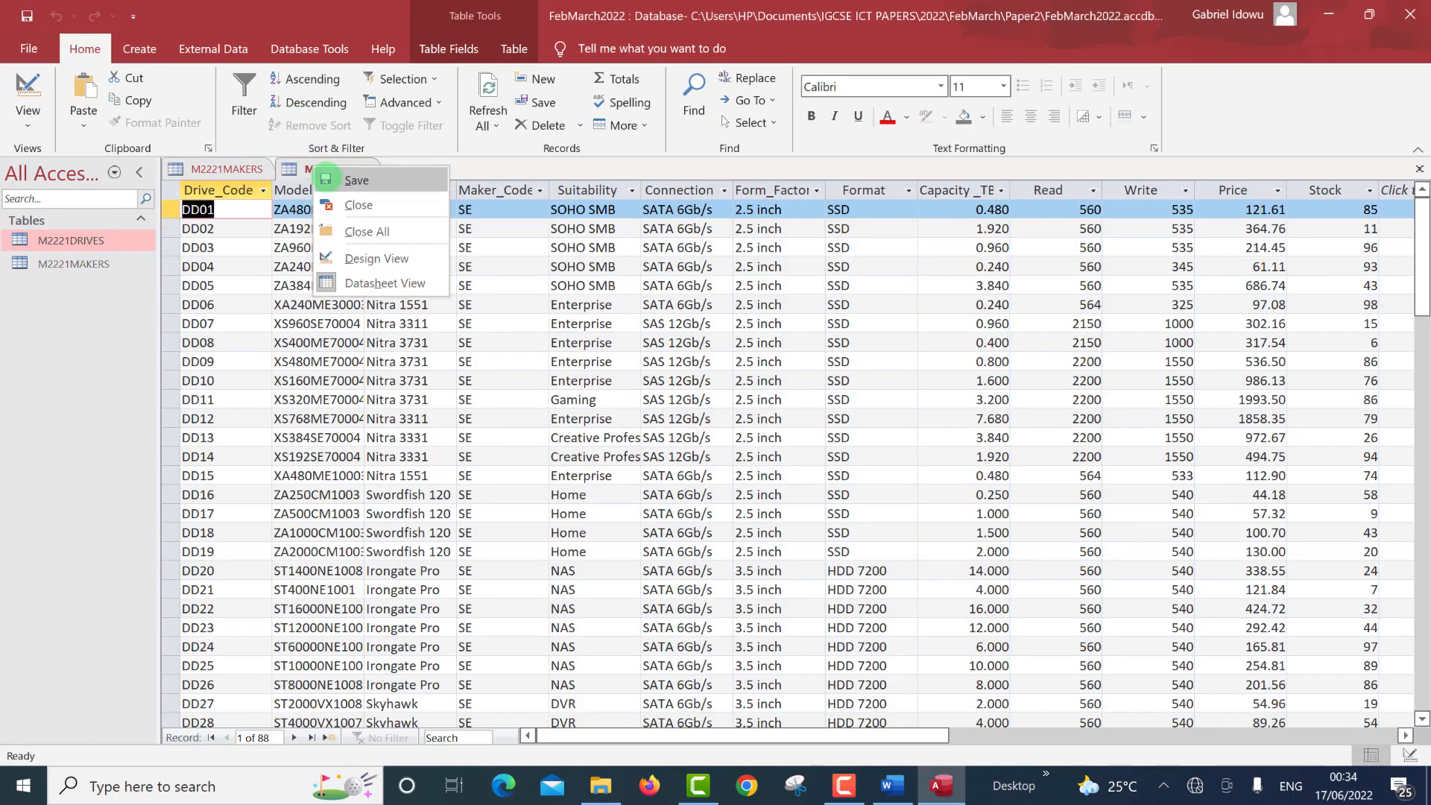
click(328, 181)
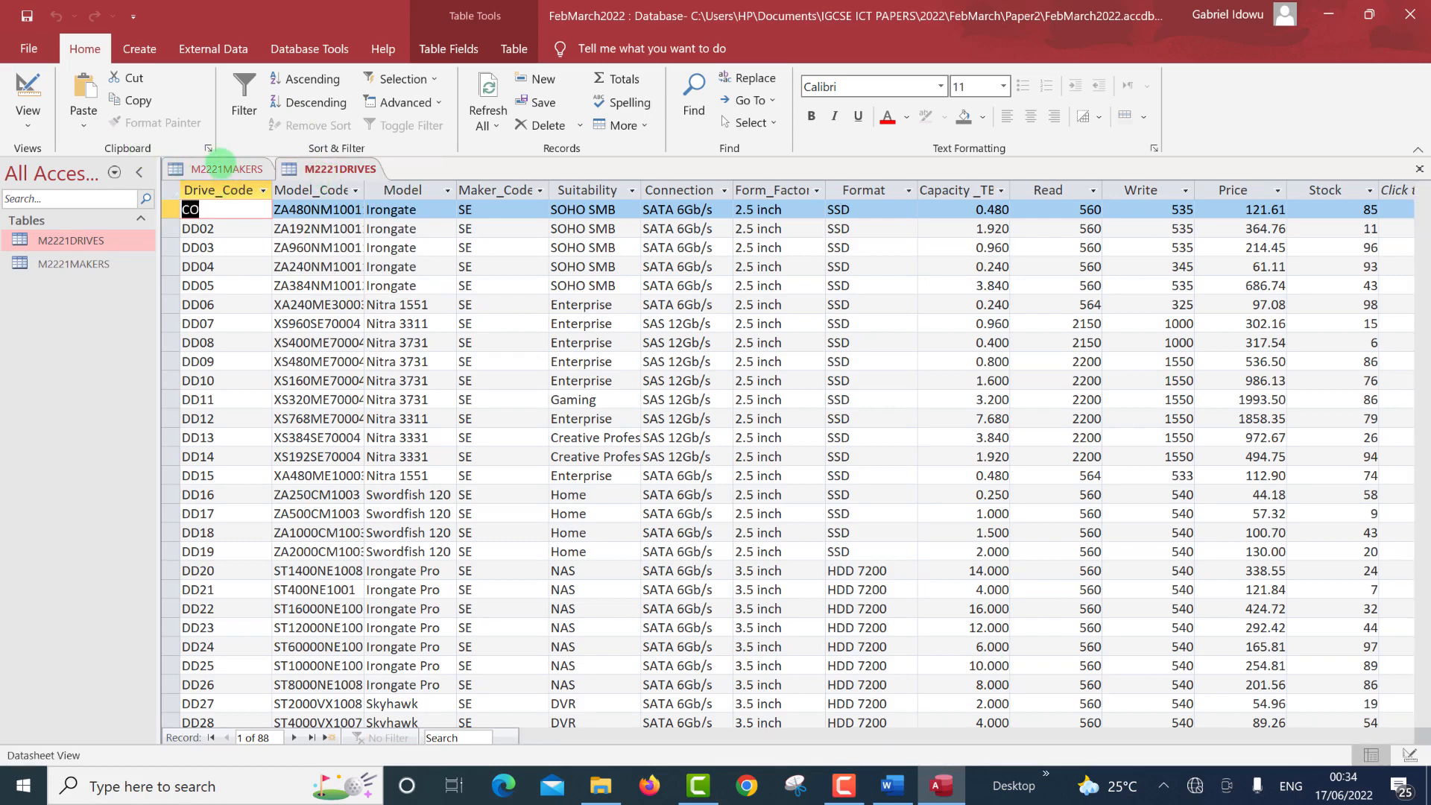
right_click(225, 169)
click(229, 168)
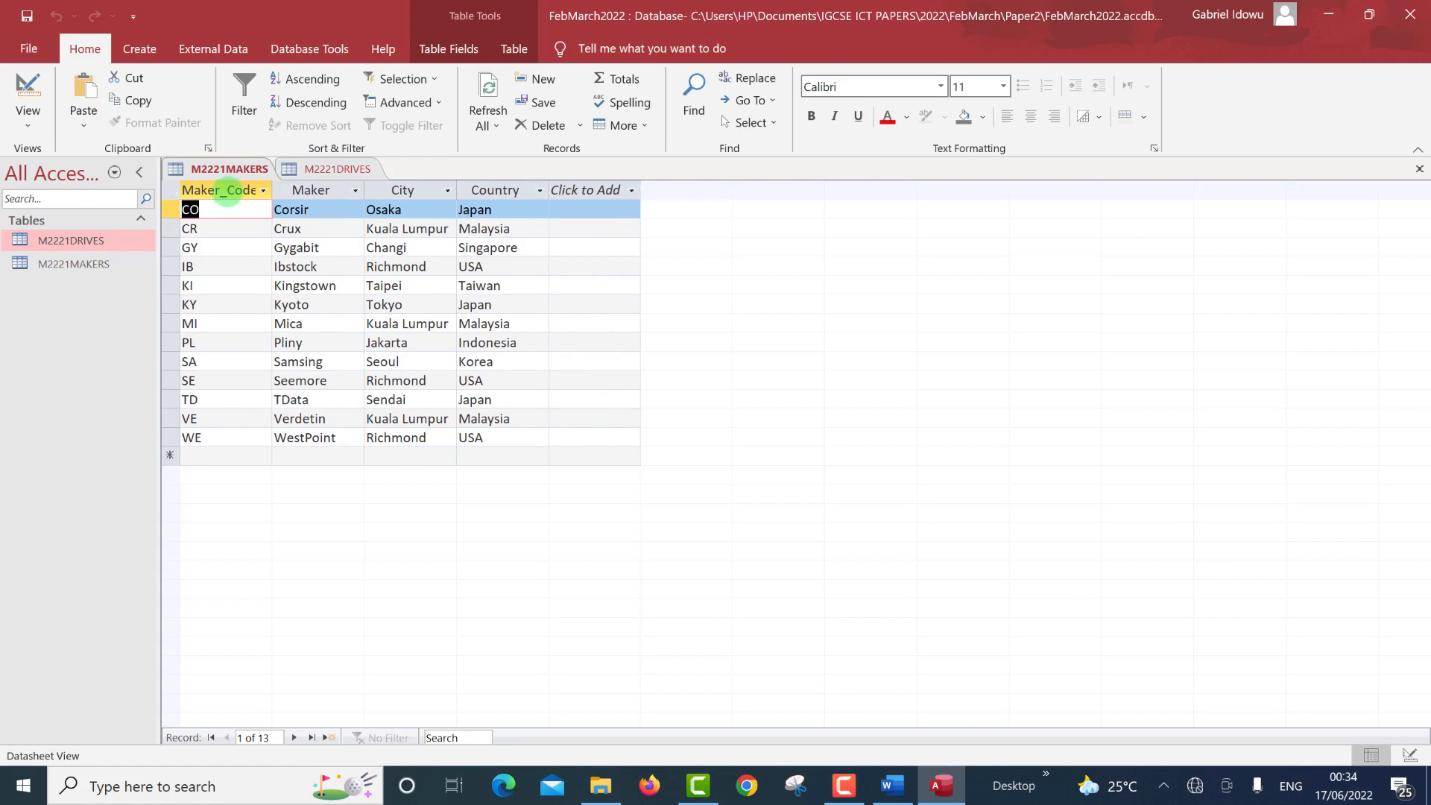
click(26, 78)
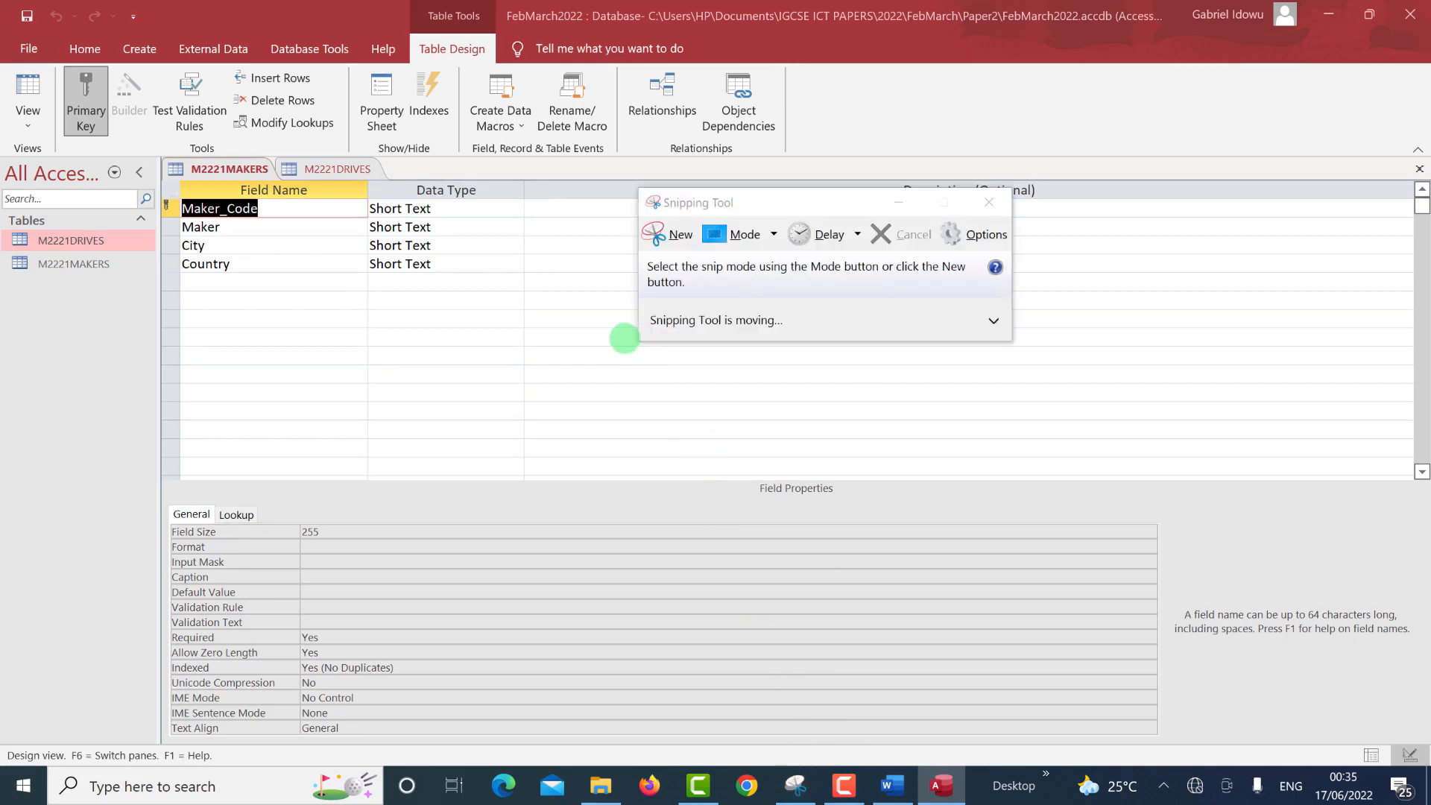
Snip the M2221MAKERS design grid with its field names, data types and primary key.
click(667, 234)
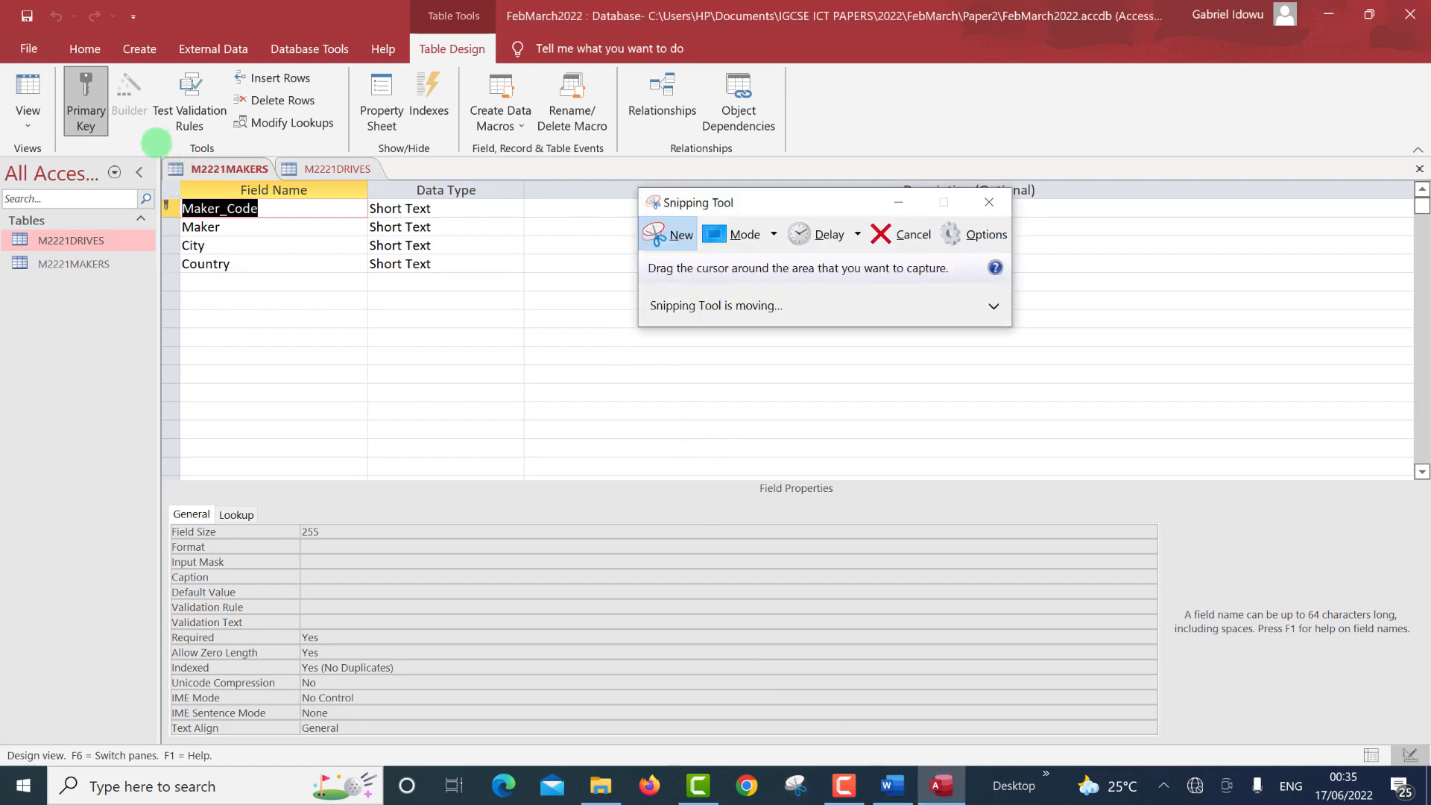
drag(157, 144, 522, 298)
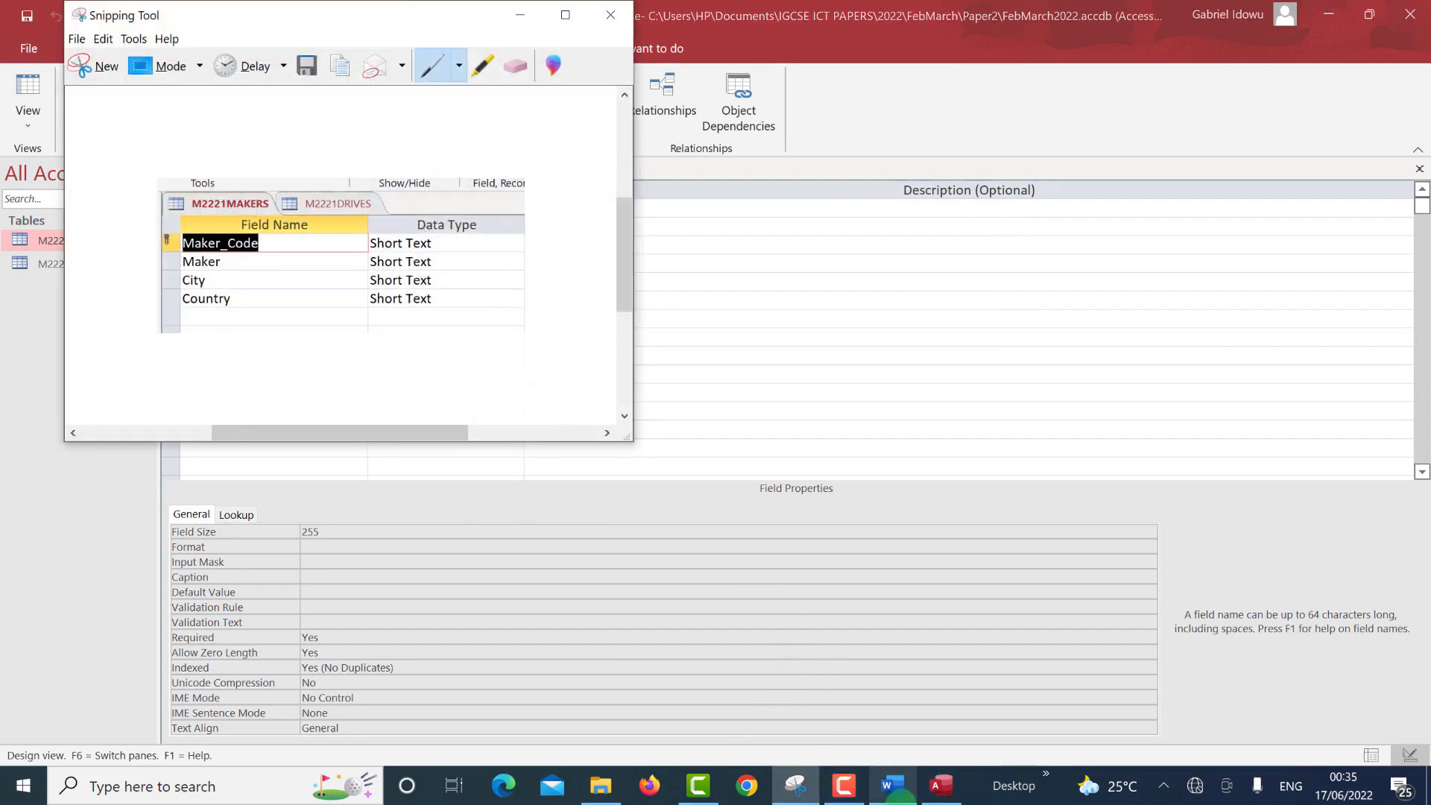
click(894, 785)
Place the M2221MAKERS design screenshot under Step 13 - EVIDENCE 4 in M2221EVIDENCE567.docx.
scroll(932, 641, down, 2)
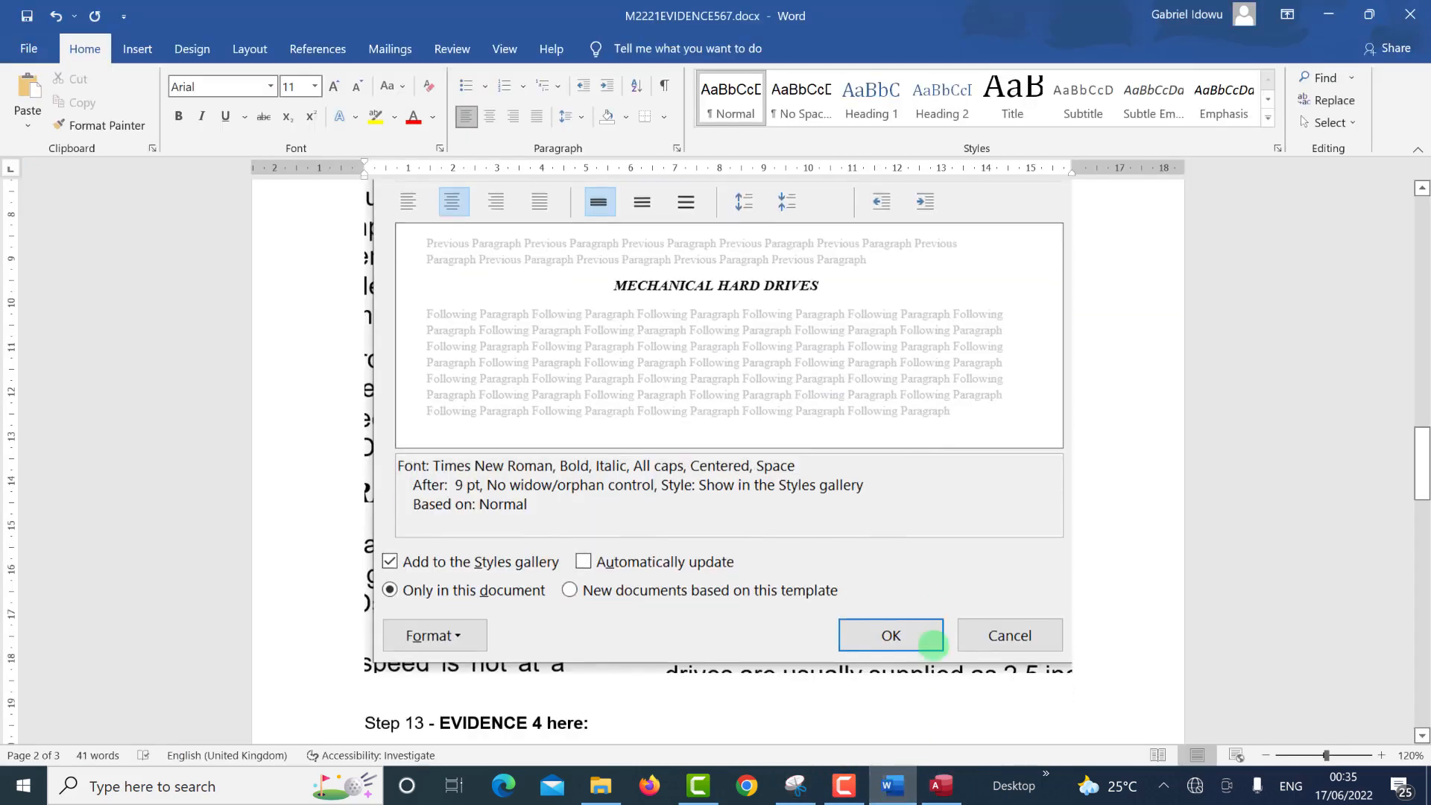
scroll(746, 596, down, 2)
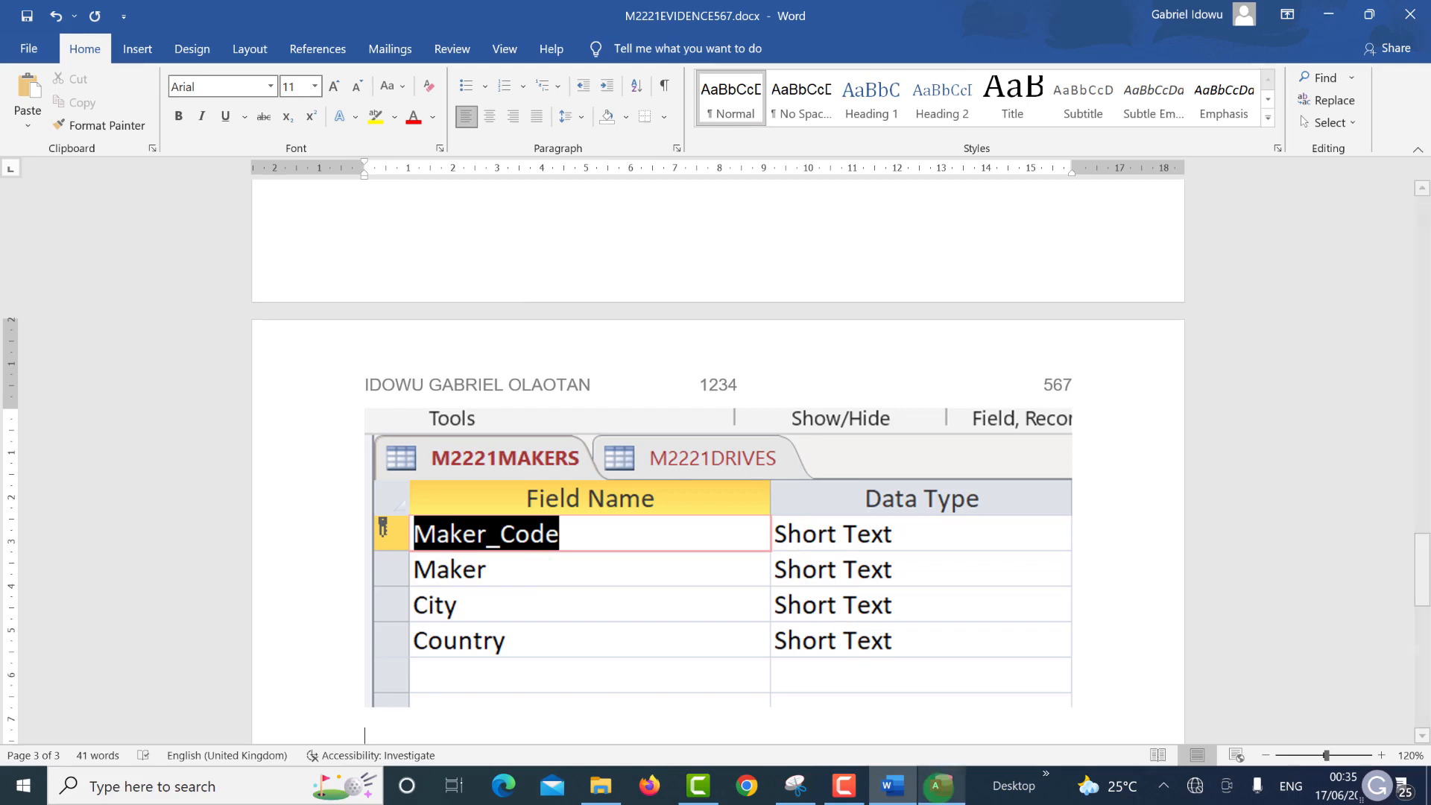
click(941, 786)
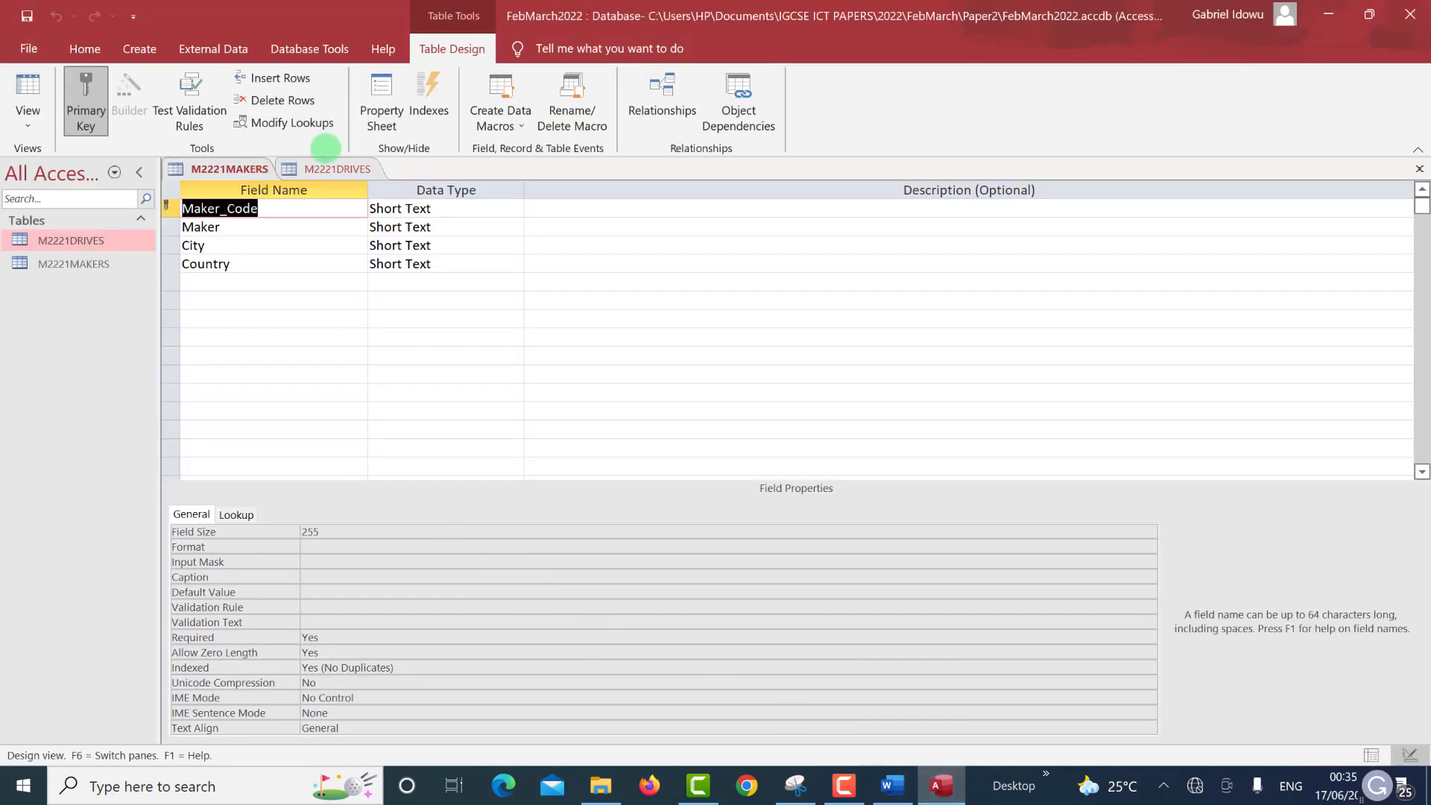
Open M2221DRIVES in Design View and snip its full field grid with data types.
click(331, 162)
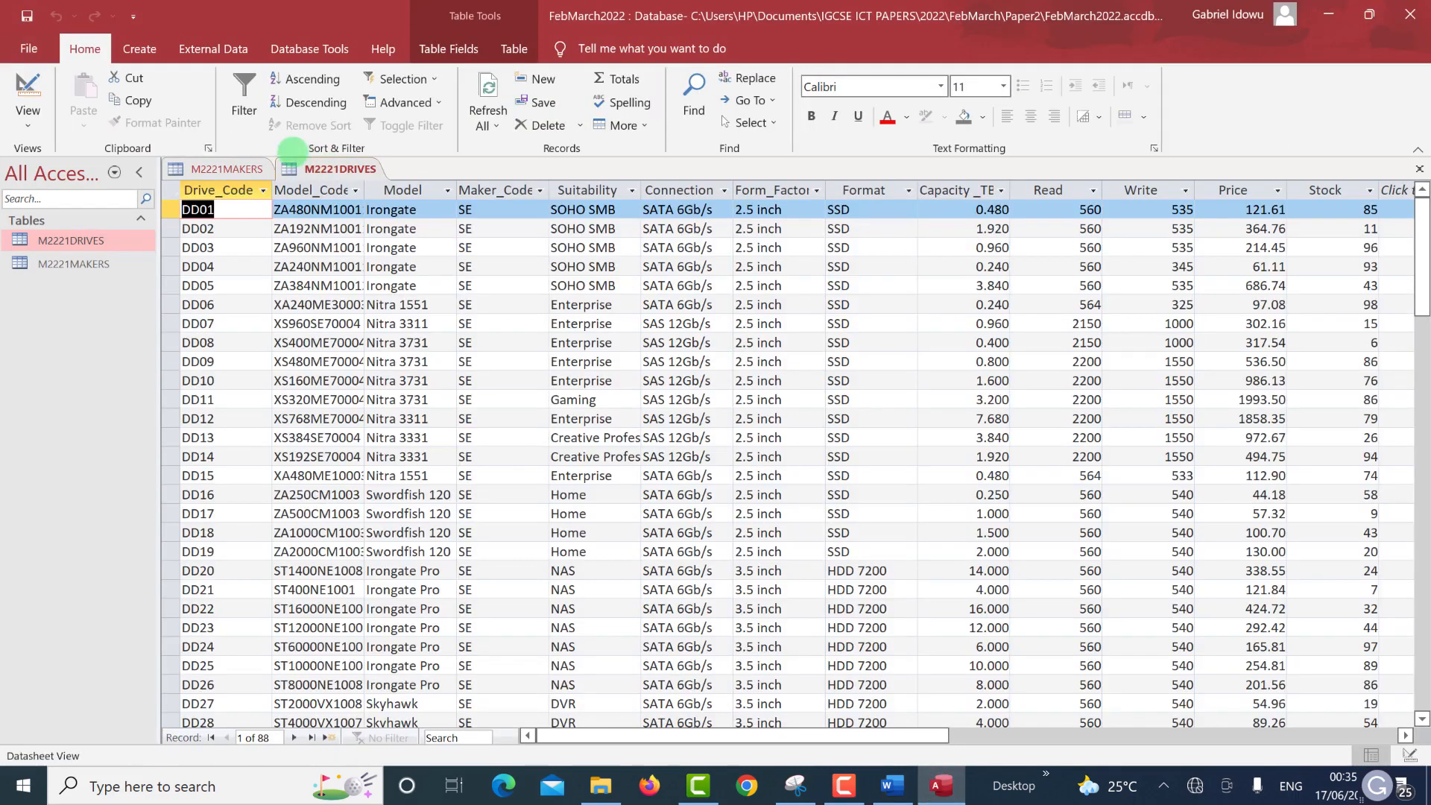
click(27, 93)
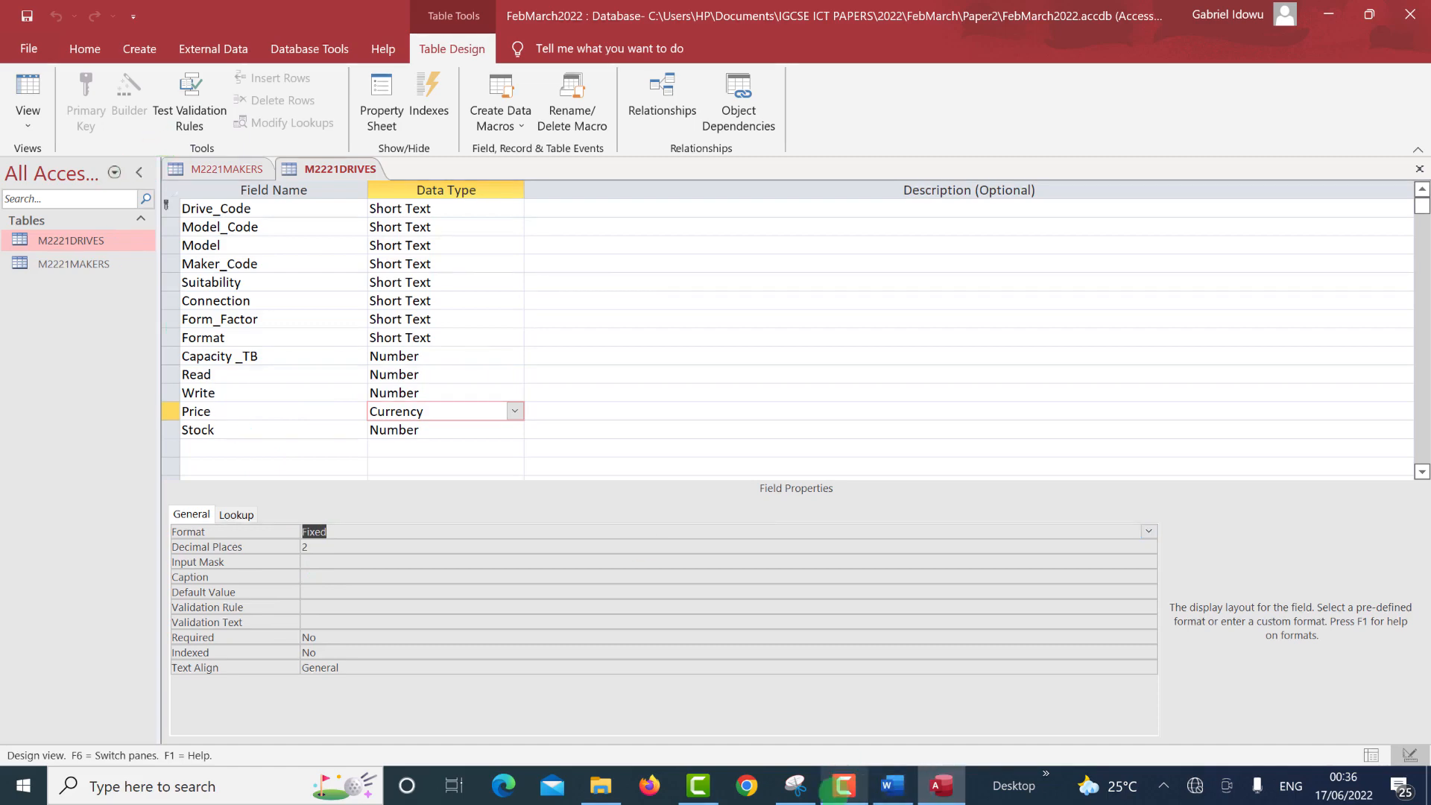
click(794, 782)
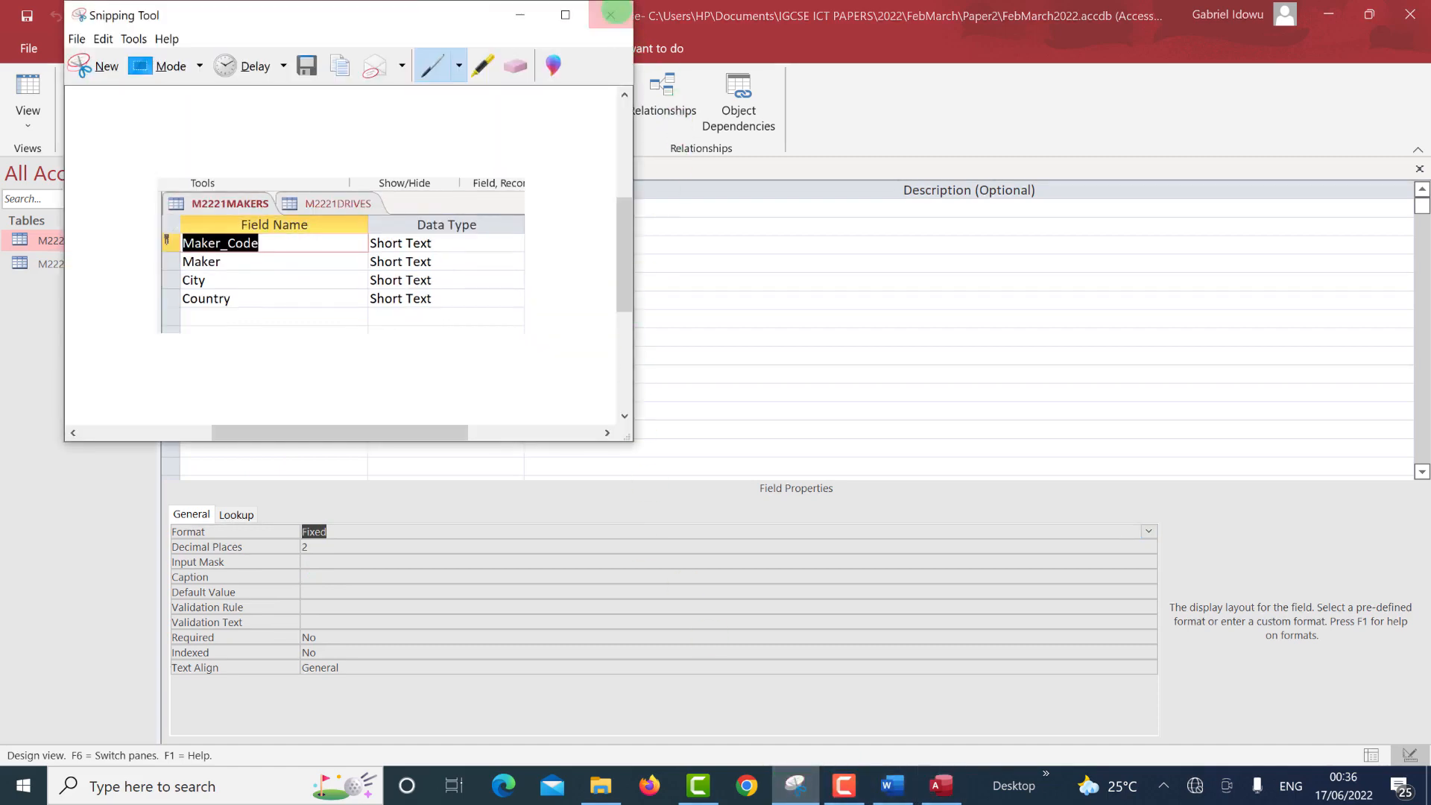
click(613, 12)
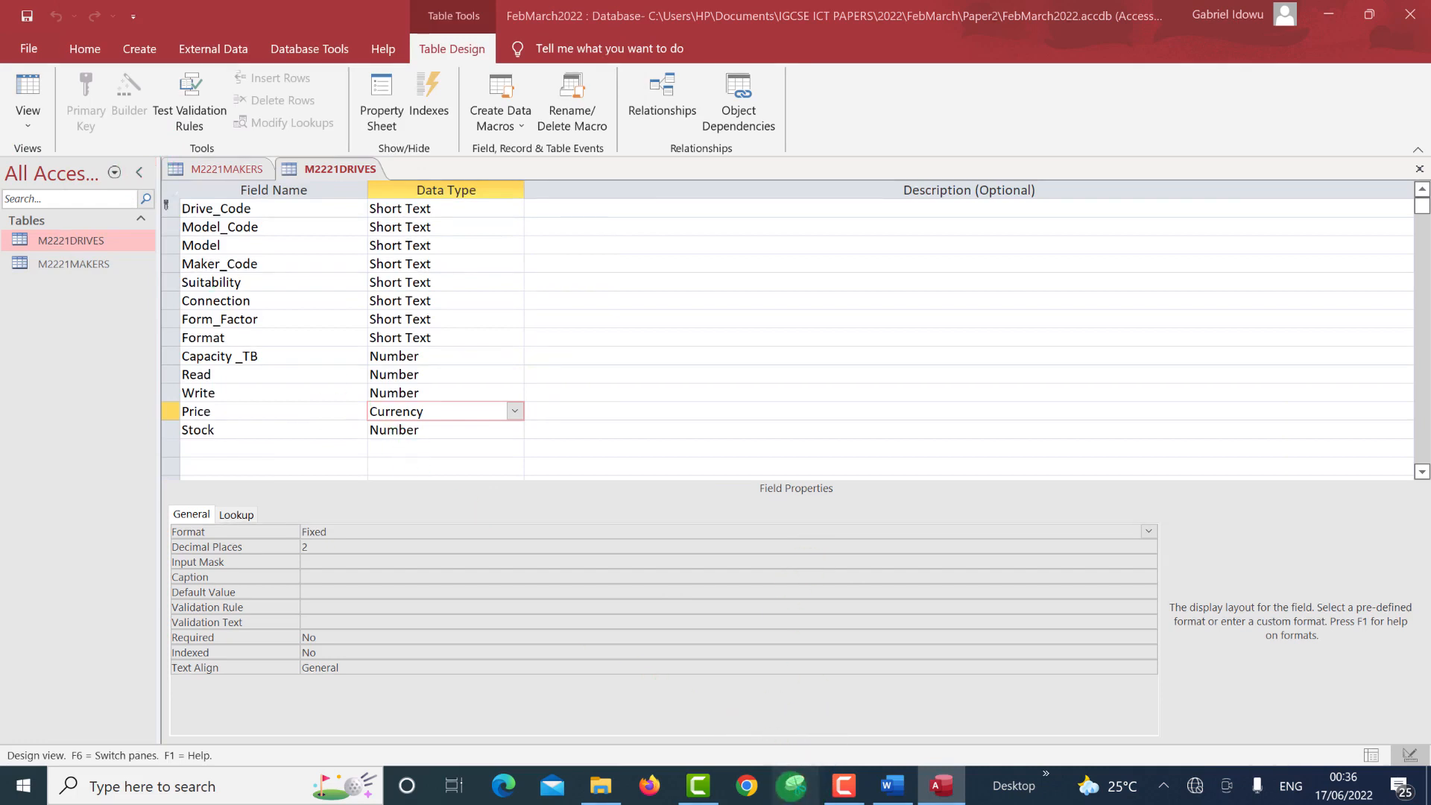
click(792, 786)
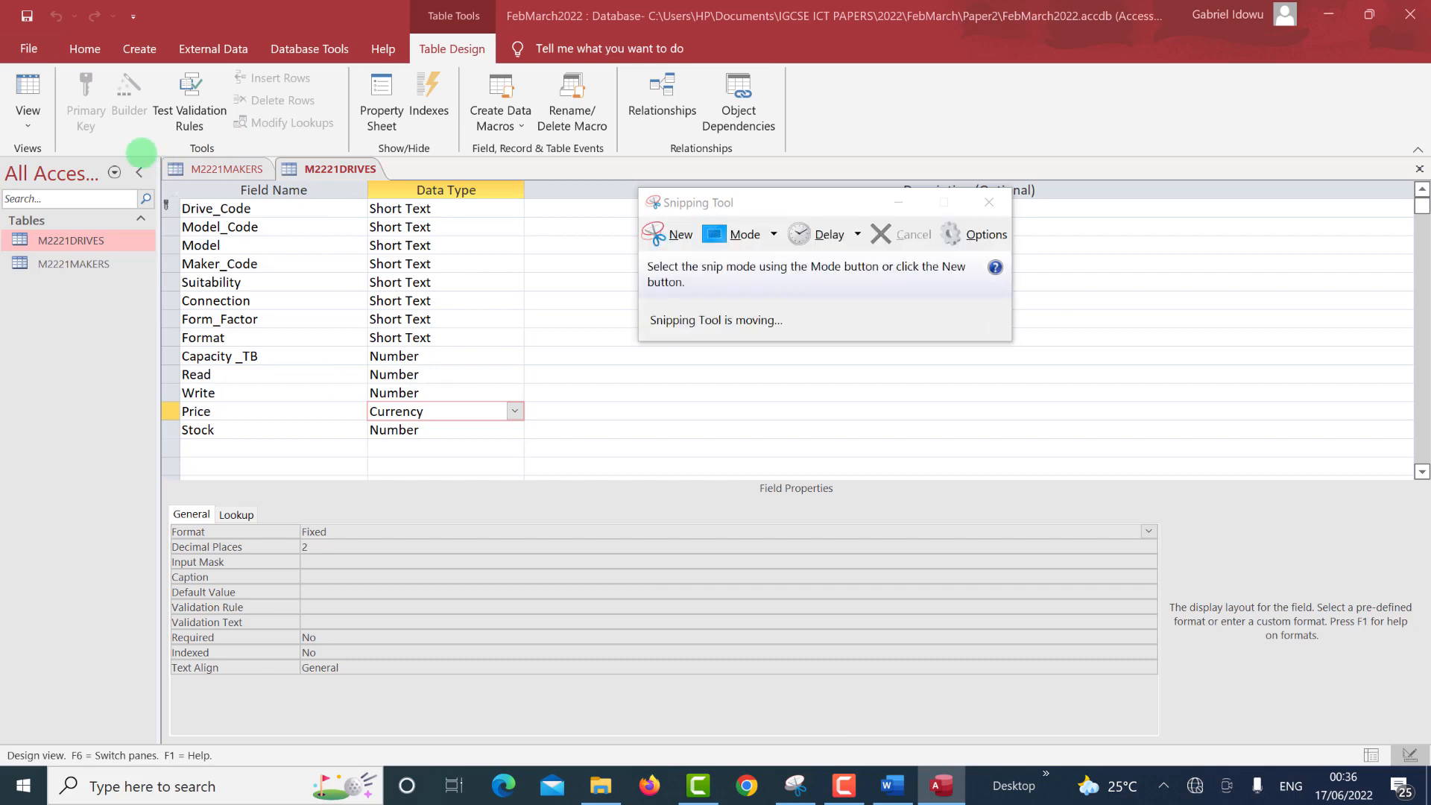
click(669, 234)
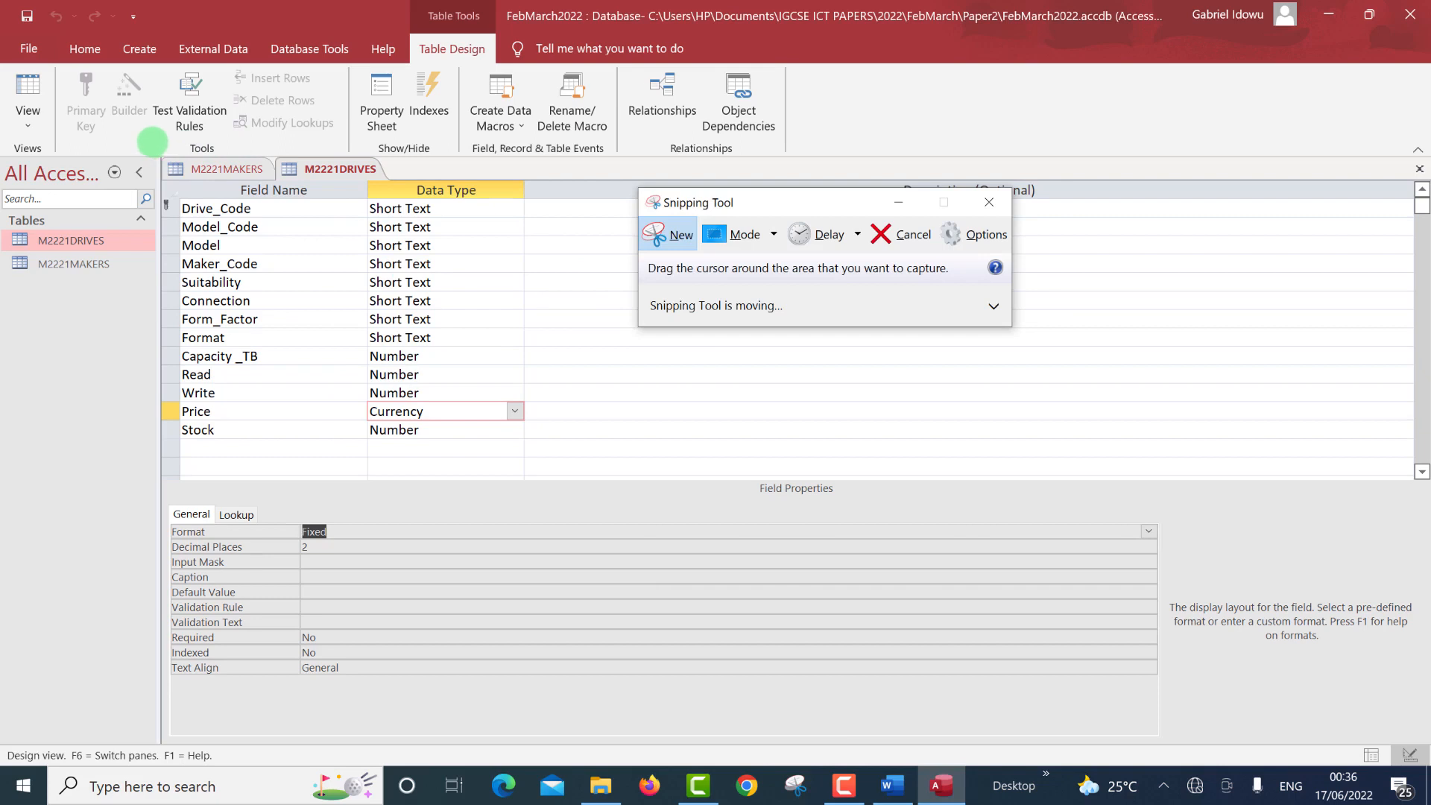
drag(153, 142, 540, 585)
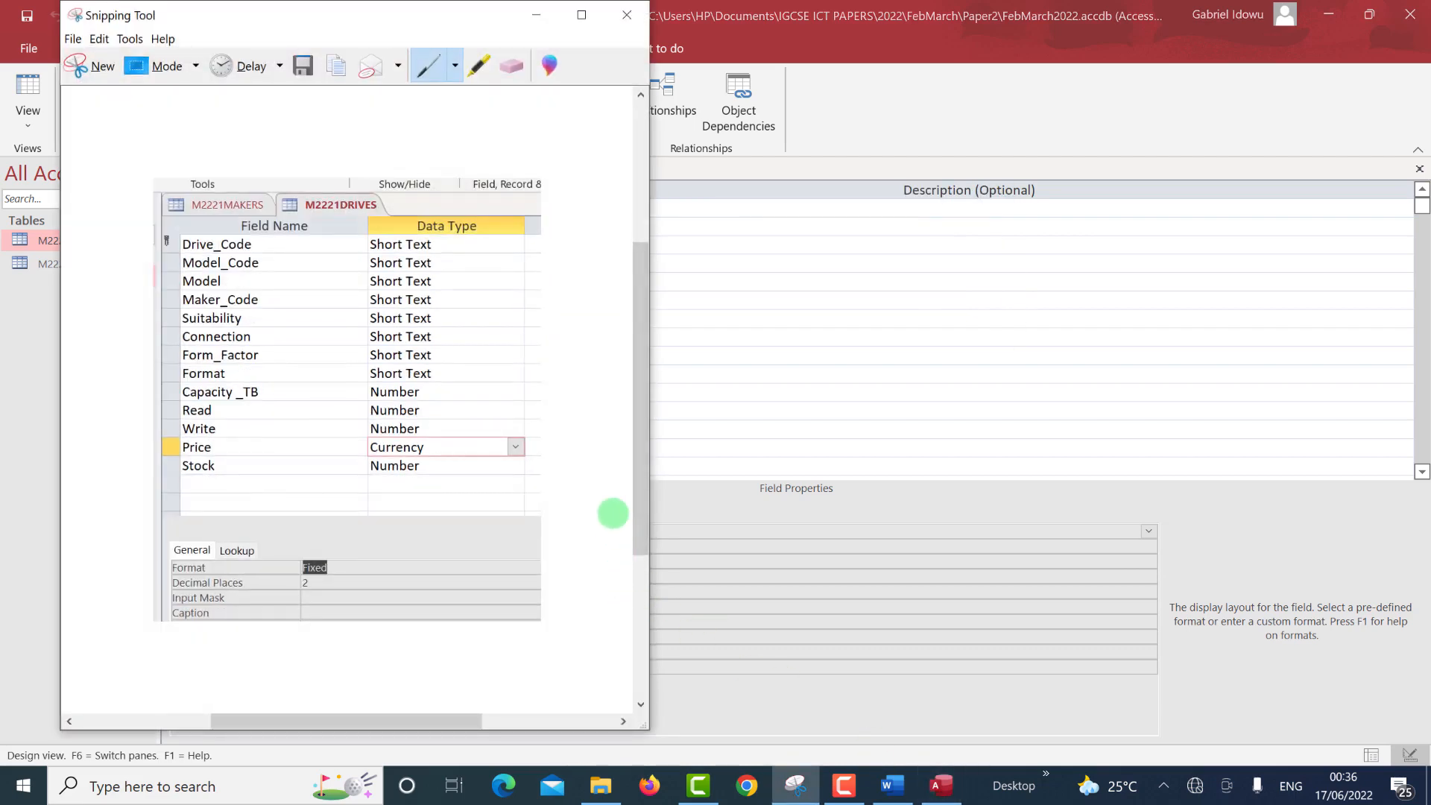
click(536, 14)
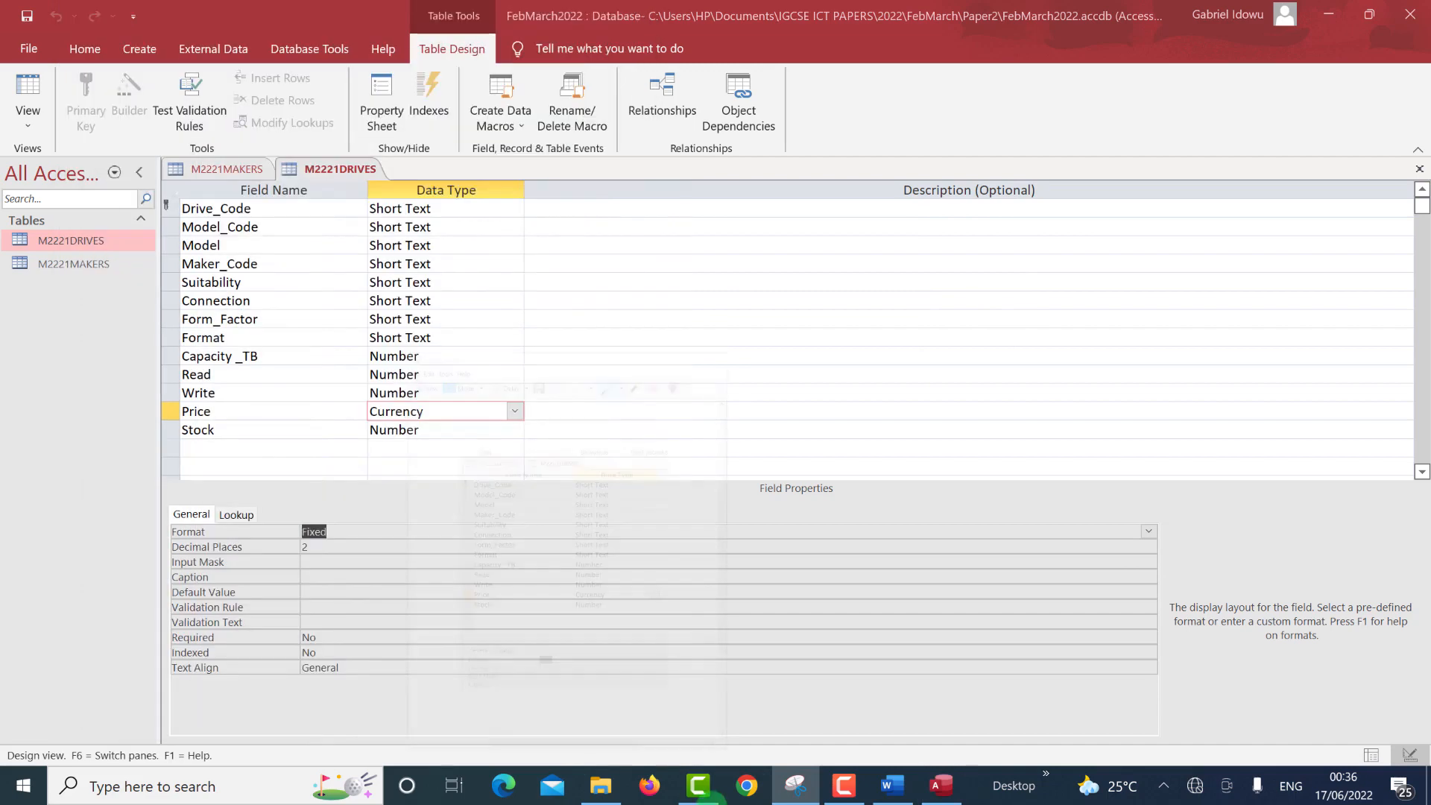
Paste the M2221DRIVES design screenshot below the makers screenshot in M2221EVIDENCE567.docx.
click(893, 785)
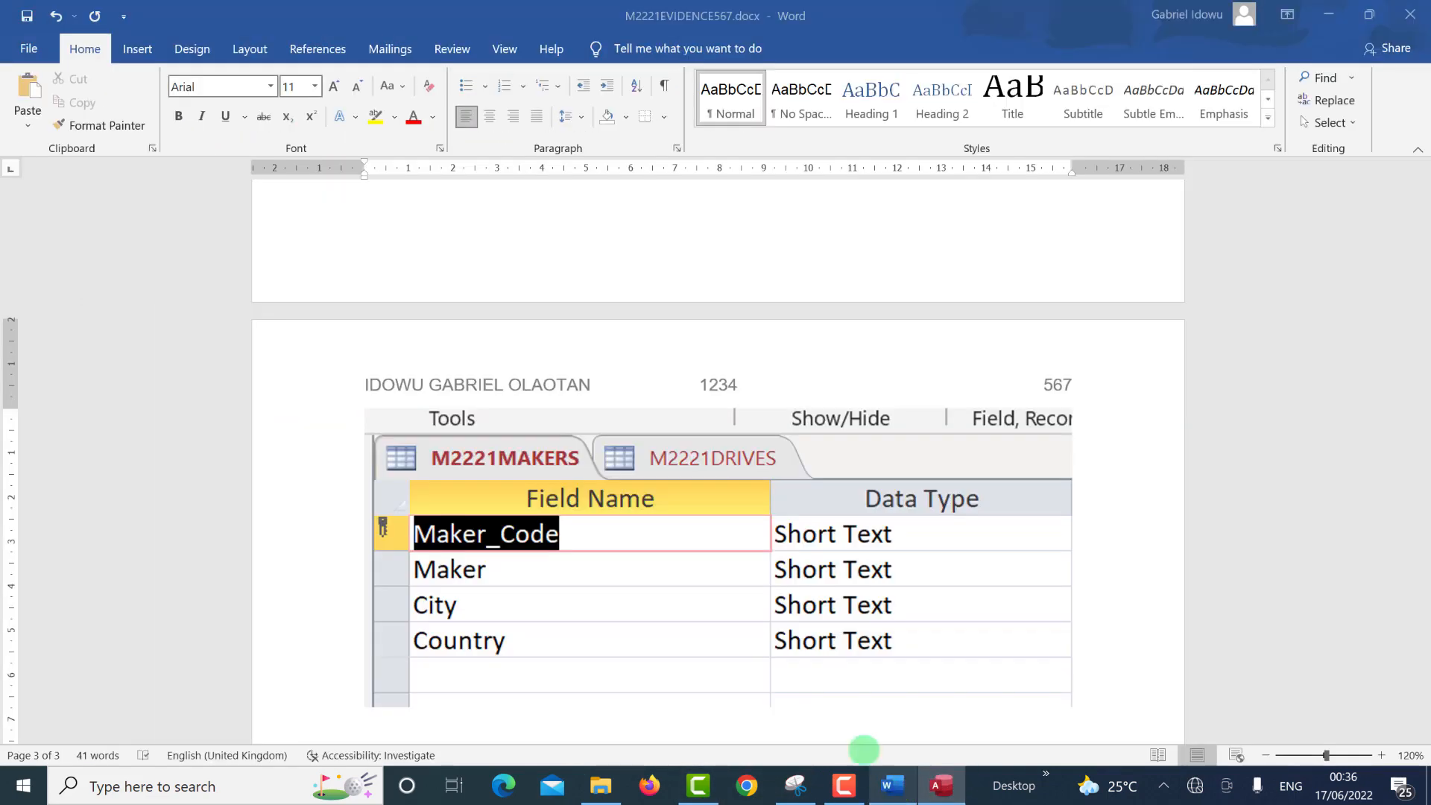
scroll(682, 662, down, 1)
scroll(683, 662, down, 1)
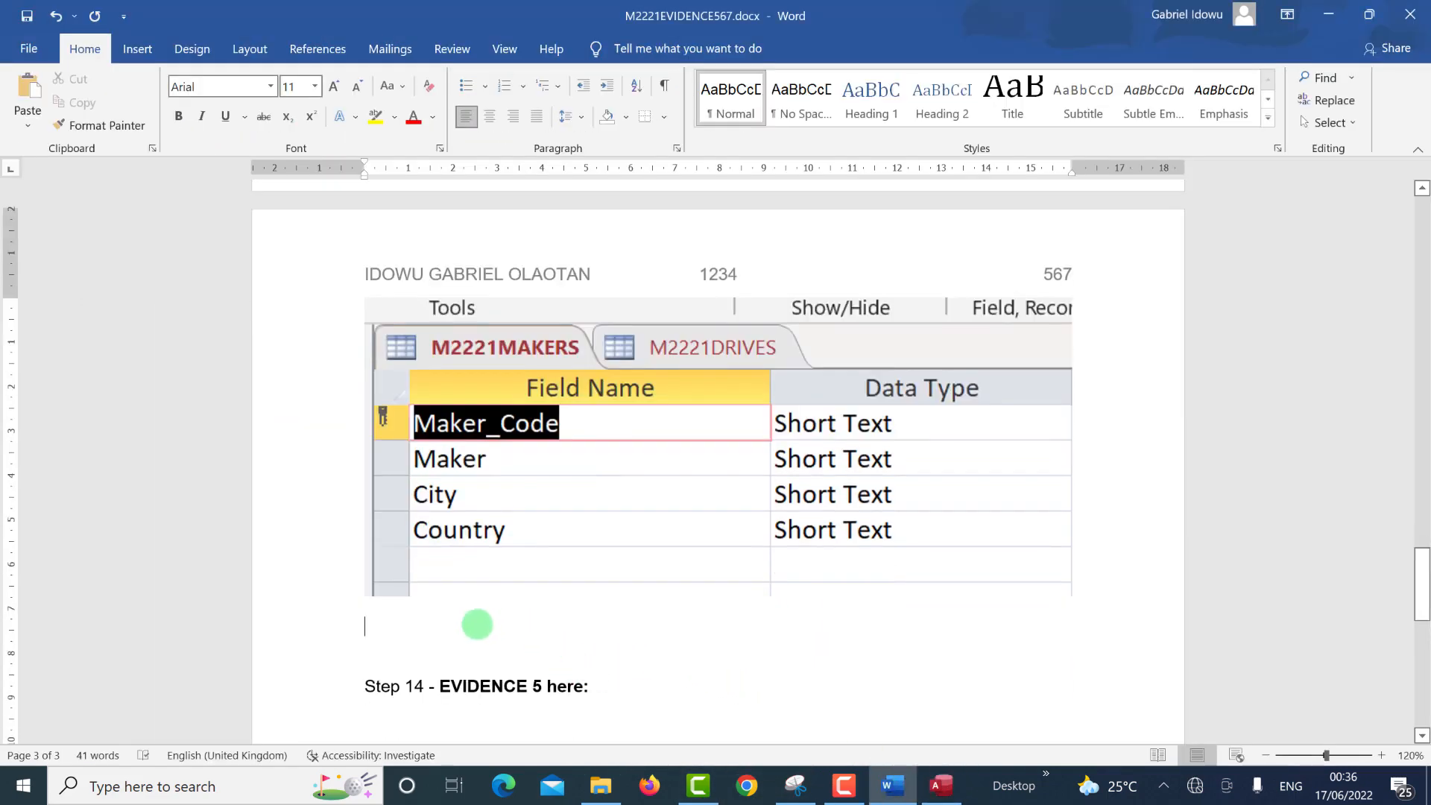
key(ctrl+v)
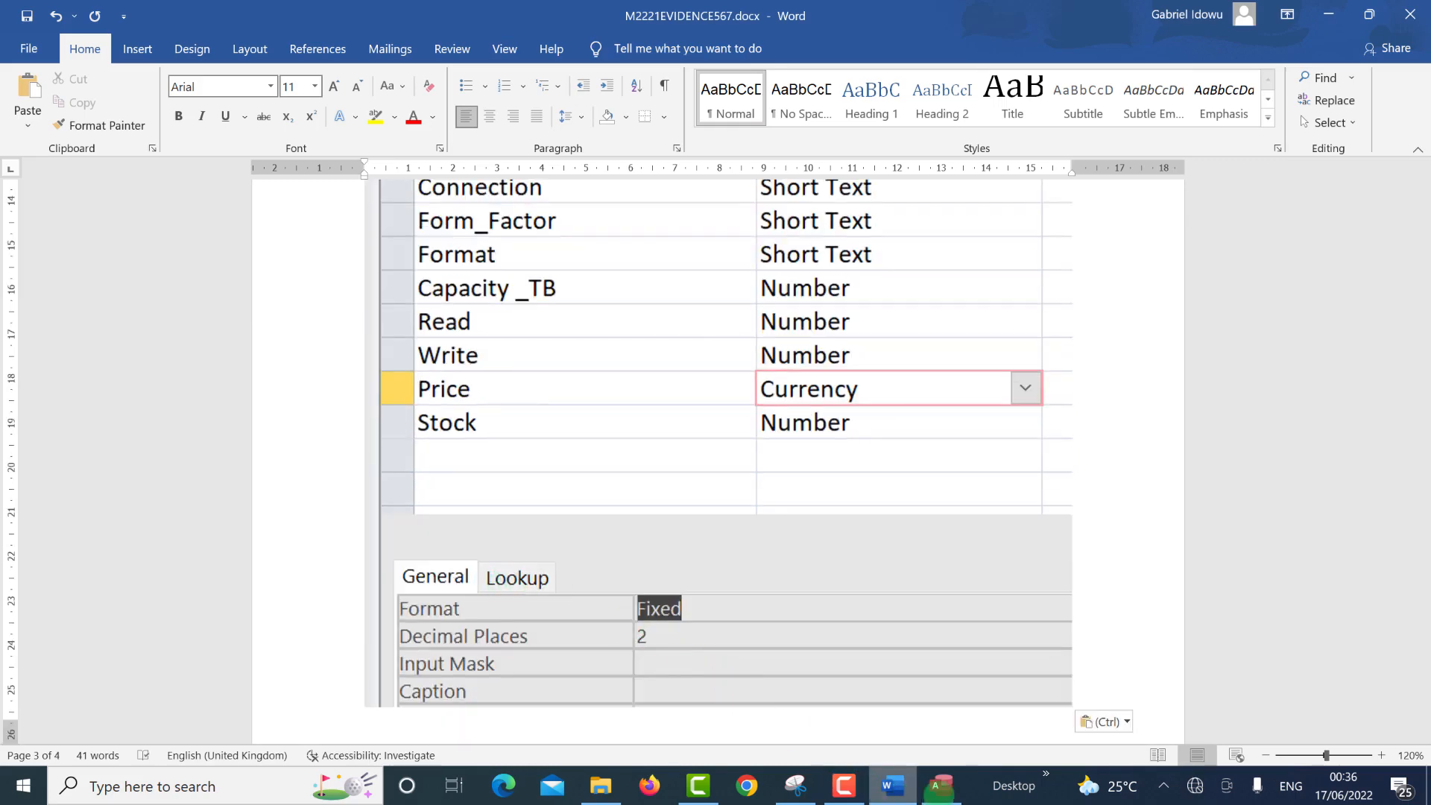
click(941, 785)
click(214, 168)
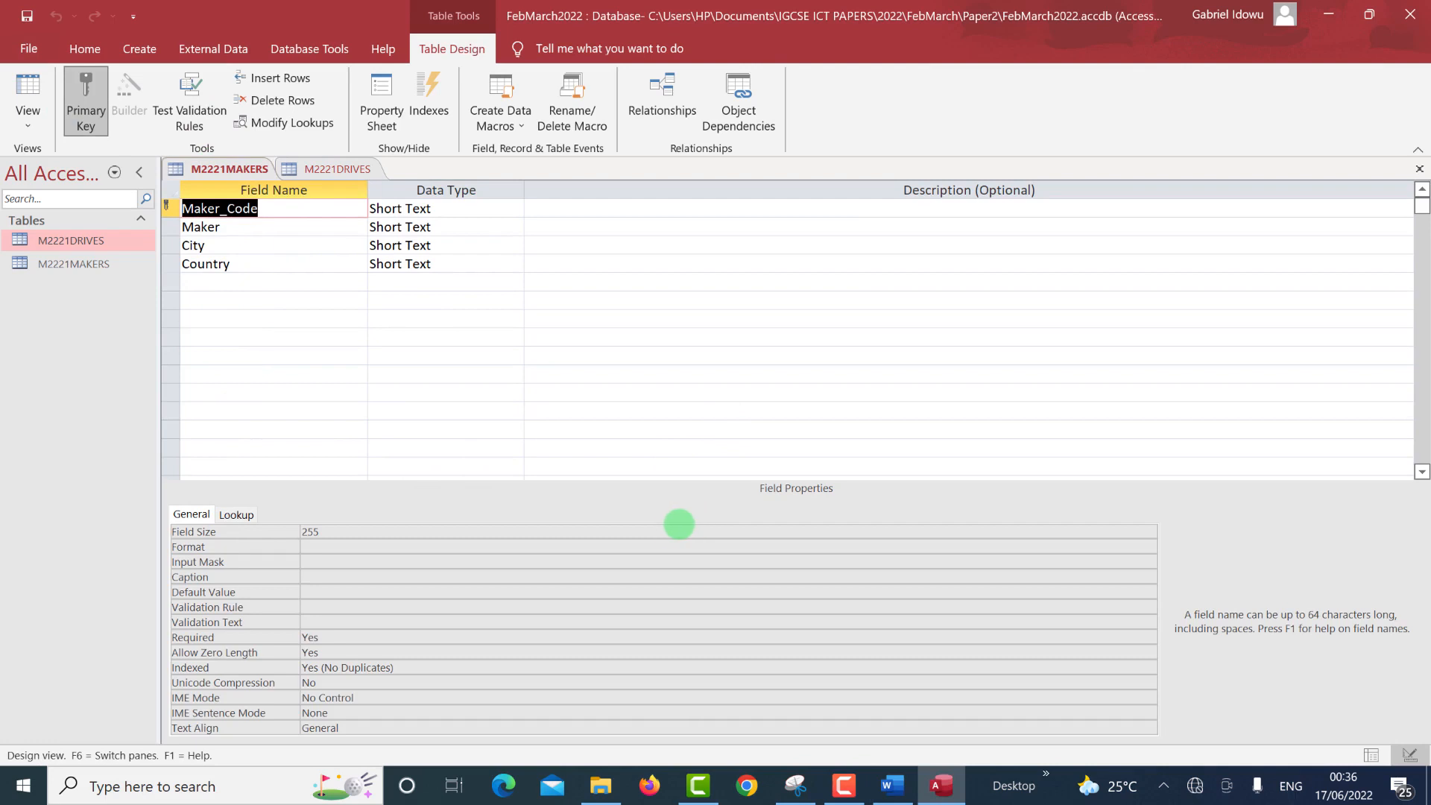
Return M2221MAKERS to Datasheet View and scroll the exam paper to question 14.
click(28, 89)
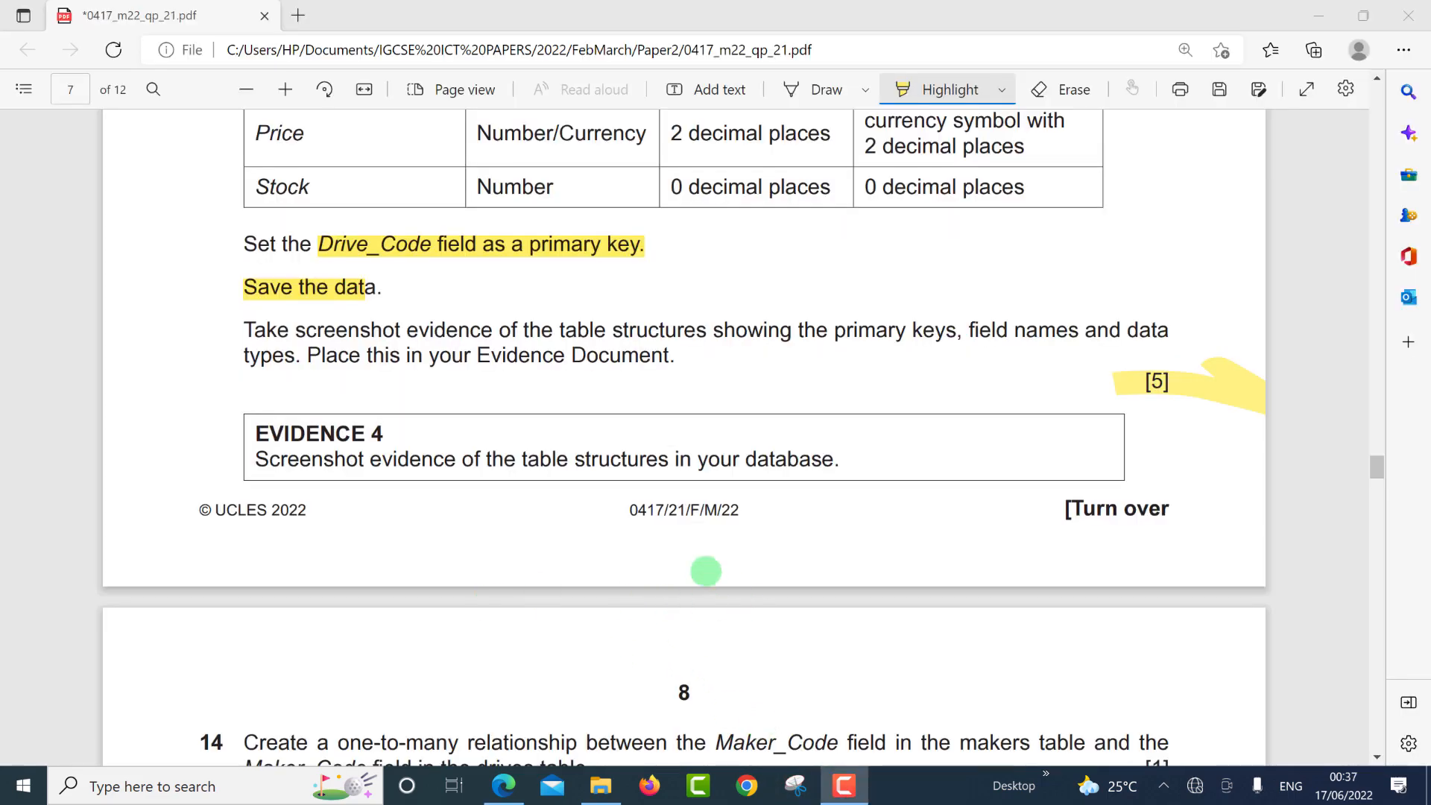
scroll(705, 571, down, 3)
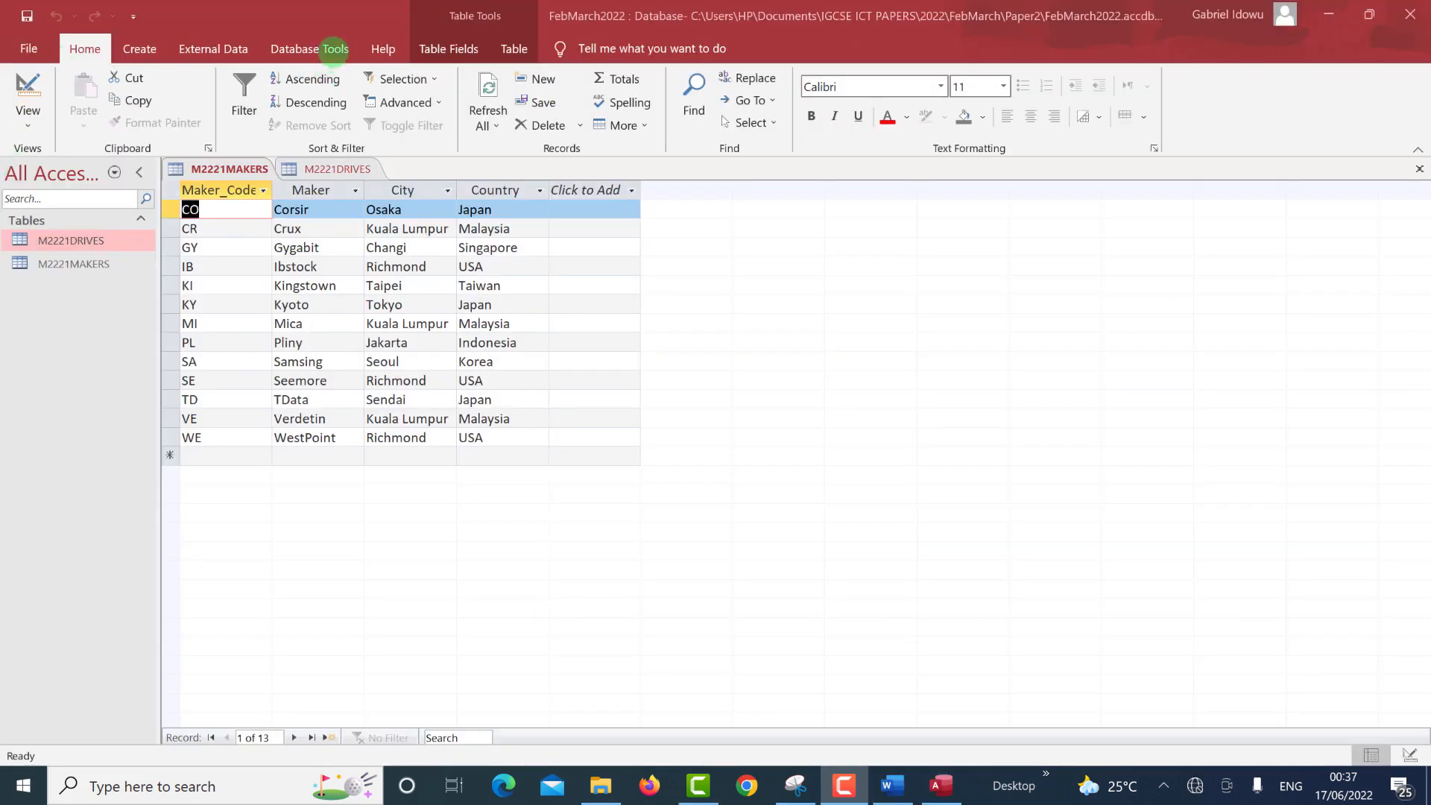
Add M2221DRIVES and M2221MAKERS to the Relationships window, enlarging the drives box to show all fields.
click(332, 51)
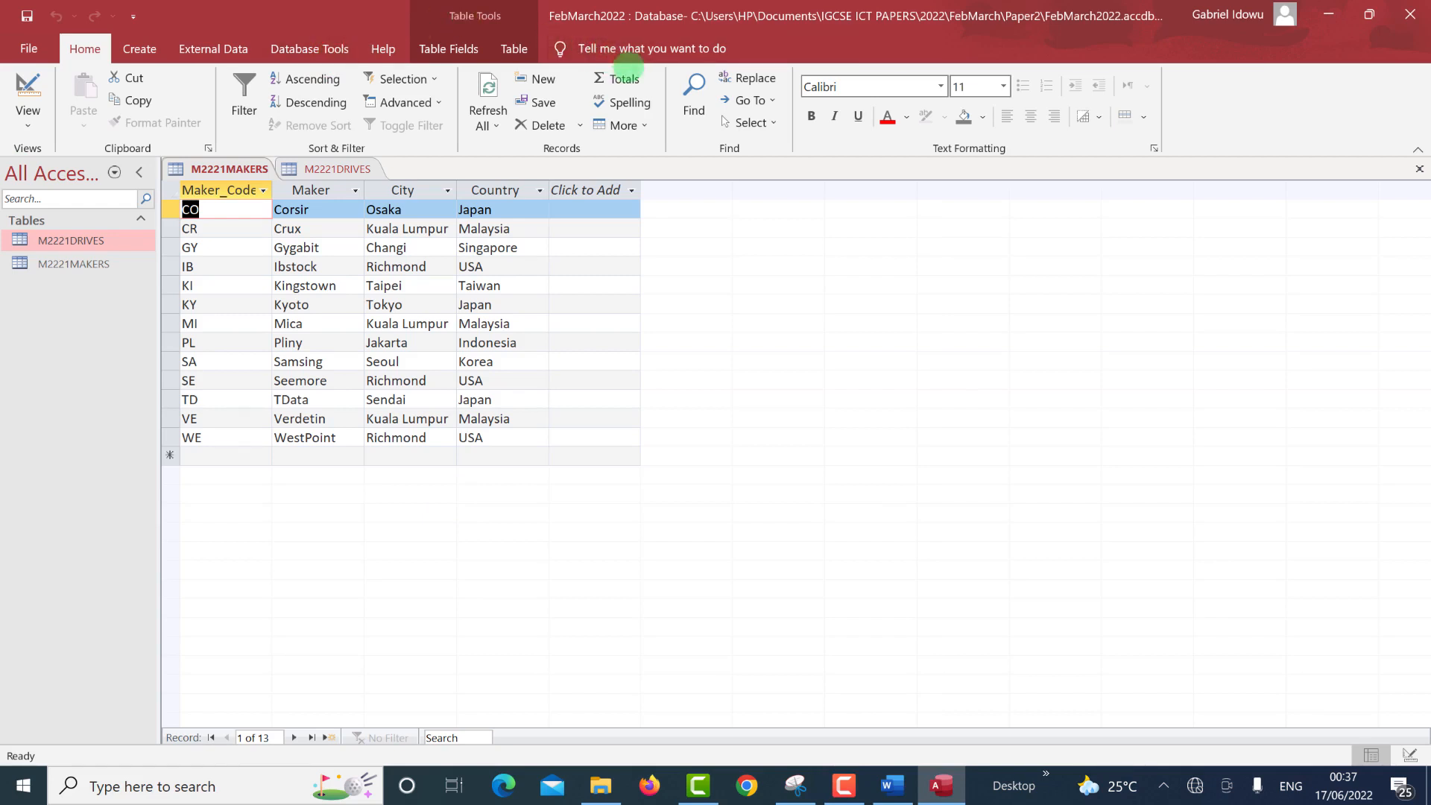
click(313, 49)
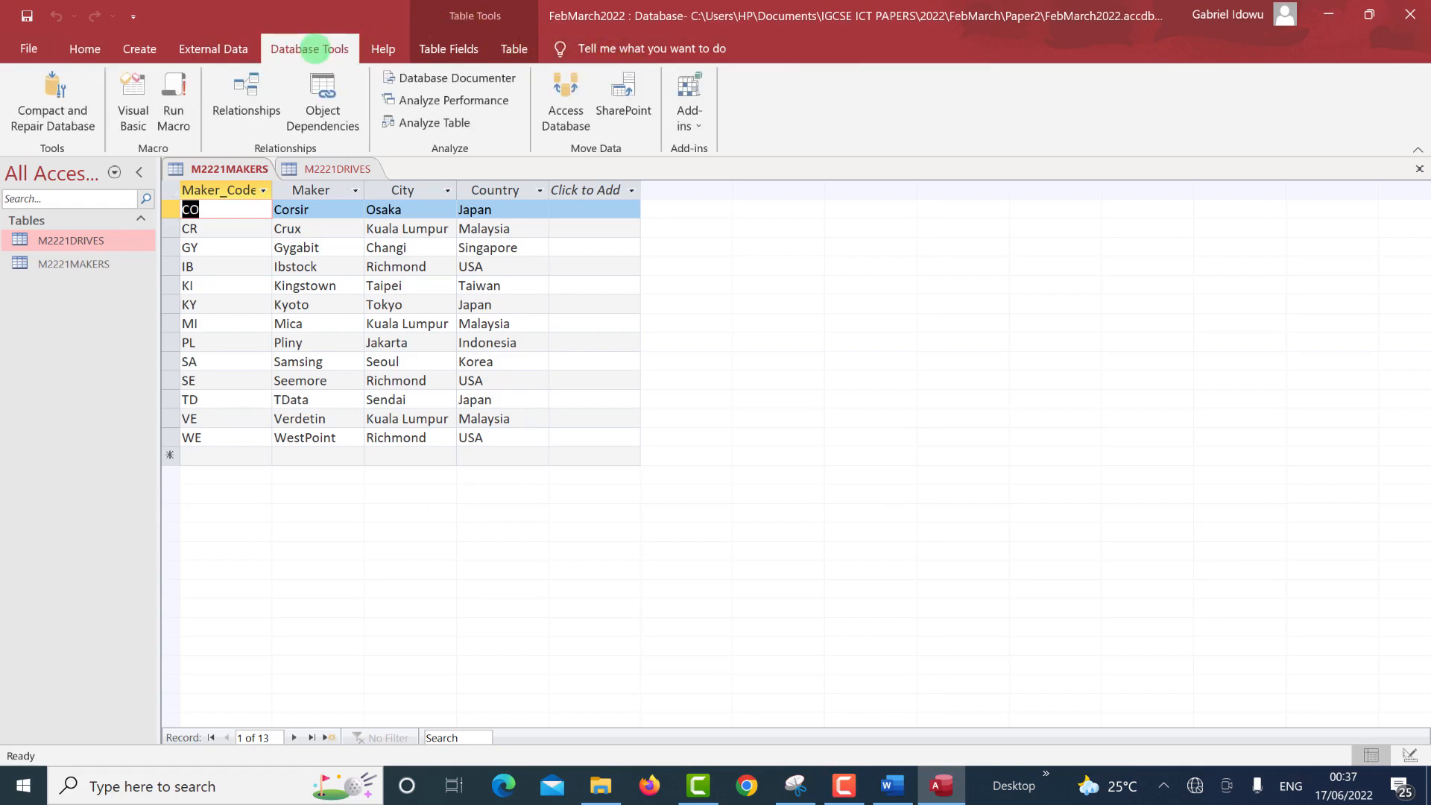
click(246, 97)
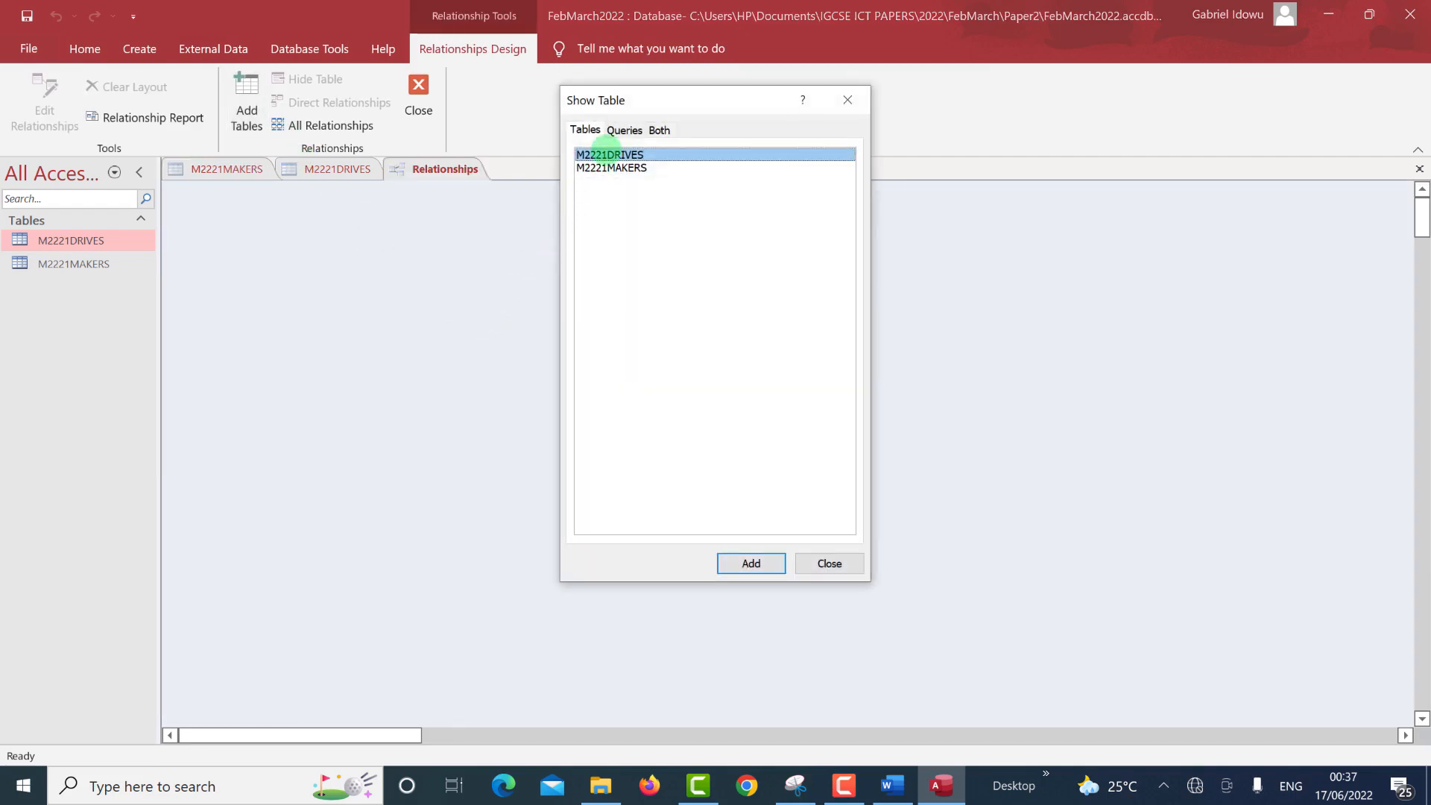
double_click(607, 154)
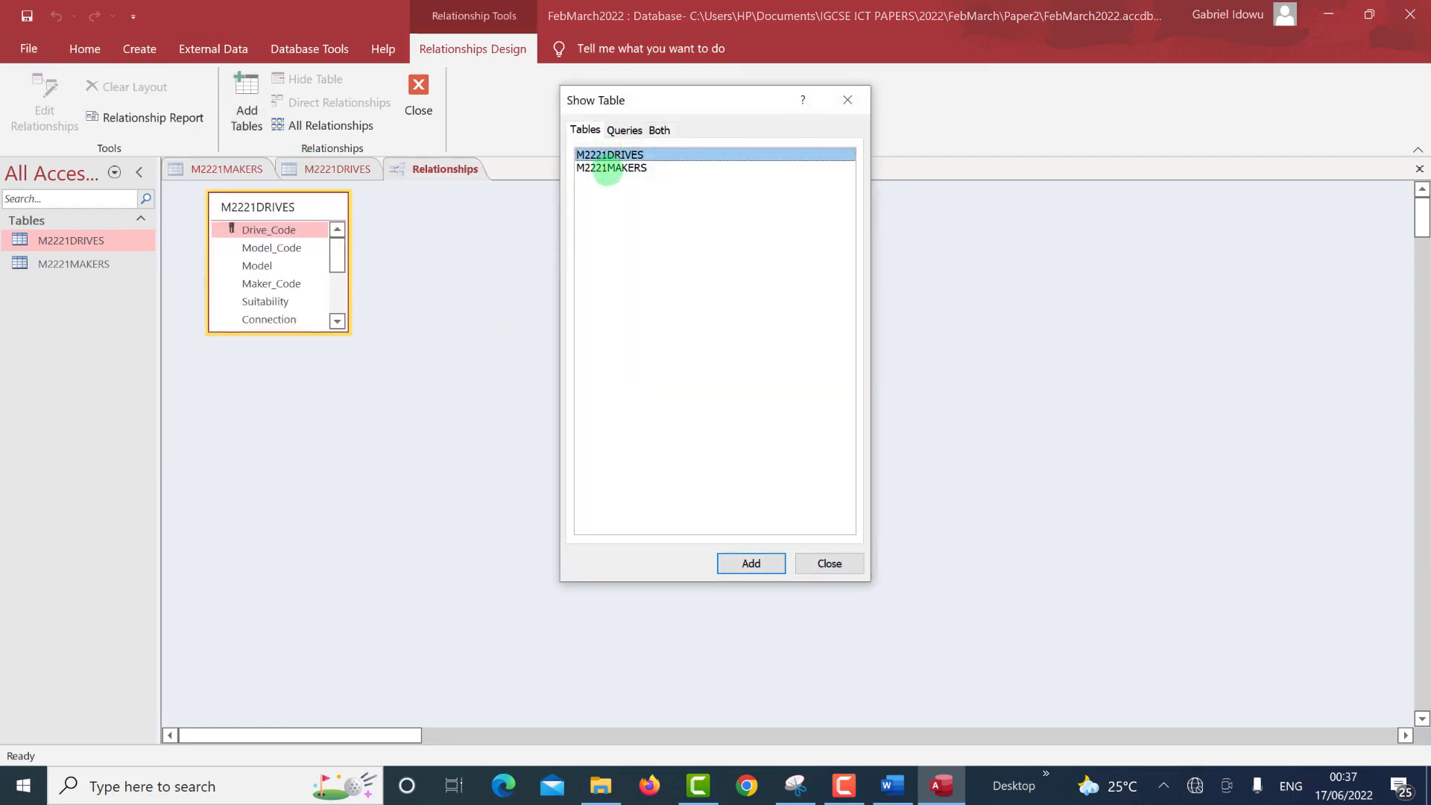
double_click(608, 168)
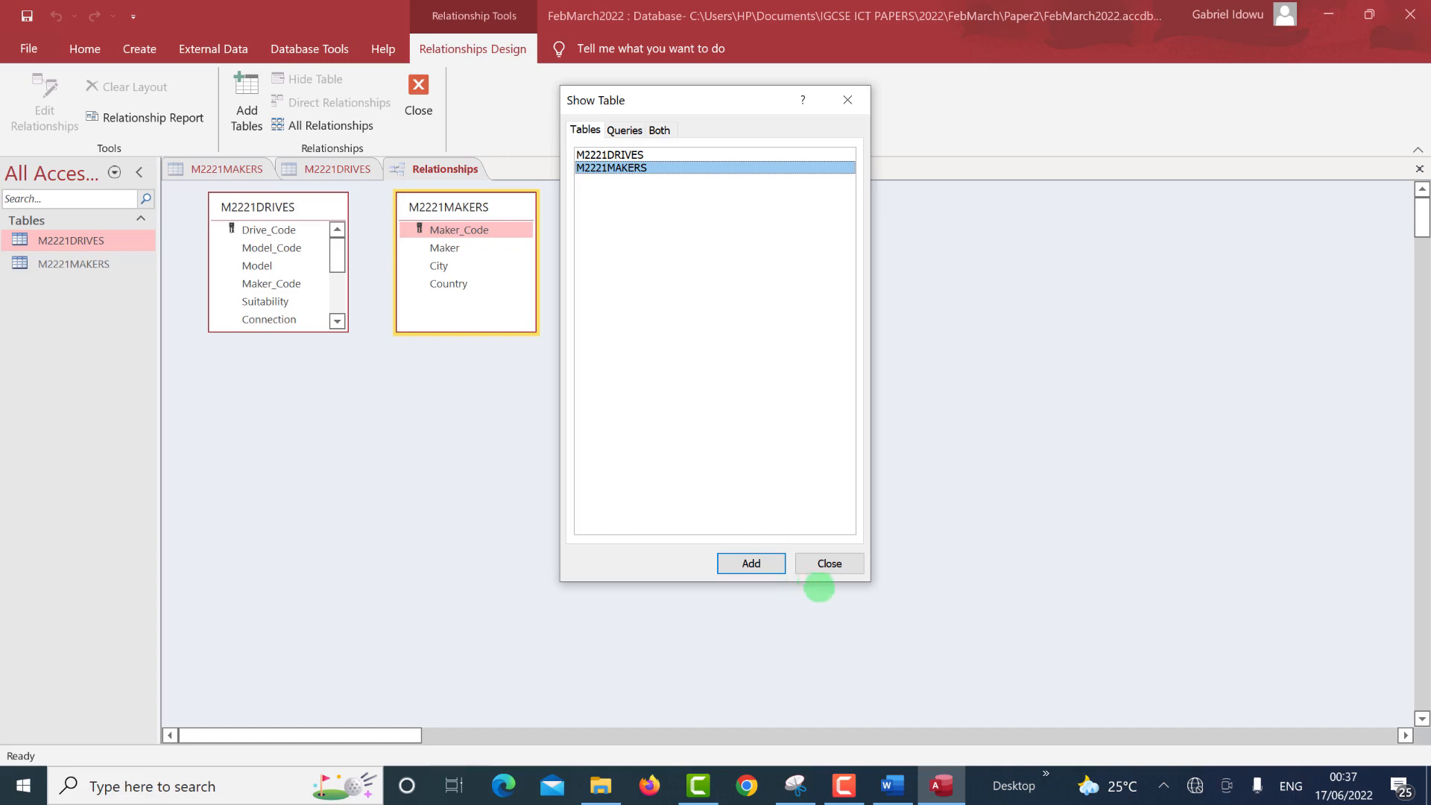
click(828, 565)
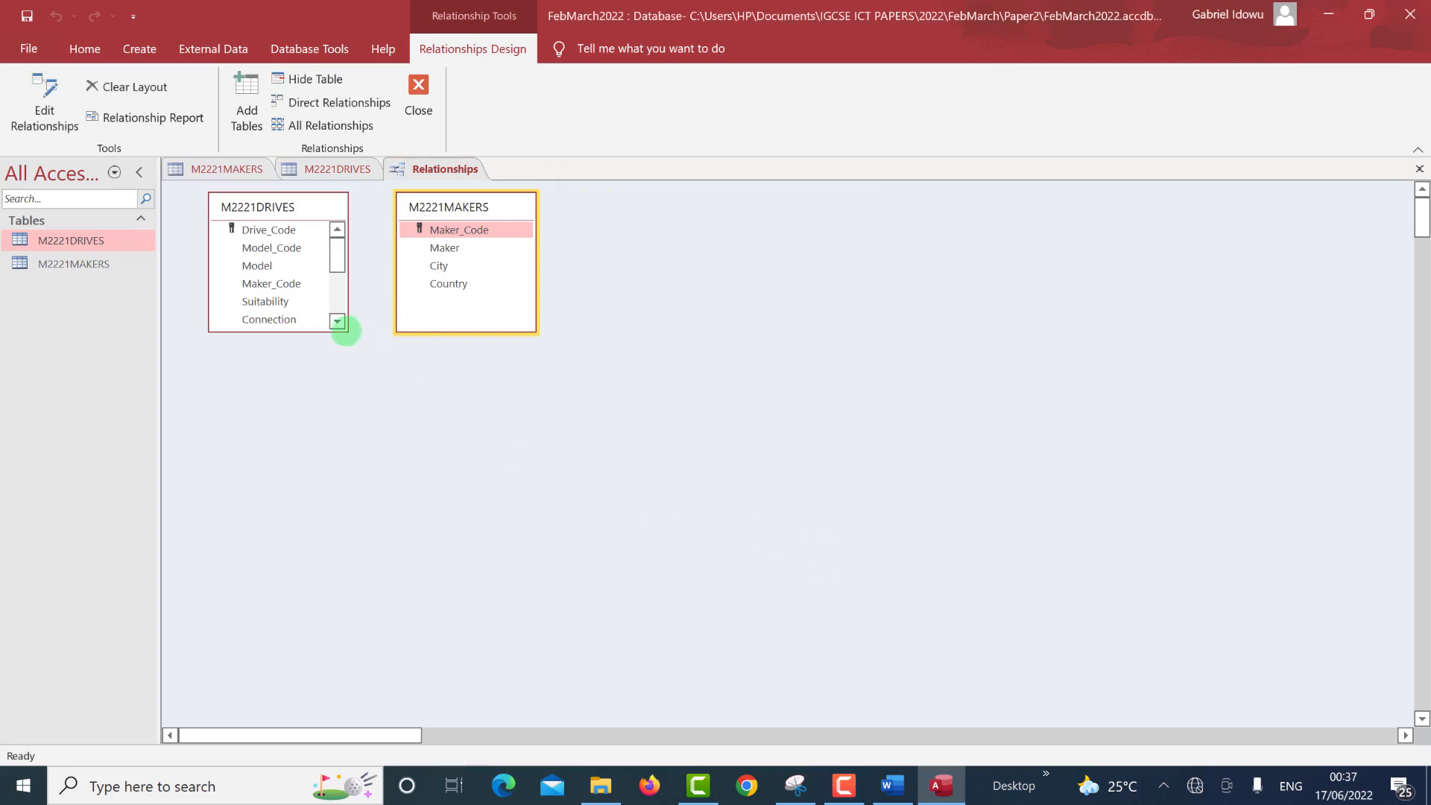
drag(345, 330, 343, 471)
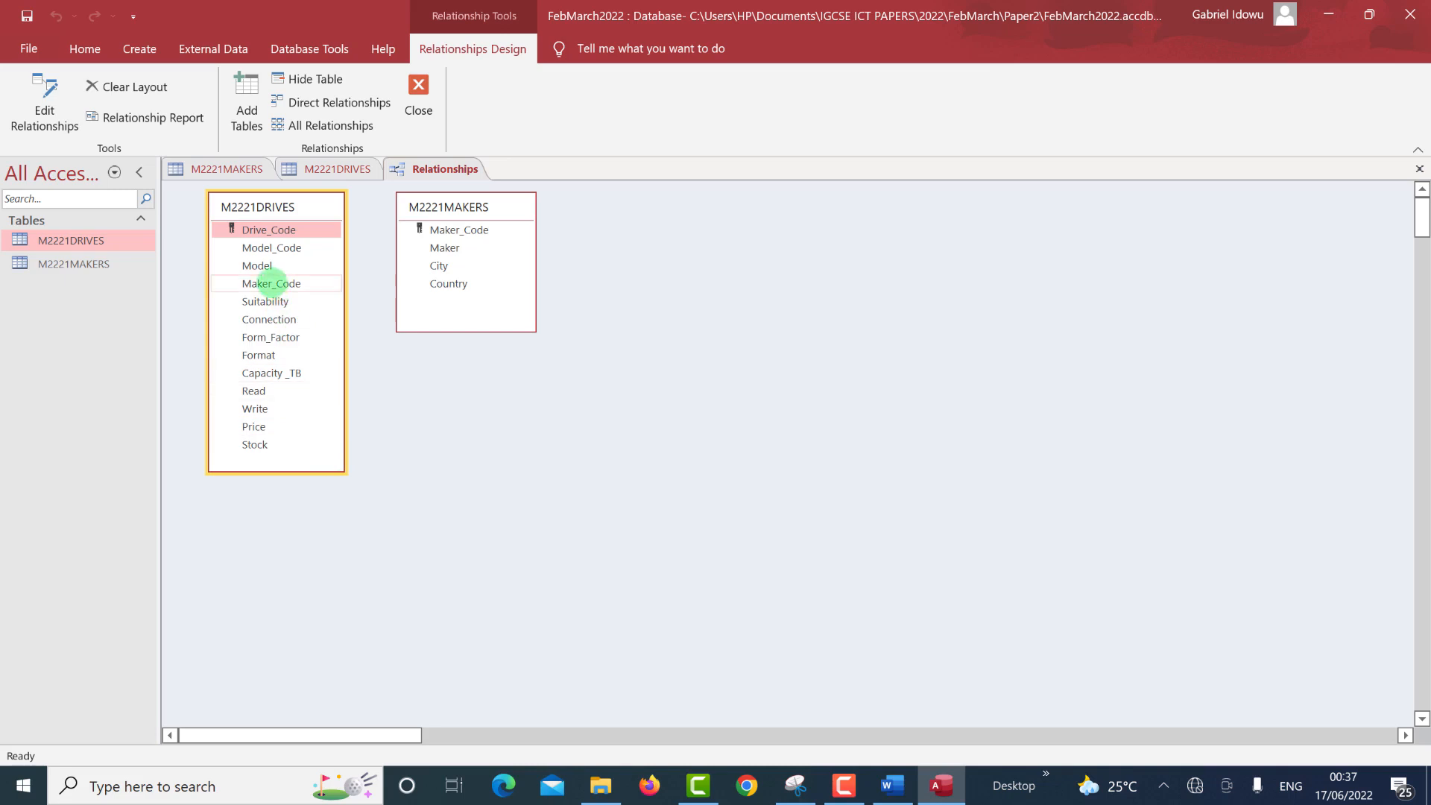
Link M2221DRIVES.Maker_Code to M2221MAKERS.Maker_Code as a one-to-many relationship.
drag(272, 283, 441, 230)
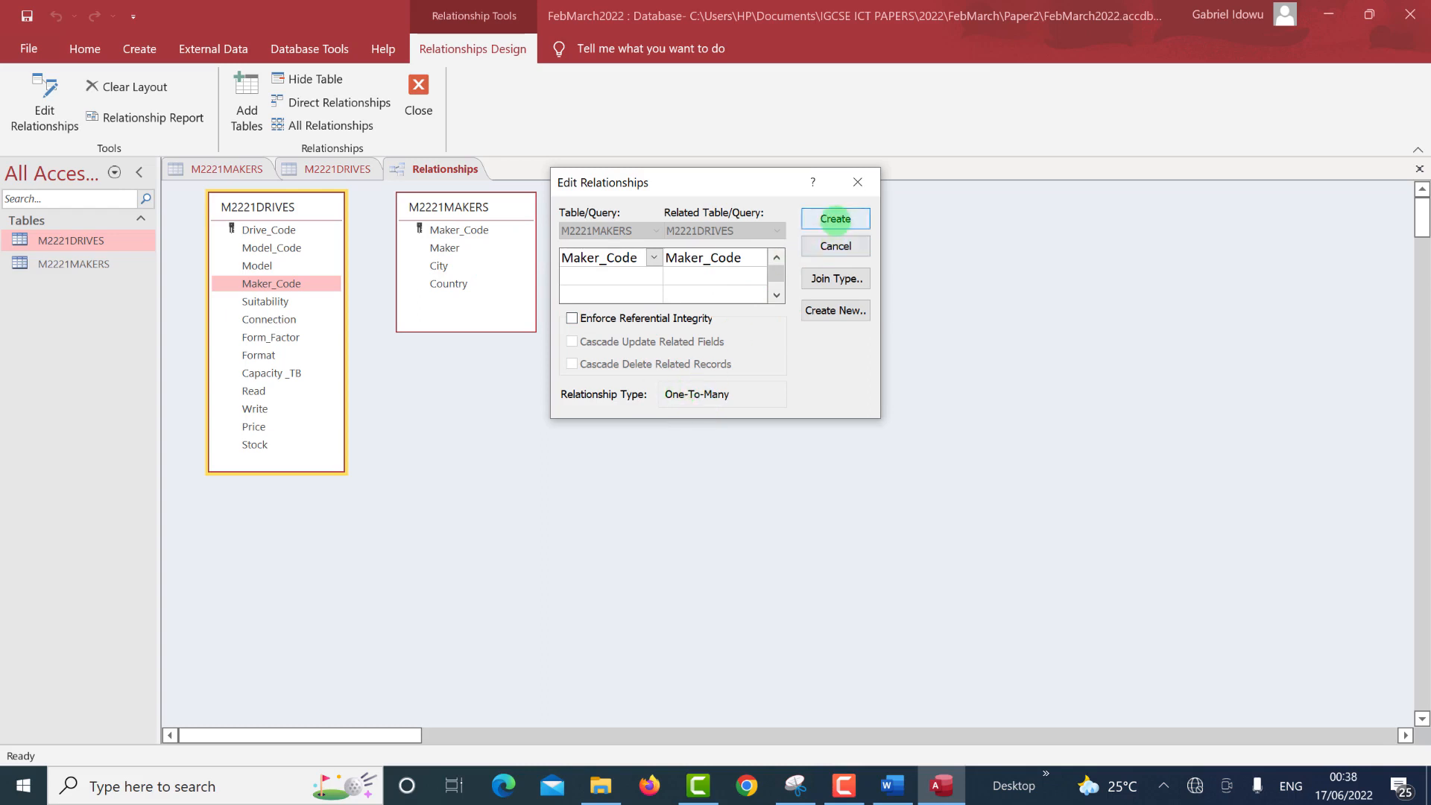
click(834, 218)
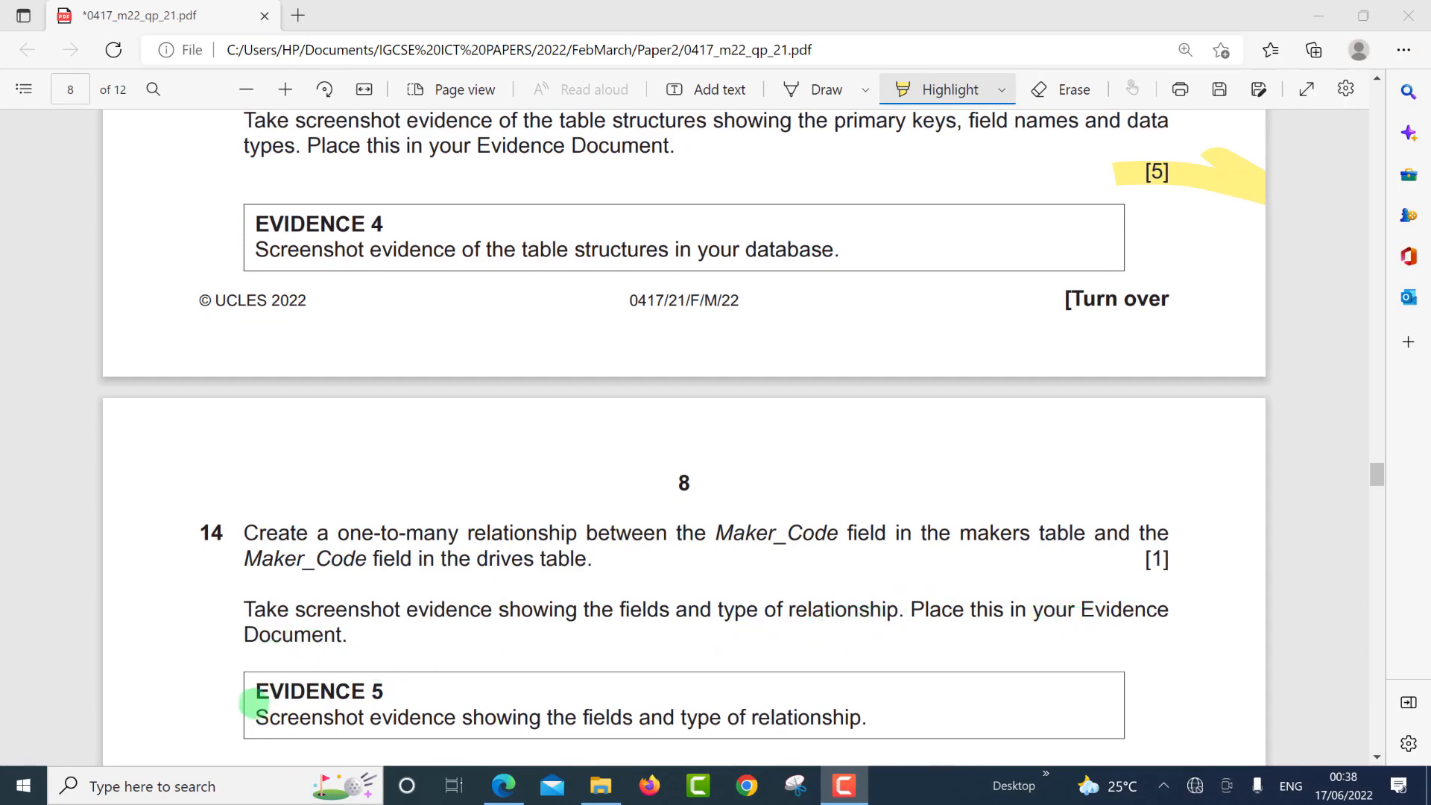
Bring the exam paper forward to review the Evidence 5 requirement.
click(256, 693)
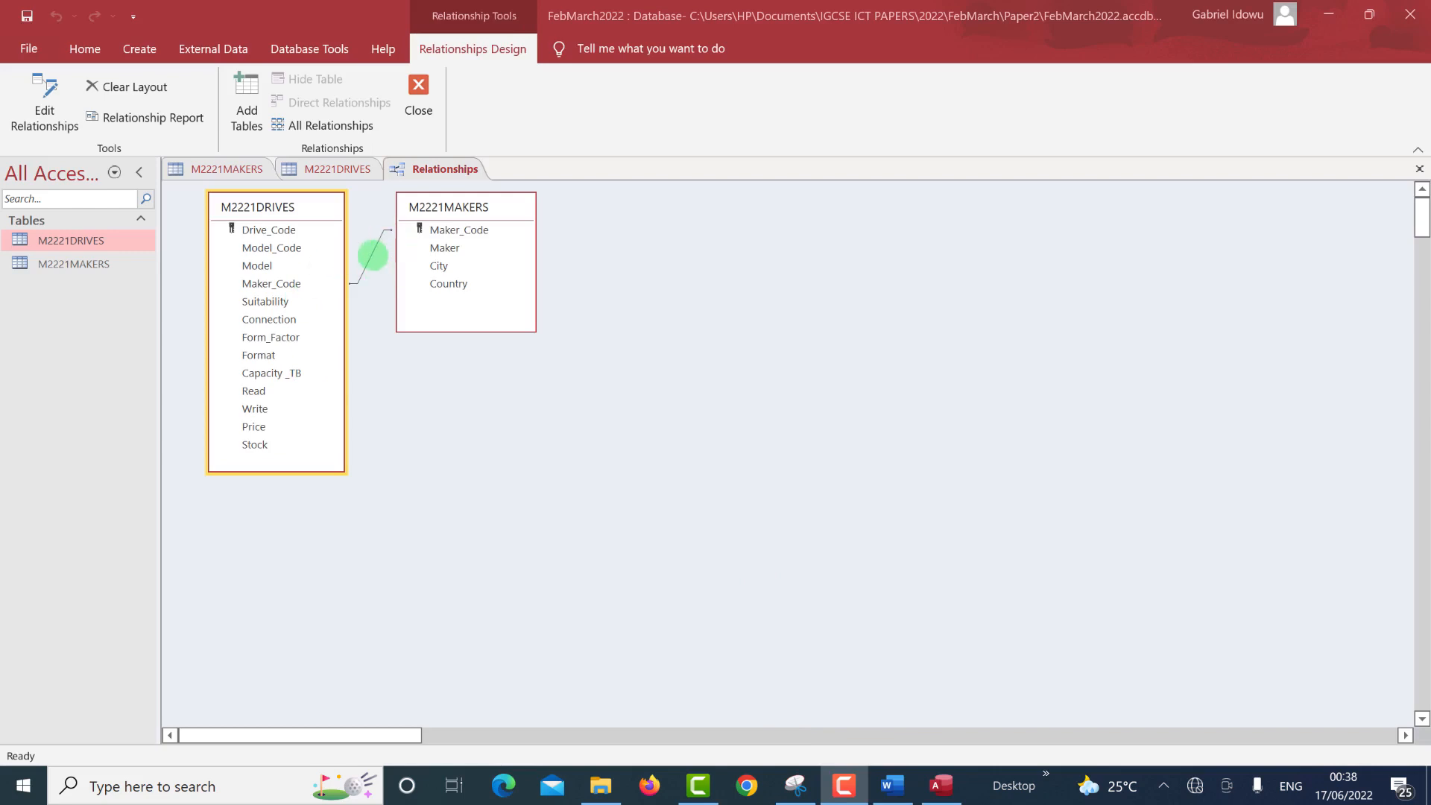
Reopen the Maker_Code relationship details and place the dialog beside the two tables.
double_click(369, 256)
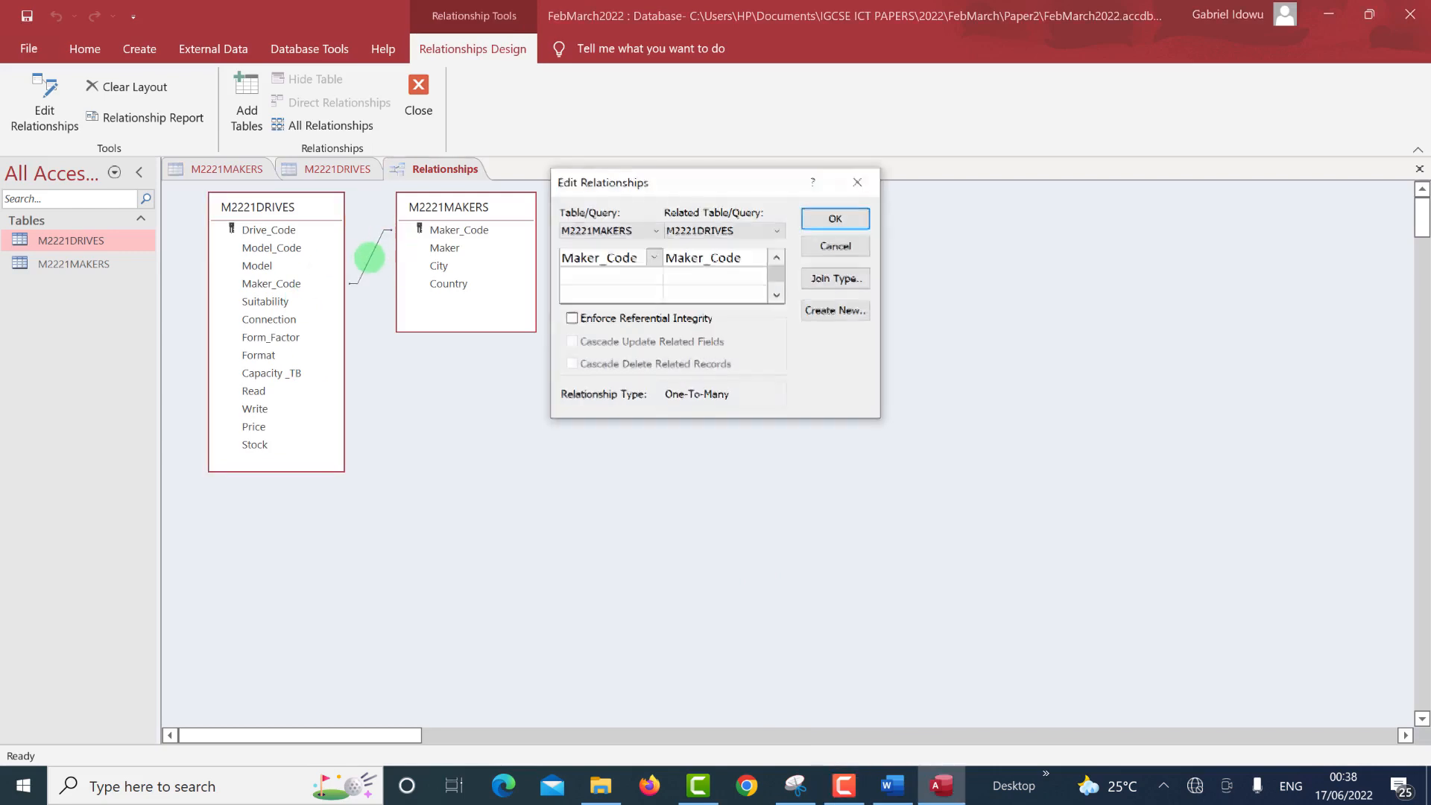
drag(650, 183, 657, 251)
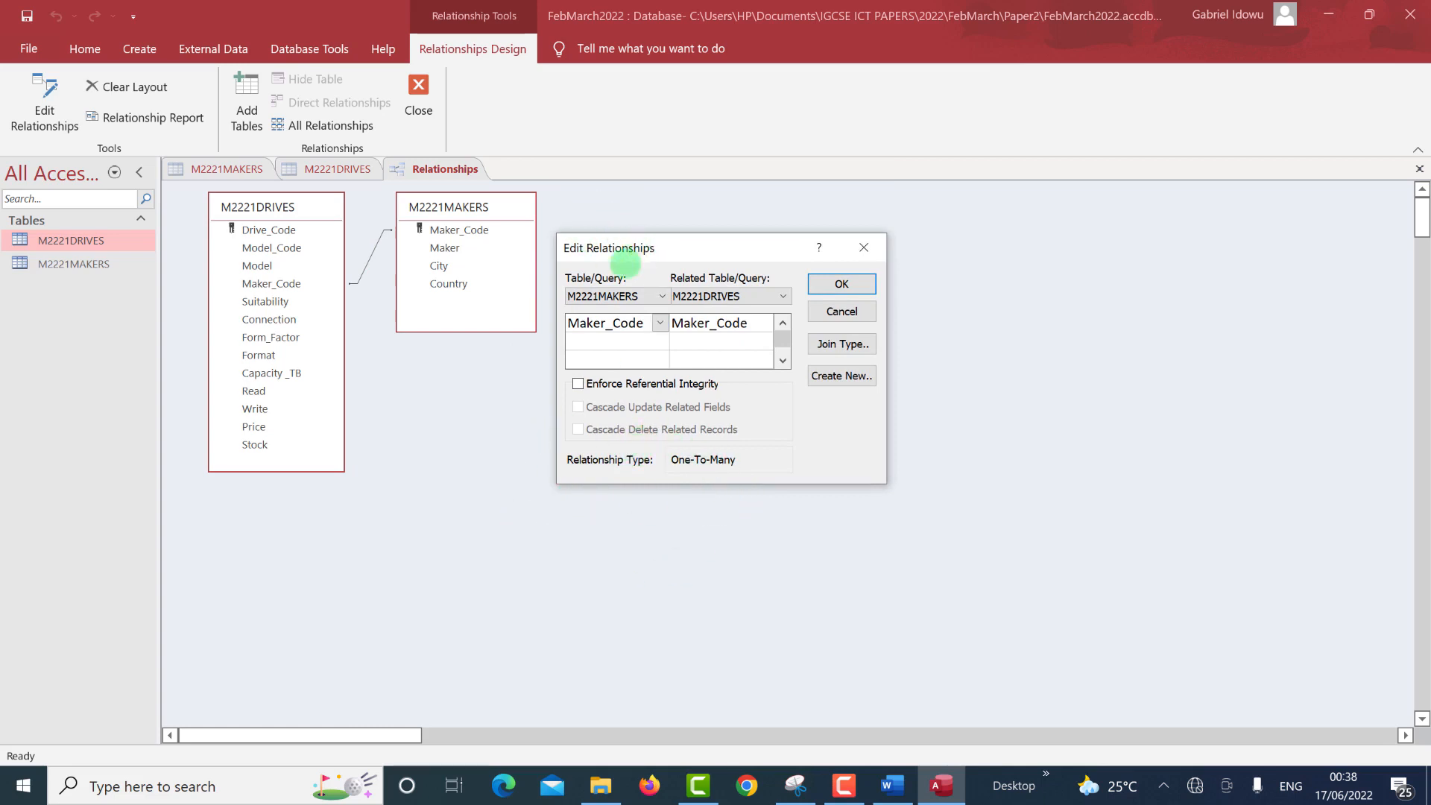
drag(624, 261, 455, 360)
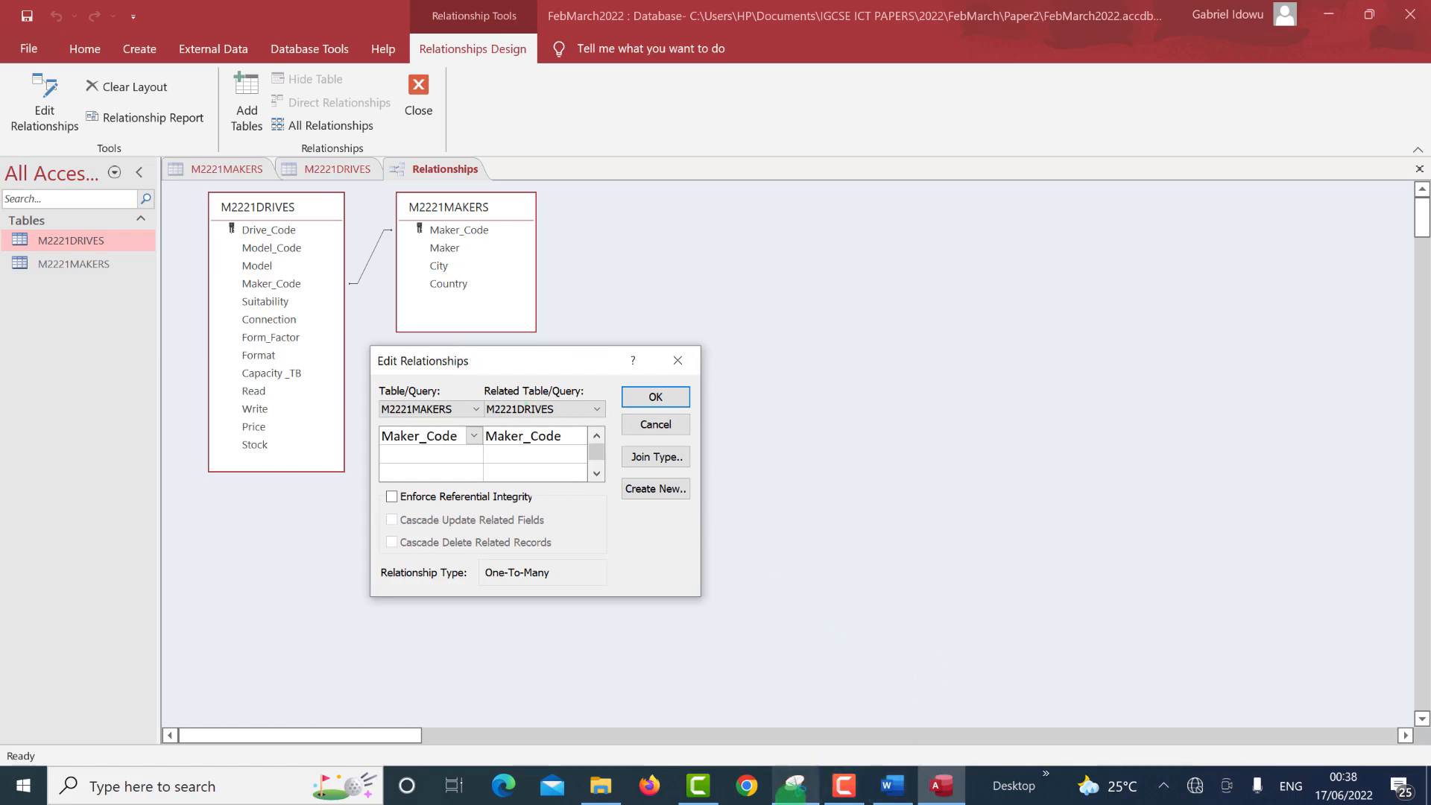
Start a new capture in Snipping Tool.
click(795, 787)
click(619, 10)
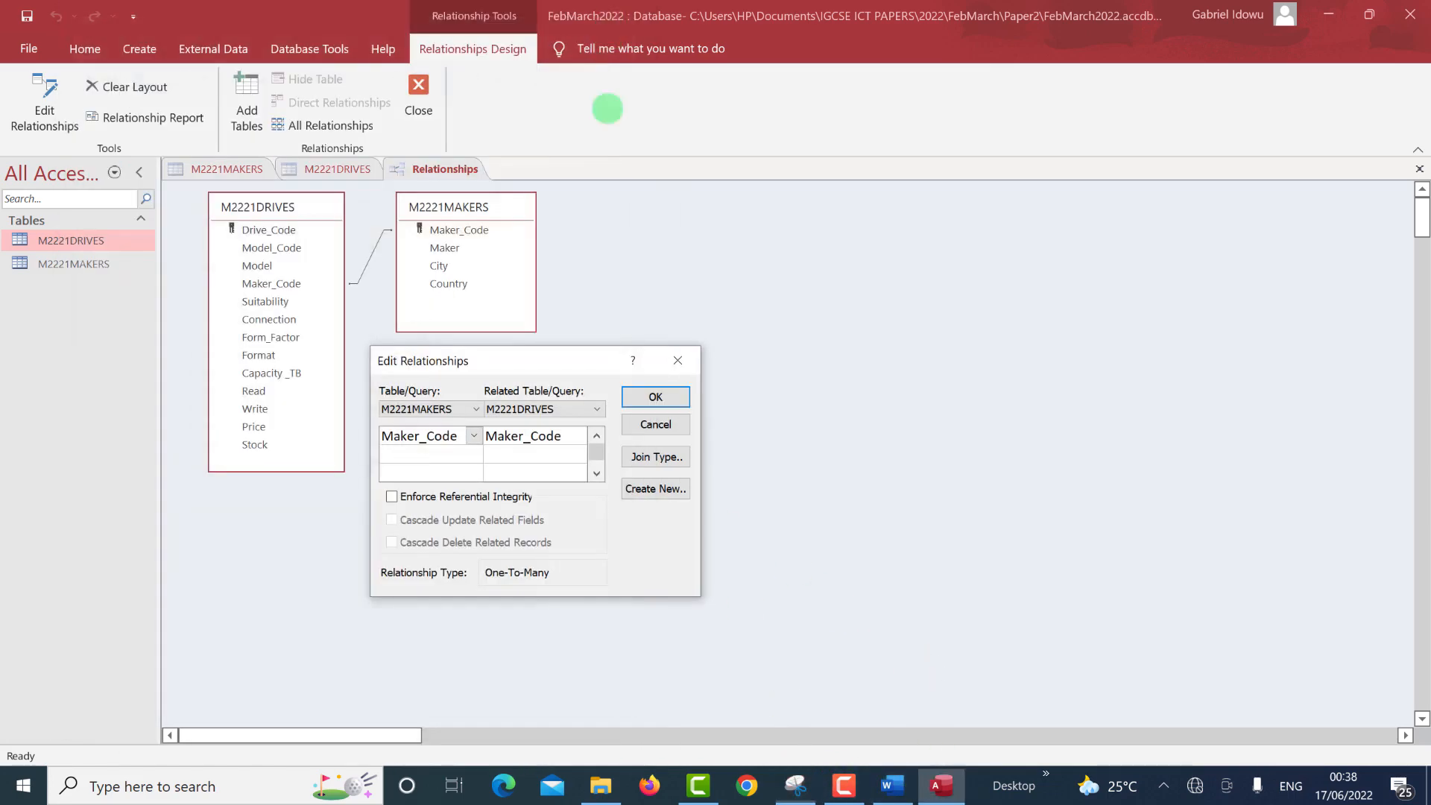
click(795, 787)
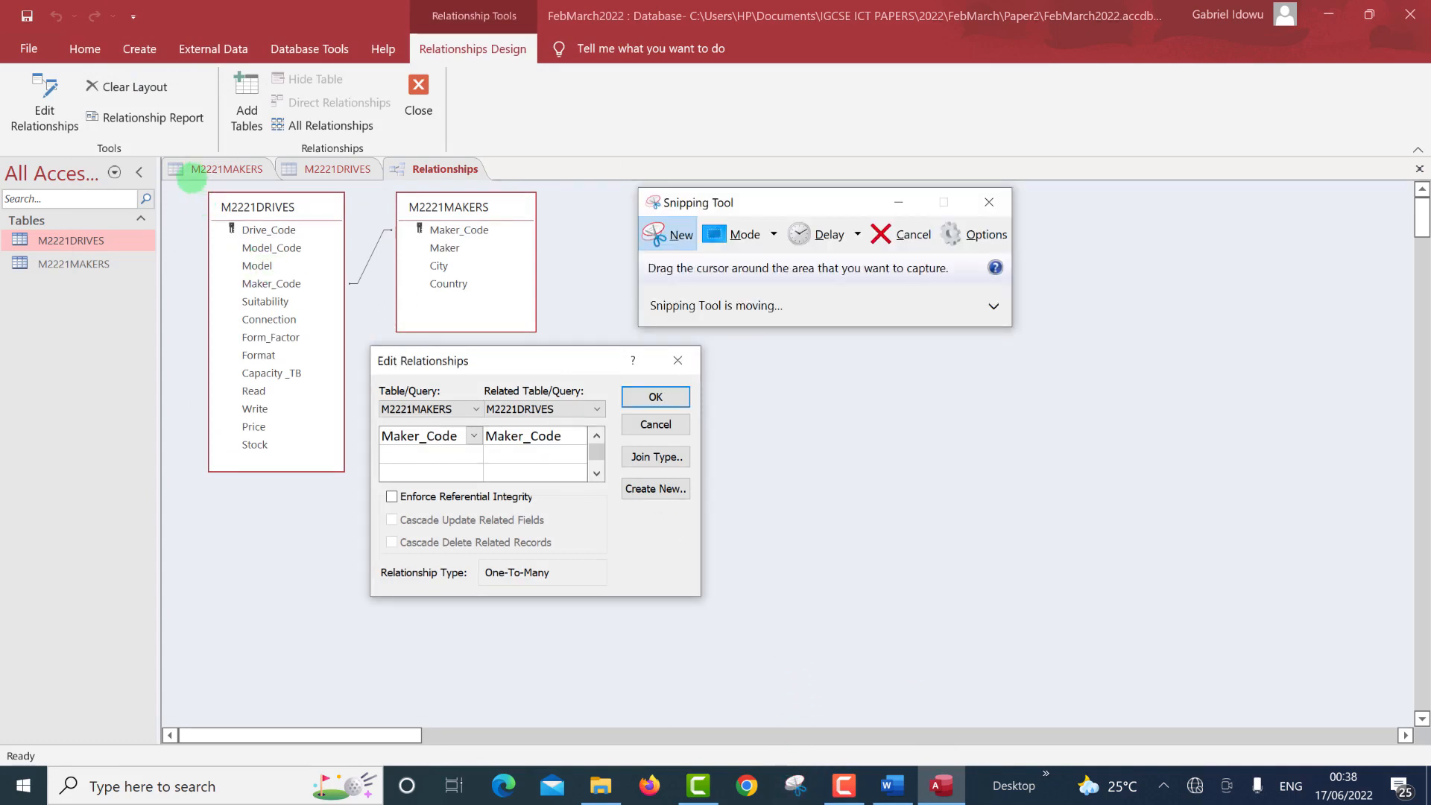
Snip the relationship diagram together with the One-To-Many Edit Relationships dialog.
drag(191, 179, 706, 603)
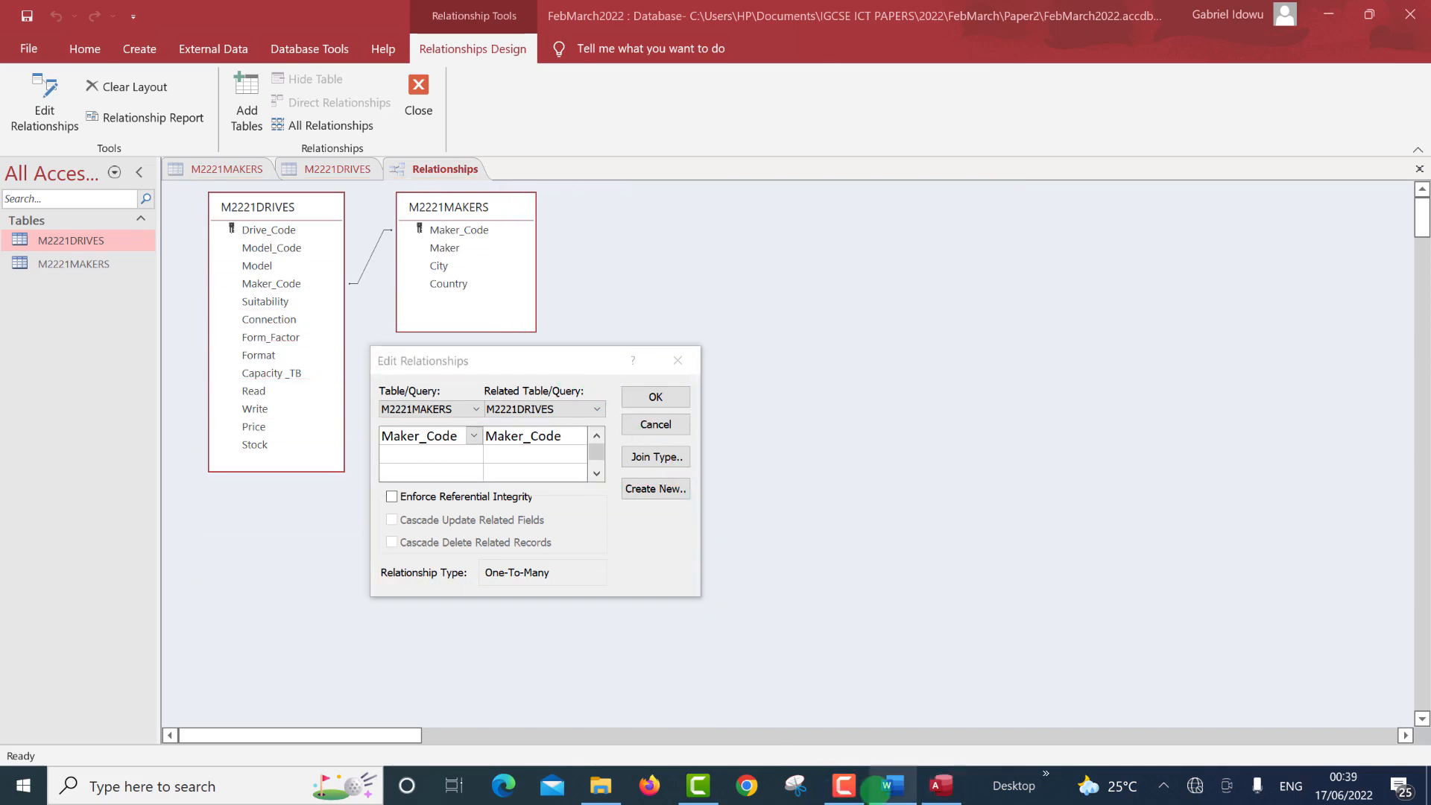
click(876, 789)
Paste the relationship screenshot below the Step 14 Evidence 5 heading in M2221EVIDENCE567.docx.
scroll(723, 680, down, 6)
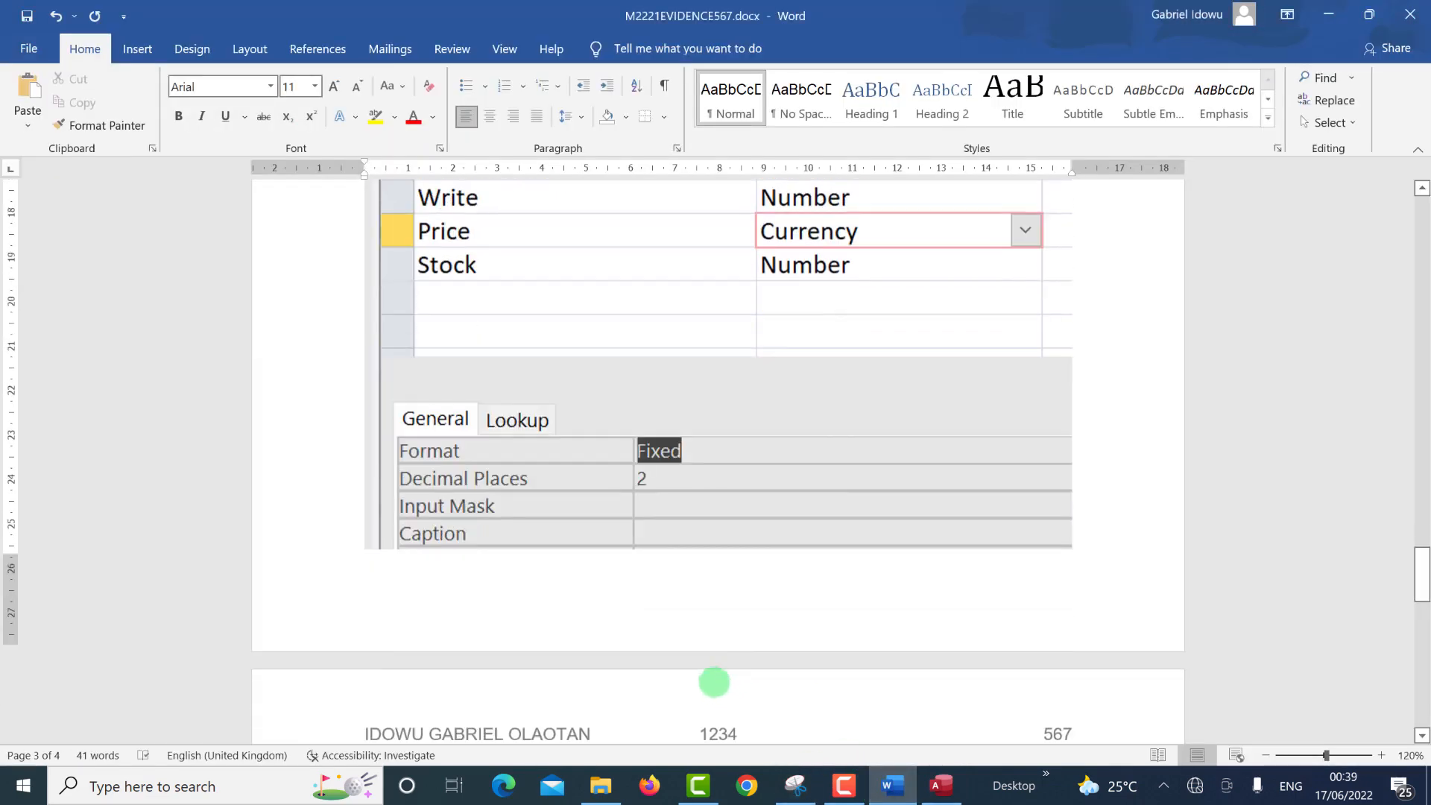
scroll(596, 644, down, 1)
click(442, 549)
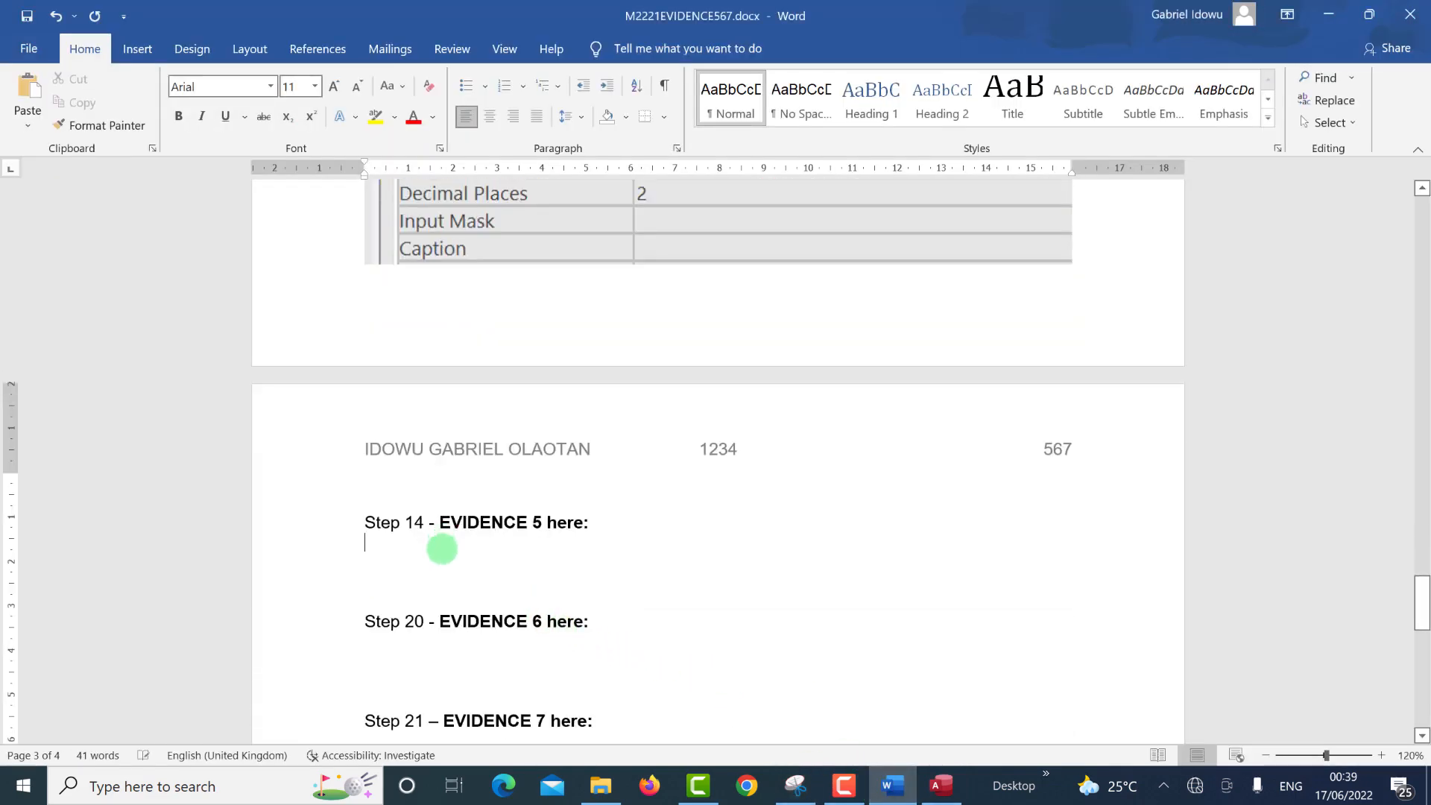
key(ctrl+v)
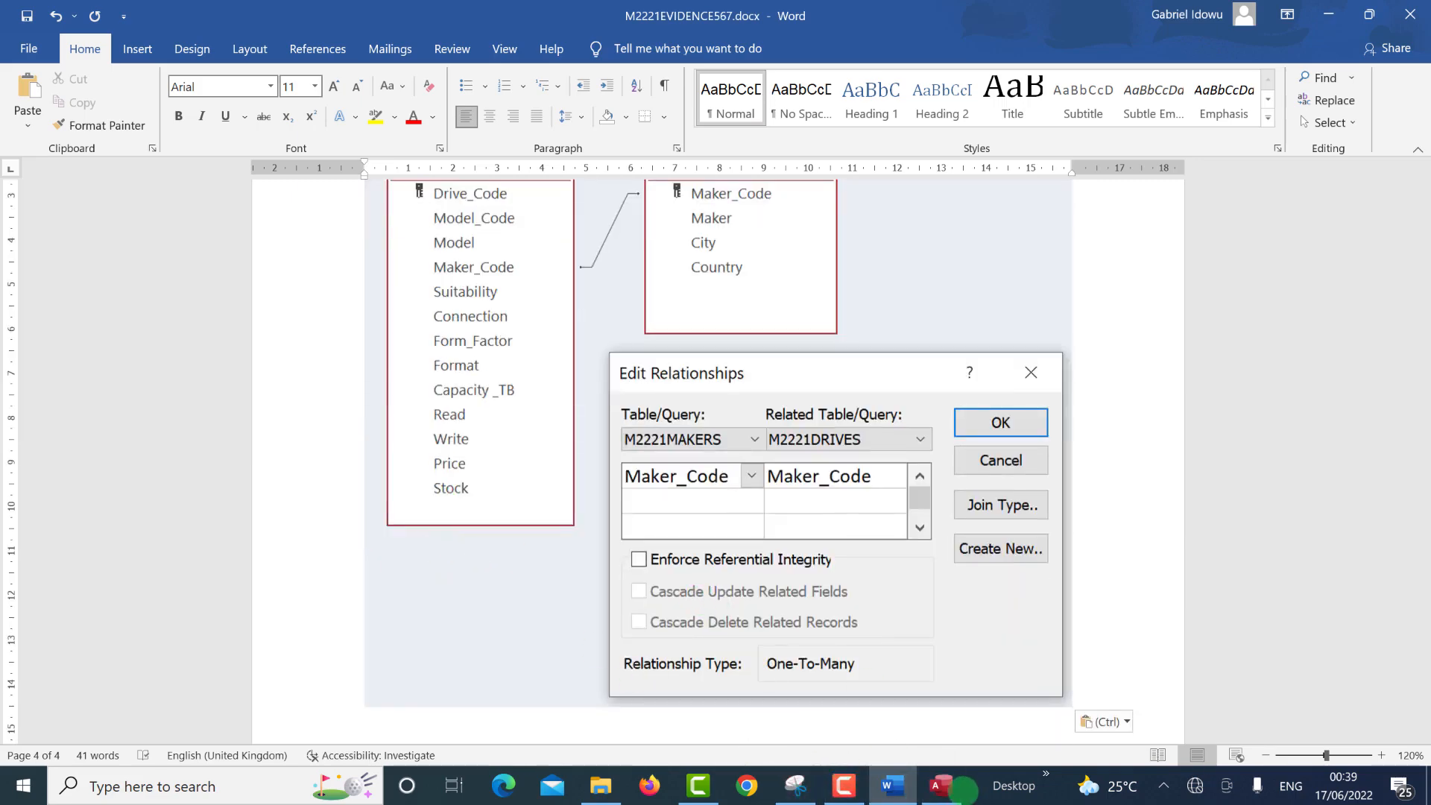
click(958, 794)
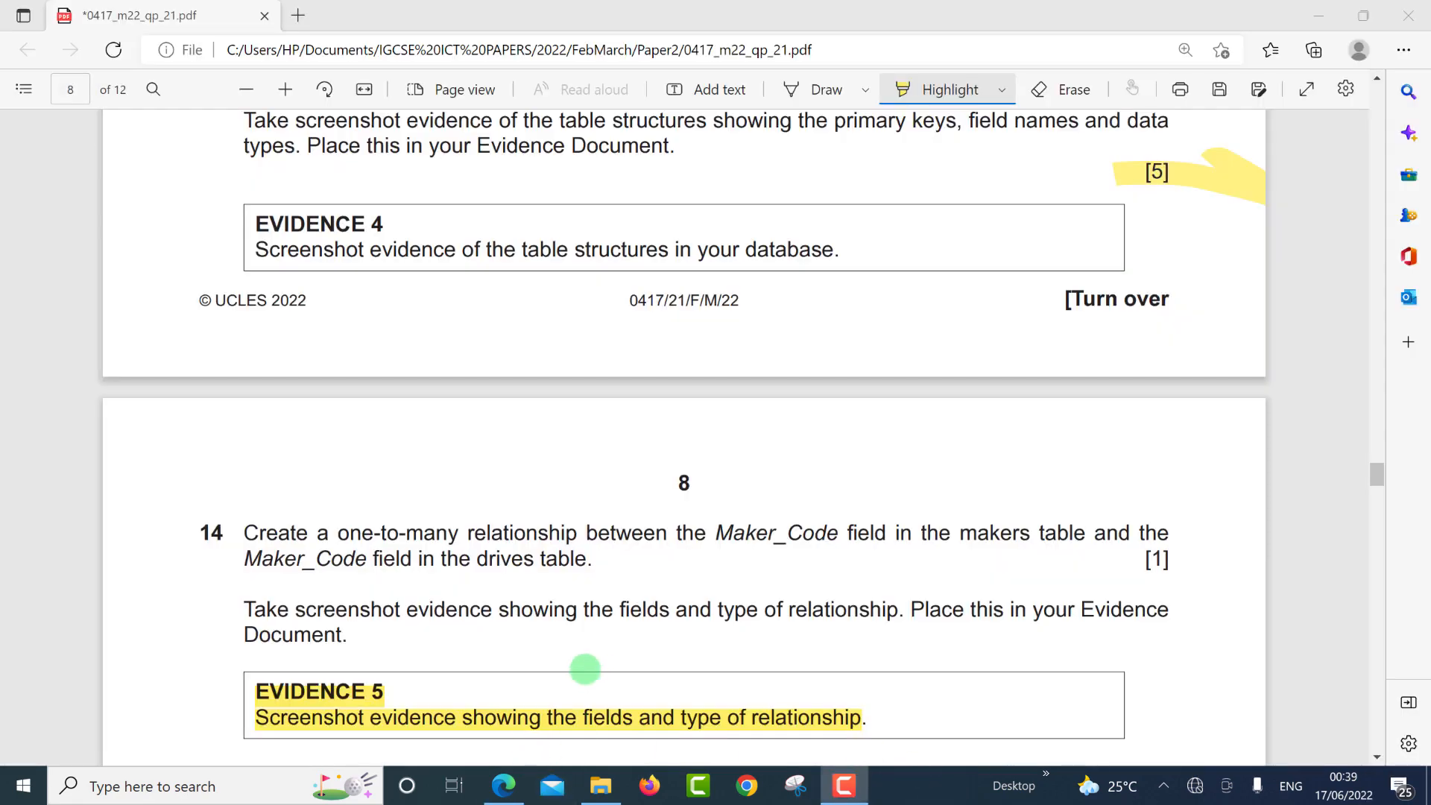
Highlight drive code DD88 in question 15 and copy it.
scroll(589, 663, down, 4)
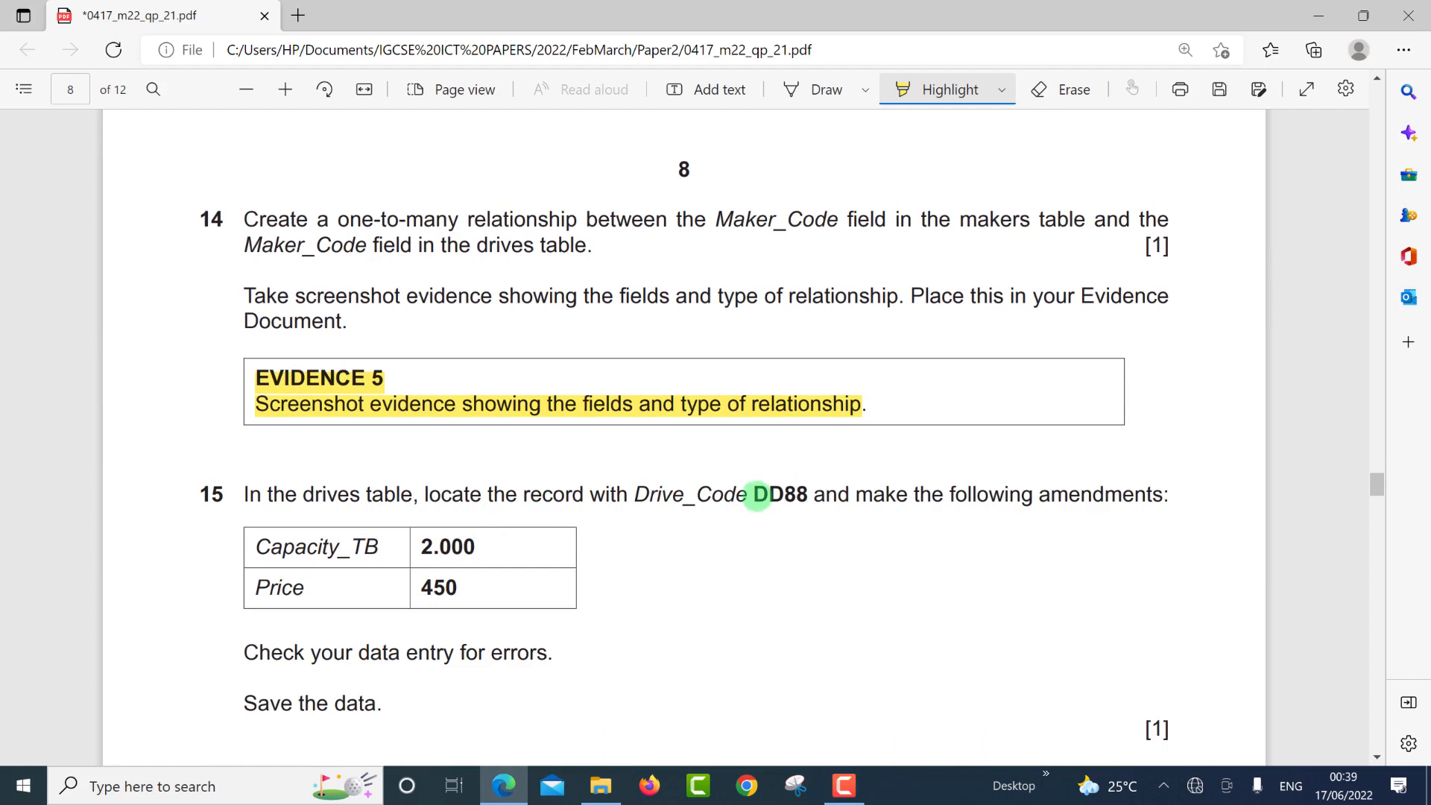
drag(755, 497, 810, 497)
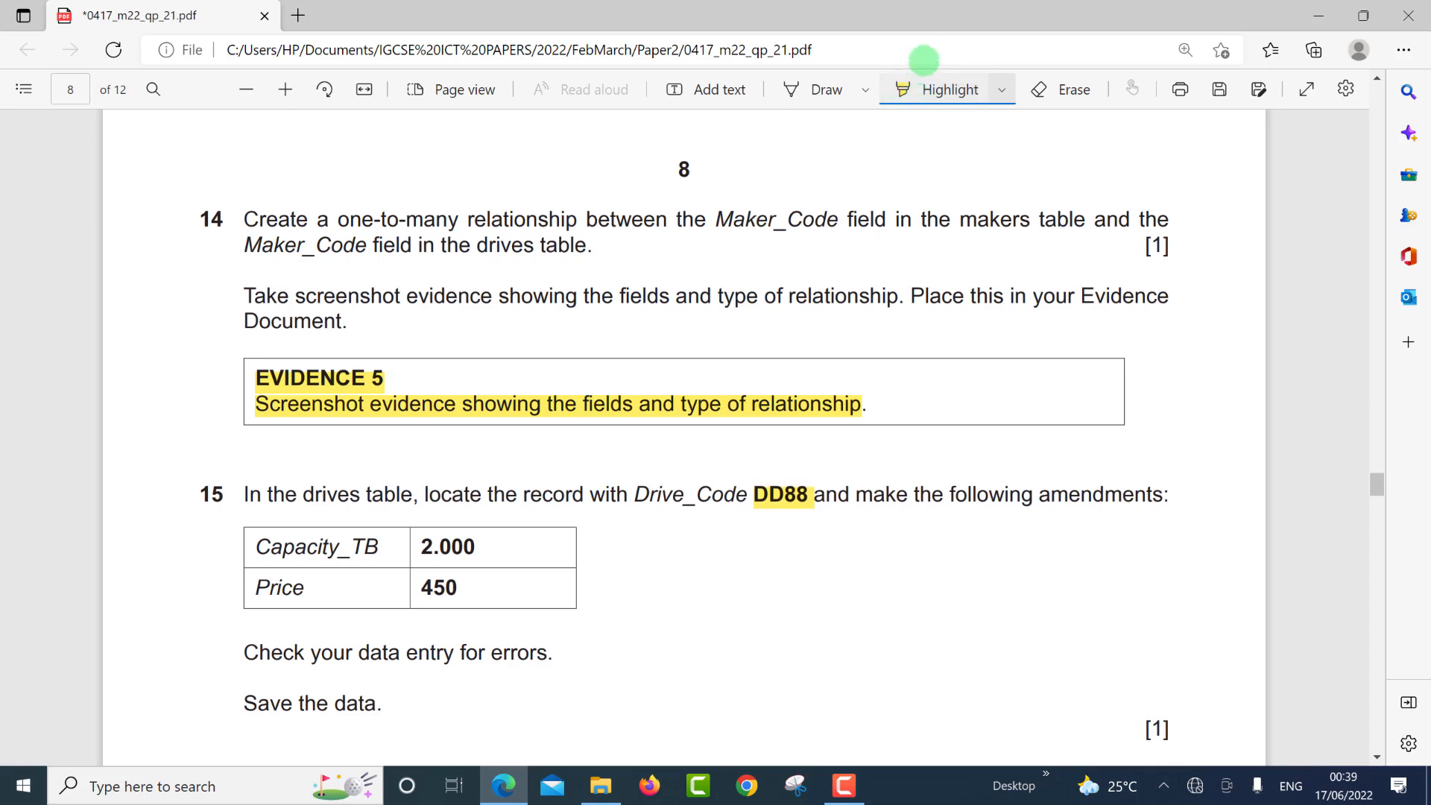
click(910, 88)
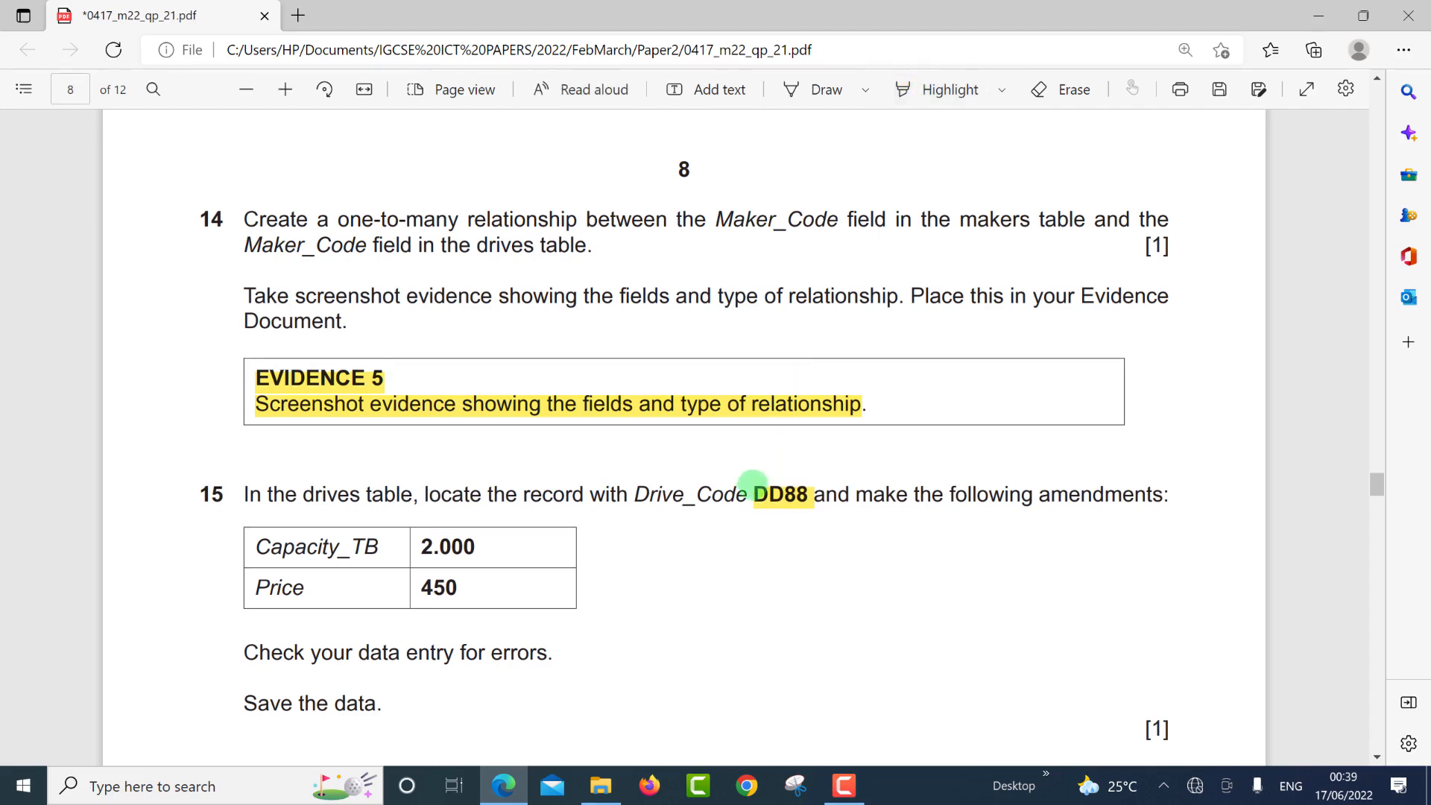
drag(753, 495, 809, 497)
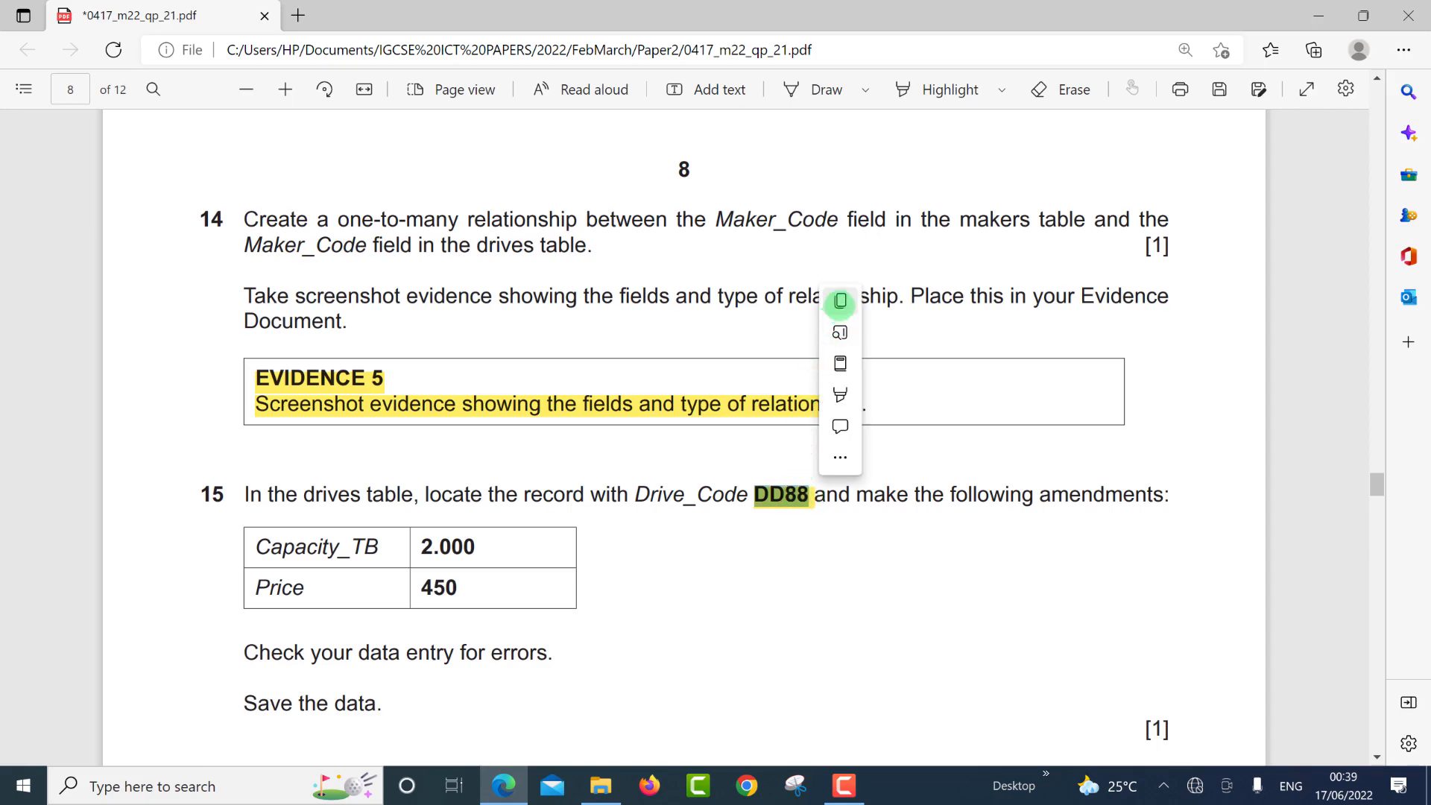
click(841, 302)
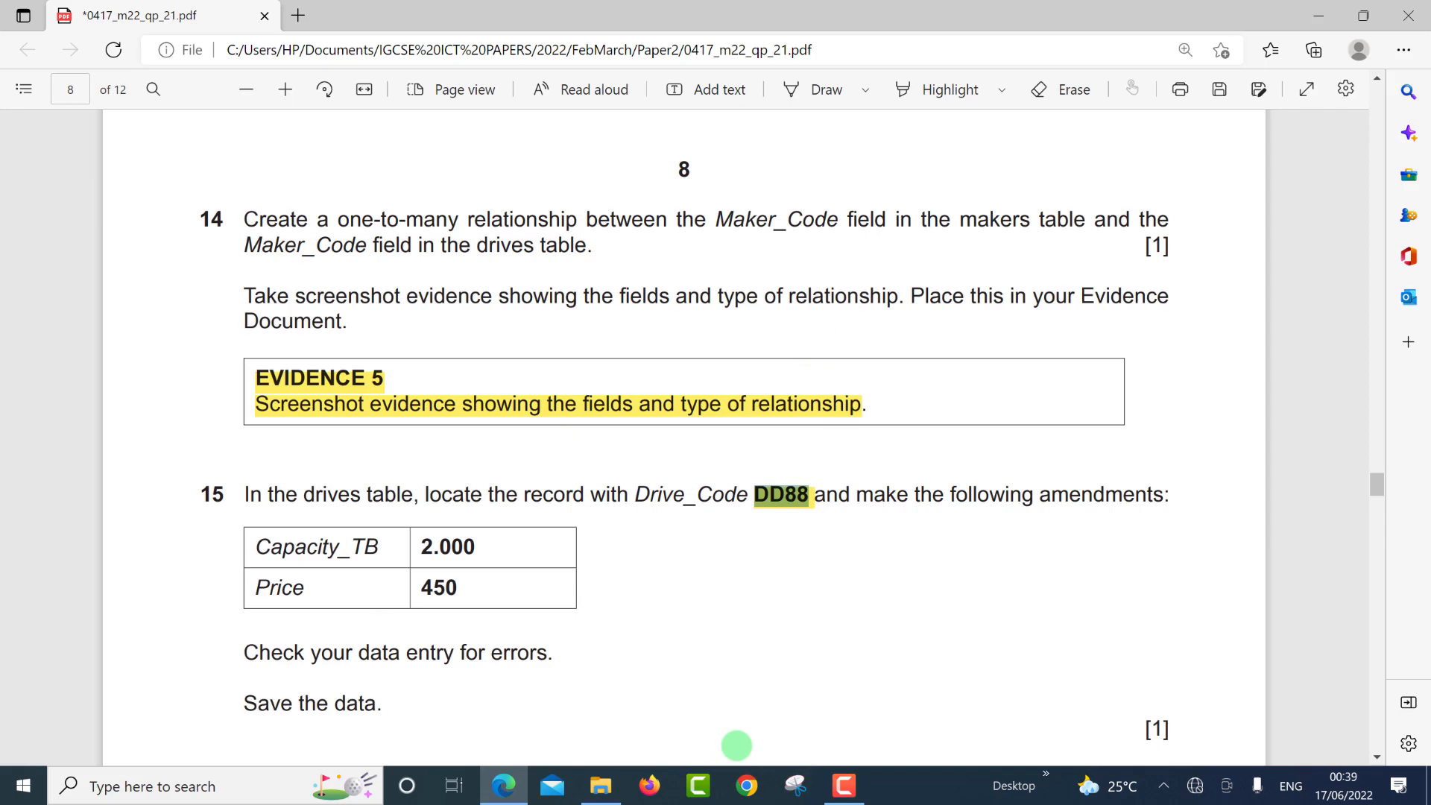
key(alt+Tab)
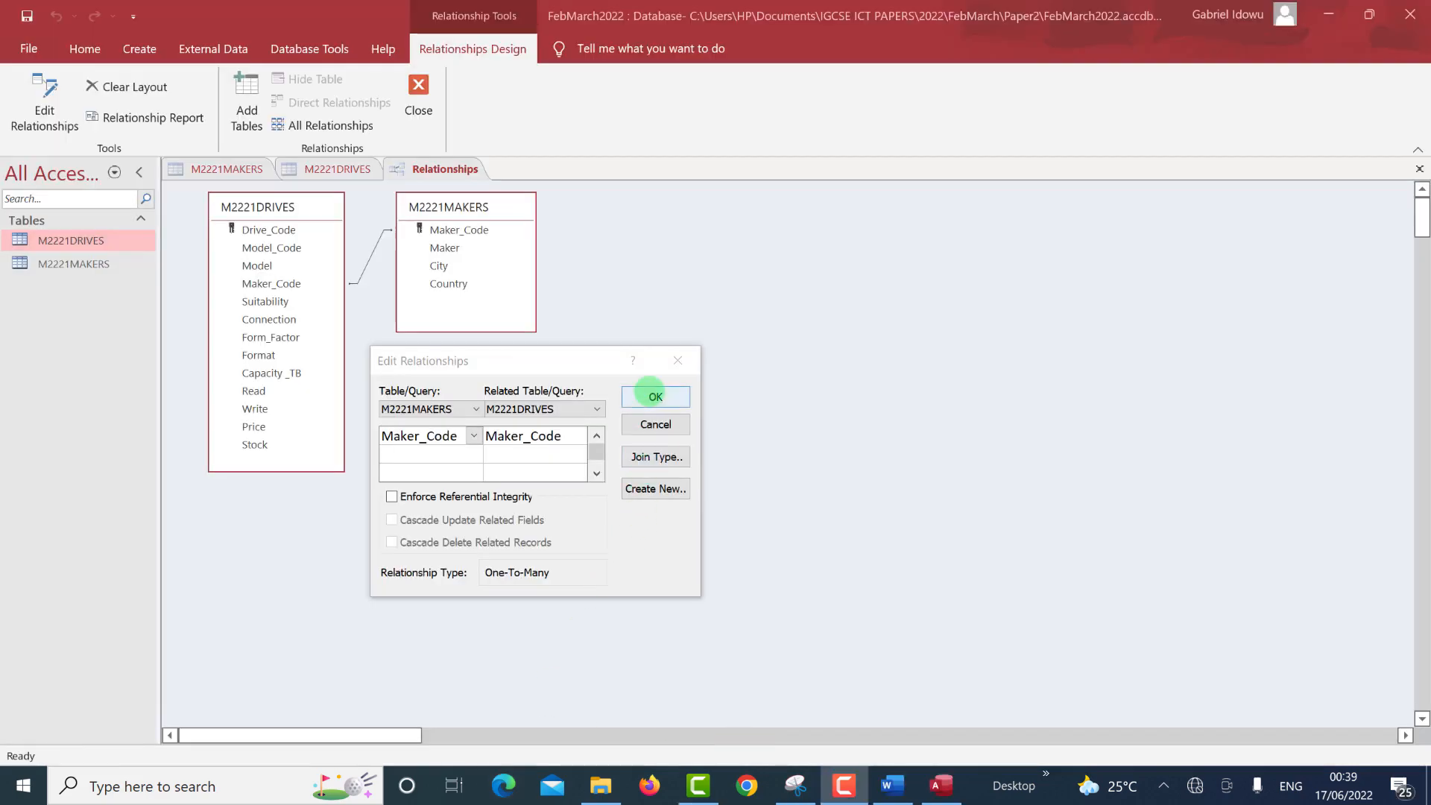
Close the relationship details and the Relationships window, saving the layout.
click(653, 395)
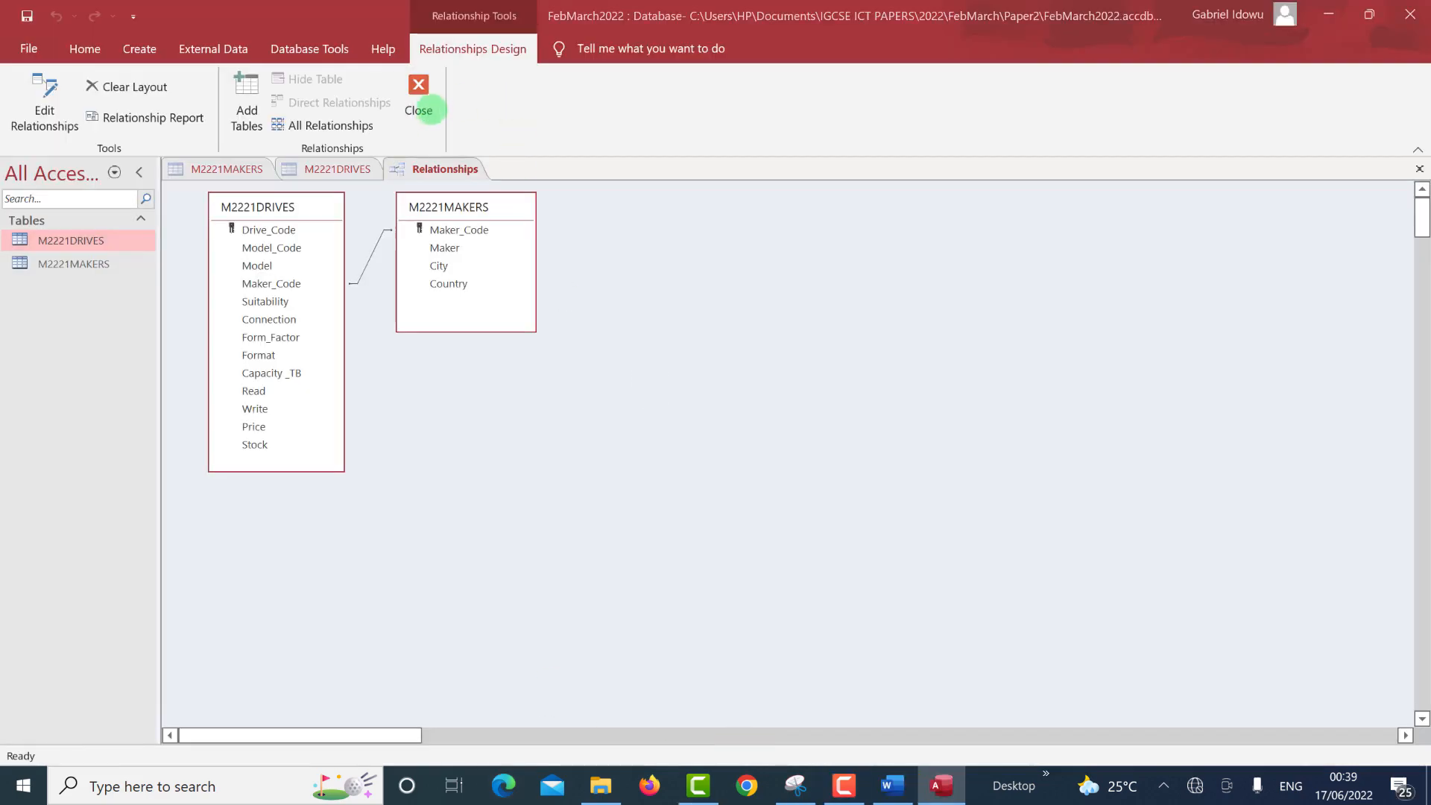
click(429, 110)
click(648, 448)
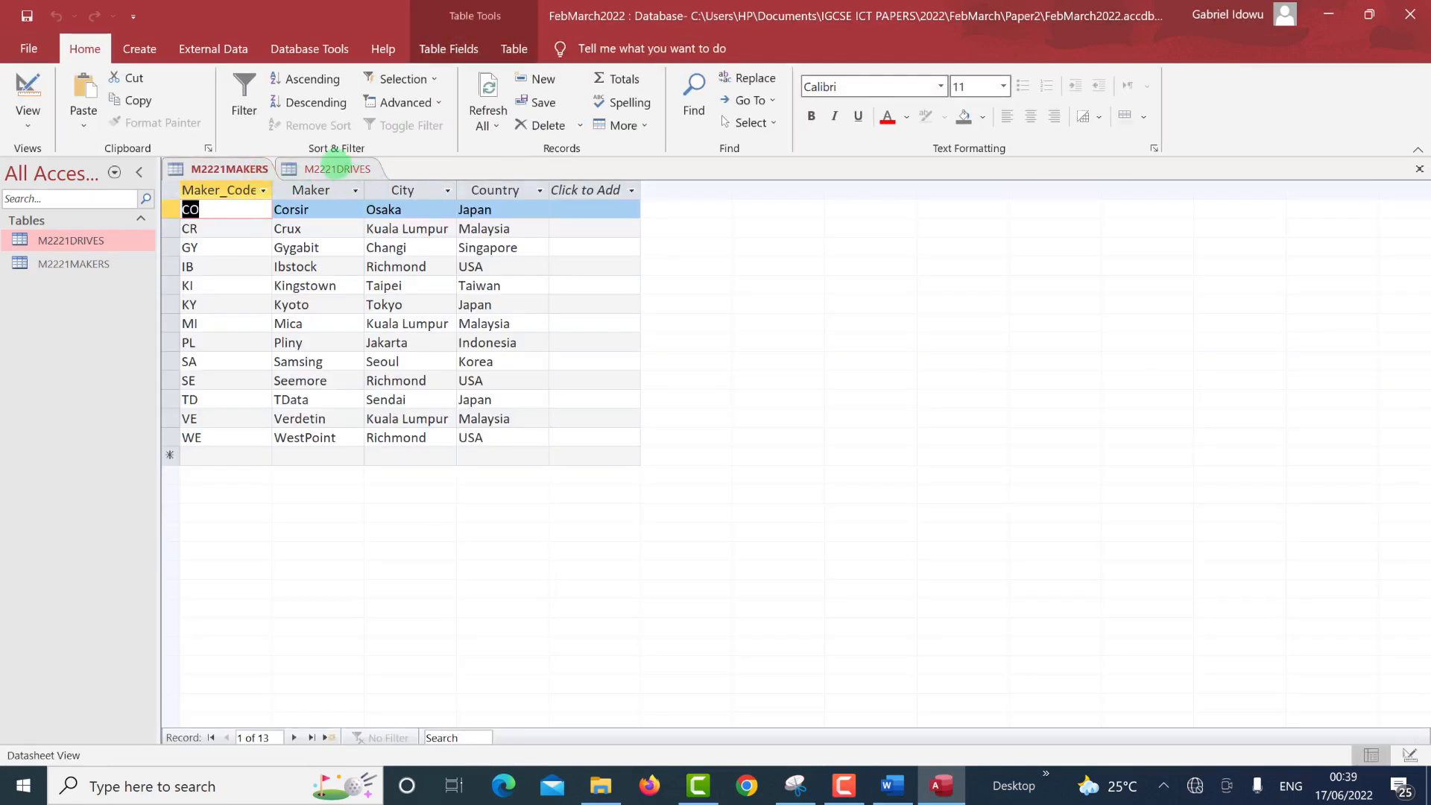
Find record DD88 in the M2221DRIVES datasheet using the Search box.
click(335, 164)
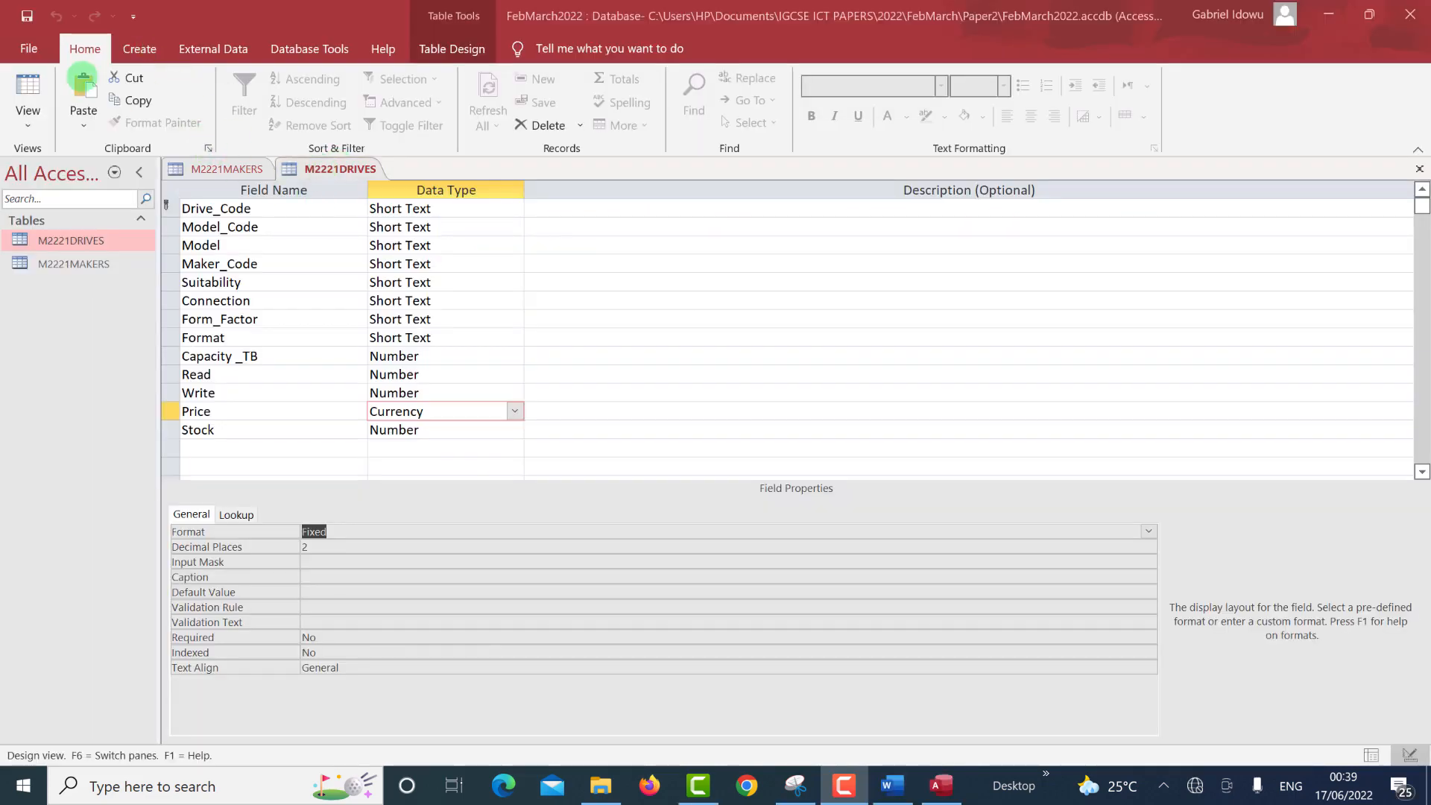
click(28, 91)
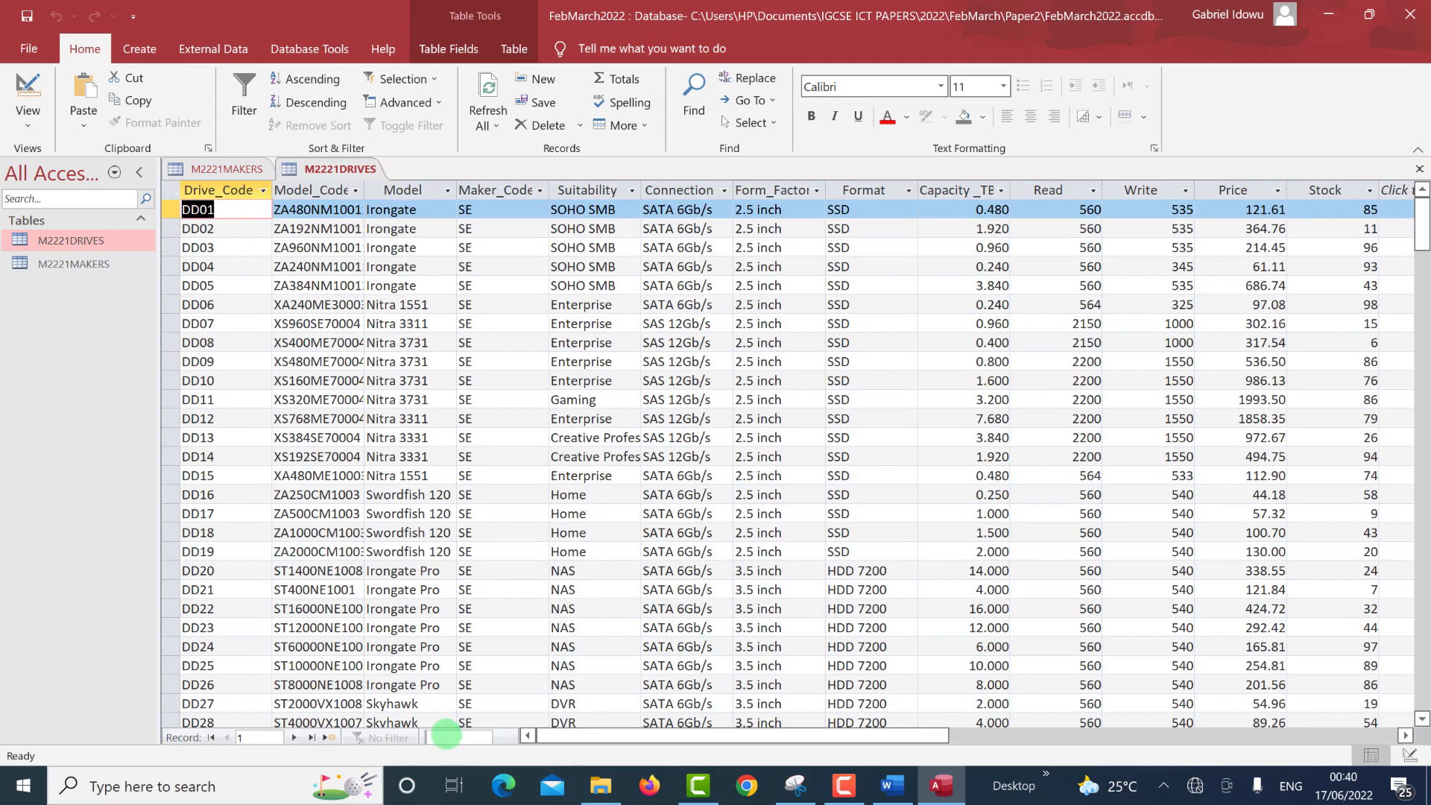
click(446, 735)
text(DD88)
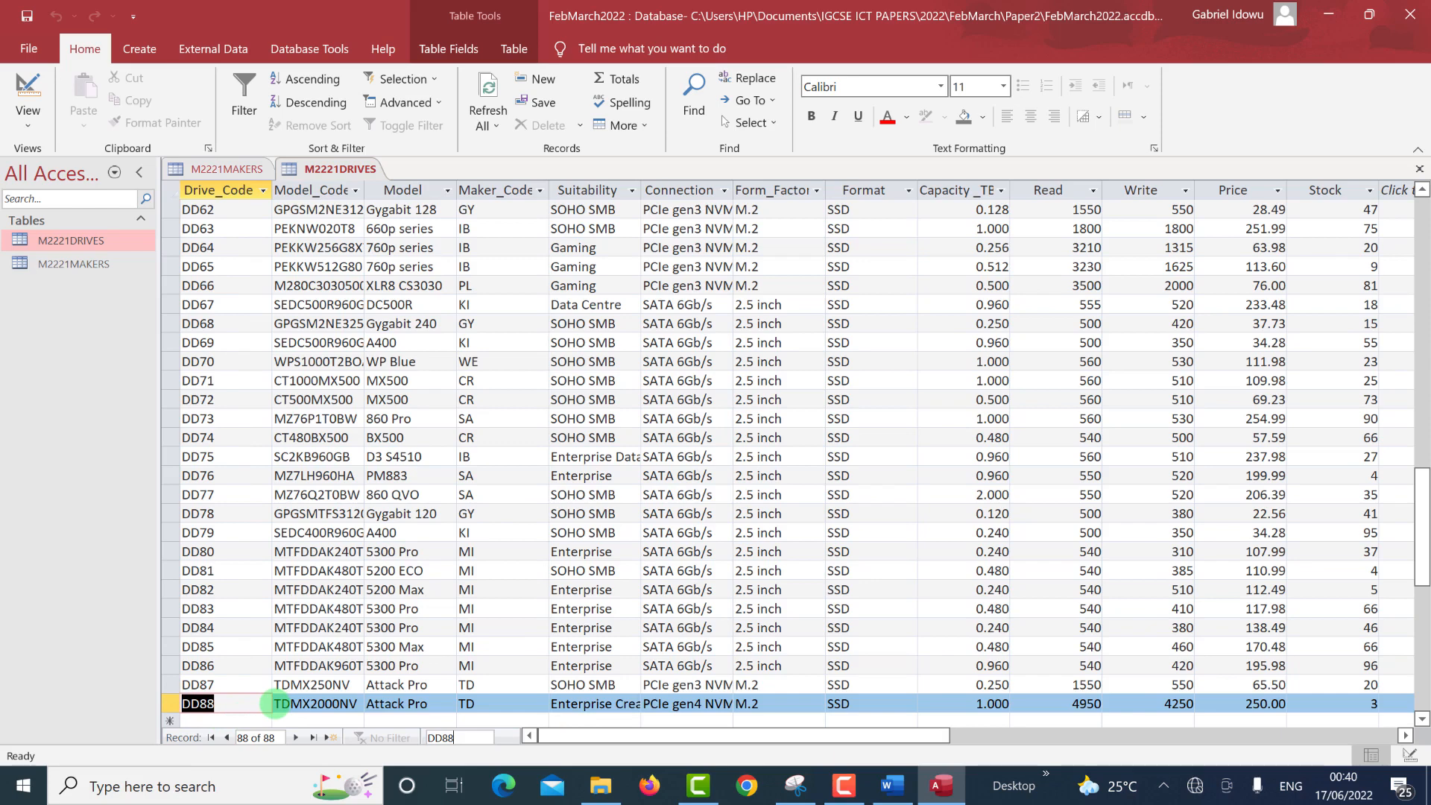
key(alt+Tab)
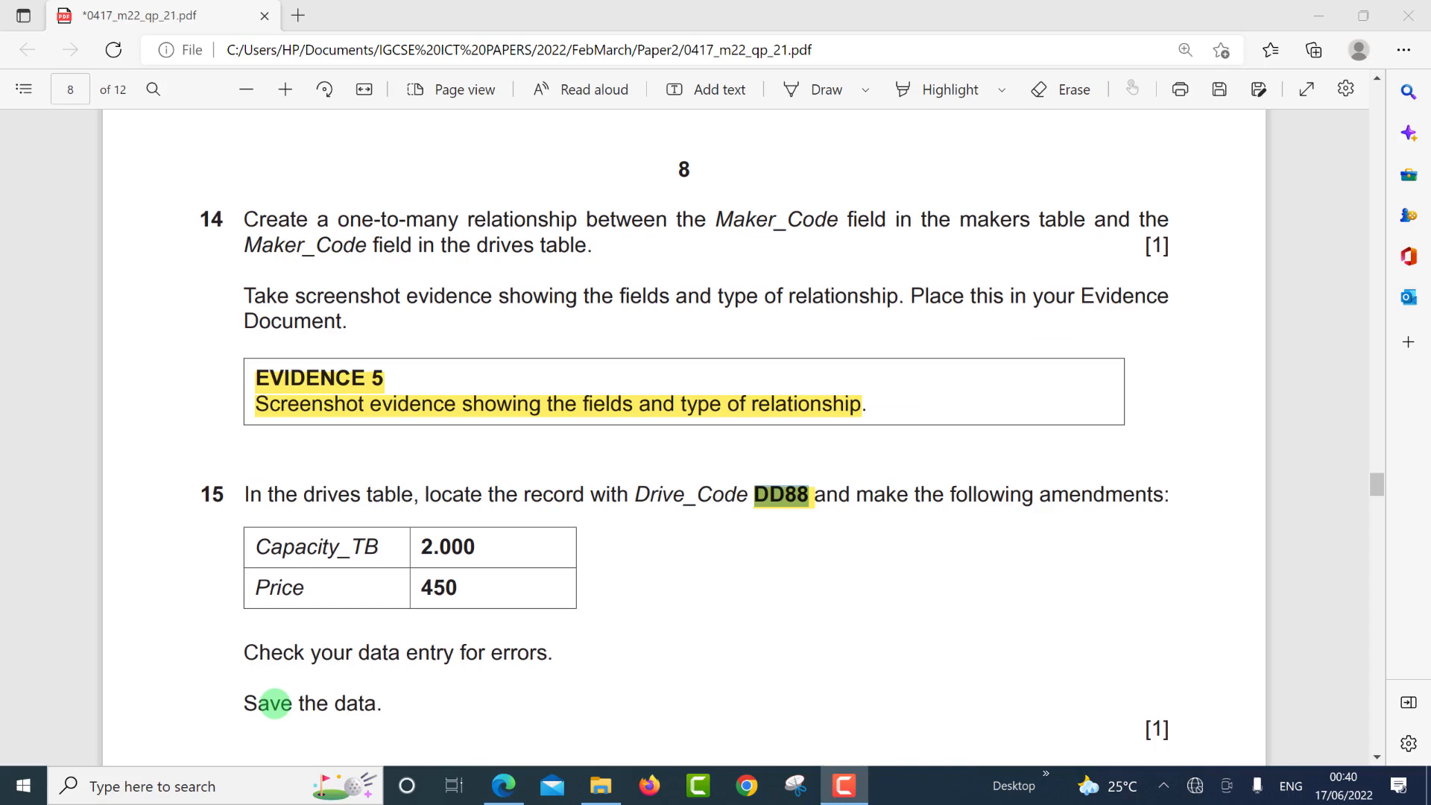
Change record DD88's Capacity_TB to 2.000 and its Price to 450.00.
key(alt+Tab)
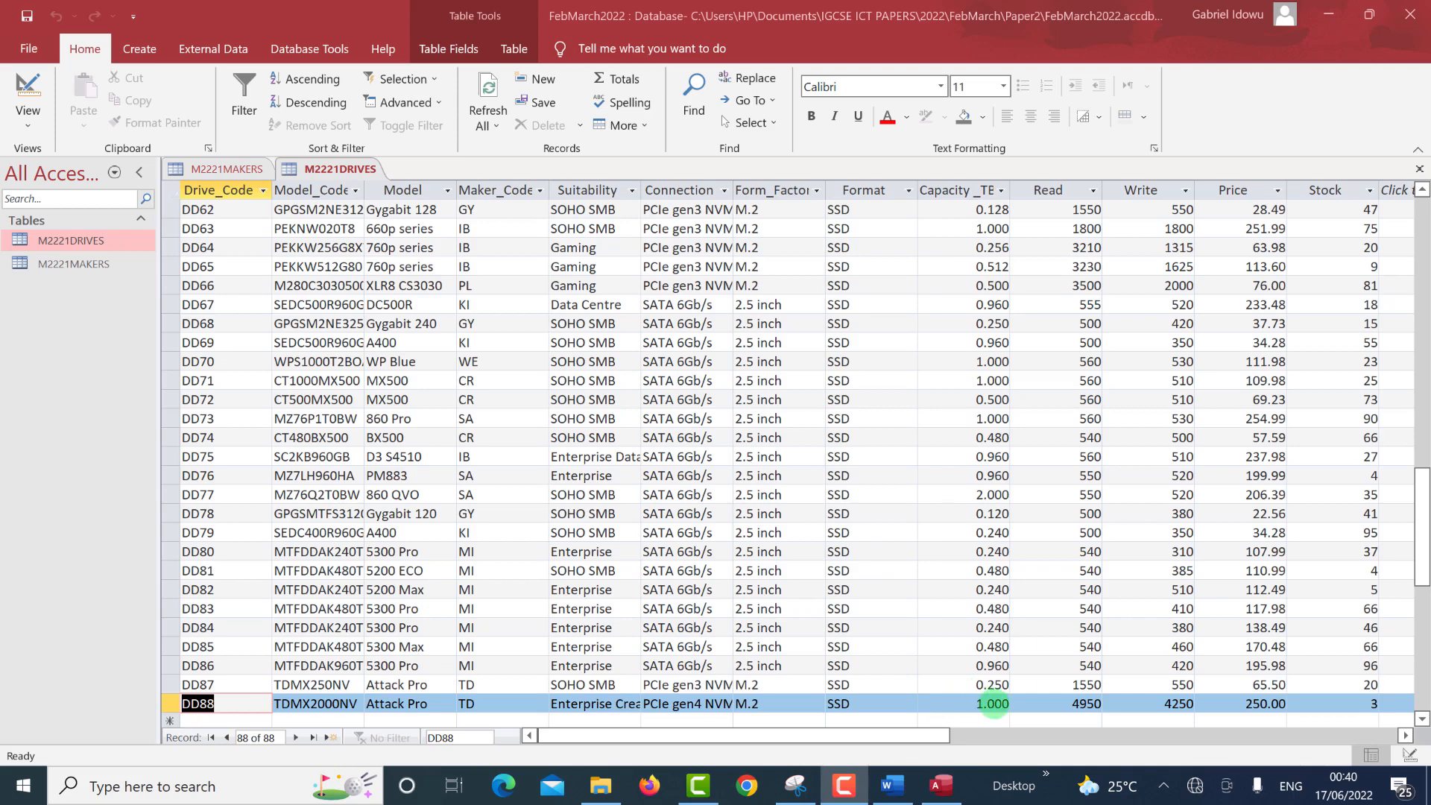
click(993, 703)
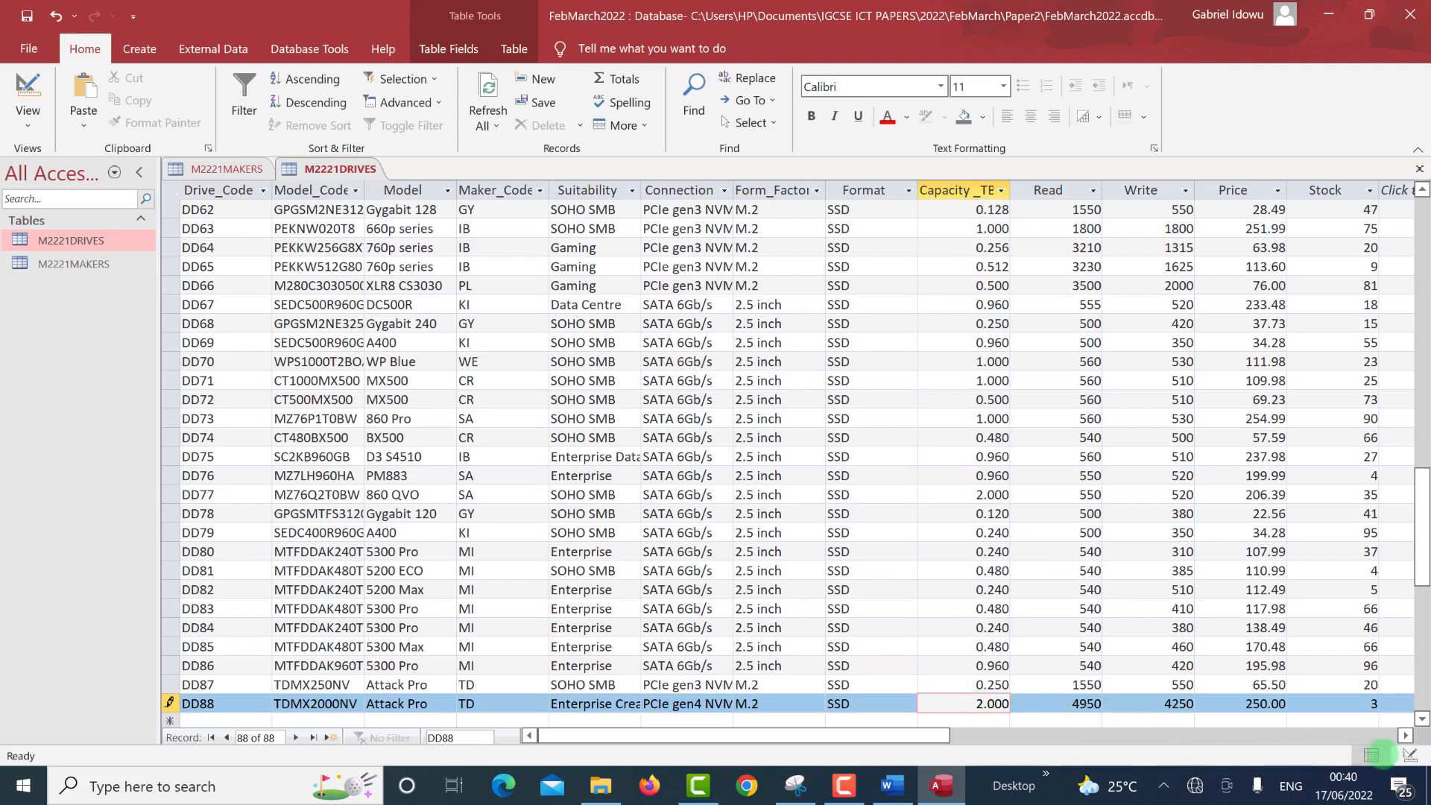
click(1255, 703)
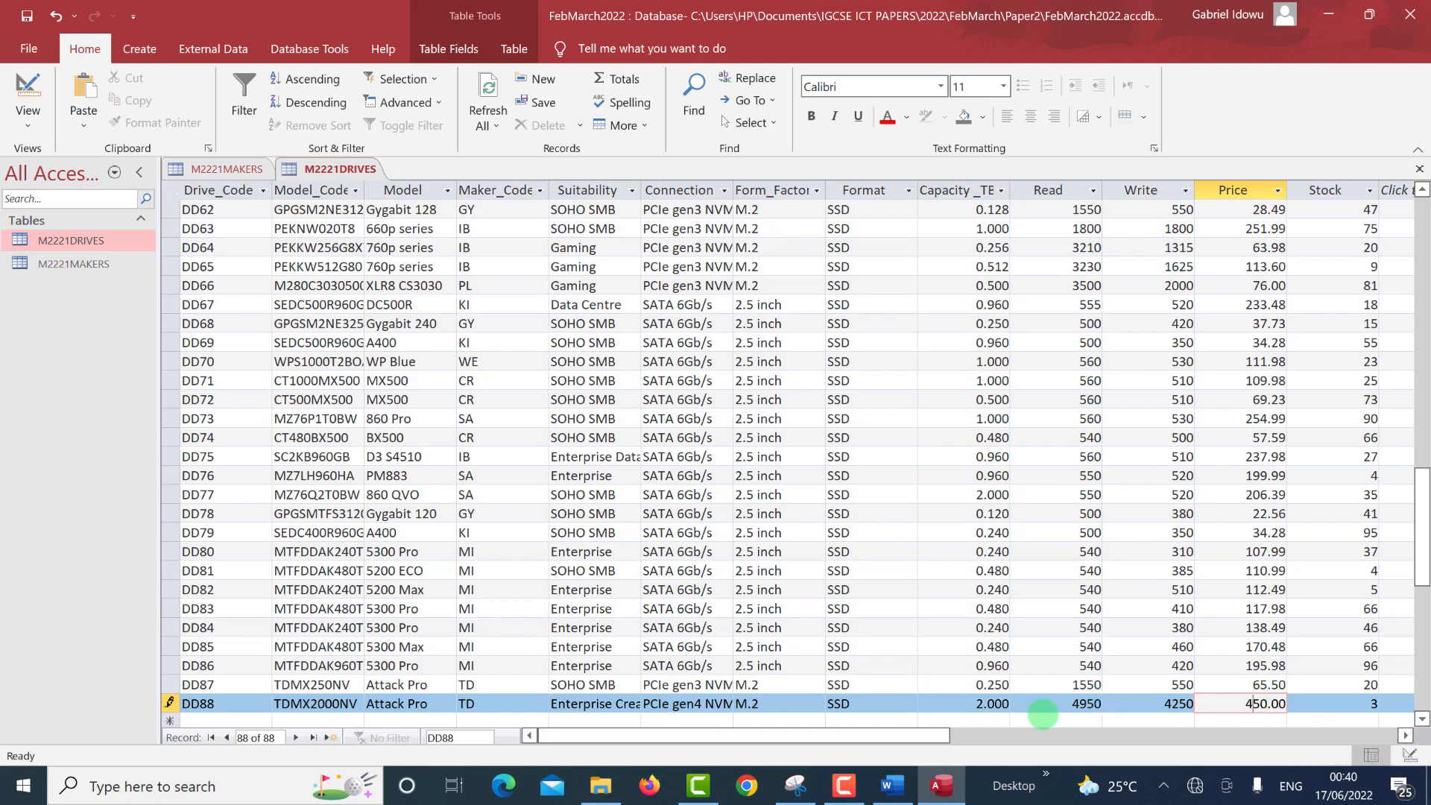
key(alt+Tab)
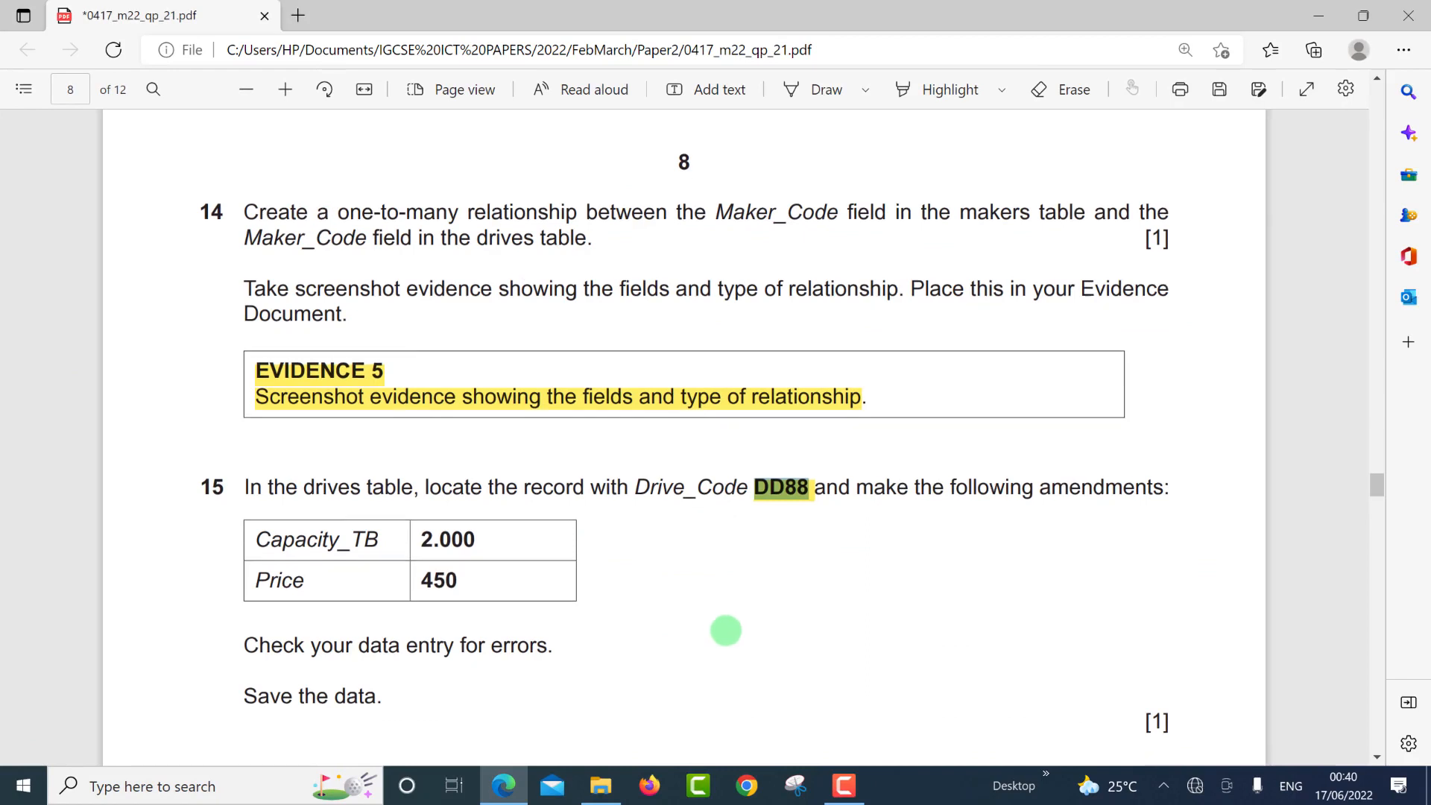
Check question 16 in the exam paper, then save the amended M2221DRIVES table.
scroll(720, 625, down, 3)
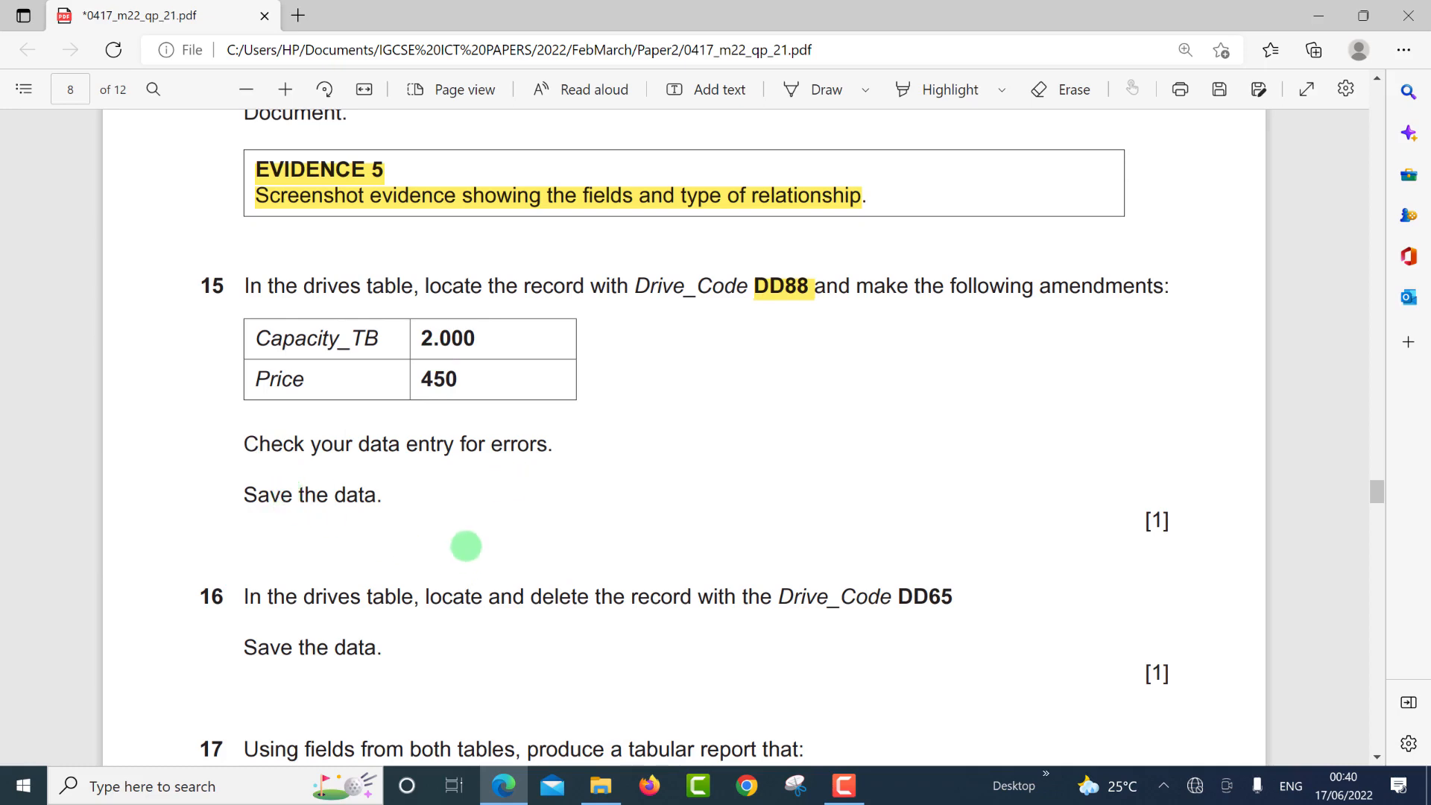
key(alt+Tab)
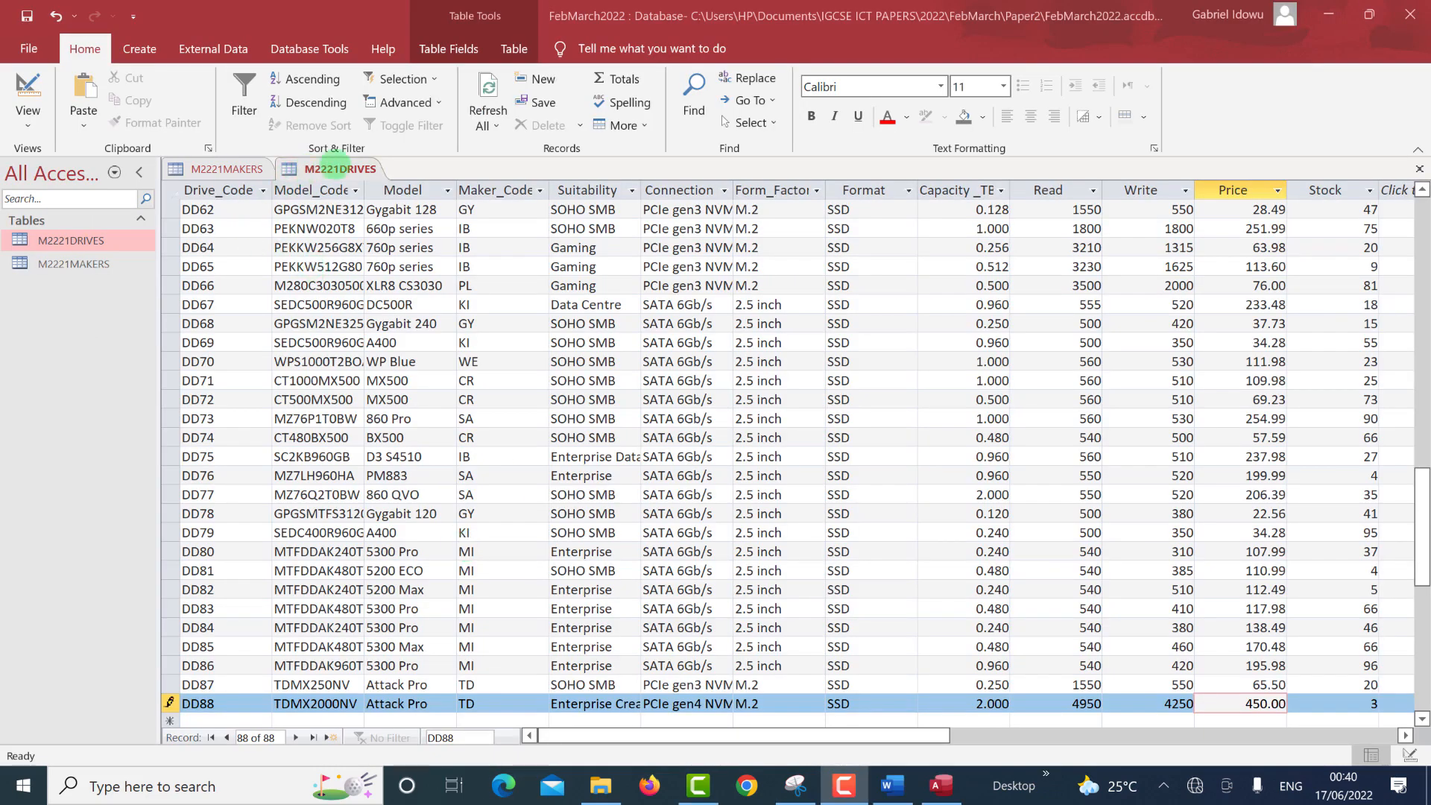
right_click(339, 164)
click(355, 170)
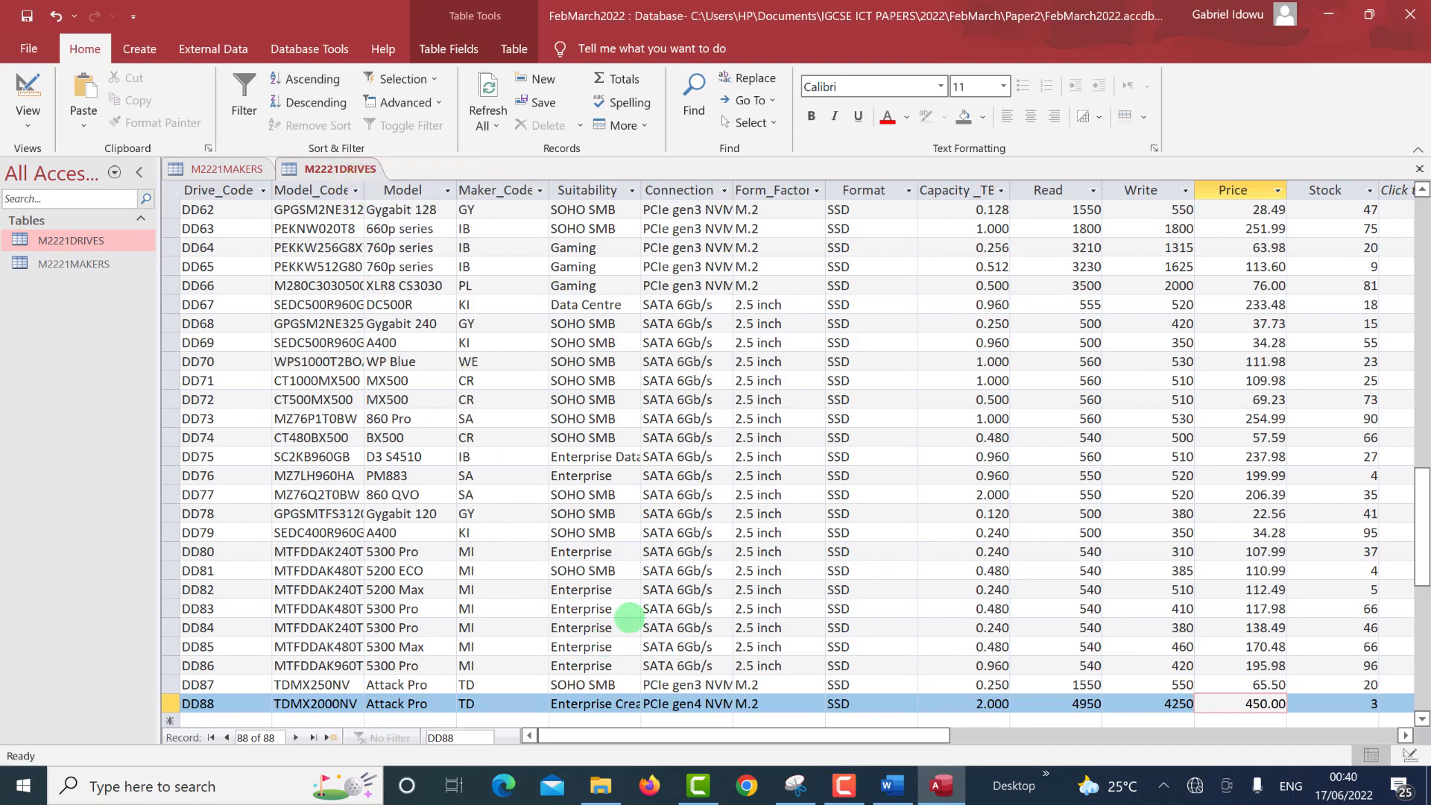
Copy the drive code DD65 from question 16 of the exam paper.
key(alt+Tab)
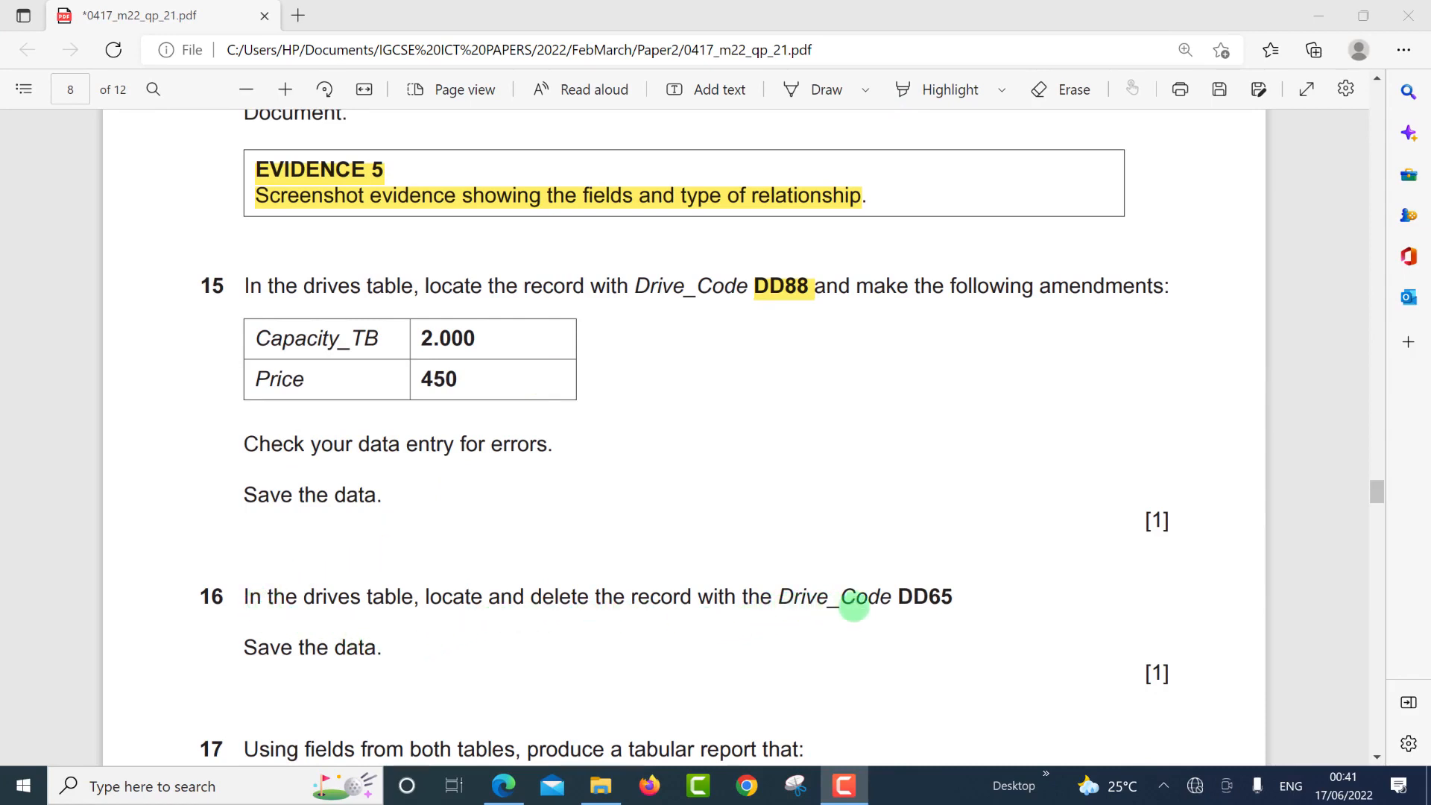
drag(901, 598, 955, 598)
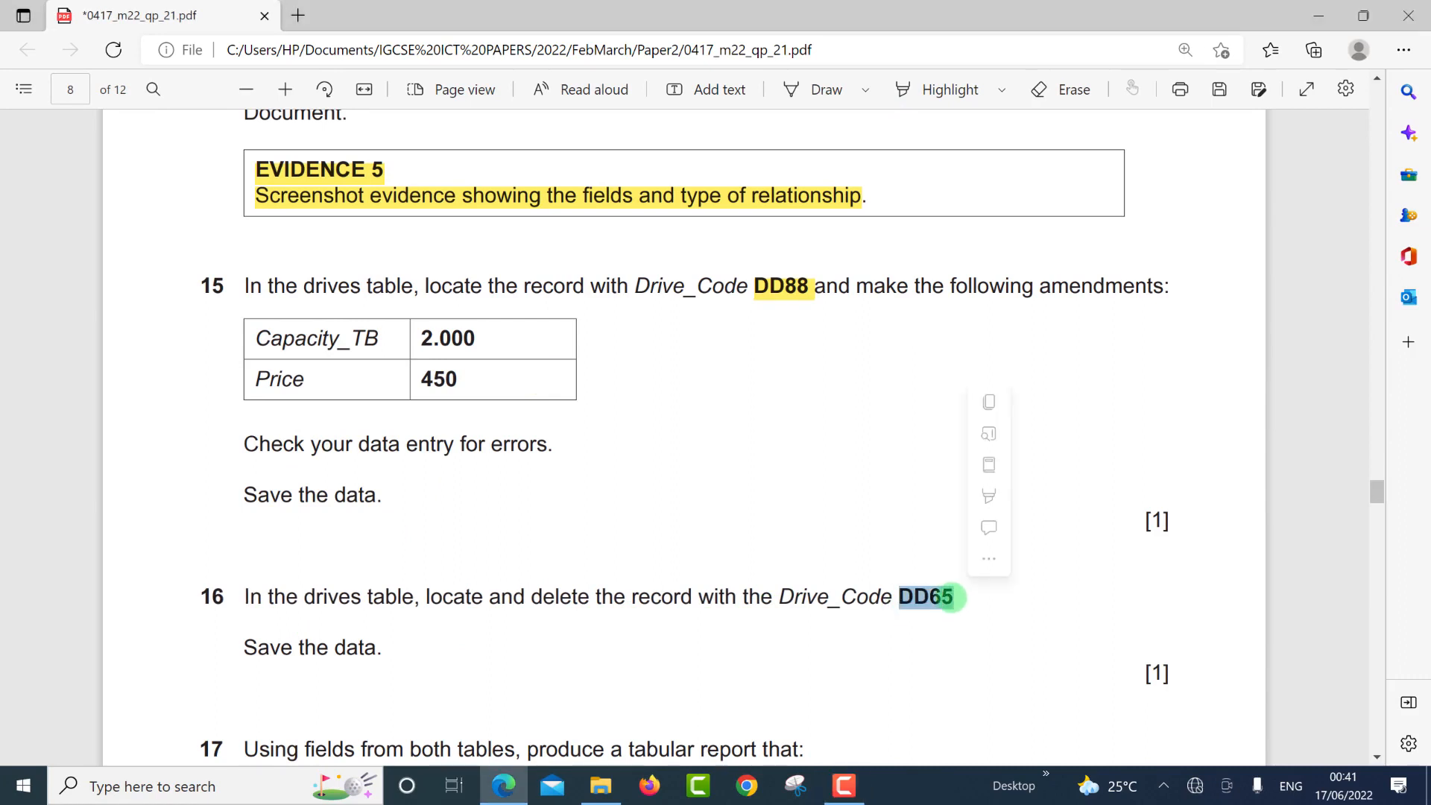
click(989, 406)
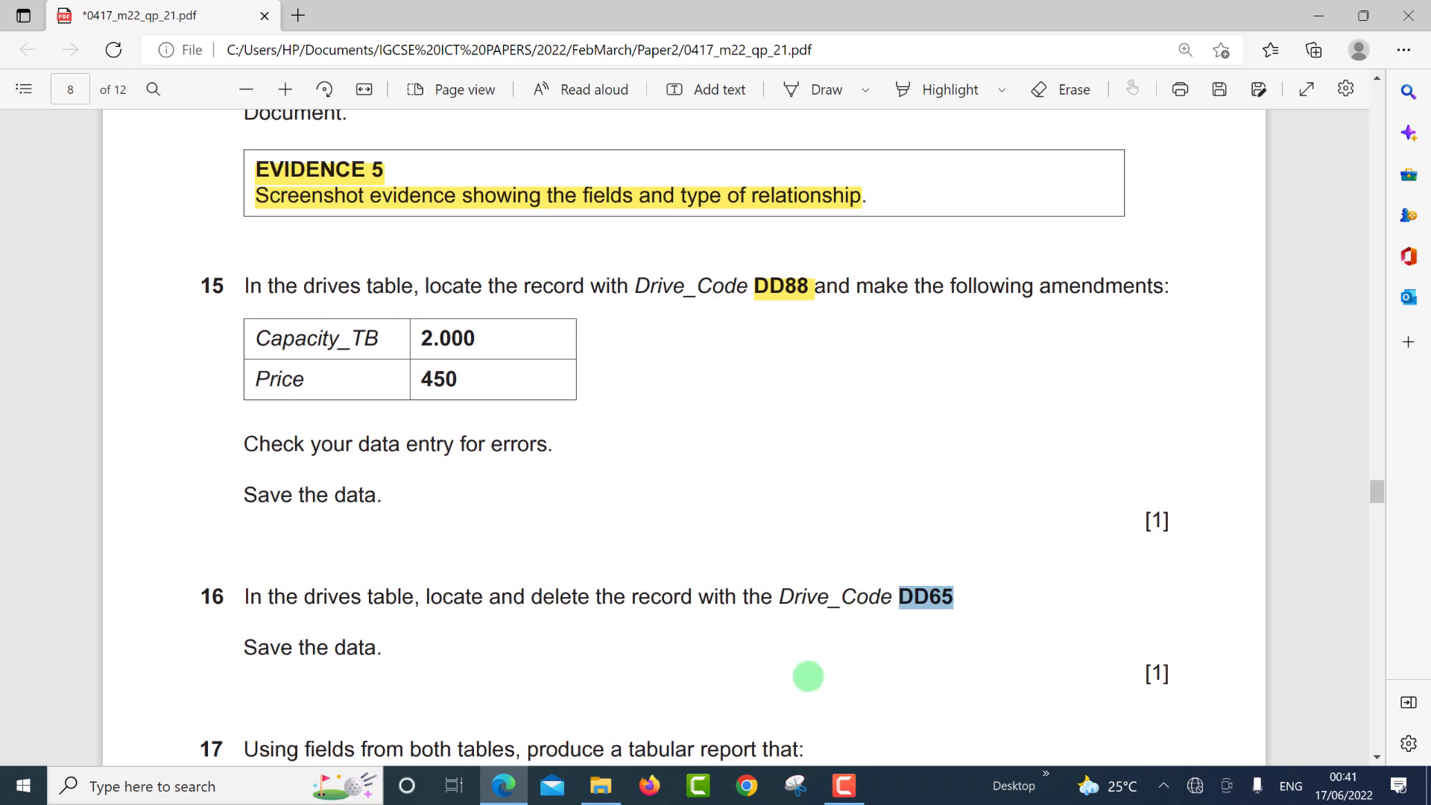
key(alt+Tab)
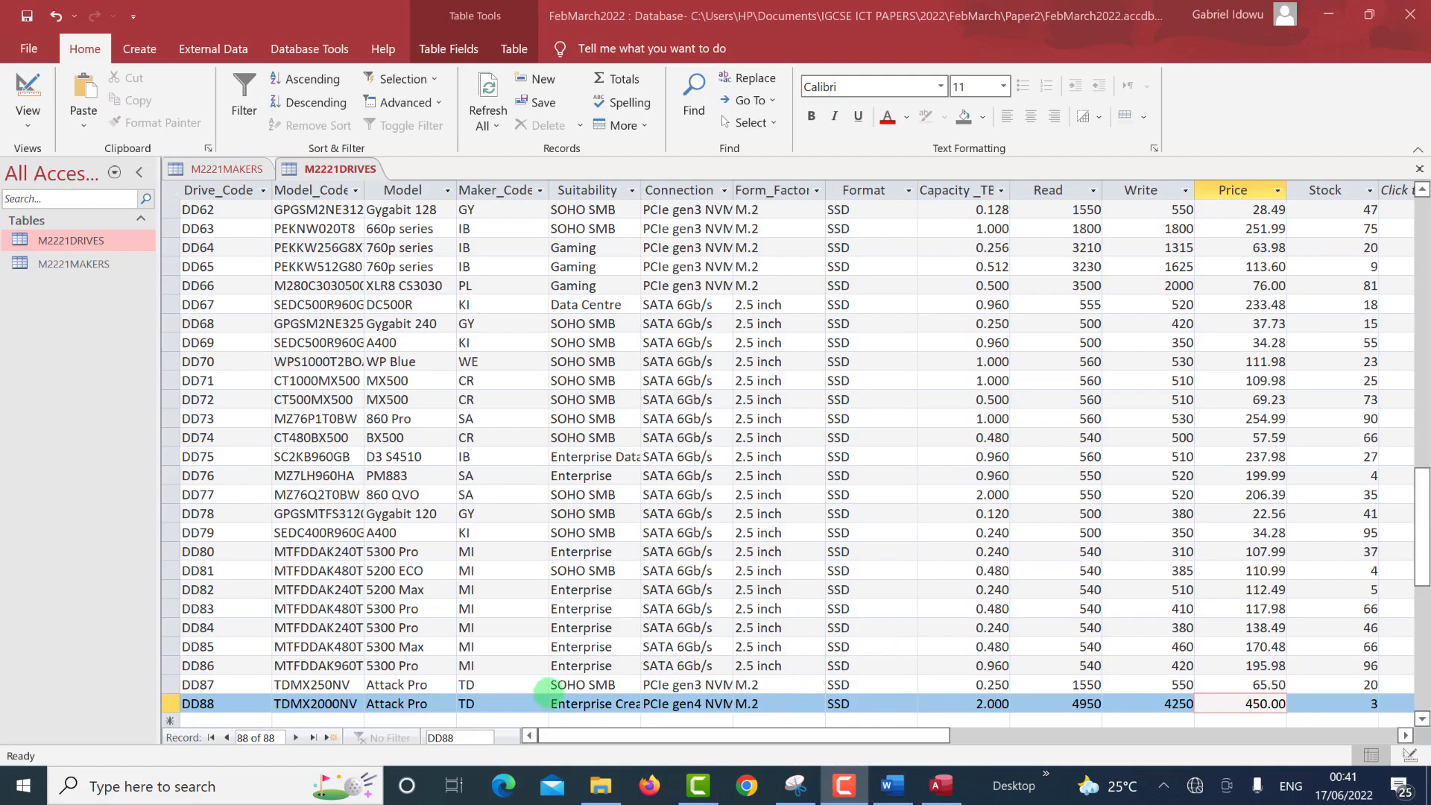
Find record DD65 with the record search box and permanently delete it, leaving 87 records.
click(551, 589)
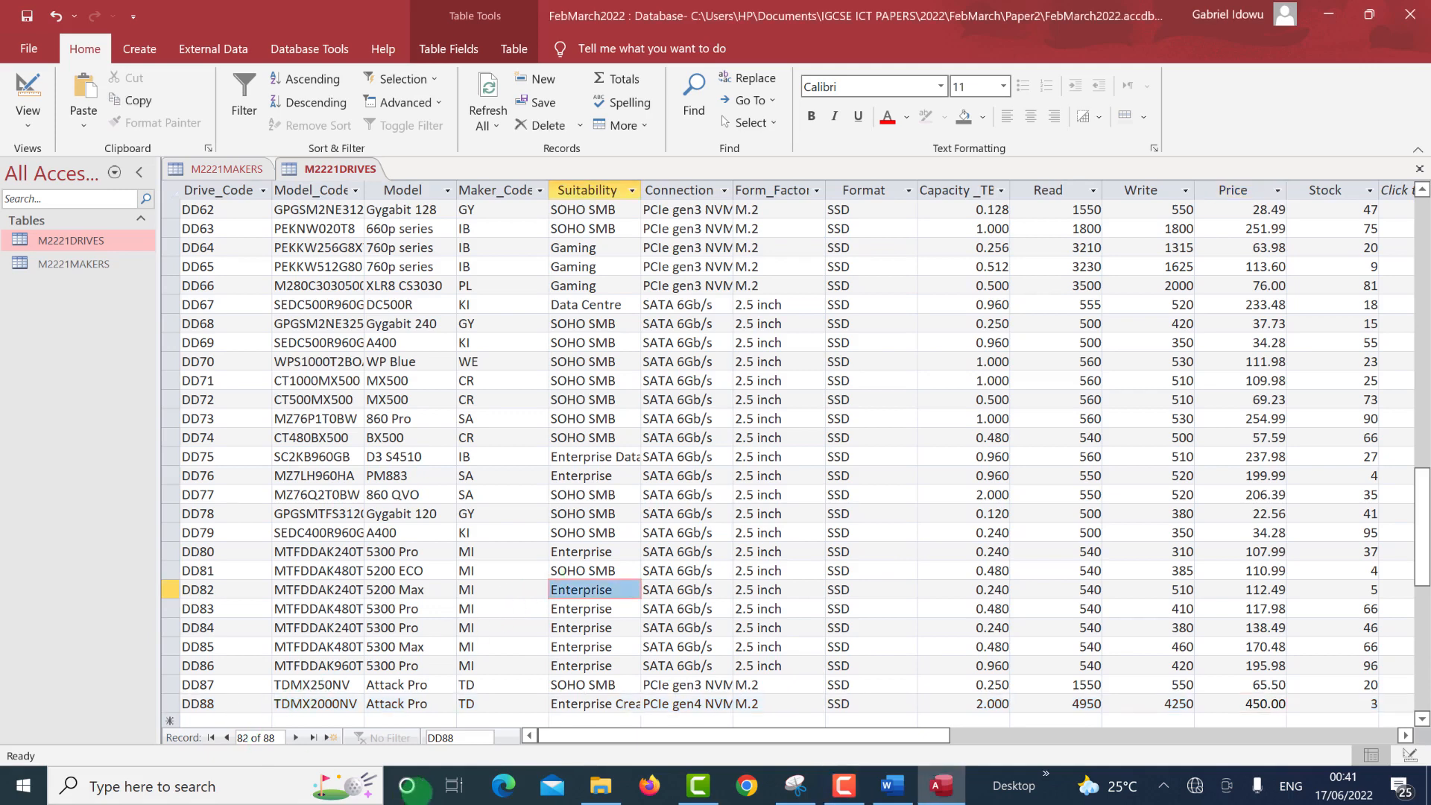
click(468, 738)
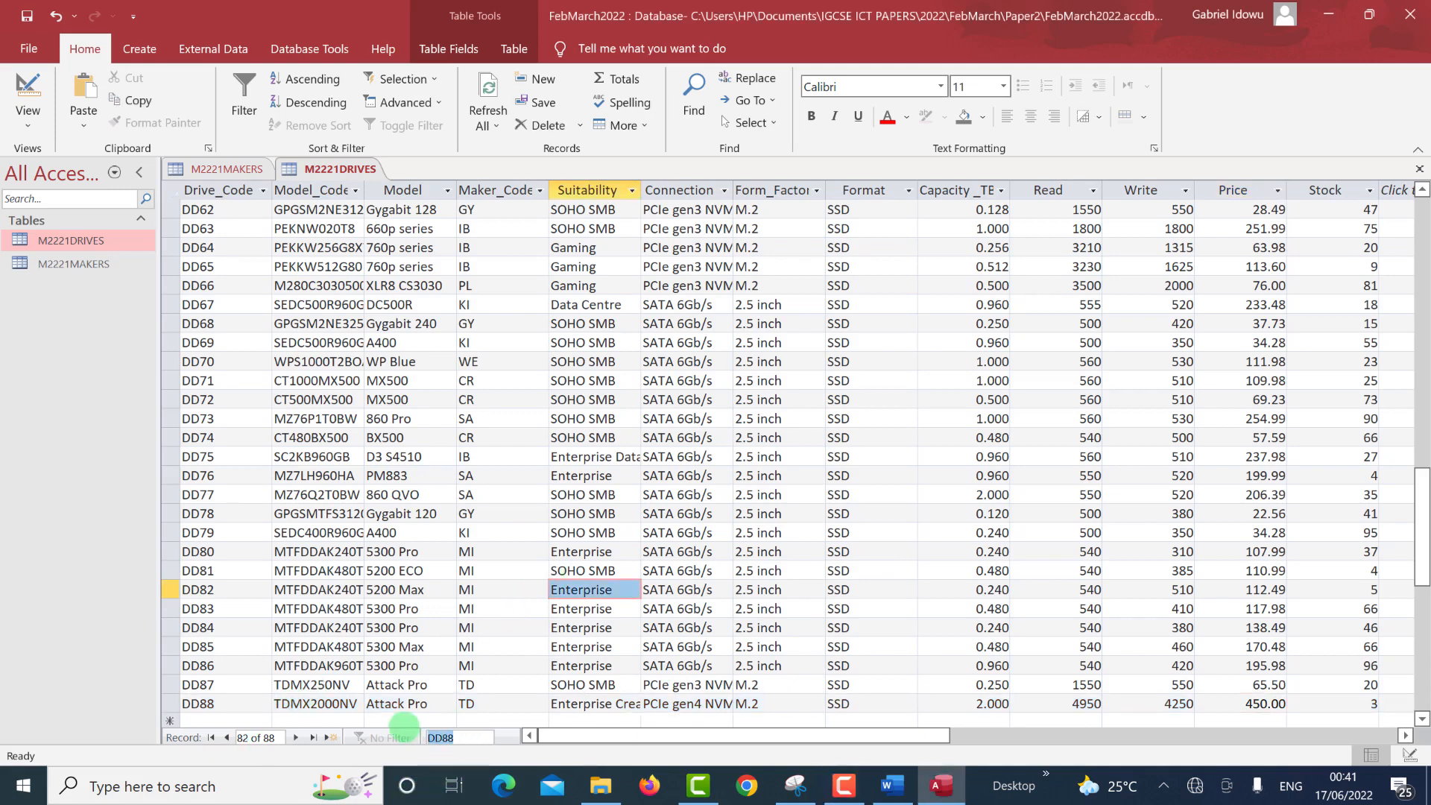
text(DD65)
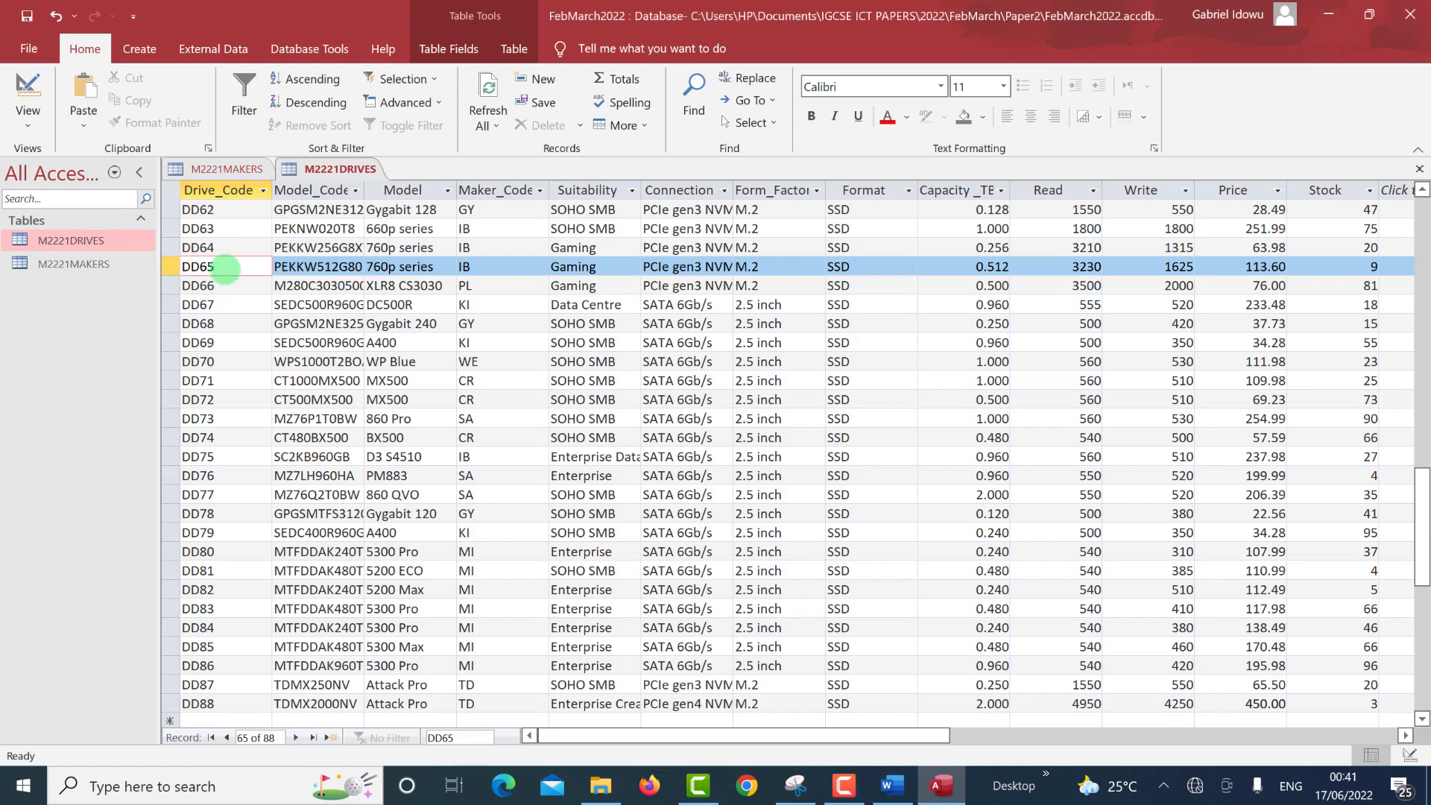
click(225, 267)
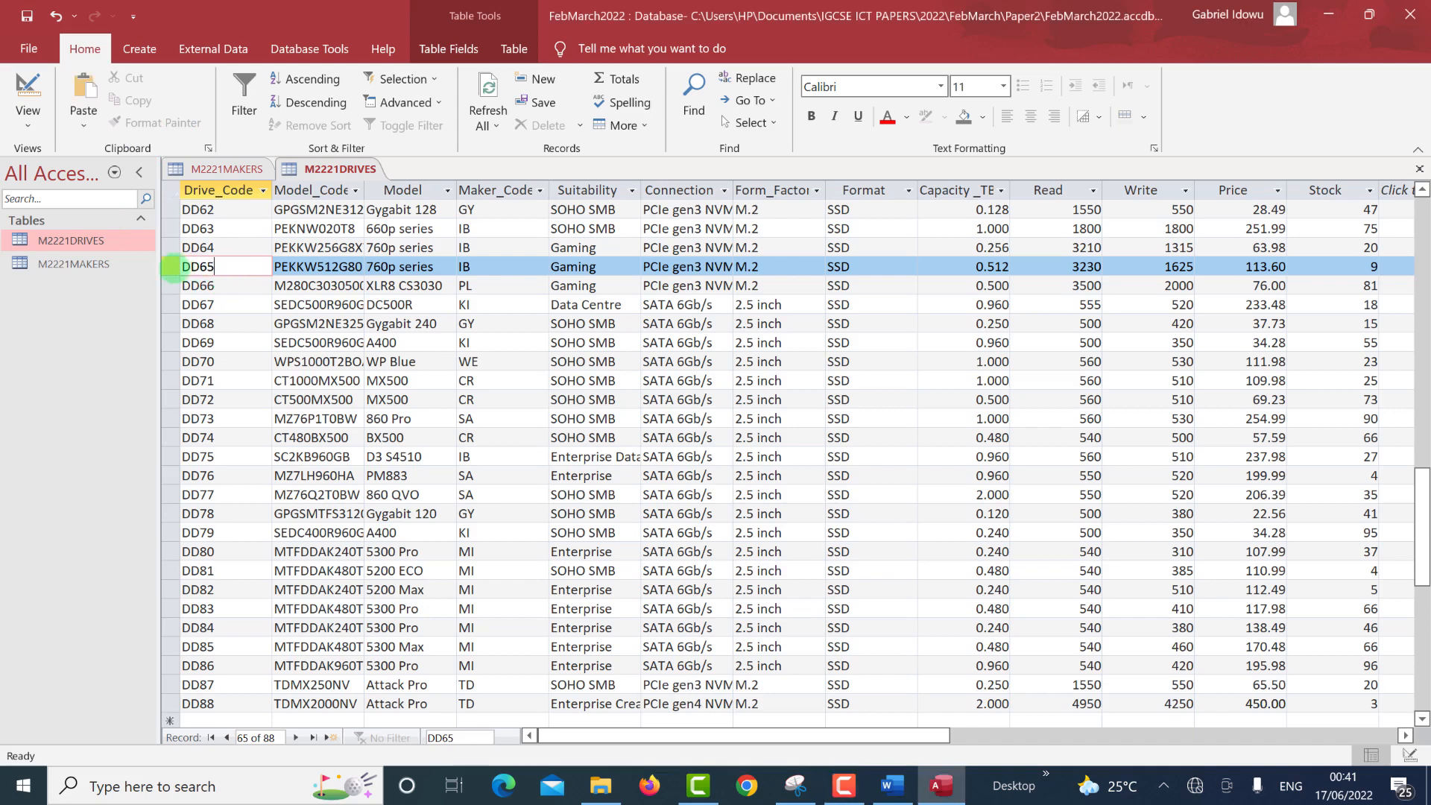
click(169, 267)
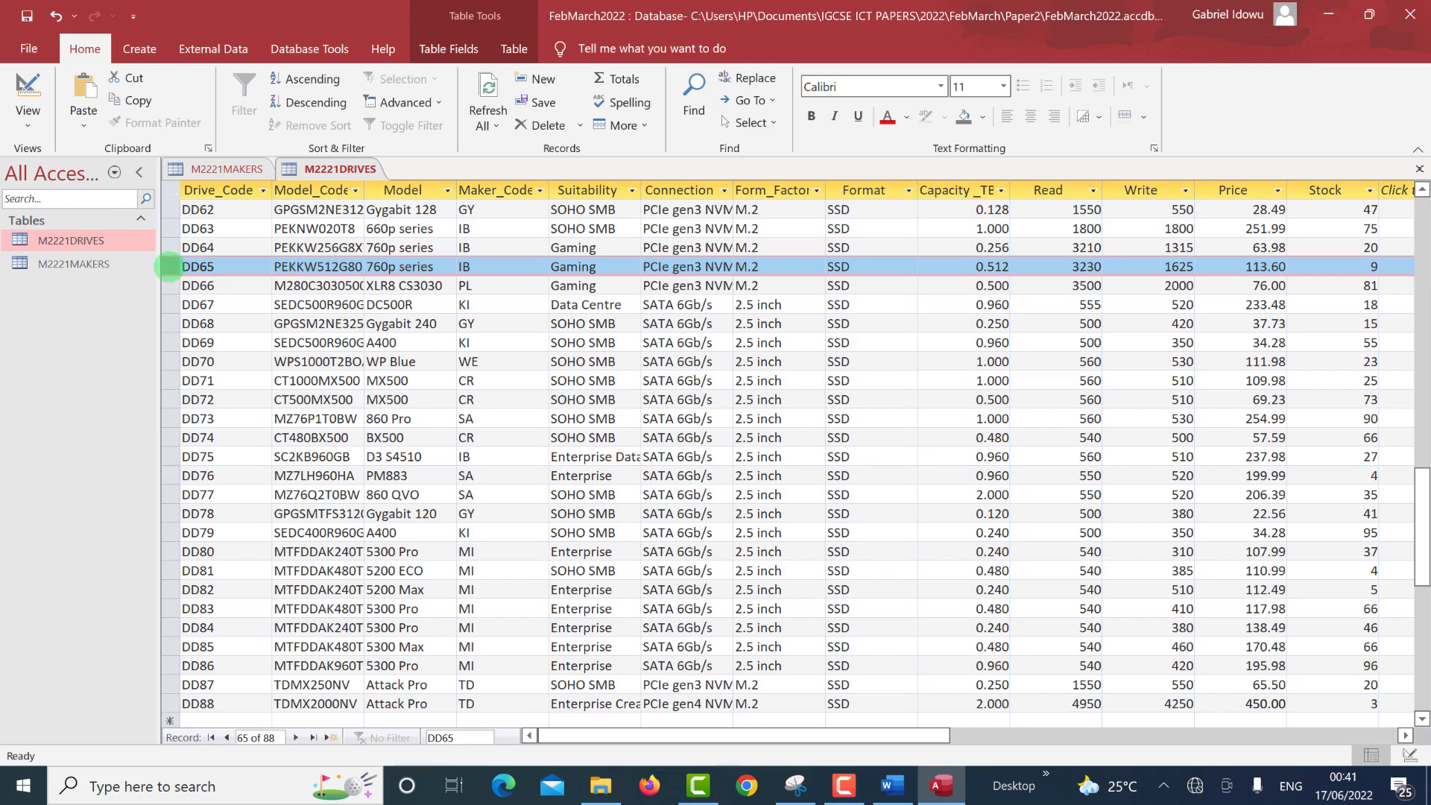
right_click(170, 267)
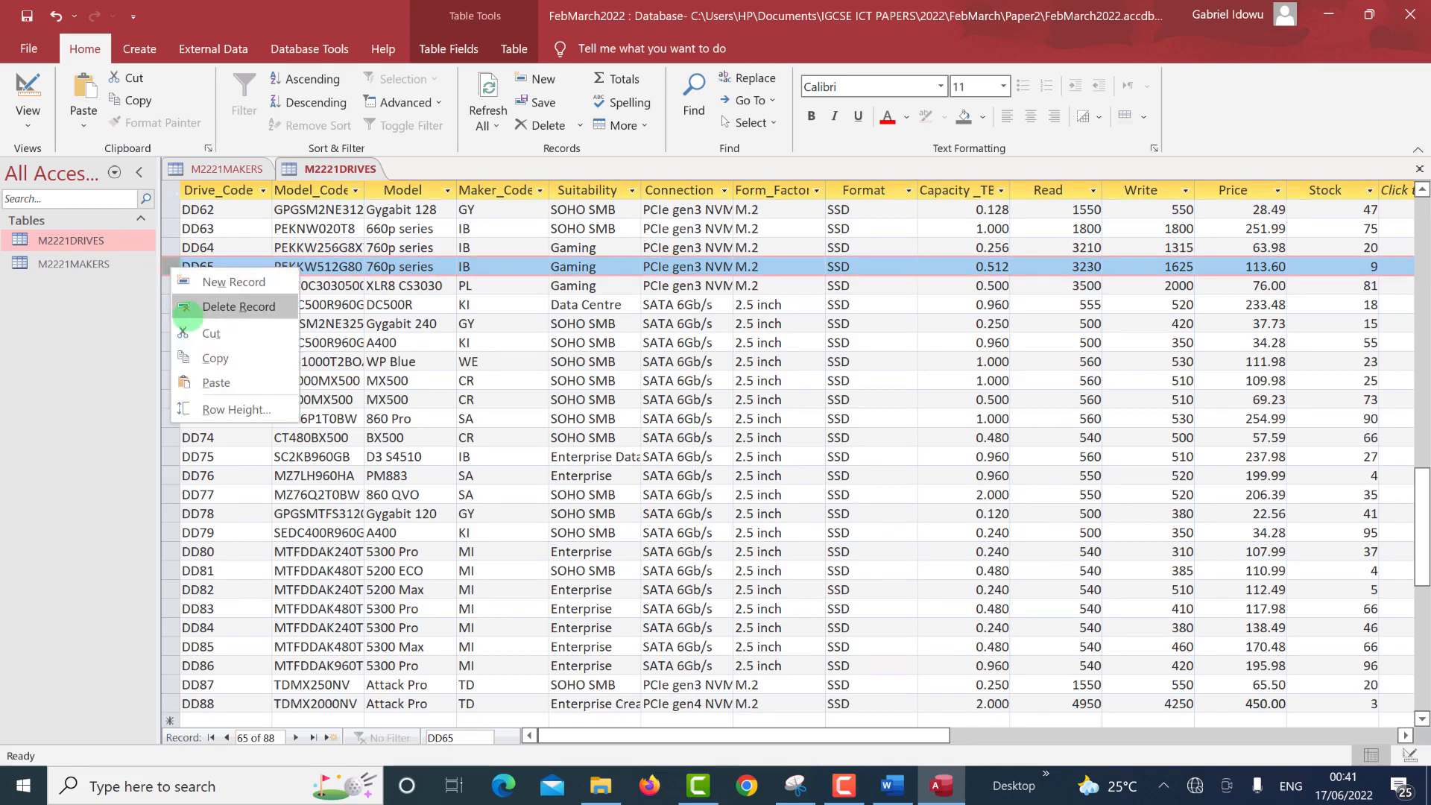
click(196, 306)
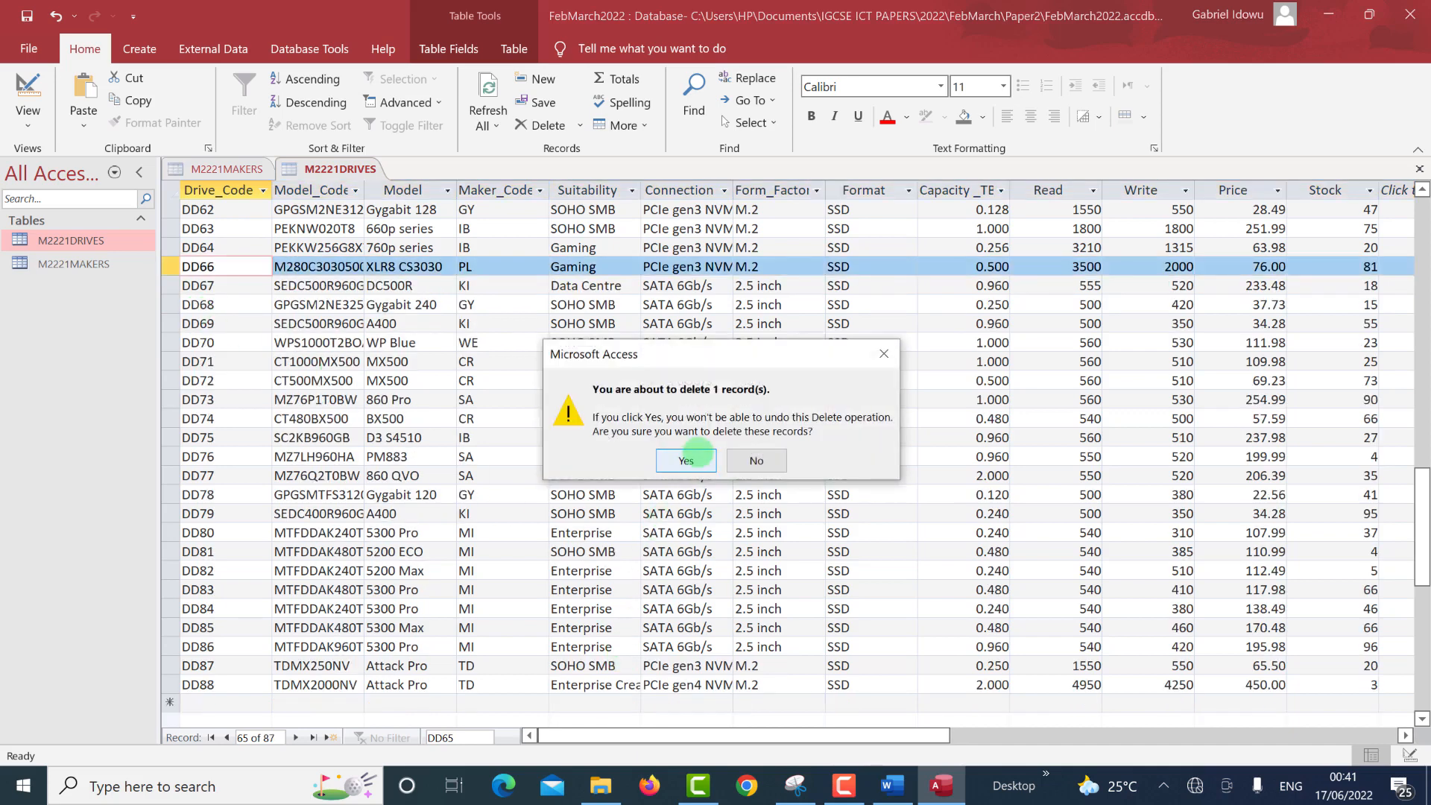
click(685, 460)
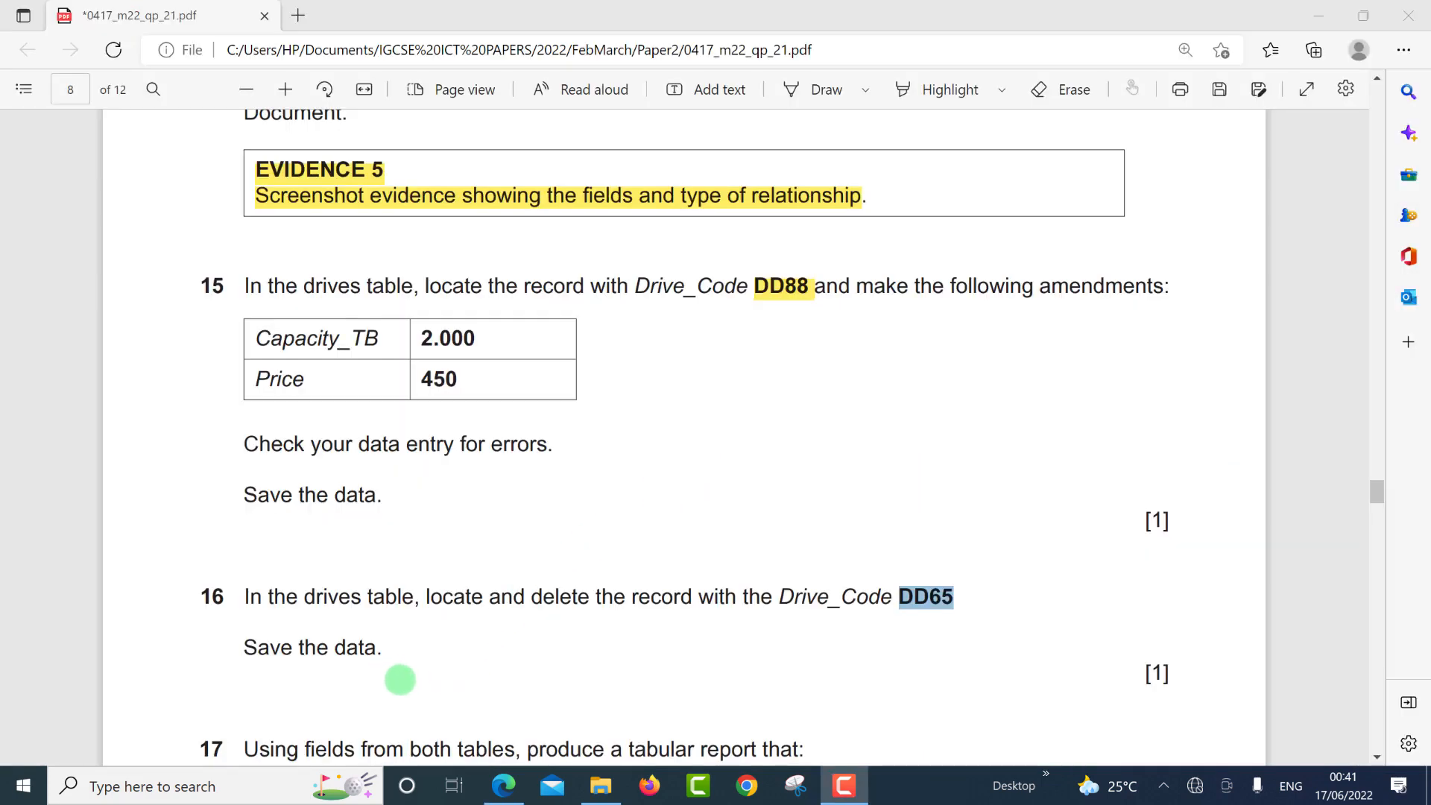
Close both the M2221DRIVES and M2221MAKERS tables using Close All.
scroll(400, 680, down, 4)
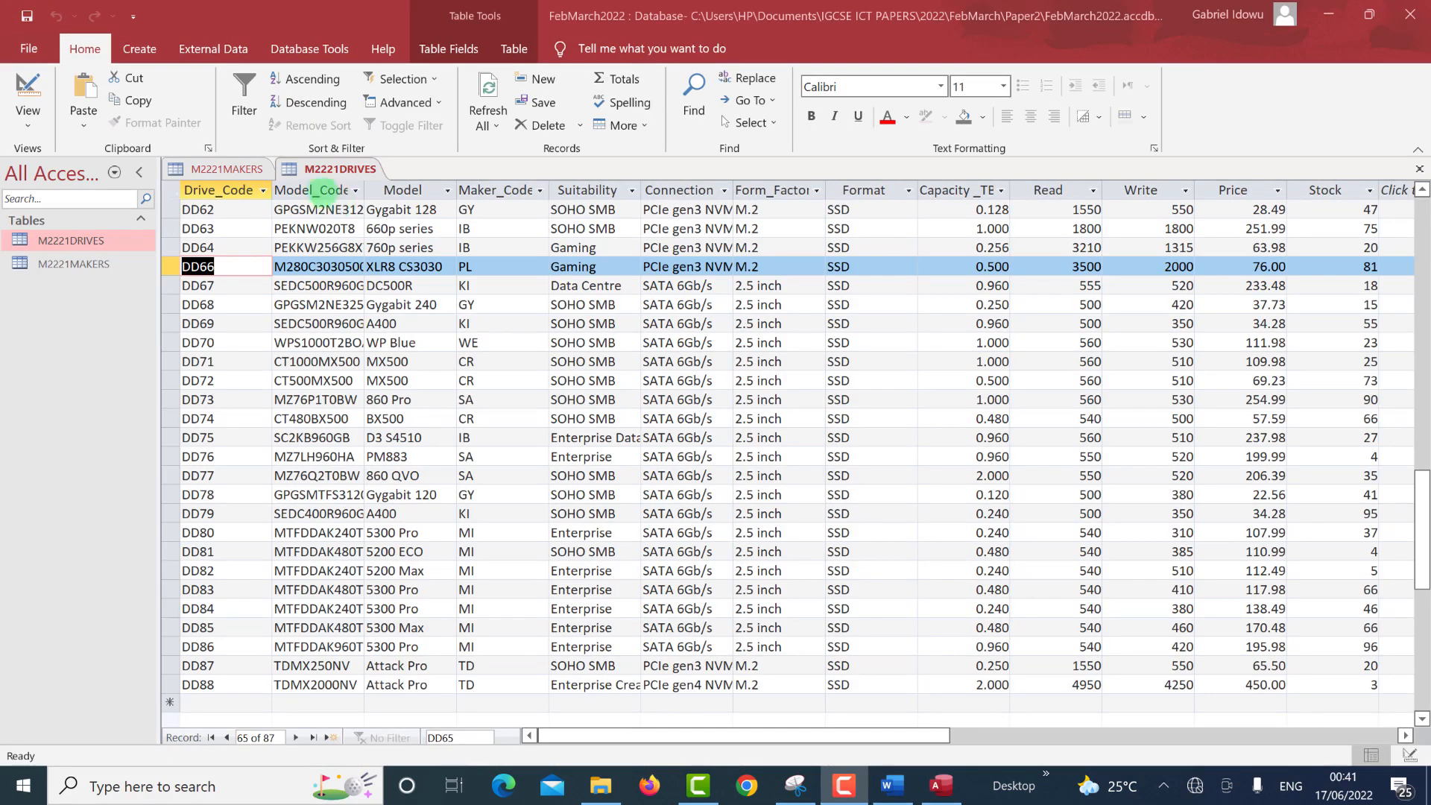
right_click(335, 169)
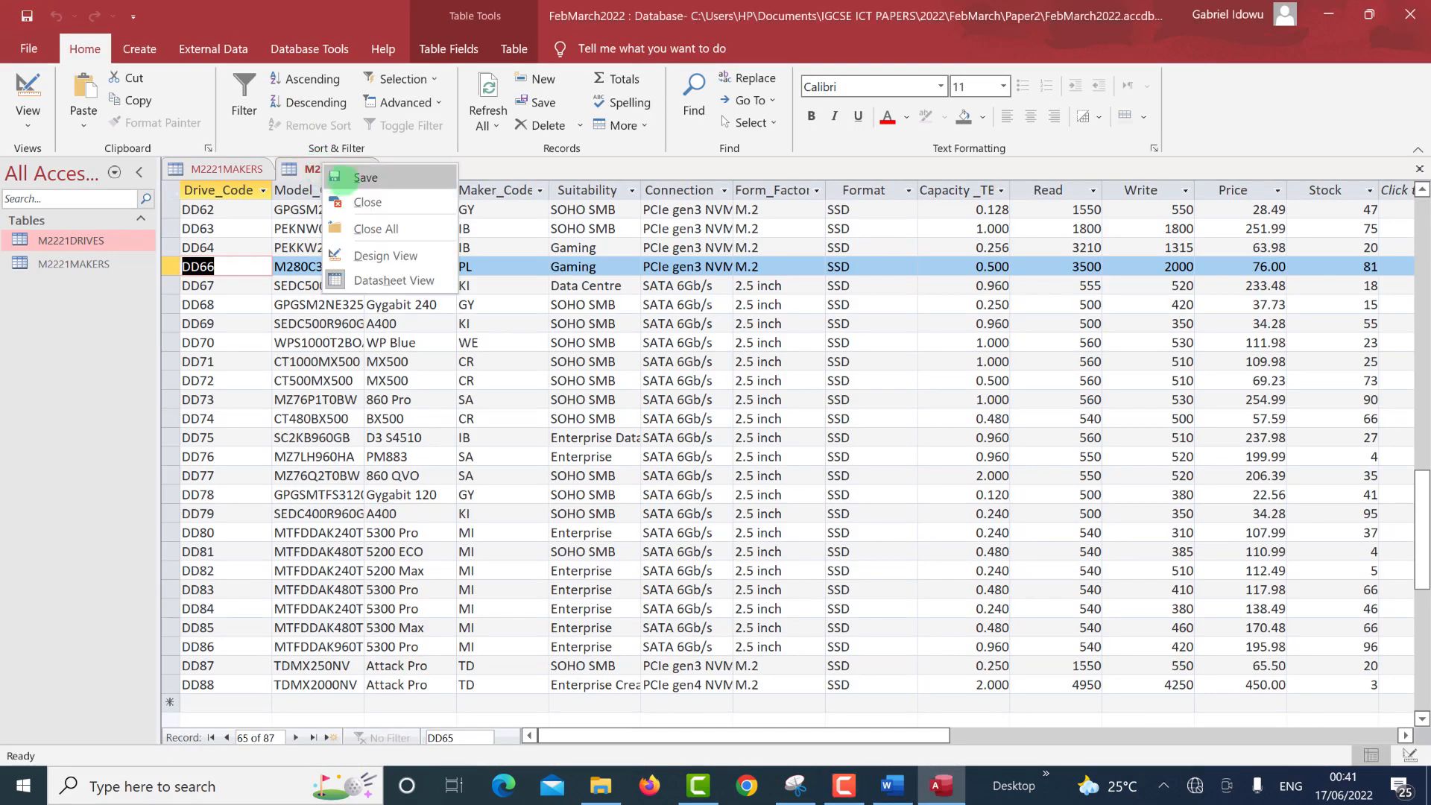
key(Escape)
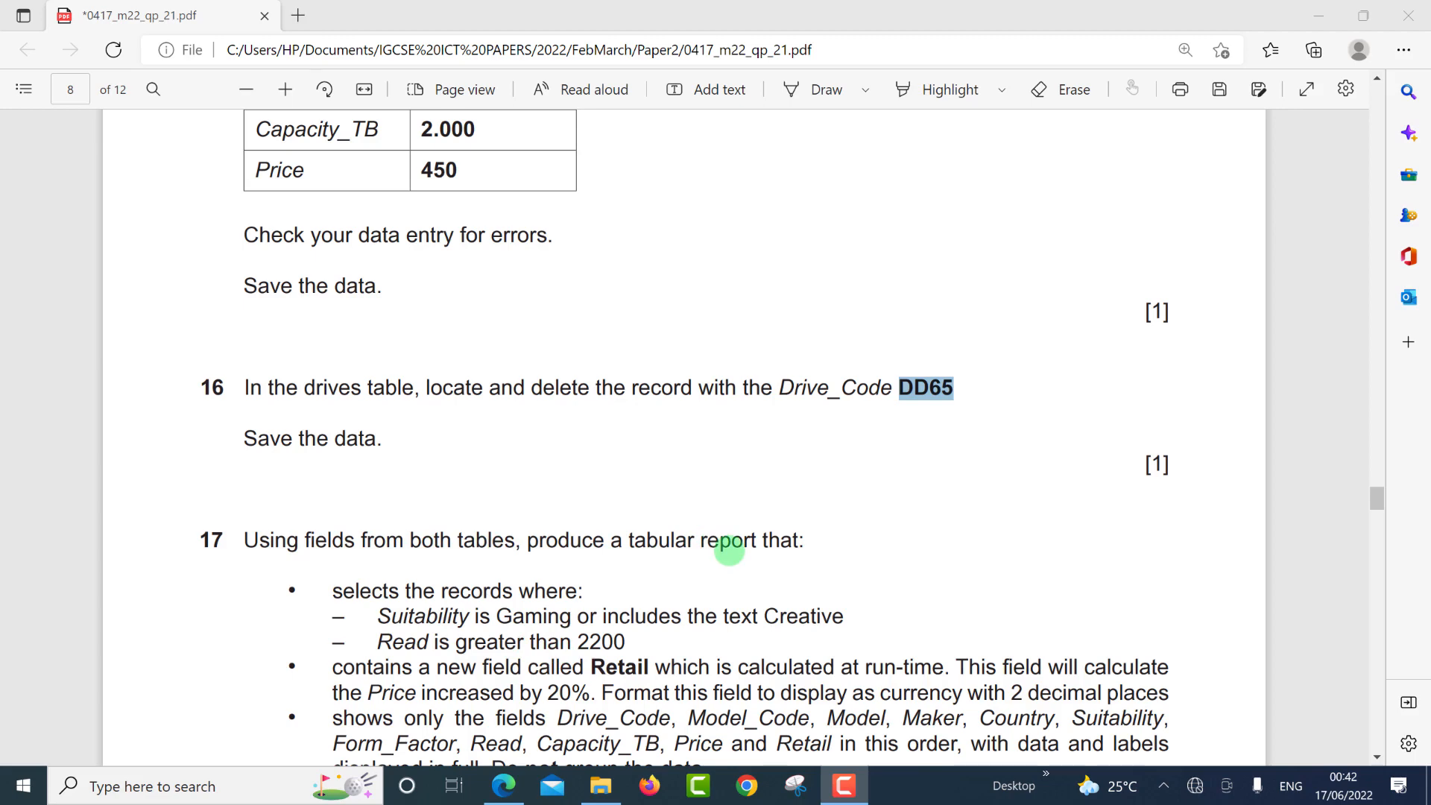
key(alt+Tab)
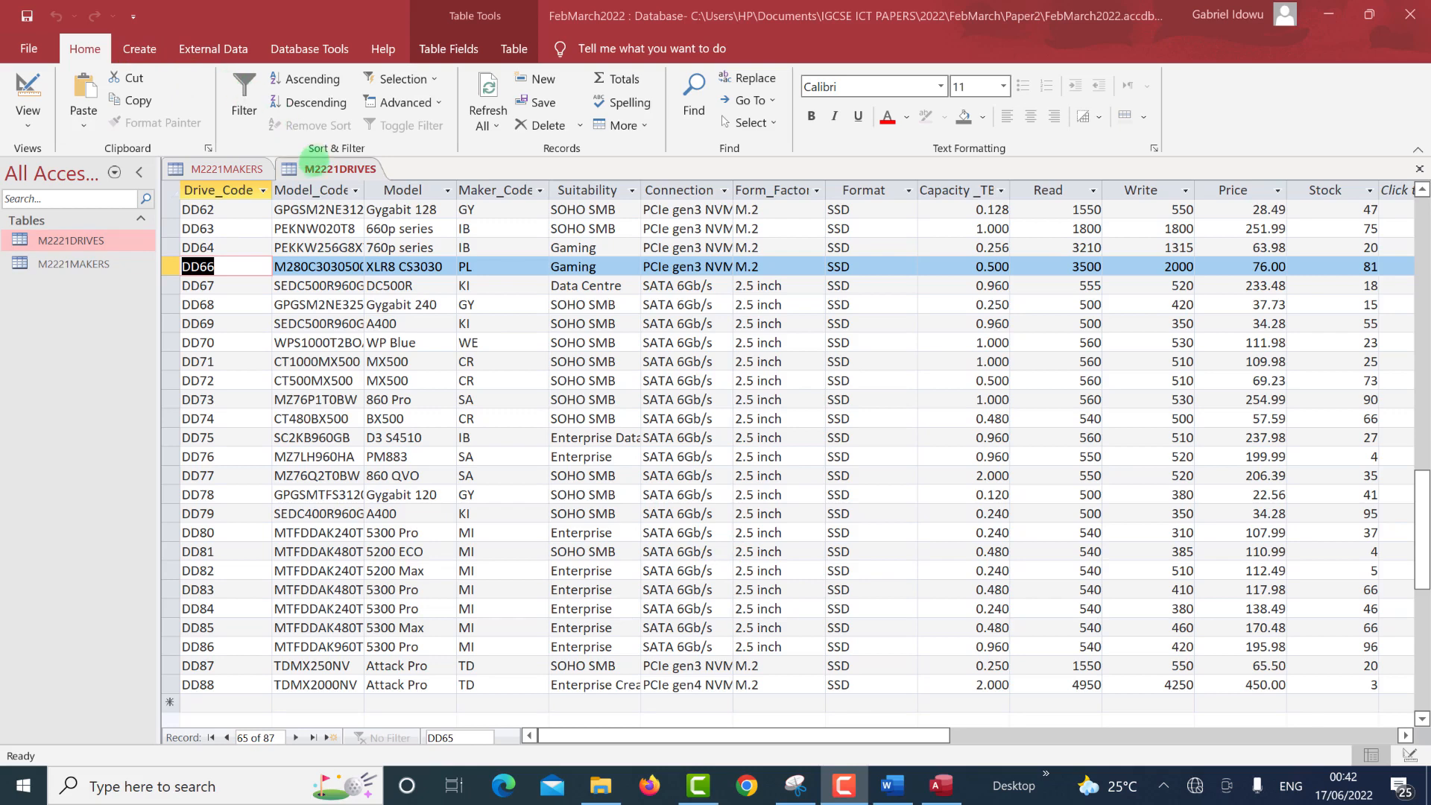
click(315, 166)
right_click(316, 173)
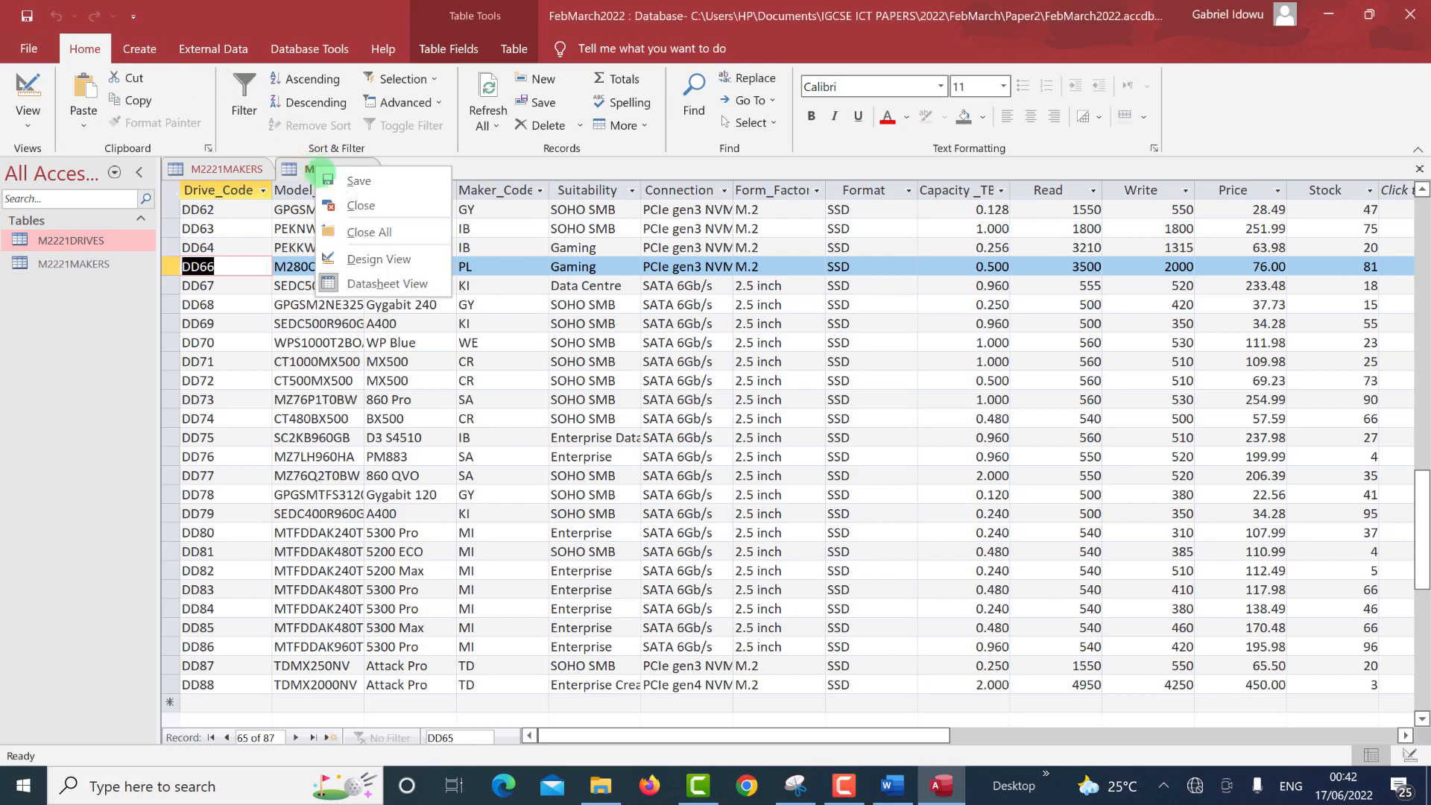
click(363, 233)
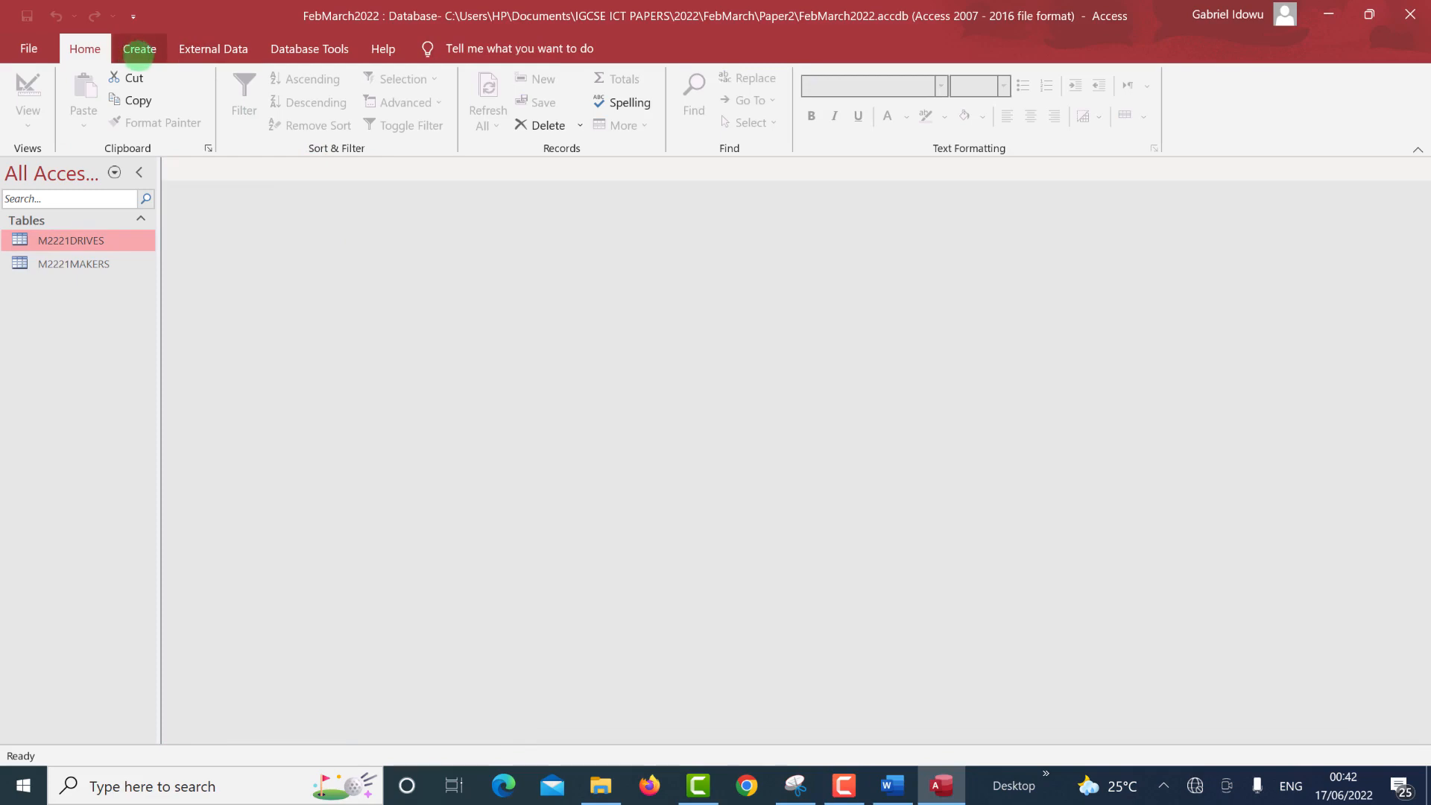
Start the Simple Query Wizard from the Create ribbon.
click(139, 52)
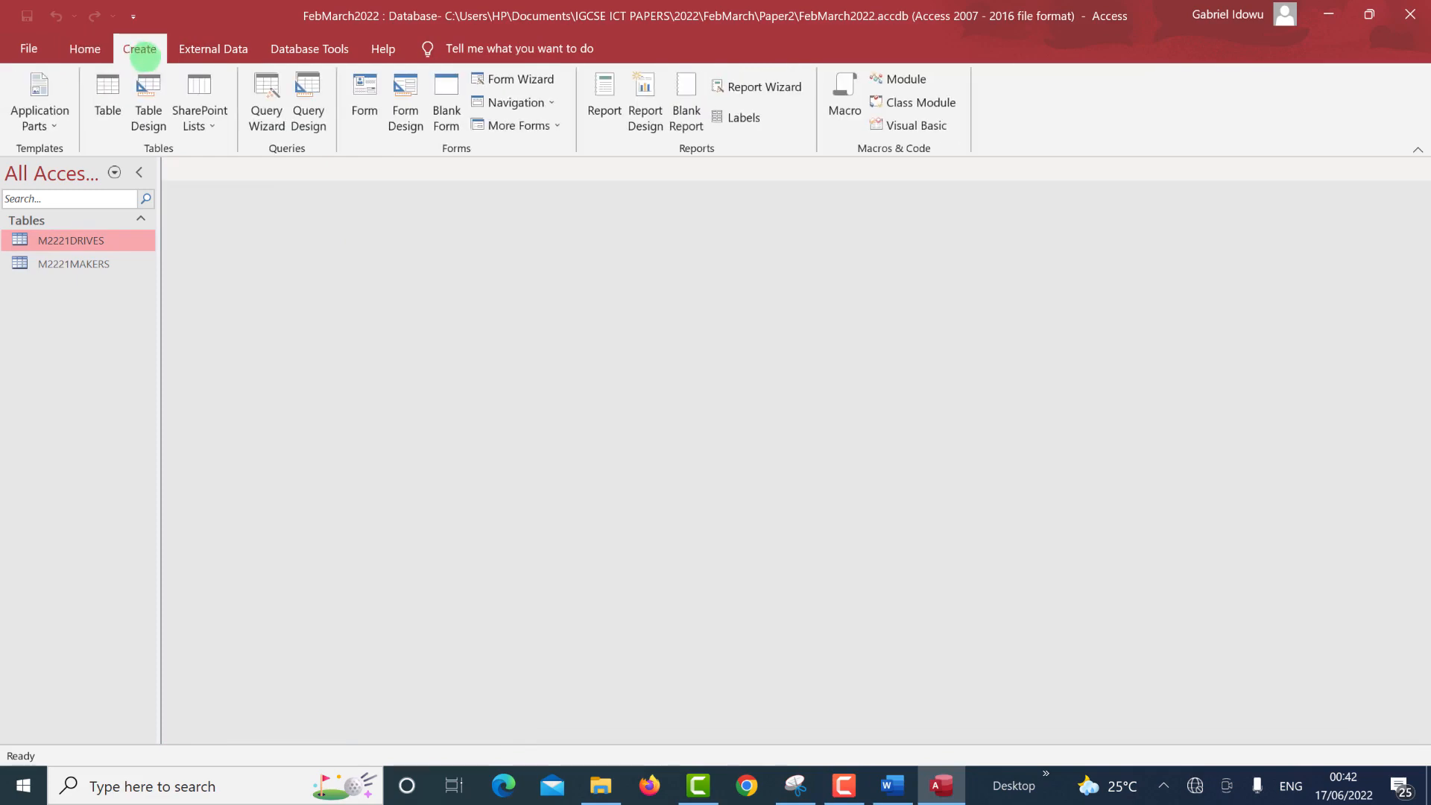
key(ctrl+super+Left)
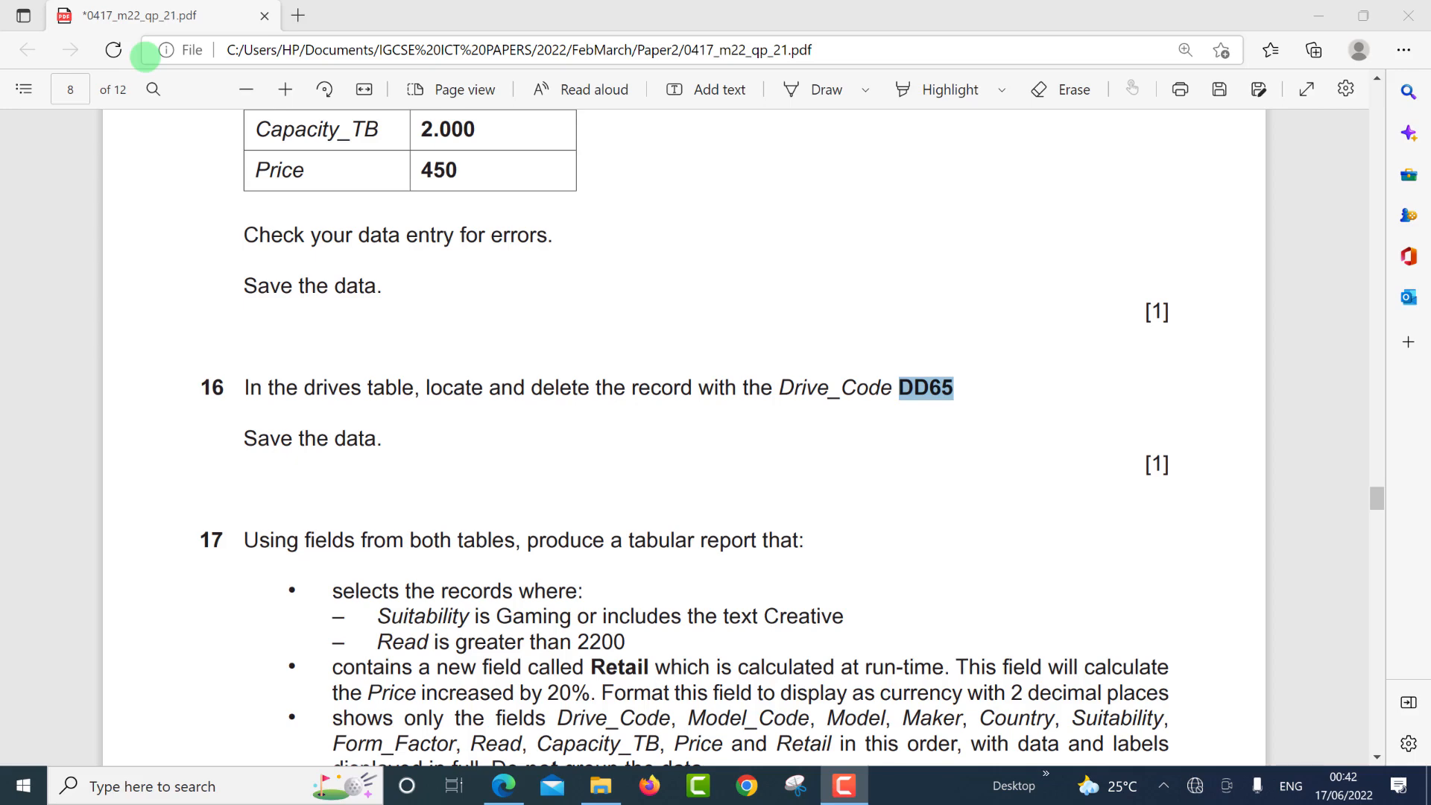
click(144, 55)
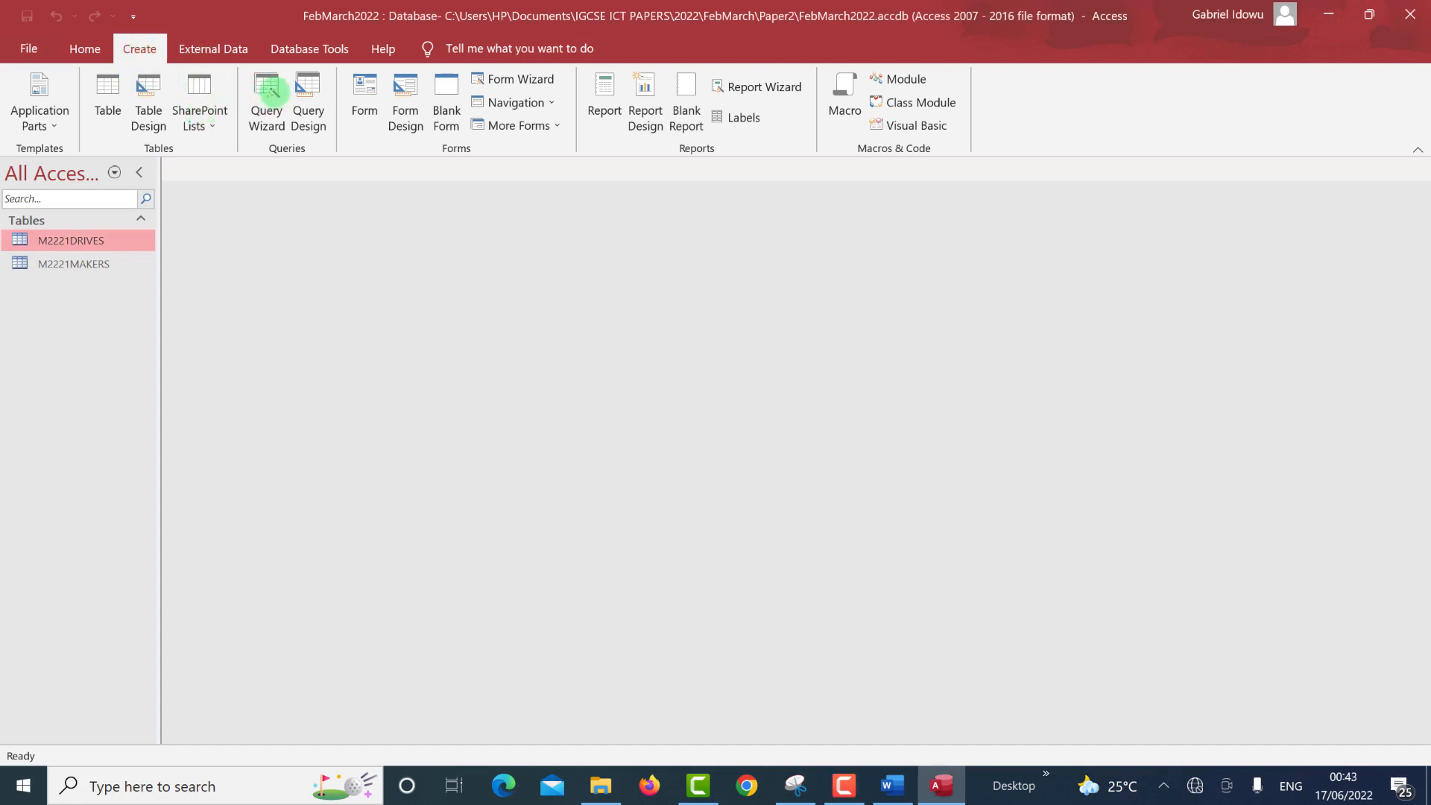
click(271, 91)
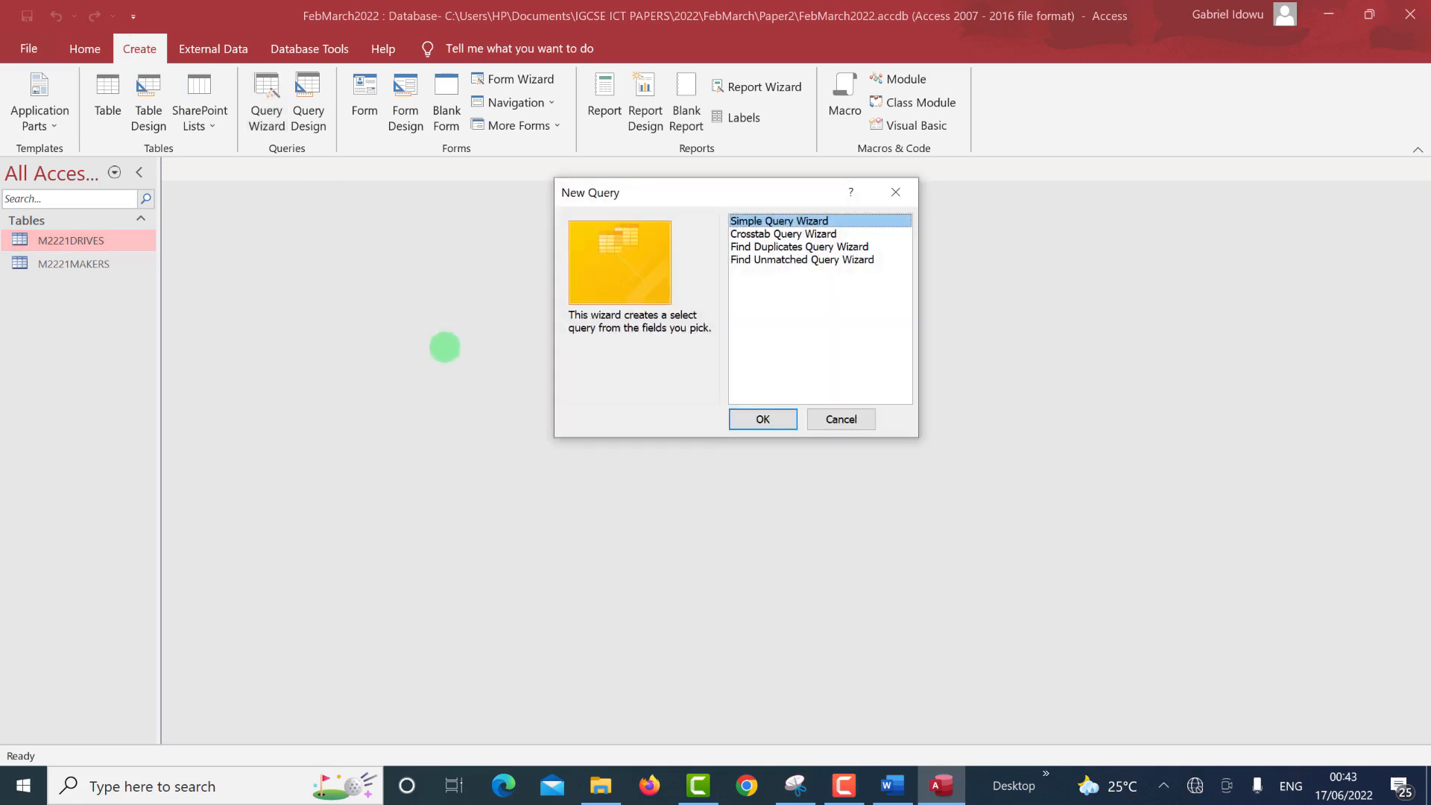
click(762, 419)
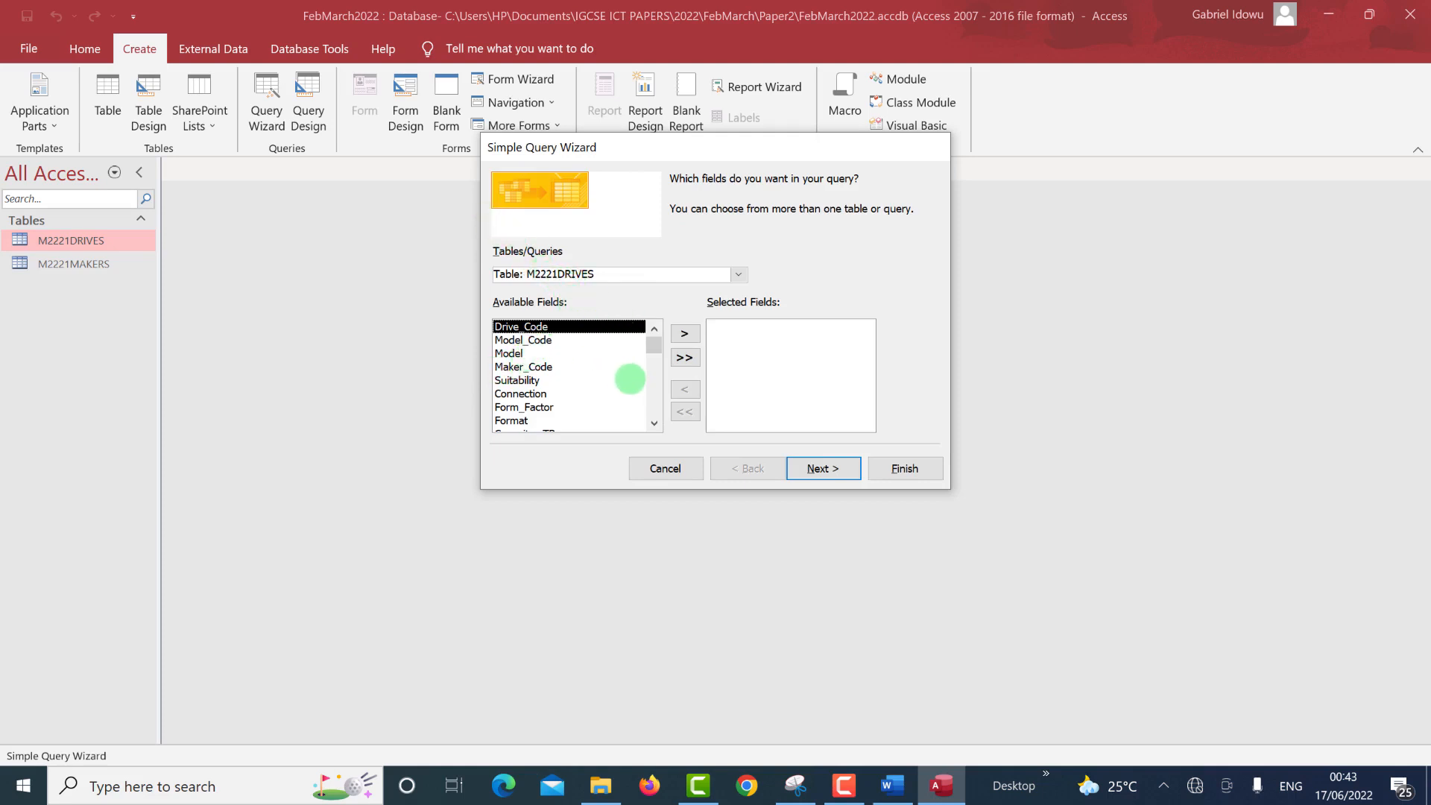
Add all fields from M2221DRIVES and M2221MAKERS and keep a detail query.
click(684, 358)
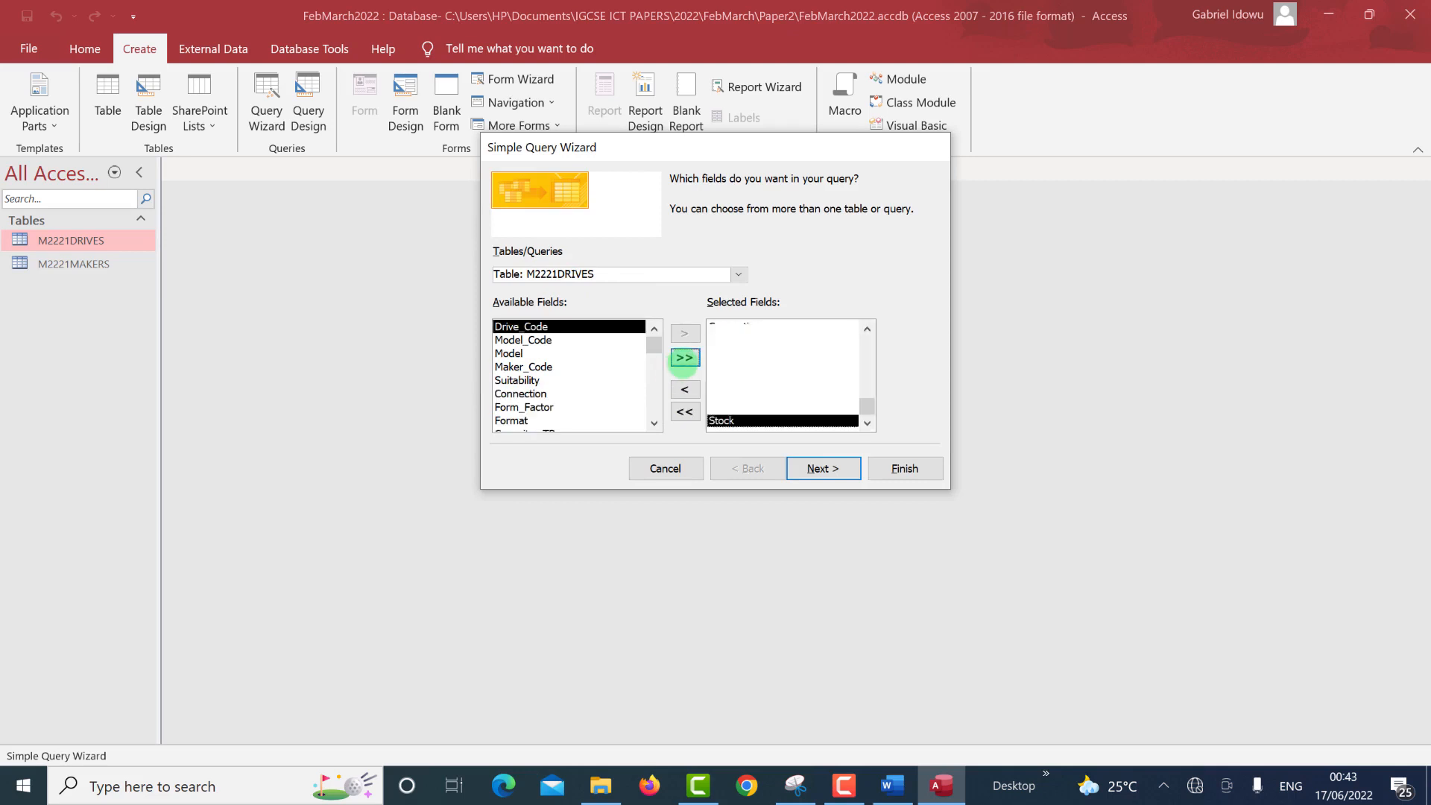
click(739, 275)
click(675, 303)
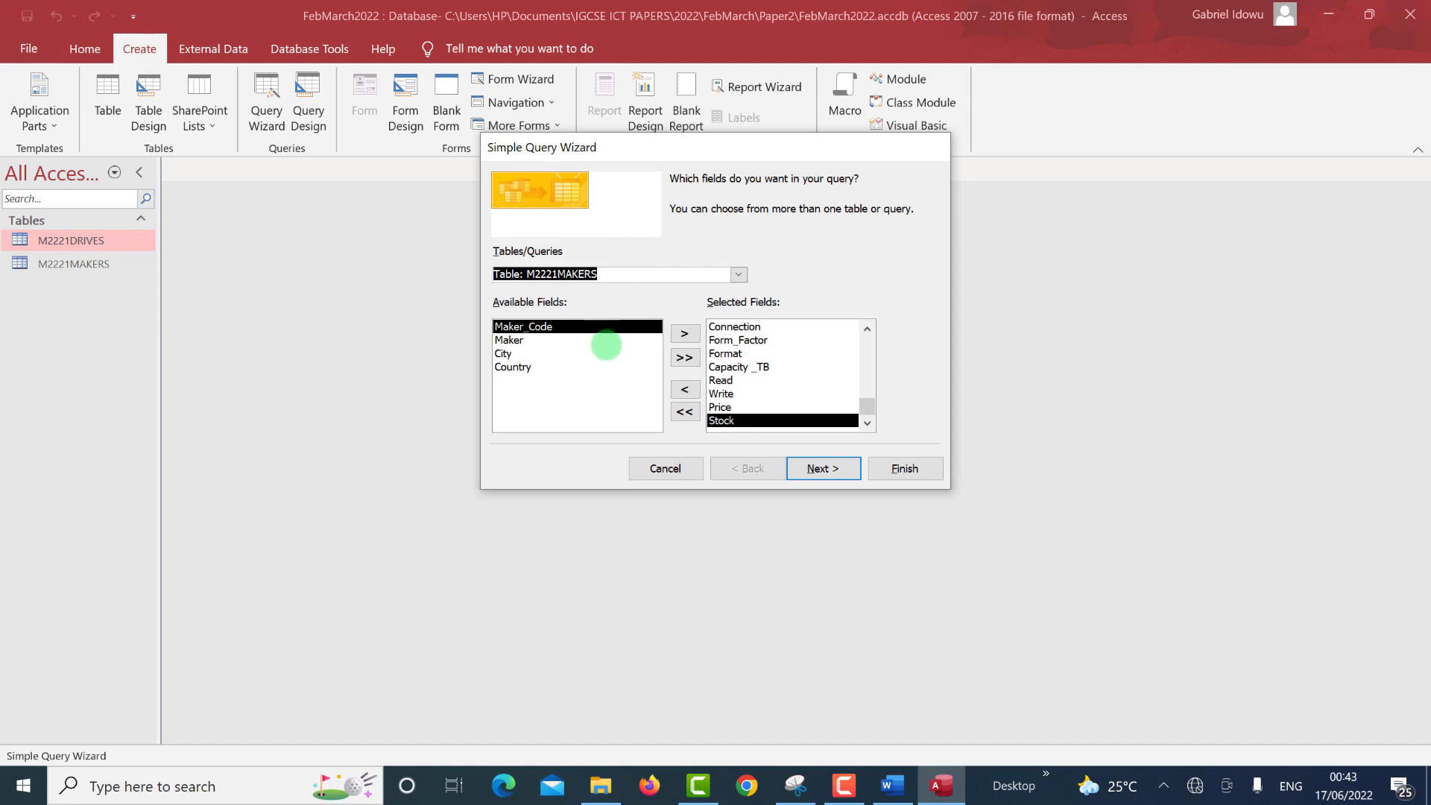
click(684, 359)
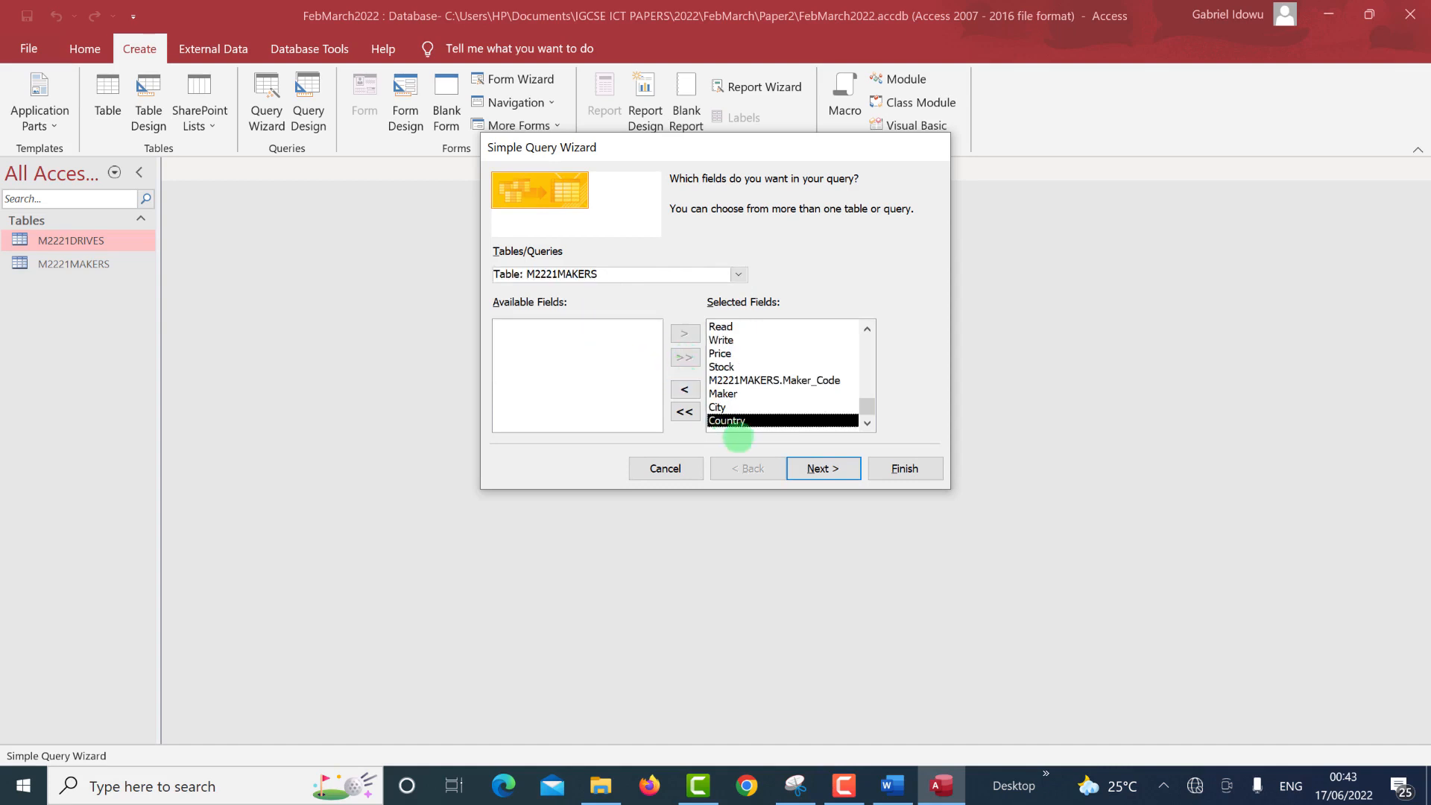
click(812, 470)
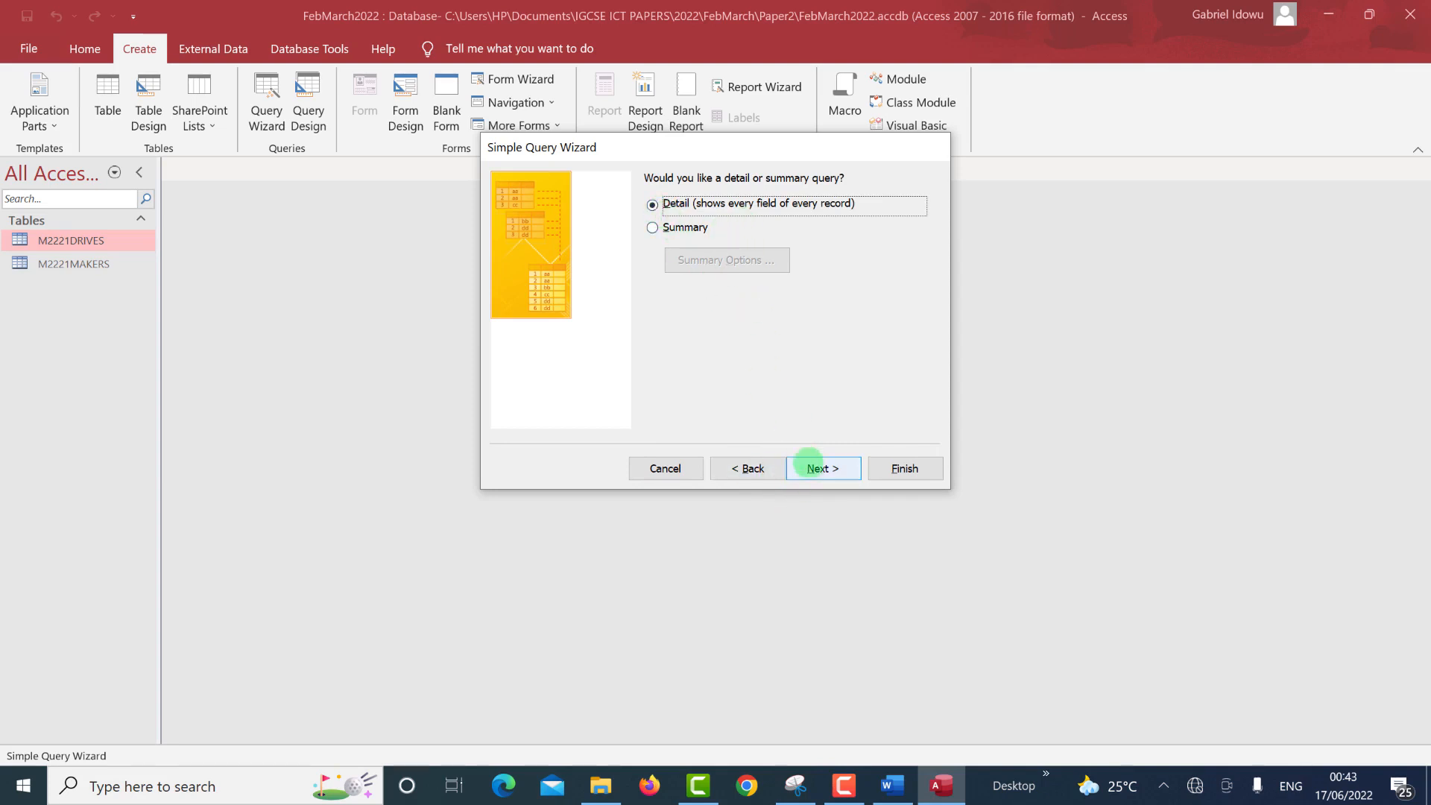
click(811, 468)
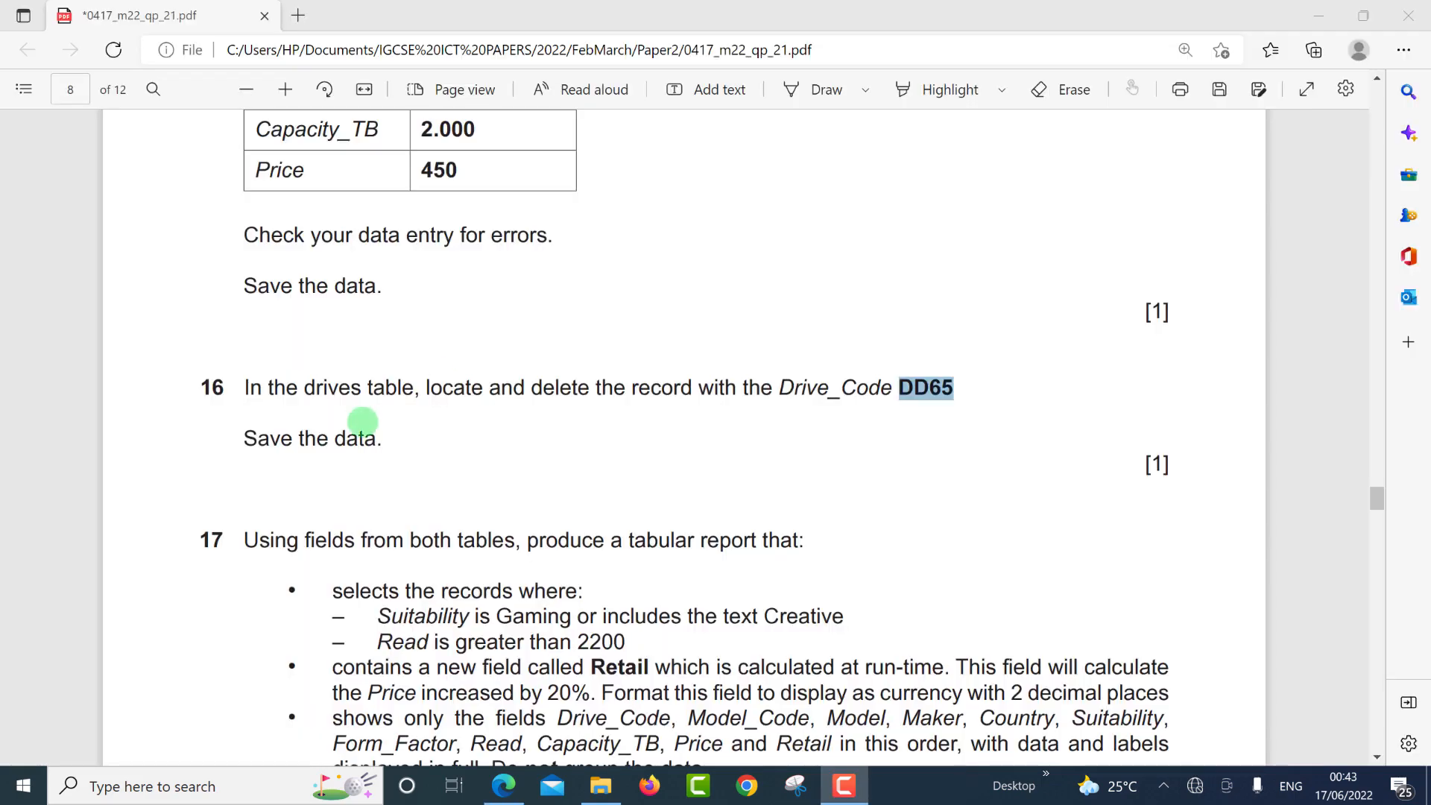
Copy the report title 'Drives for Gamers or Creative Work' from question 17 in the exam paper.
click(547, 538)
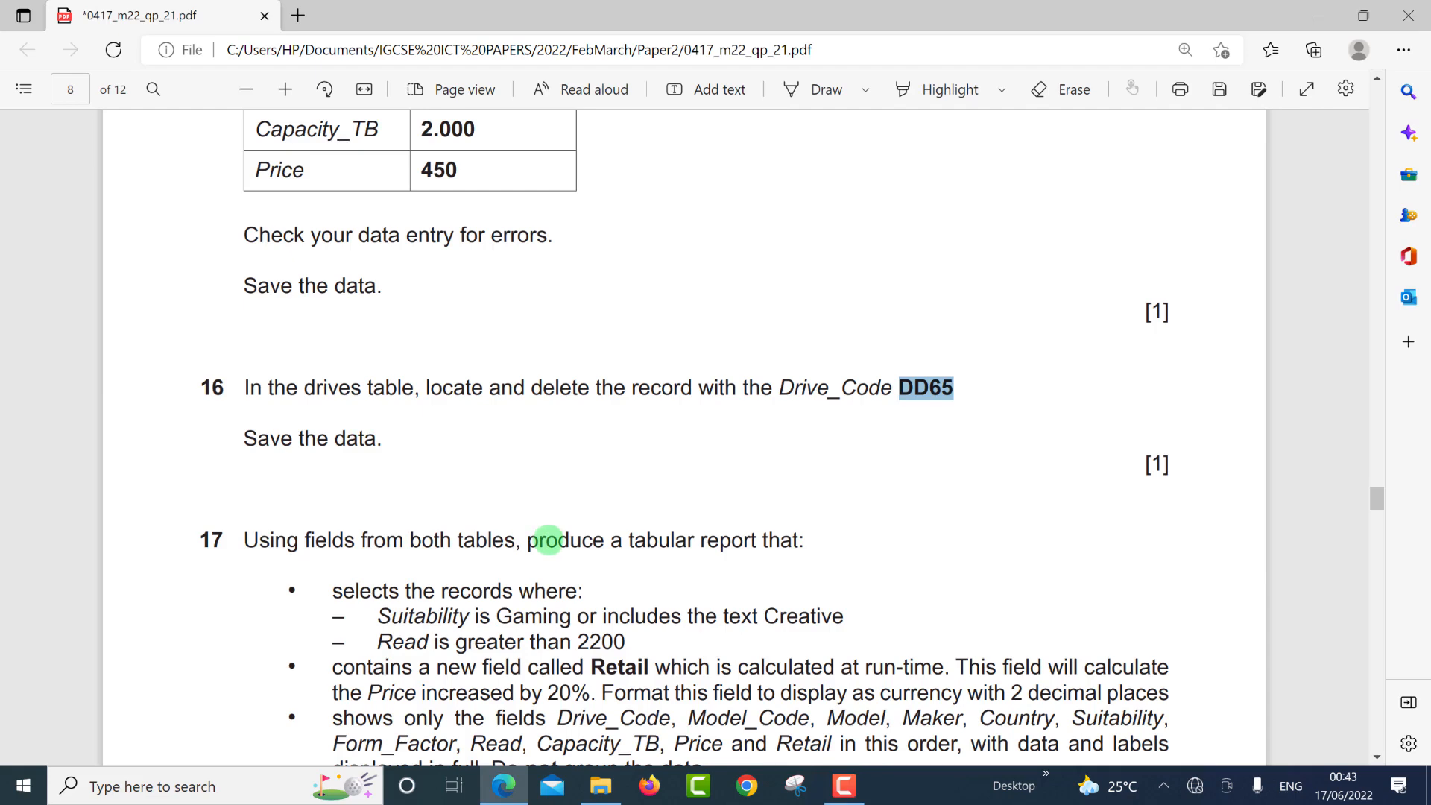
scroll(548, 538, down, 3)
click(481, 501)
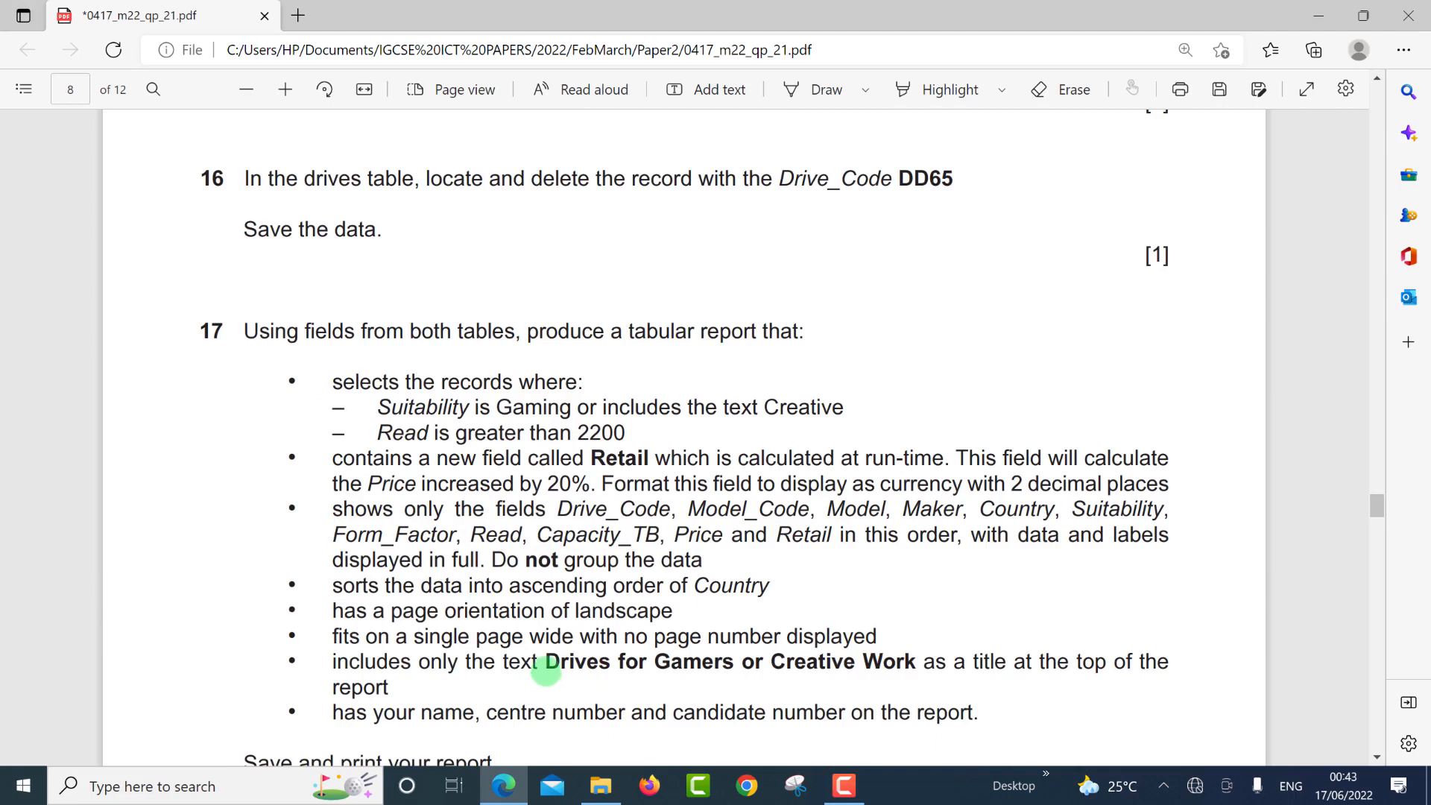
drag(547, 669, 917, 662)
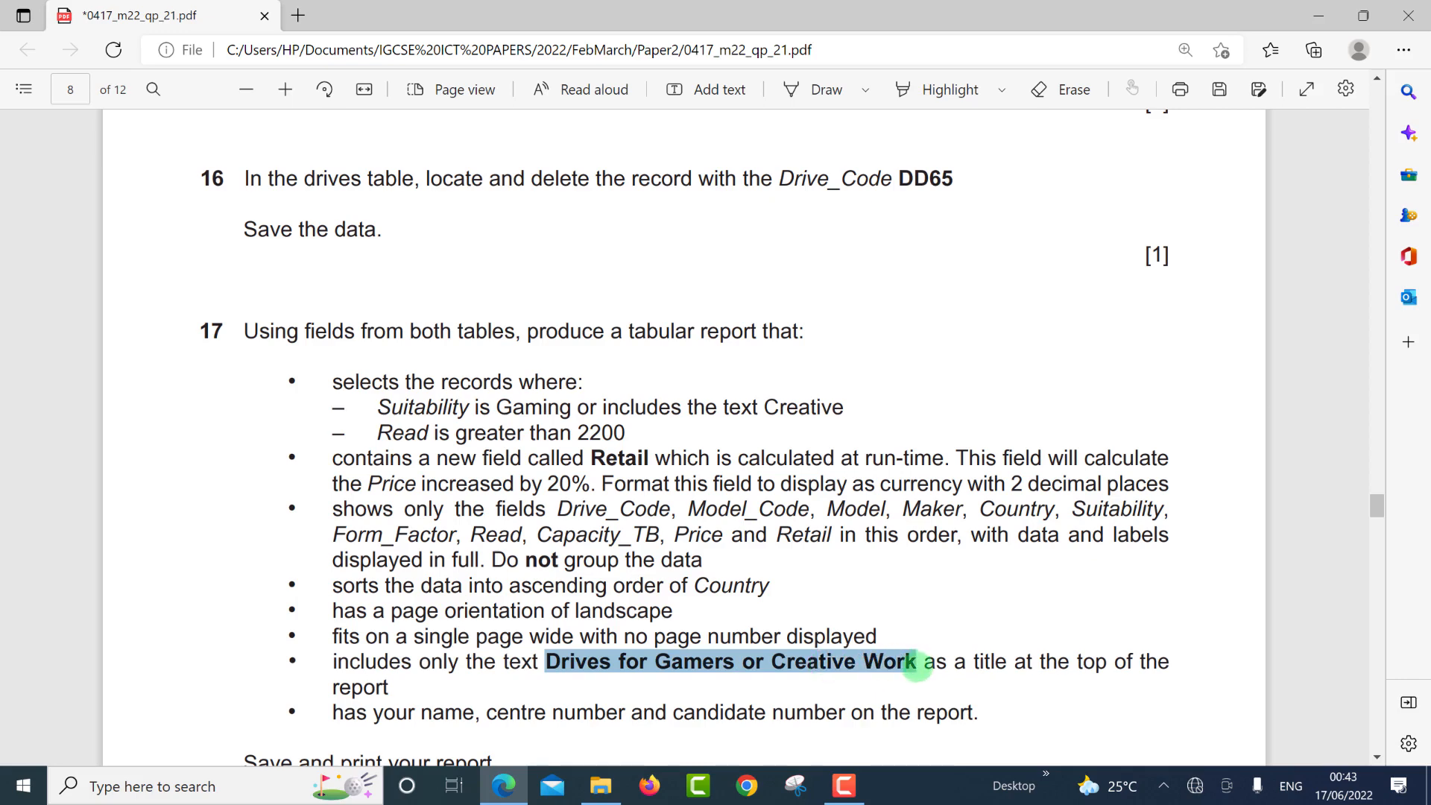
click(955, 473)
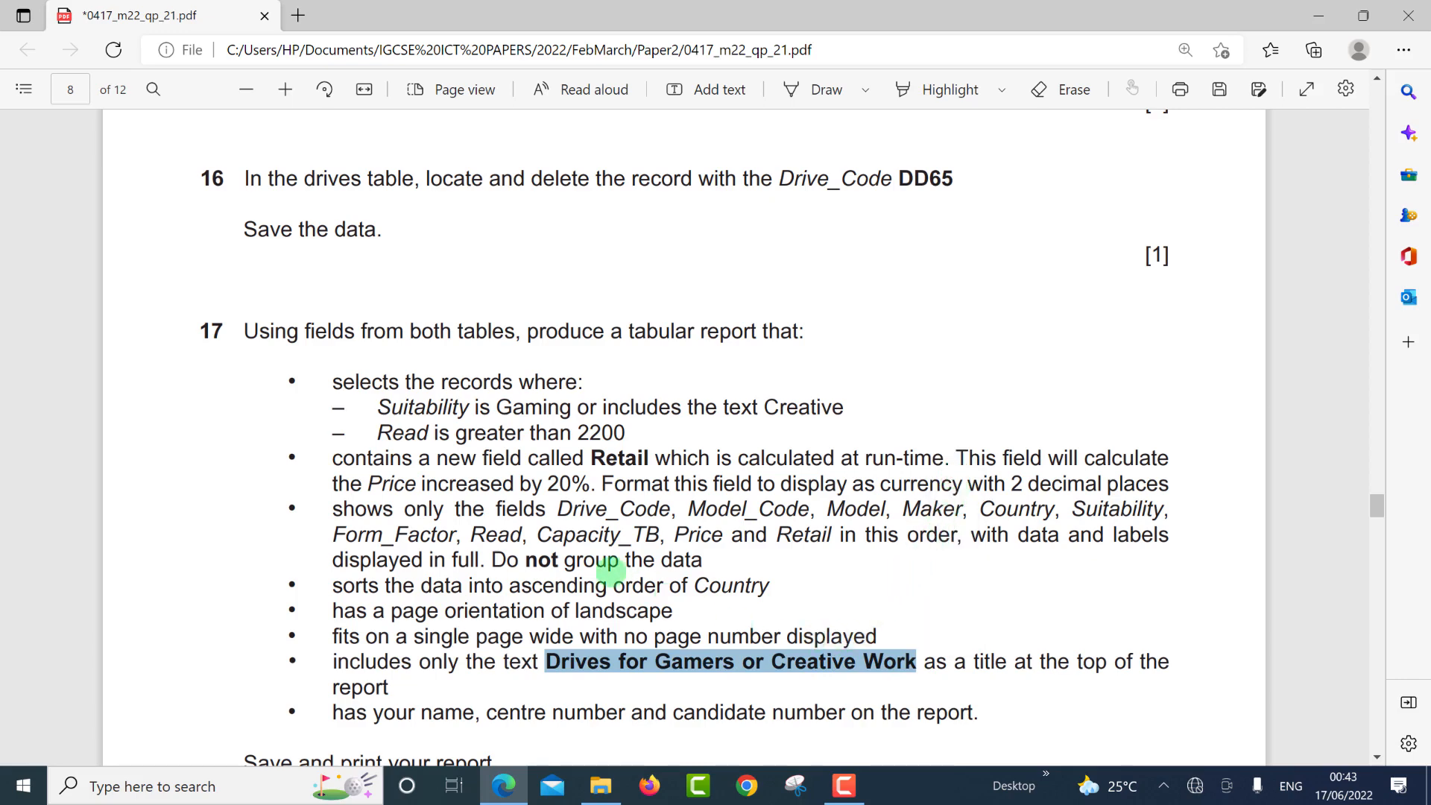
key(alt+Tab)
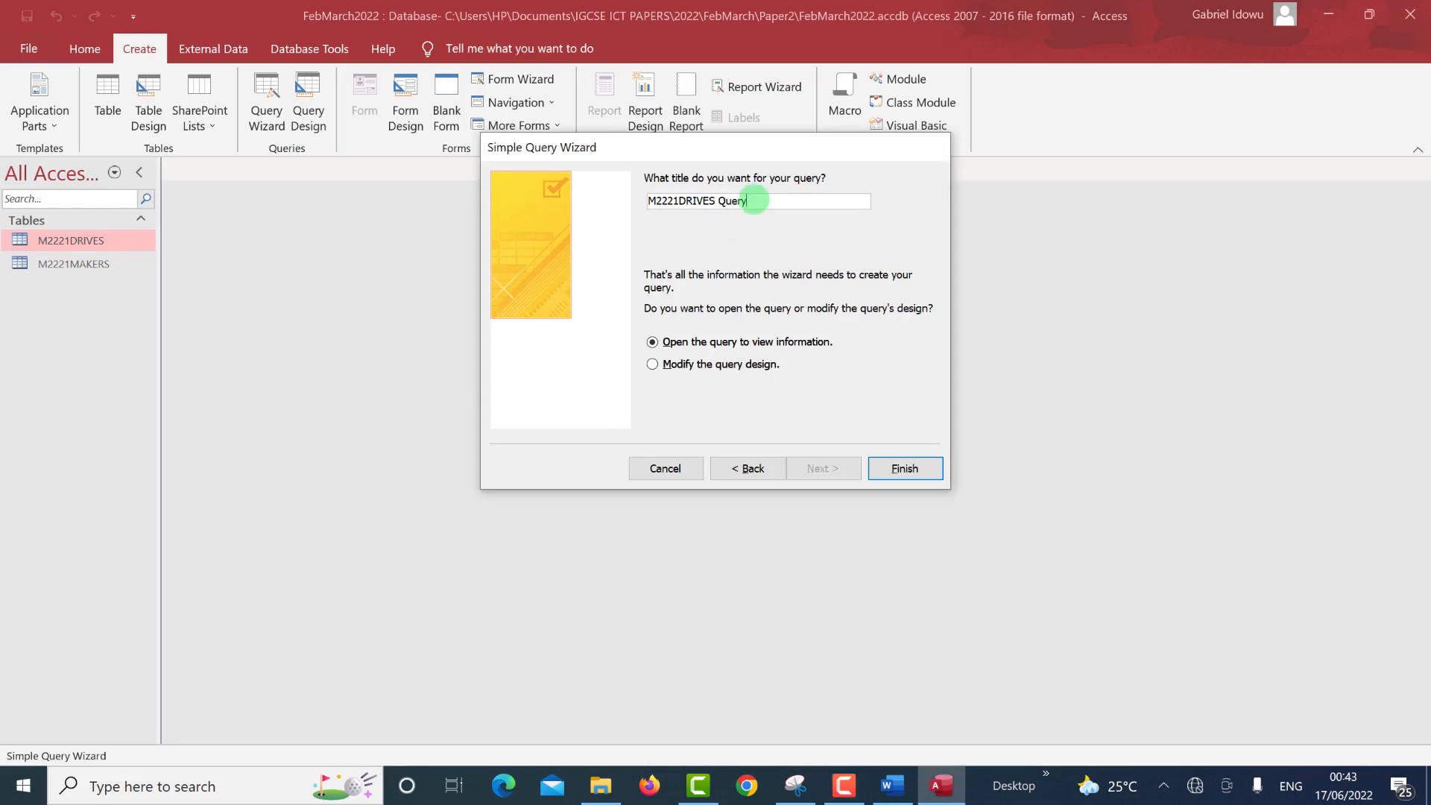
Title the query 'Drives for Gamers or Creative Work', finish the wizard, and switch to Design View.
drag(747, 199, 626, 188)
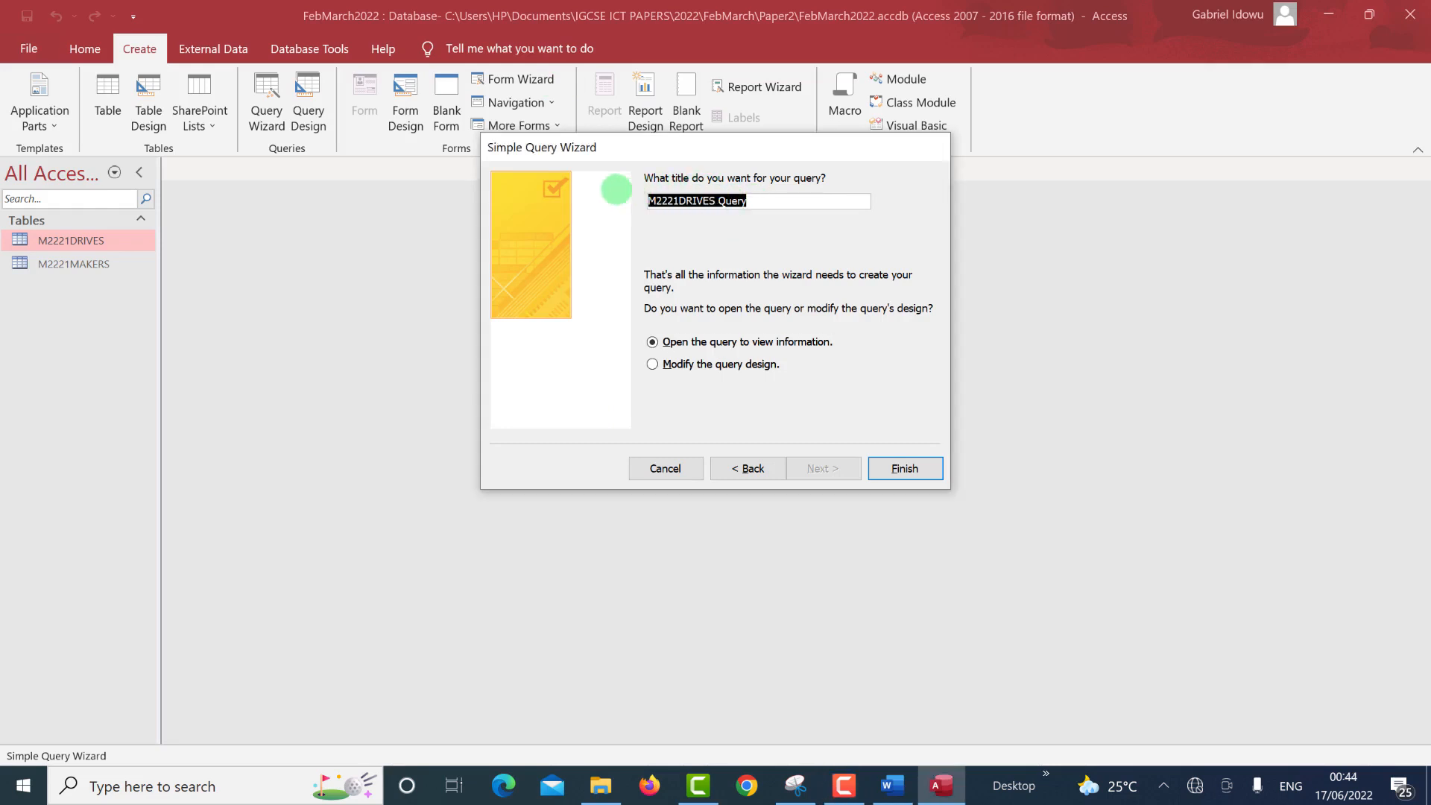
key(ctrl+v)
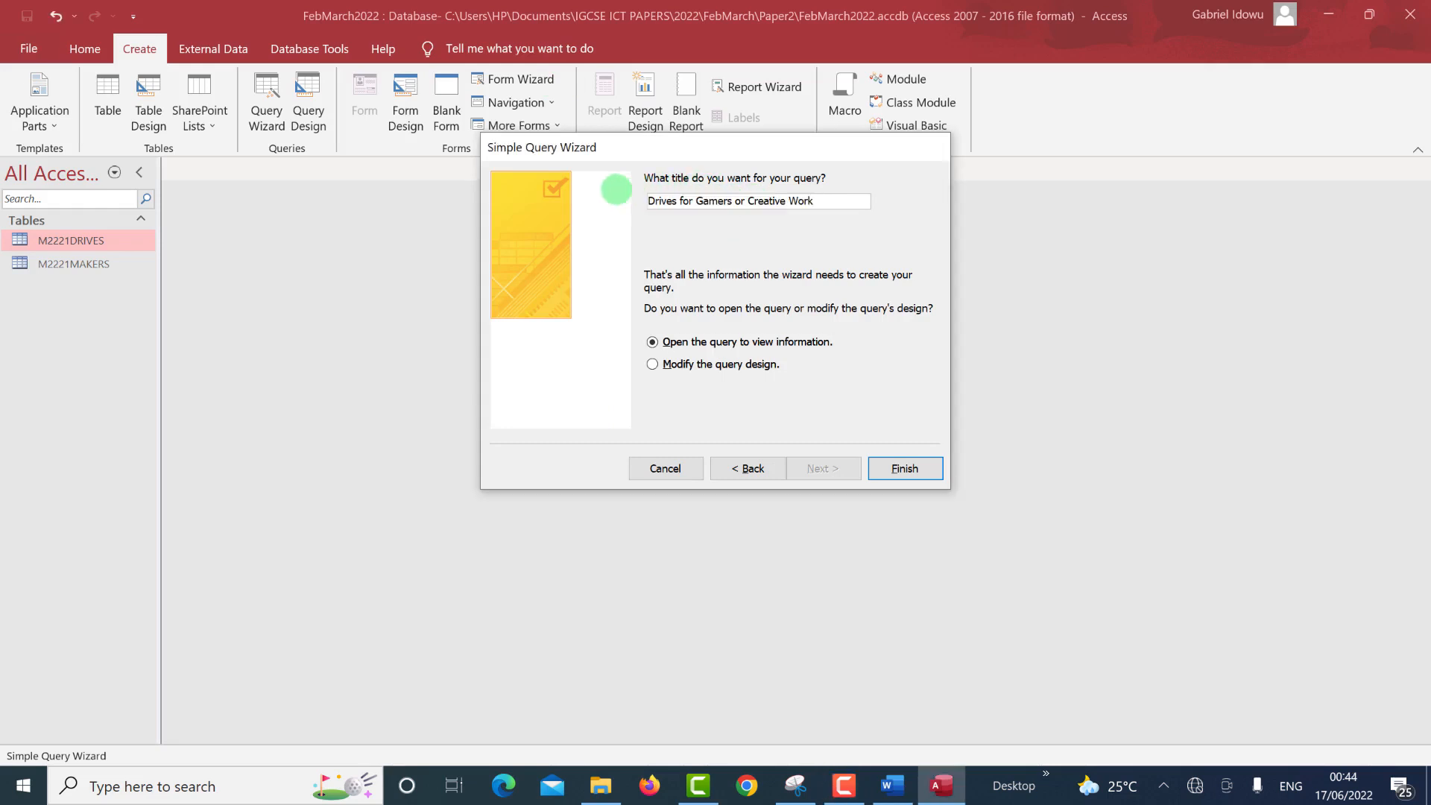
click(911, 470)
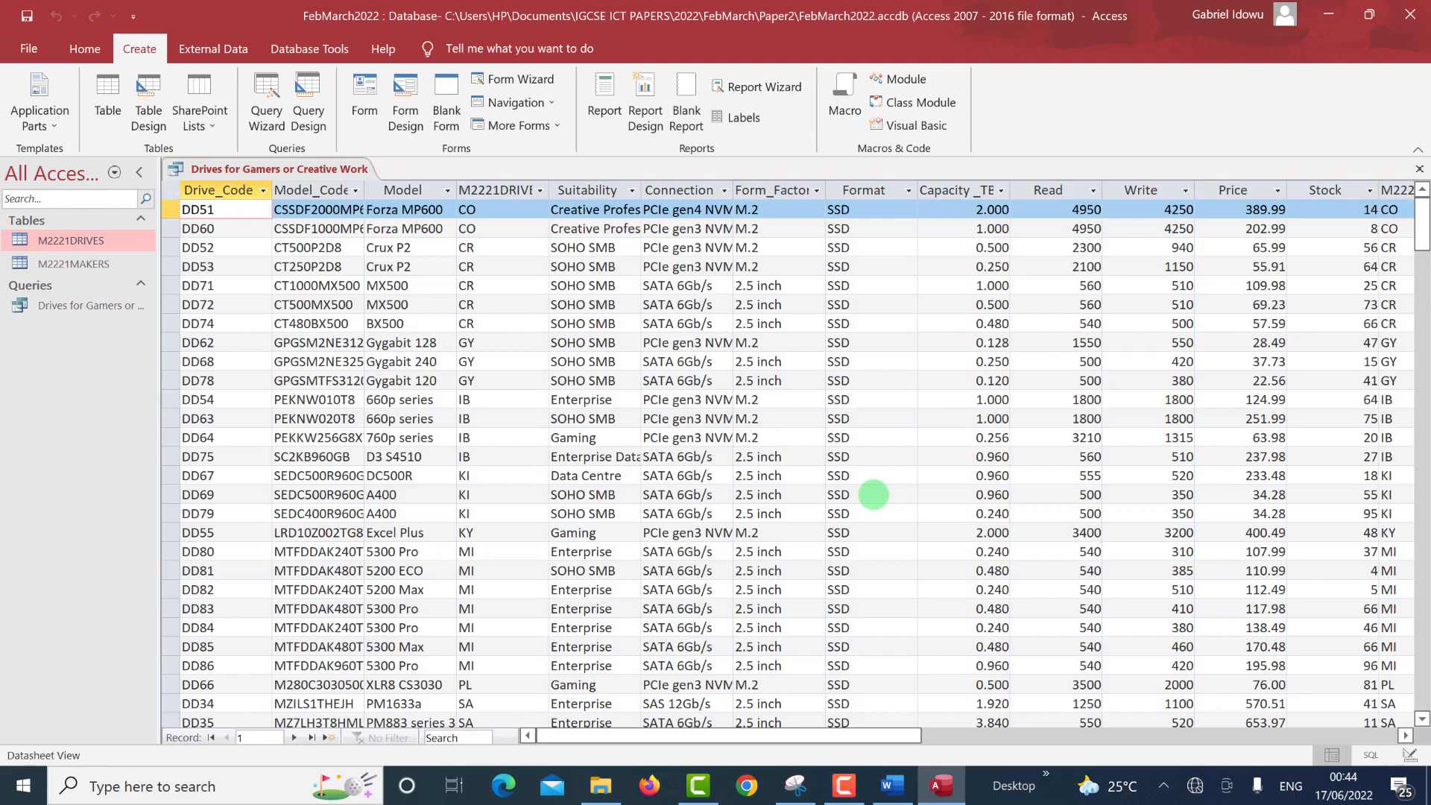
key(alt+Tab)
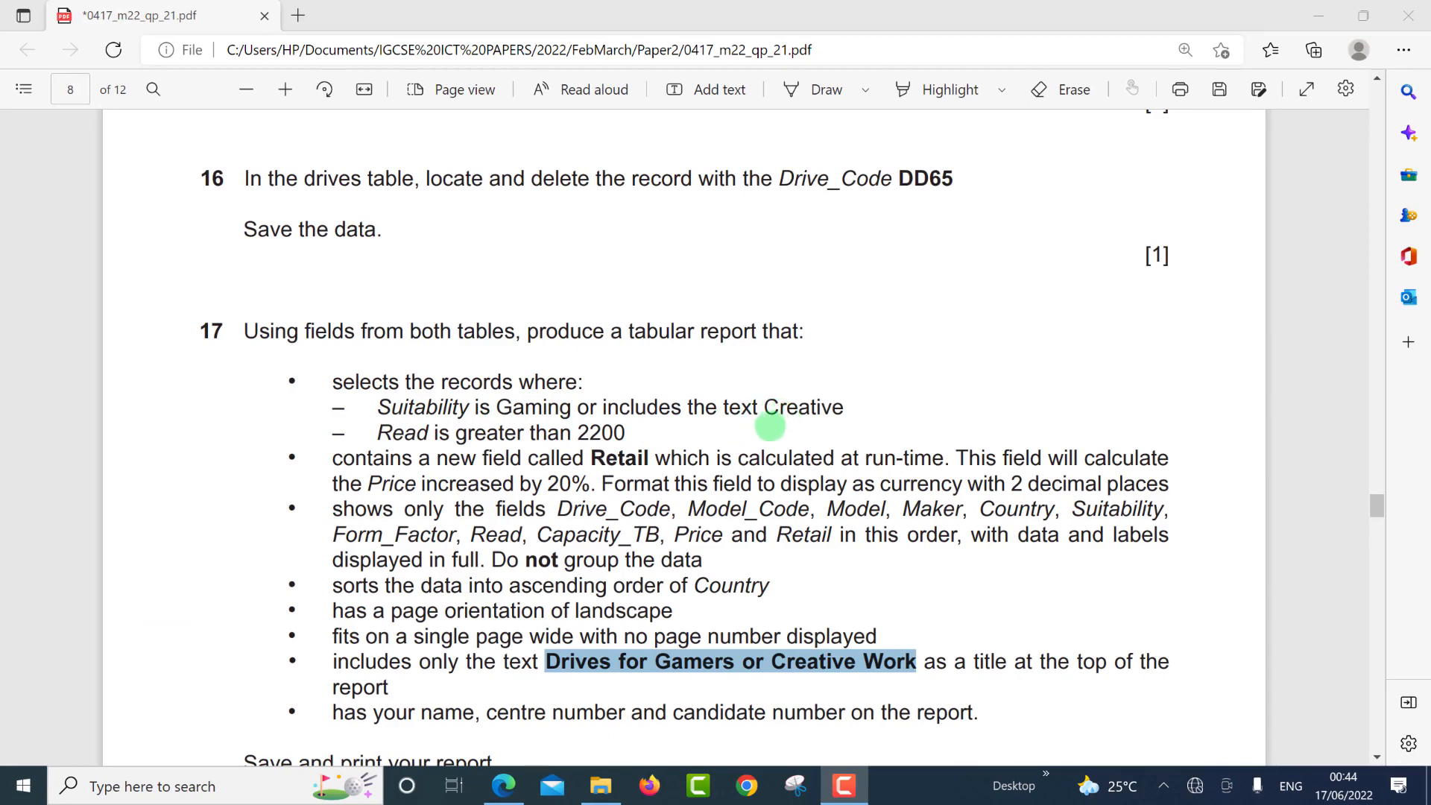
key(ctrl+super+Left)
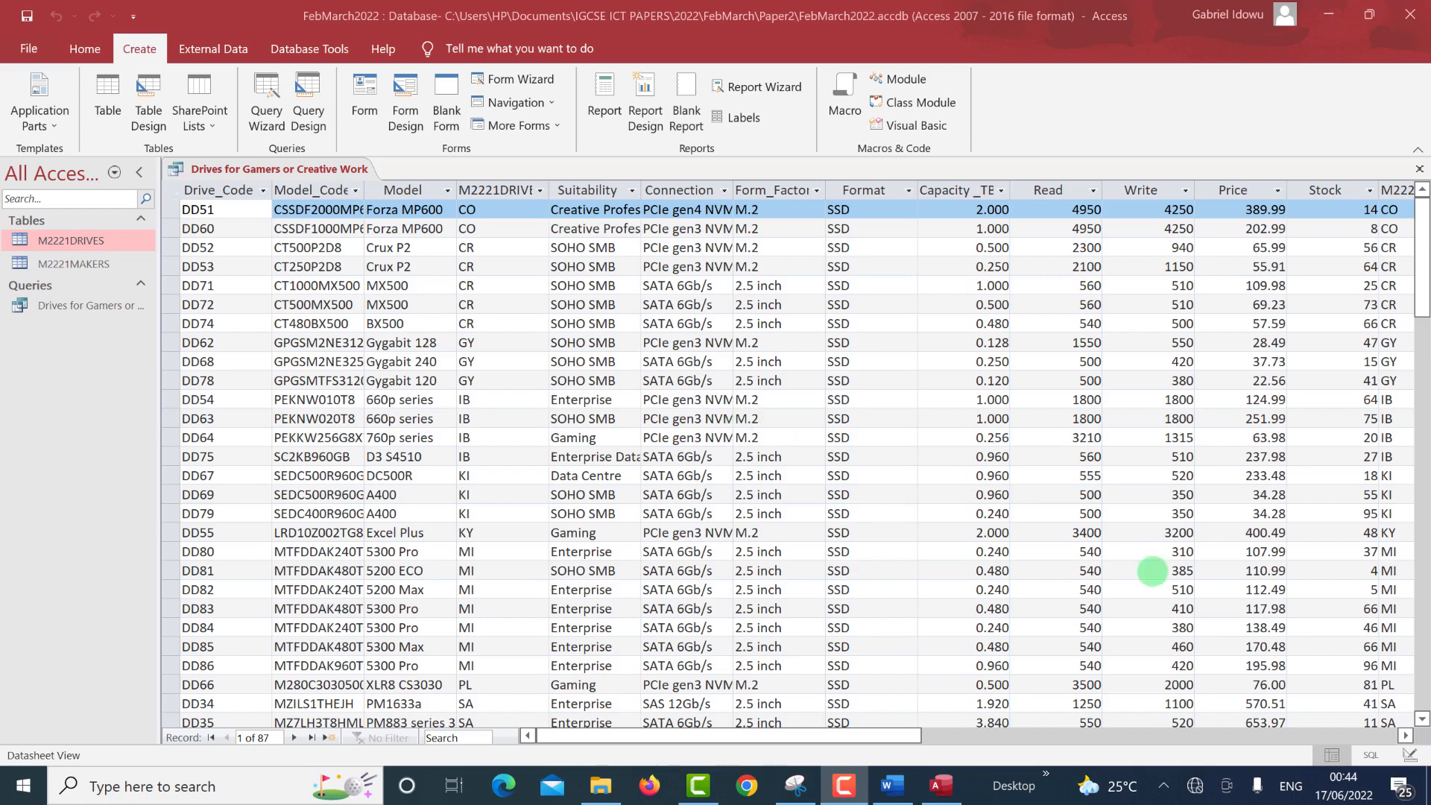
click(1408, 755)
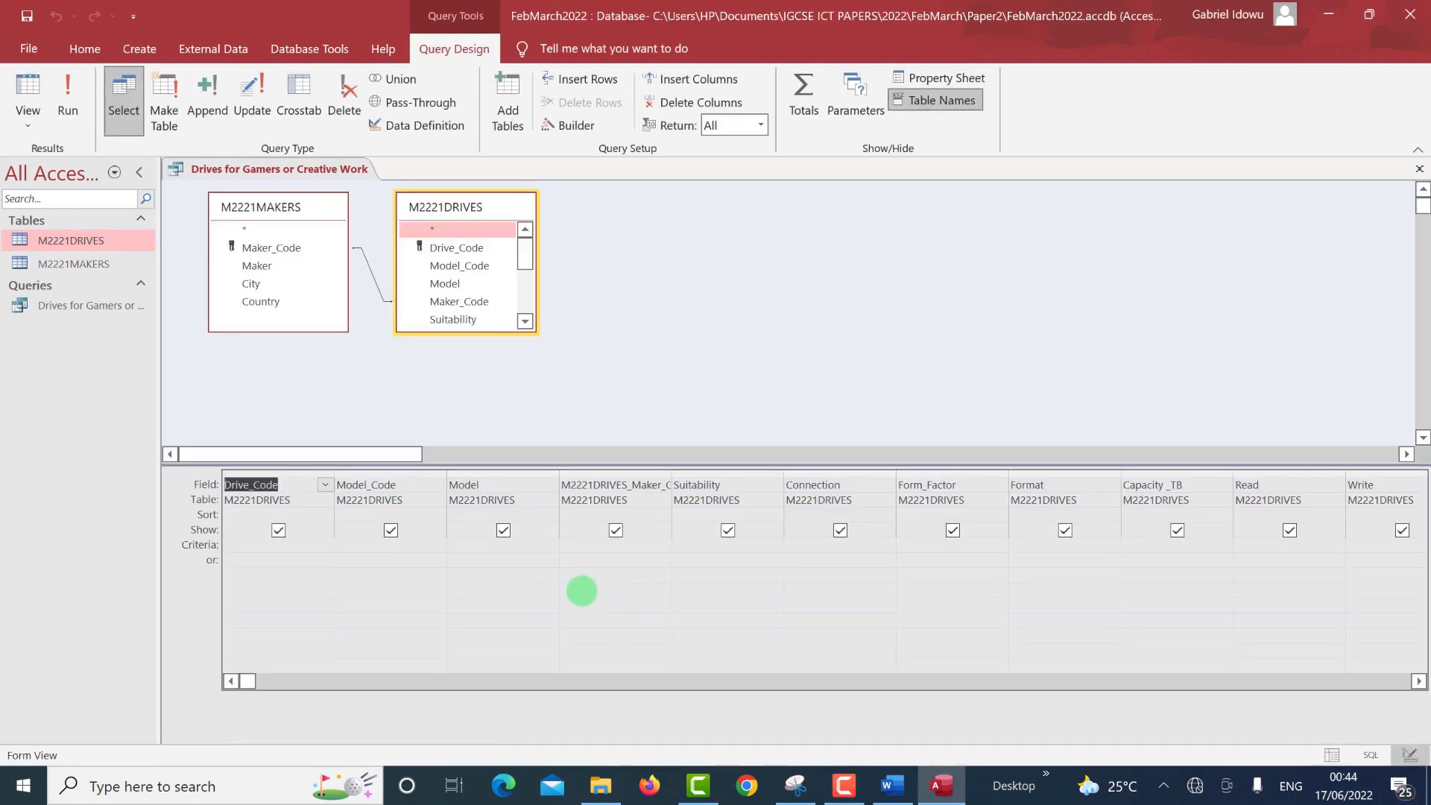
key(ctrl+super+Right)
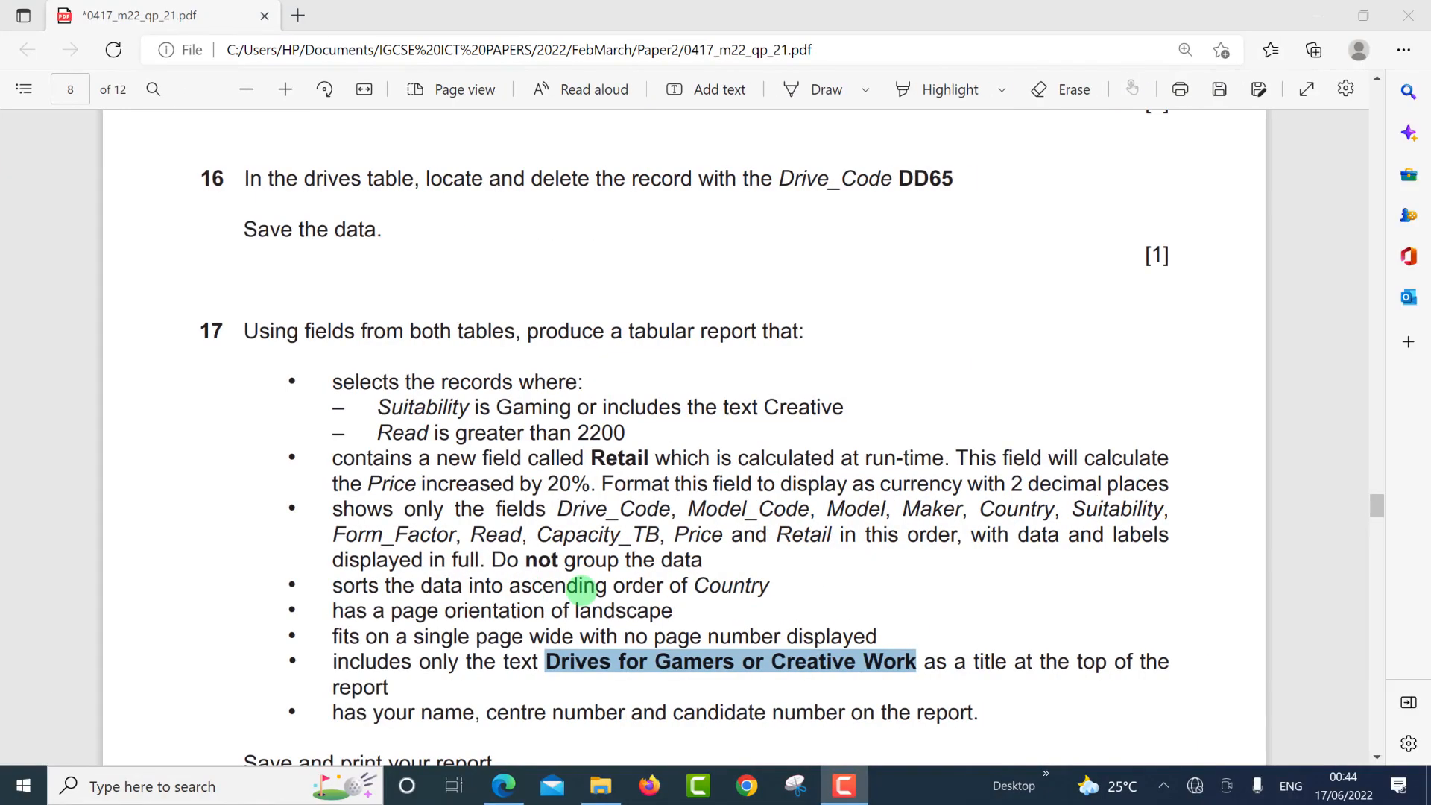
key(ctrl+super+Left)
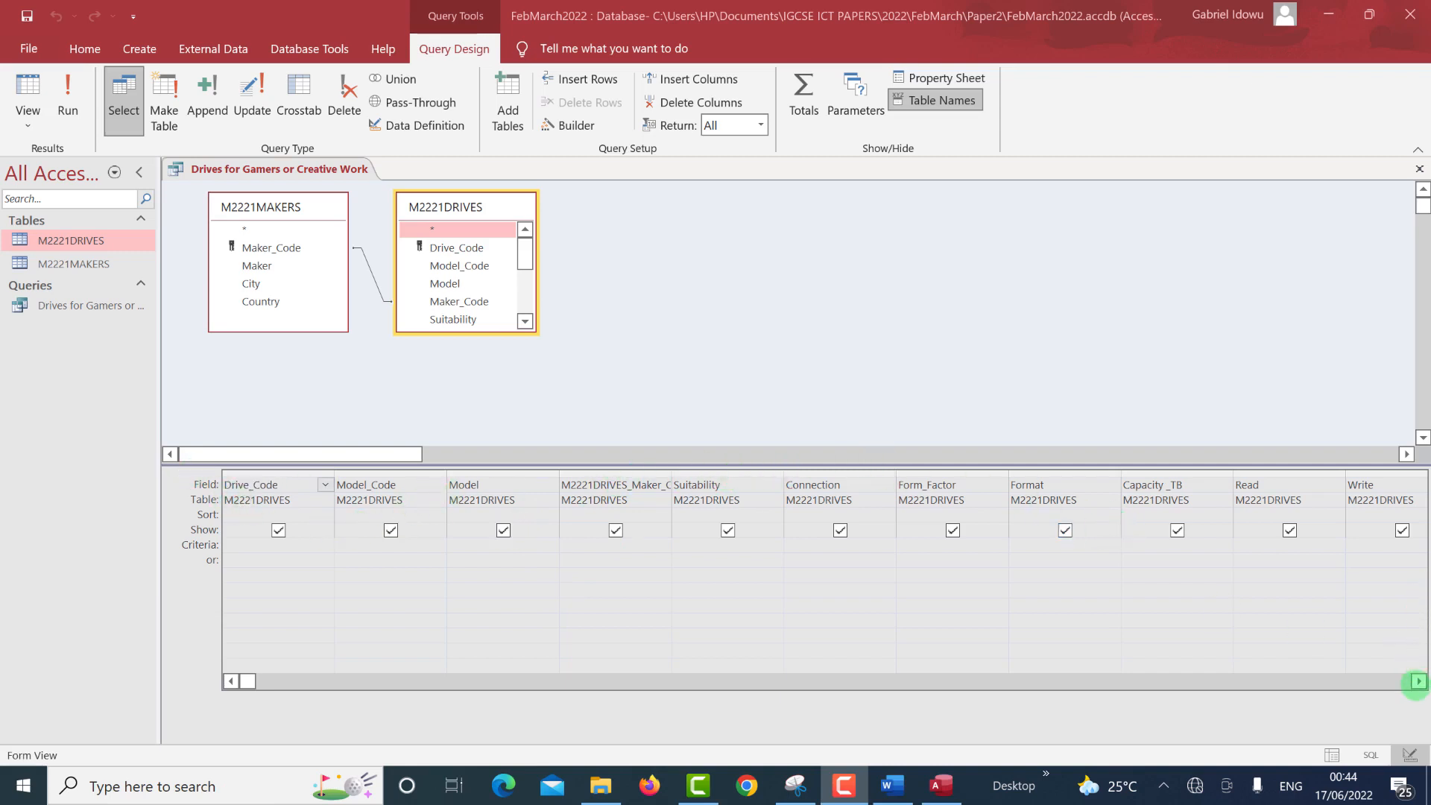
click(1417, 682)
click(1417, 681)
click(1417, 682)
click(1417, 681)
click(1417, 681)
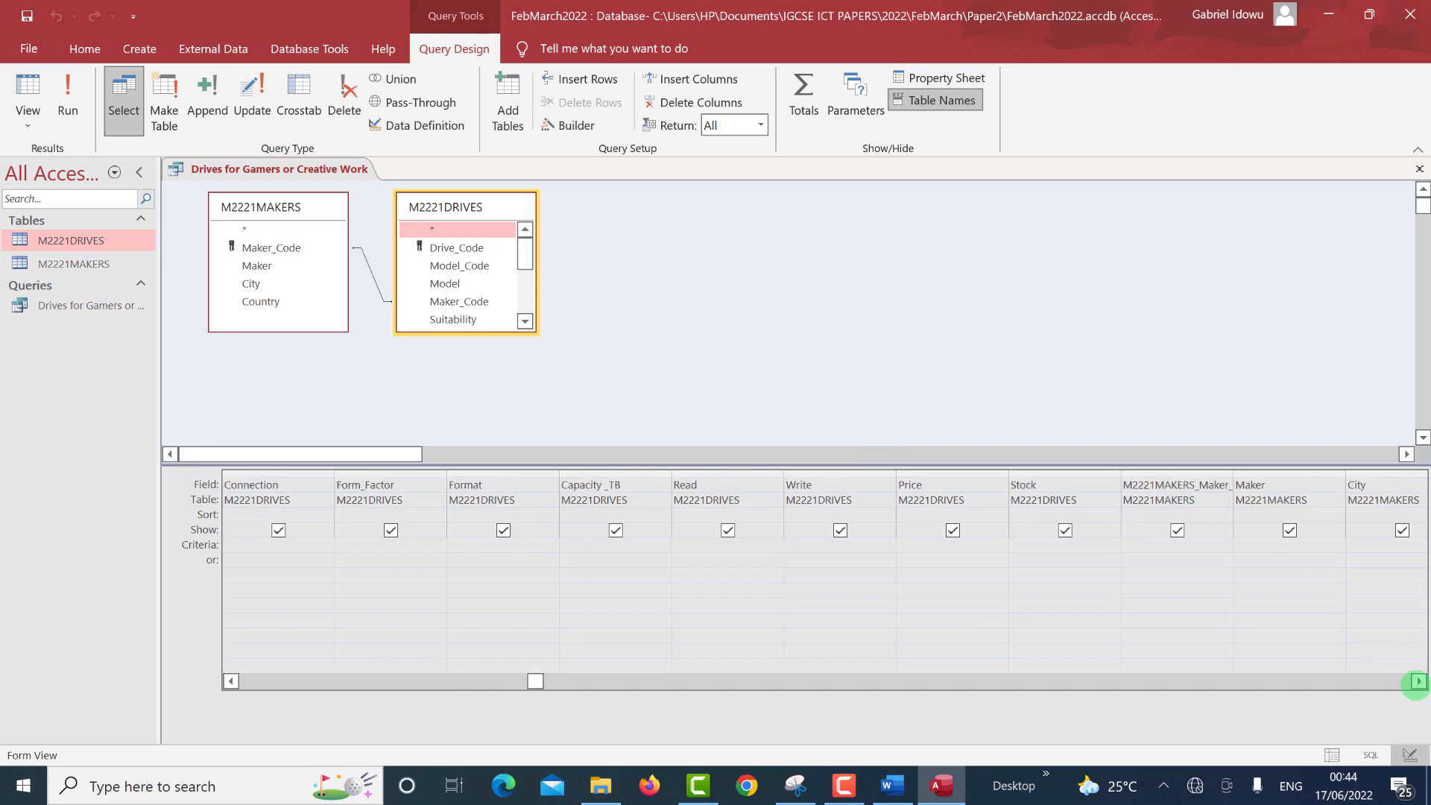
click(1417, 681)
click(1417, 681)
click(1417, 681)
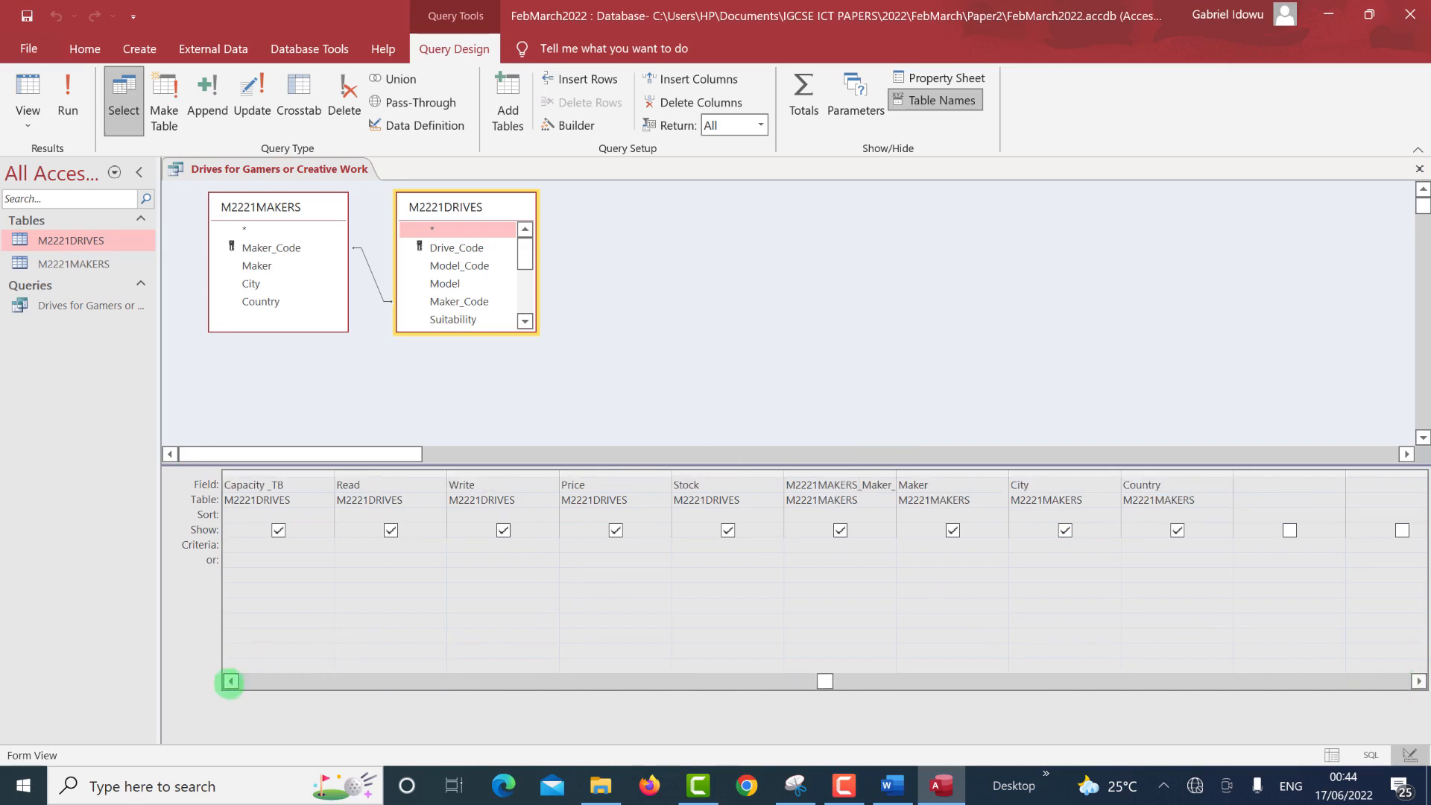
click(230, 681)
click(230, 681)
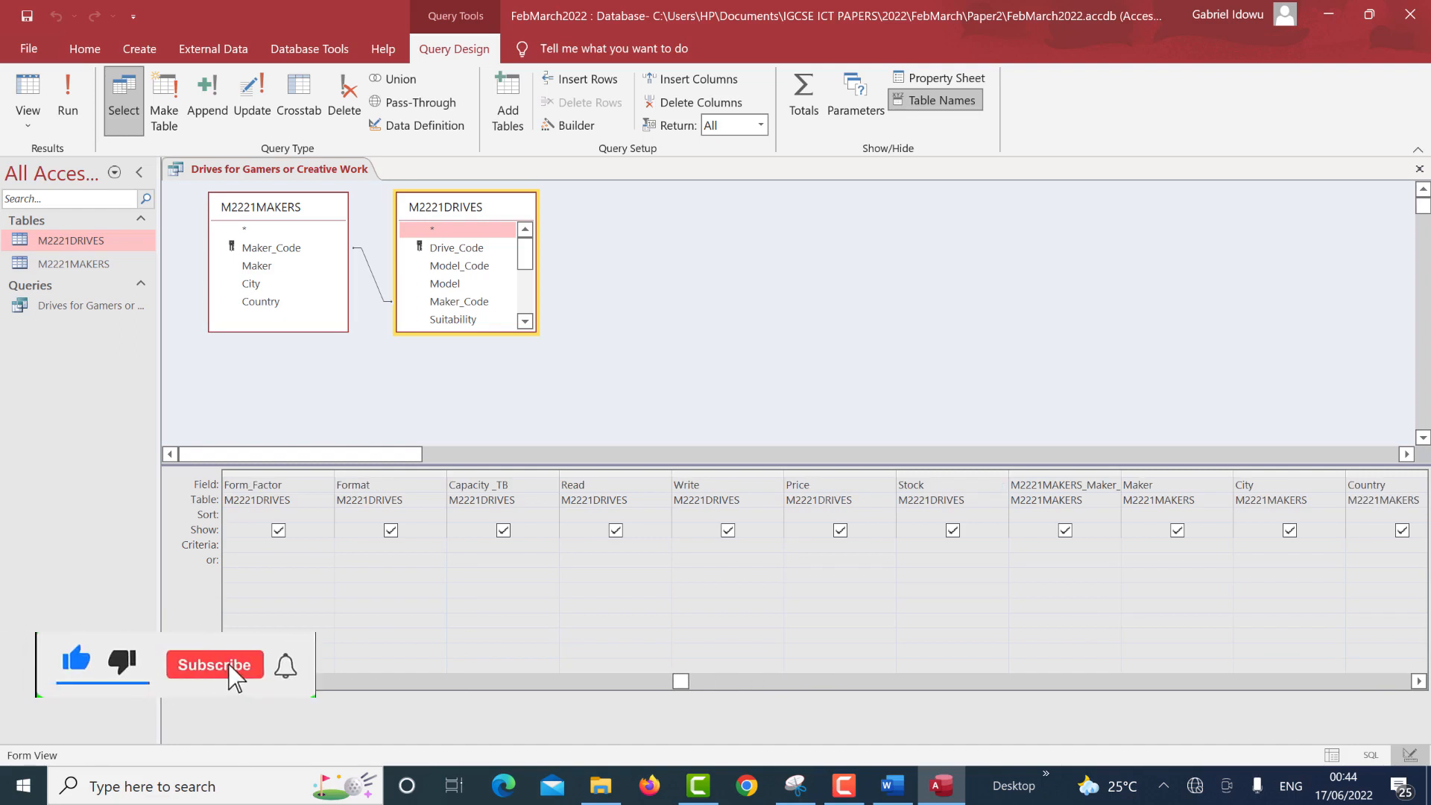
click(230, 682)
click(230, 681)
click(230, 681)
click(361, 487)
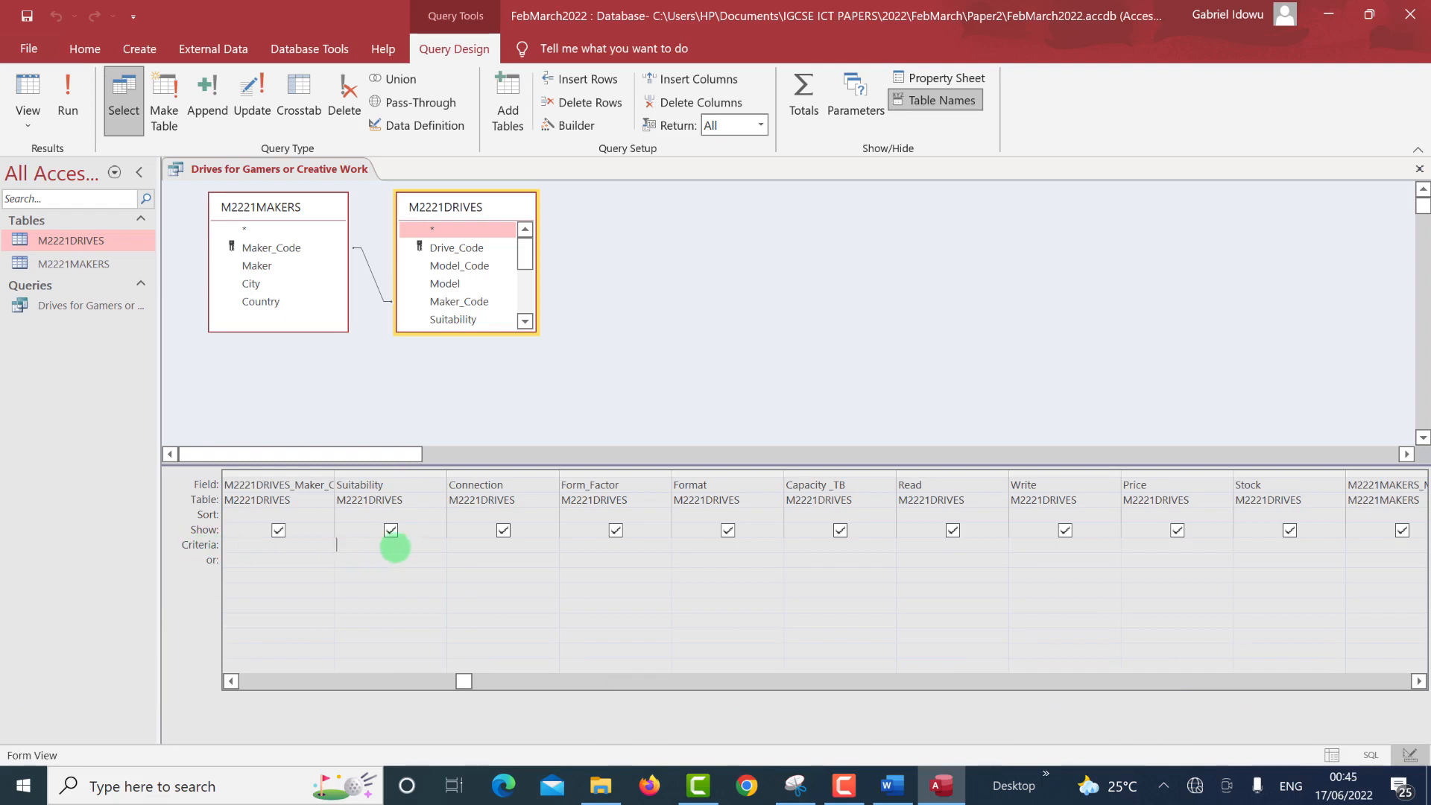
Enter the Suitability criterion Gaming or "*Creative*" and run the query.
key(BackSpace)
text(Gaming or)
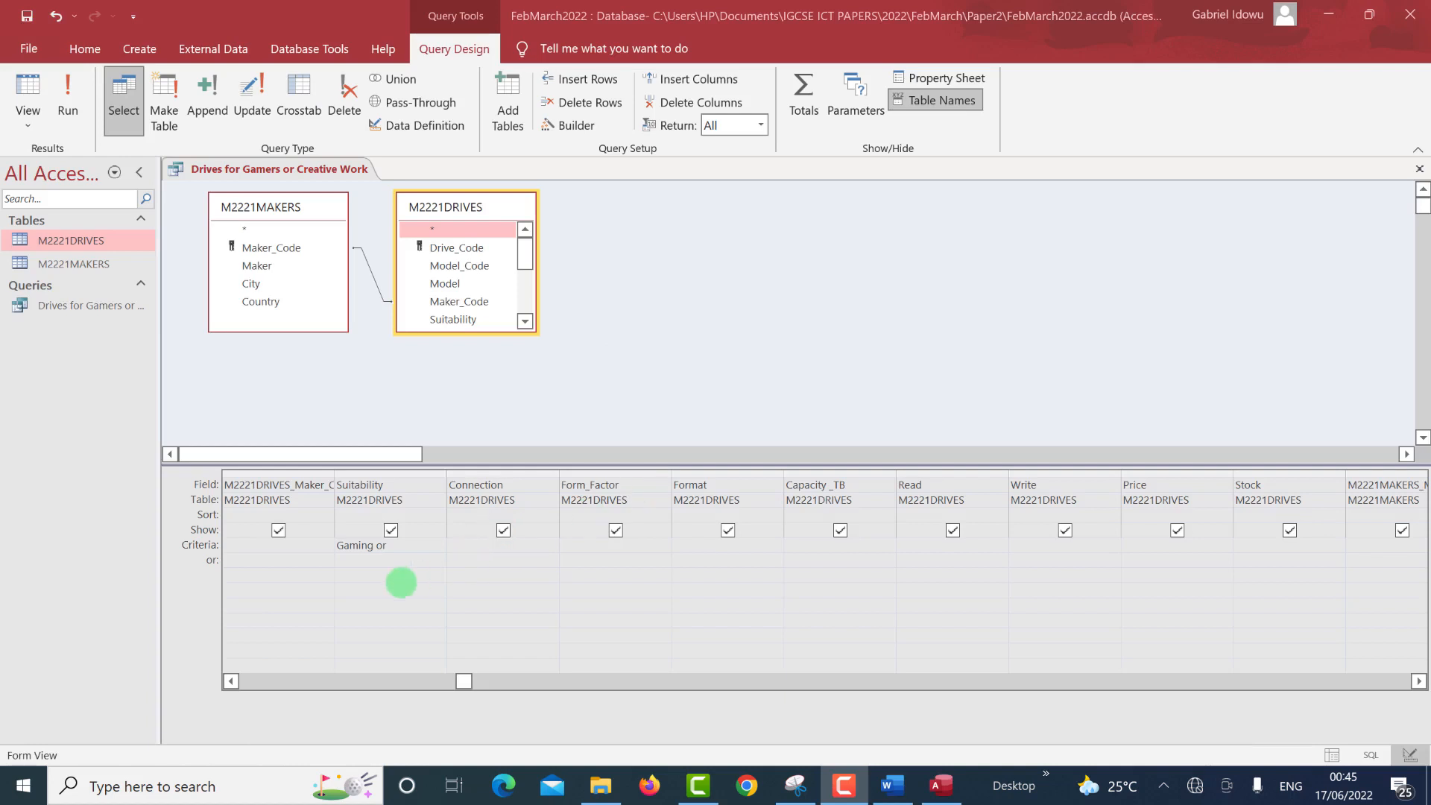
click(396, 541)
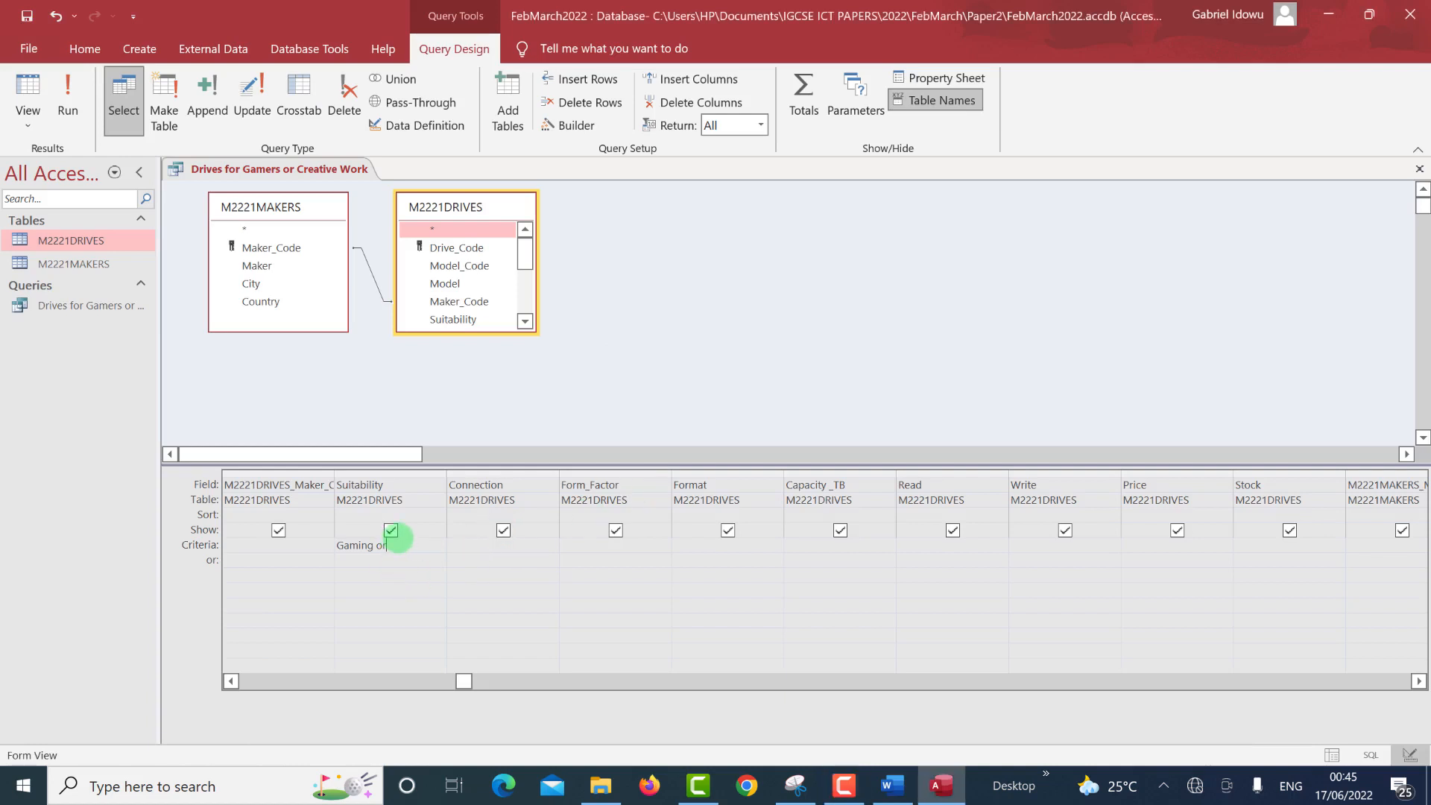
text(")
text(Creati)
text(ve)
text(*)
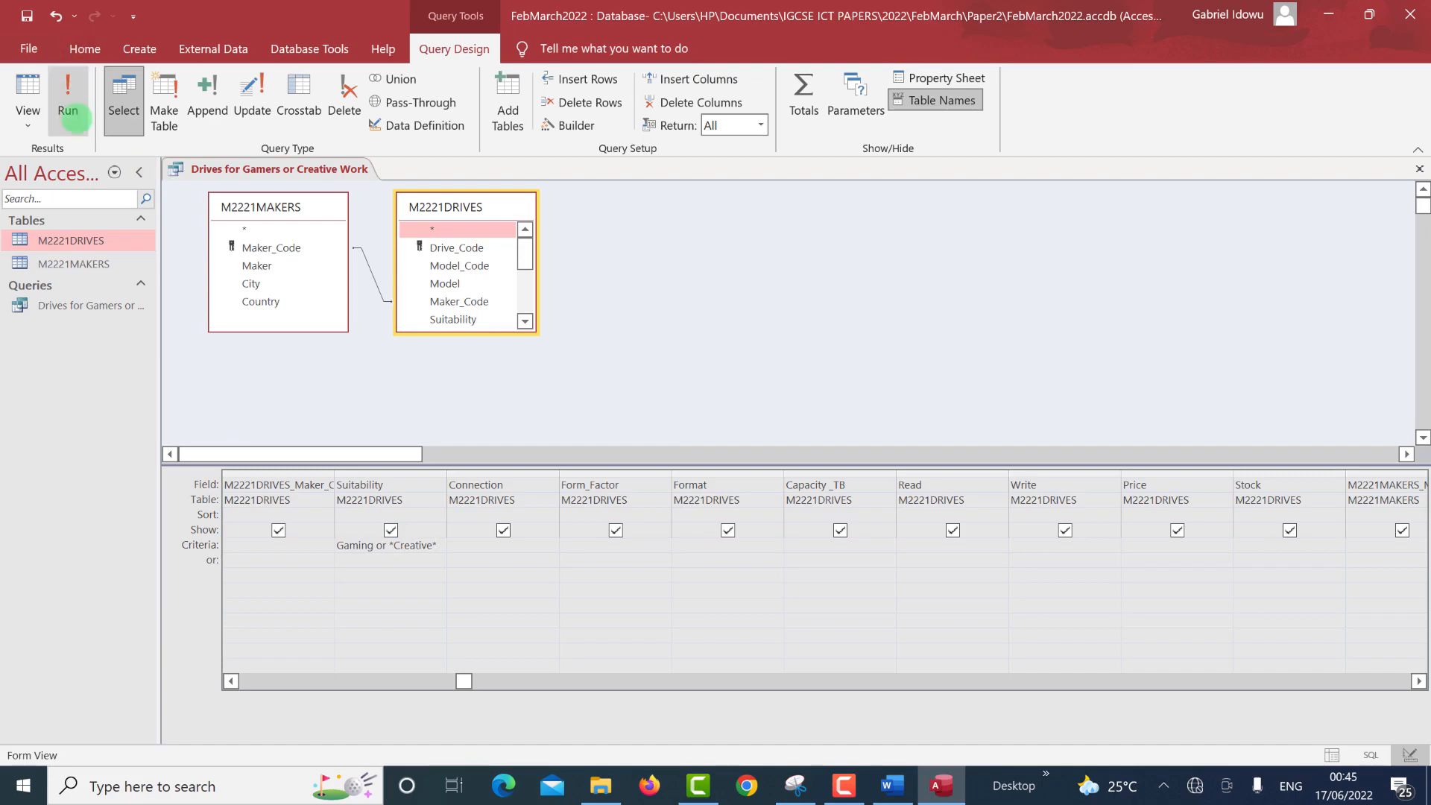
click(71, 116)
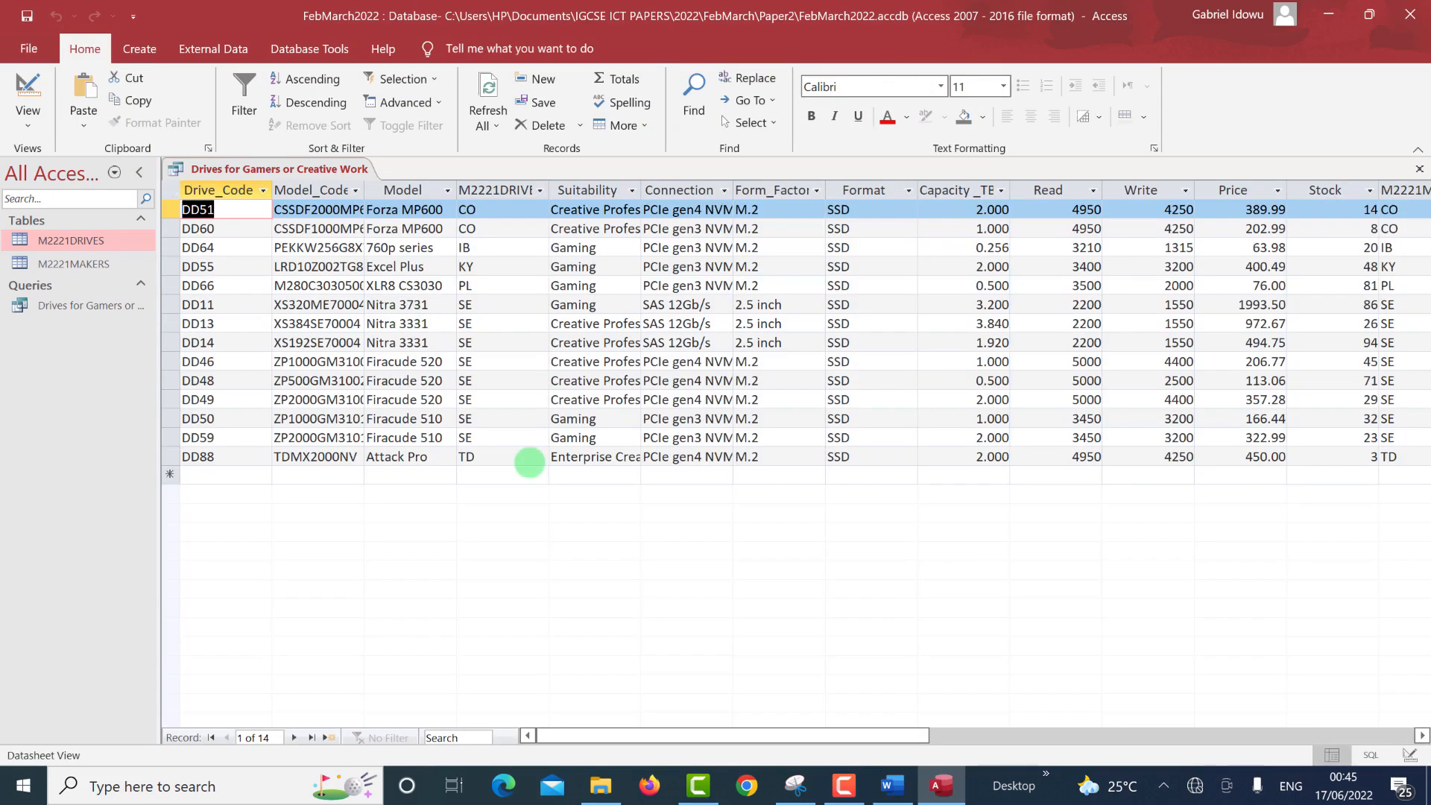
Autofit the Suitability column so 'Creative Professional' shows in full, checking DD66's Gaming entry.
click(607, 291)
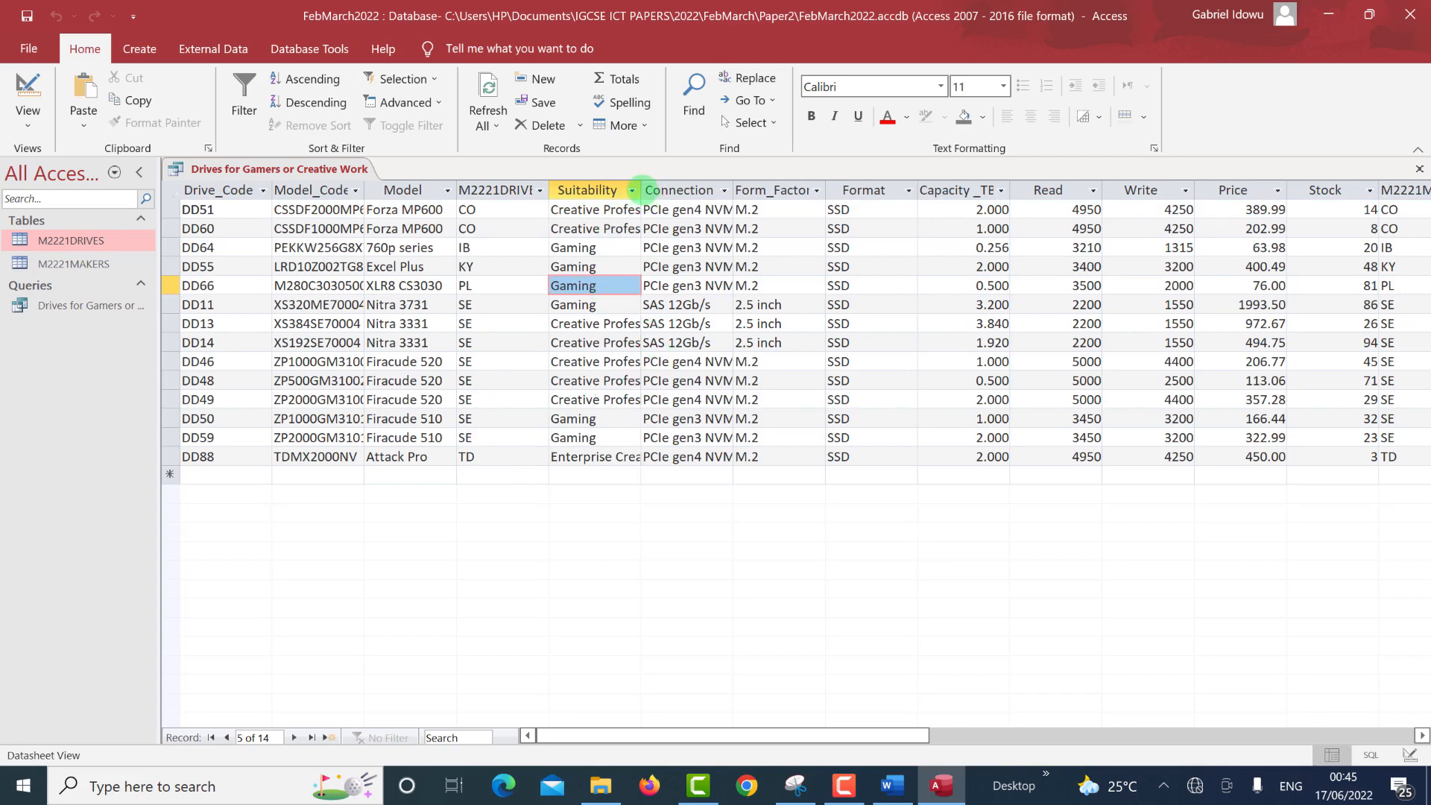
double_click(640, 190)
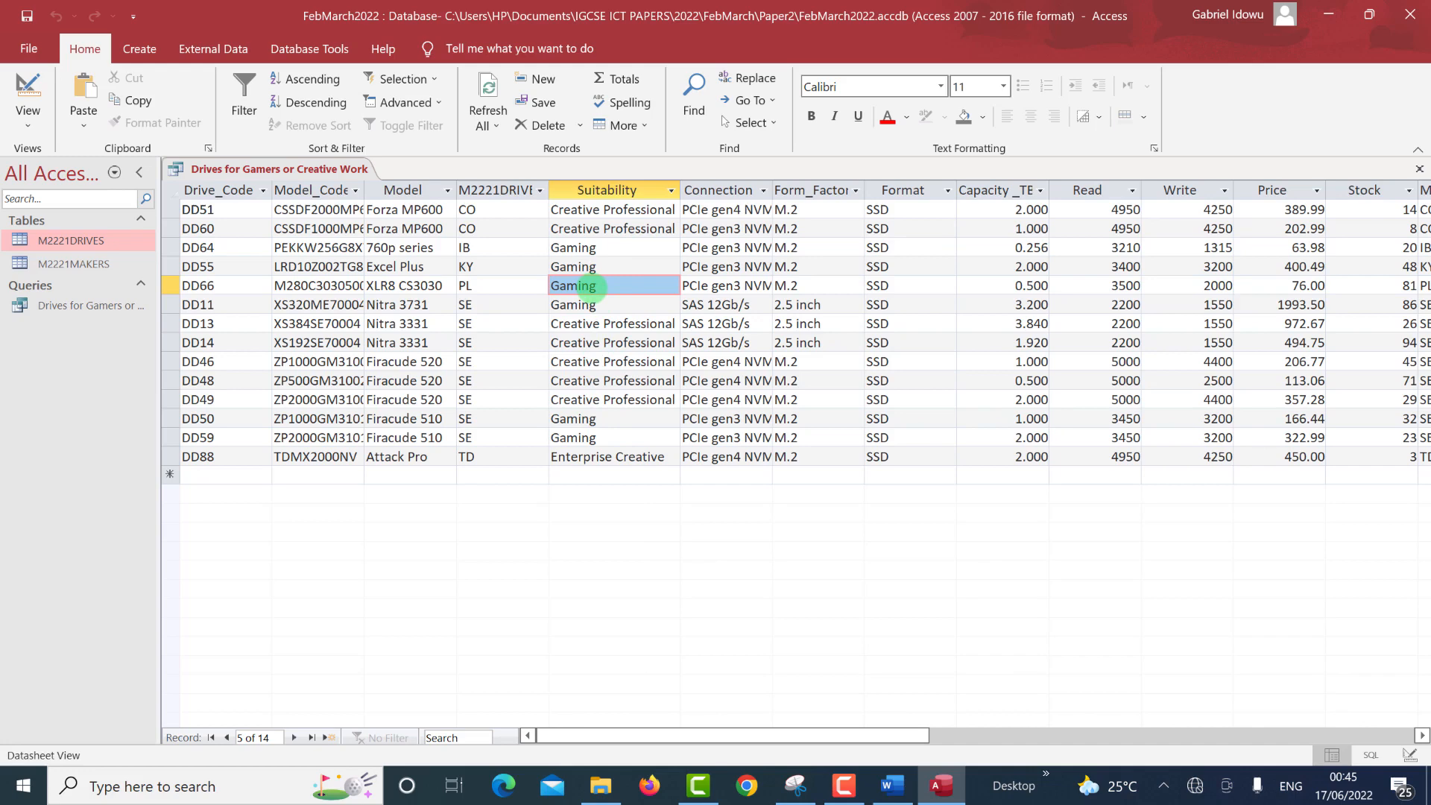
double_click(590, 285)
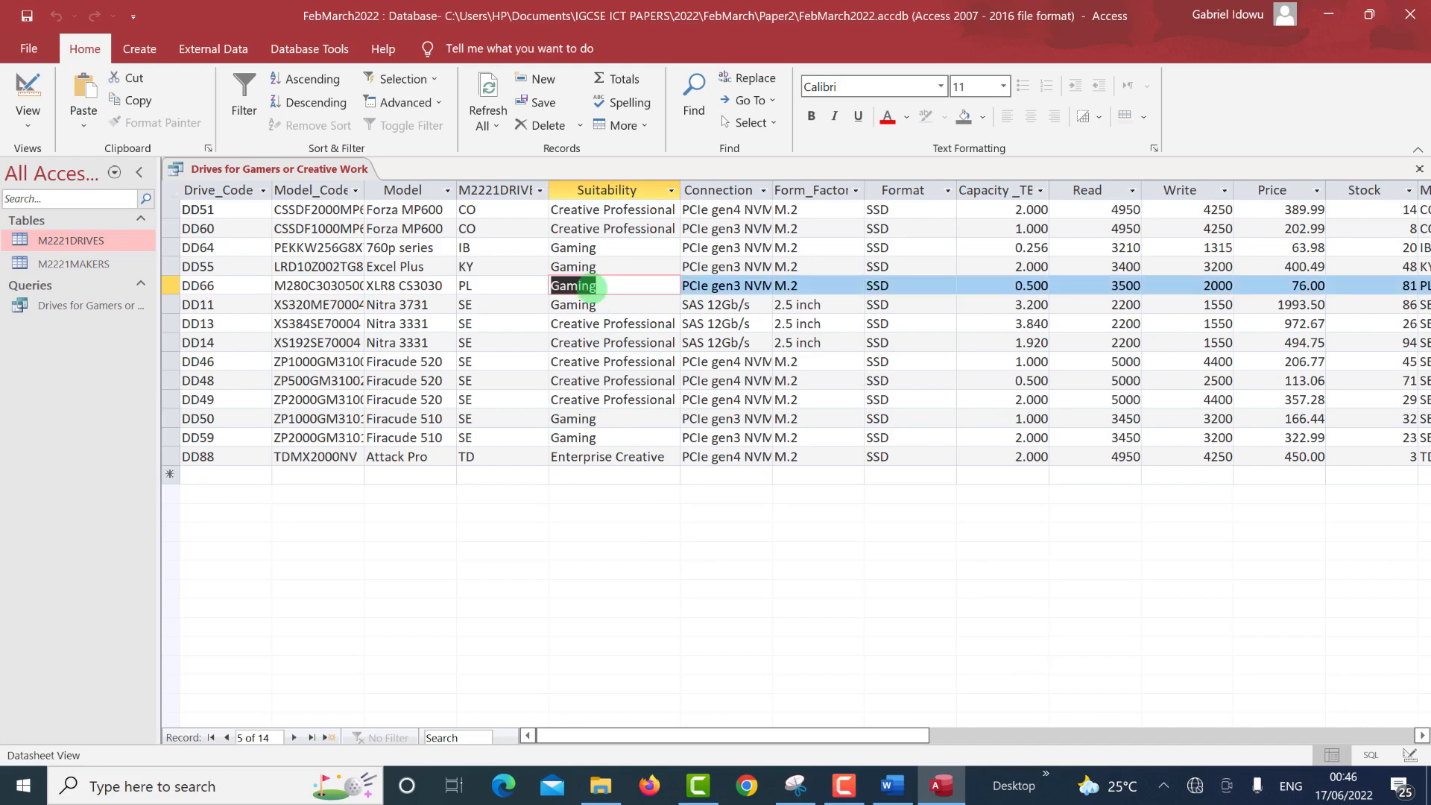
key(alt+Tab)
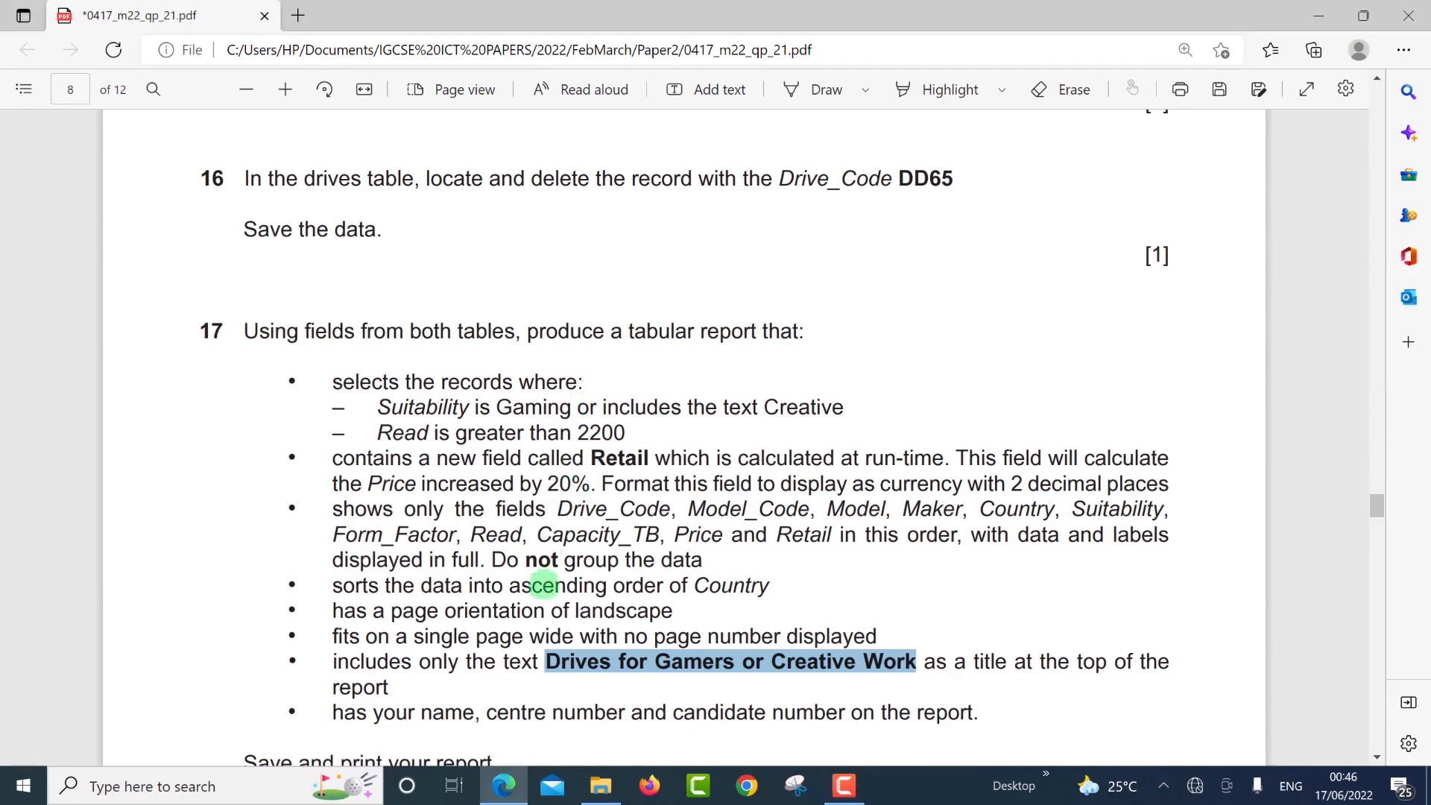
Add the Read criterion >22000, then copy the word Retail from the exam paper.
click(555, 611)
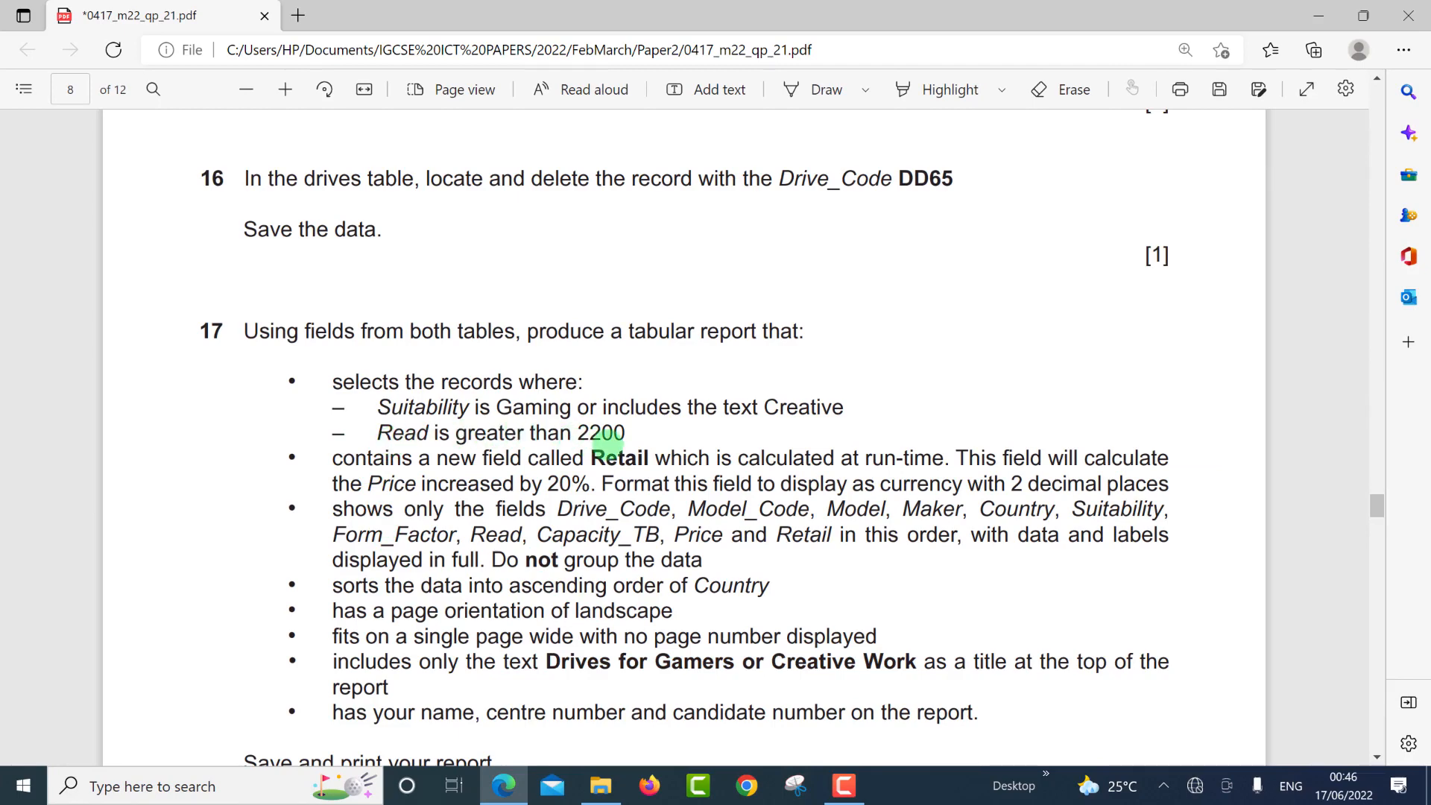
key(alt+Tab)
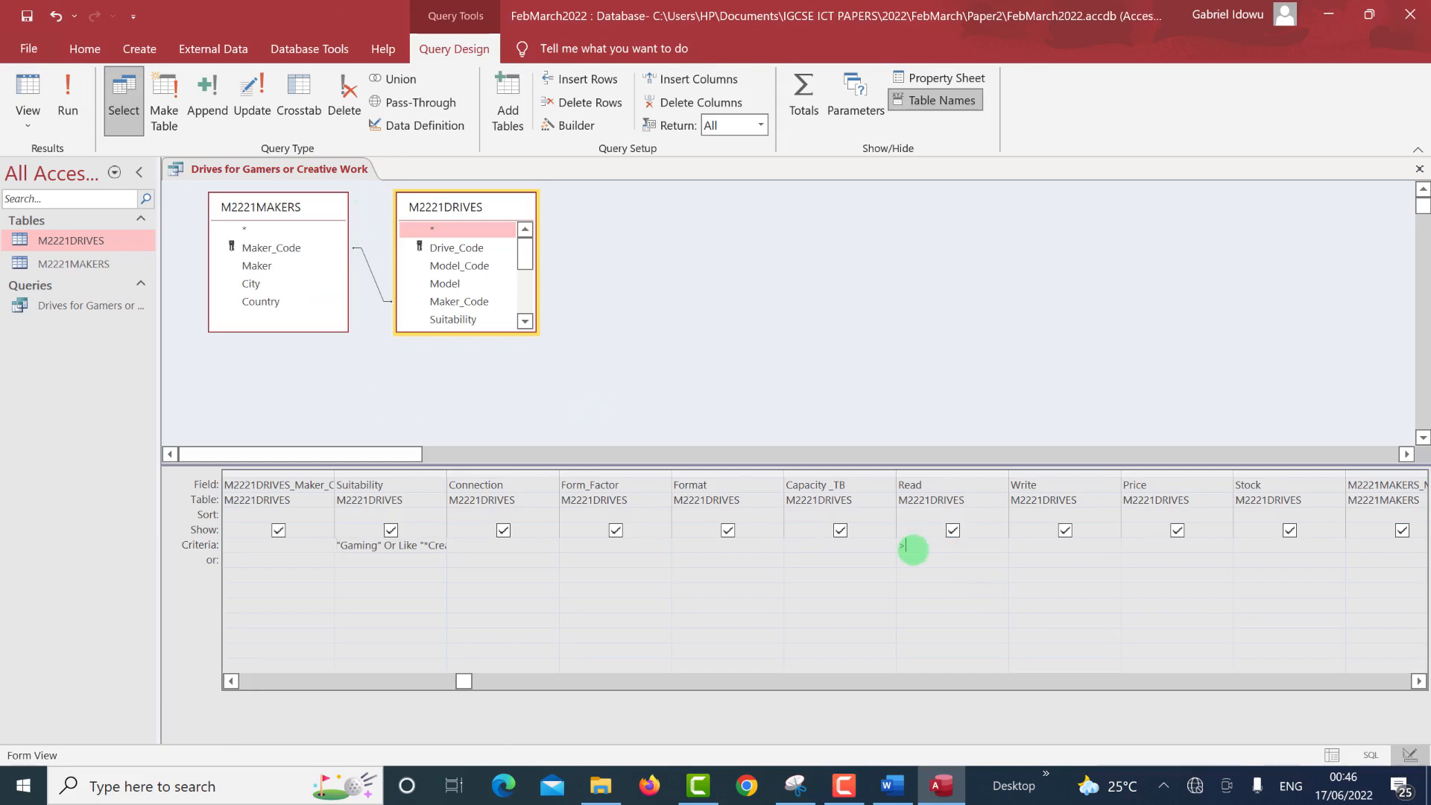
text(>22000)
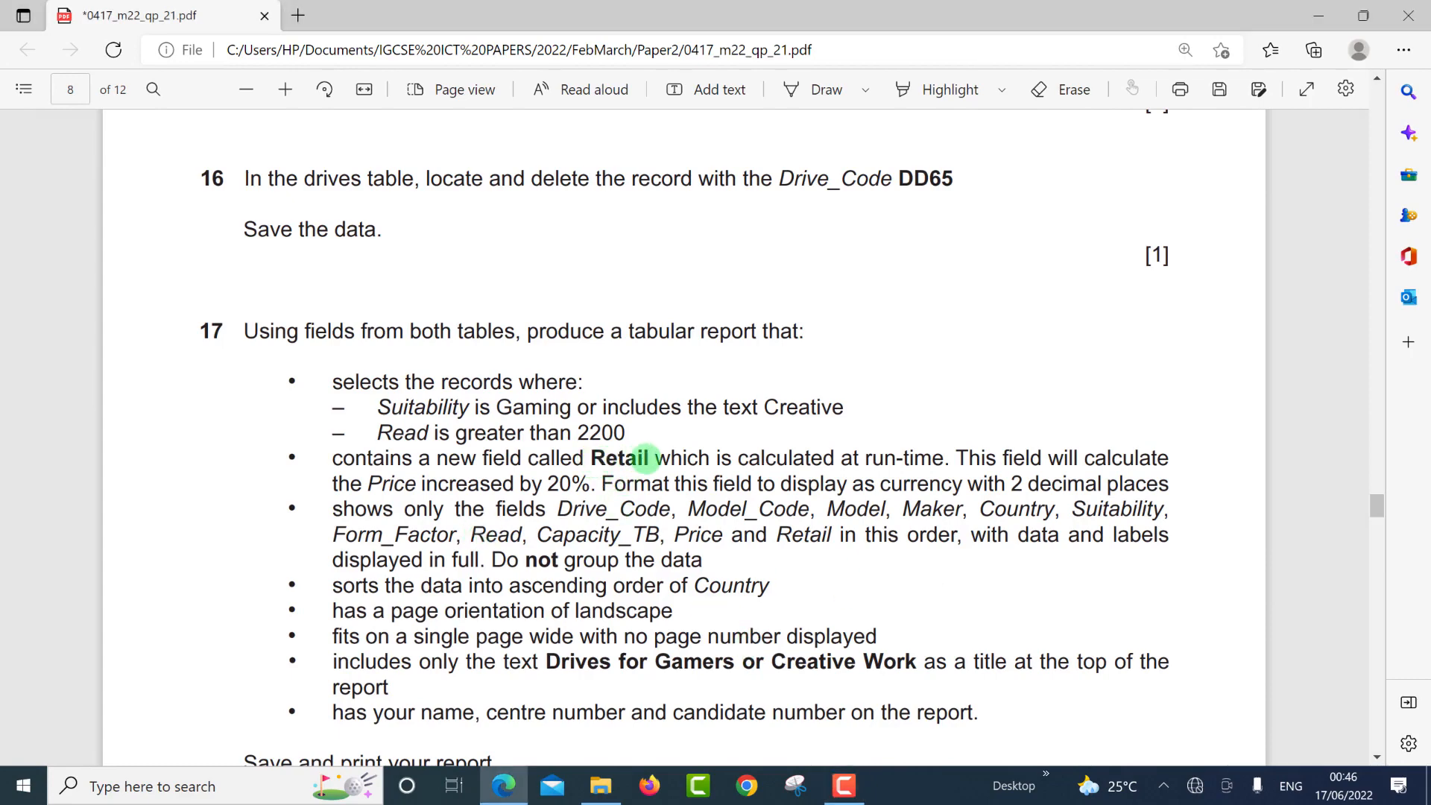
double_click(650, 458)
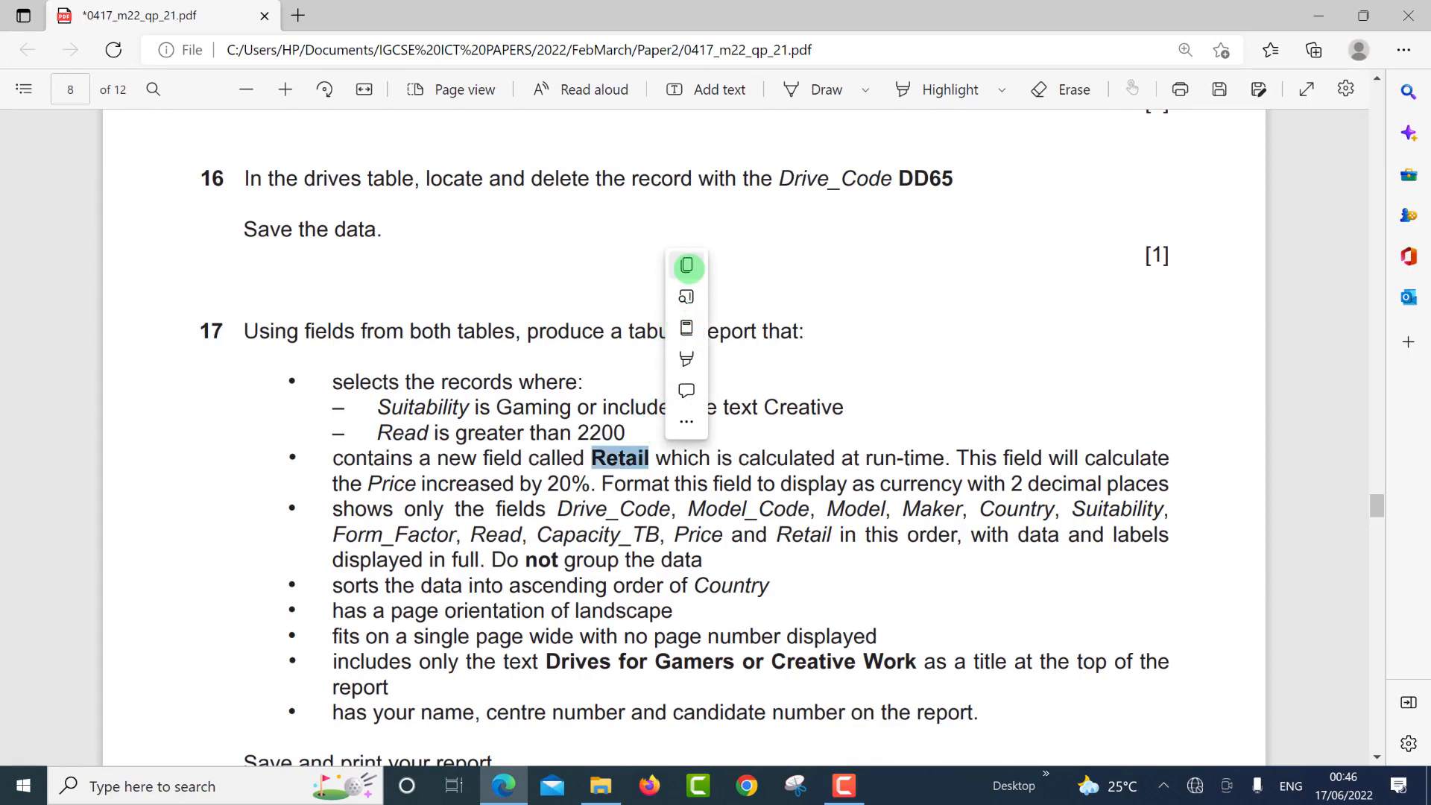
click(687, 267)
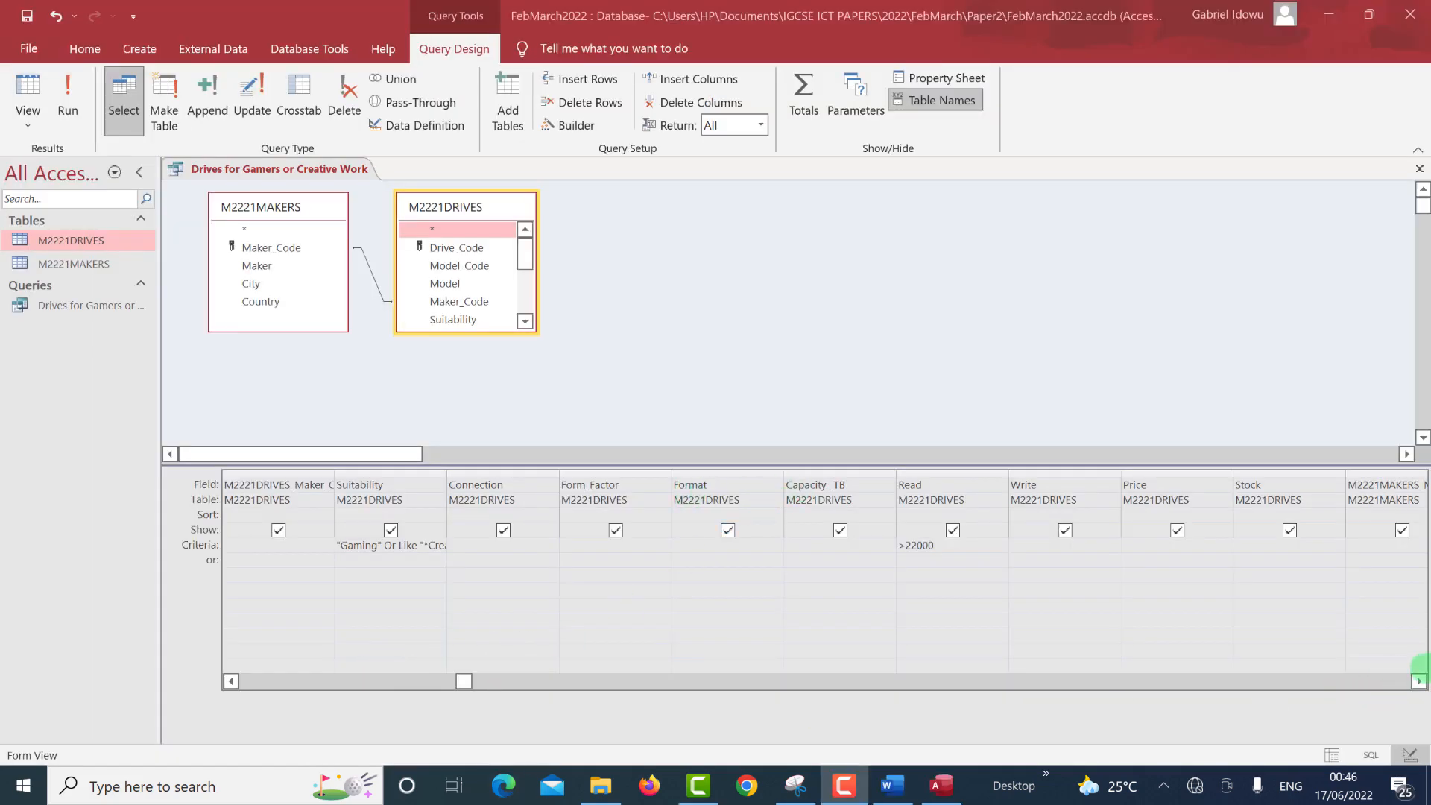
Enter Retail in the empty Field cell after Country in the design grid.
click(1418, 681)
click(1418, 681)
click(1419, 681)
click(1418, 681)
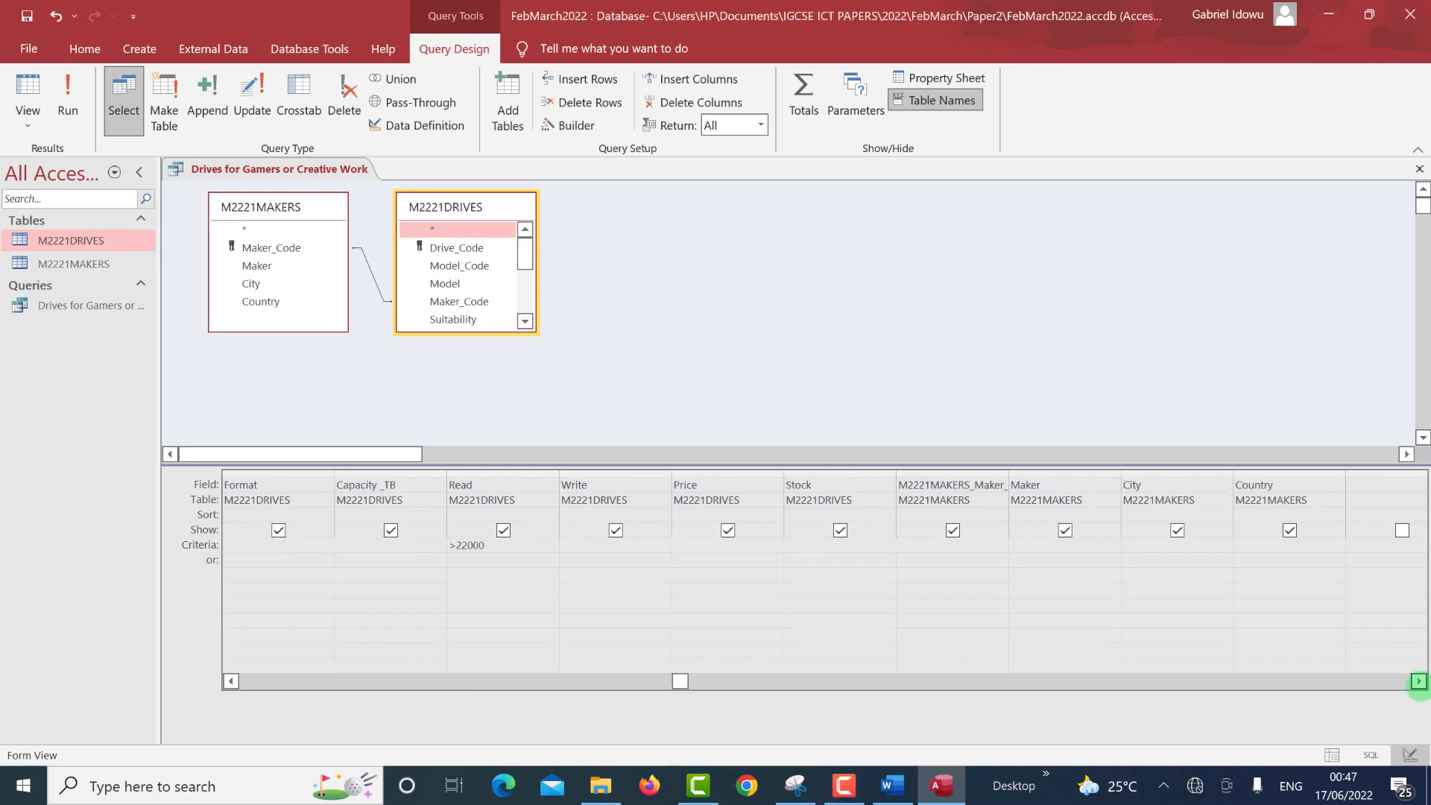
click(1418, 681)
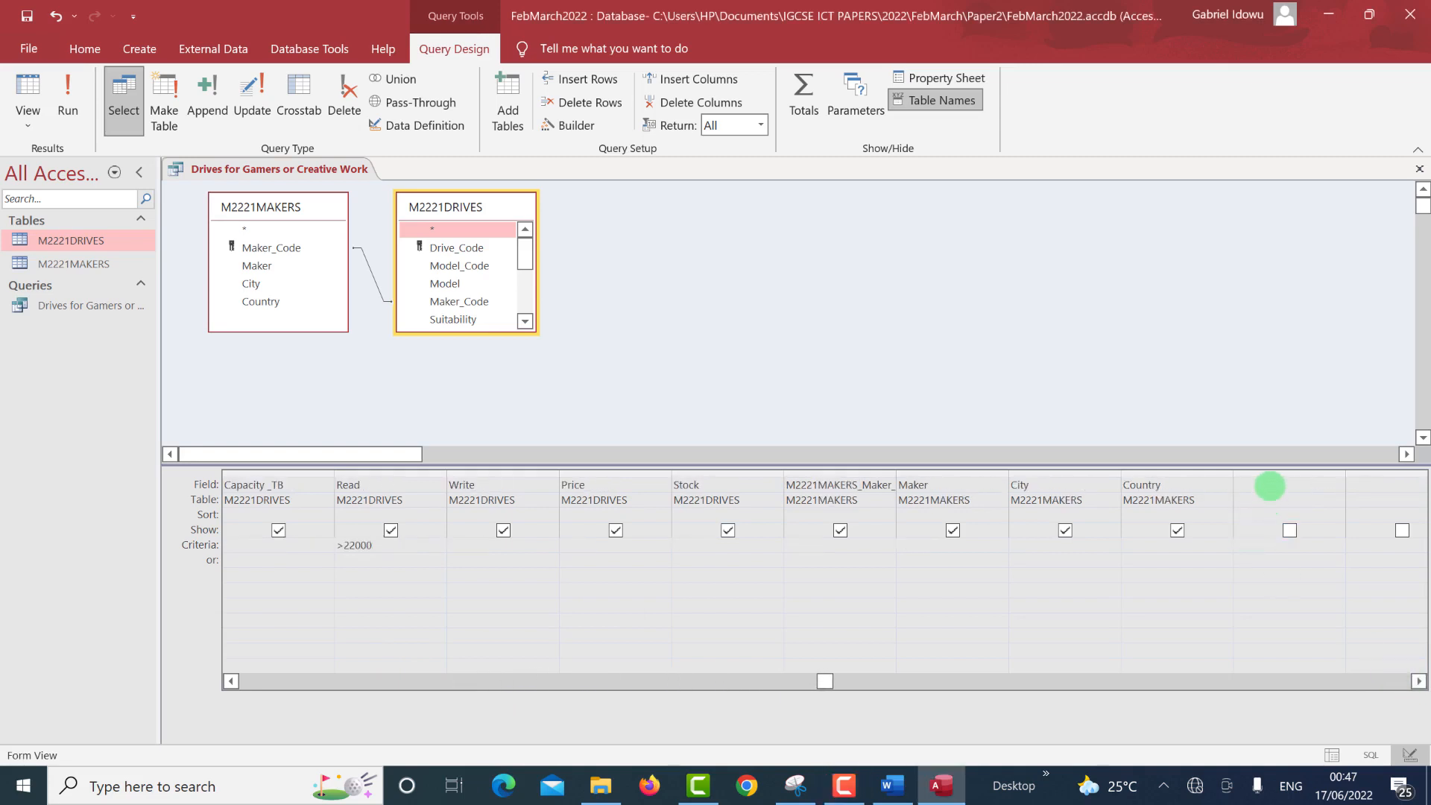
click(1269, 485)
text(Retail)
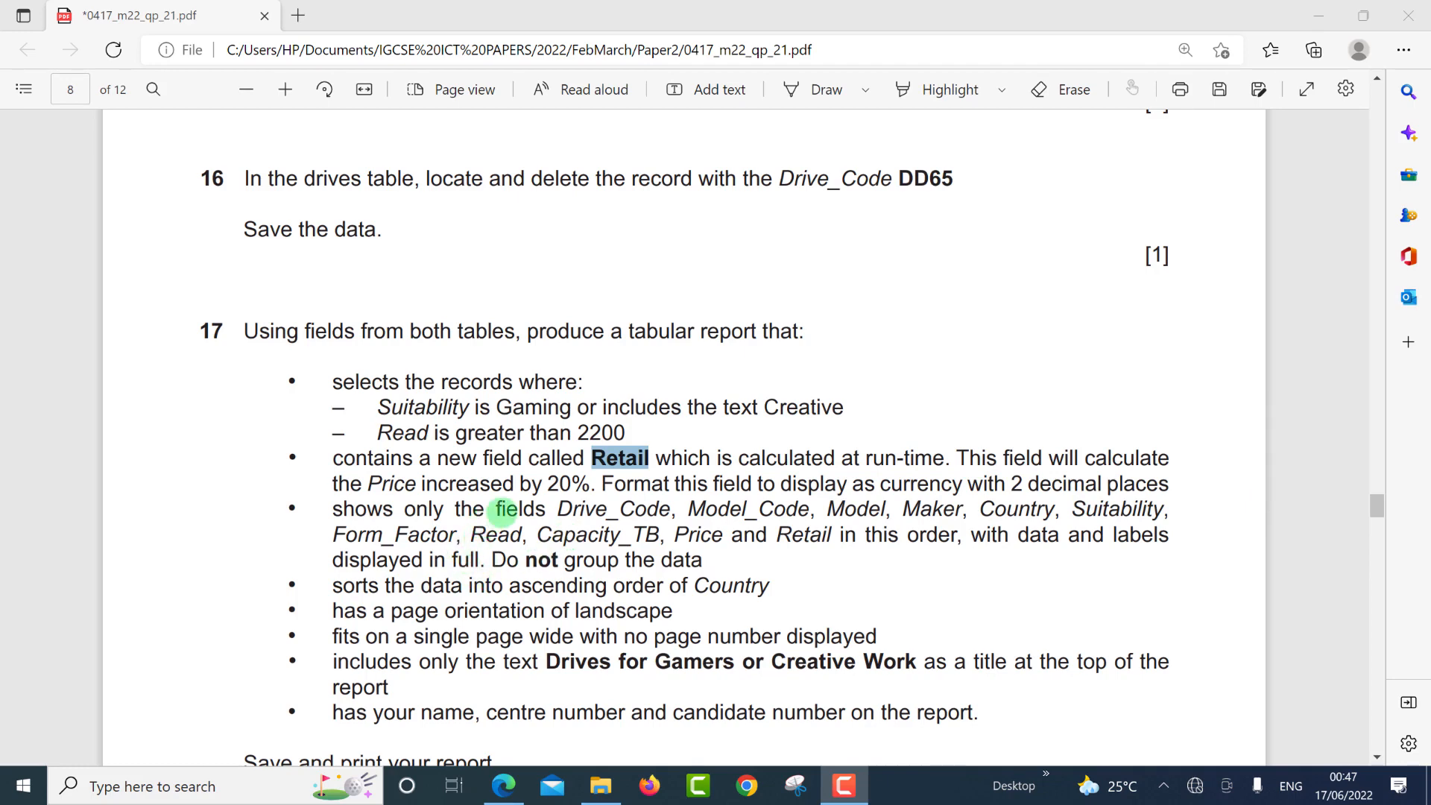
Open the Windows Start menu, then dismiss it to return to the exam paper in Edge.
key(super)
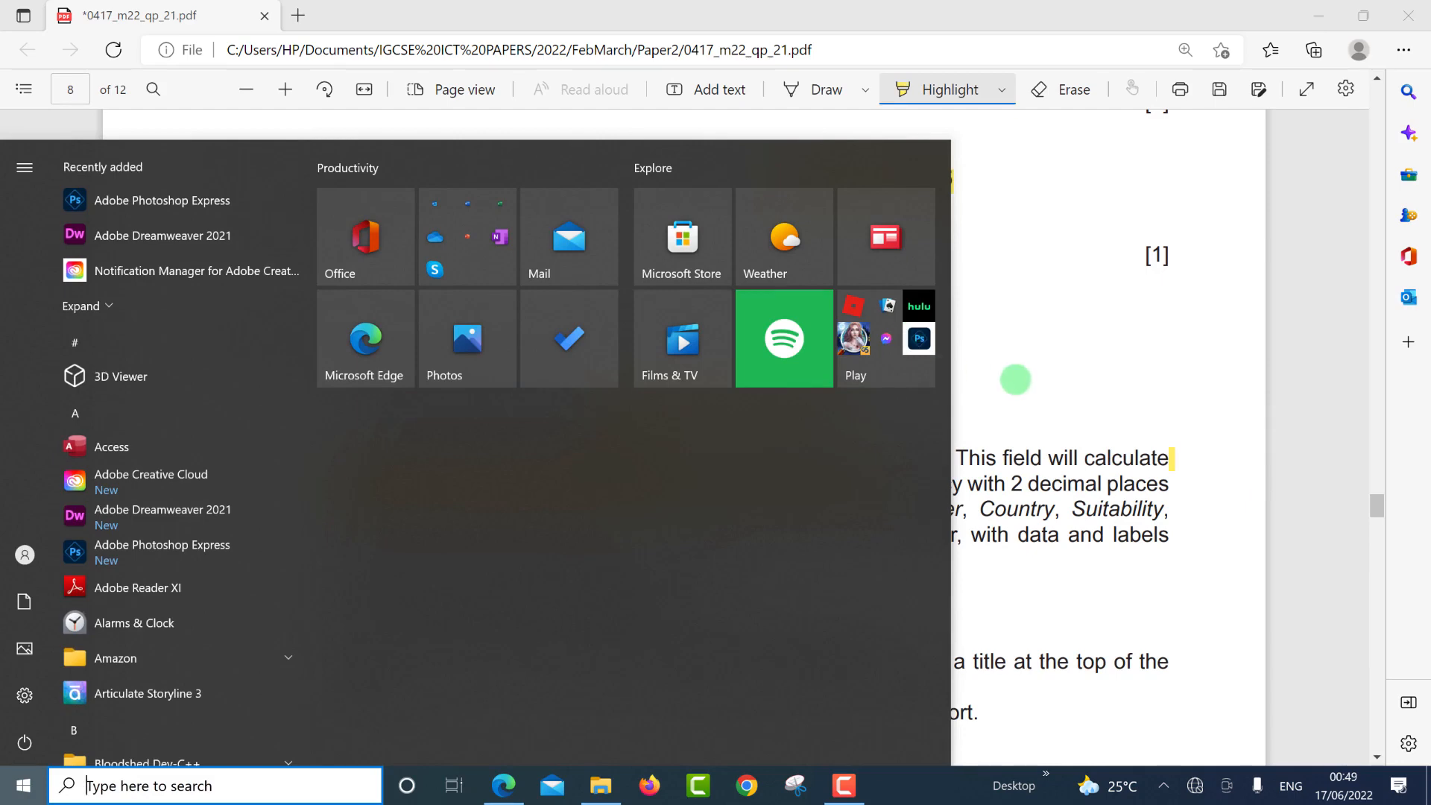
click(1015, 379)
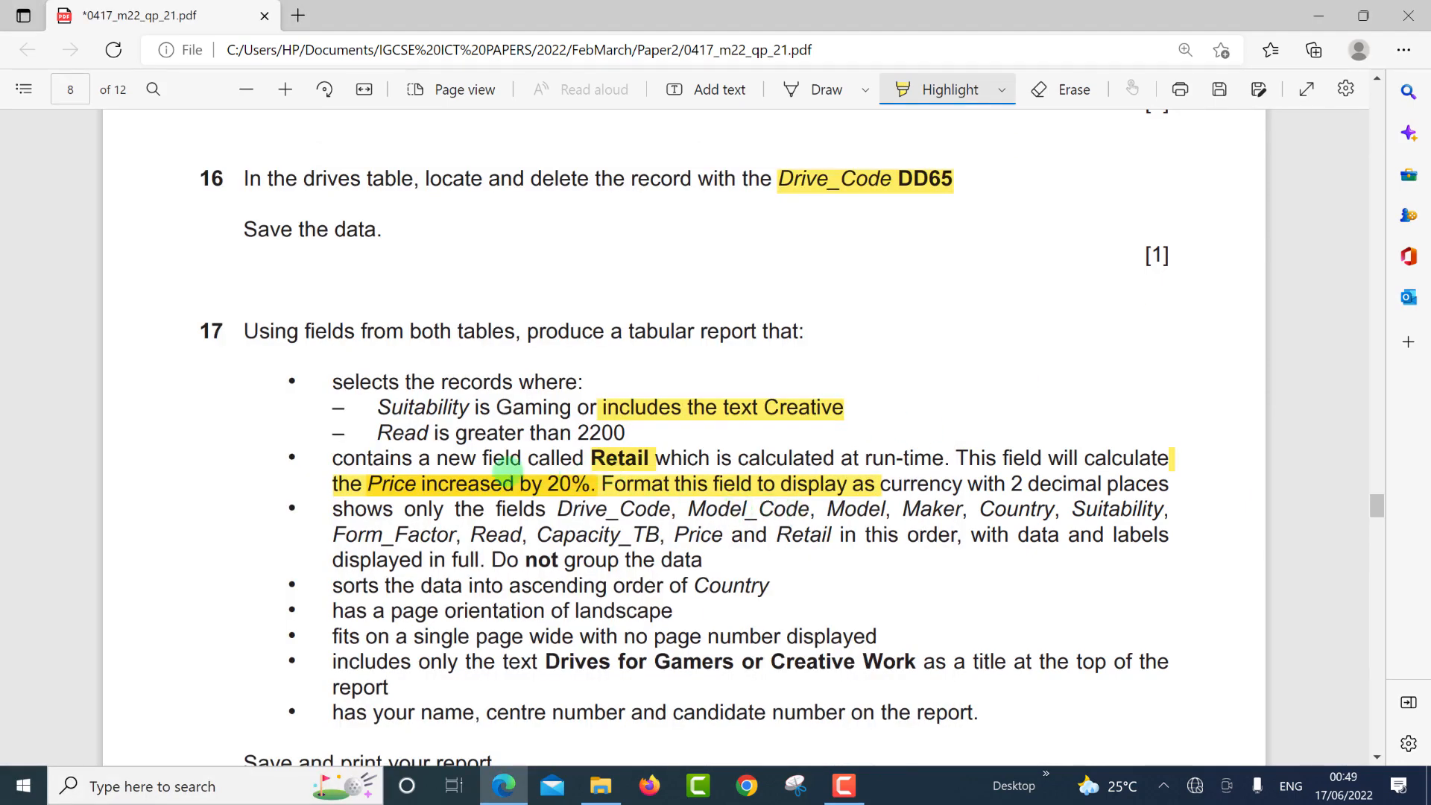
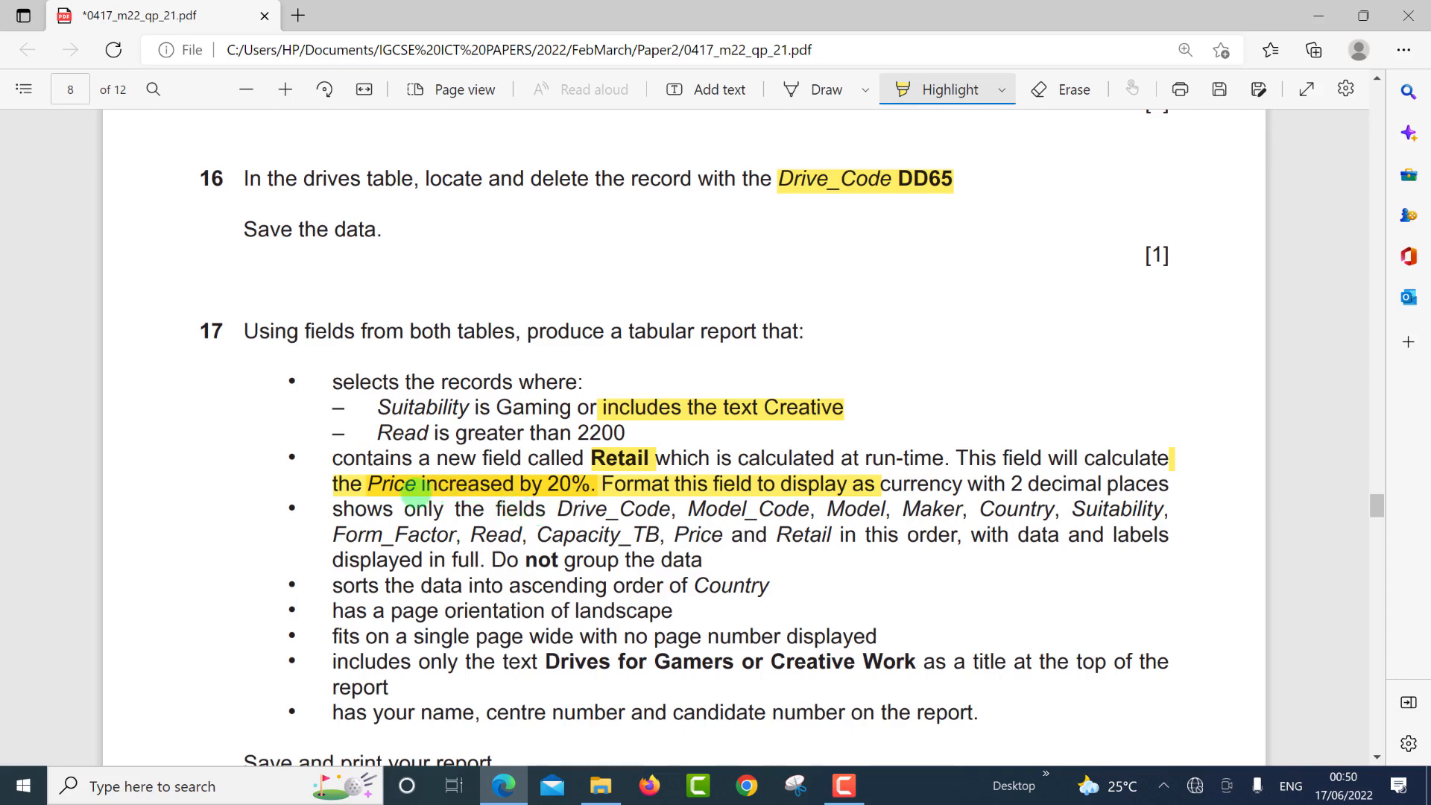
Reread question 17 and select the phrase 'increased by 20%' describing the Retail price rule.
drag(418, 486, 580, 493)
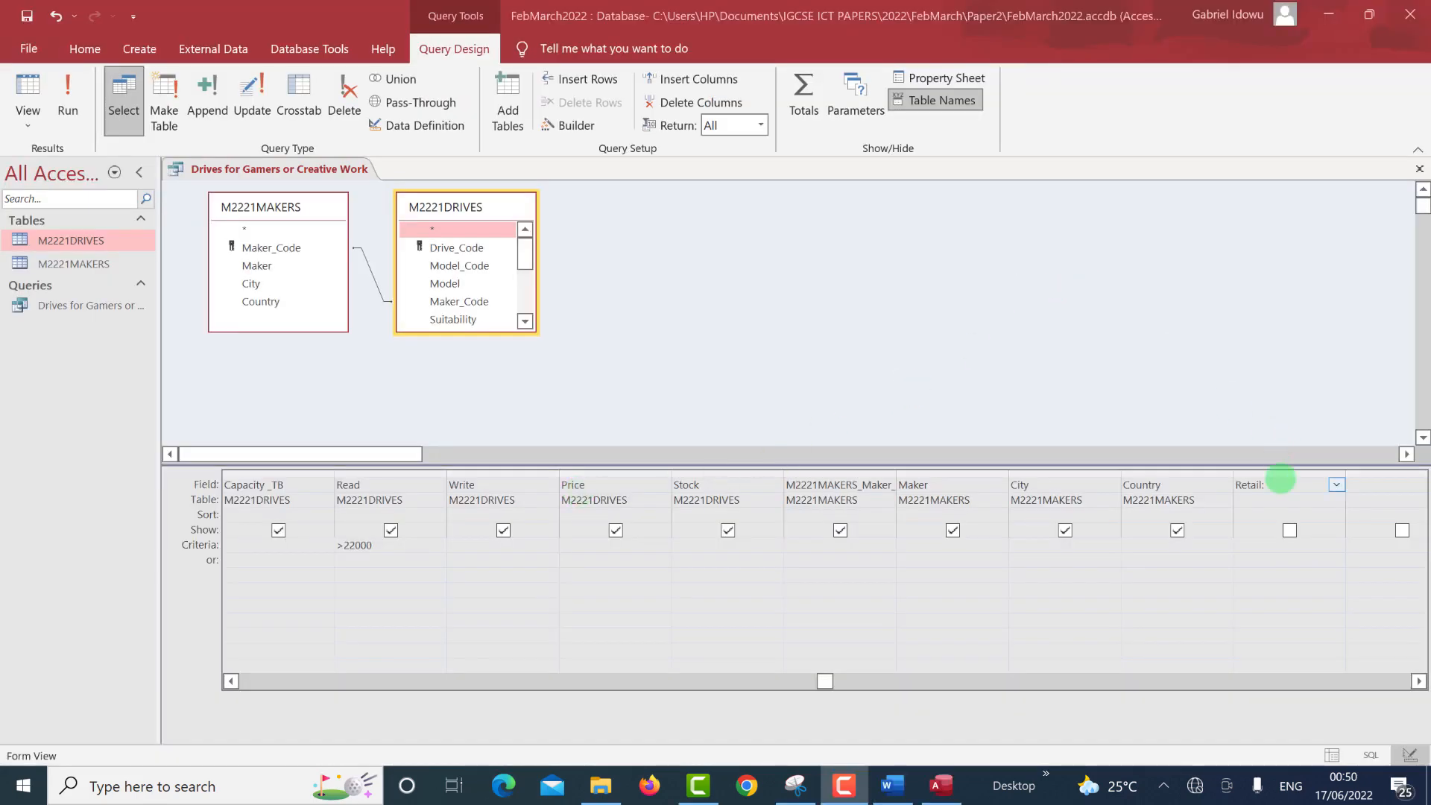
Define the Retail field as Retail: Price*1.5 and run the query, which returns no records.
click(1280, 482)
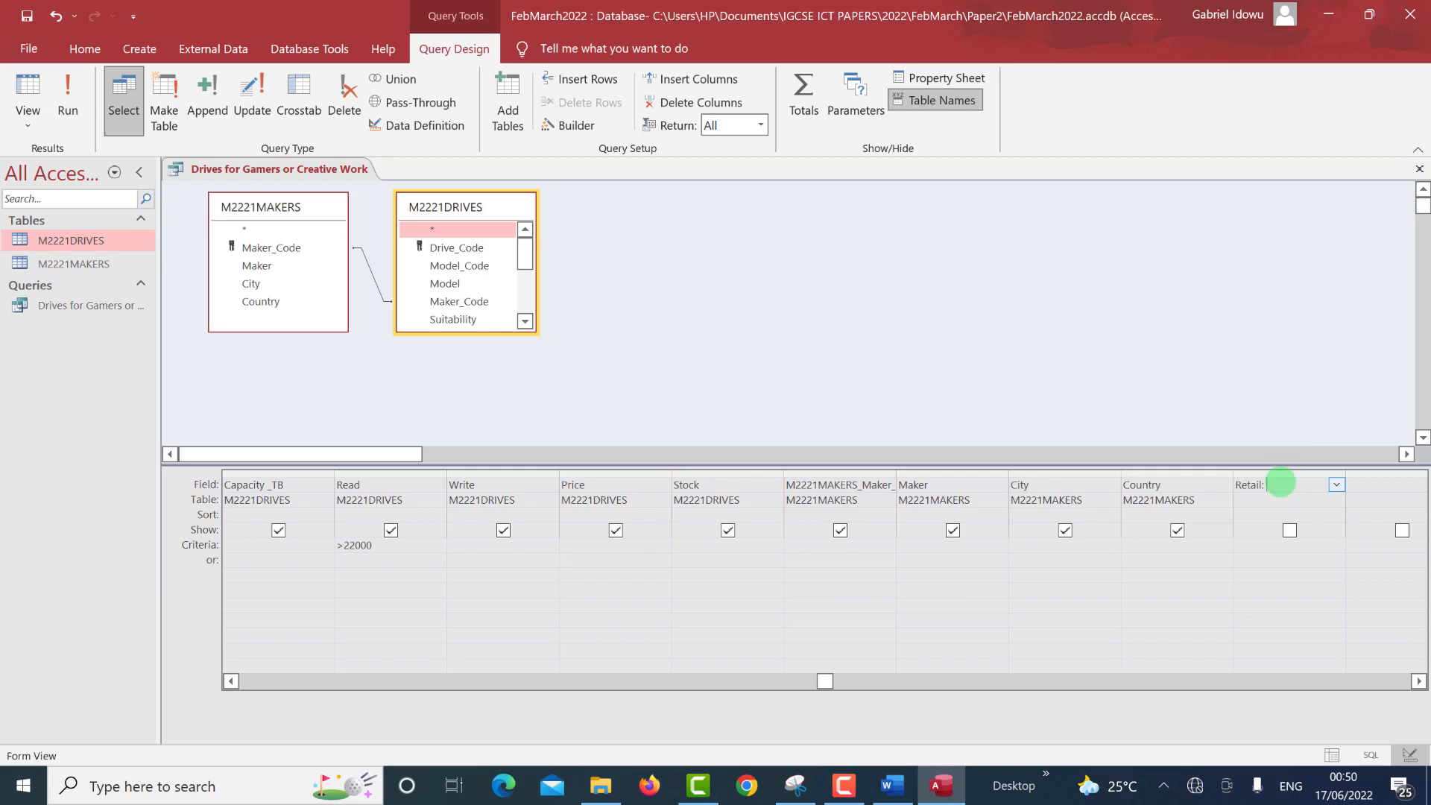
text(Price*1.5)
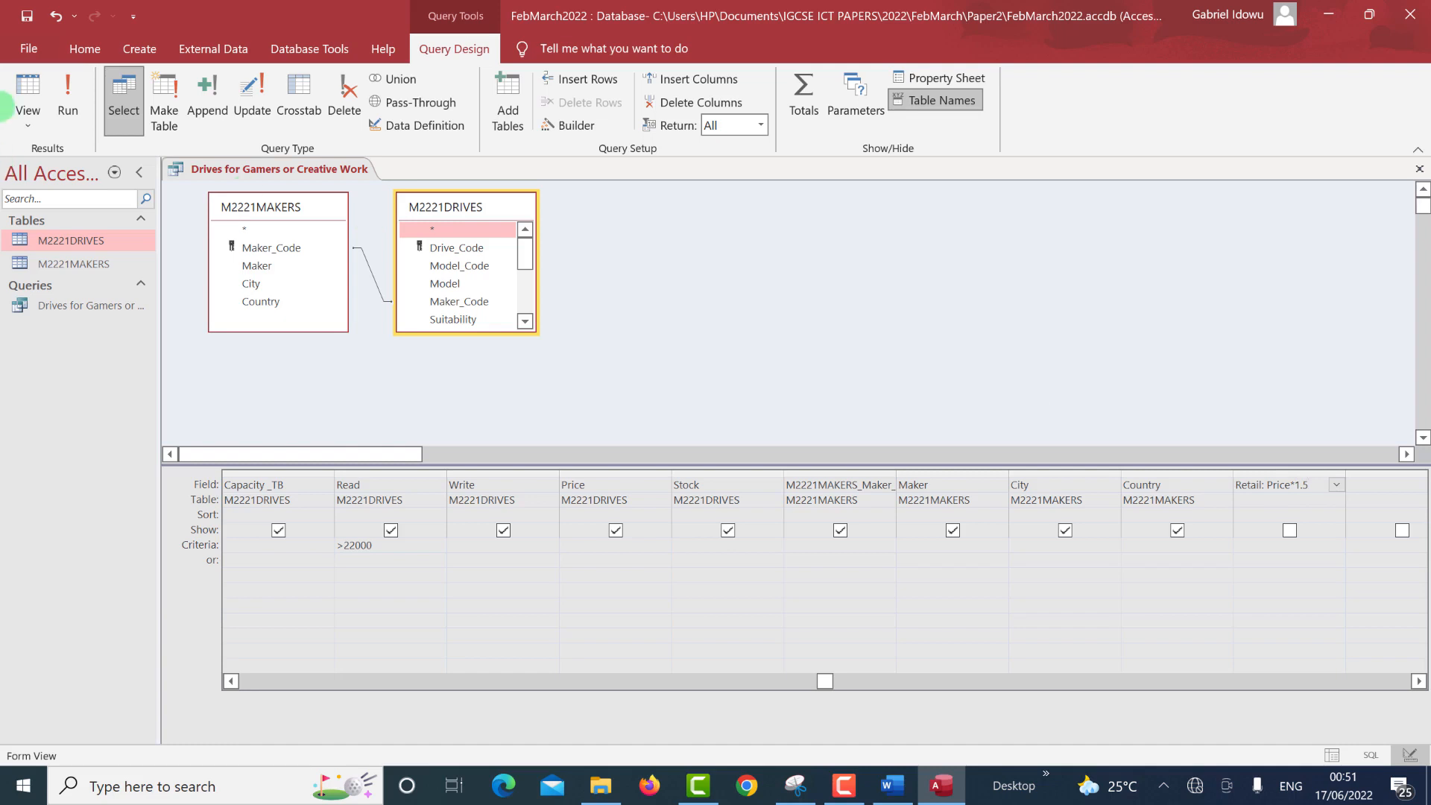
click(74, 94)
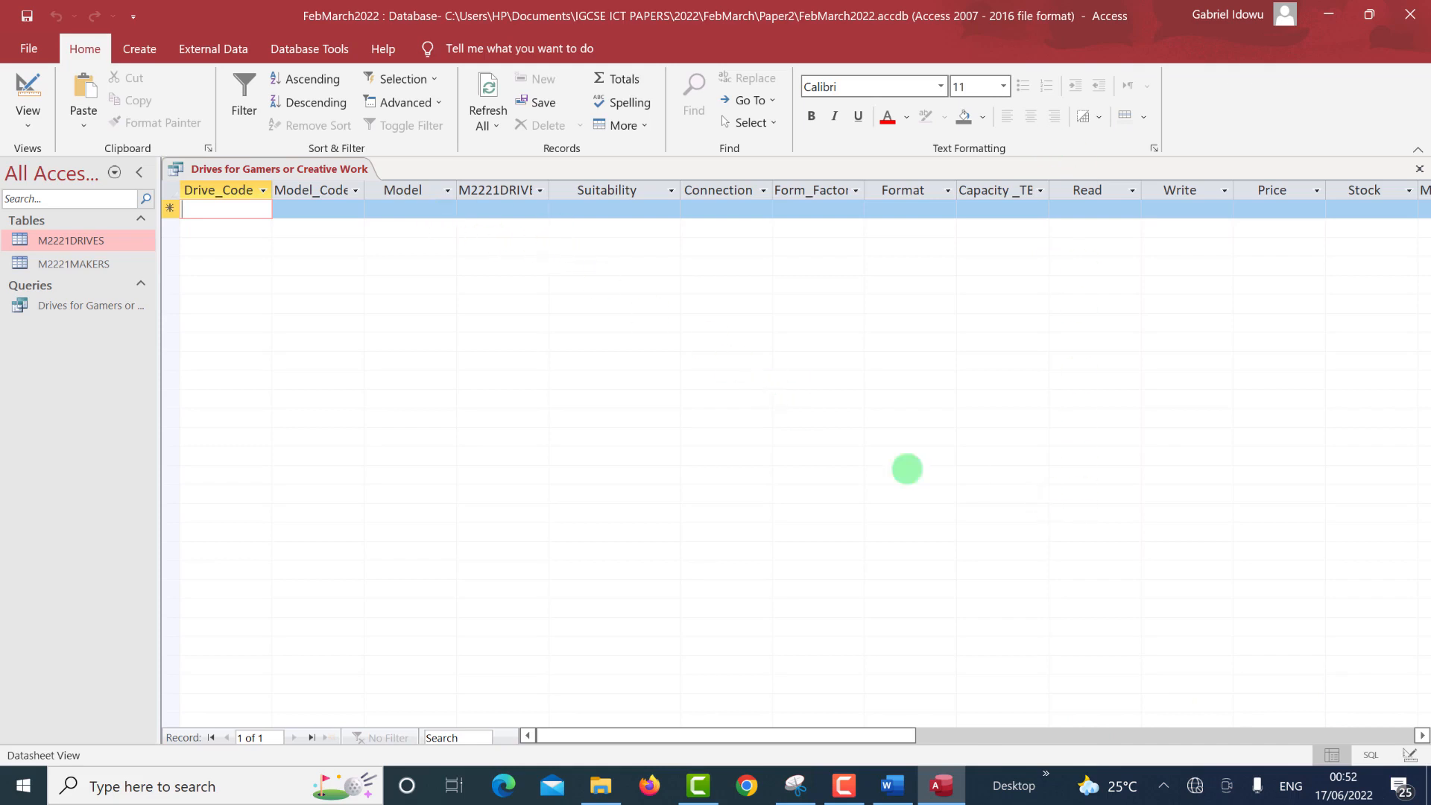
Change the Read criterion to >2200, show Retail, and run the query to get 11 drives.
click(1409, 755)
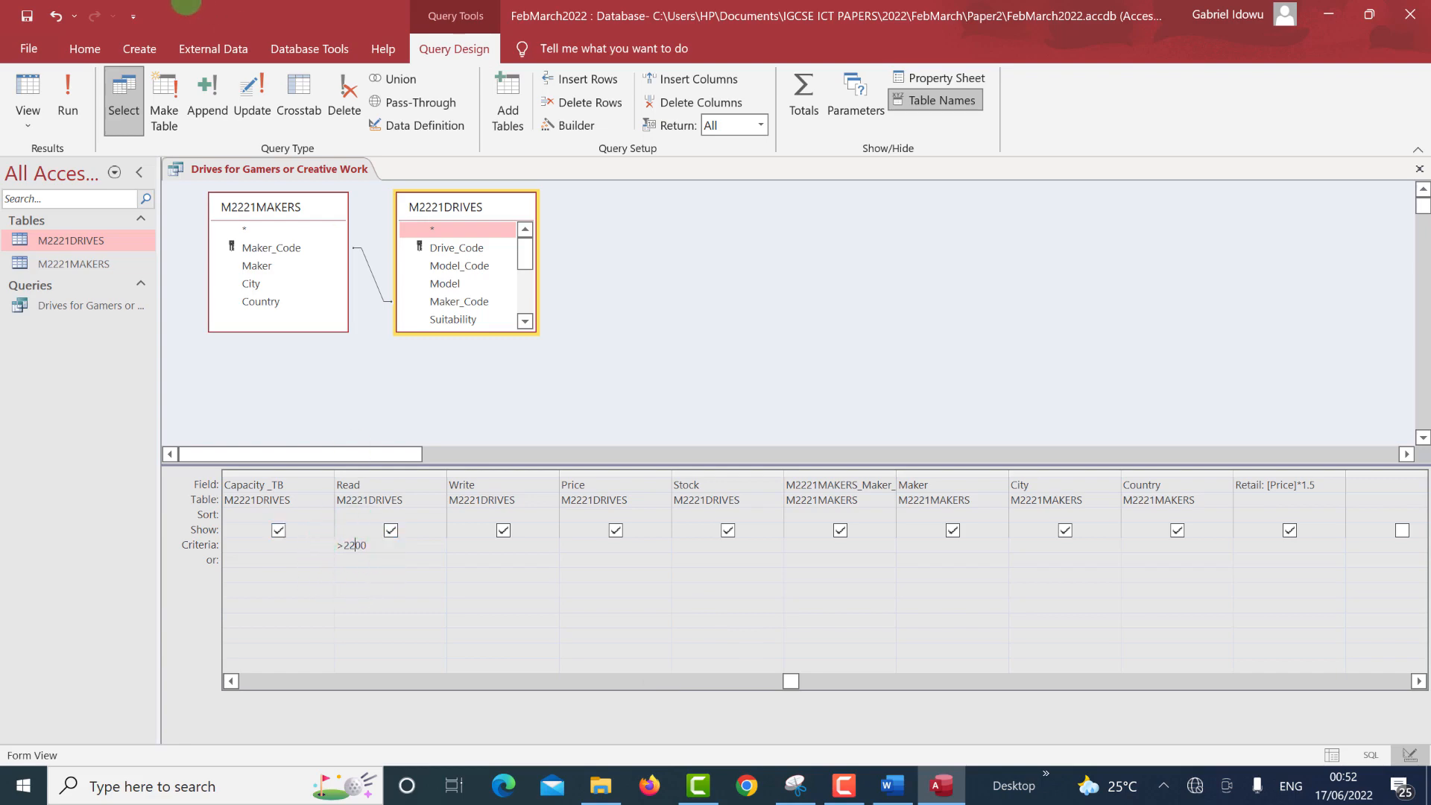
click(67, 89)
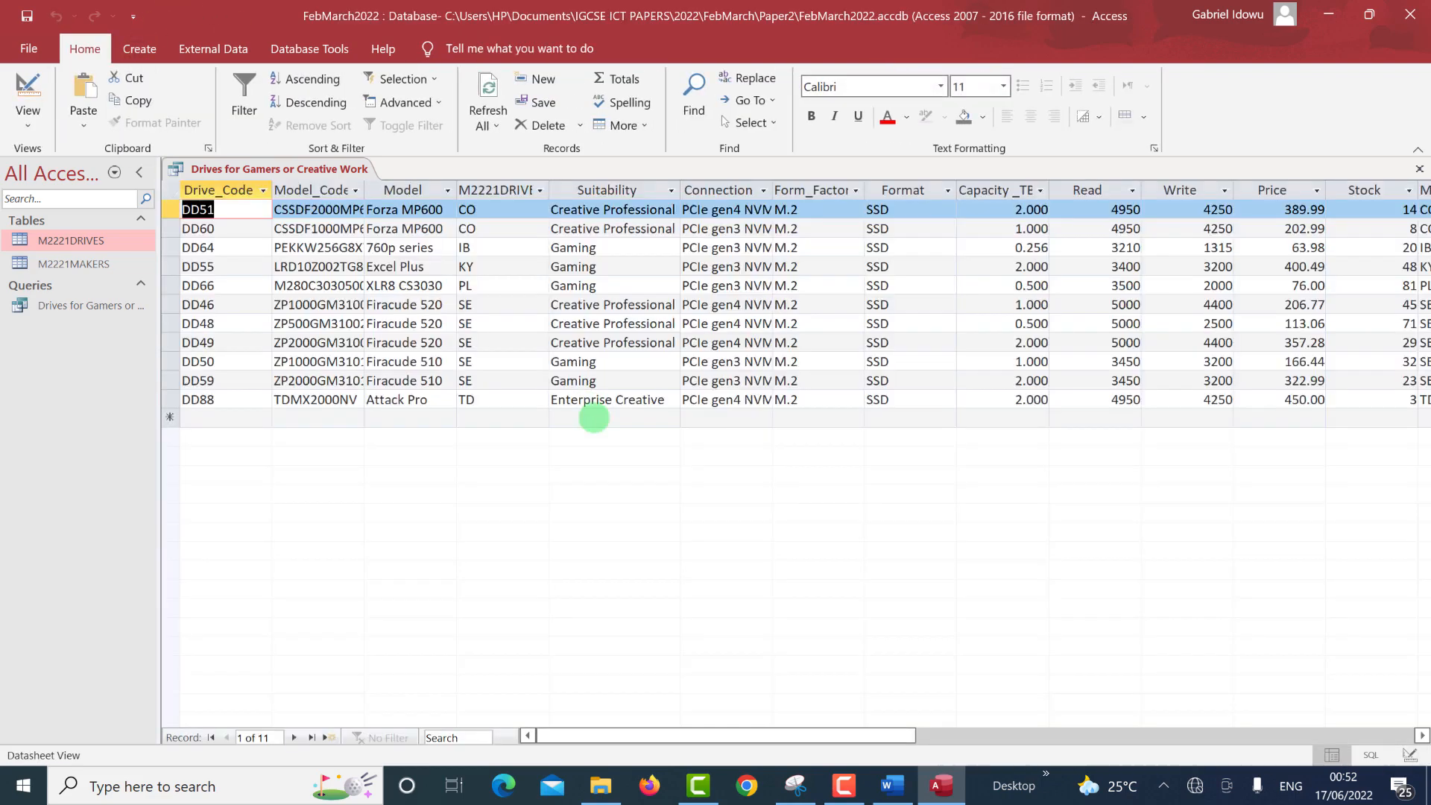
click(791, 354)
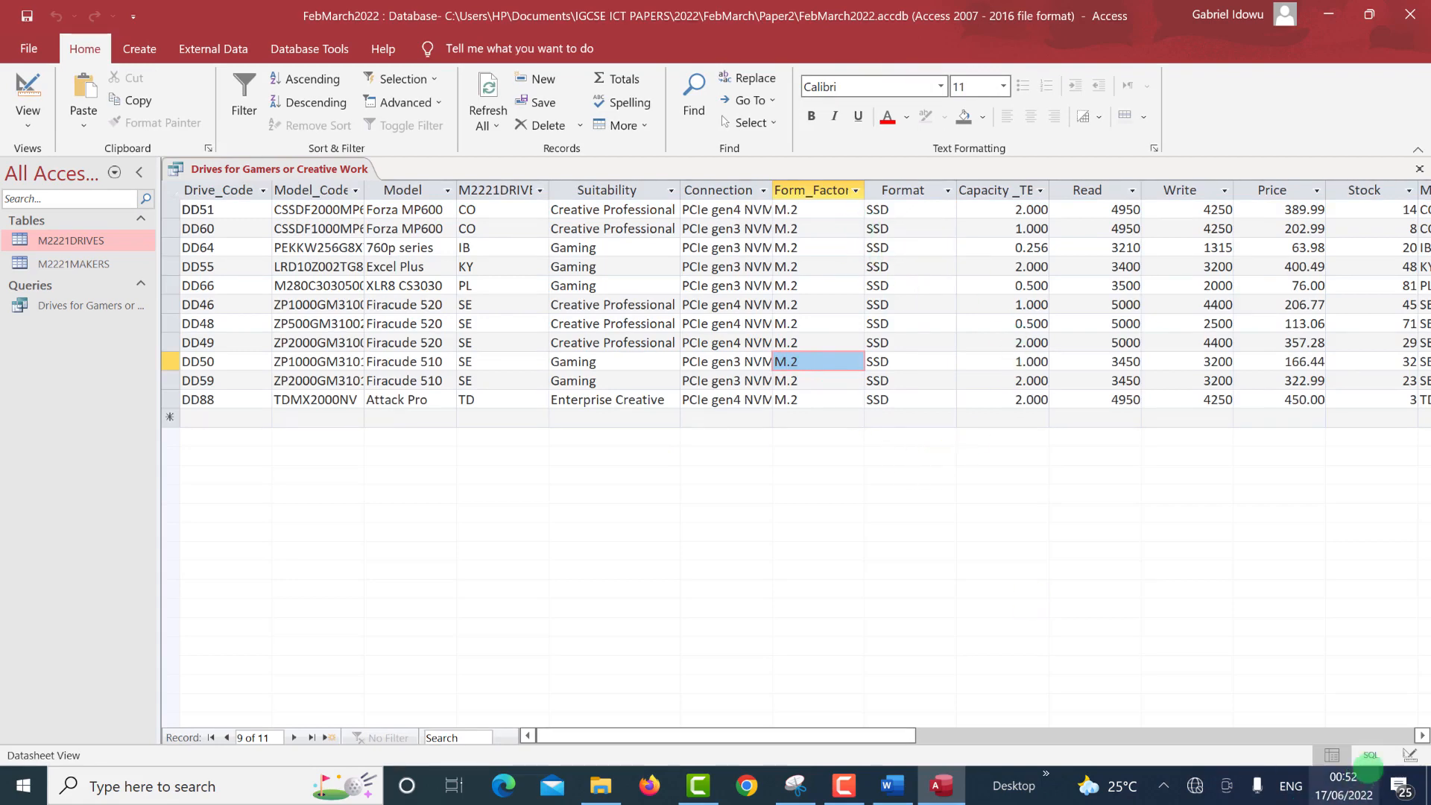
Return to Design view, recheck task 17 on the exam paper, and select the Retail field.
click(1408, 755)
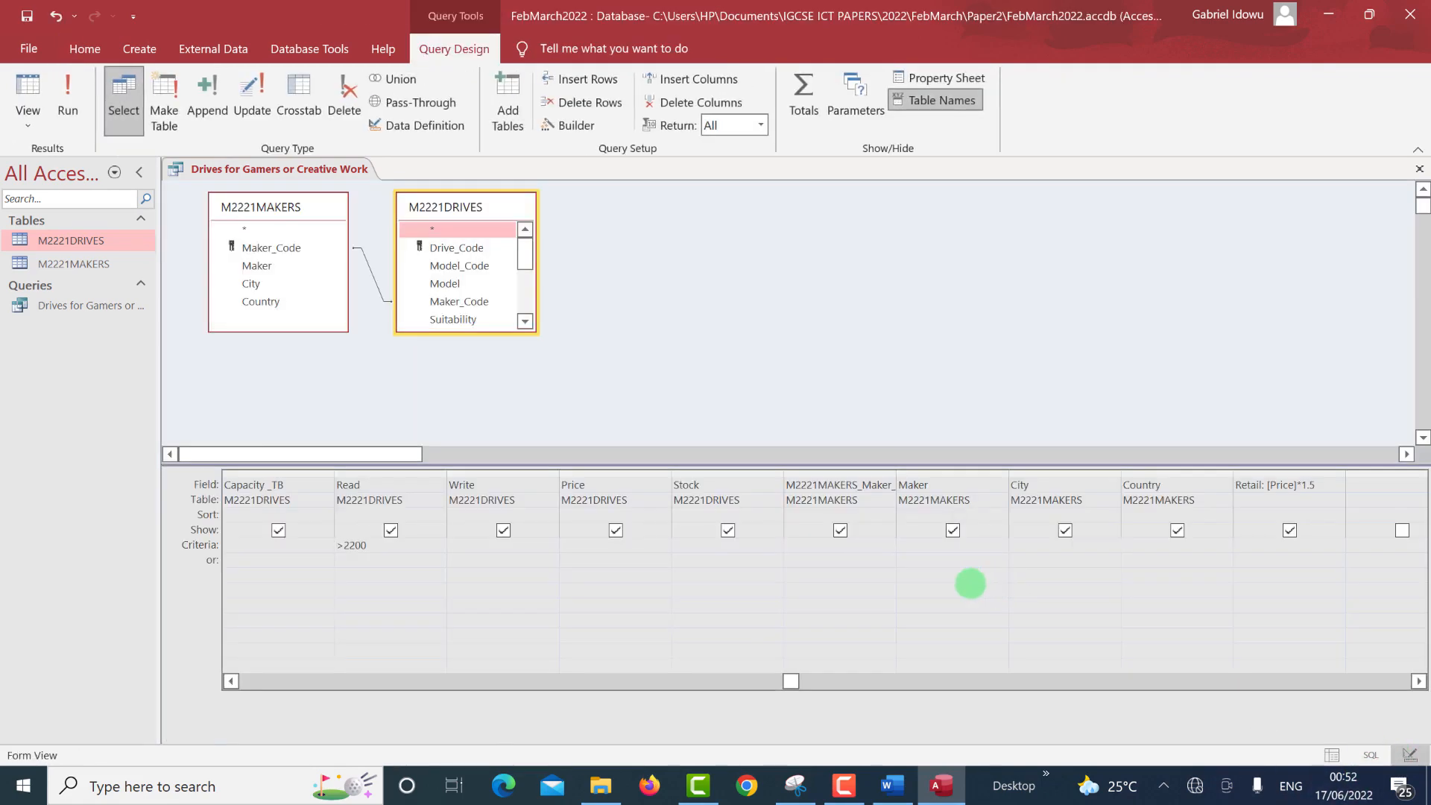
click(1281, 484)
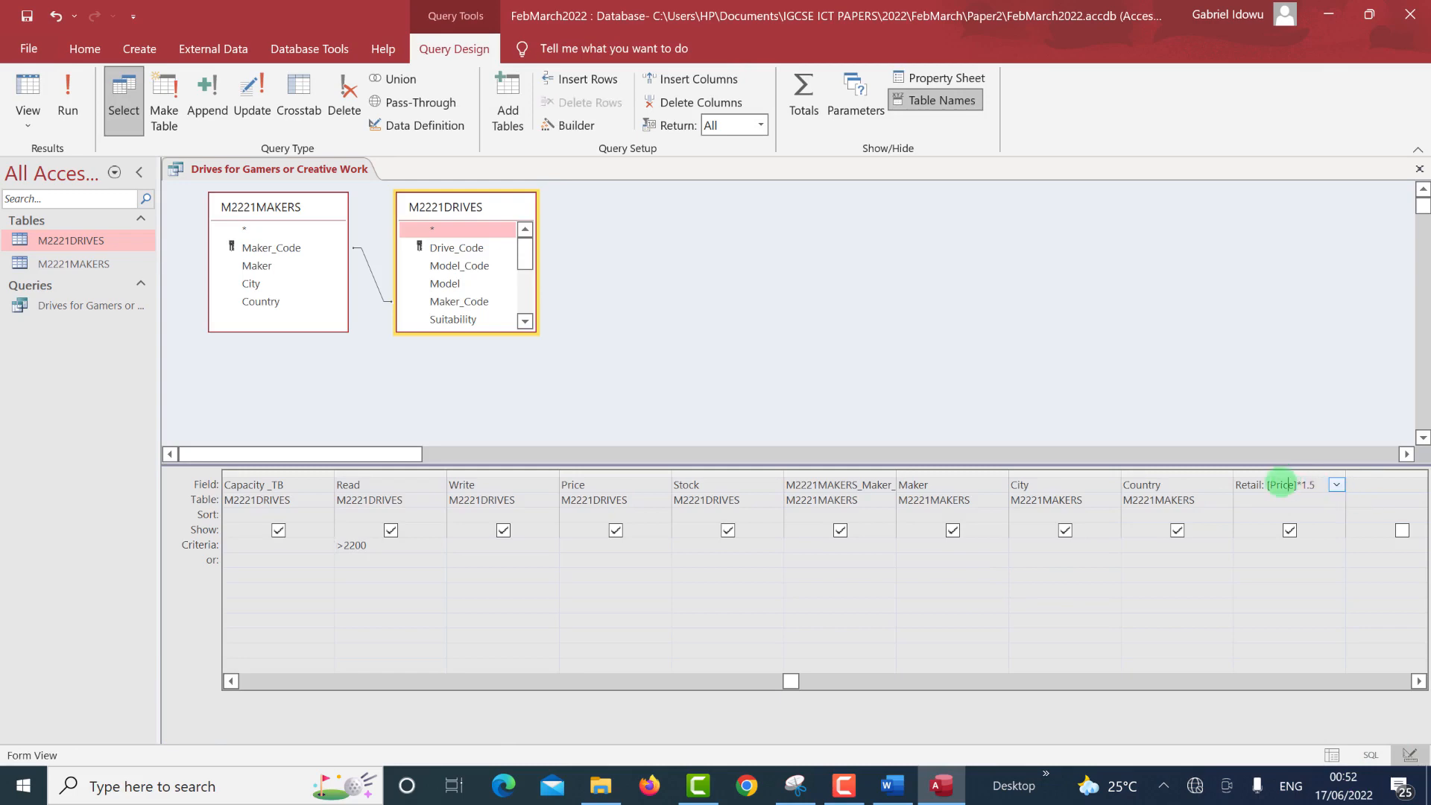
key(alt+Tab)
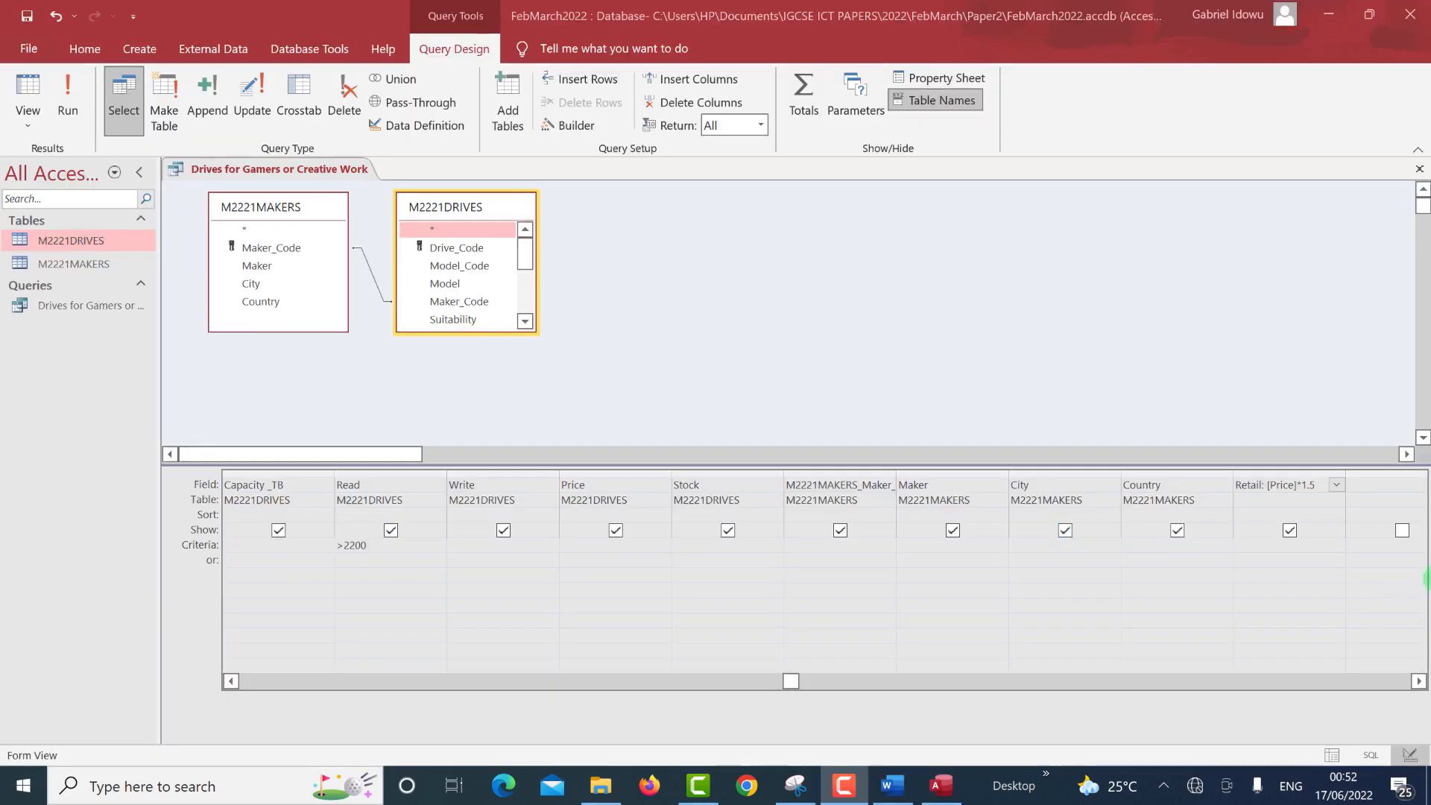
click(1259, 510)
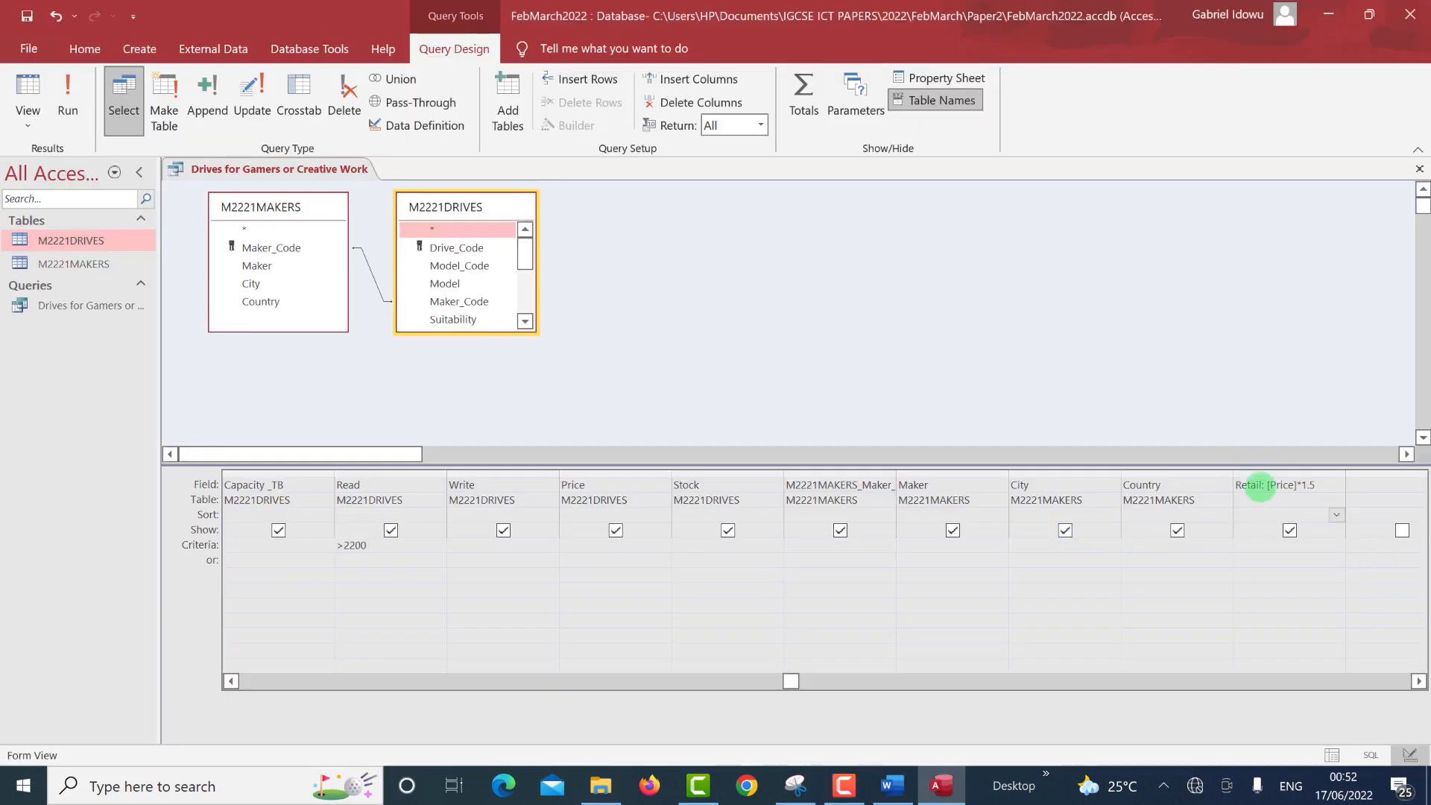
click(1260, 485)
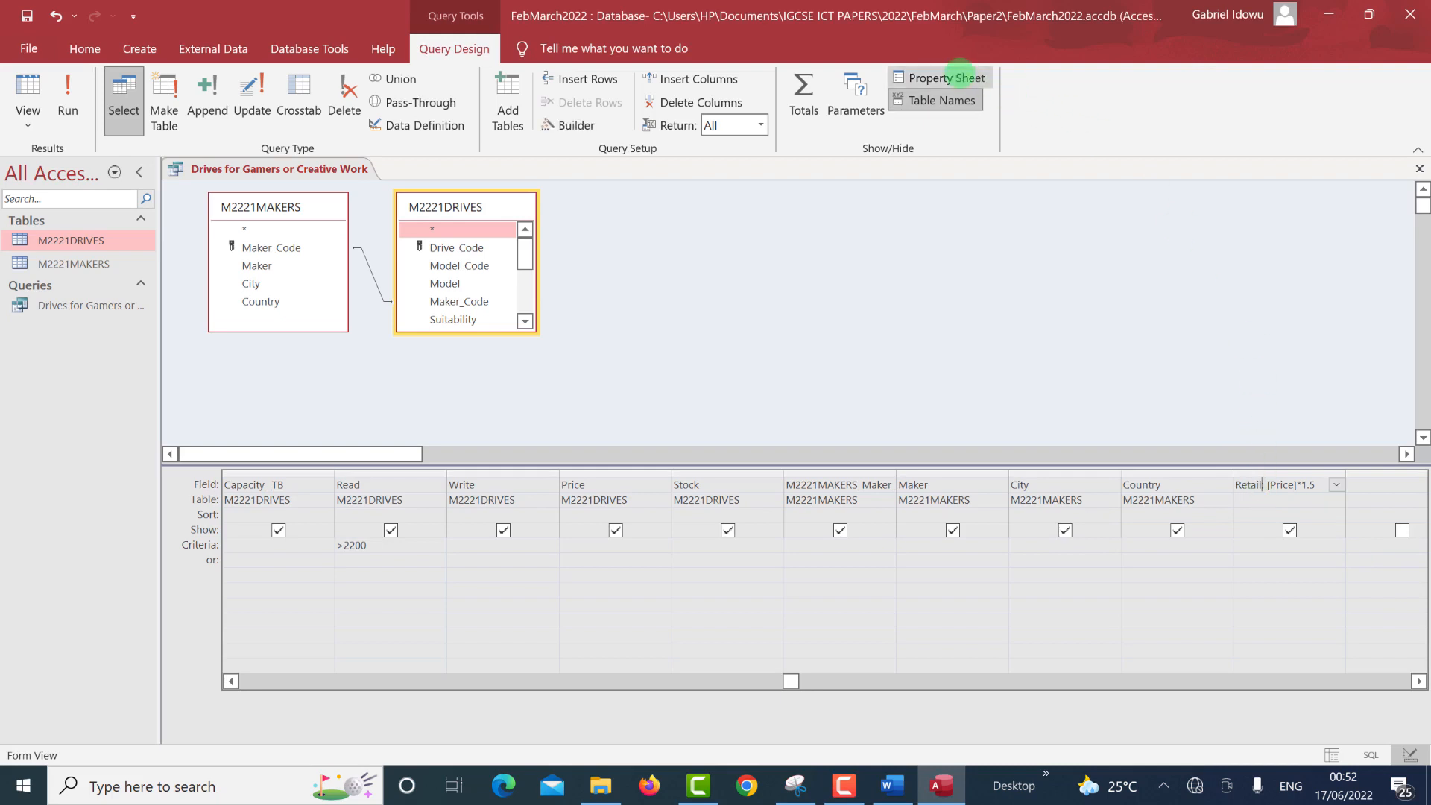
Set the Retail field to Currency format with 2 decimal places and run the query to show £ values.
click(942, 77)
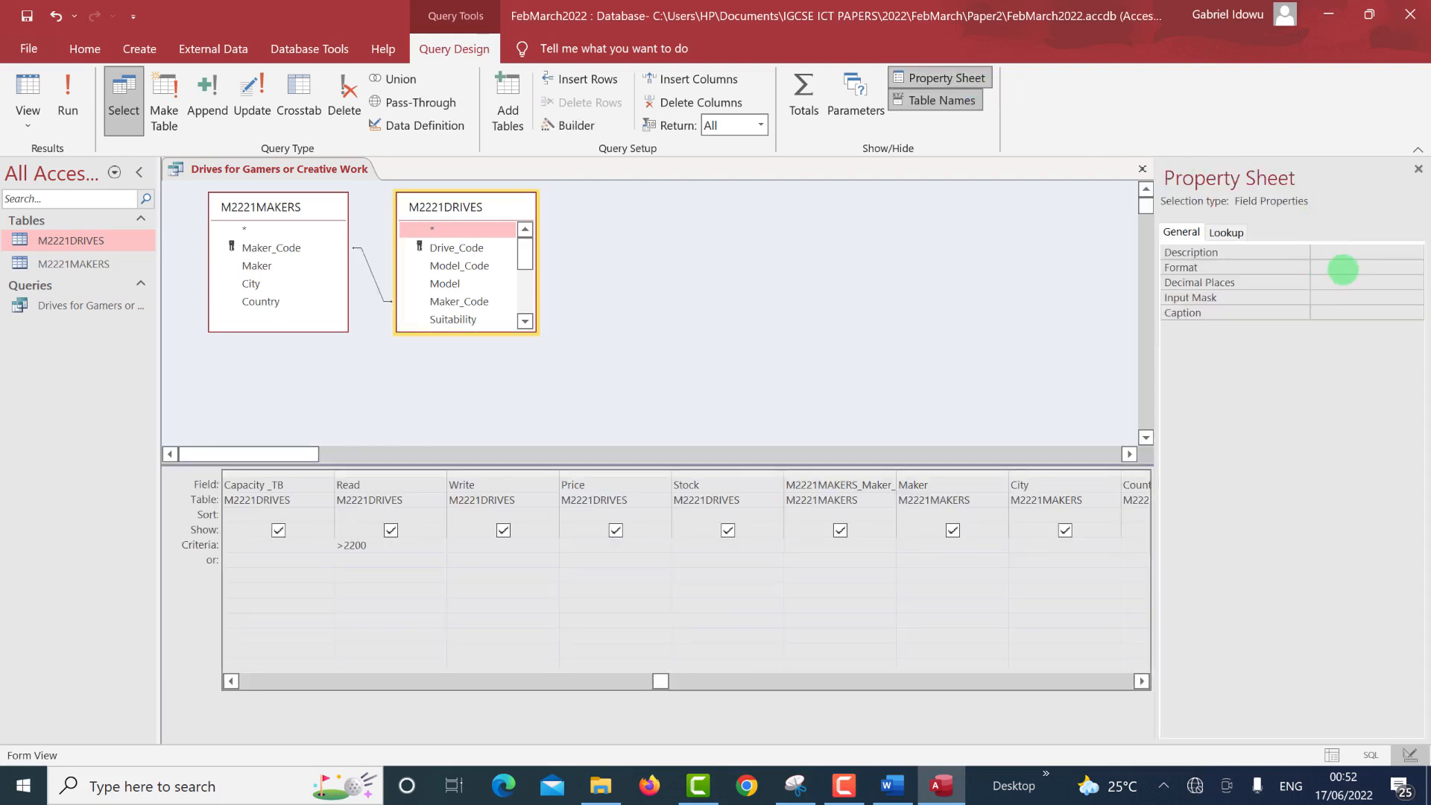
click(1340, 268)
click(1414, 267)
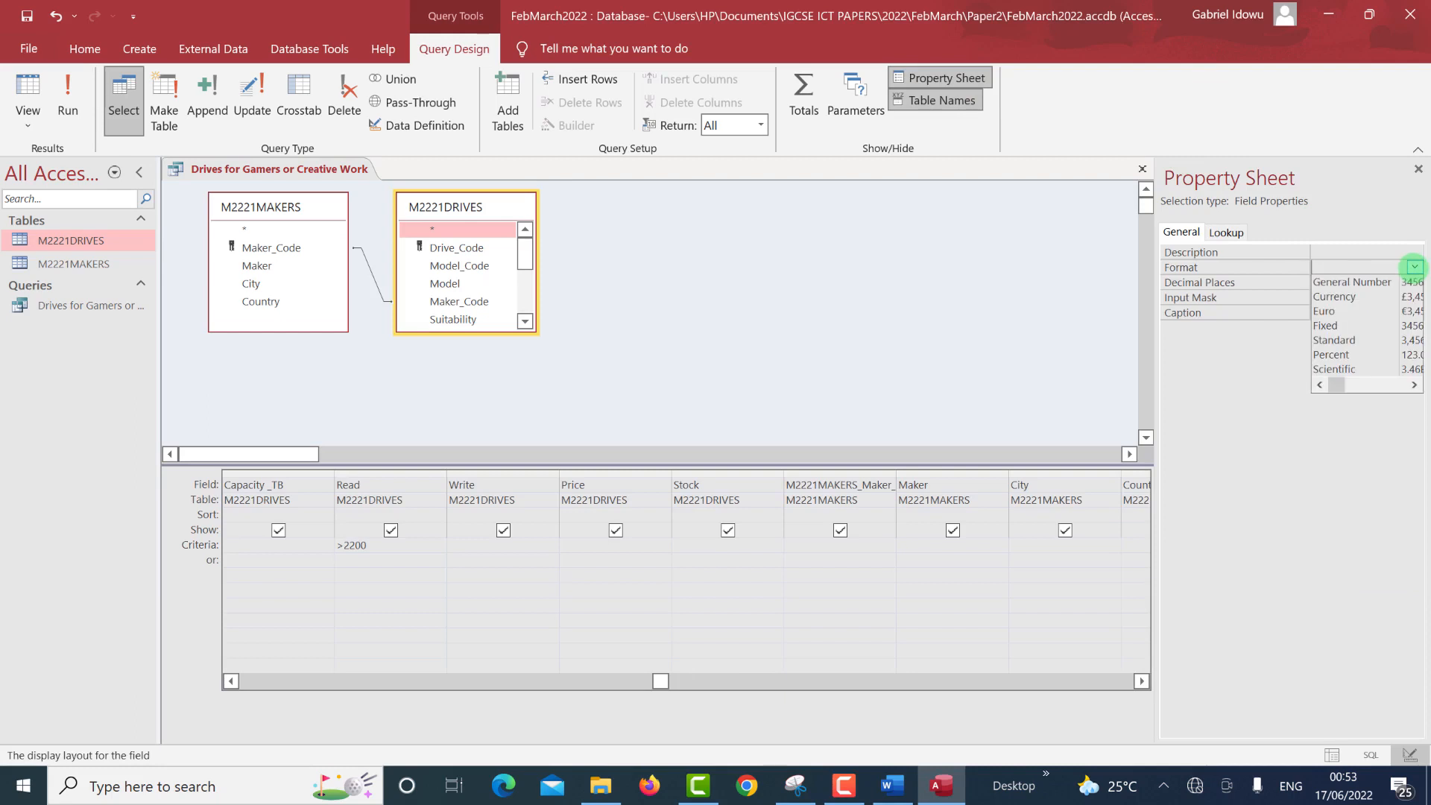
click(1381, 297)
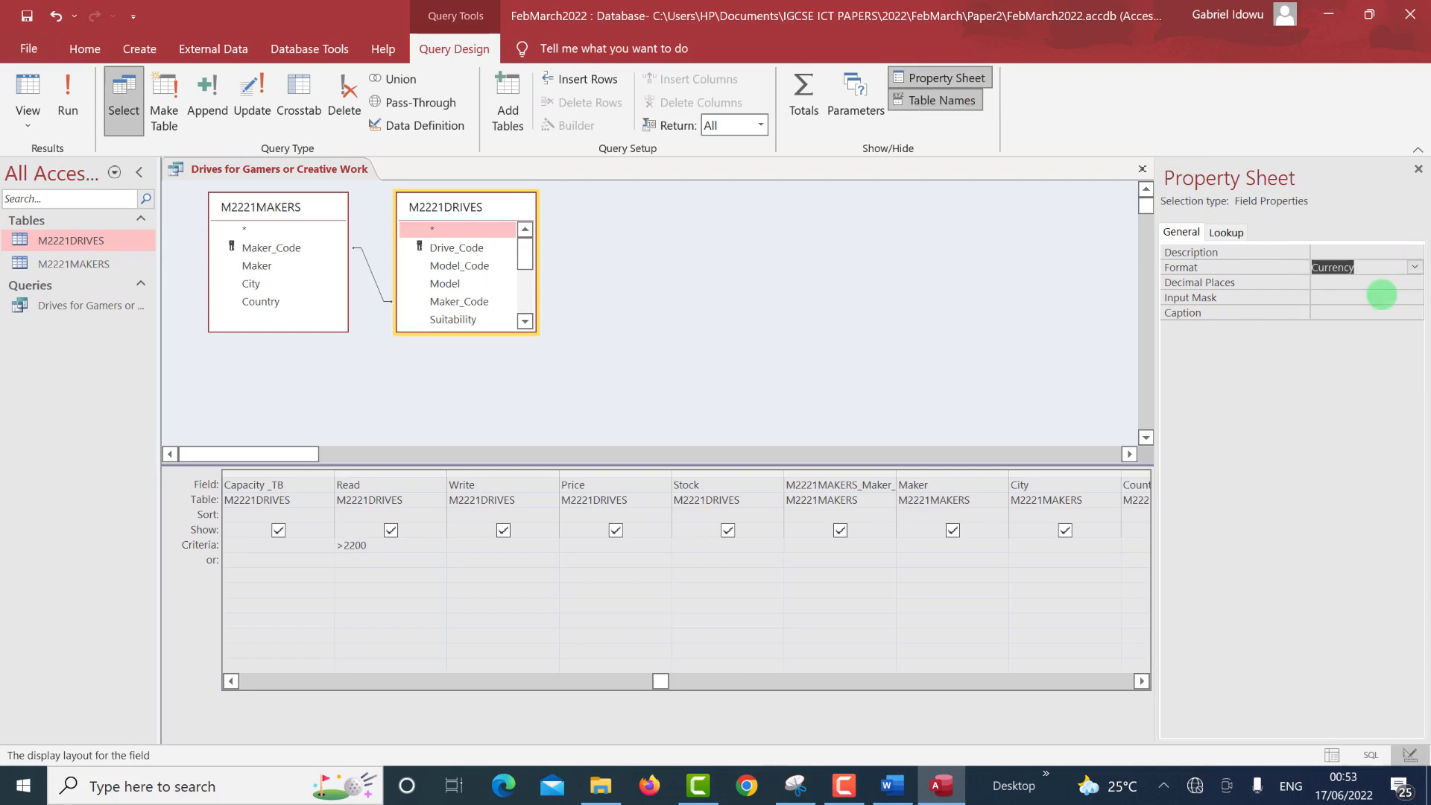
click(1387, 281)
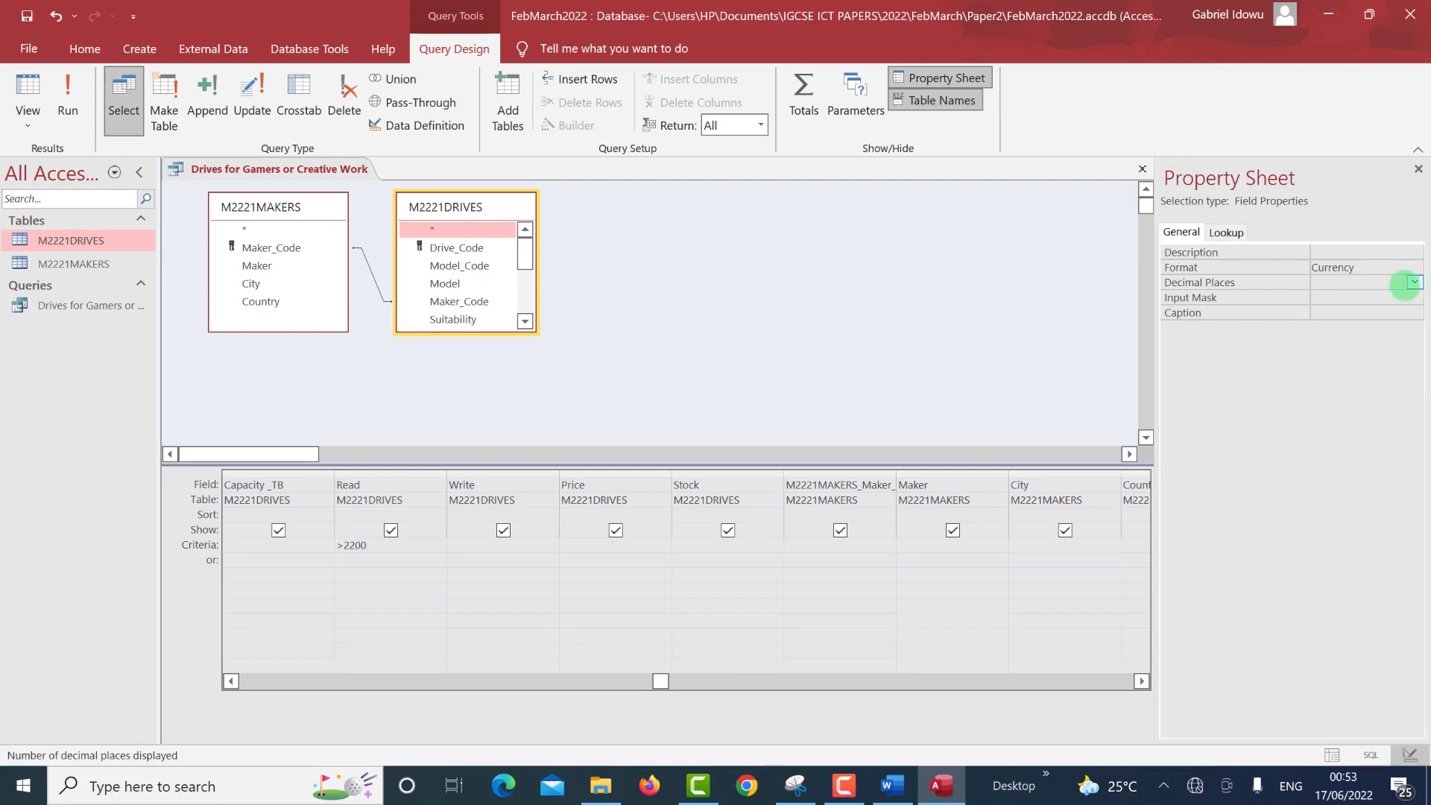
click(1414, 282)
click(1346, 339)
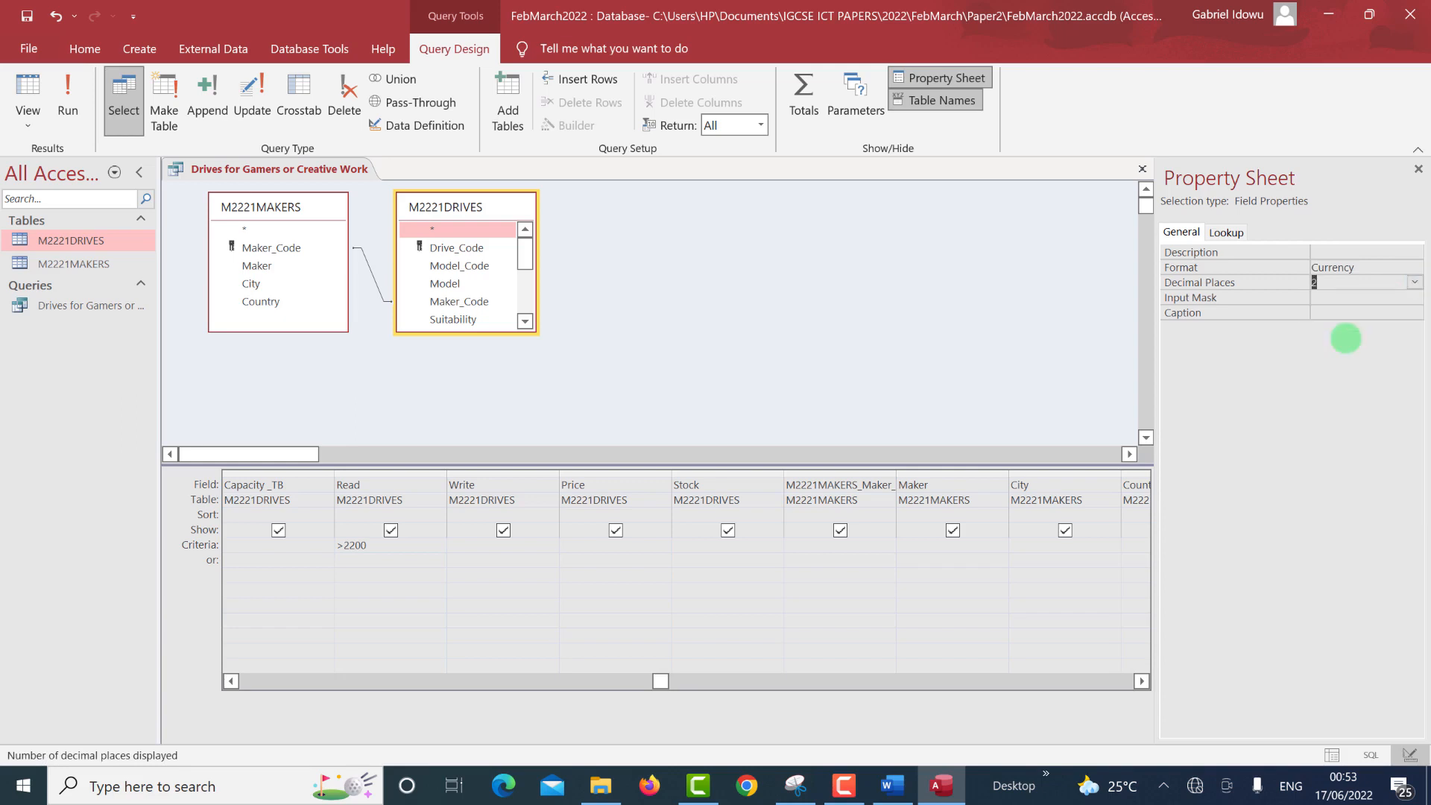
click(1334, 312)
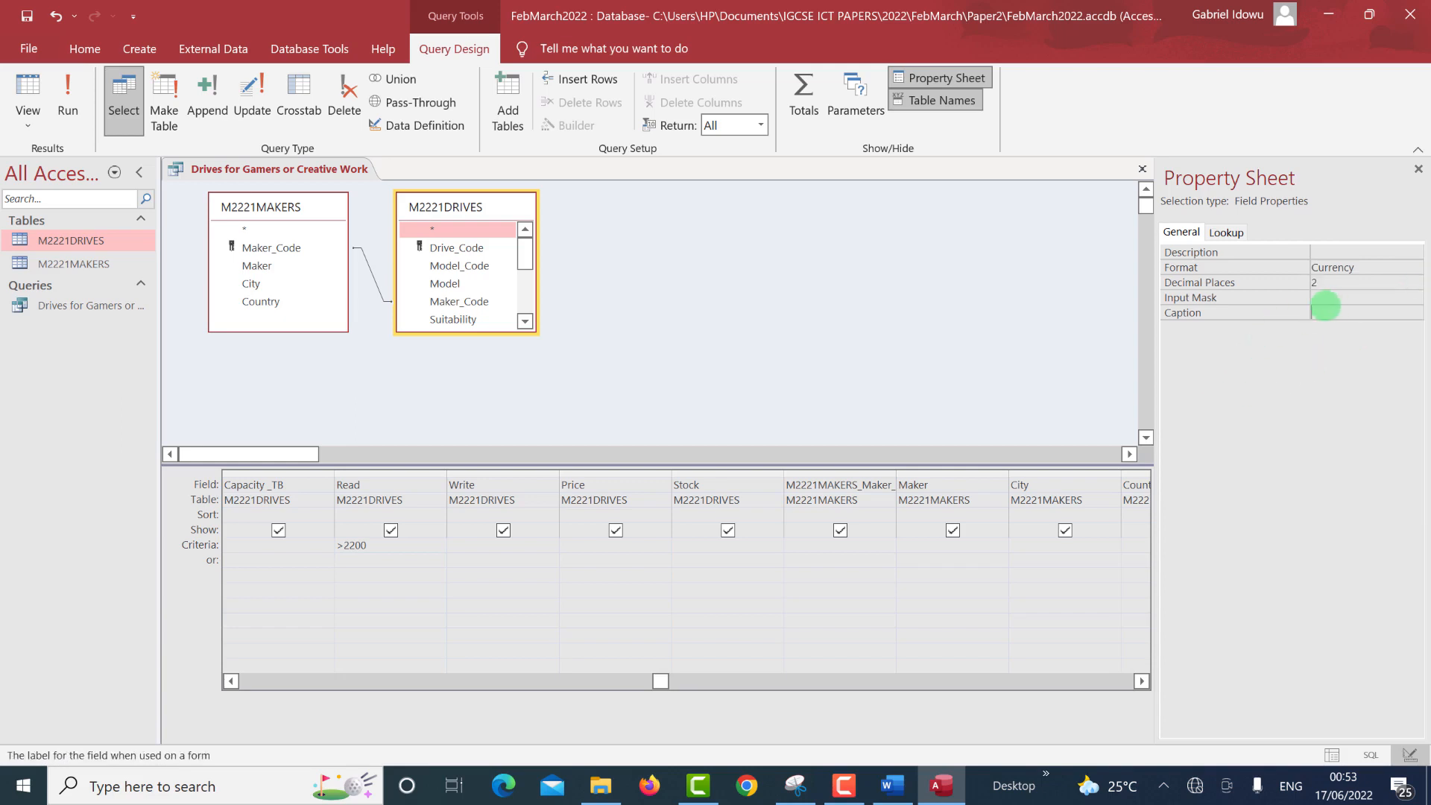
click(68, 97)
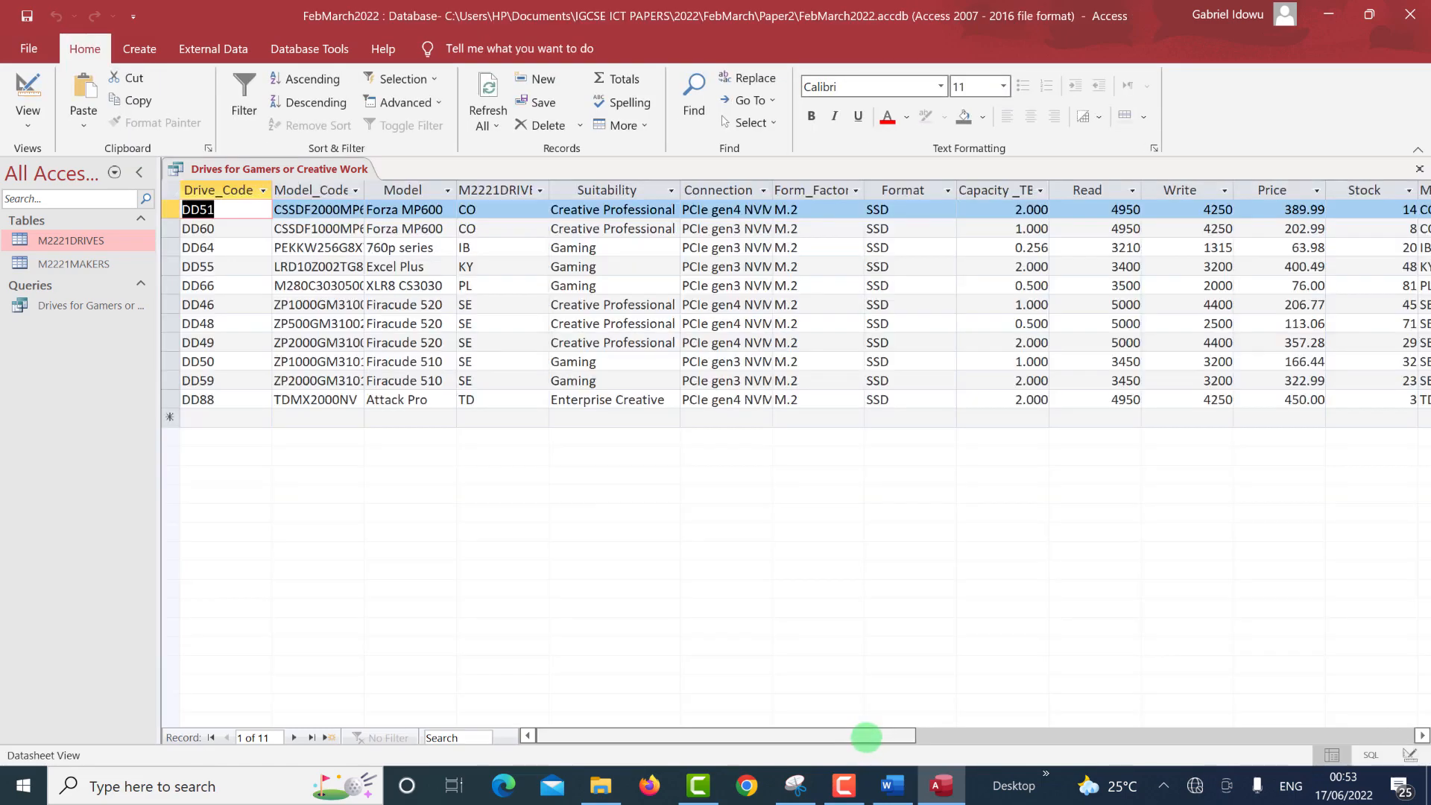
drag(902, 738, 1148, 772)
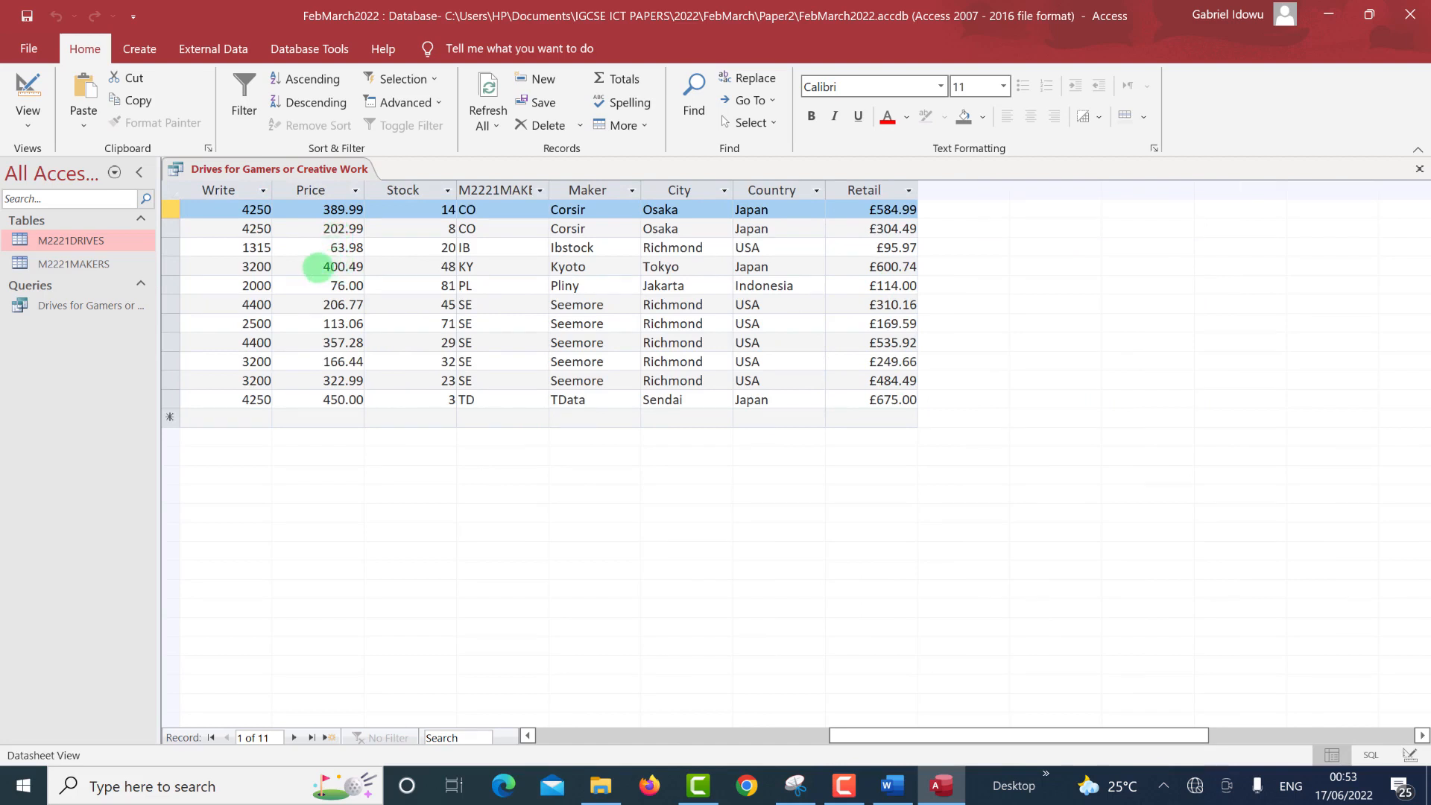
Give the Price field Currency format with 2 decimal places and rerun the query.
click(43, 100)
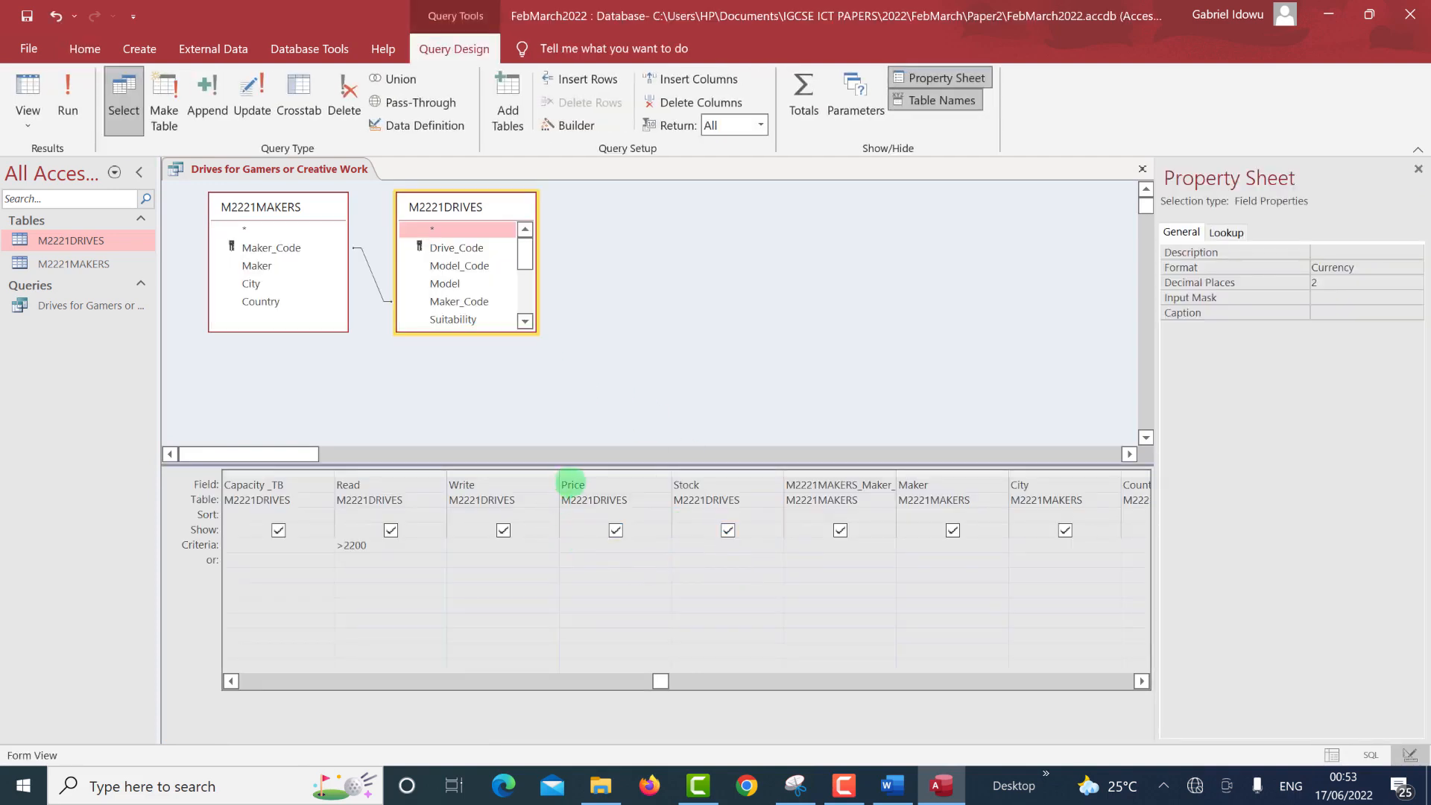
click(572, 484)
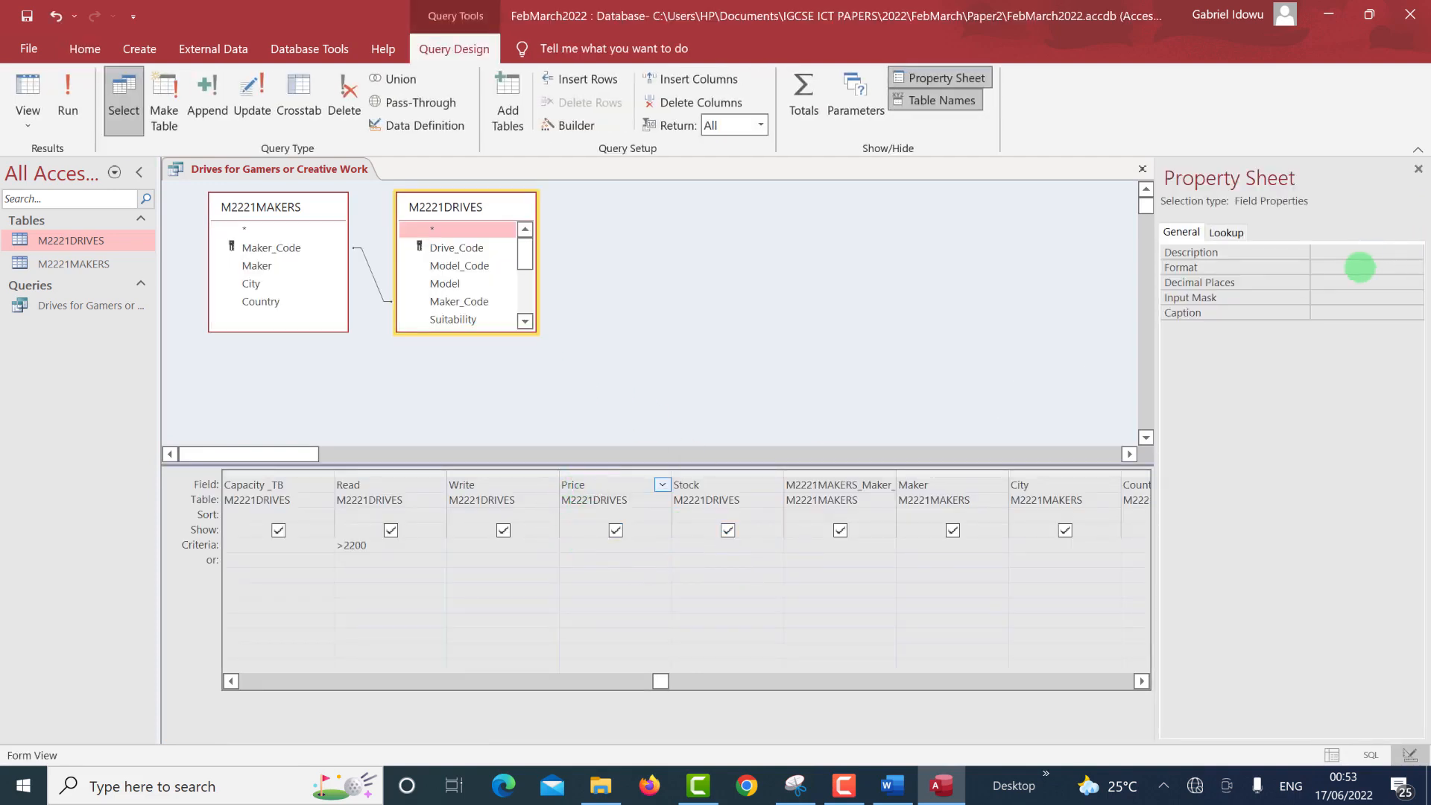
click(1358, 268)
click(1415, 266)
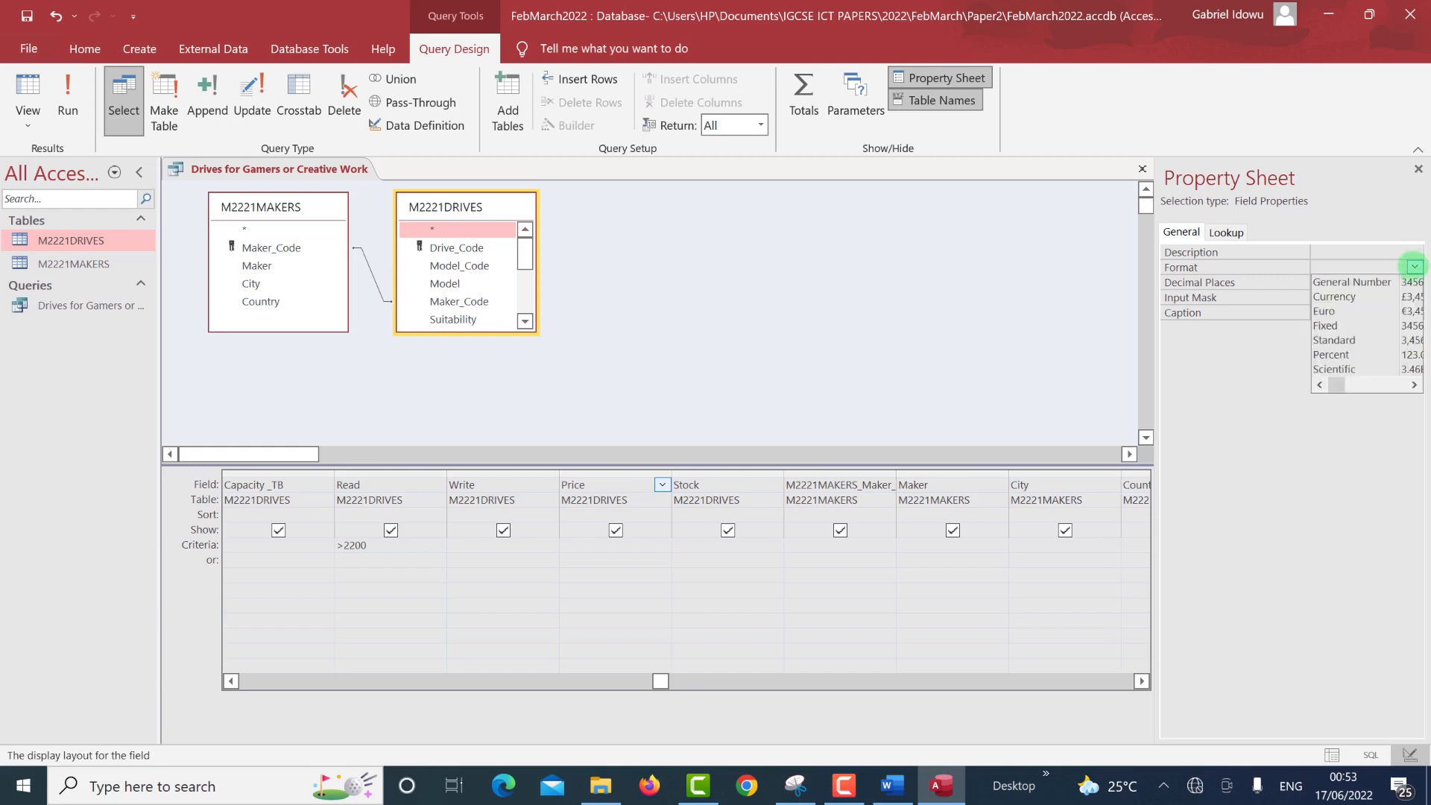
click(1367, 297)
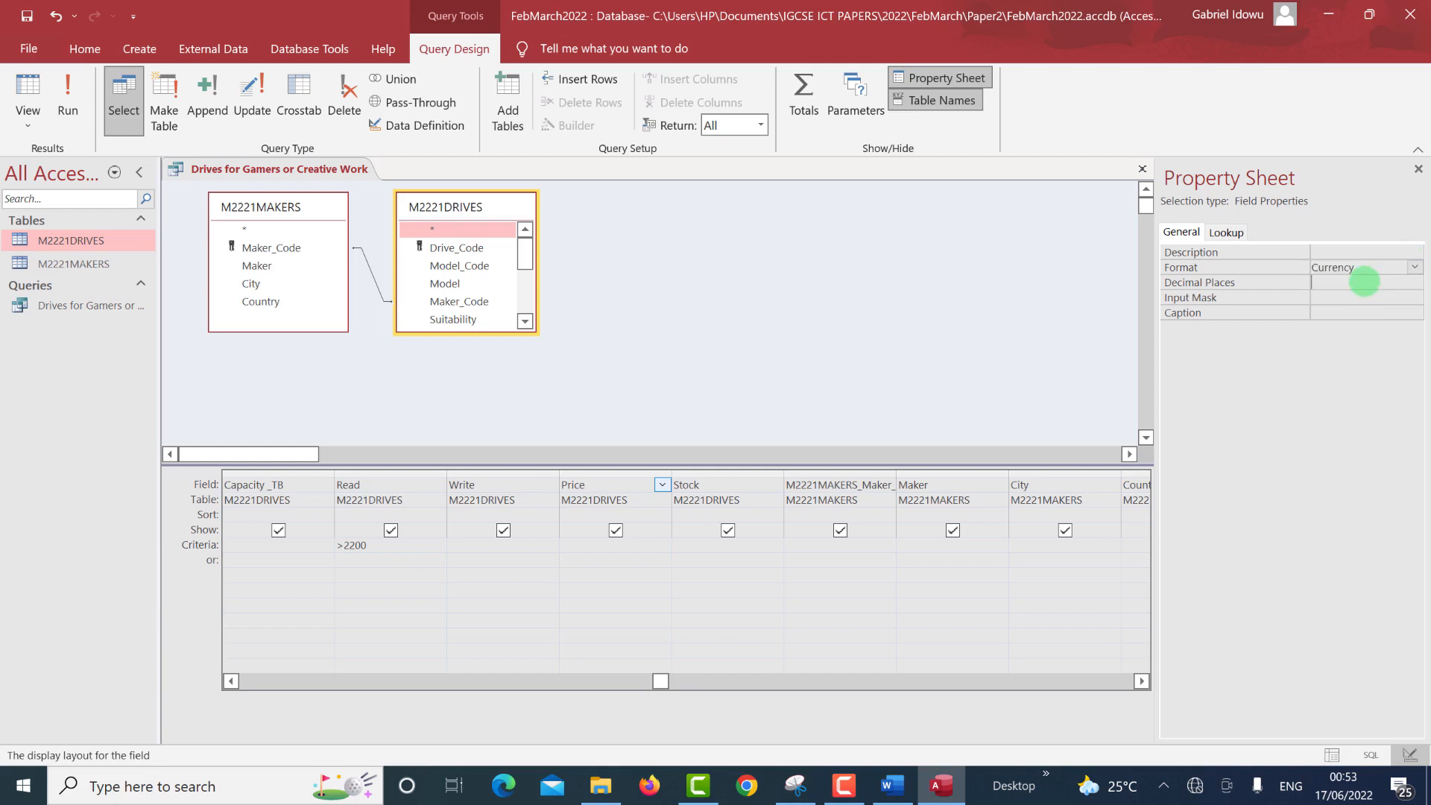
click(1366, 283)
click(1413, 283)
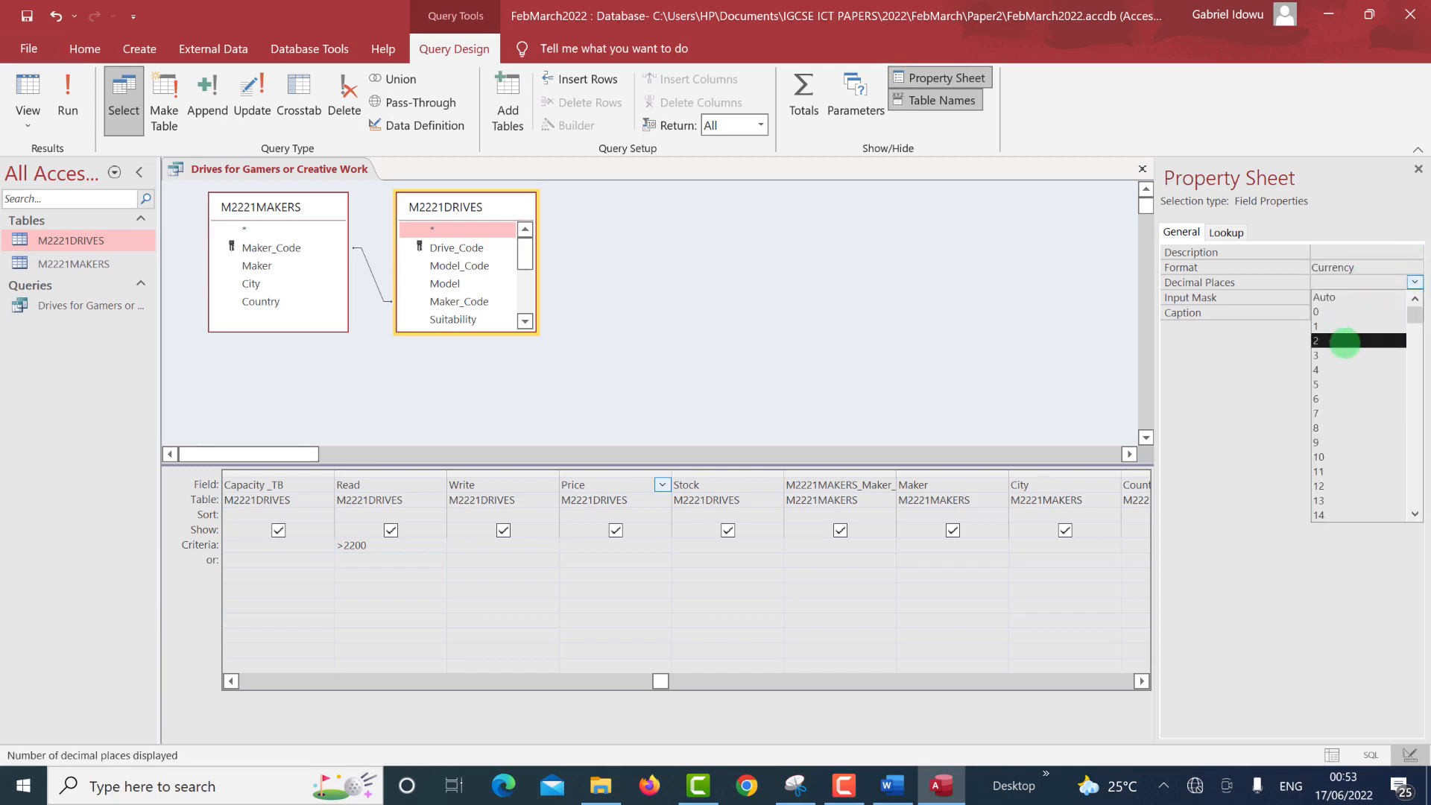
click(1341, 342)
click(68, 104)
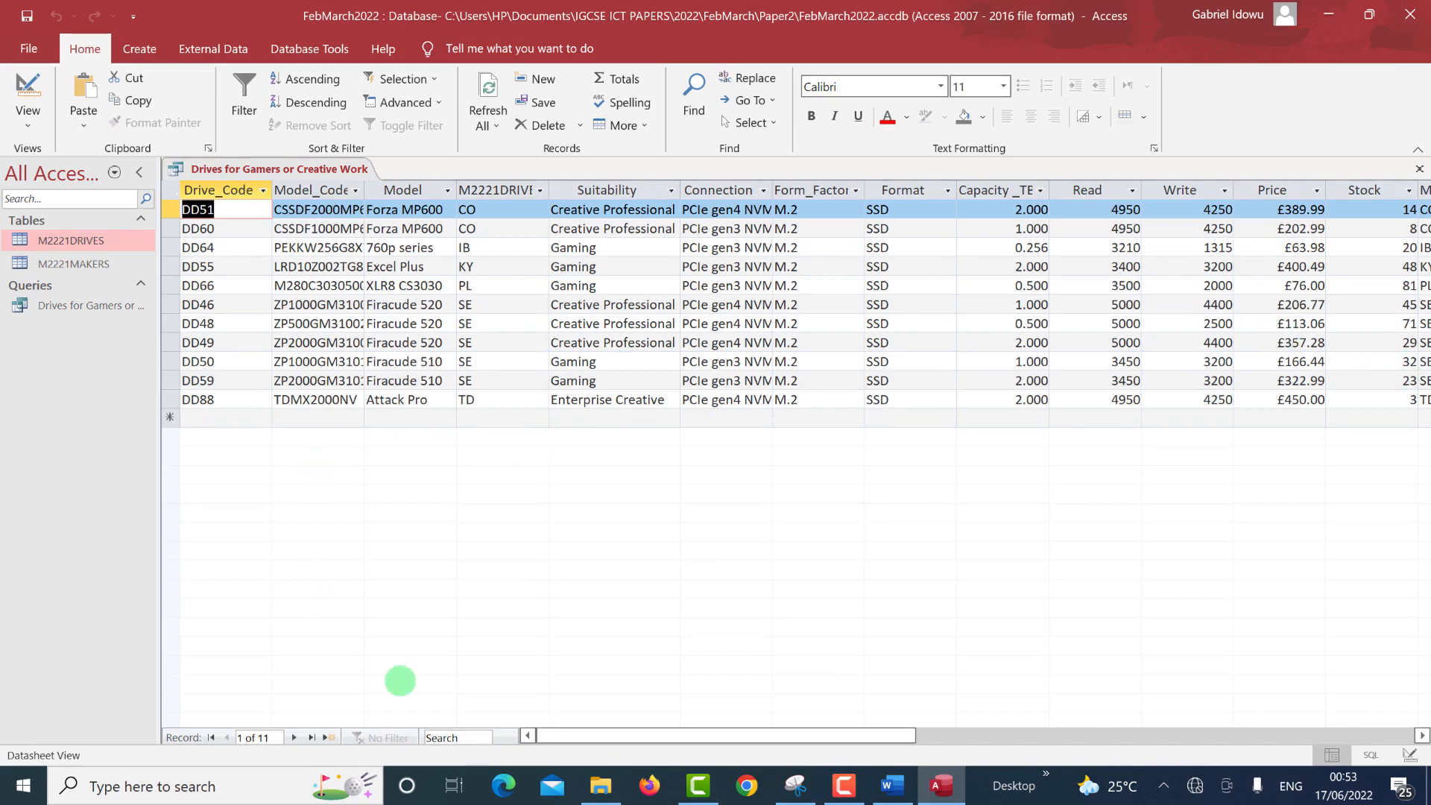
drag(660, 735, 755, 732)
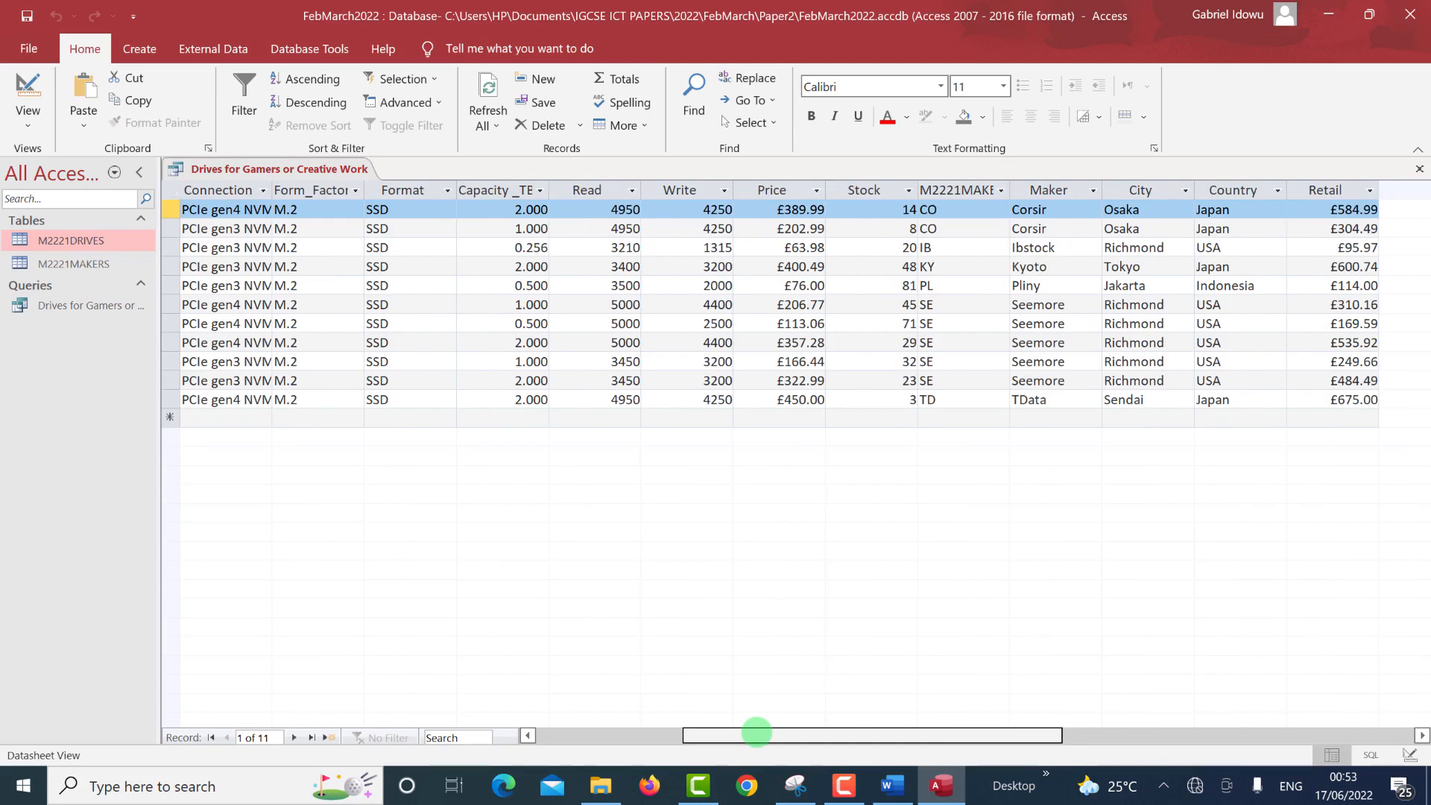
drag(757, 733, 757, 733)
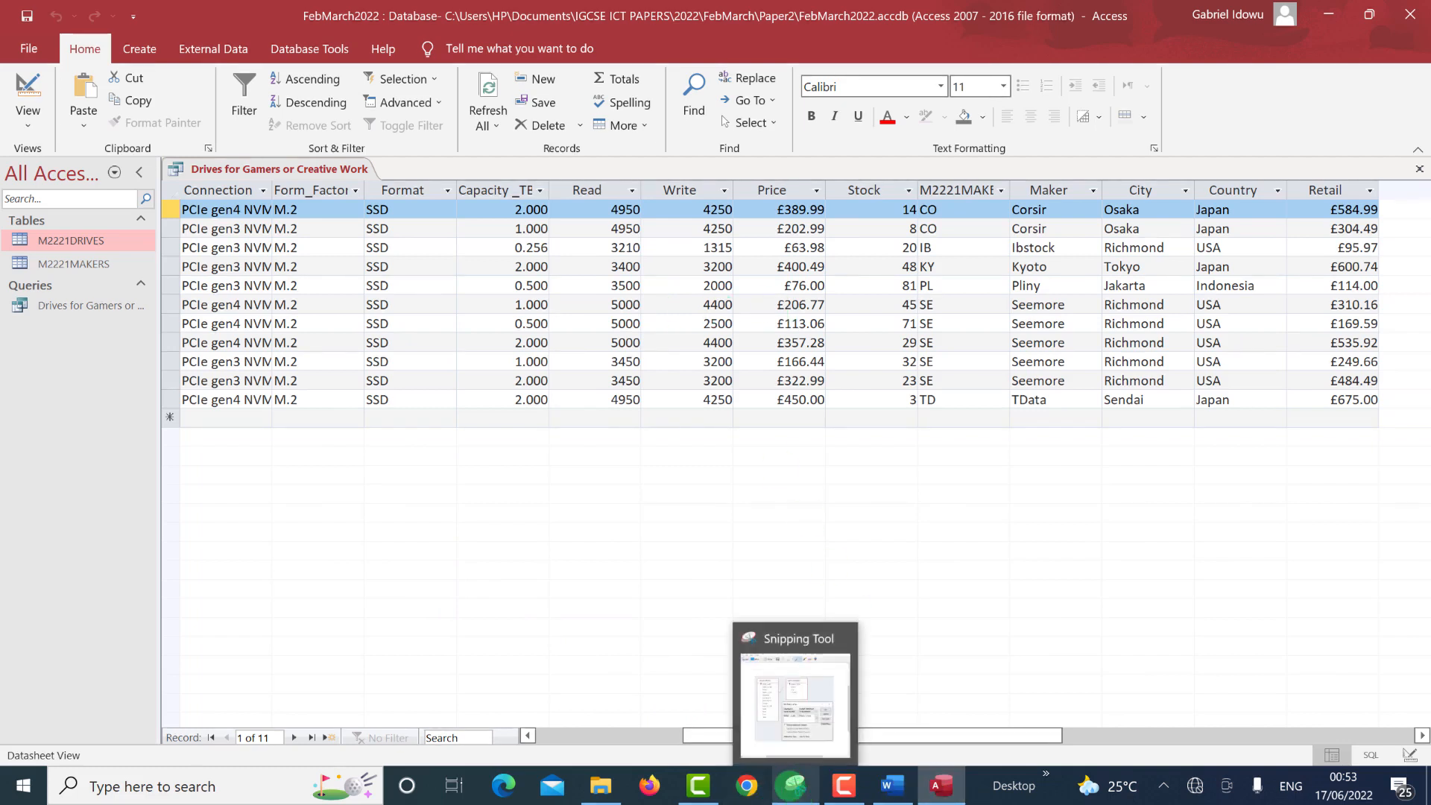
In the exam paper, highlight question 17's report field names, undoing and redoing the partial highlight.
click(796, 786)
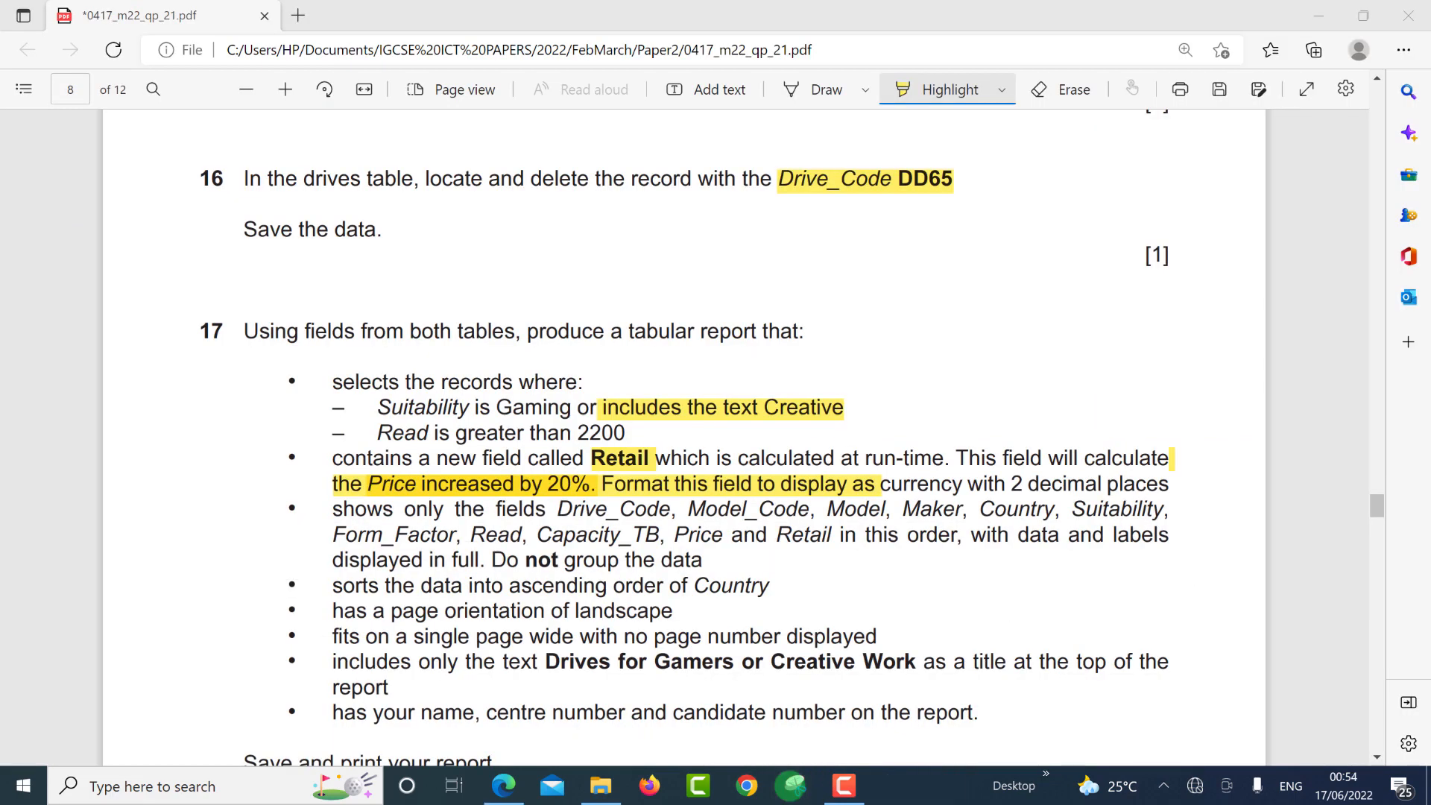
click(832, 661)
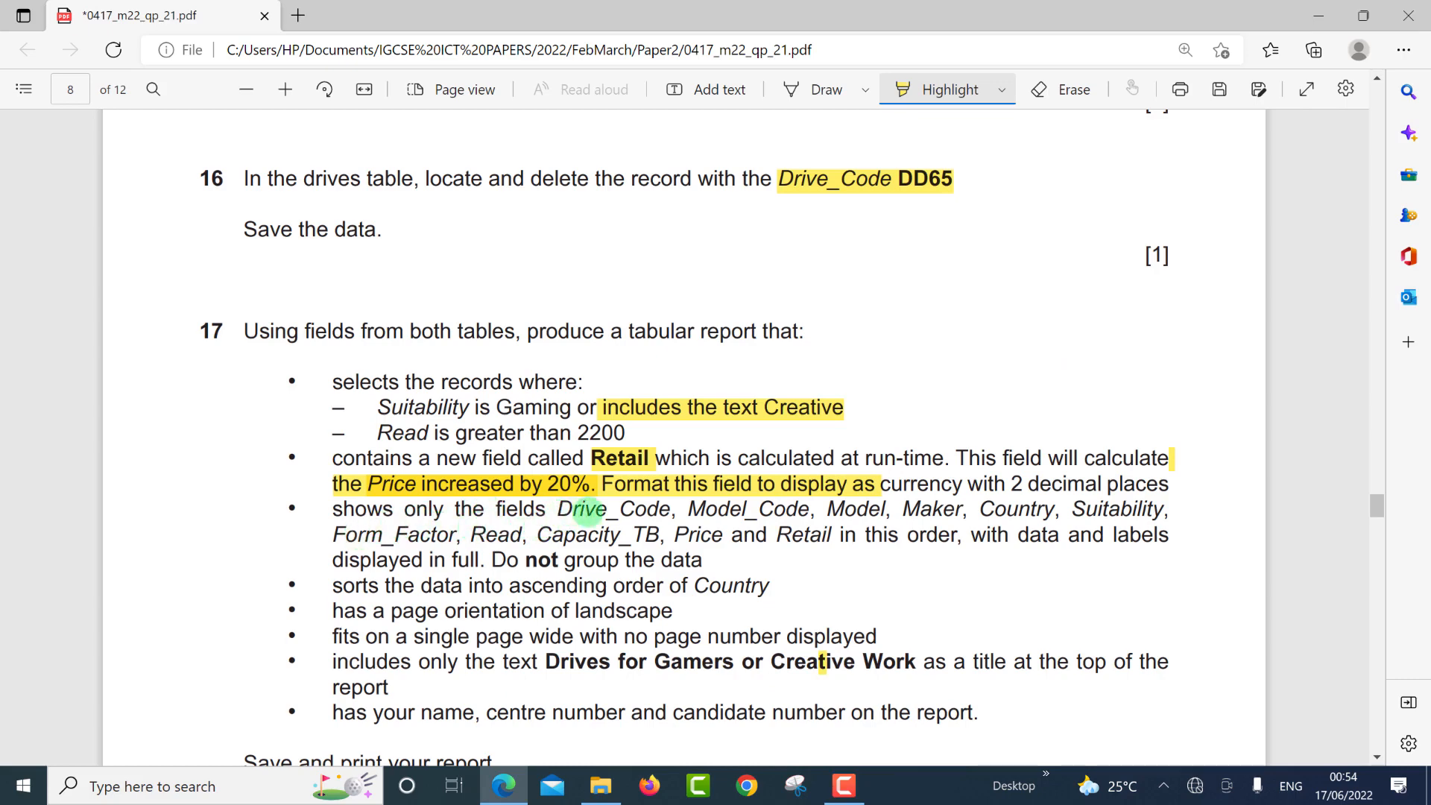
drag(864, 522, 1029, 532)
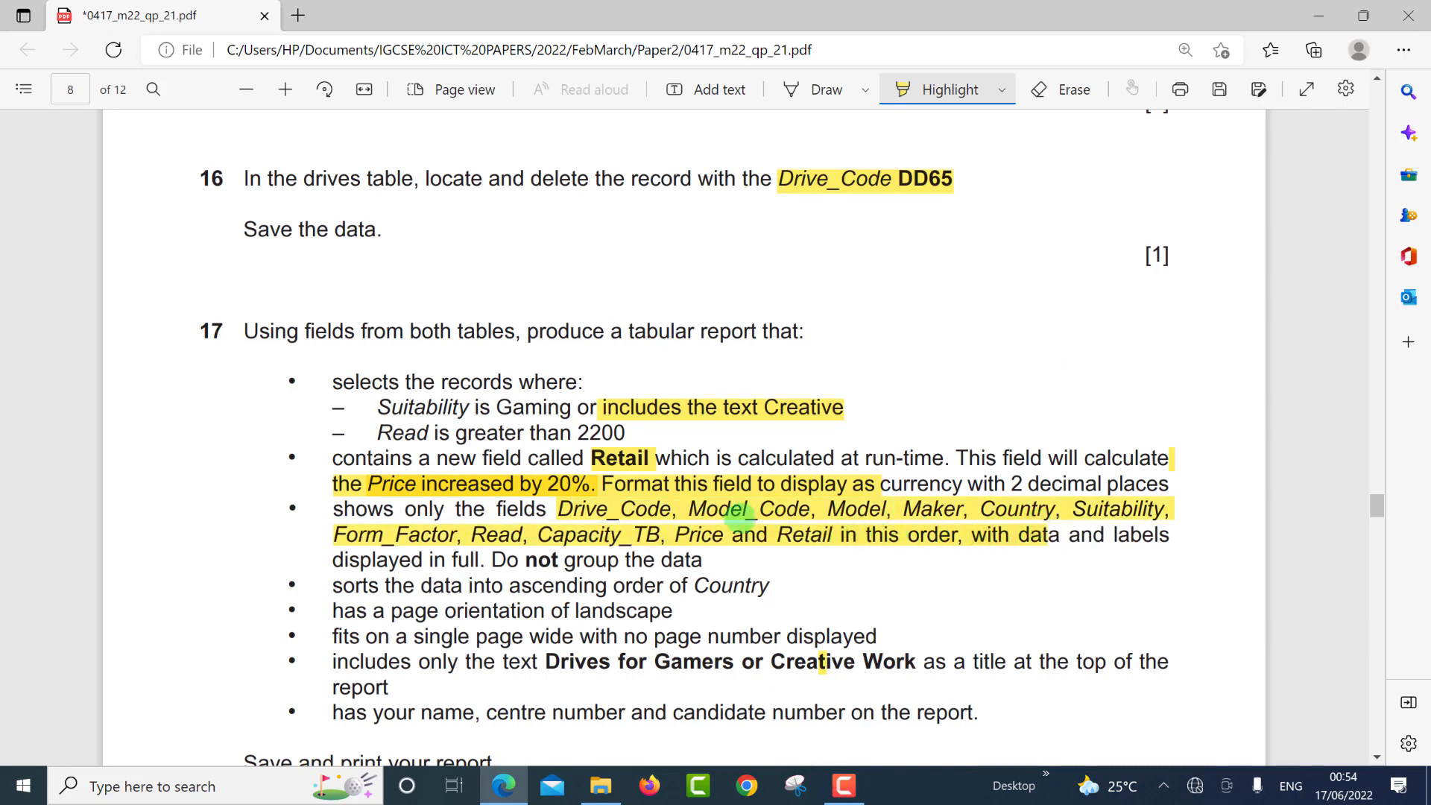
key(ctrl+z)
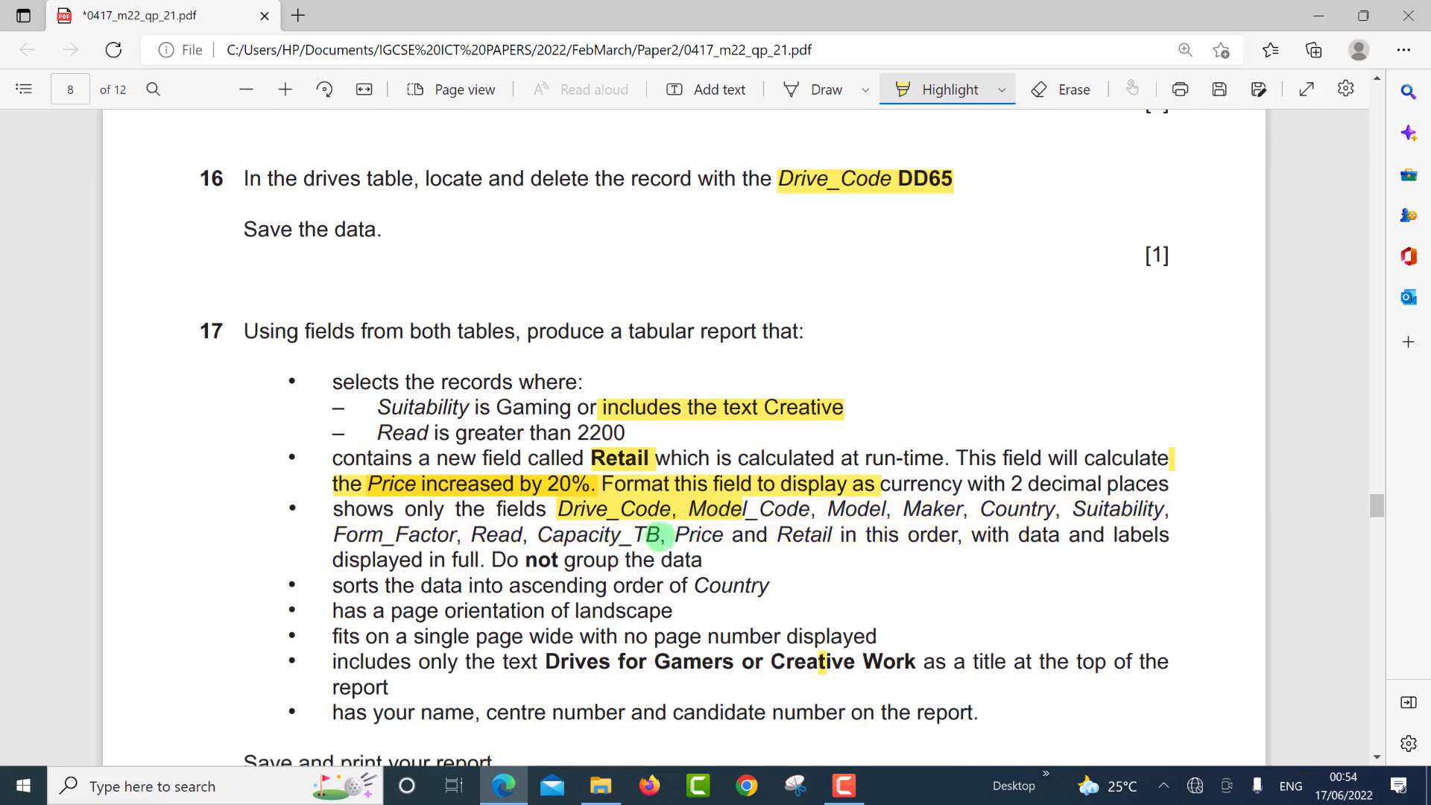
drag(662, 534, 833, 547)
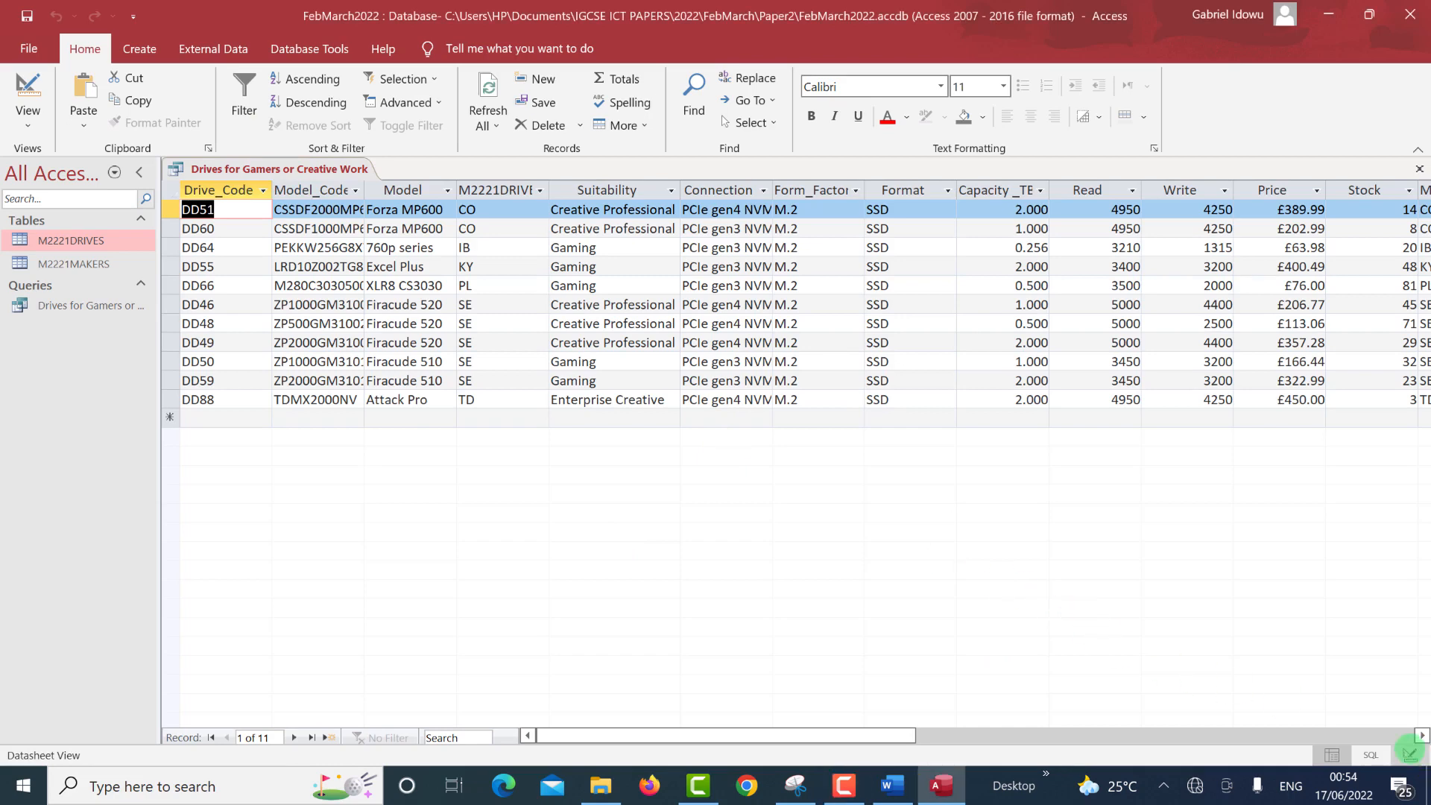
Run the query, launch the Report Wizard, and save the query when prompted.
click(1410, 755)
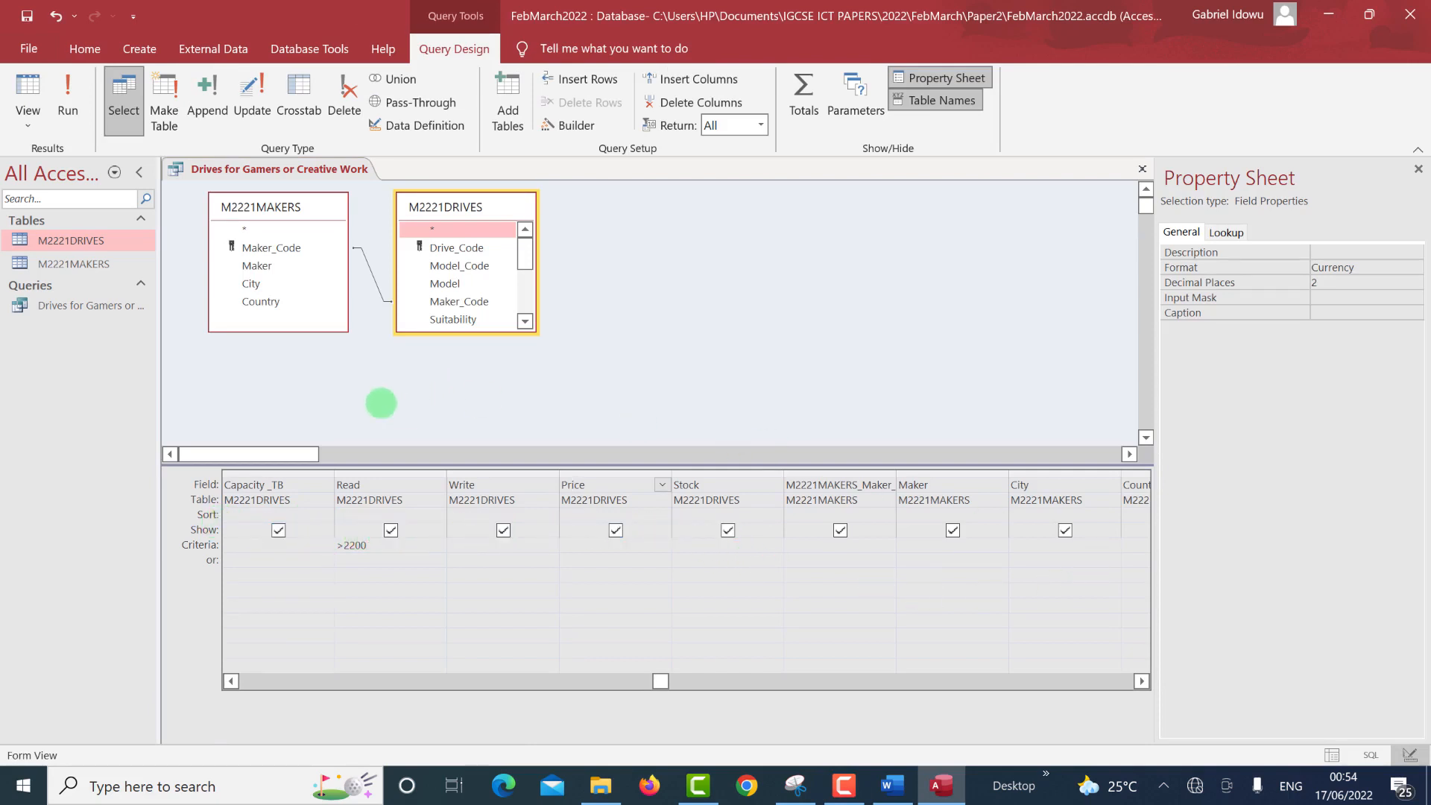
click(68, 93)
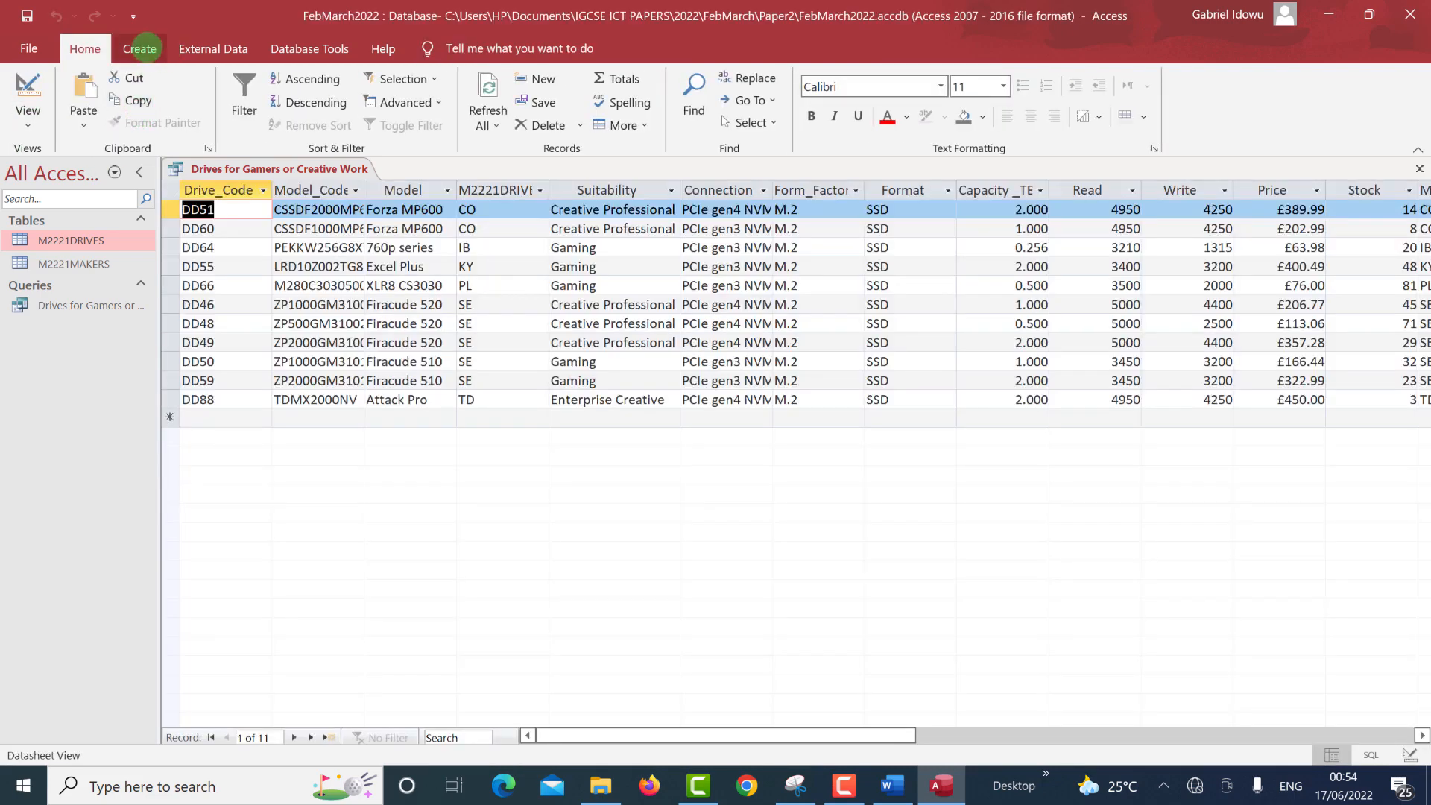
click(140, 48)
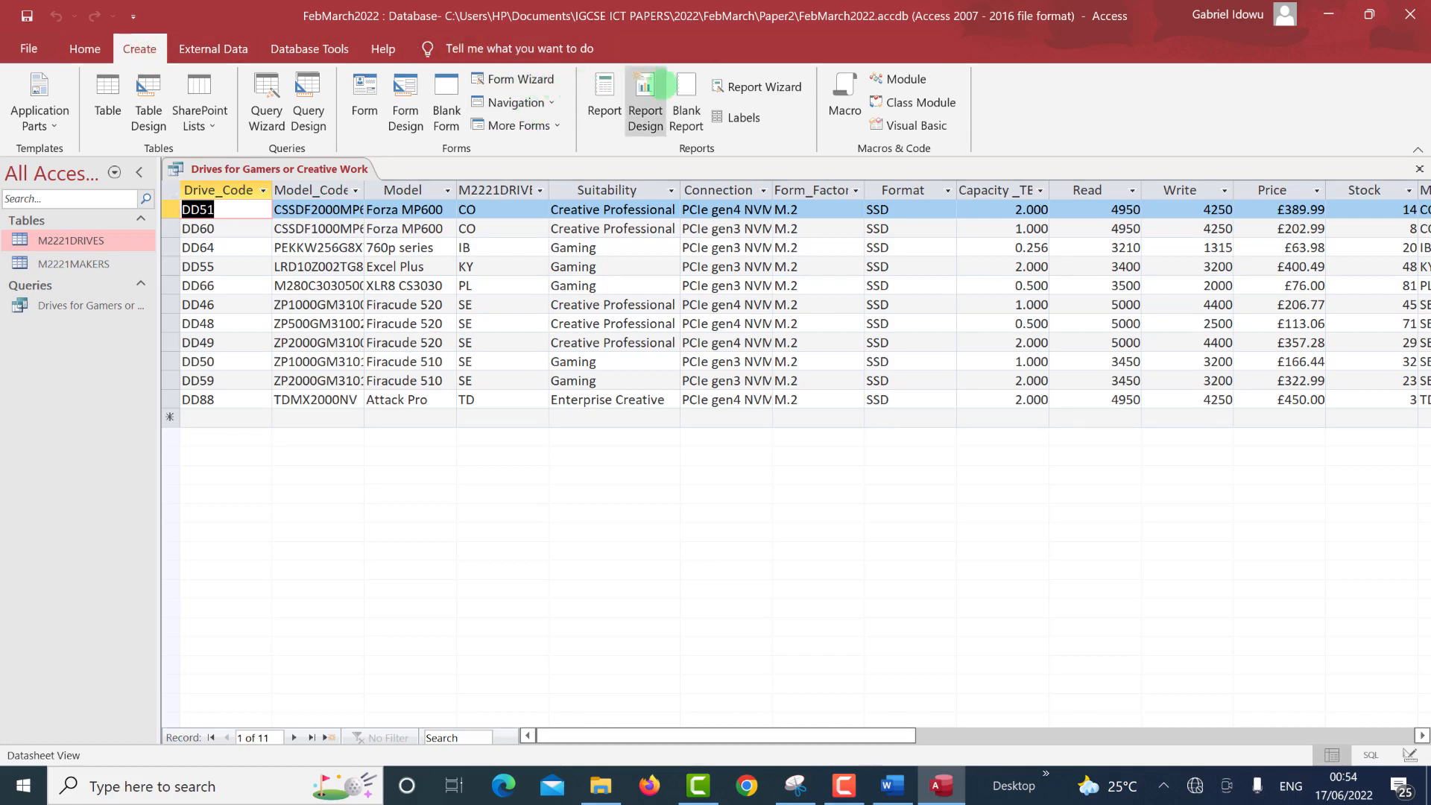
click(749, 87)
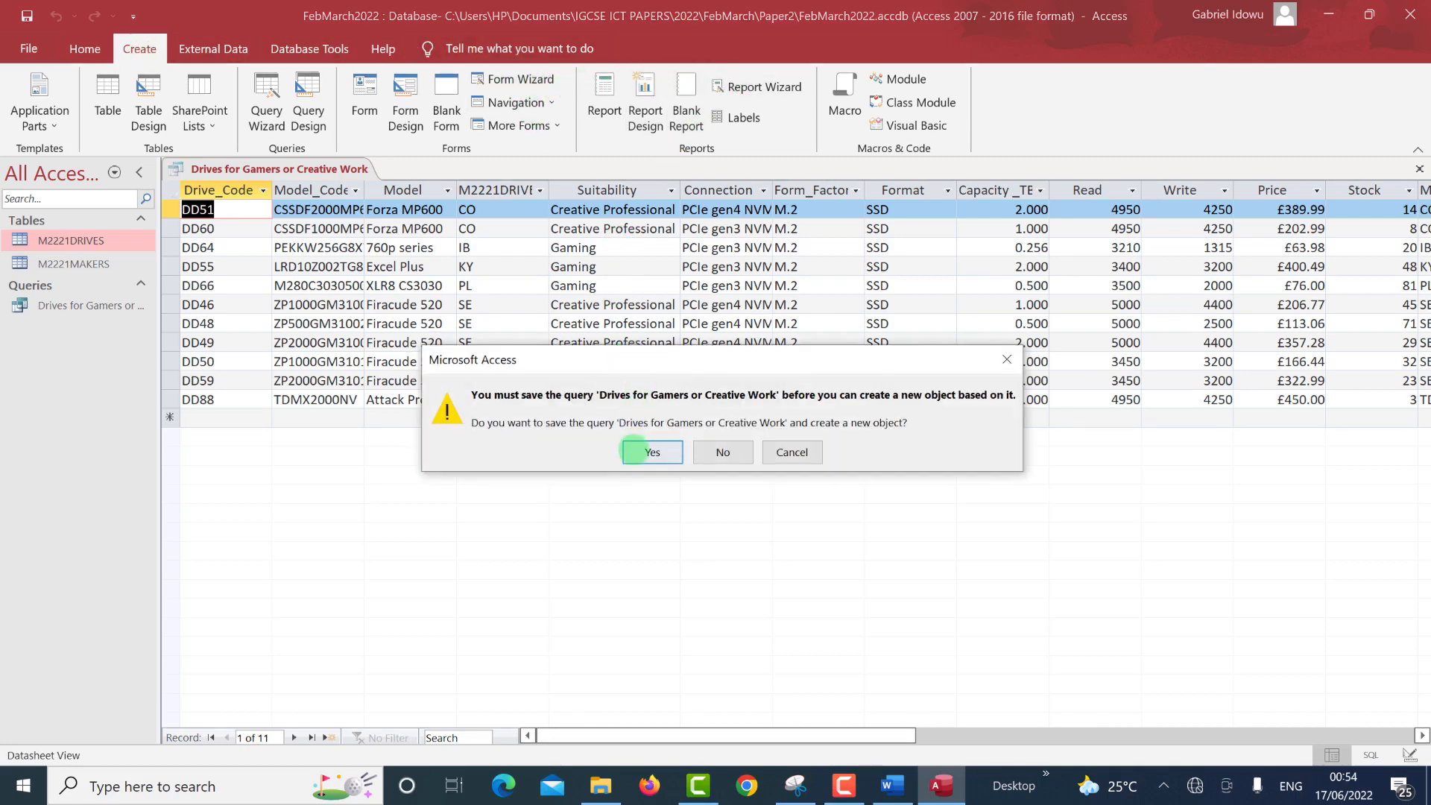
click(642, 449)
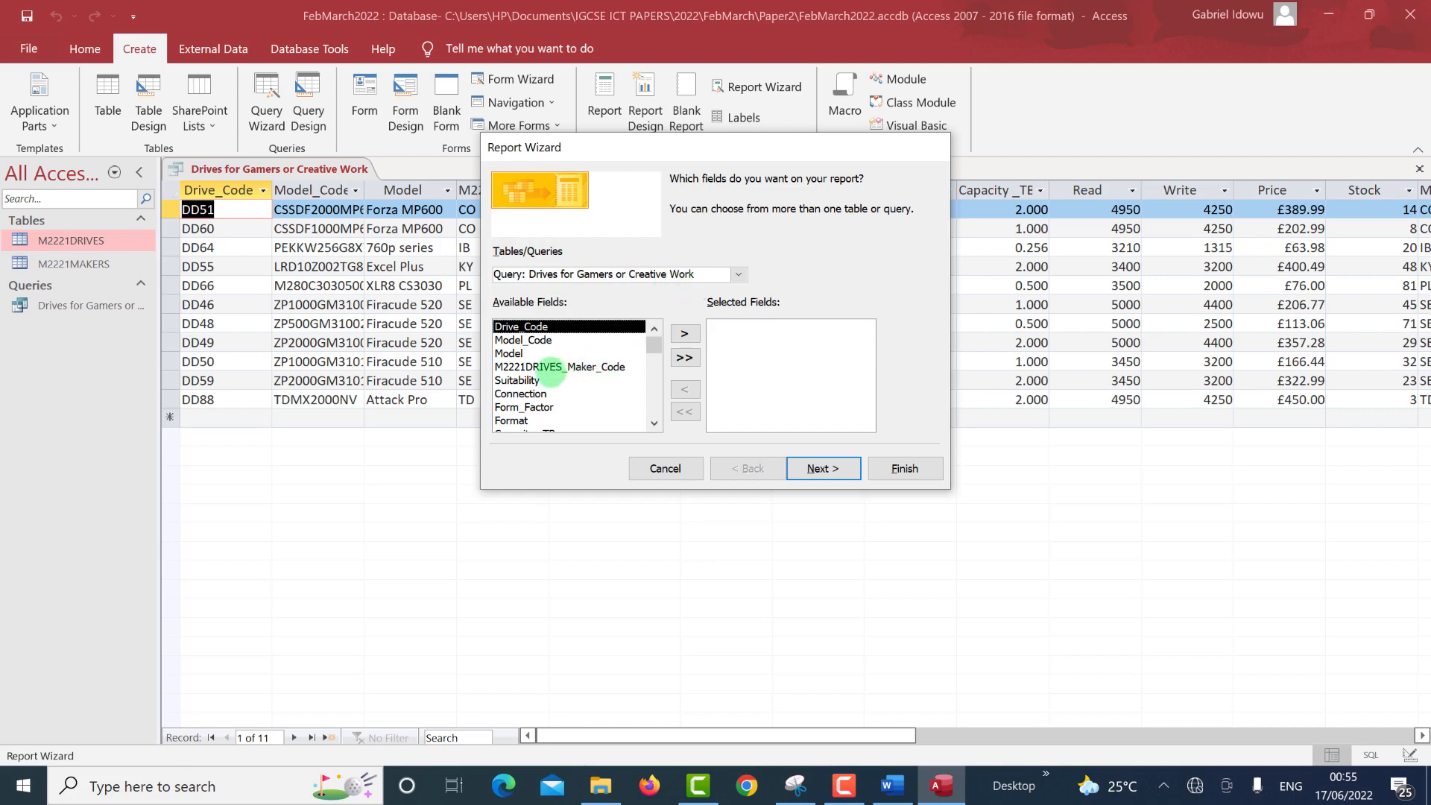
key(alt+Tab)
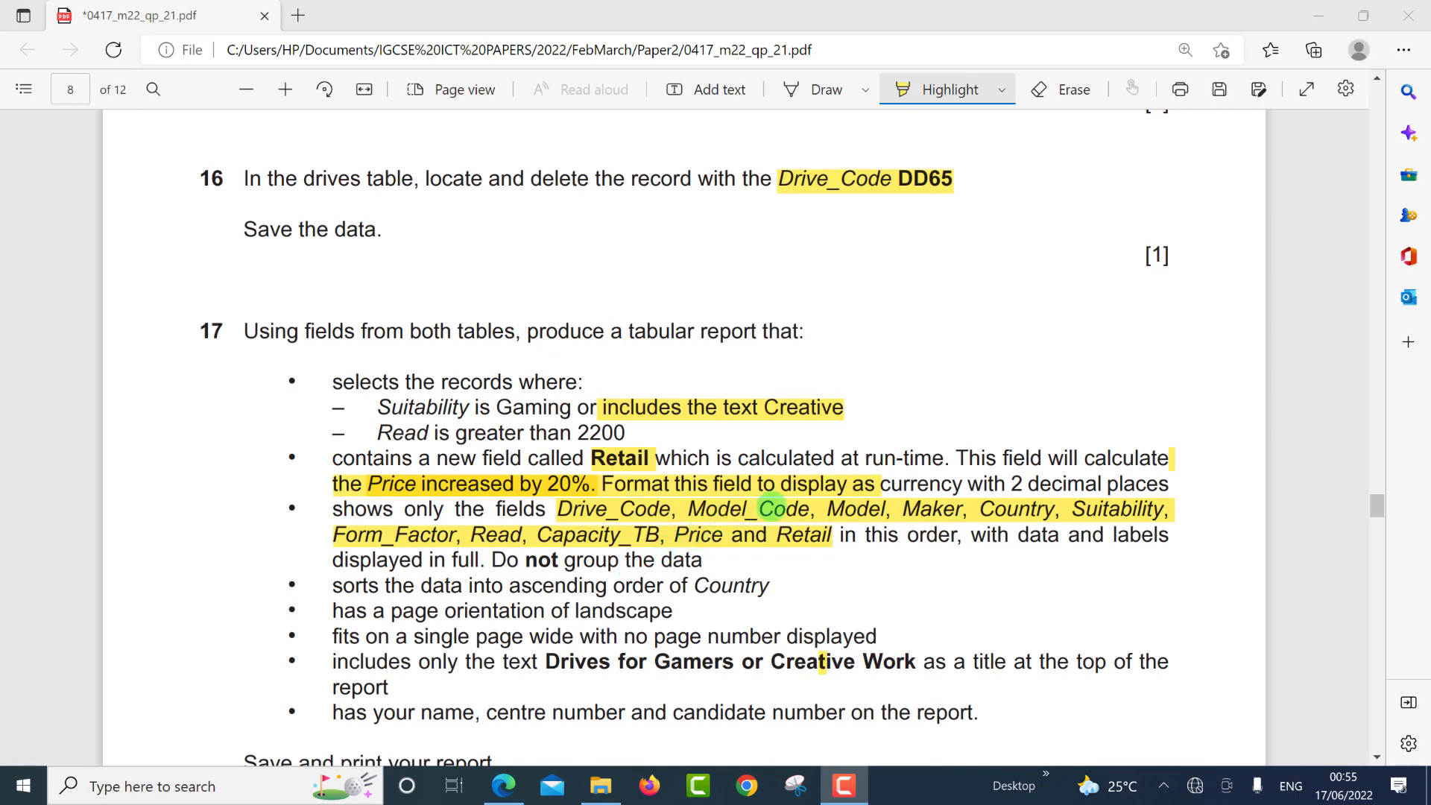
key(alt+Tab)
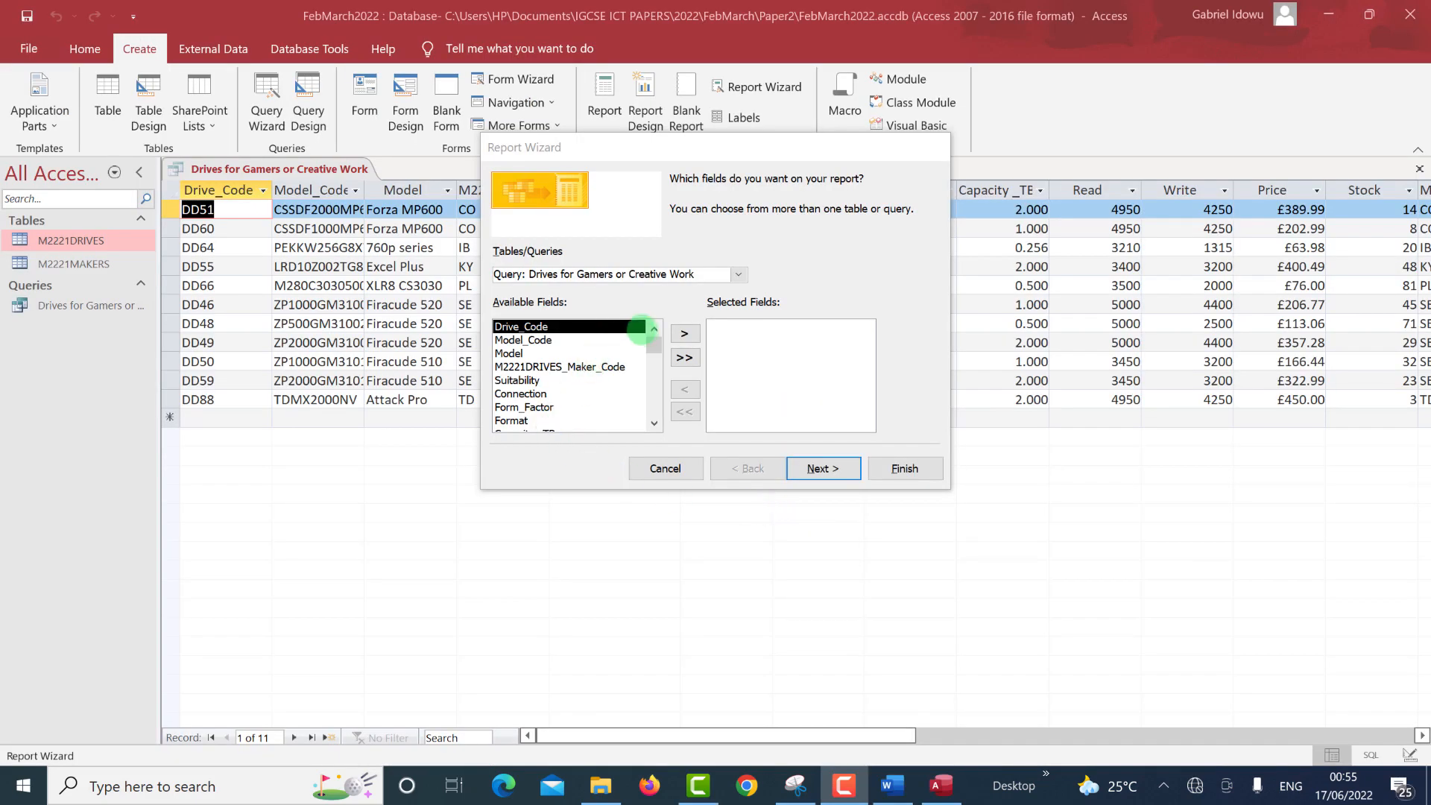
Add Drive_Code, Model_Code and Model to the report's selected fields.
double_click(574, 326)
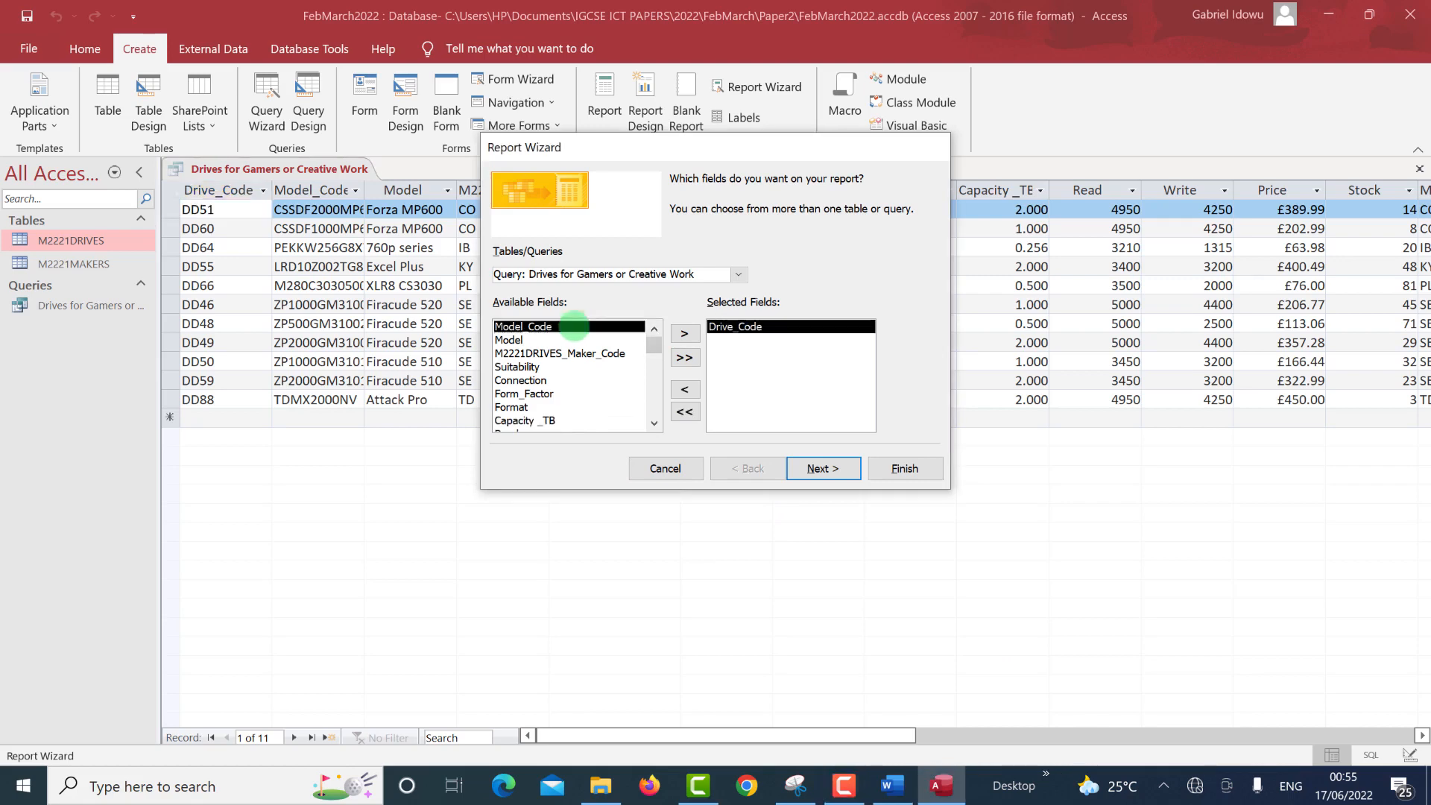
double_click(574, 326)
double_click(574, 327)
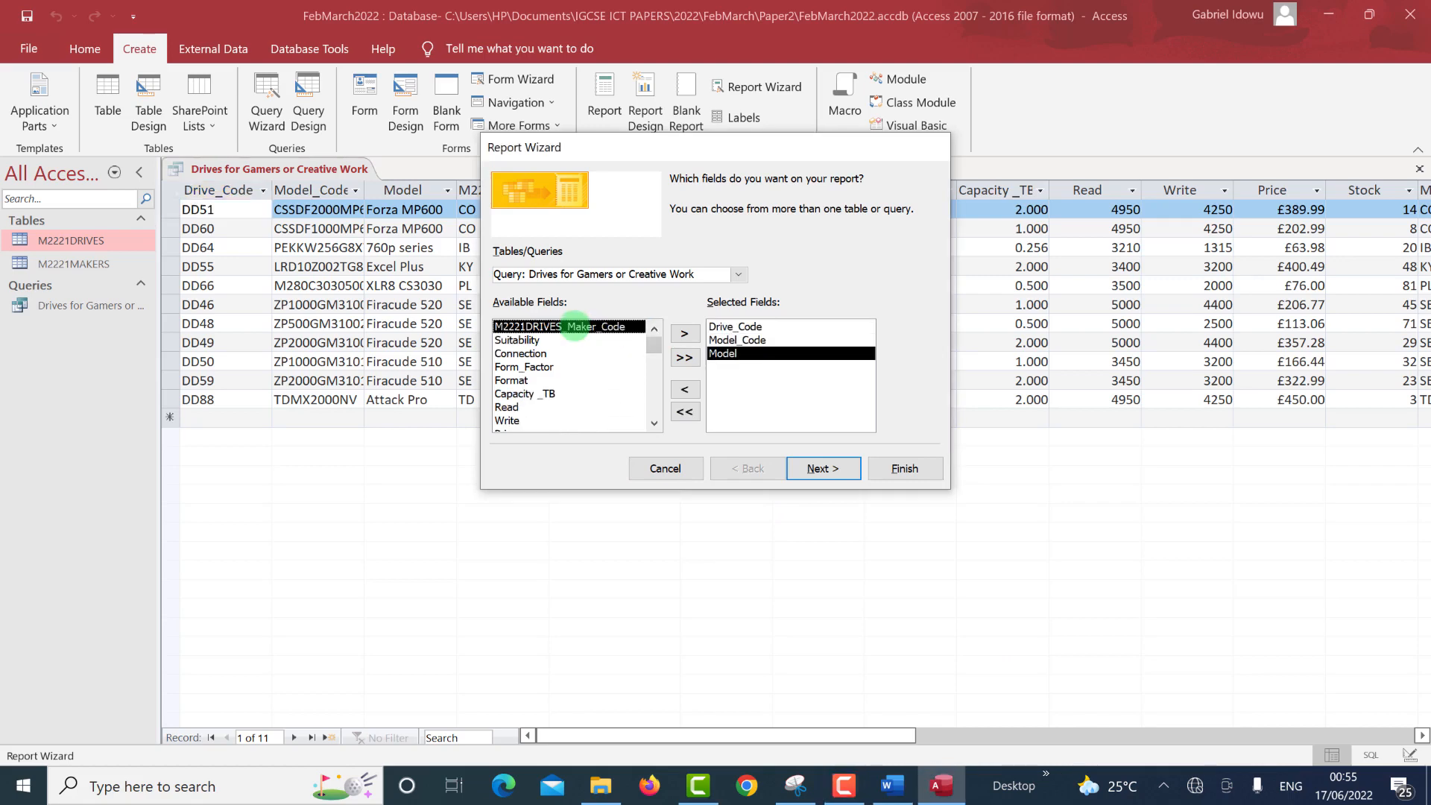
key(alt+Tab)
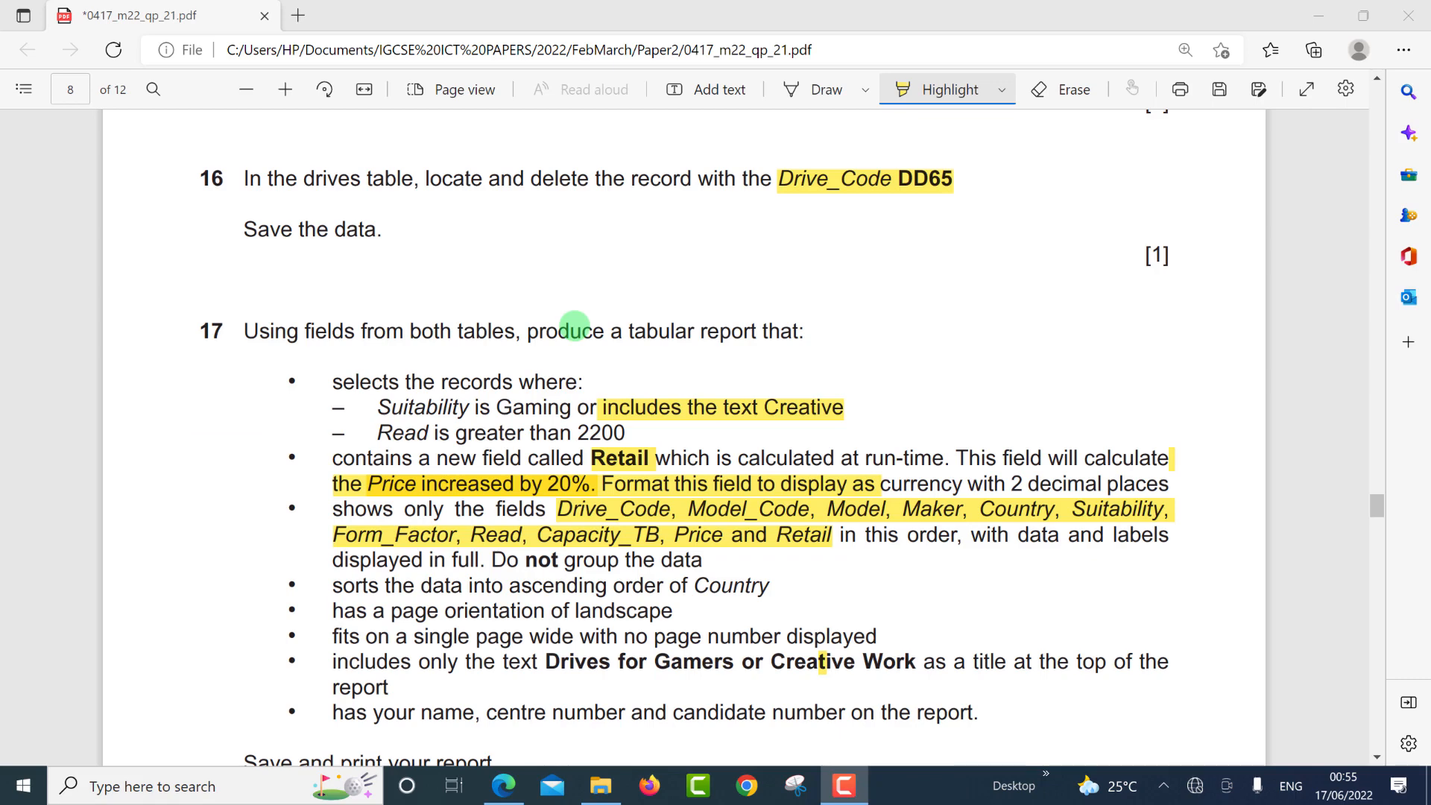
key(alt+Tab)
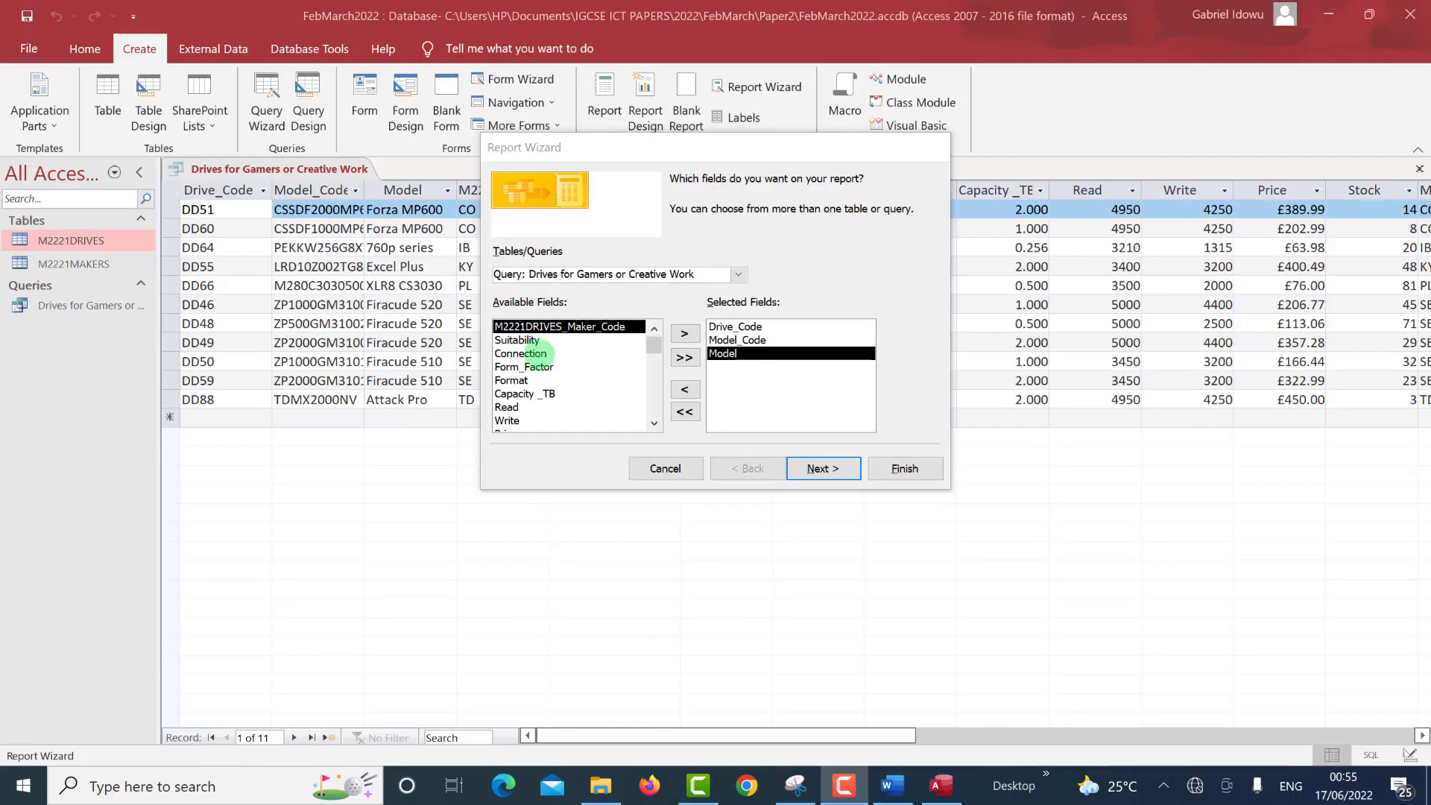
click(654, 423)
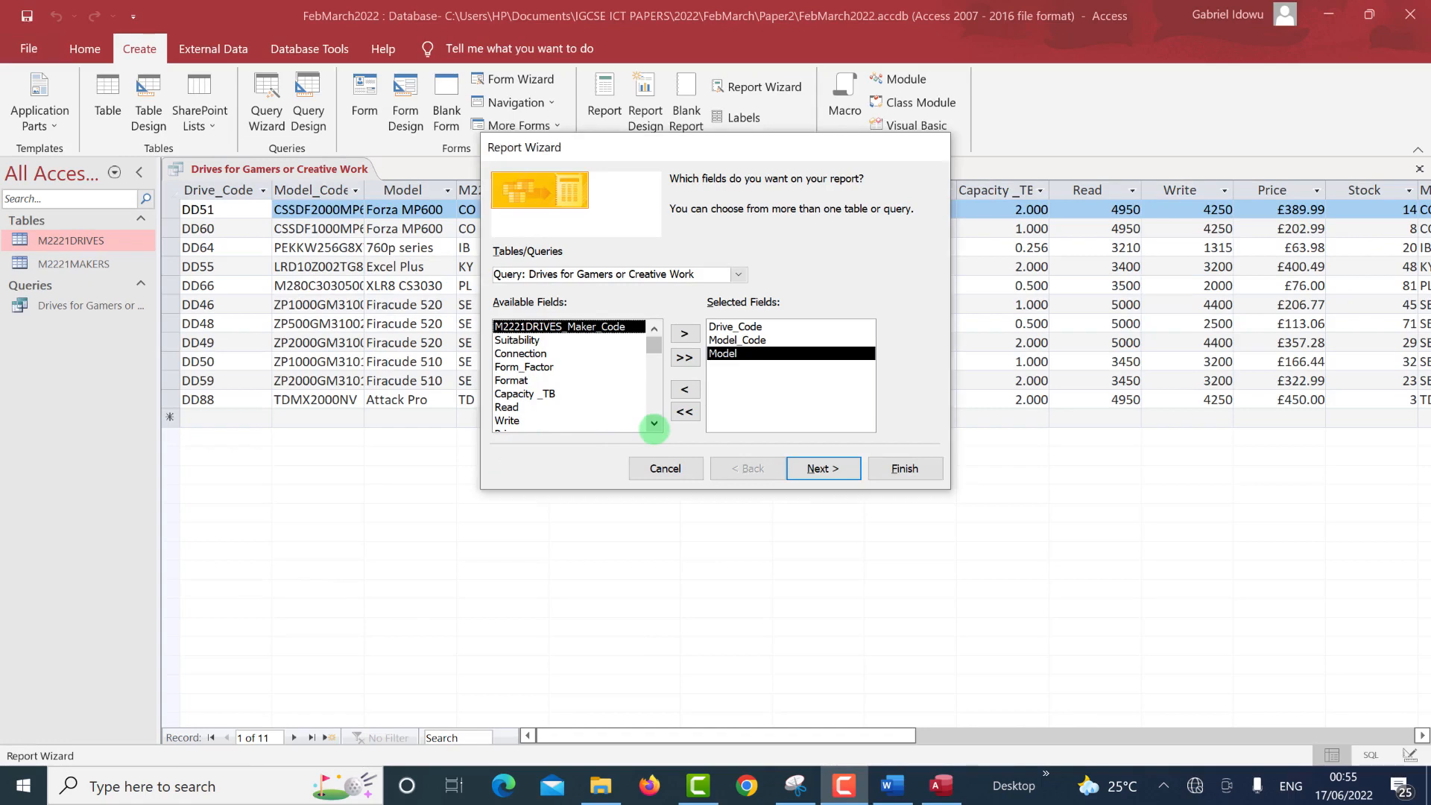
click(653, 423)
click(654, 423)
click(654, 423)
click(653, 423)
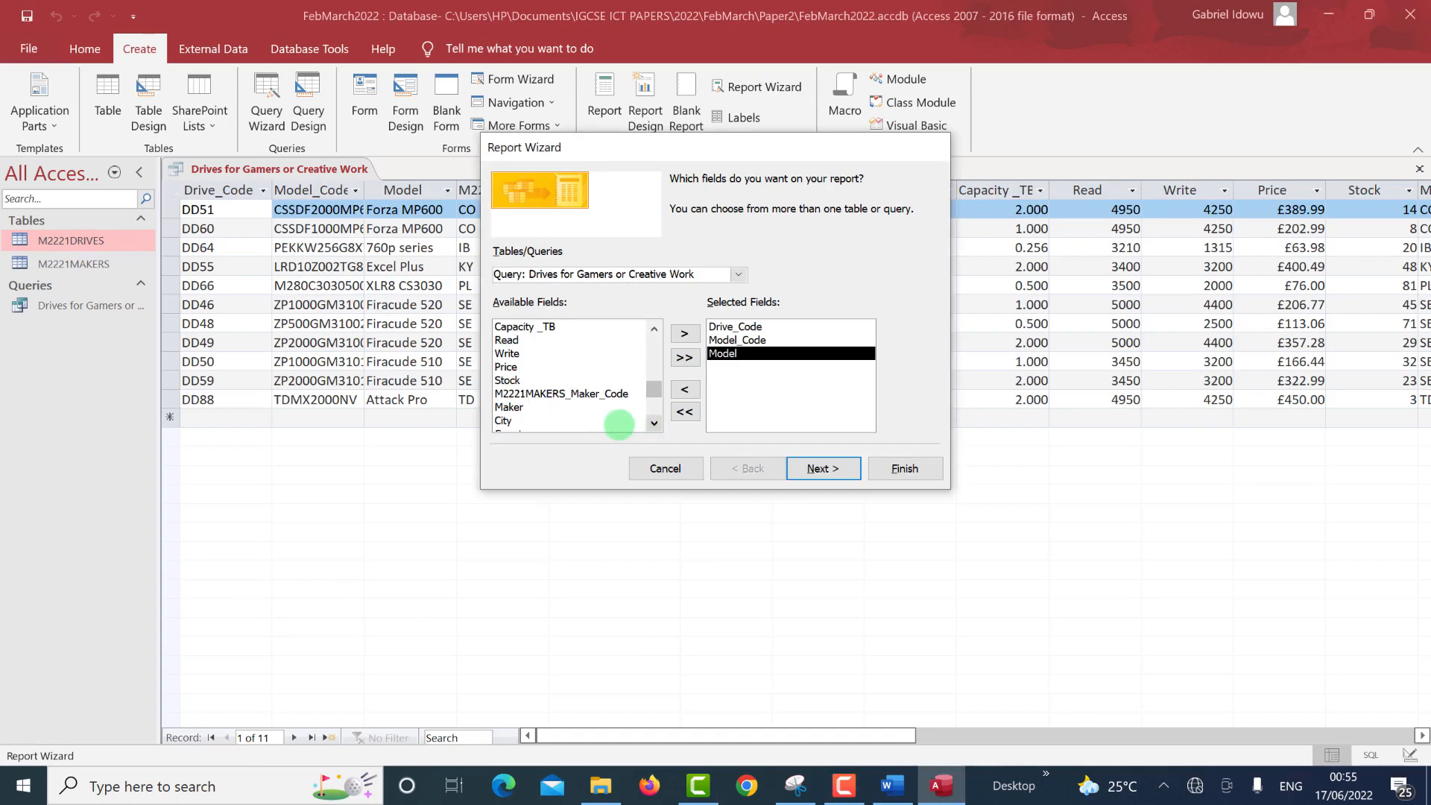
Add Maker, Country, Suitability, Form_Factor and Read to the selected fields.
double_click(532, 407)
click(536, 419)
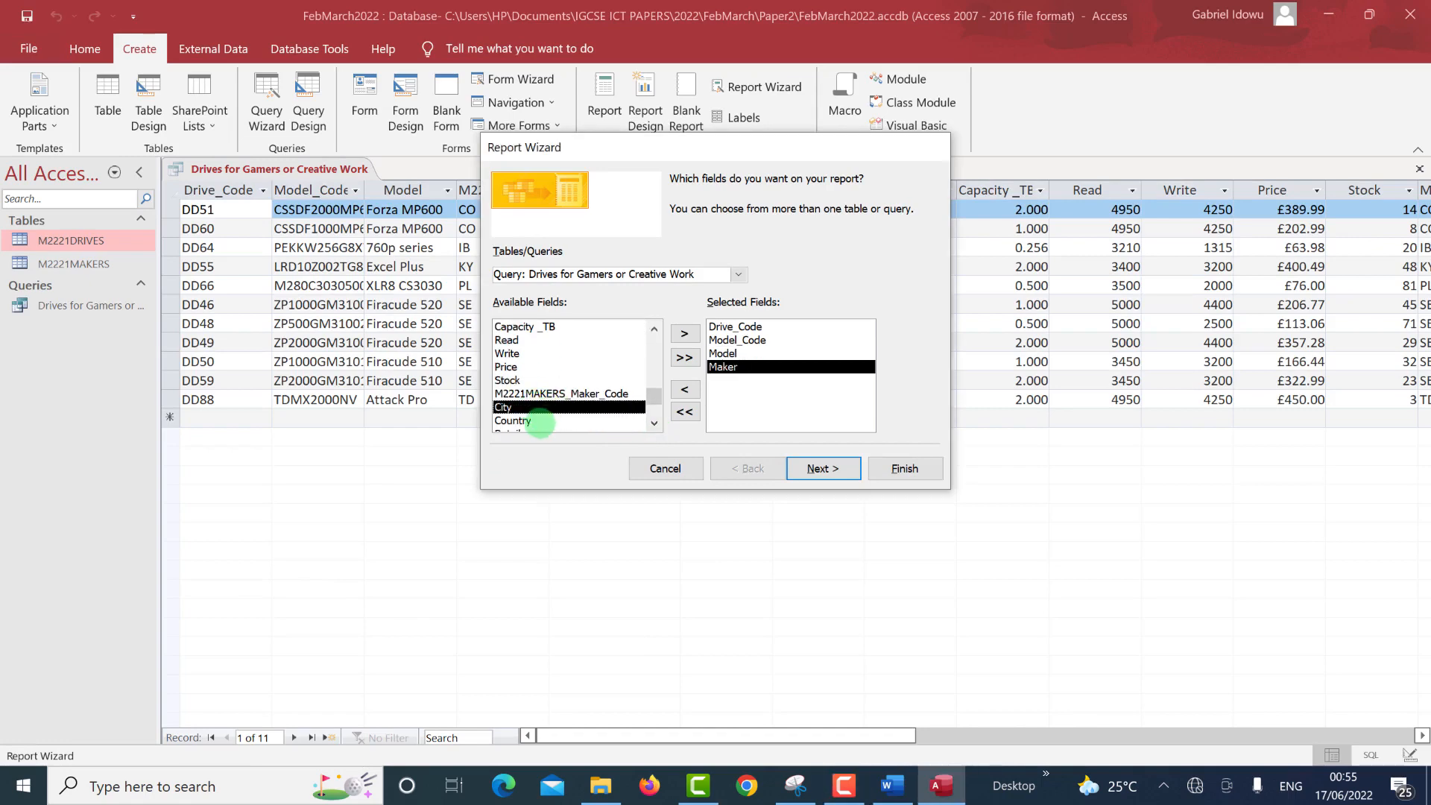
double_click(537, 419)
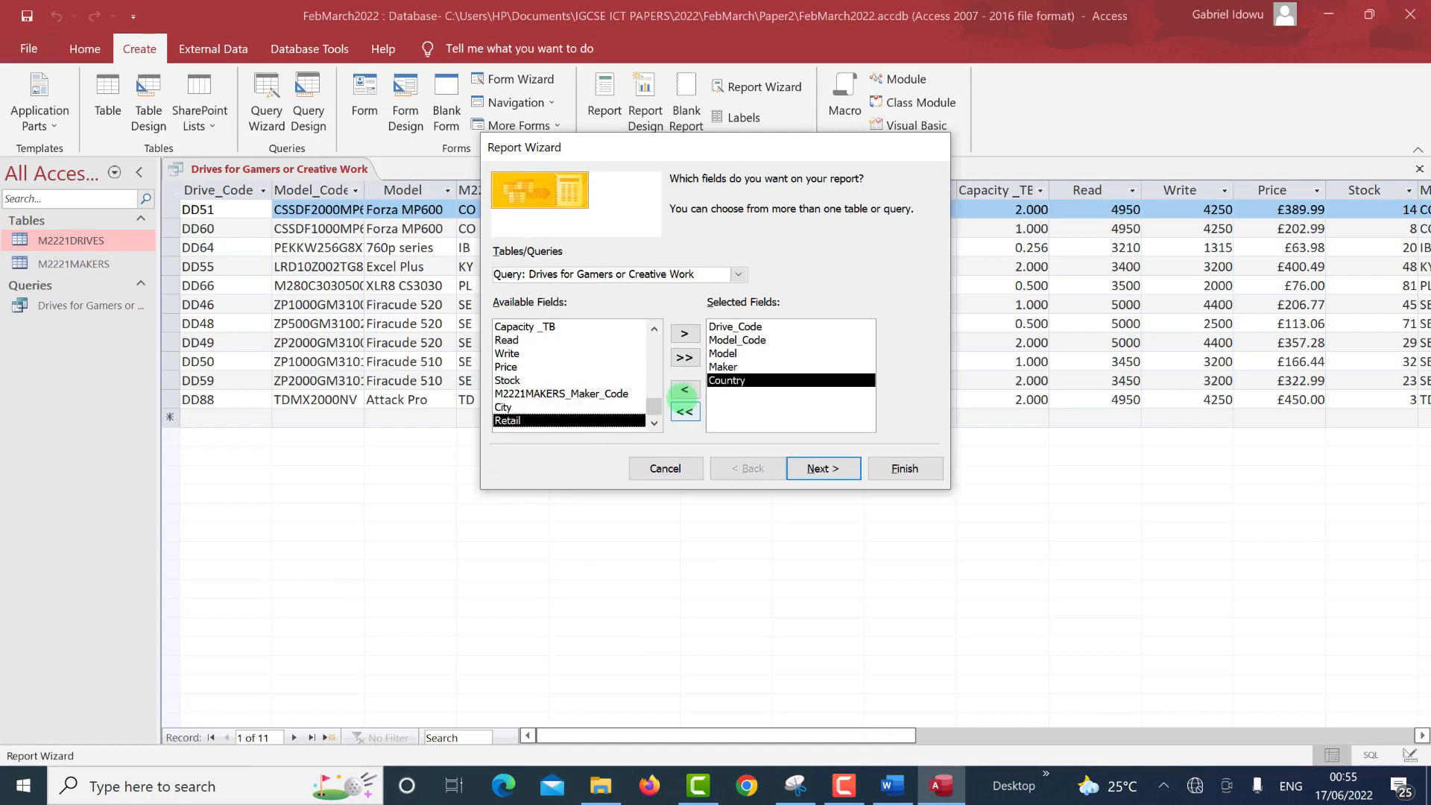
drag(654, 405, 654, 344)
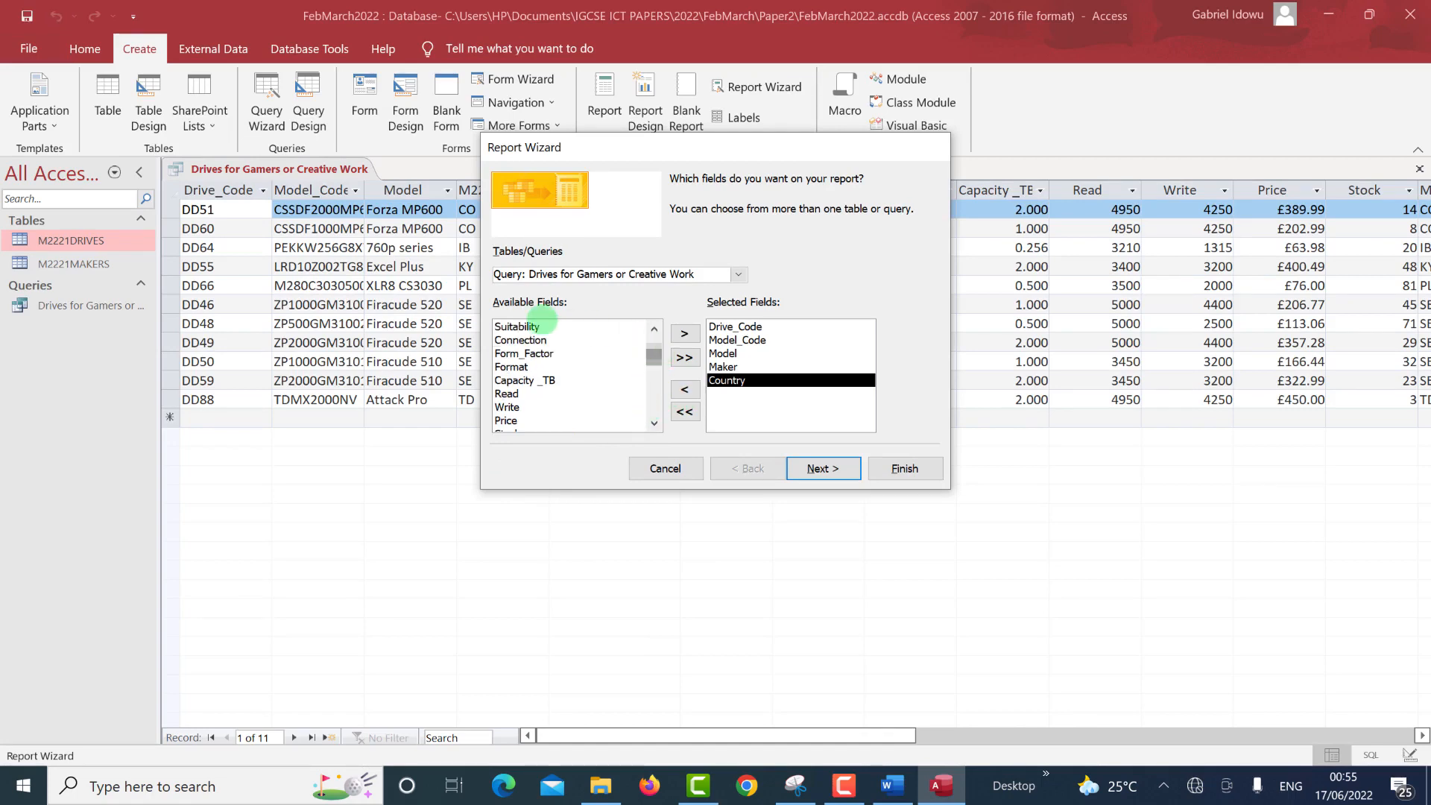
double_click(519, 326)
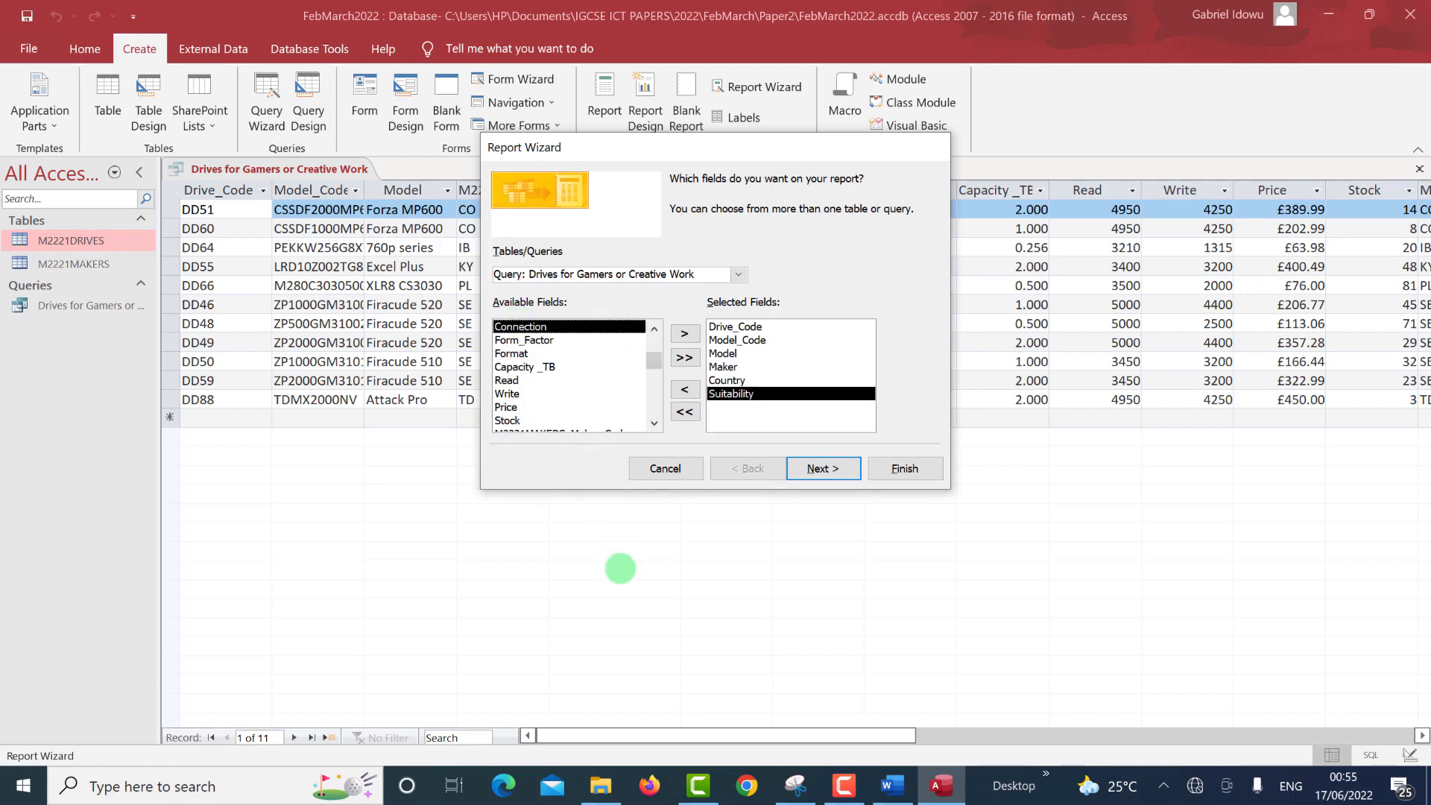
key(alt+Tab)
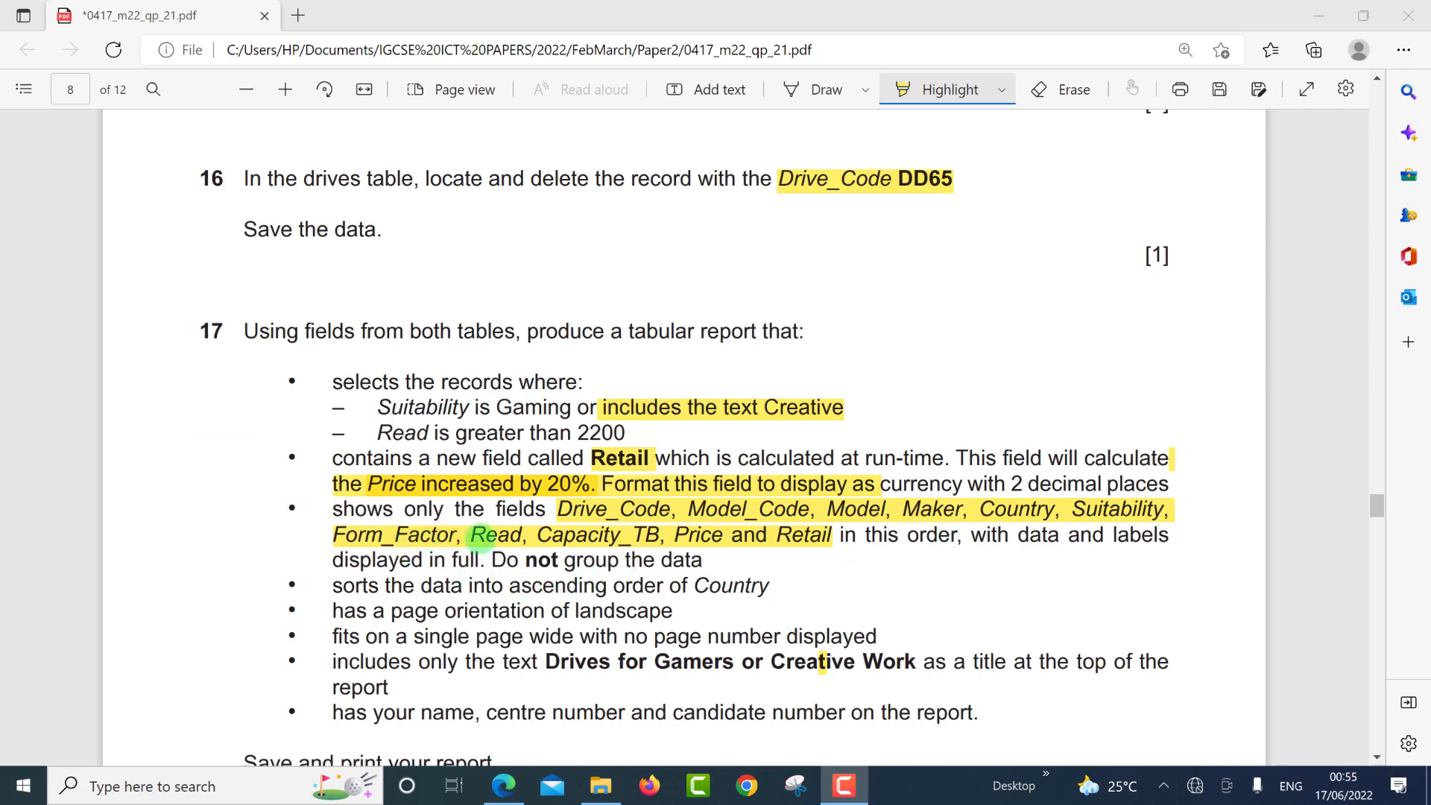
key(alt+Tab)
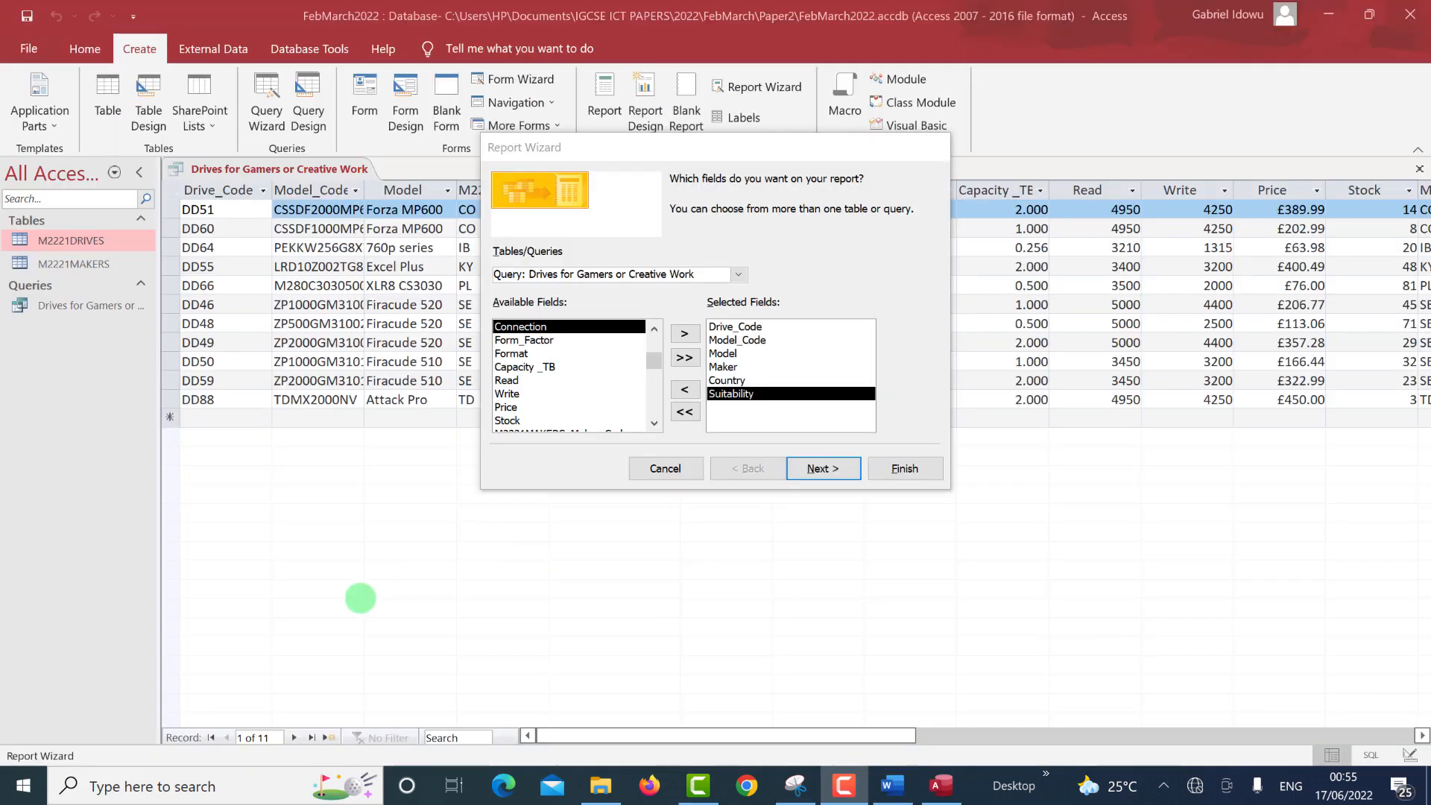
double_click(512, 342)
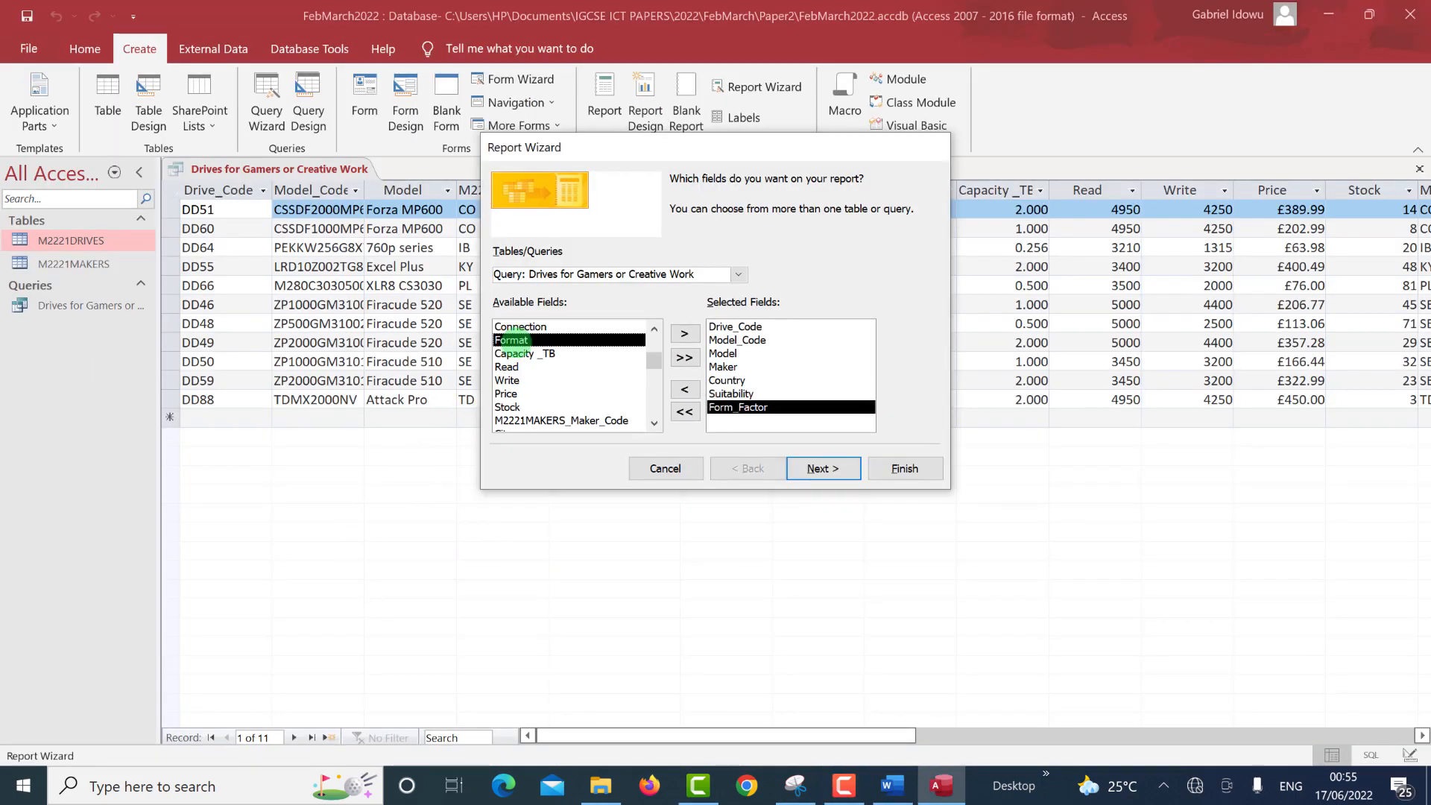
scroll(509, 385, down, 2)
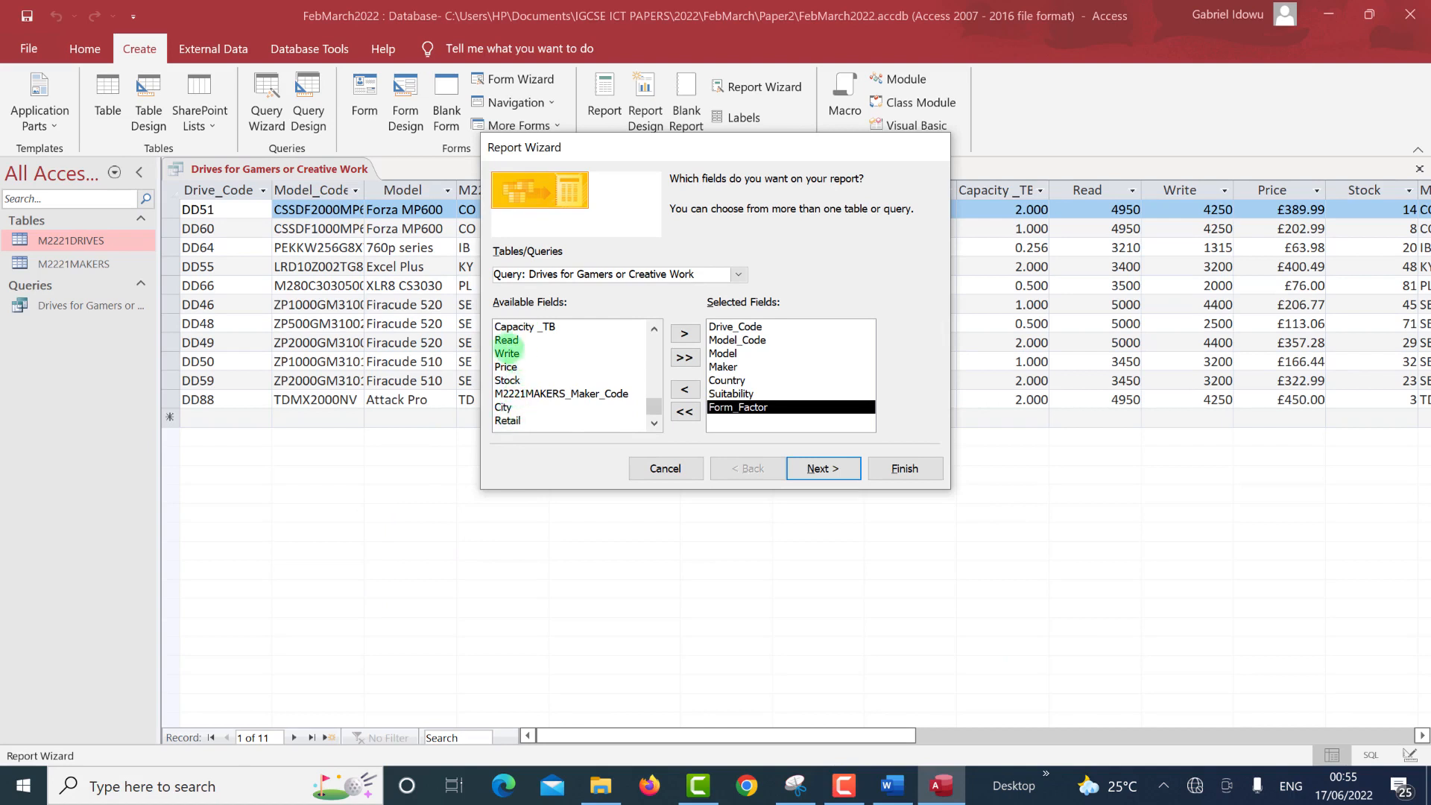
double_click(506, 340)
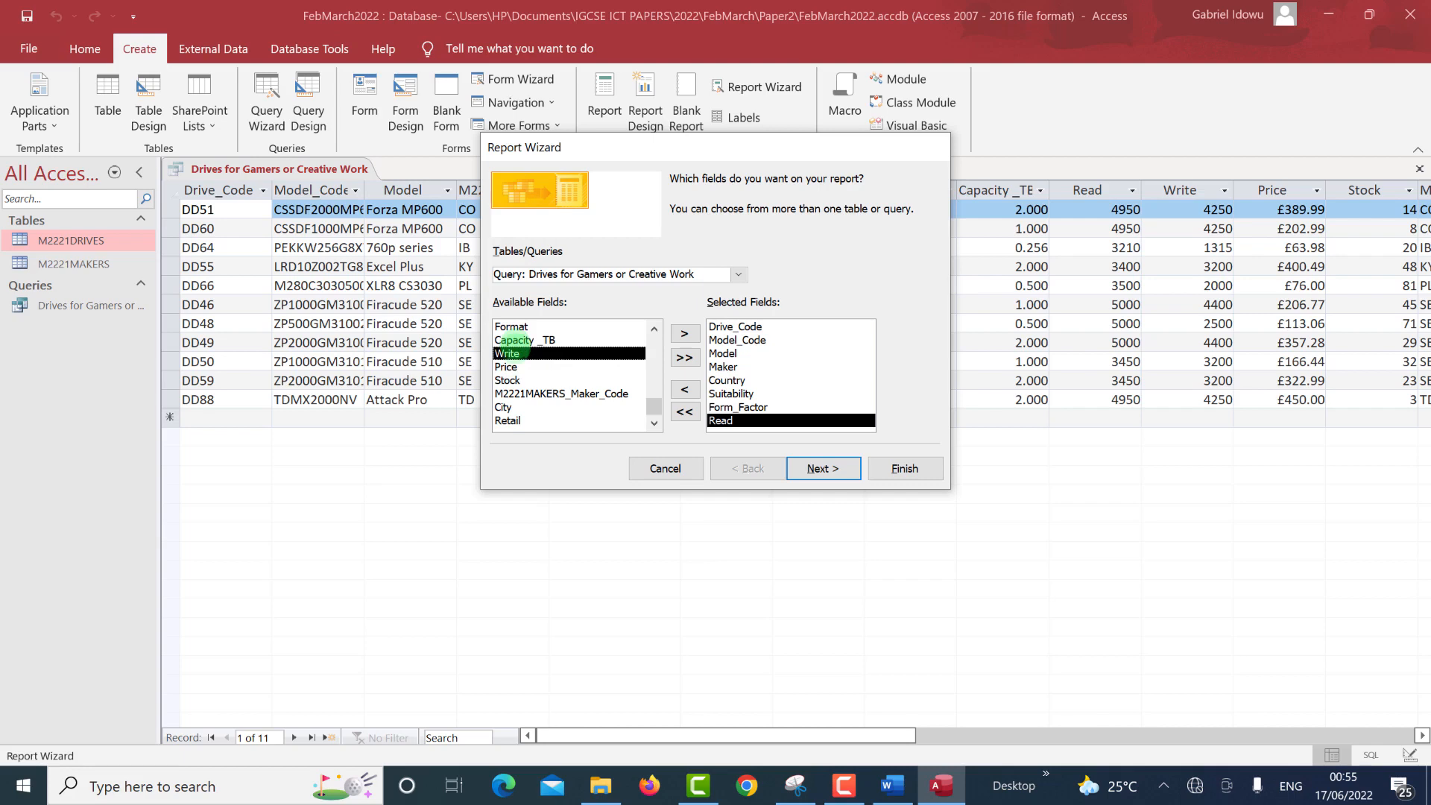
scroll(513, 345, up, 1)
scroll(513, 350, up, 1)
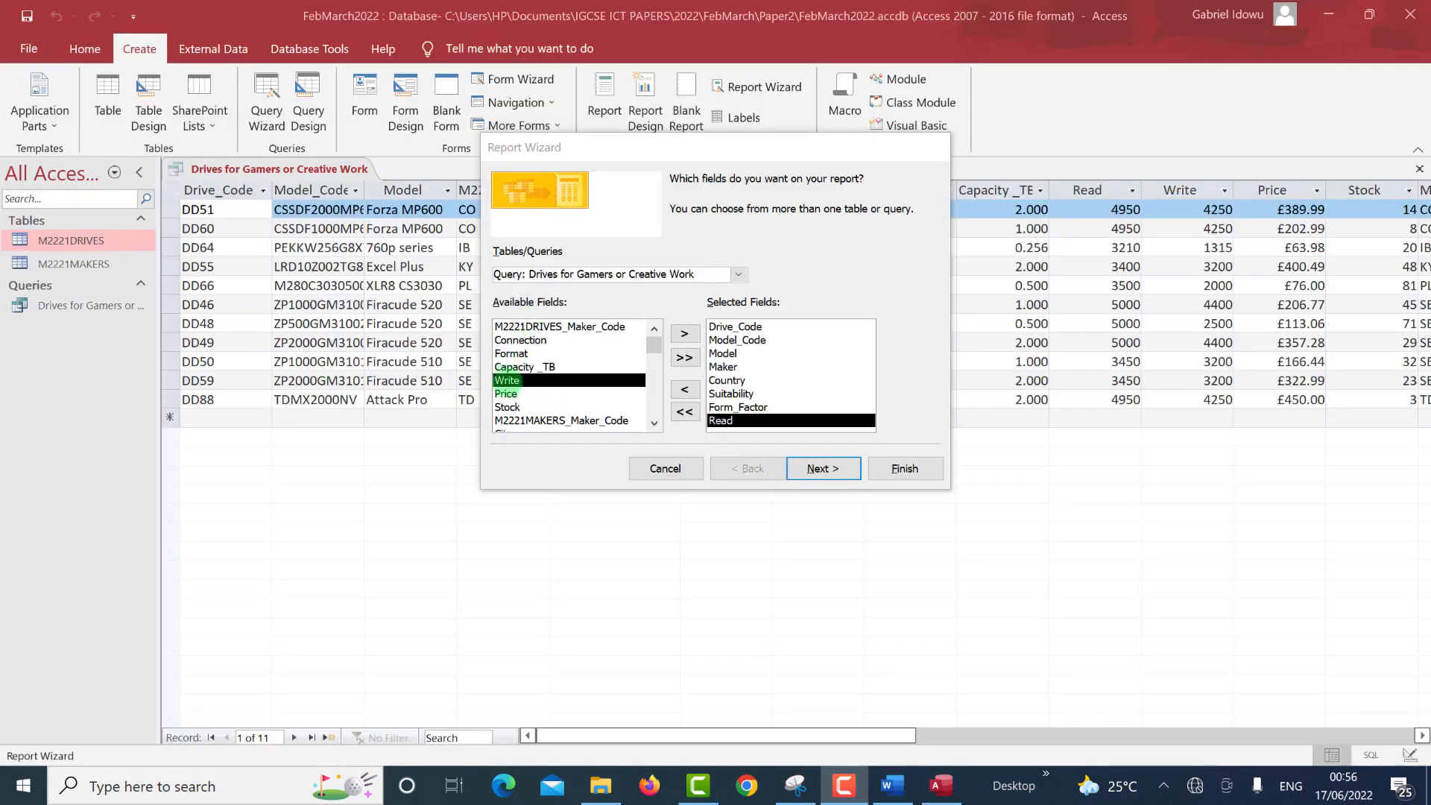
Add Capacity_TB, Price and Retail to the end of the report's selected fields.
click(512, 367)
double_click(512, 366)
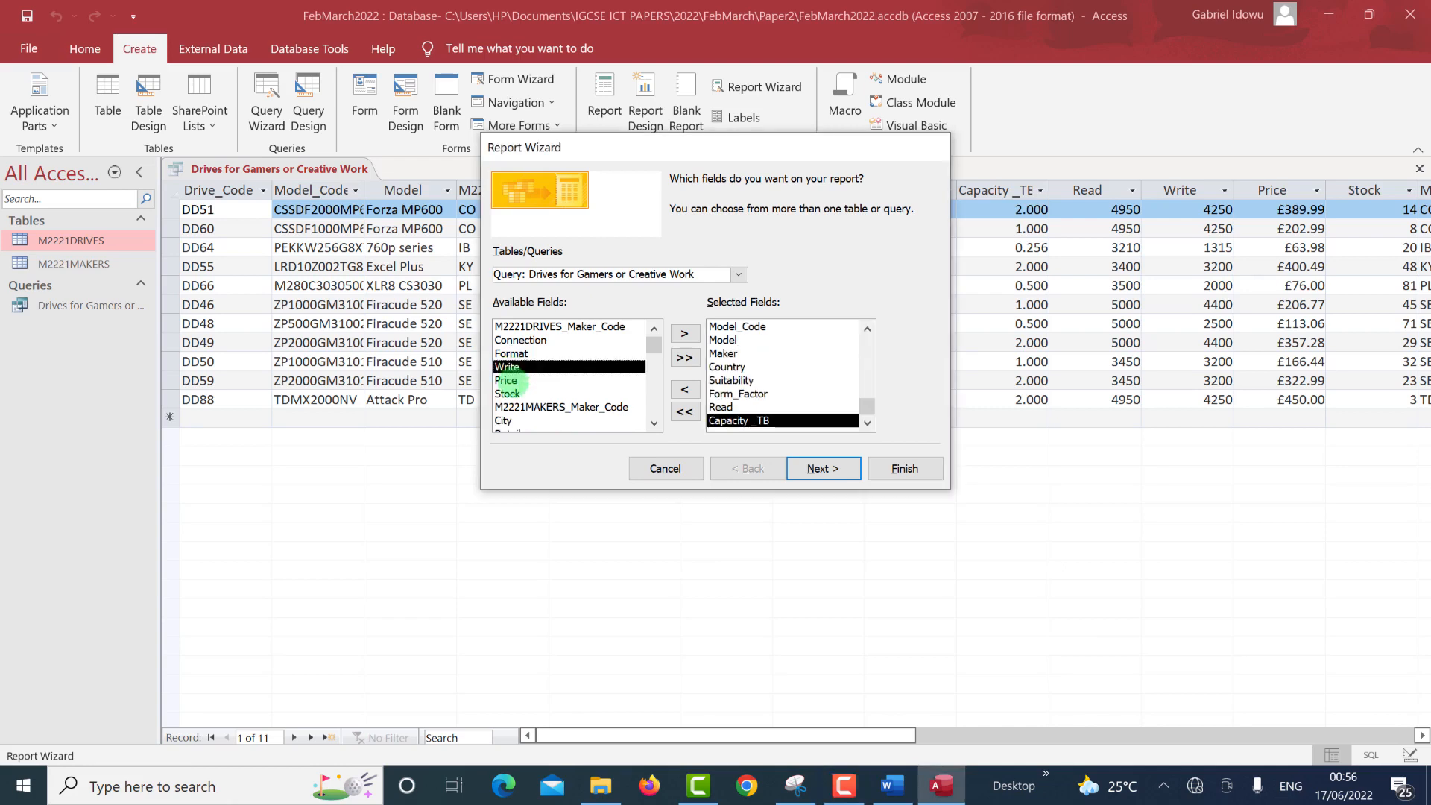
click(514, 380)
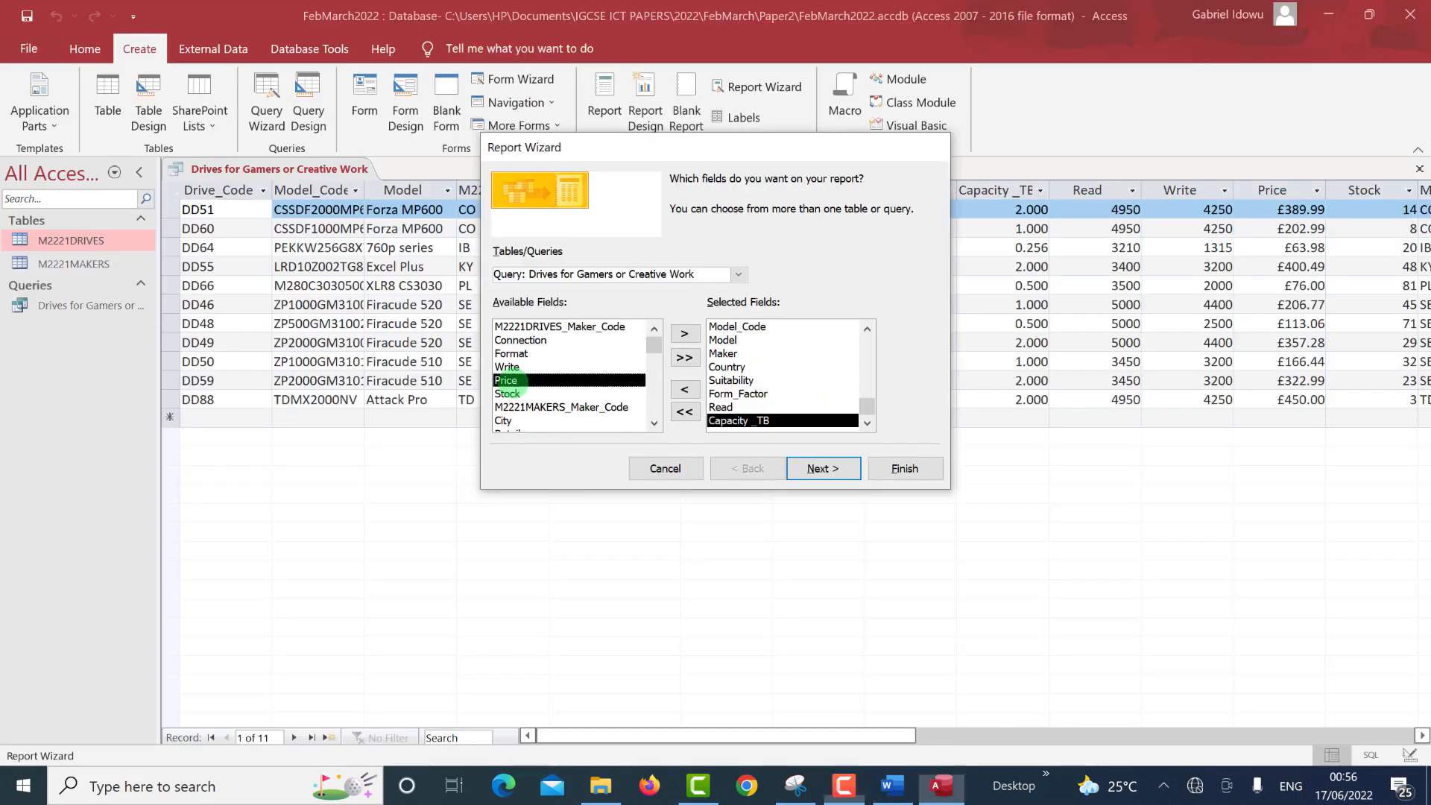
double_click(512, 381)
double_click(506, 420)
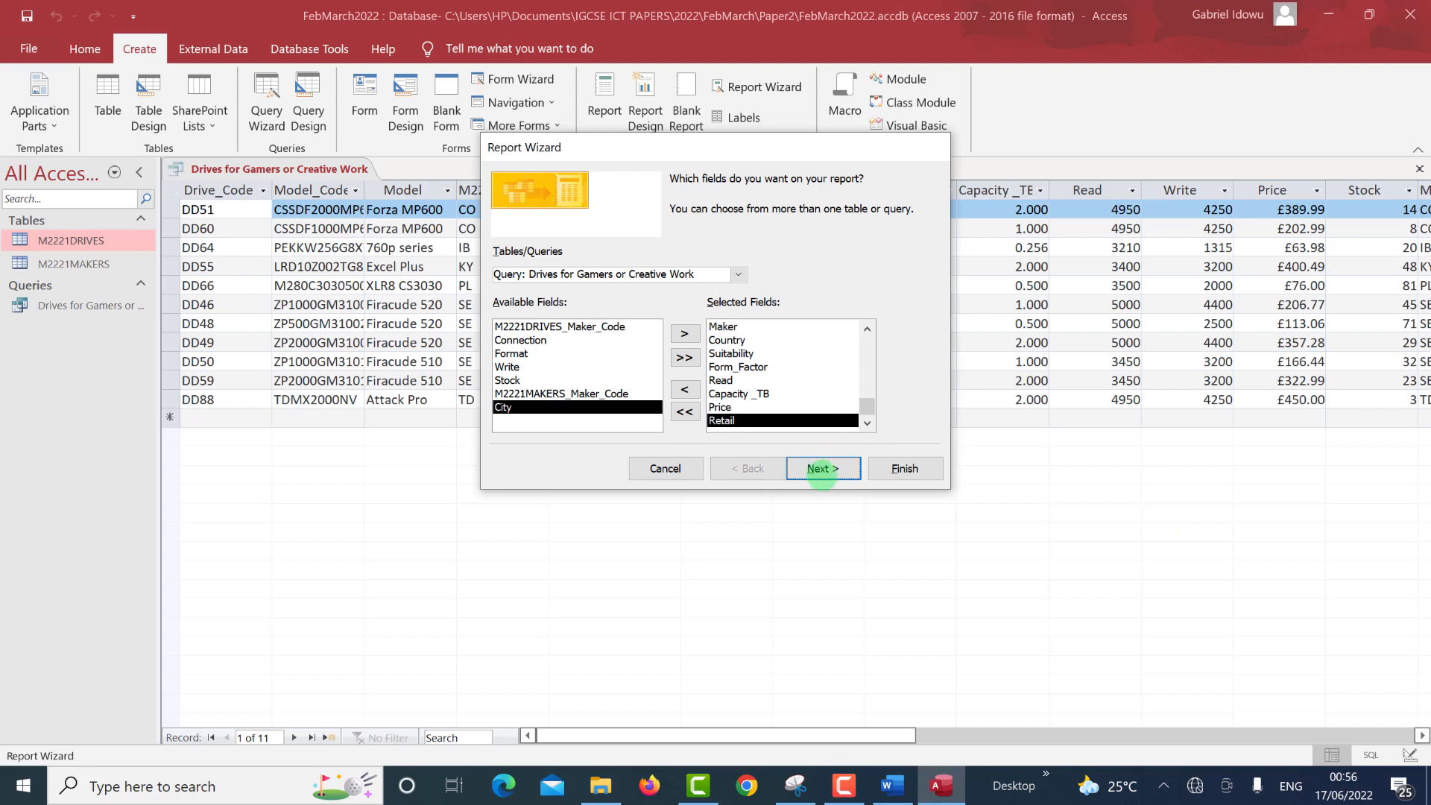
Step forward to the grouping and sort-order pages, then back to the view-data page.
click(821, 469)
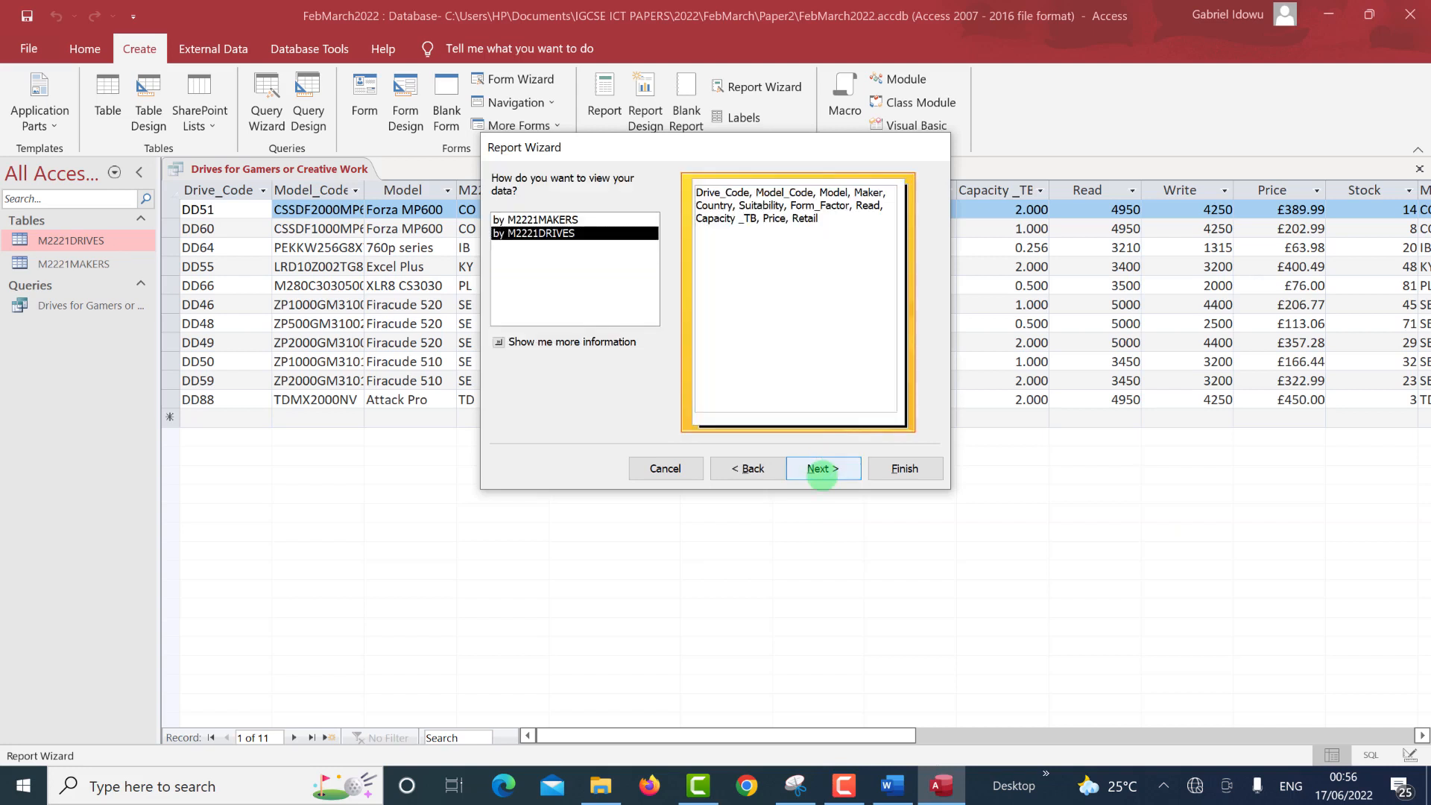
click(821, 471)
click(821, 469)
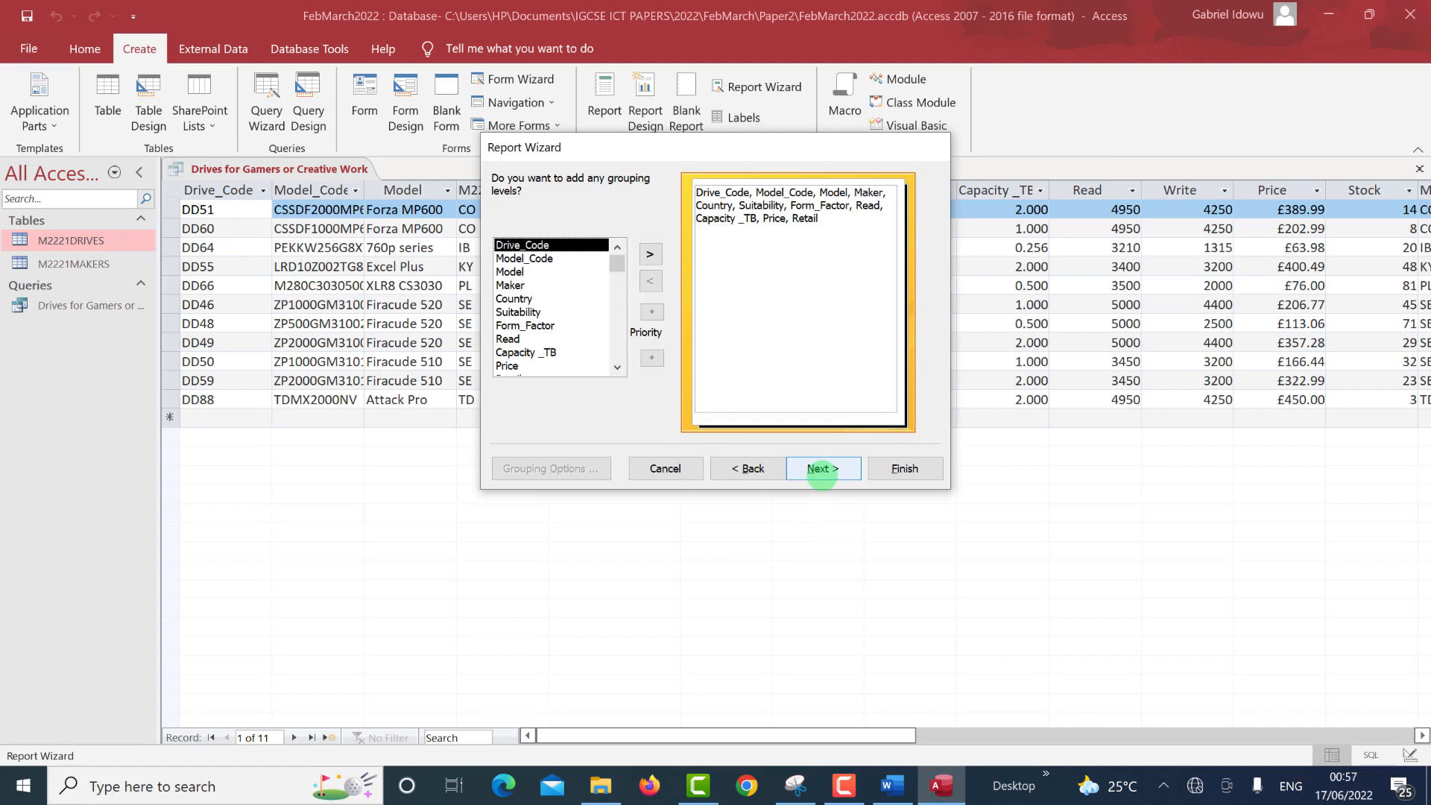
click(815, 468)
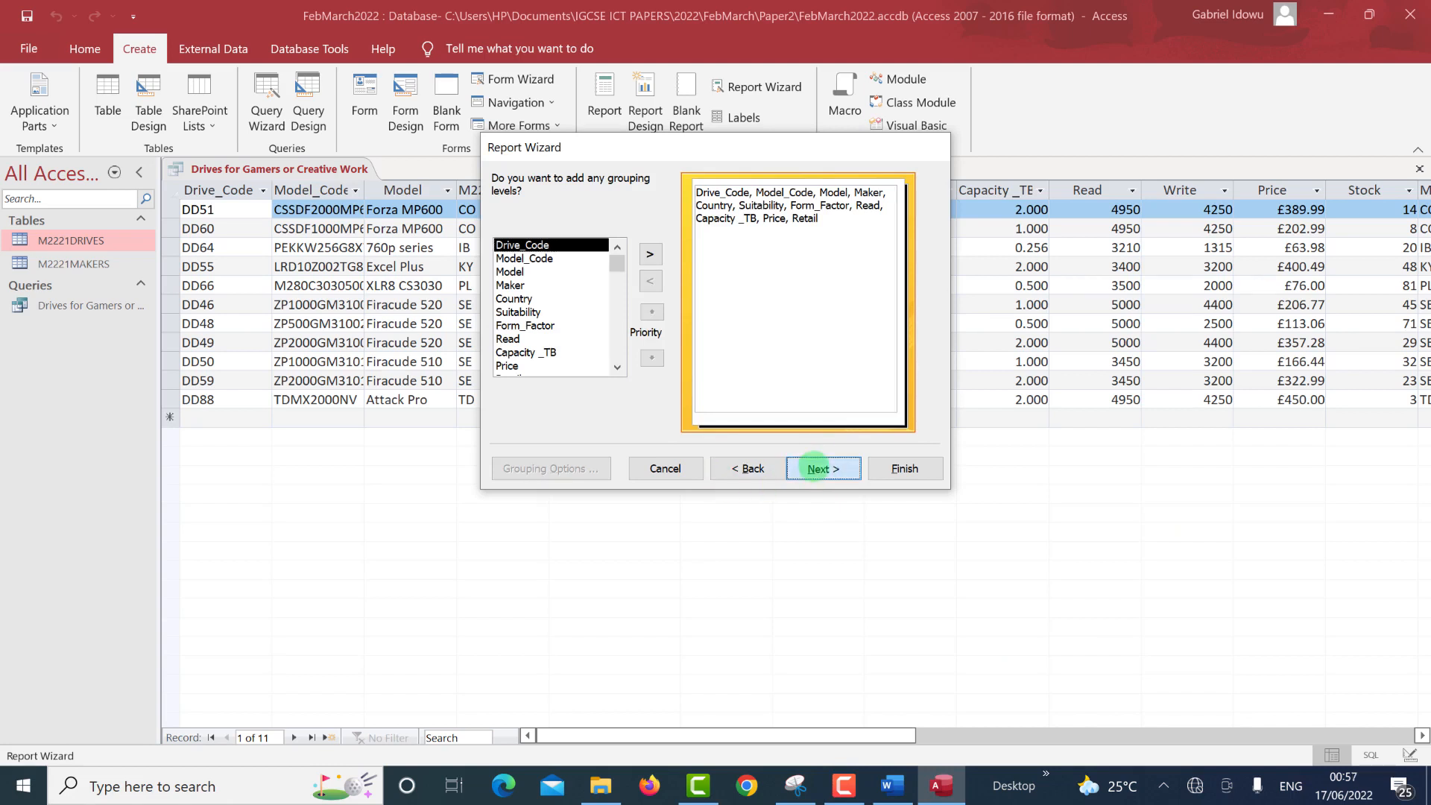
click(810, 468)
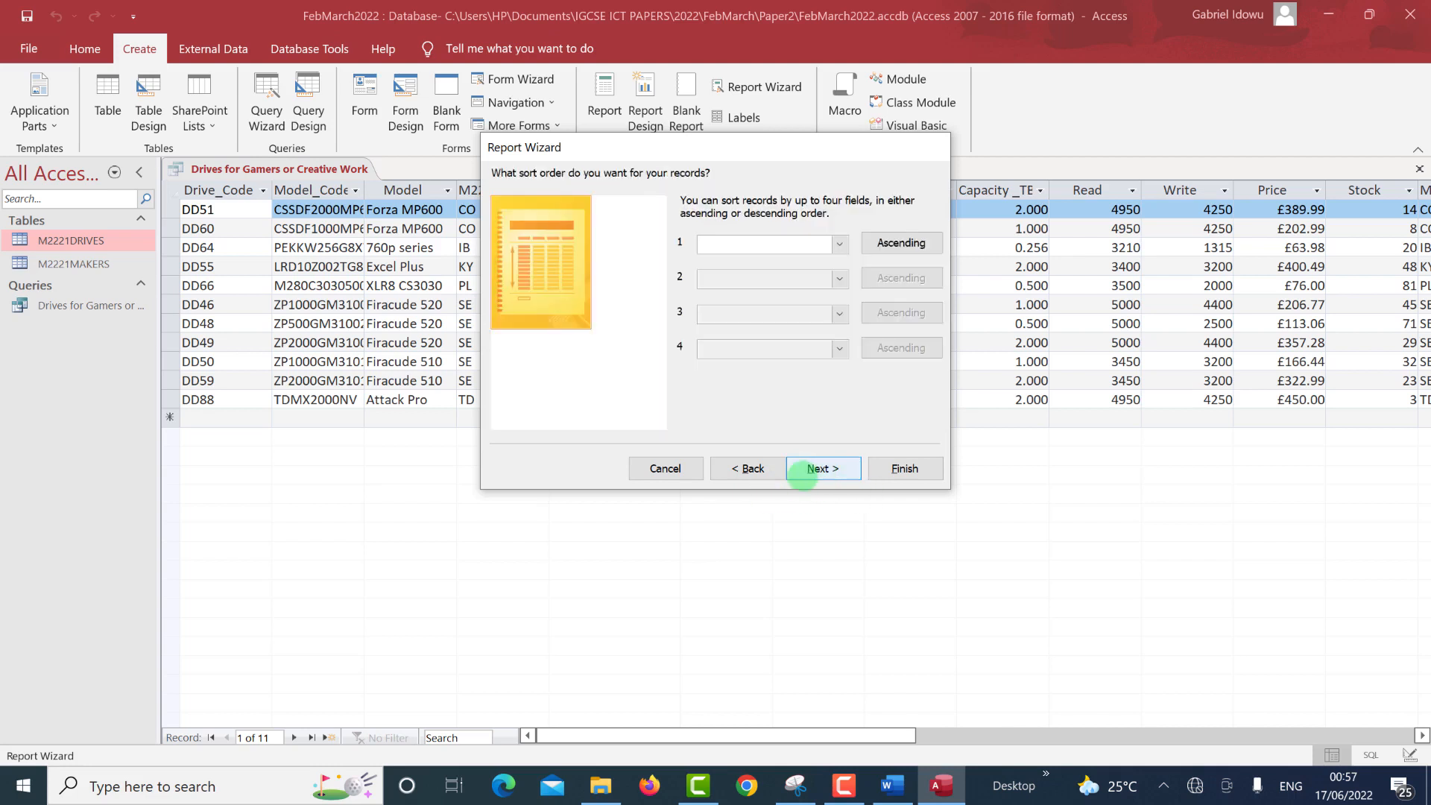
click(751, 470)
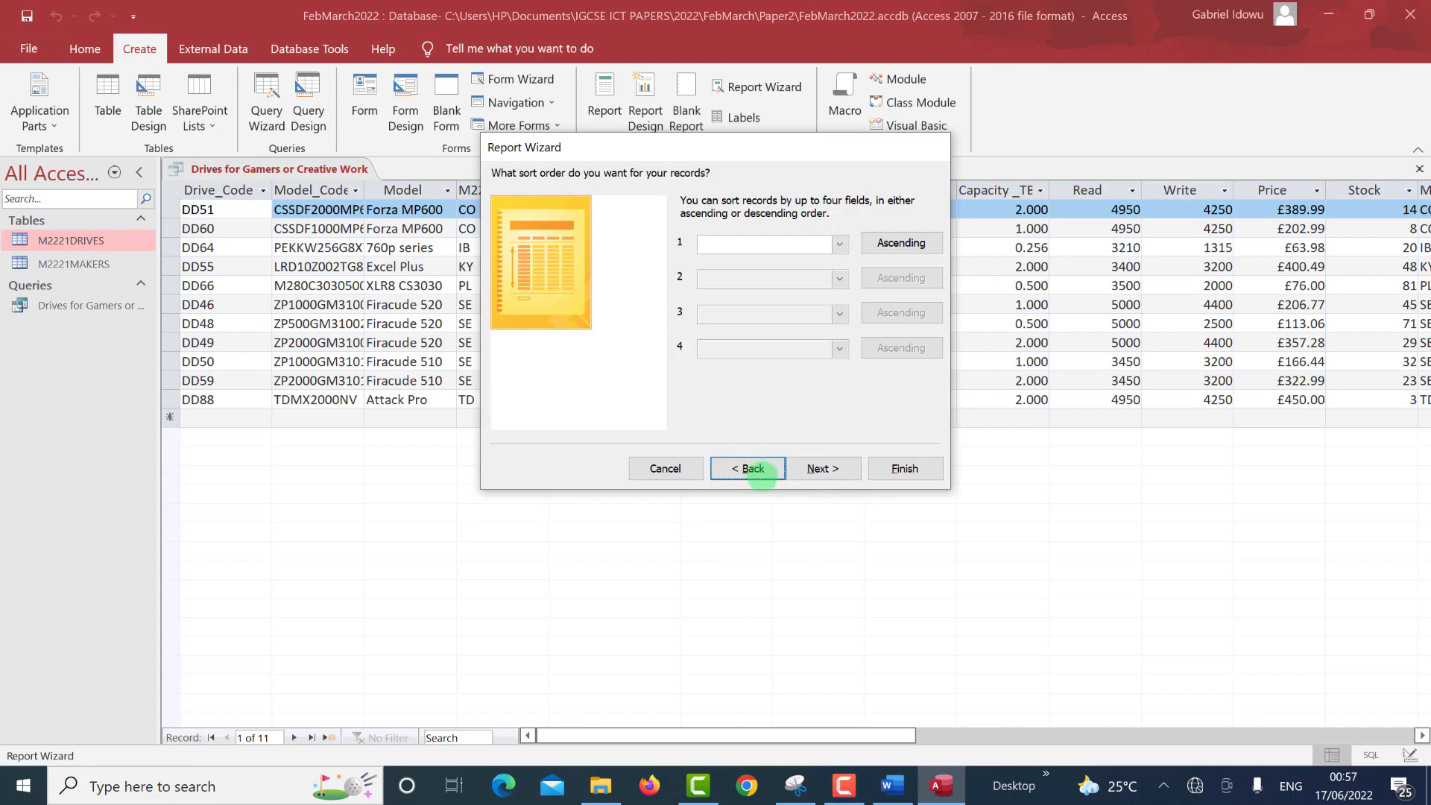
click(752, 469)
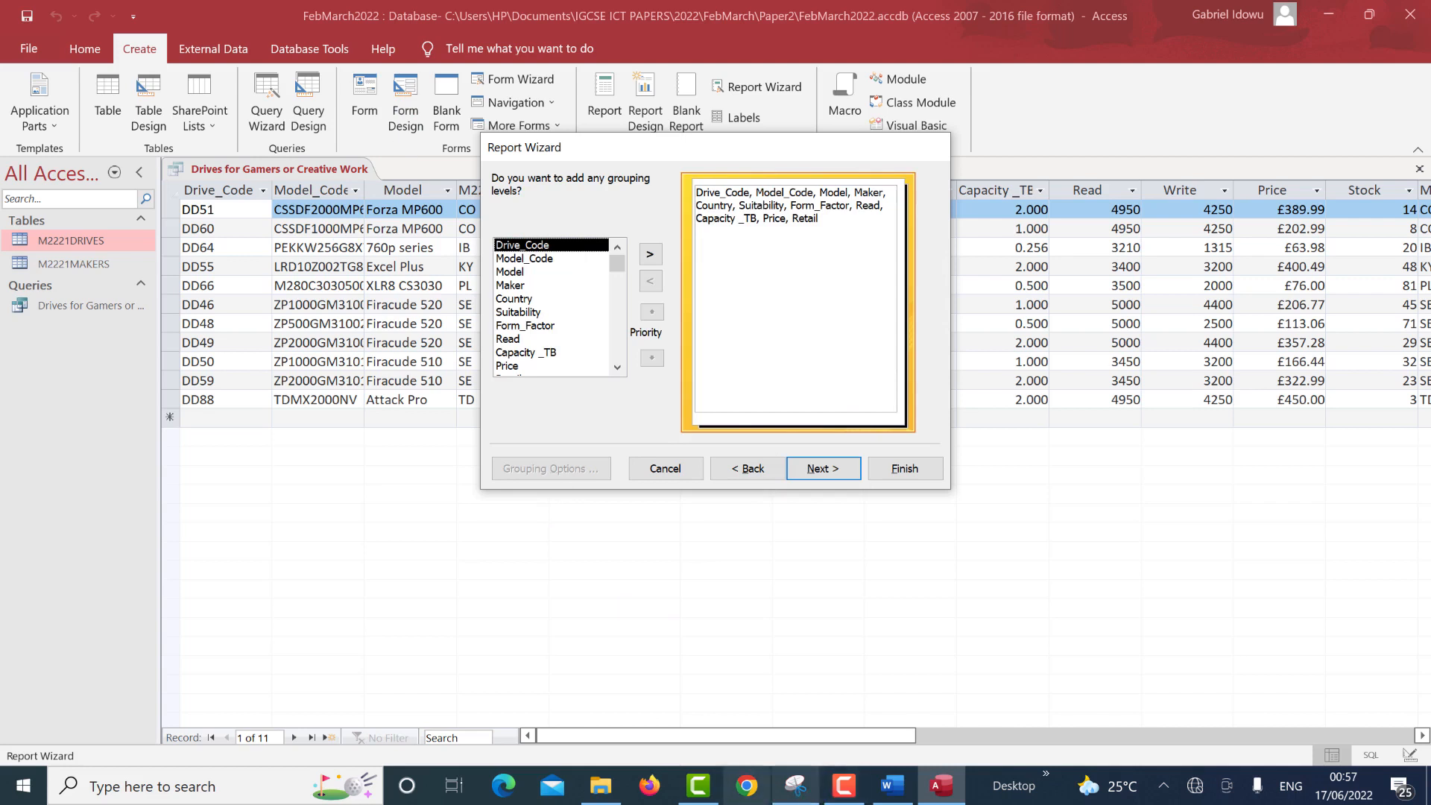
click(758, 474)
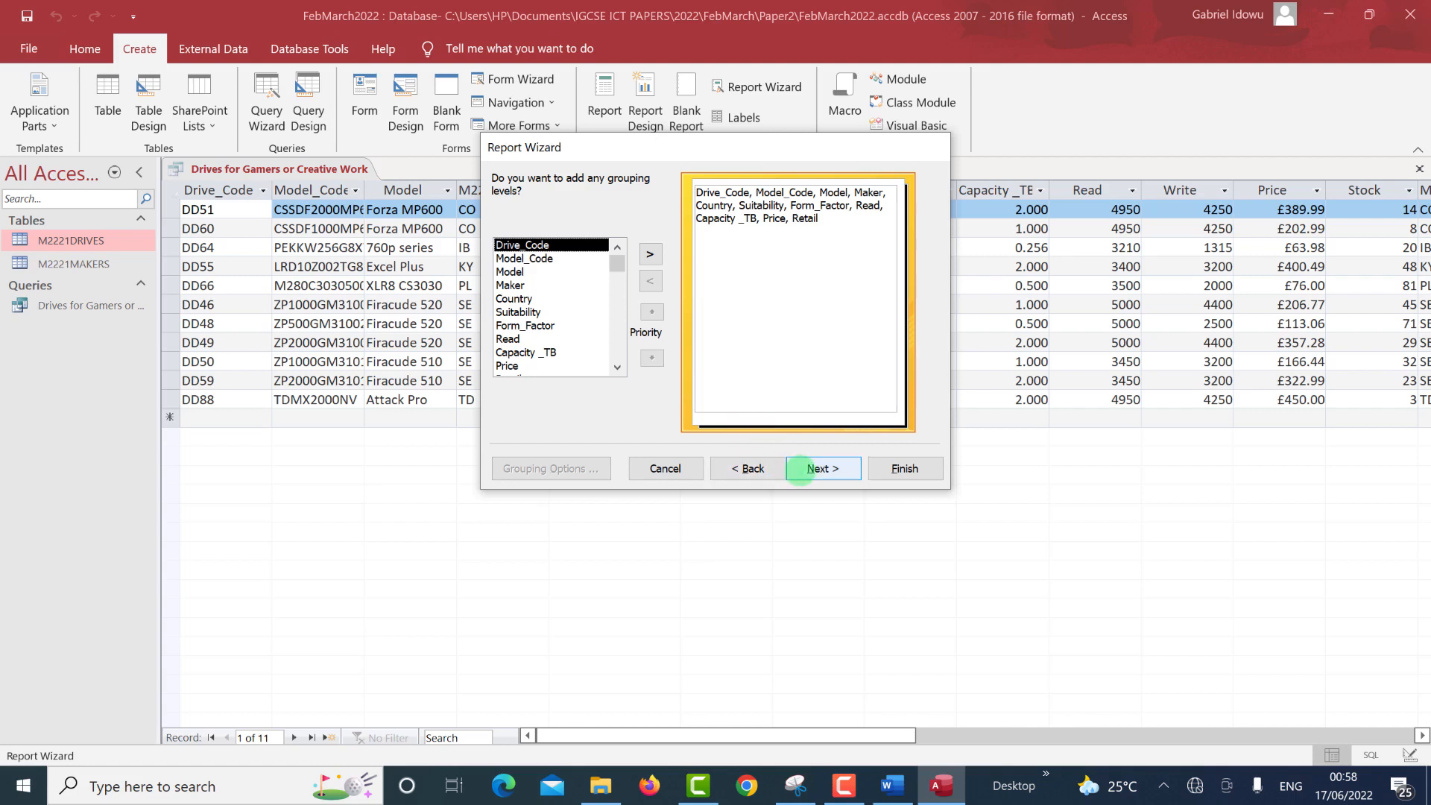
click(802, 470)
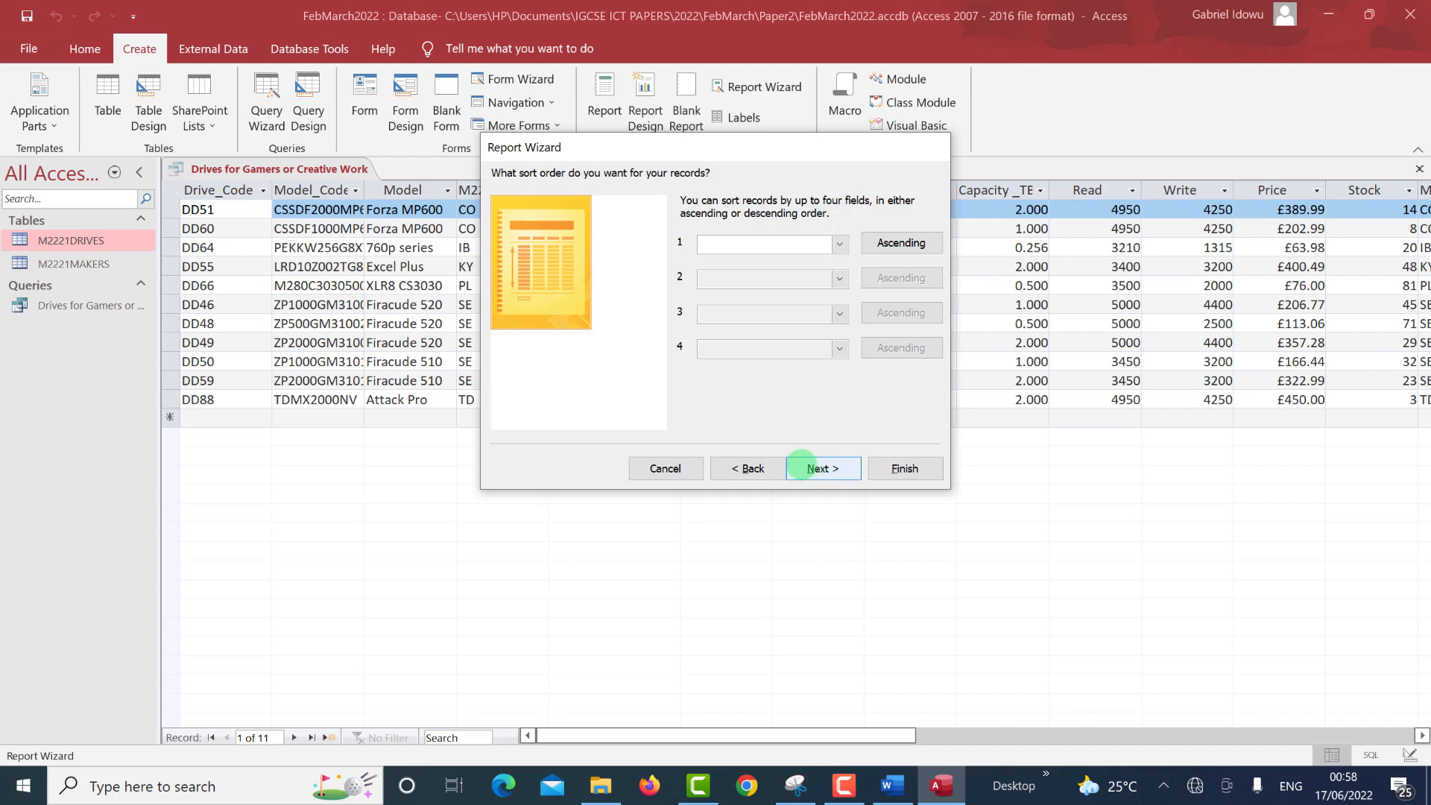
click(749, 468)
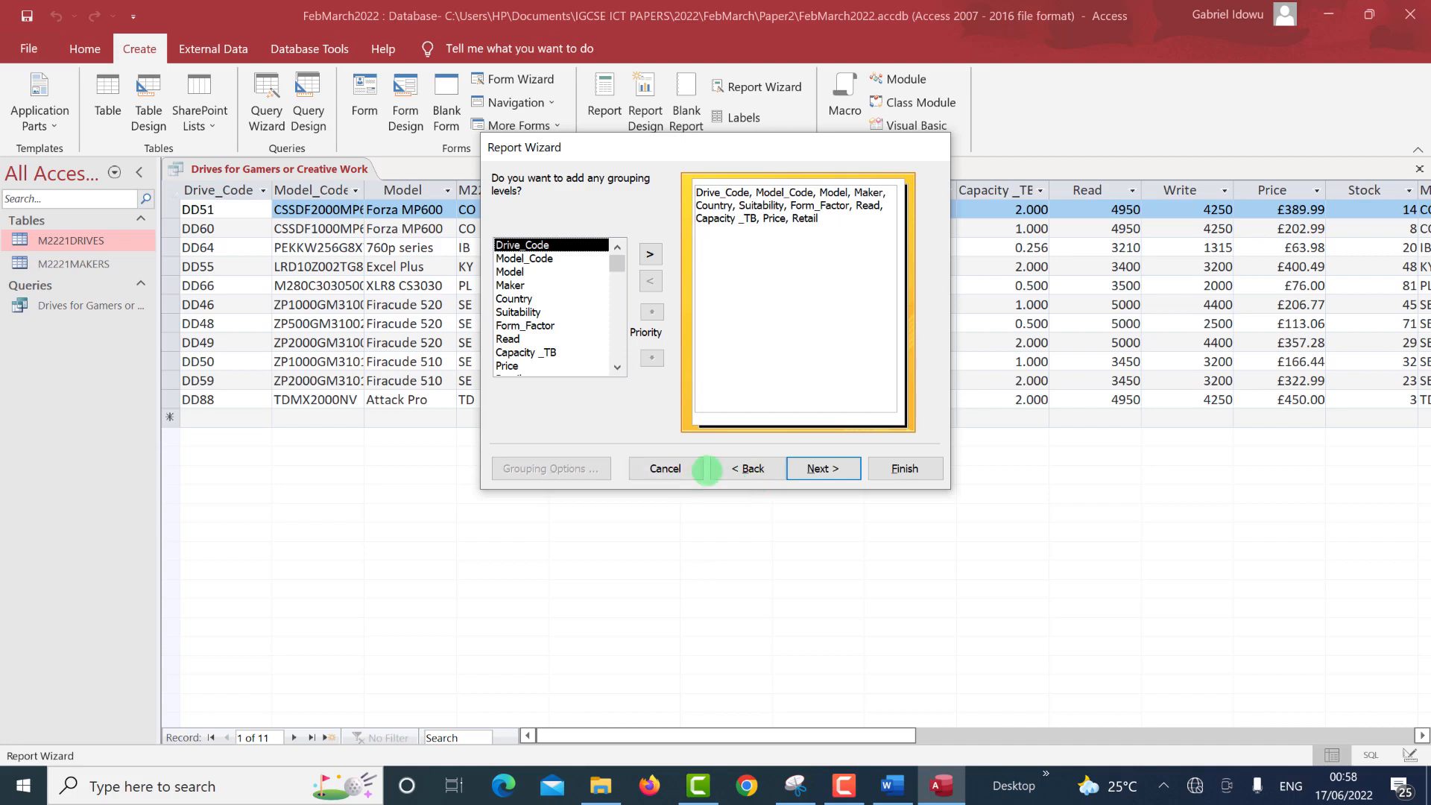
click(738, 468)
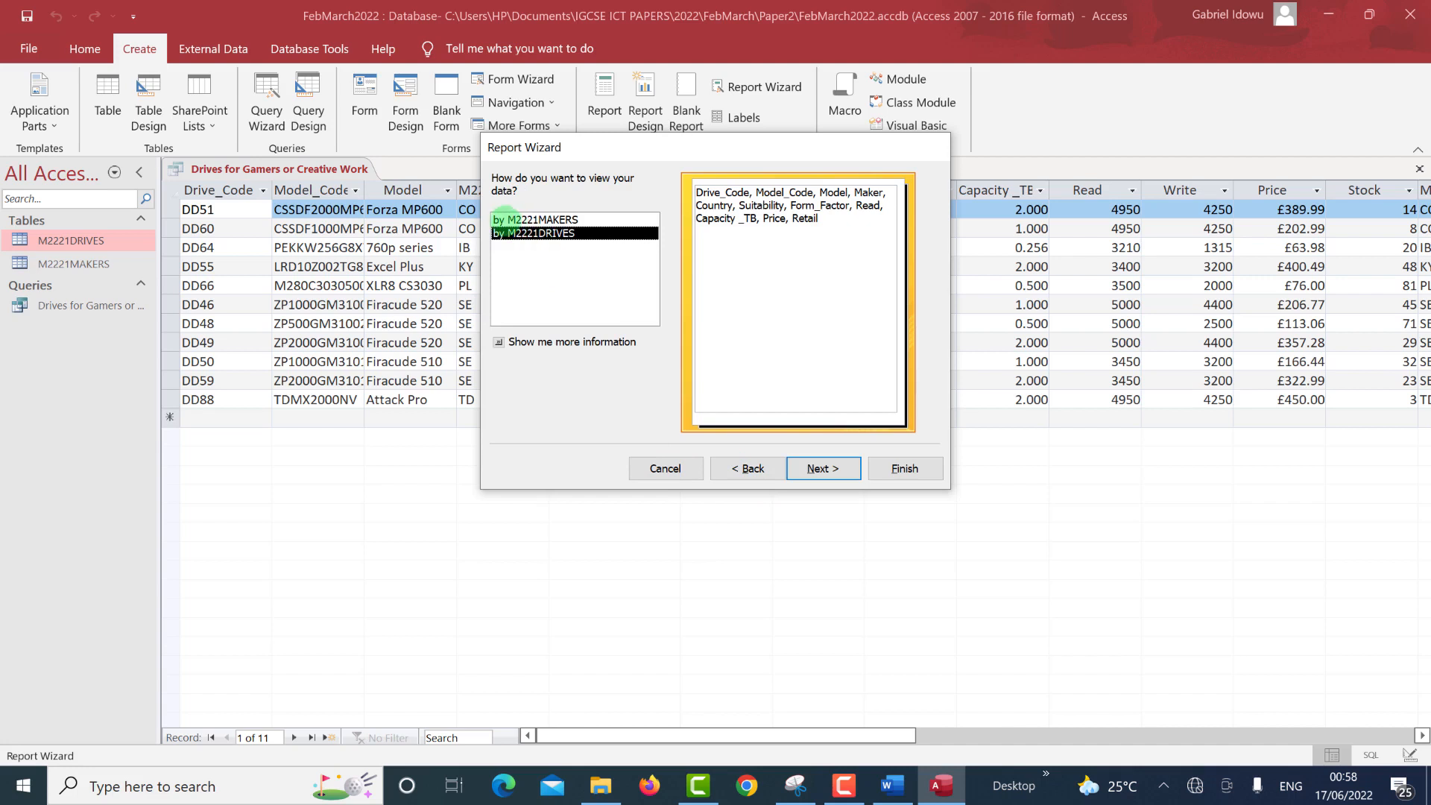
Keep the view by M2221DRIVES, confirm the paper's do-not-group rule, and skip grouping.
click(505, 218)
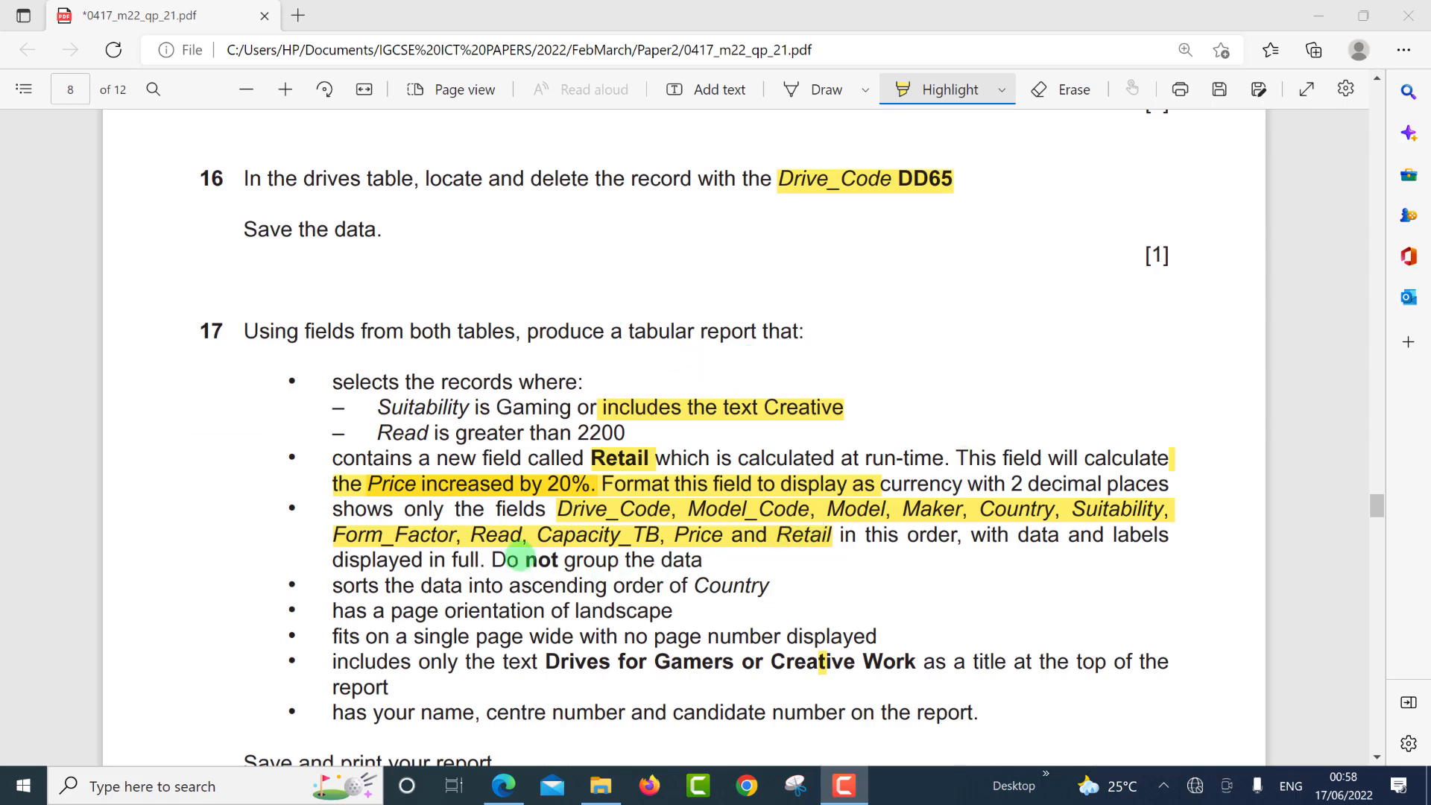
click(522, 559)
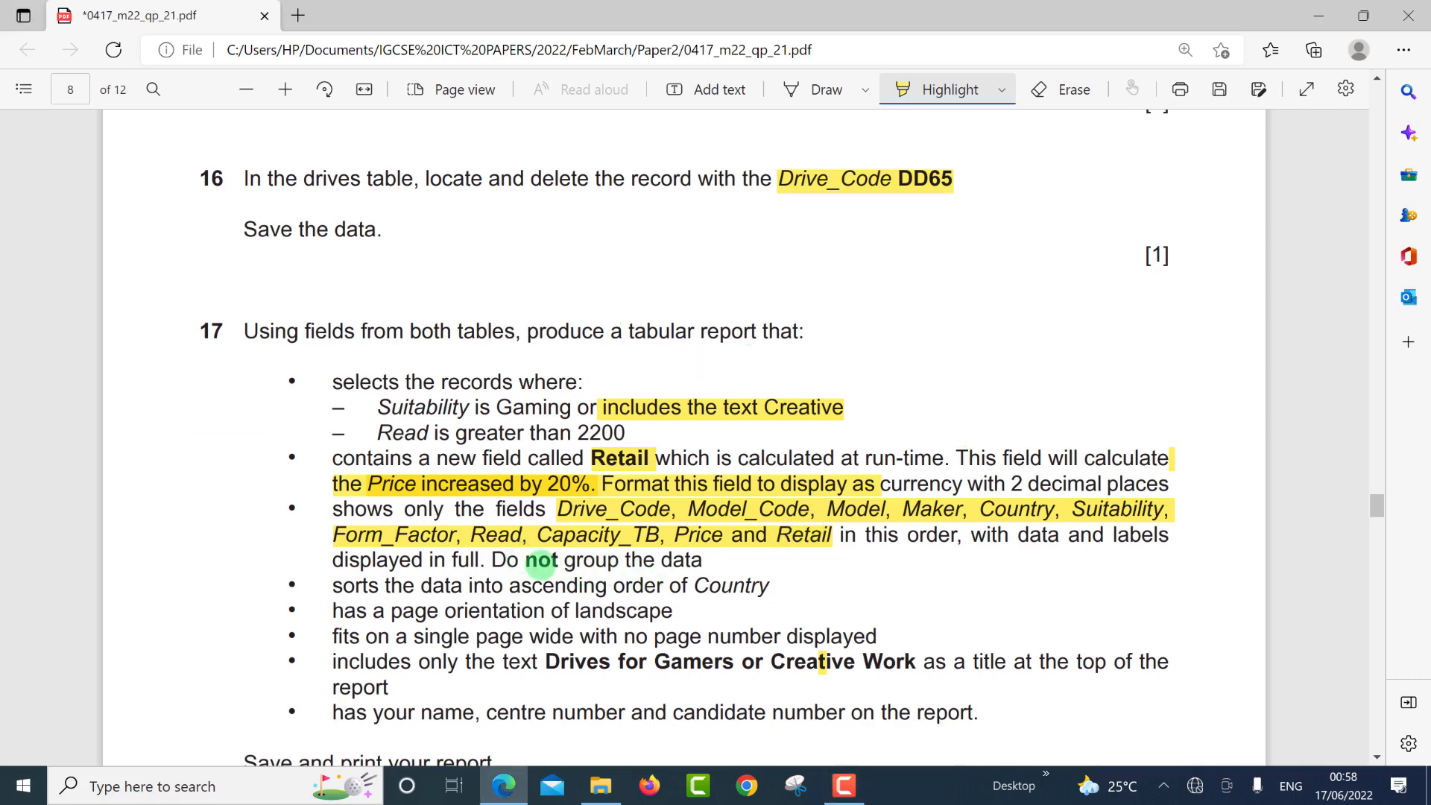
drag(509, 561, 540, 565)
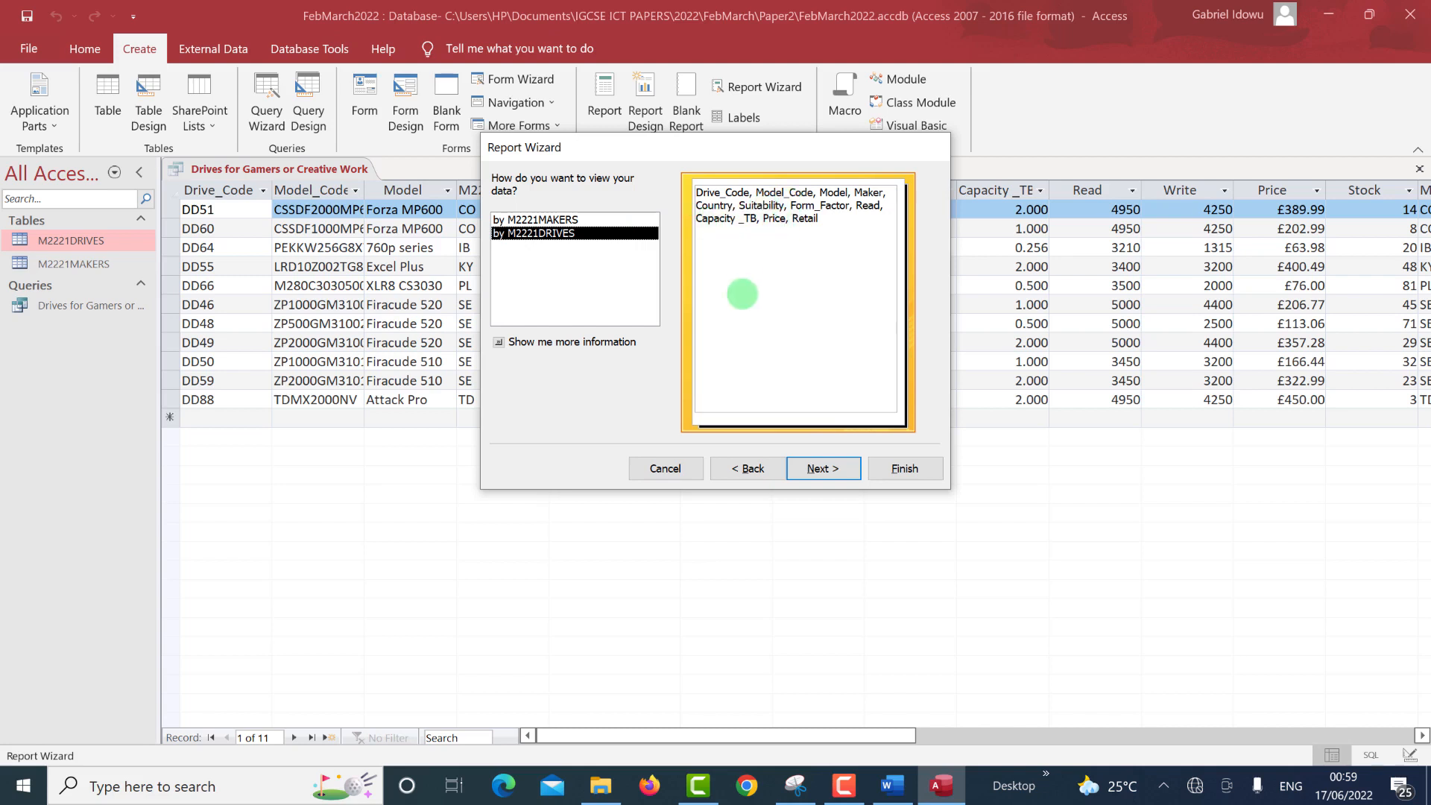
click(811, 458)
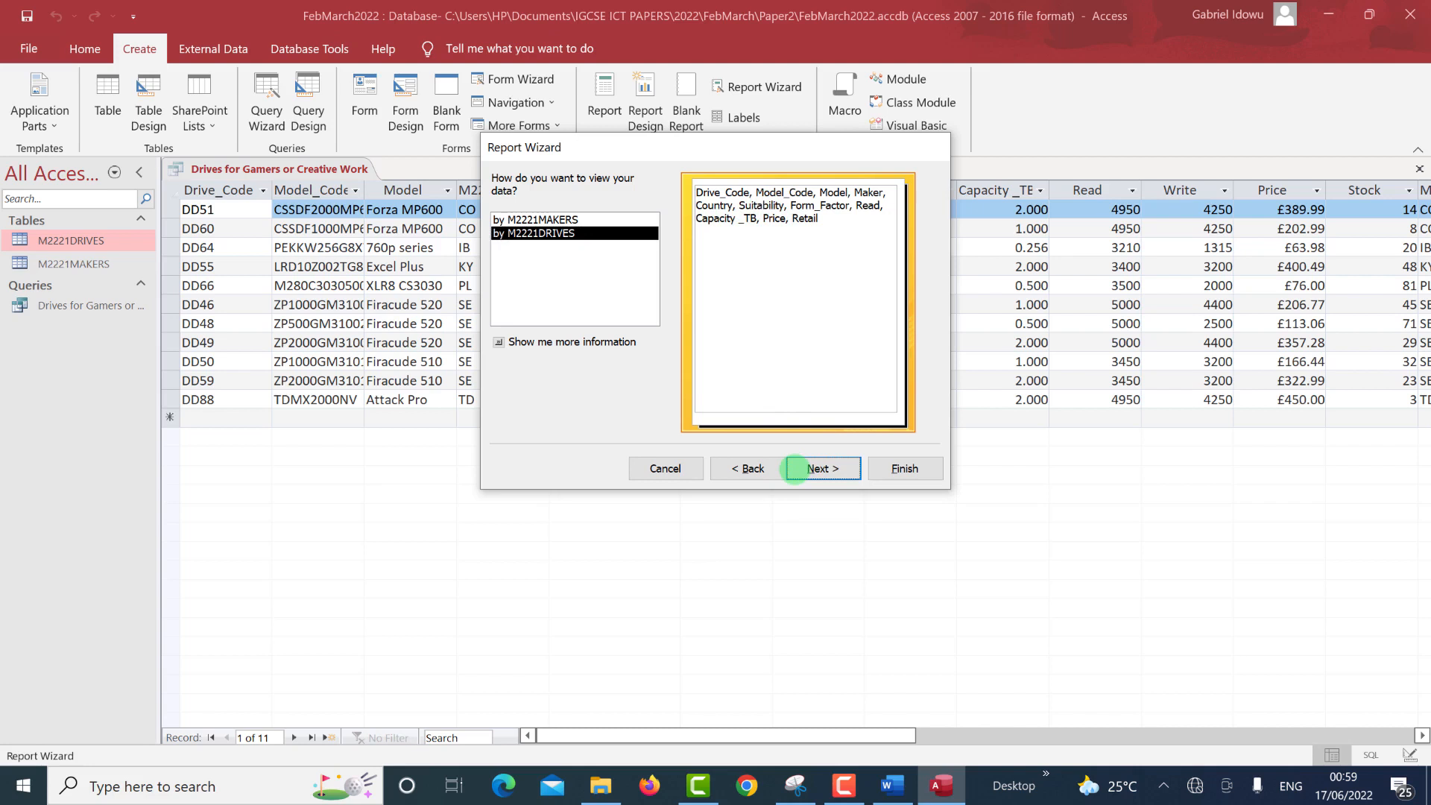
click(795, 468)
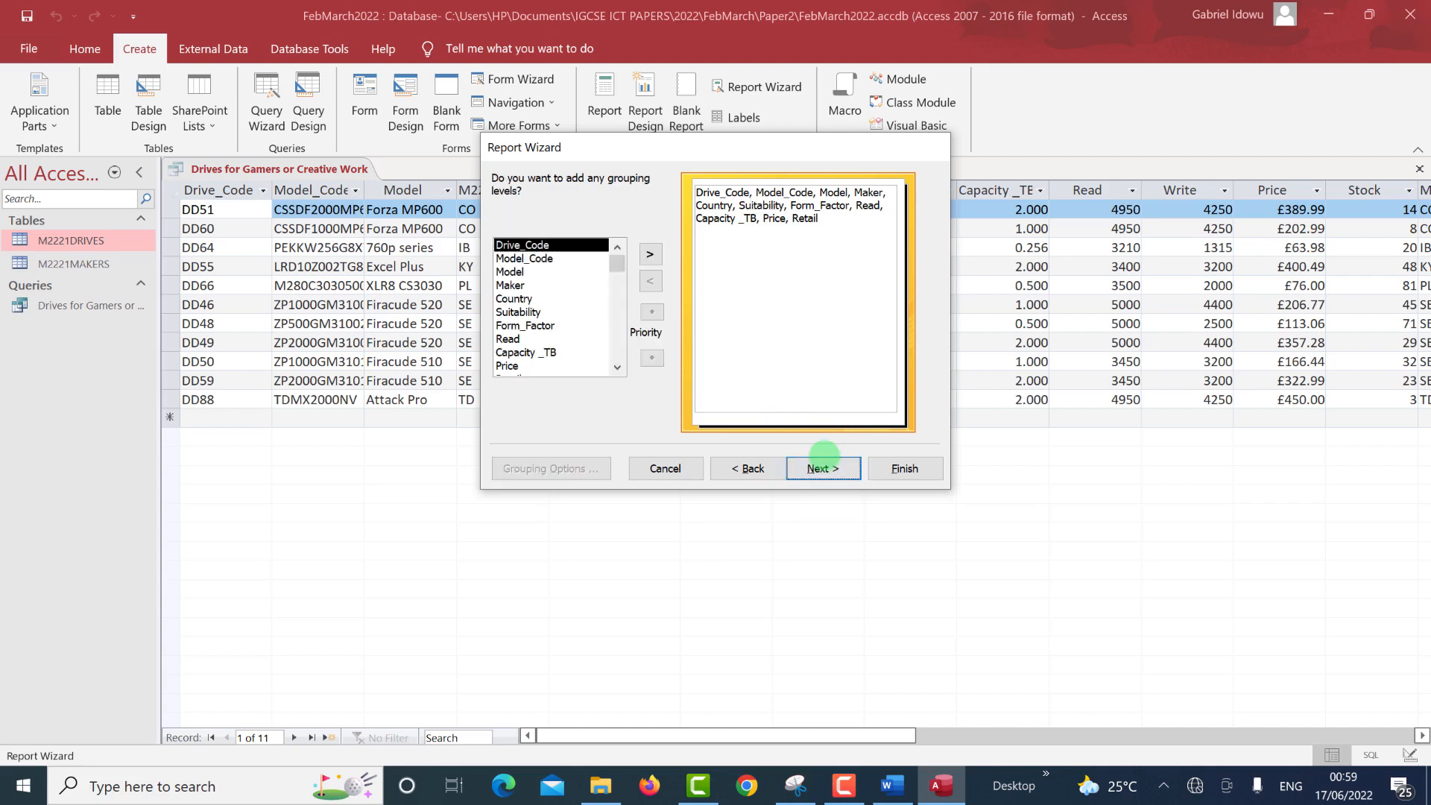
click(823, 456)
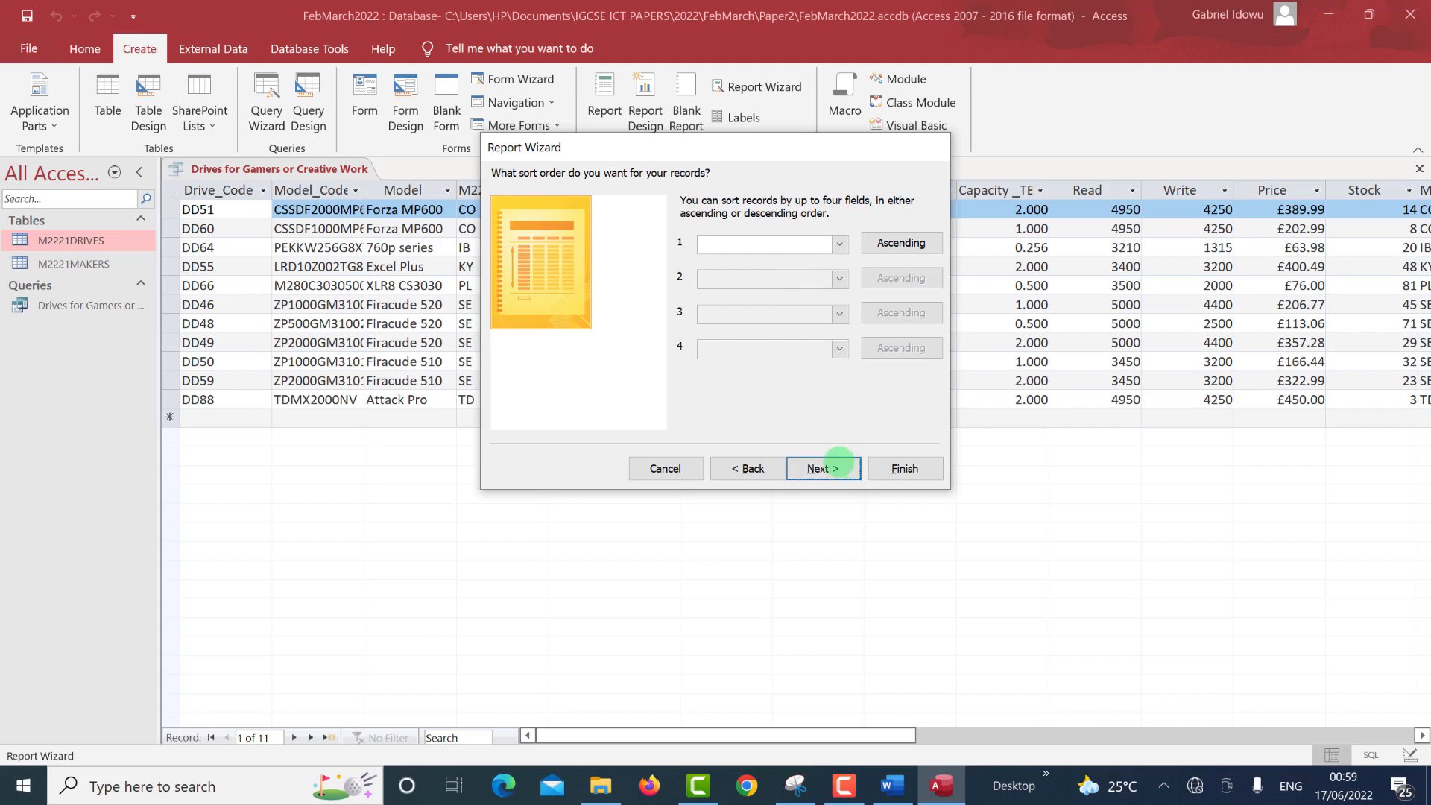
Skip the sort order and give the report a Tabular layout in Landscape orientation.
click(823, 468)
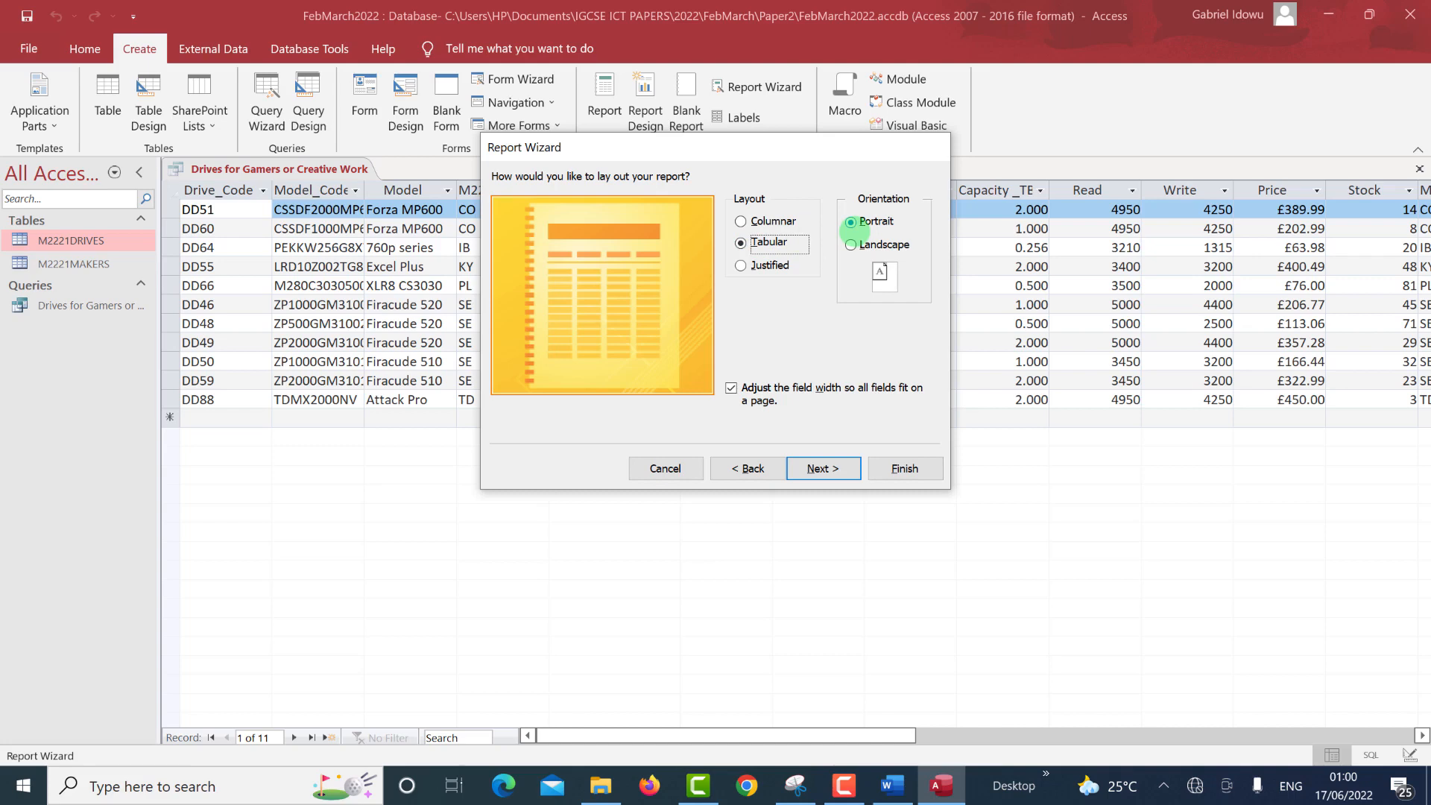
key(alt+Tab)
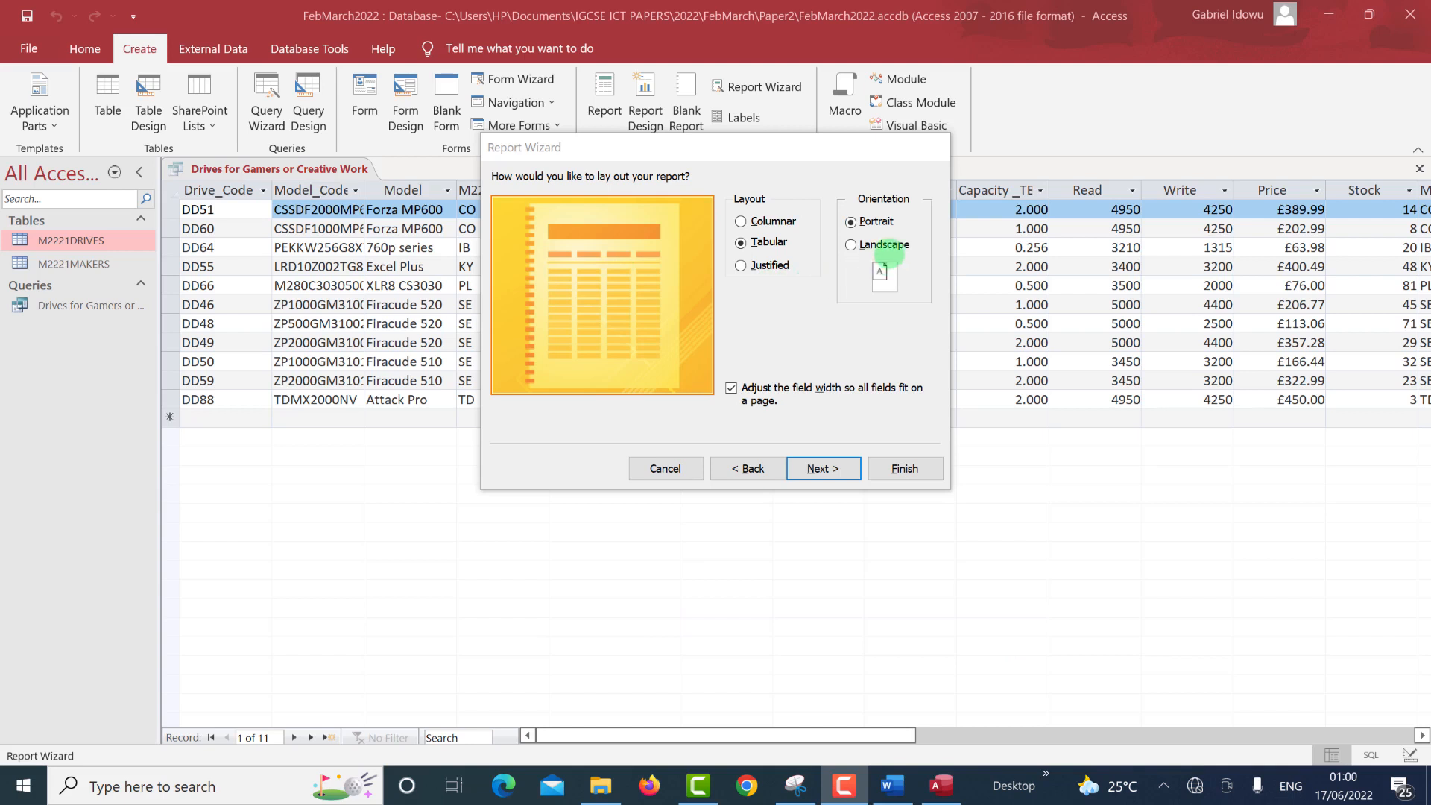
click(887, 246)
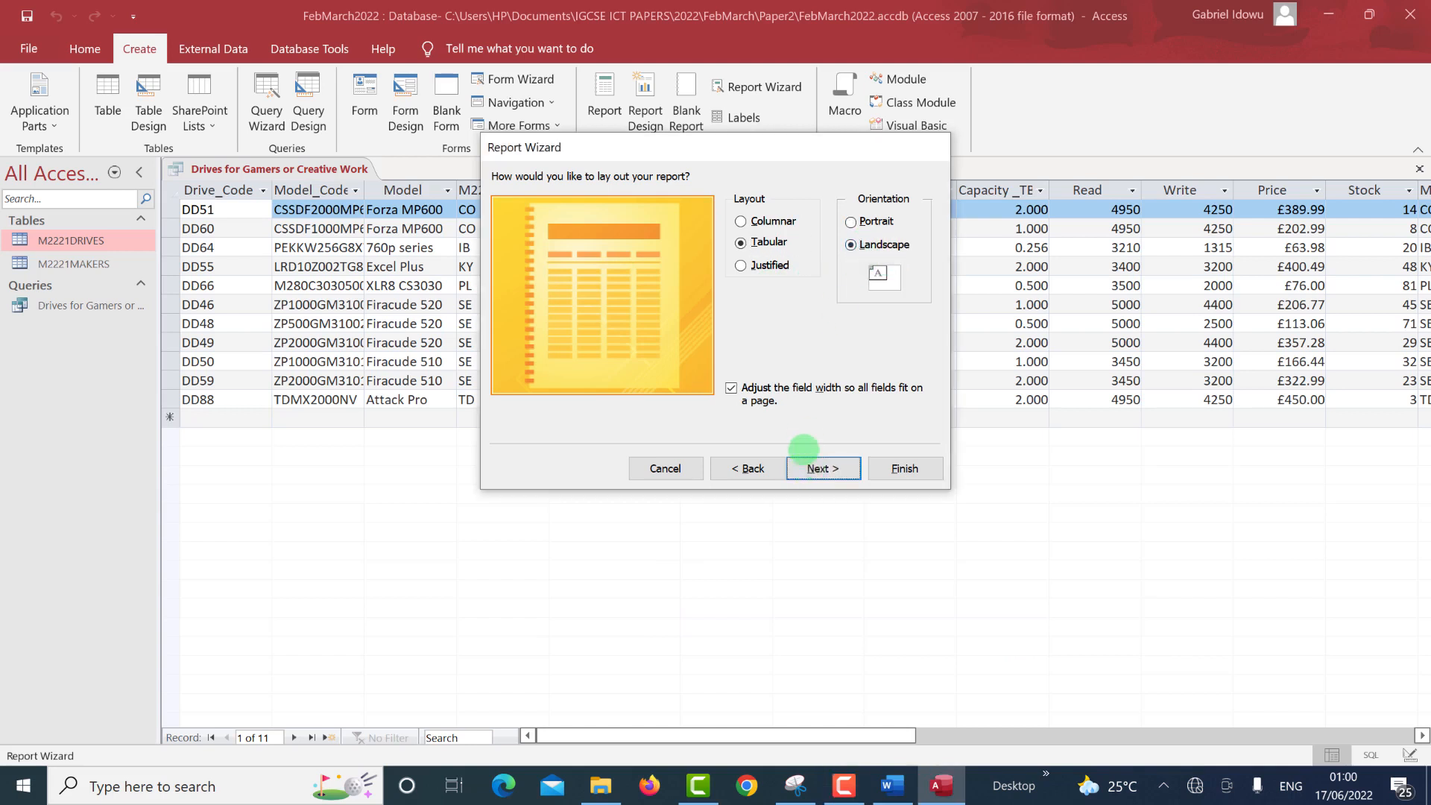
click(808, 469)
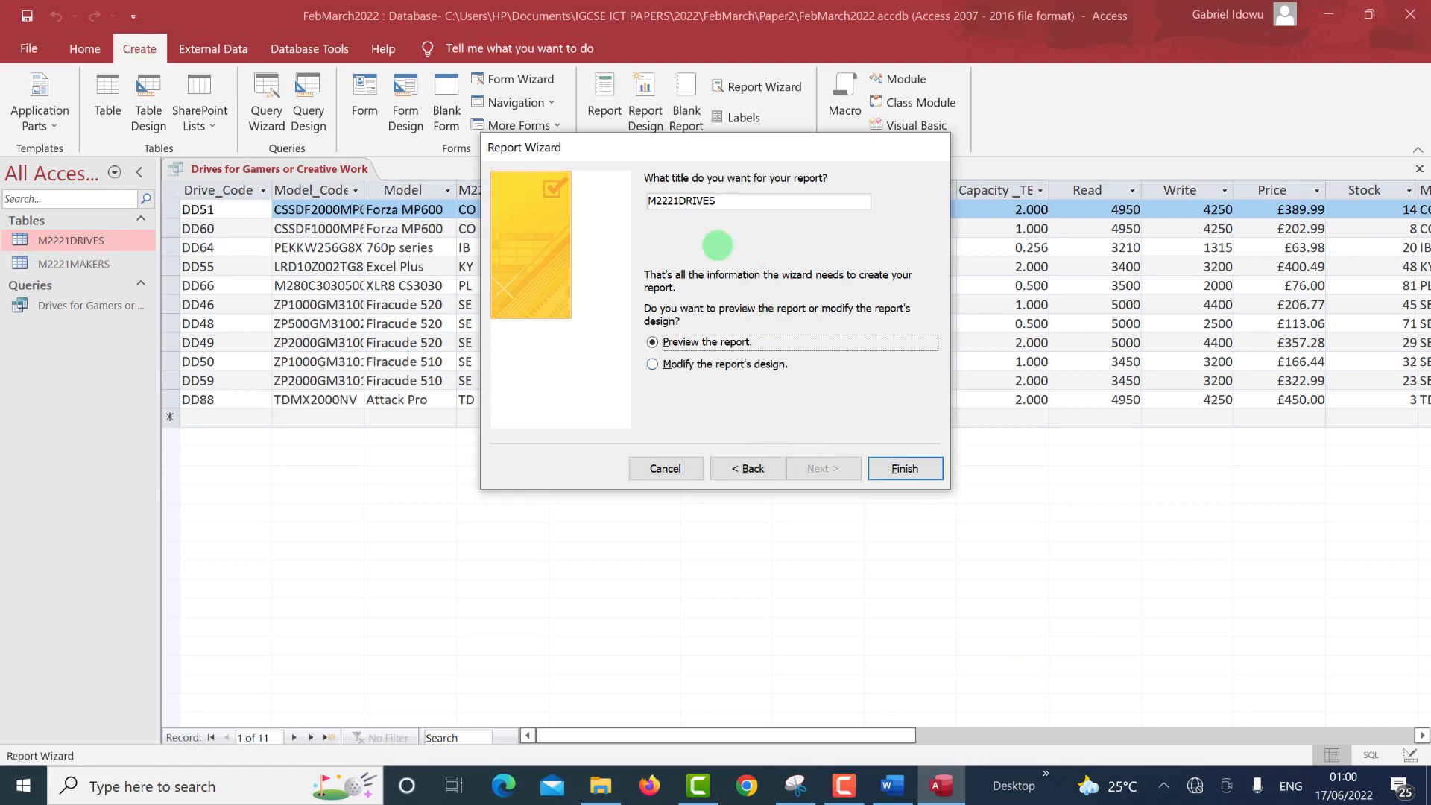
Copy the title 'Drives for Gamers or Creative Work' from the question PDF and select the default title.
drag(727, 201, 646, 199)
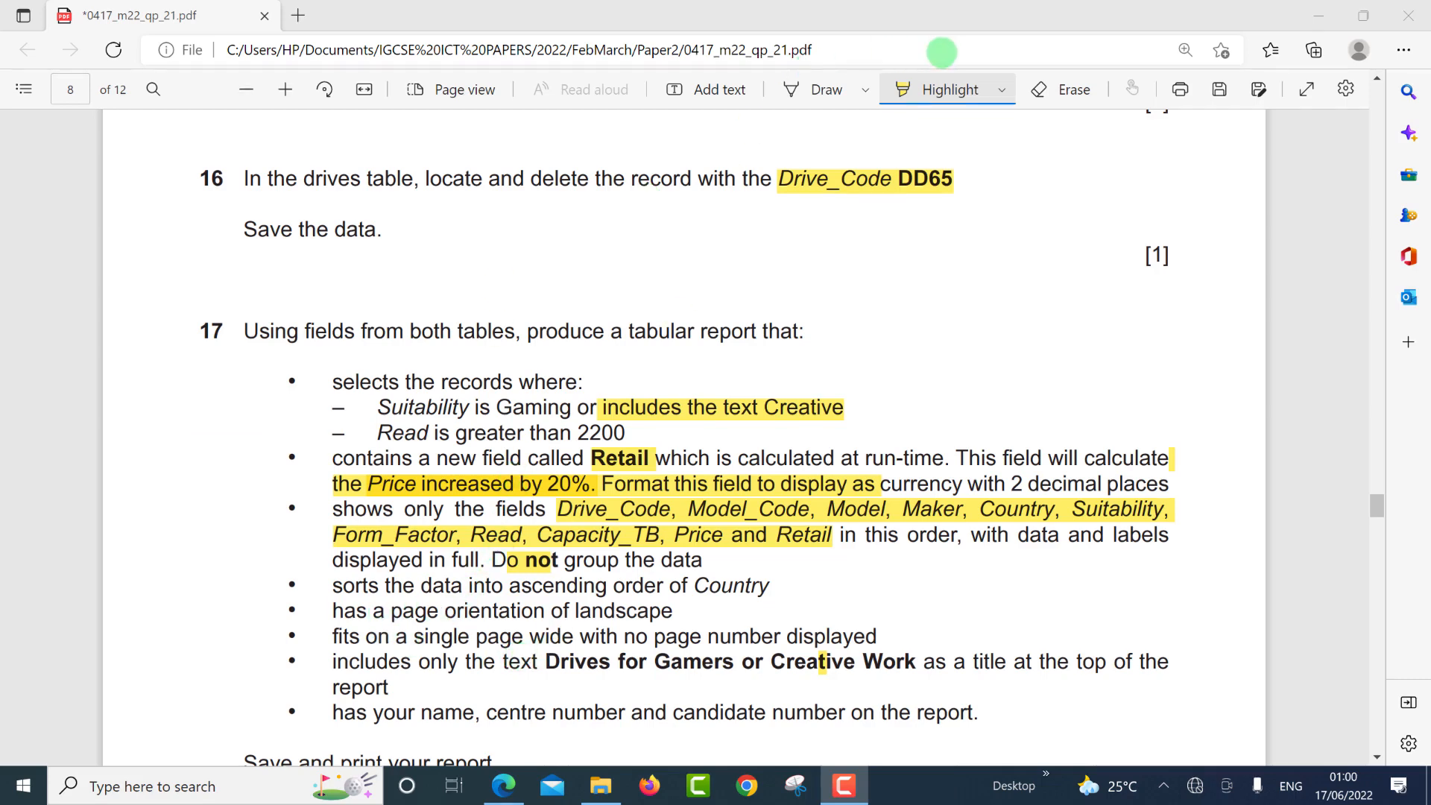
click(939, 92)
click(934, 88)
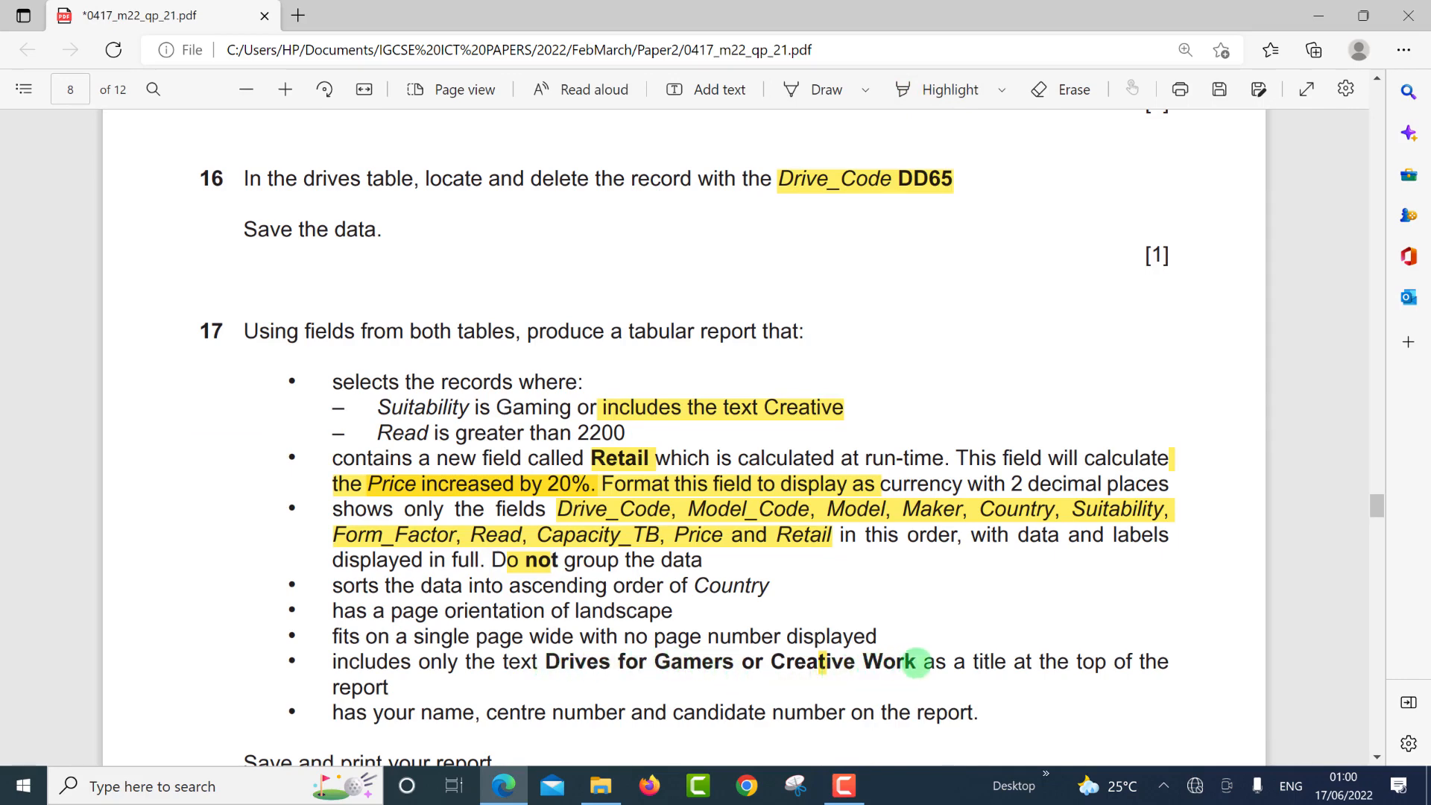
drag(916, 662, 917, 662)
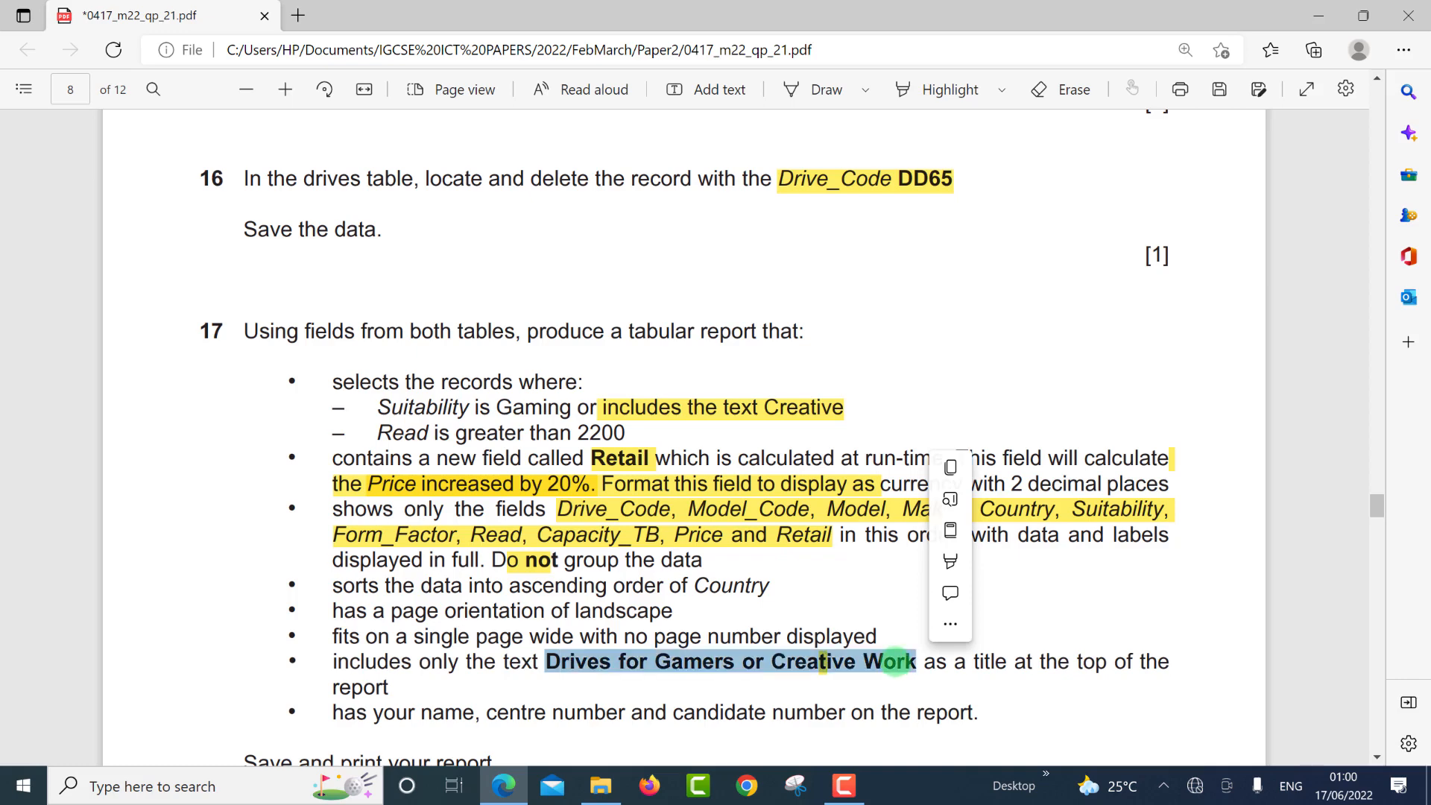
click(950, 468)
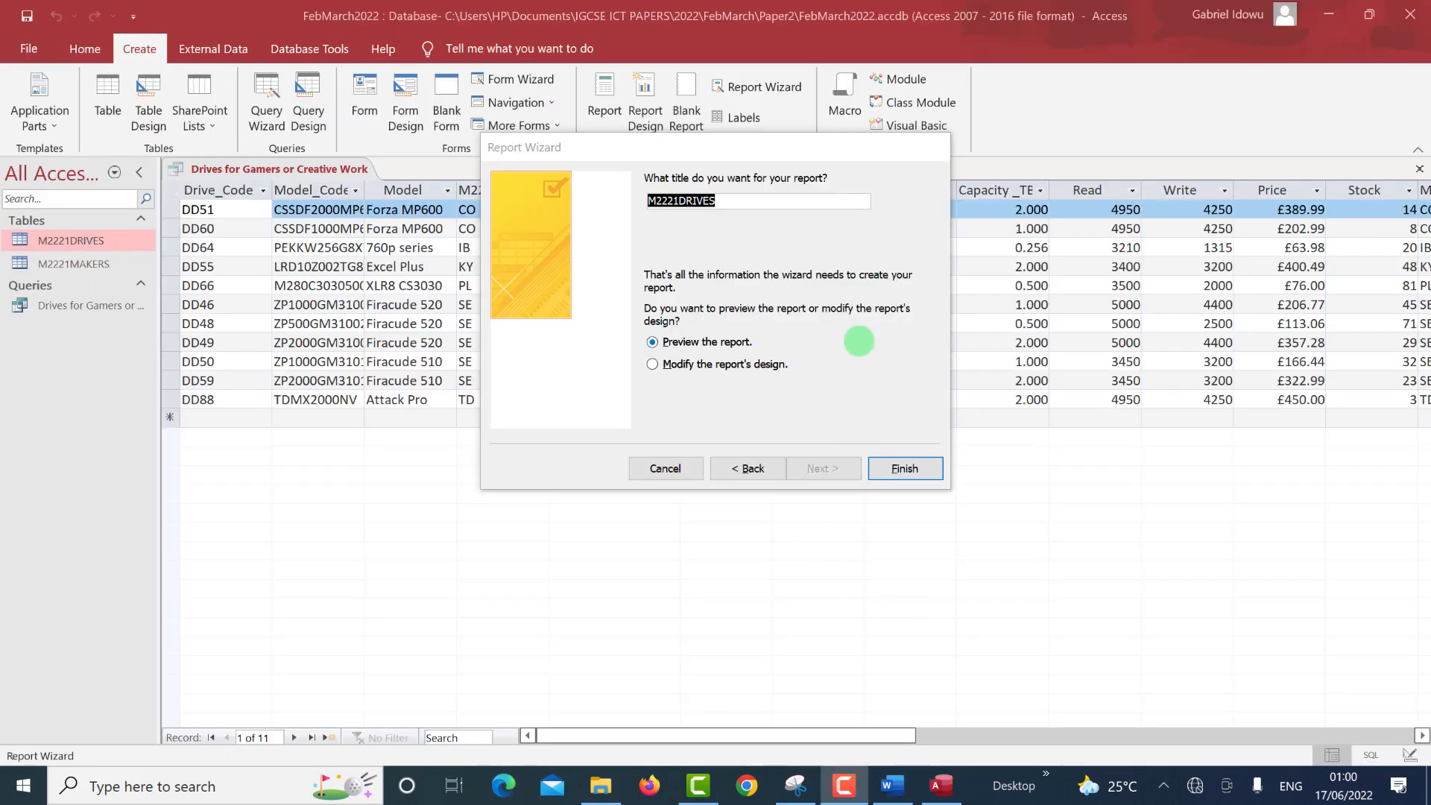
drag(743, 200, 603, 189)
Paste 'Drives for Gamers or Creative Work' as the title and finish with 'Modify the report's design'.
key(ctrl+v)
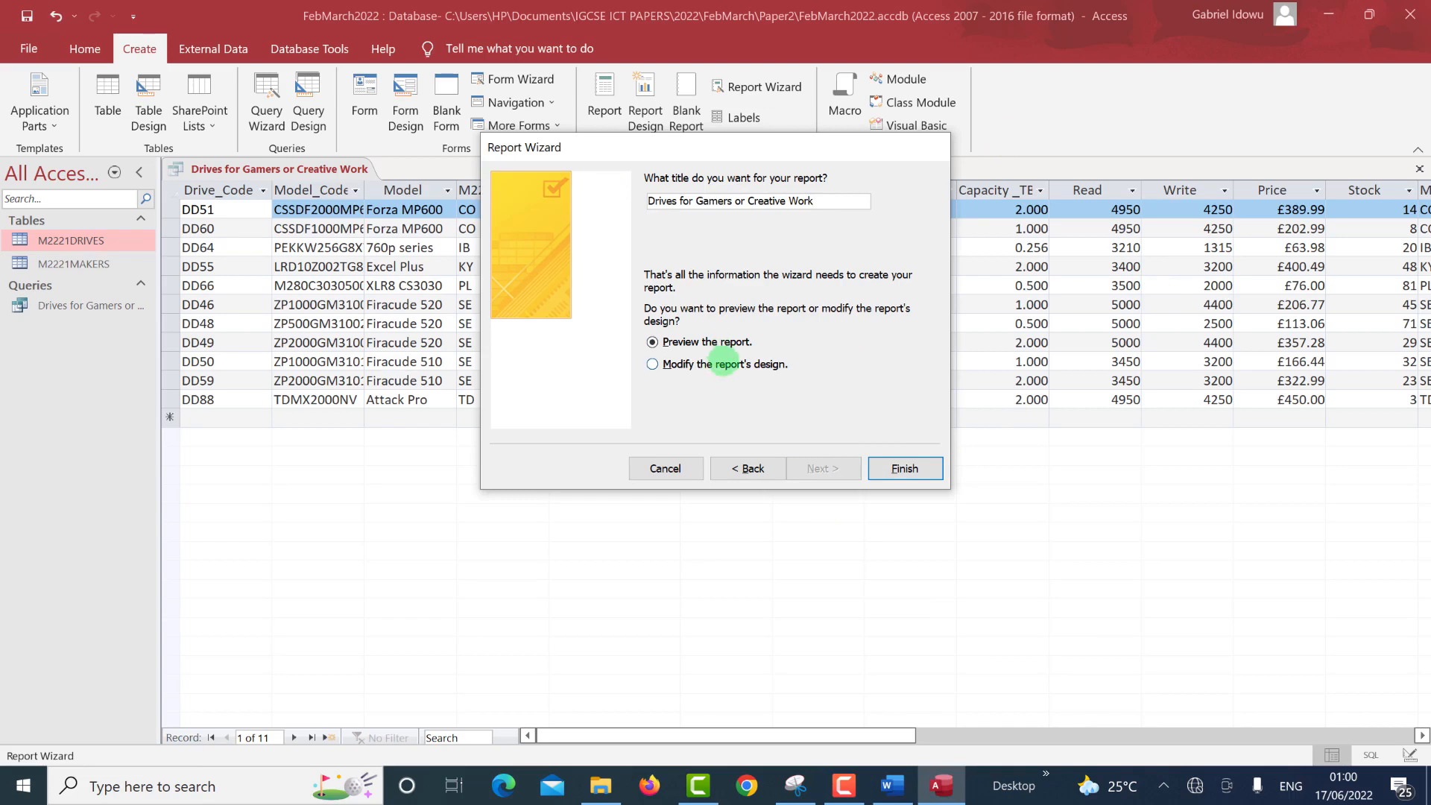
click(723, 363)
click(904, 468)
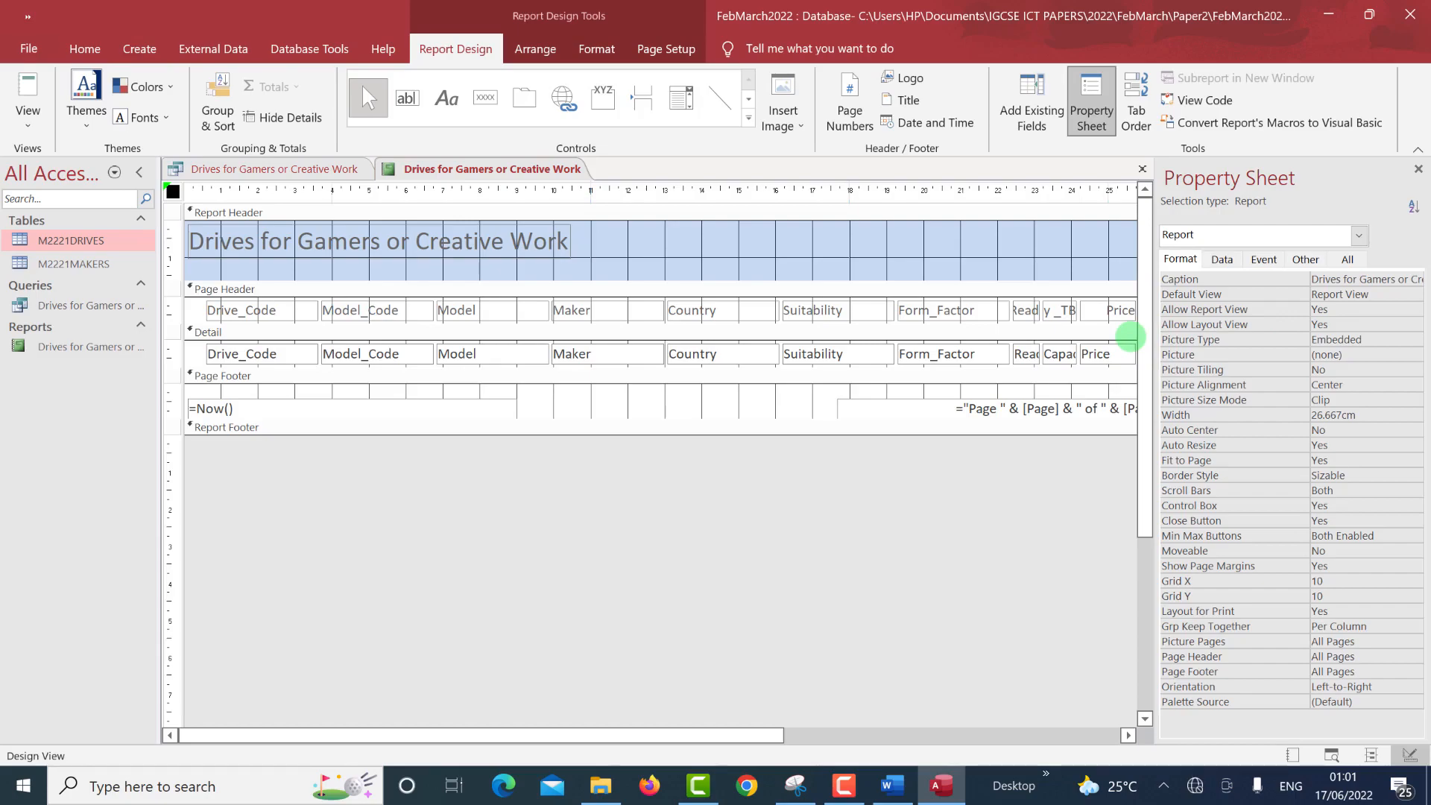
key(ctrl+super+Right)
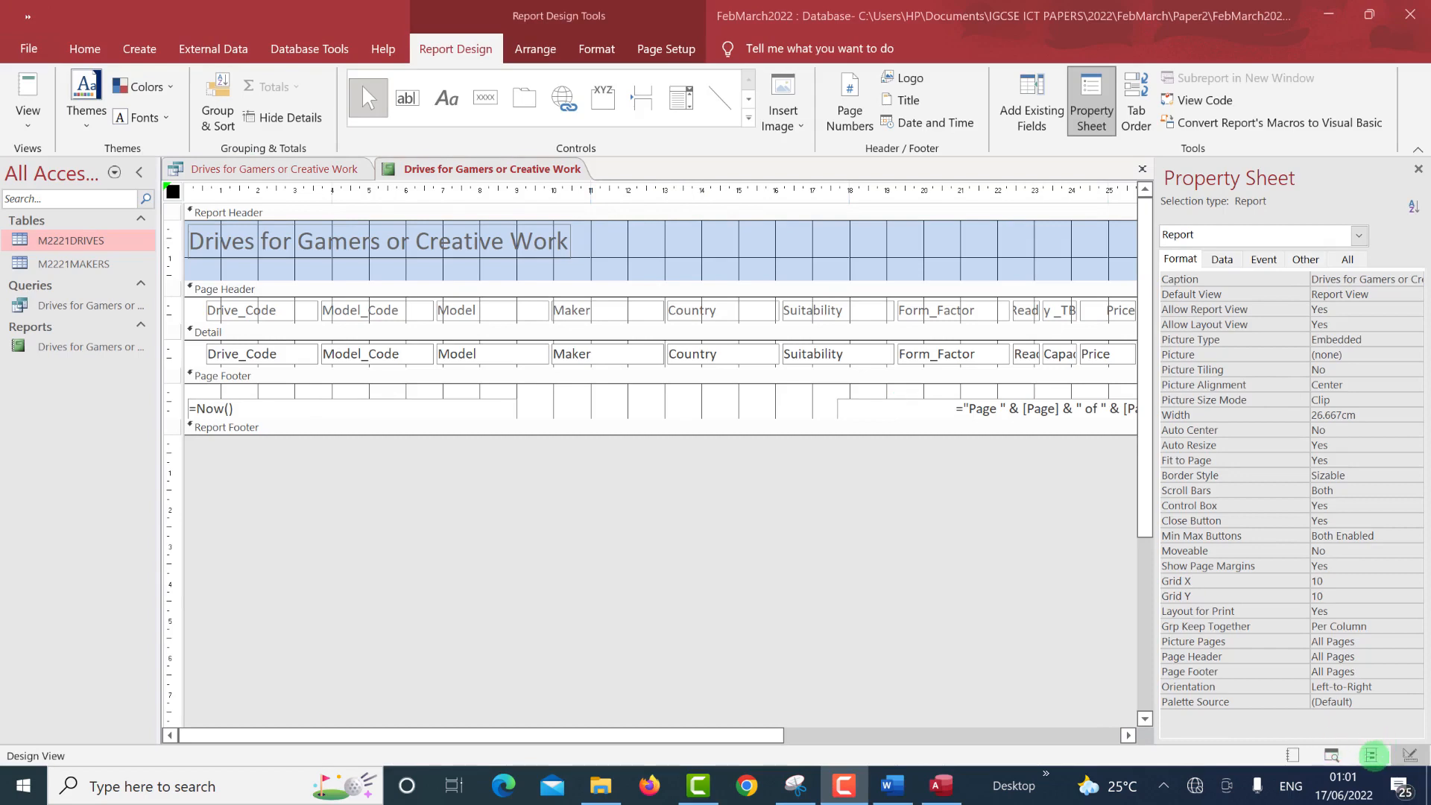
Show the report in Layout view, select the Drive_Code label, and open Group & Sort.
click(1371, 755)
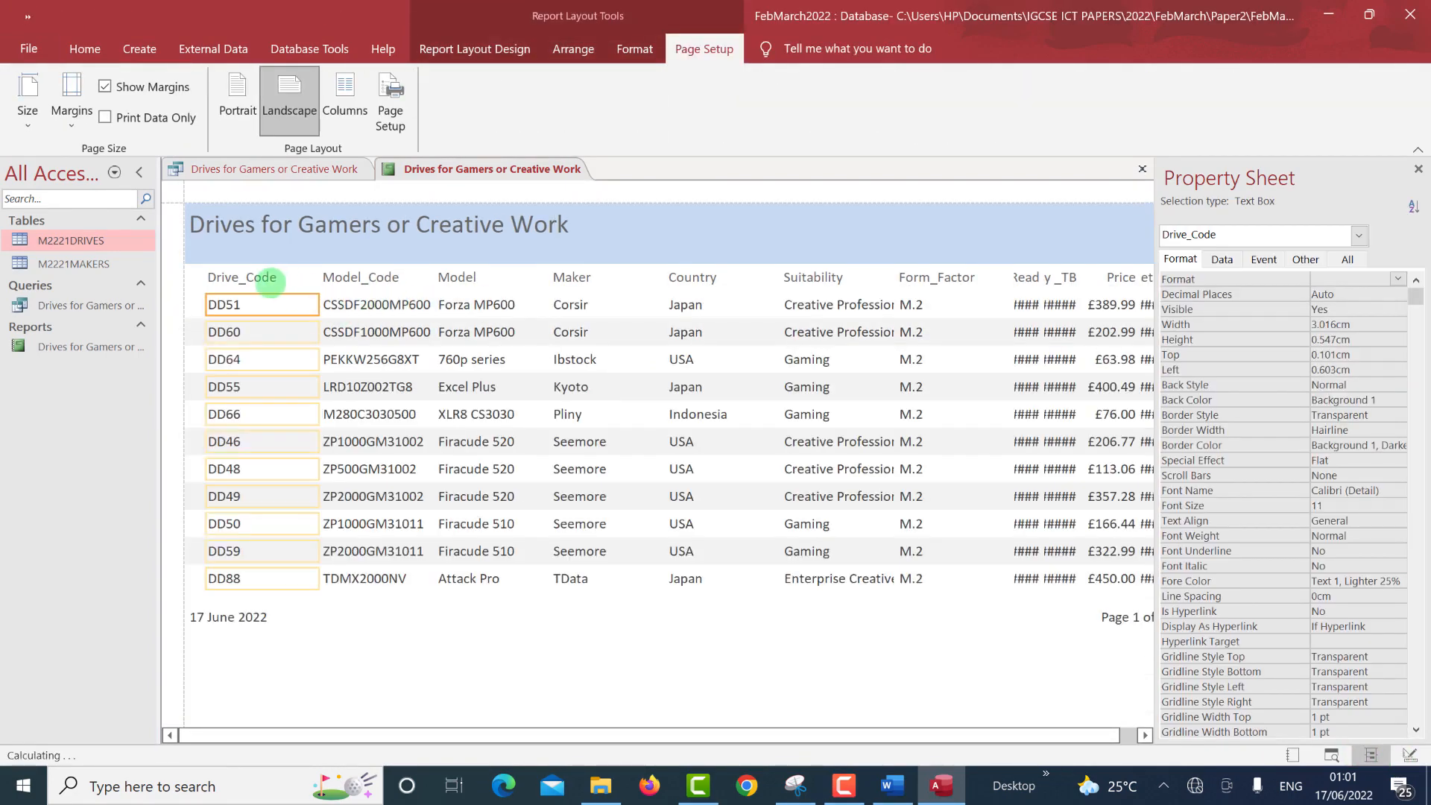
click(266, 281)
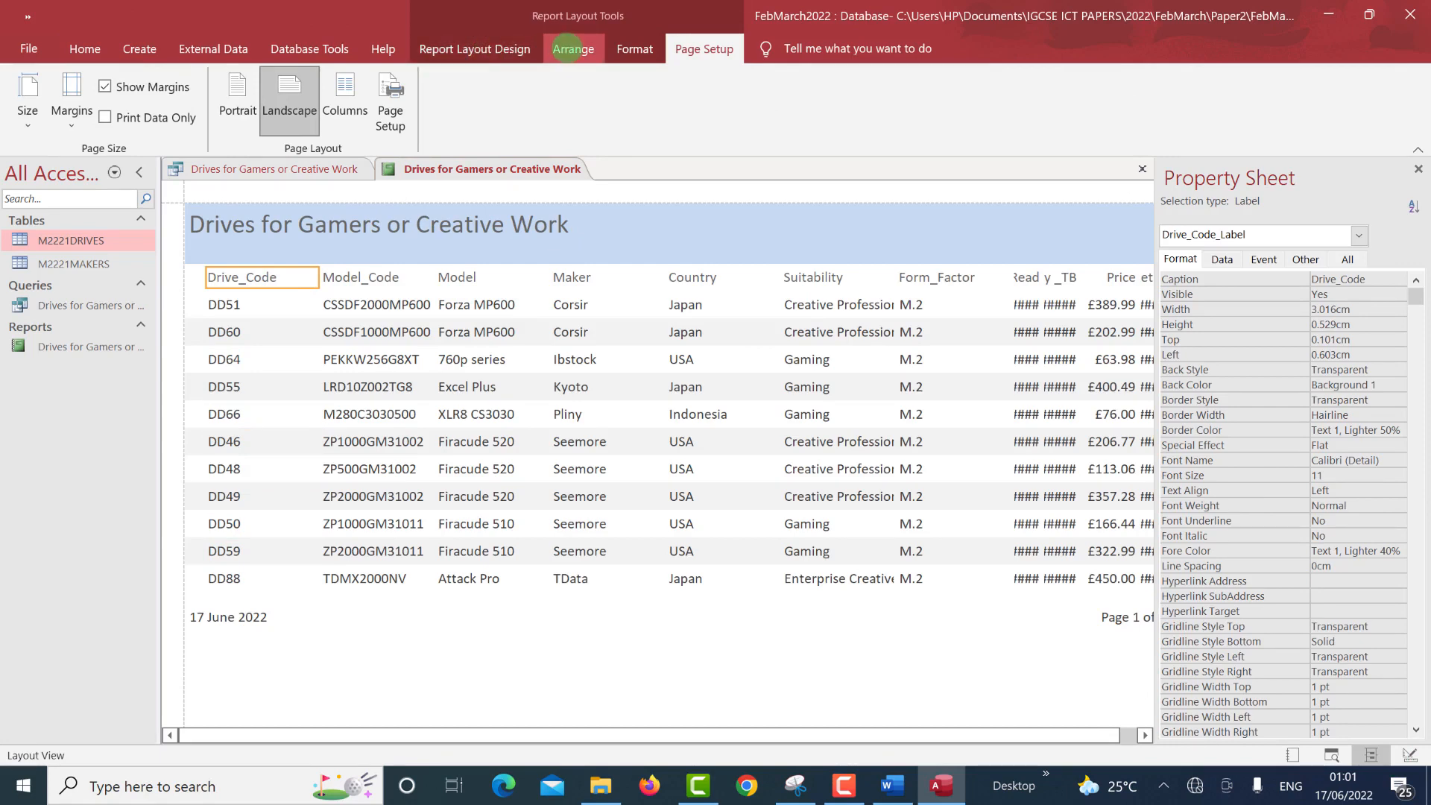
click(643, 51)
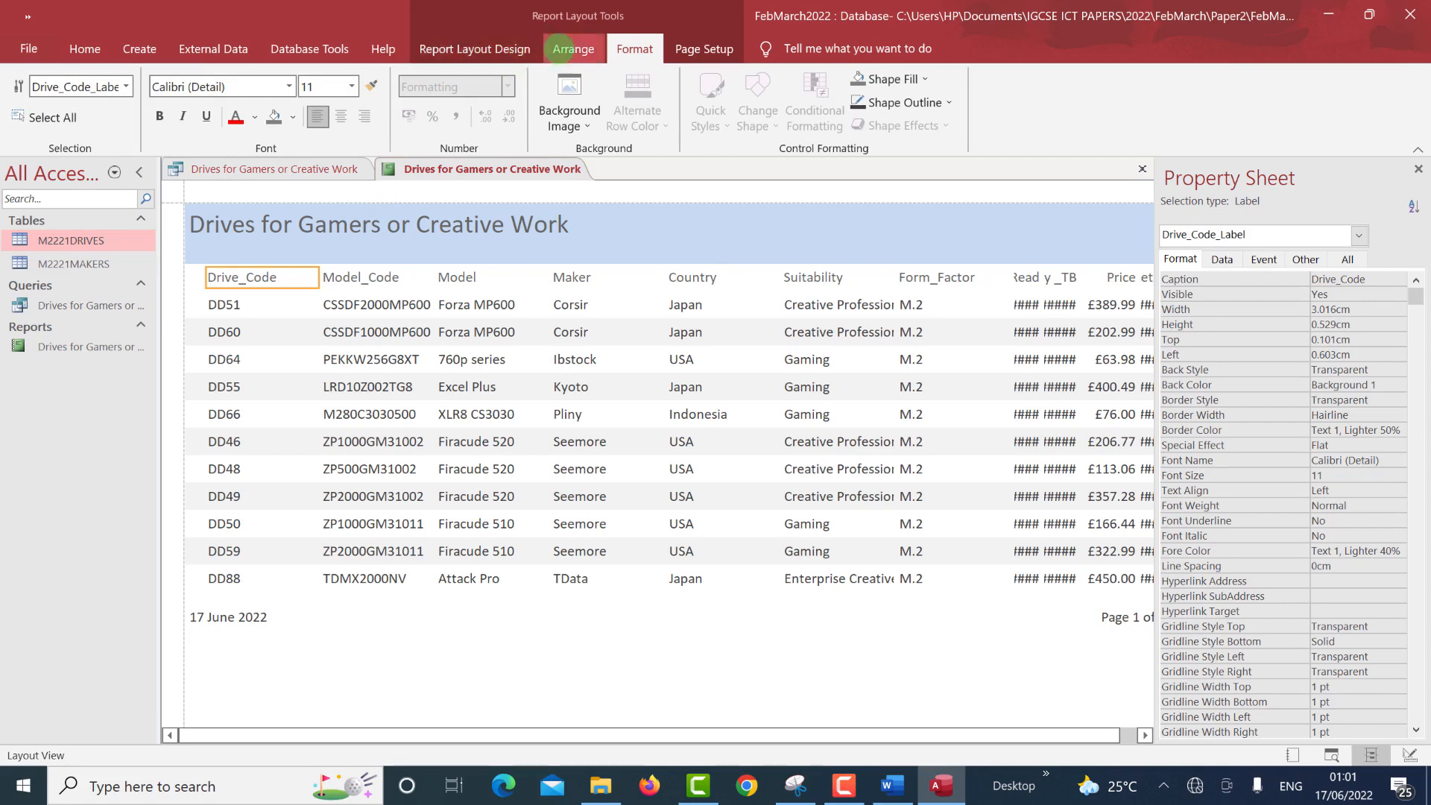
click(474, 52)
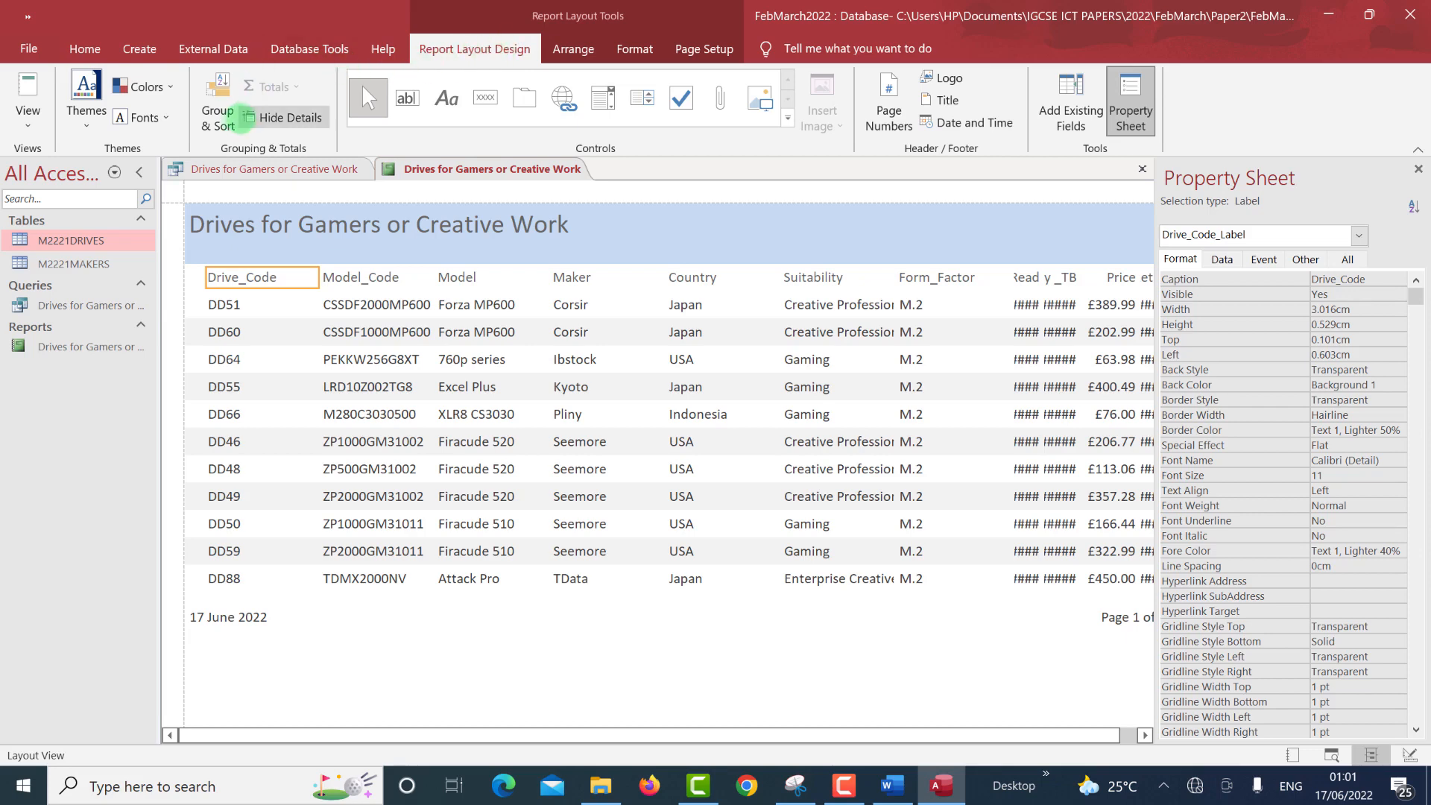
click(224, 123)
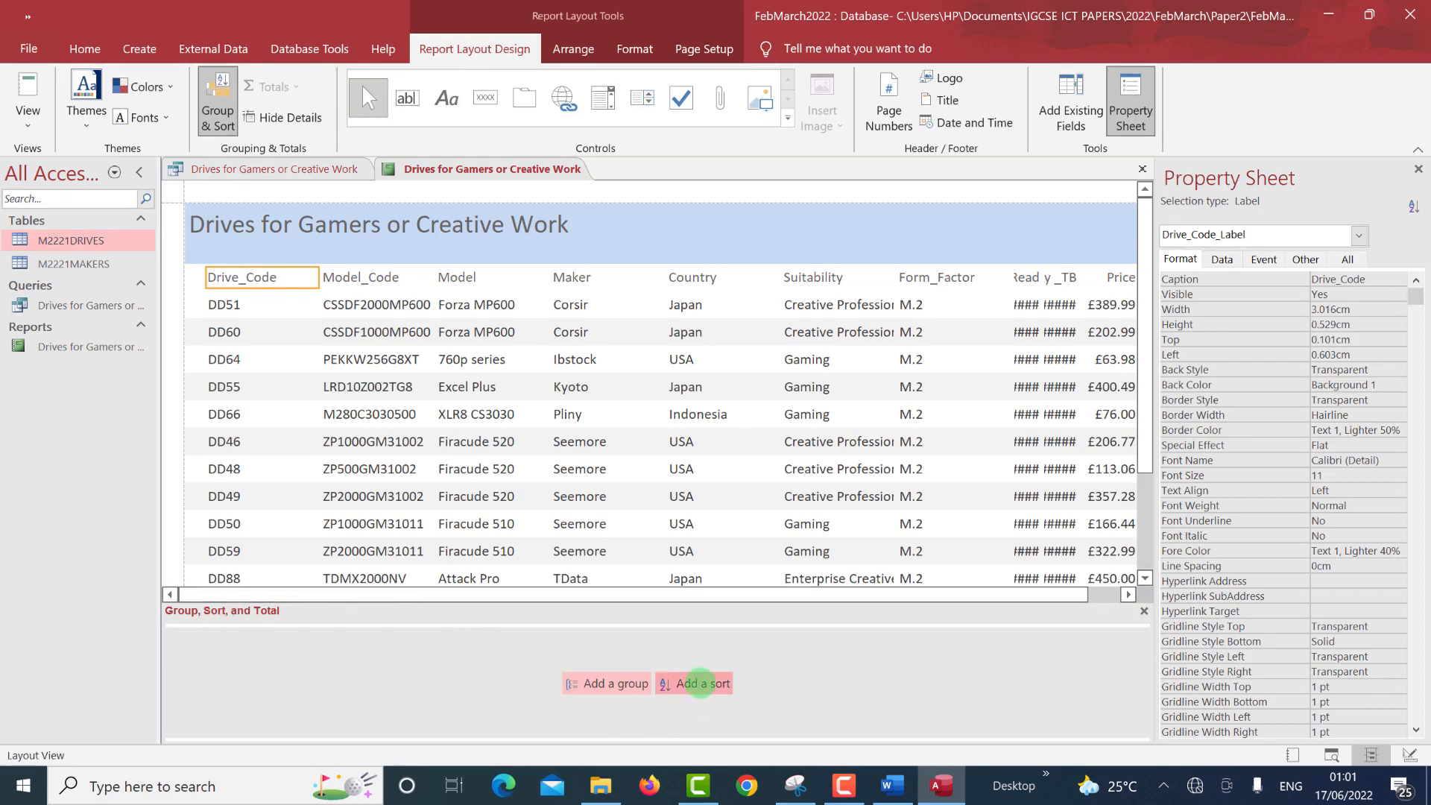
Add a sort on the Country field with A on top.
click(700, 683)
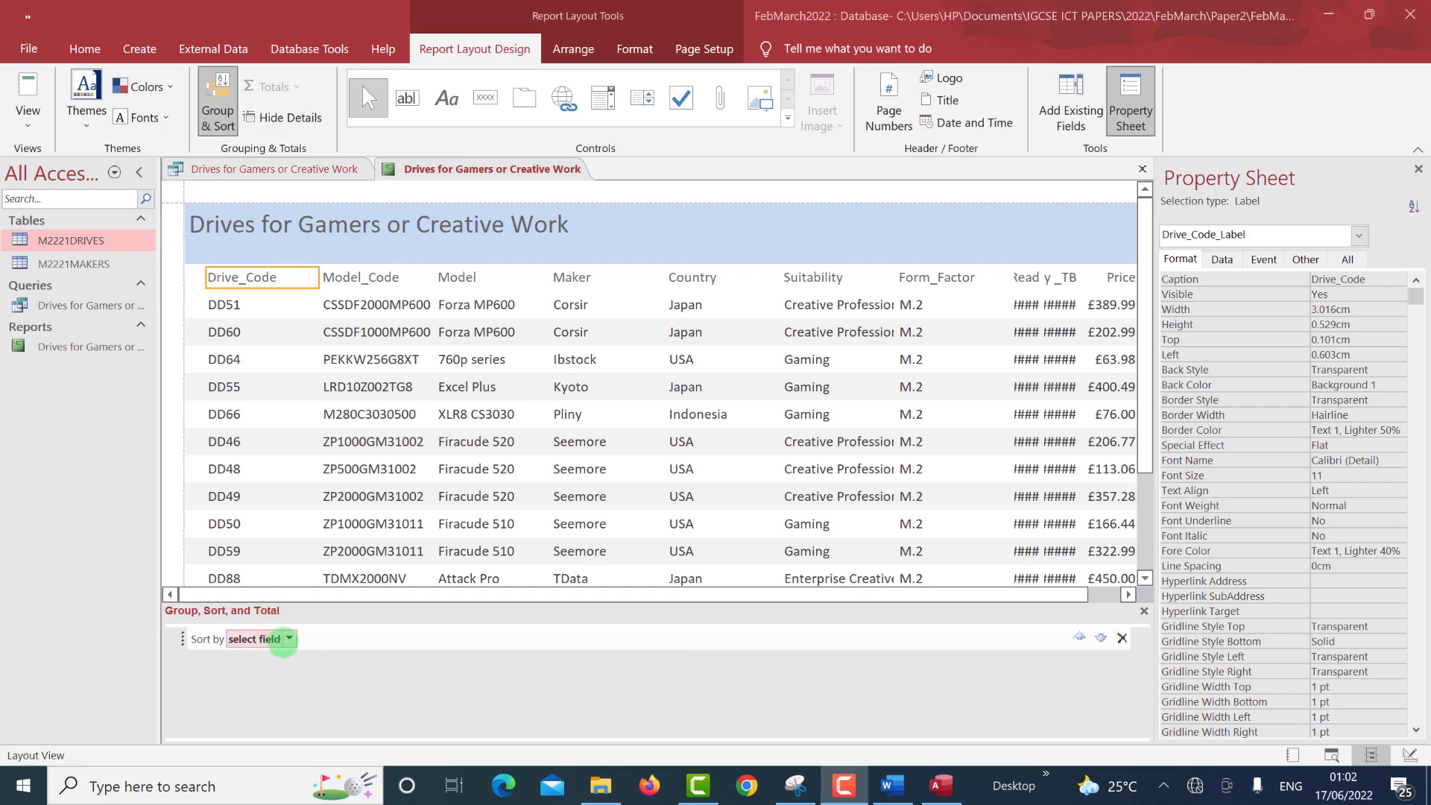
click(289, 639)
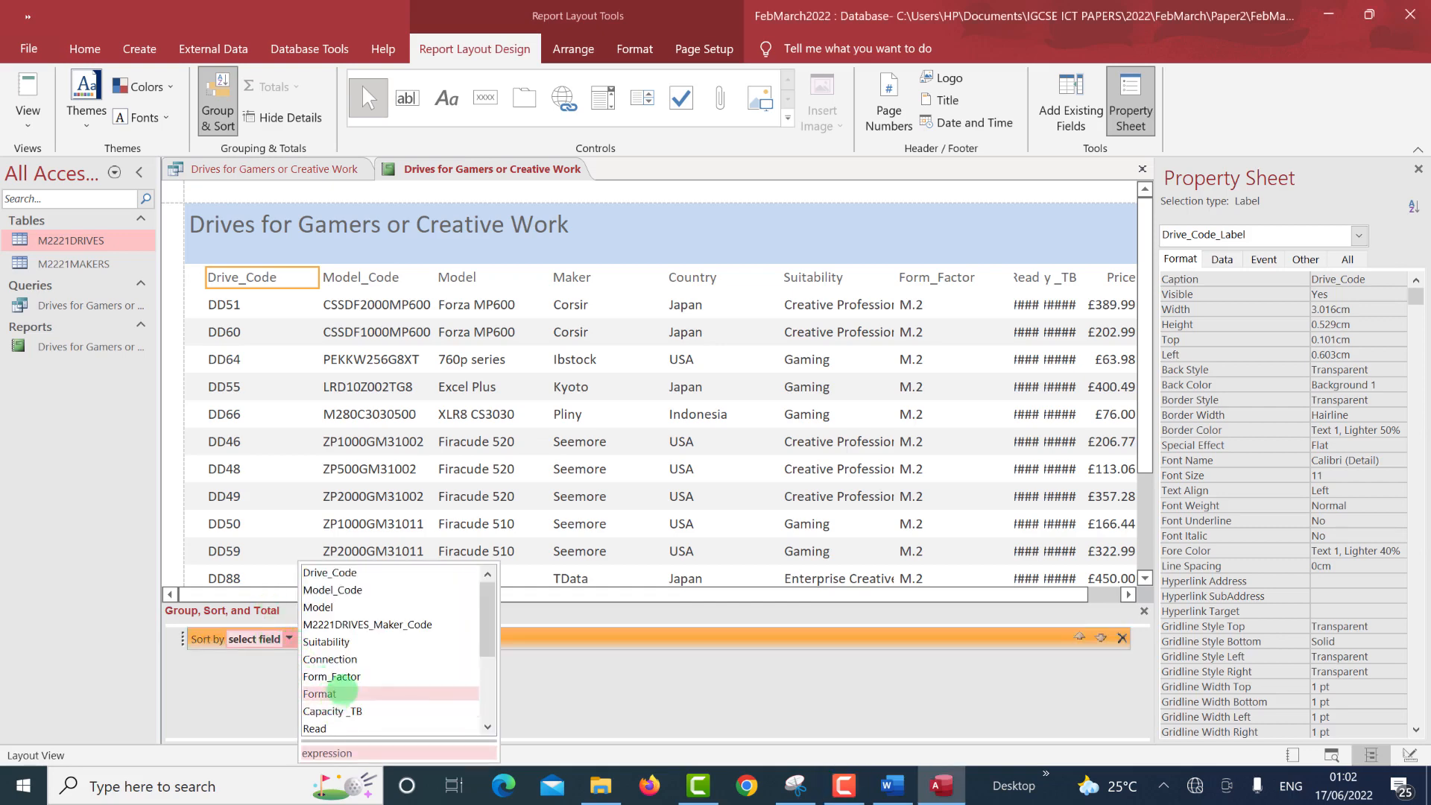
scroll(347, 690, down, 2)
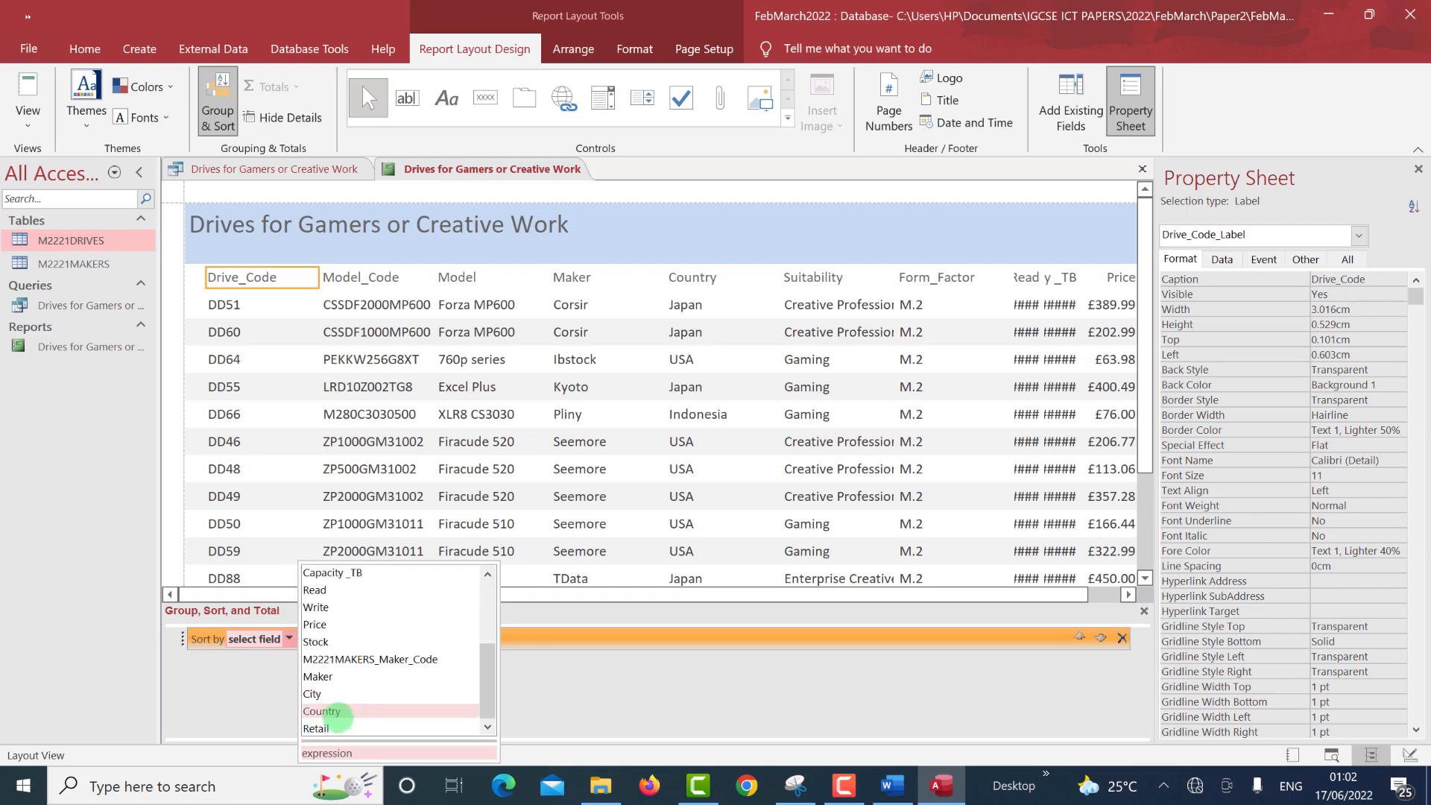
click(335, 710)
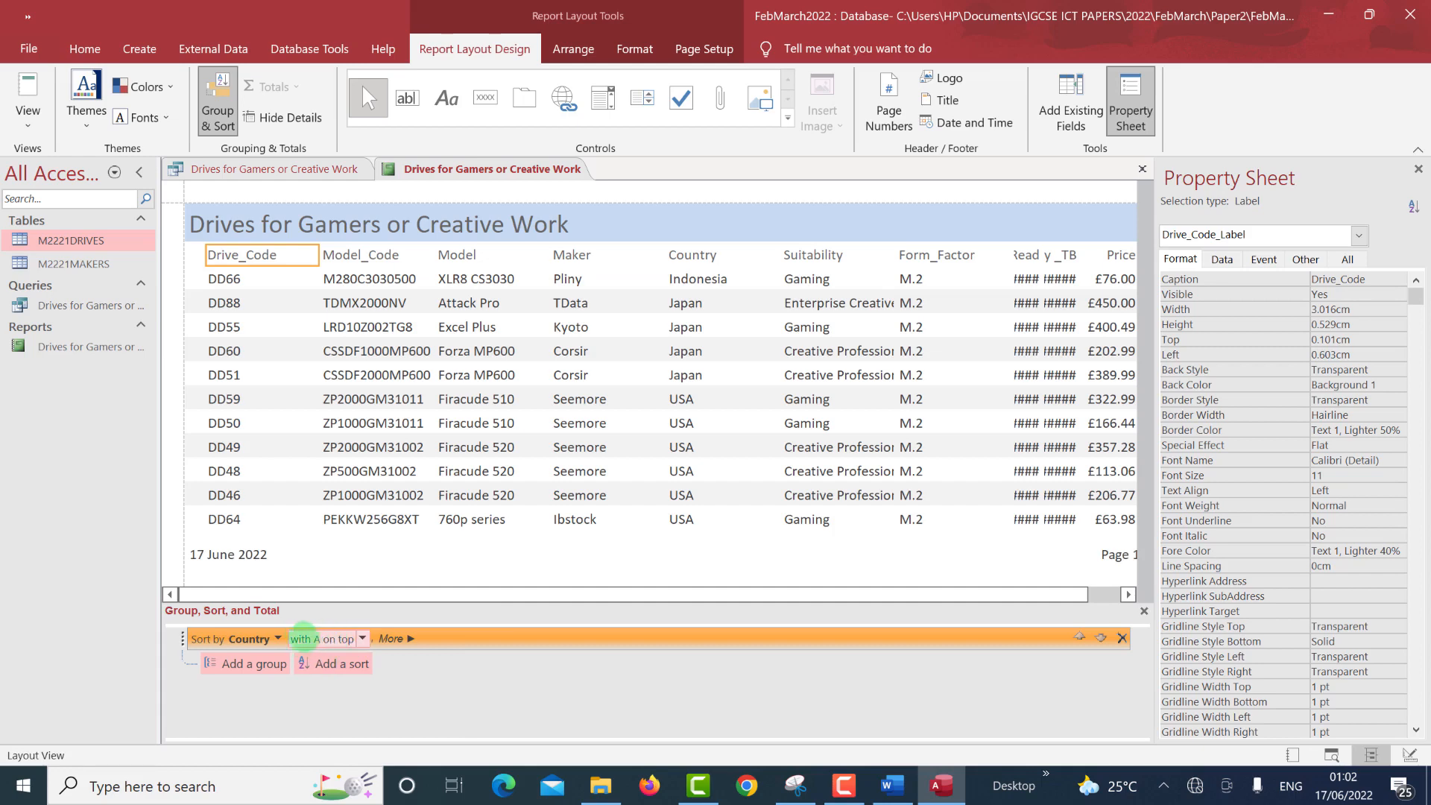
click(363, 639)
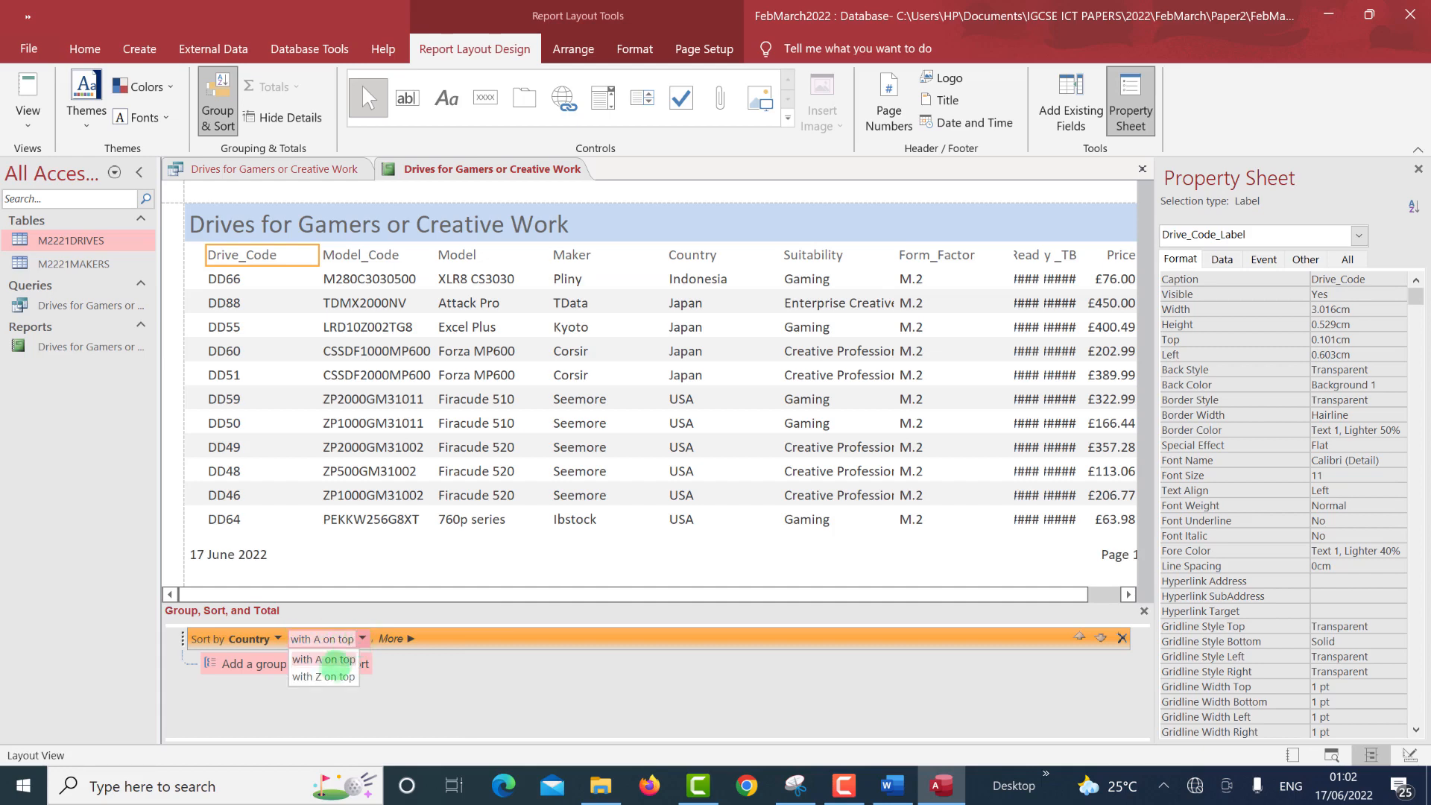
click(332, 659)
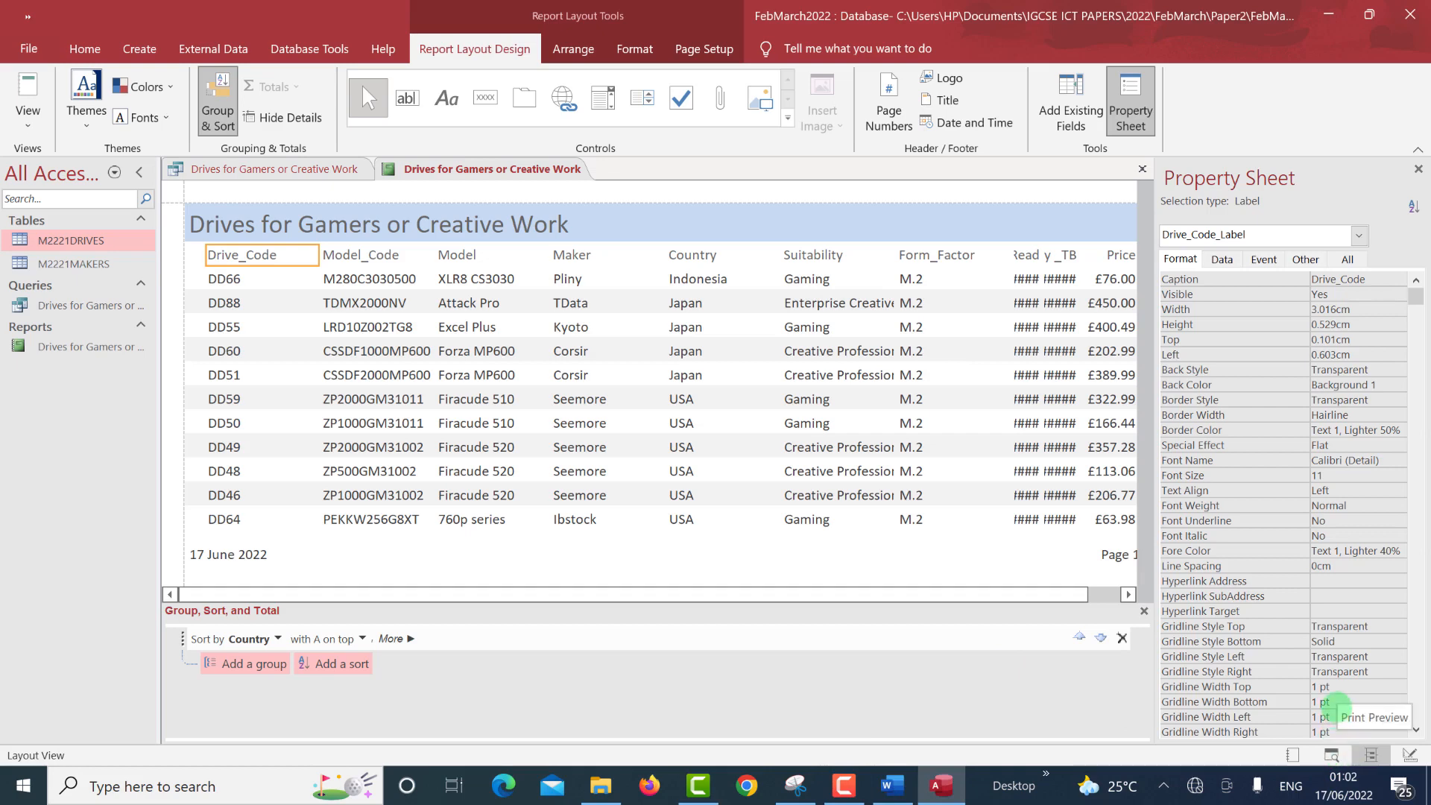
Preview the report as one whole landscape page, then switch to Design view.
click(1331, 755)
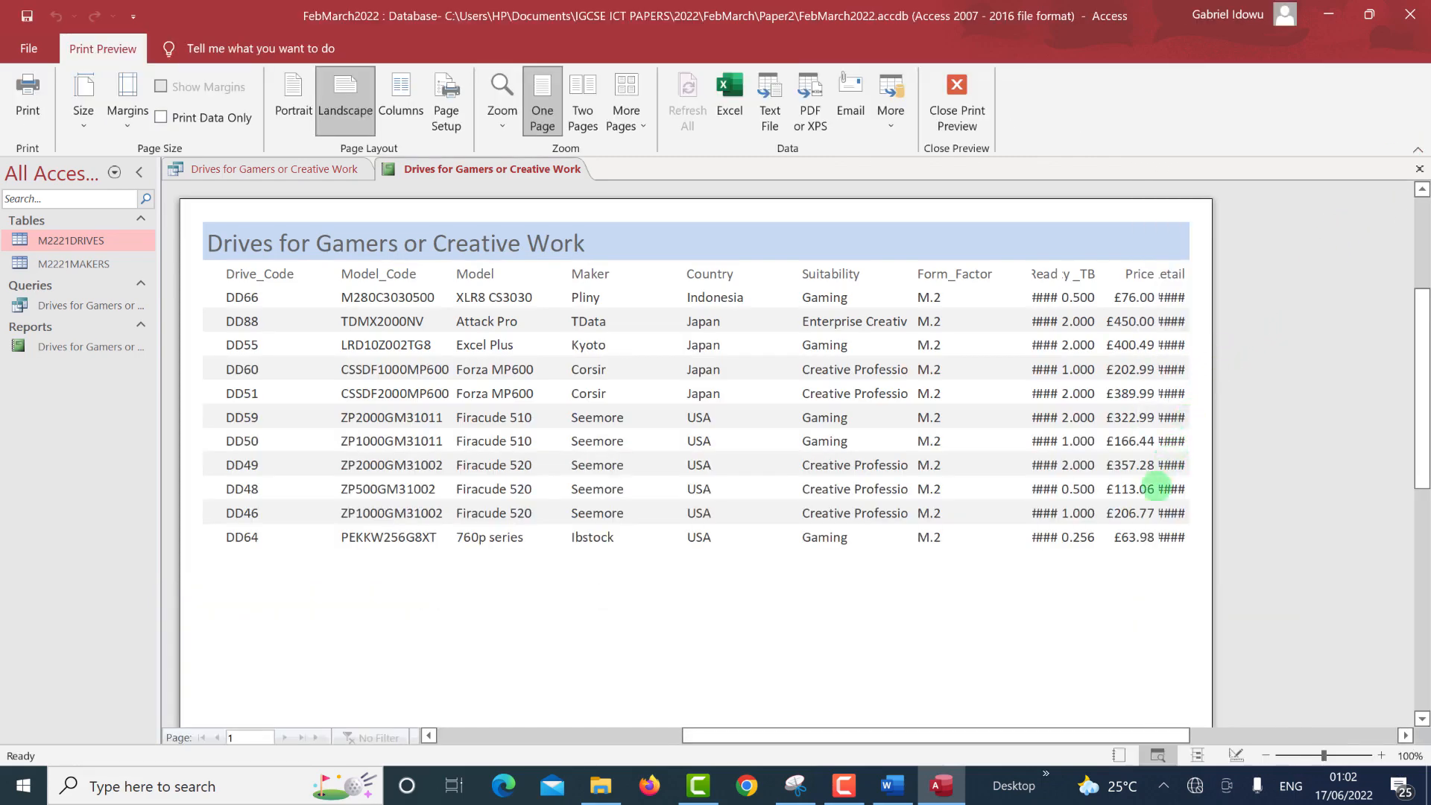
scroll(1154, 522, down, 5)
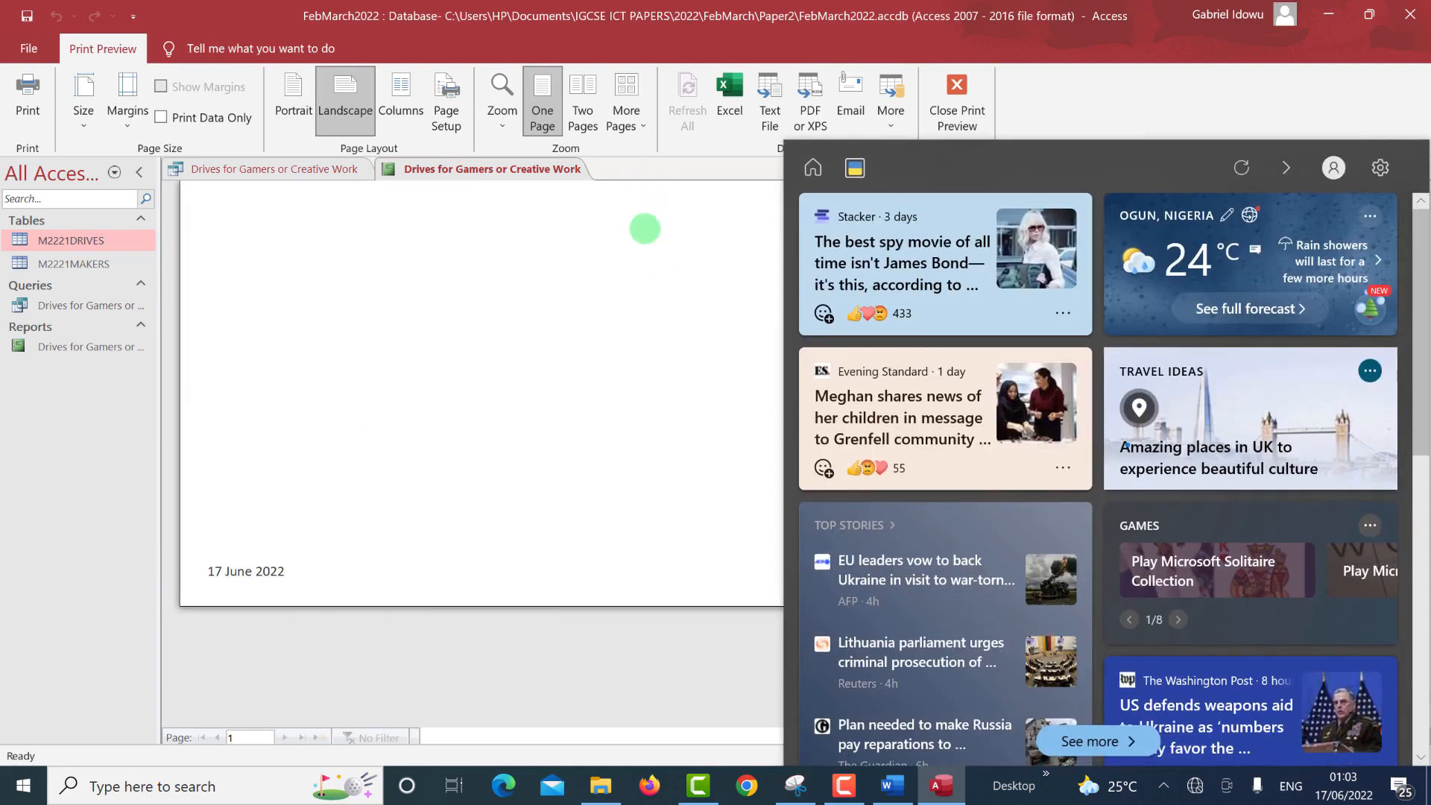
click(645, 227)
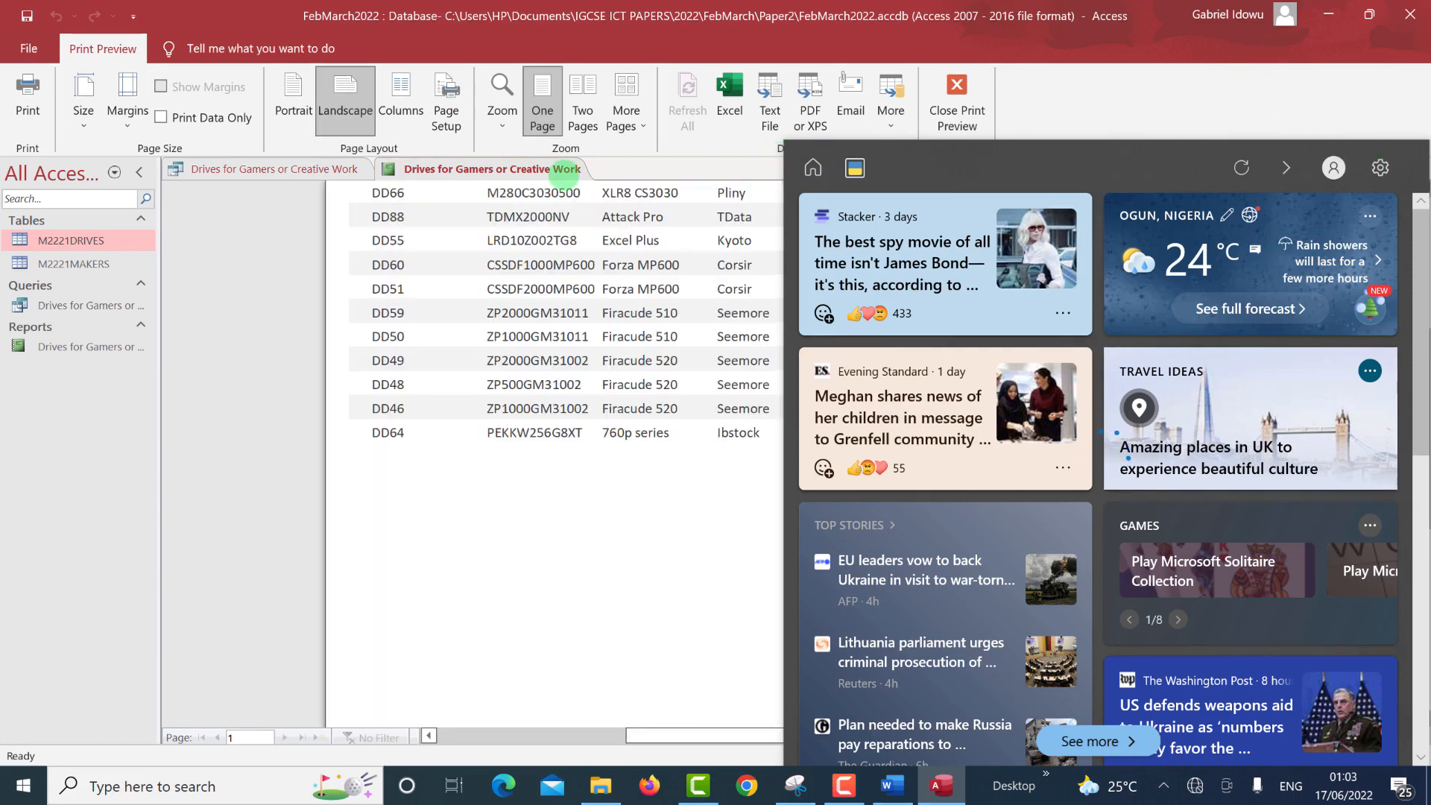
click(564, 171)
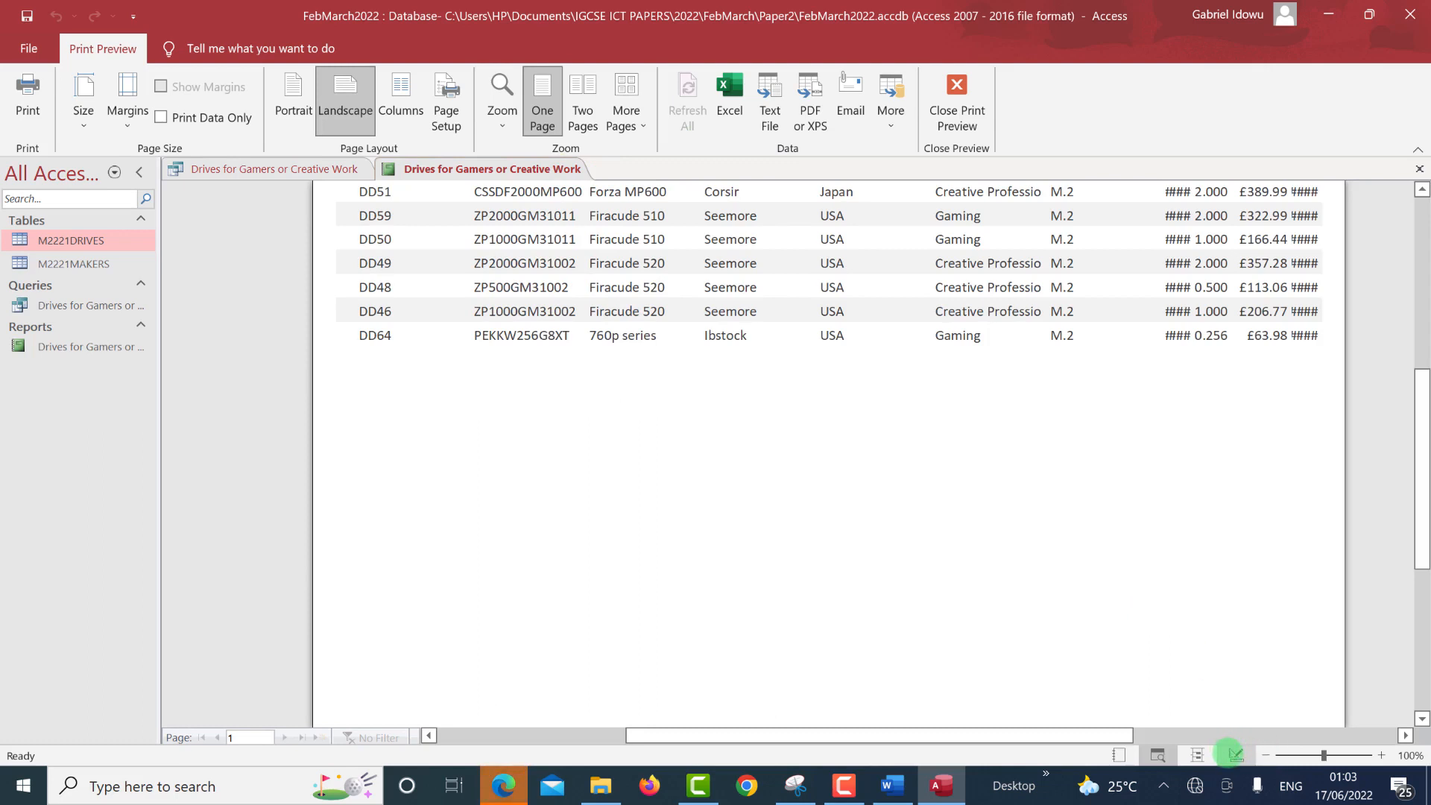
click(1234, 754)
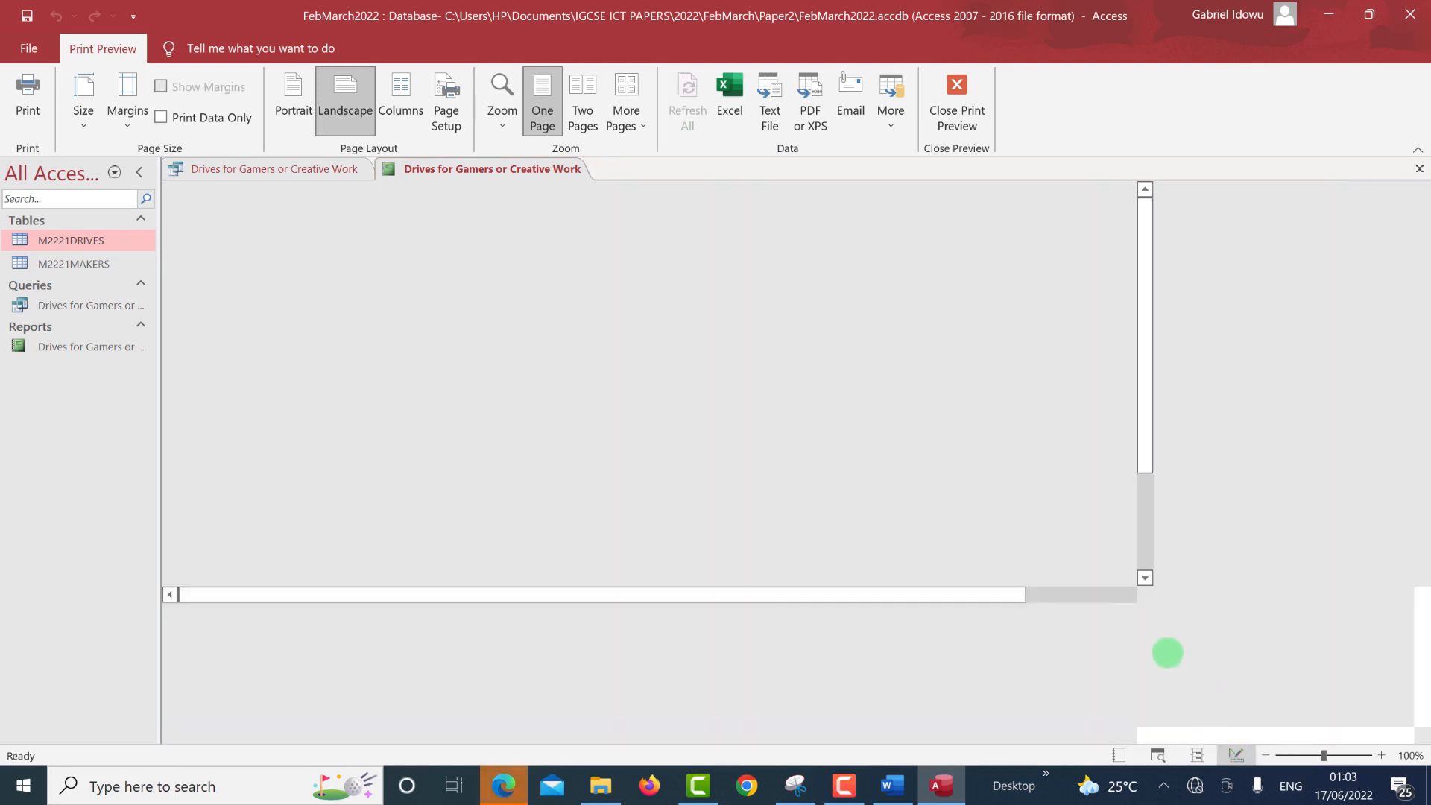
Delete the "Page " & [Page] text box from the Page Footer and close the Property Sheet.
click(1144, 577)
click(1127, 594)
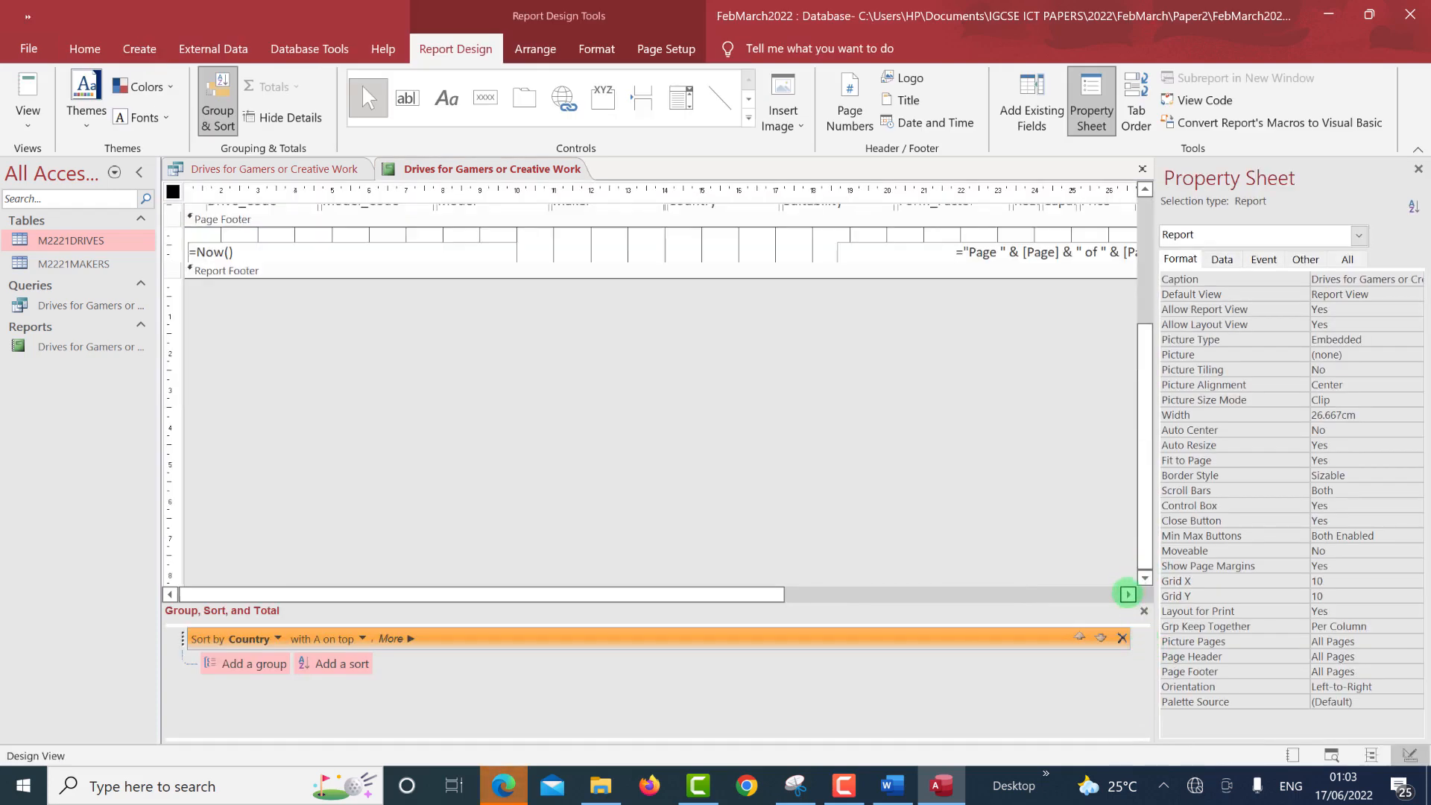
click(1008, 251)
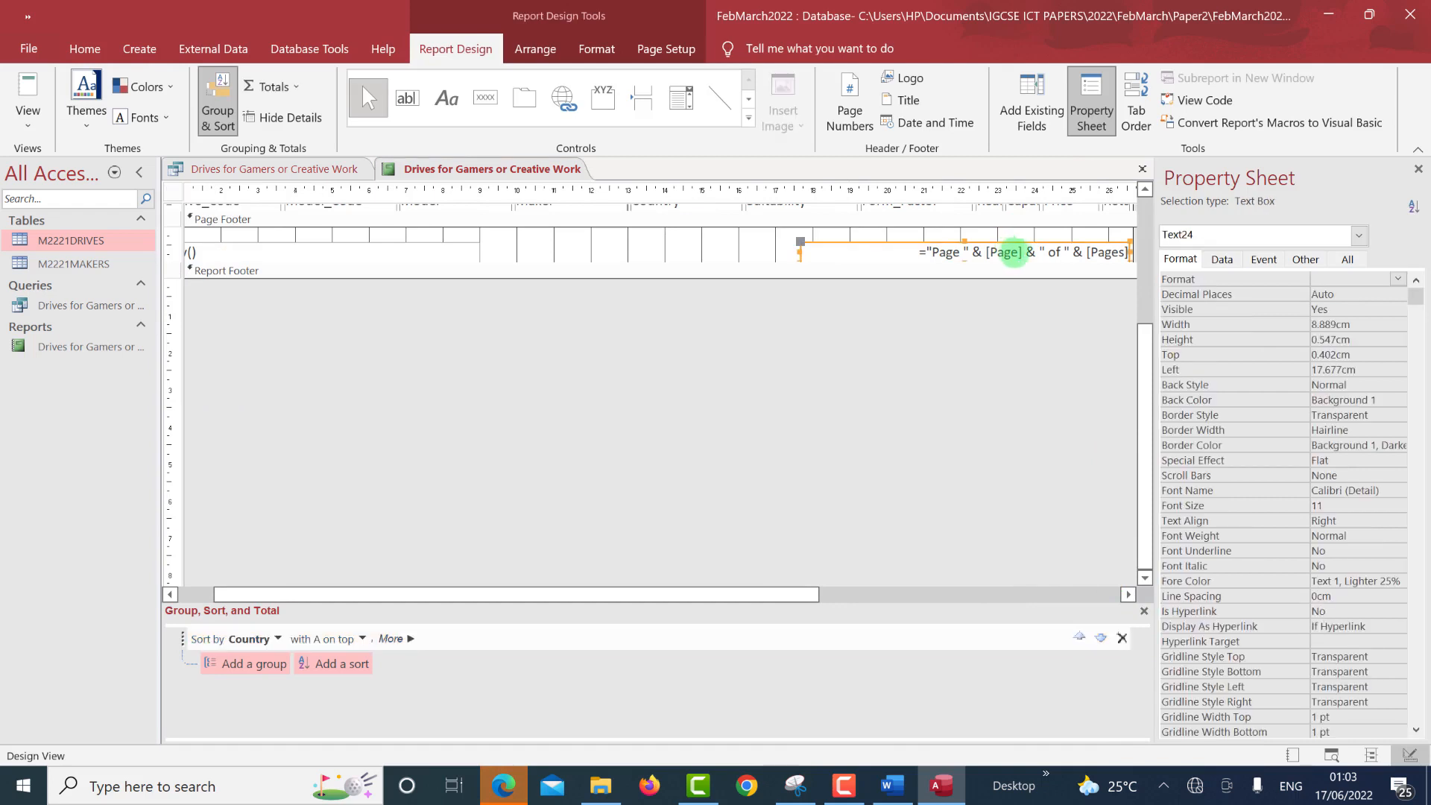
drag(1147, 345, 1146, 322)
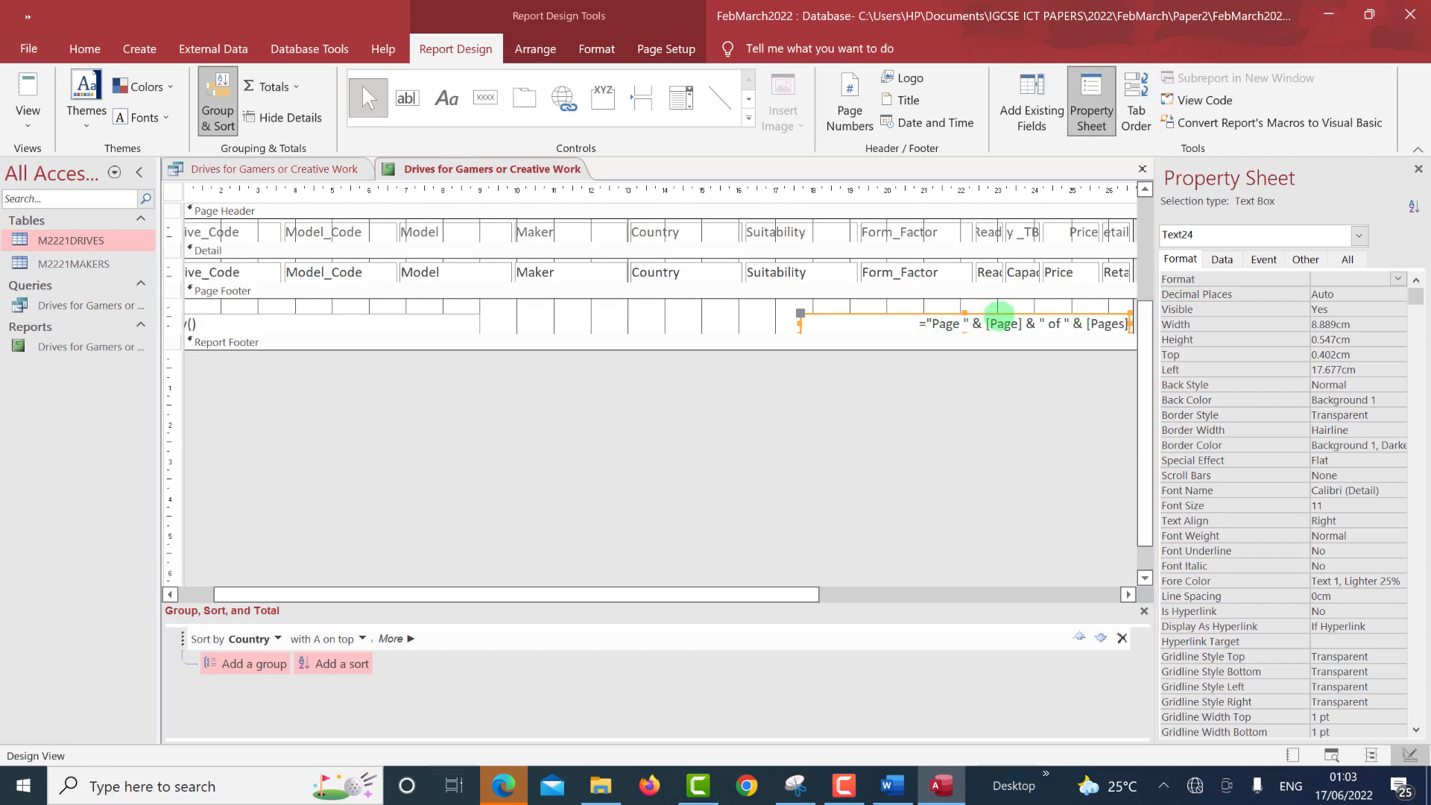
key(Delete)
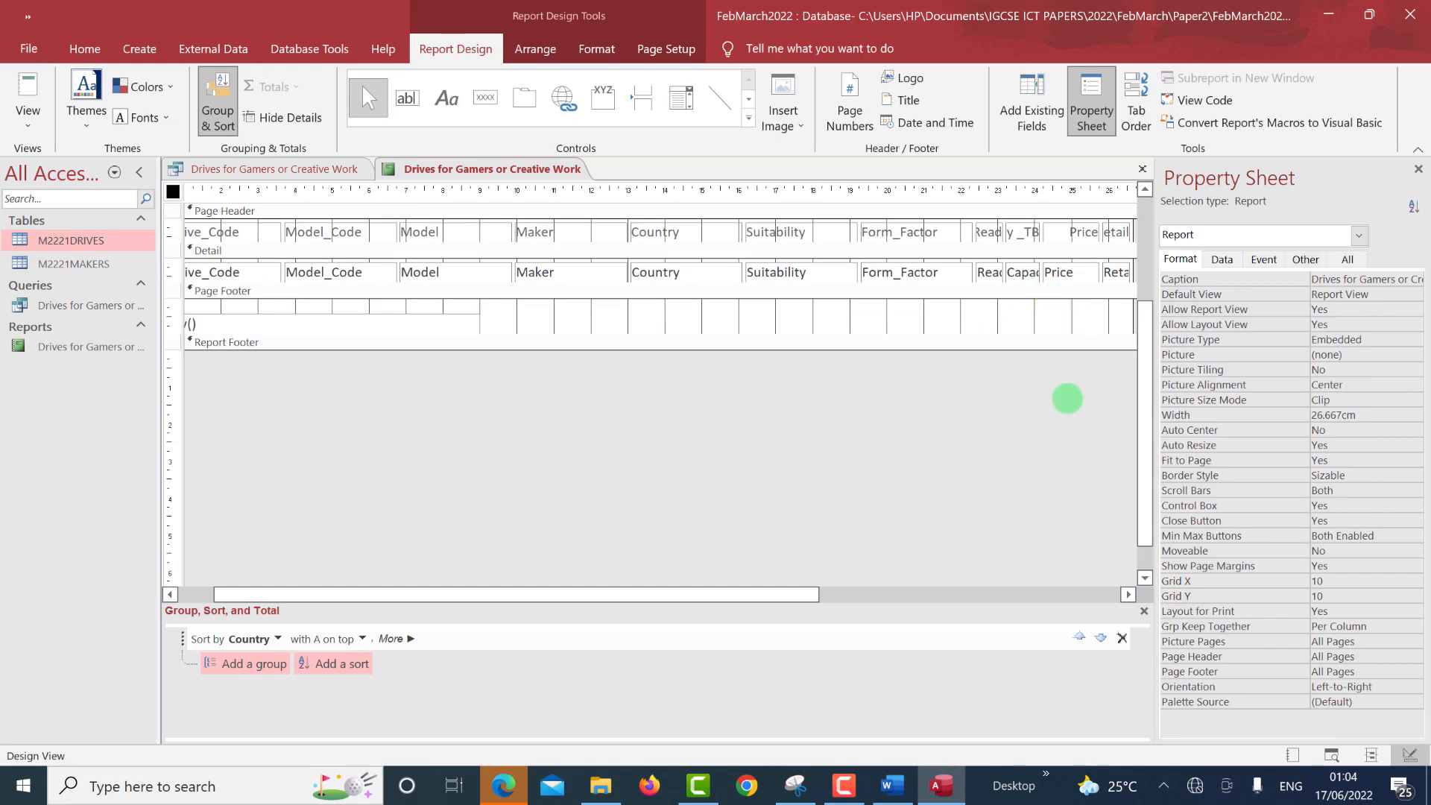
key(alt+Tab)
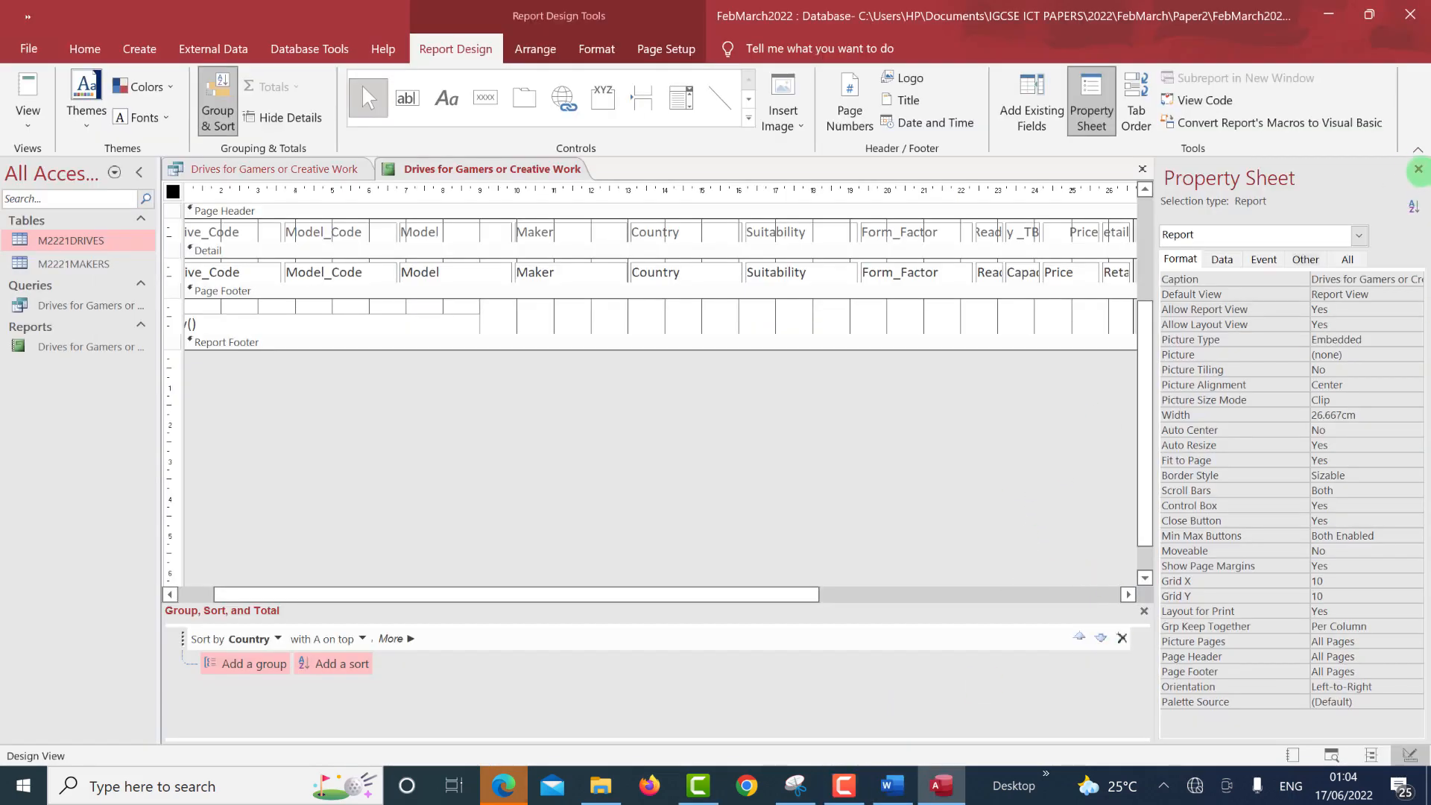
click(1418, 169)
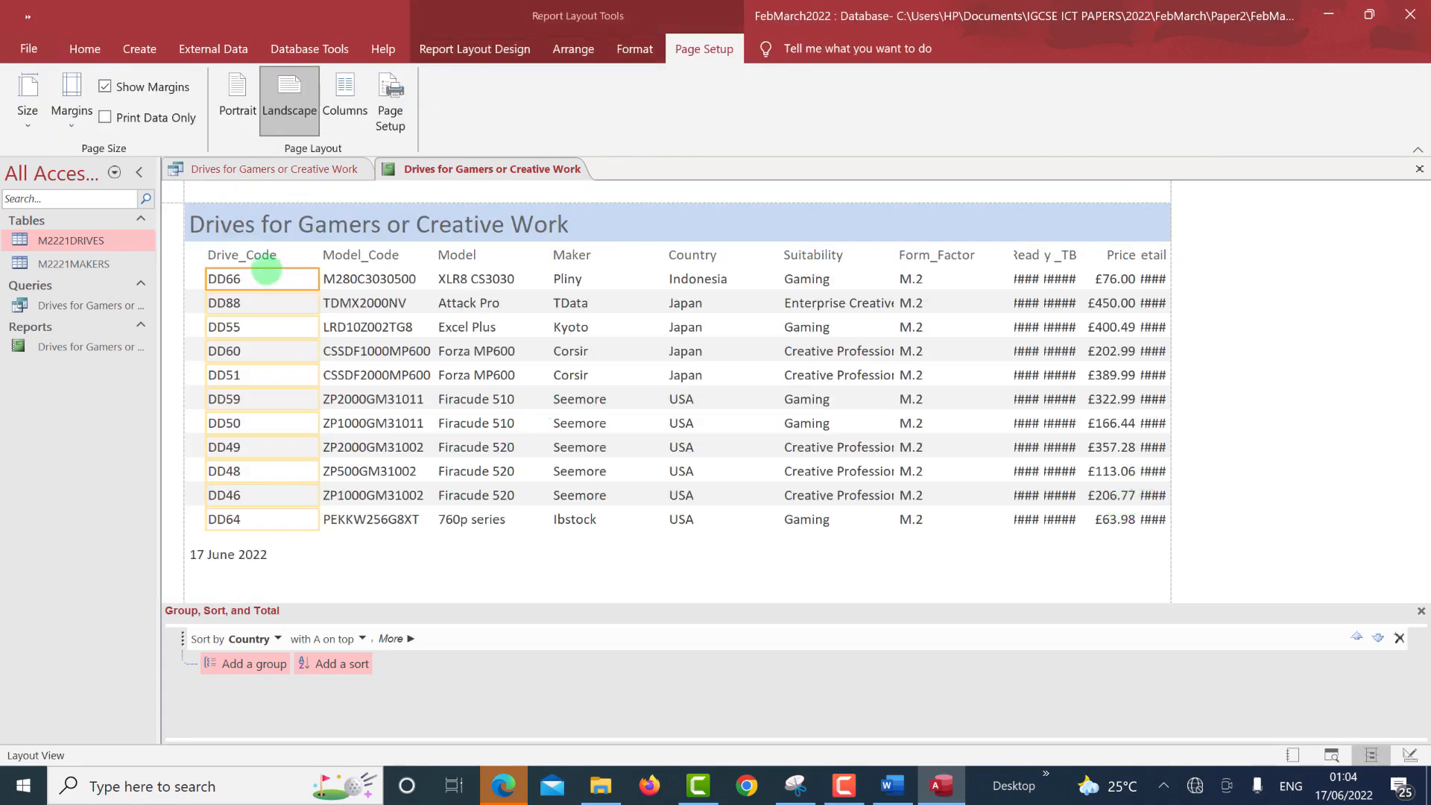
Nudge the Drive_Code column left and drag its right edge to make it narrower.
click(262, 257)
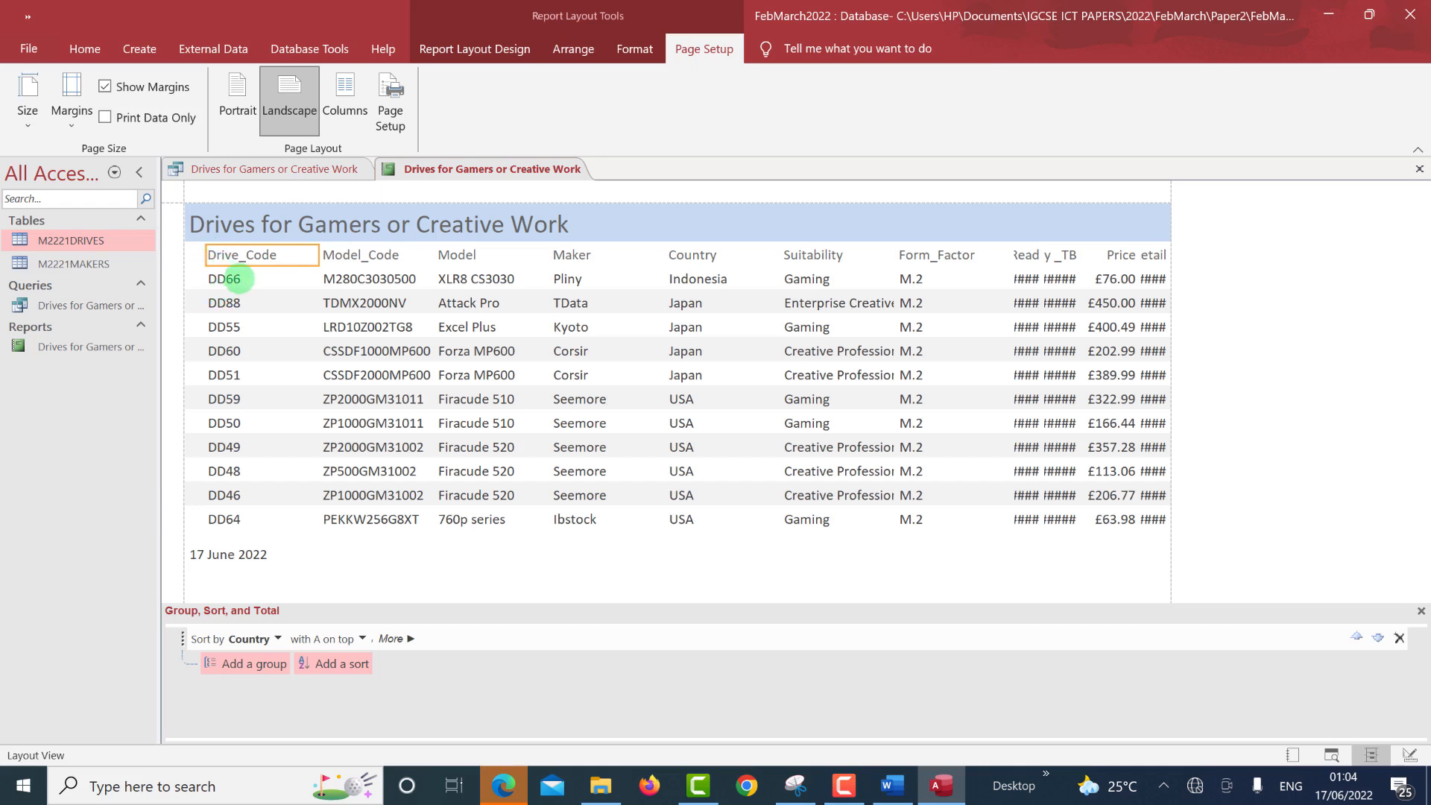
click(240, 278)
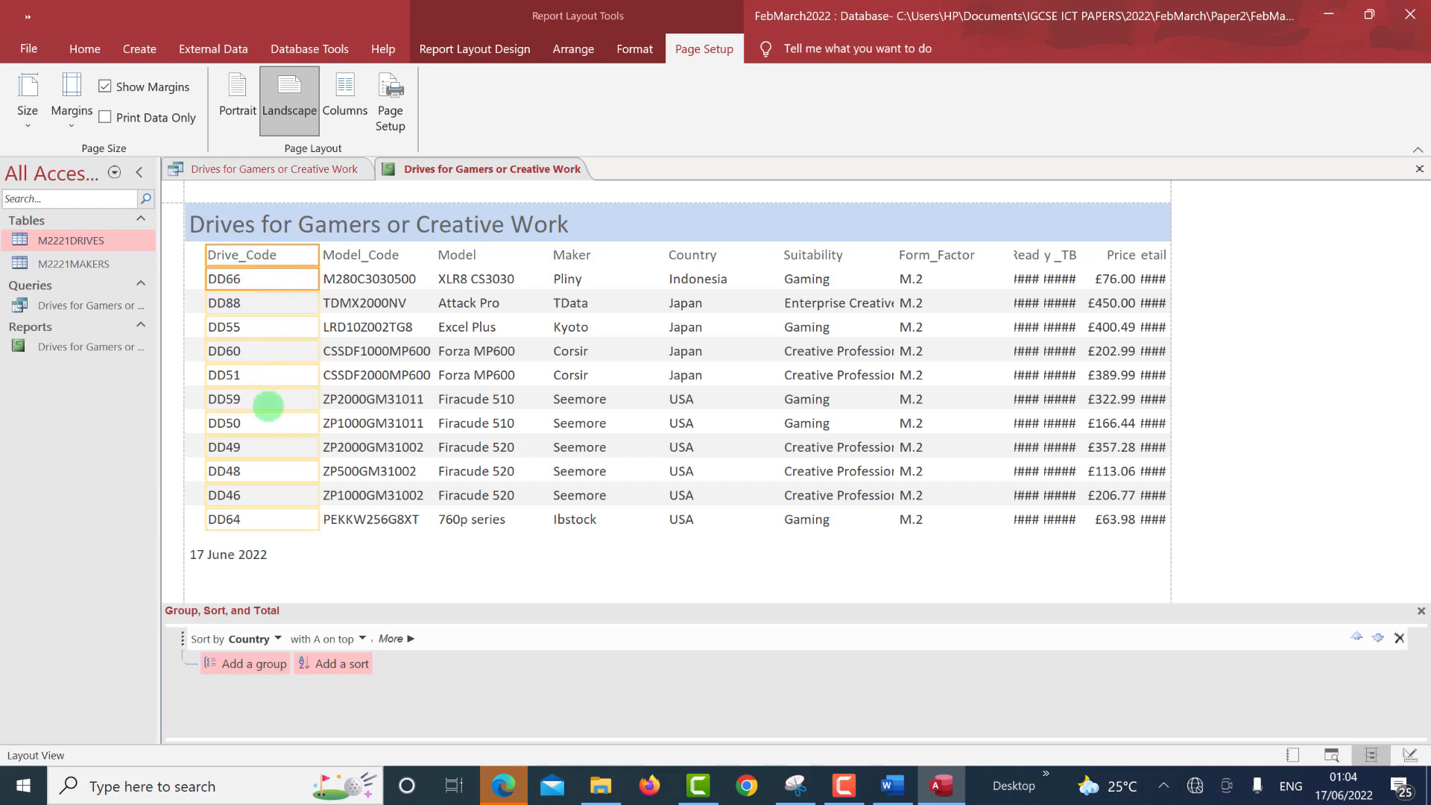
key(Left)
key(Left)
key(Left)
key(Left)
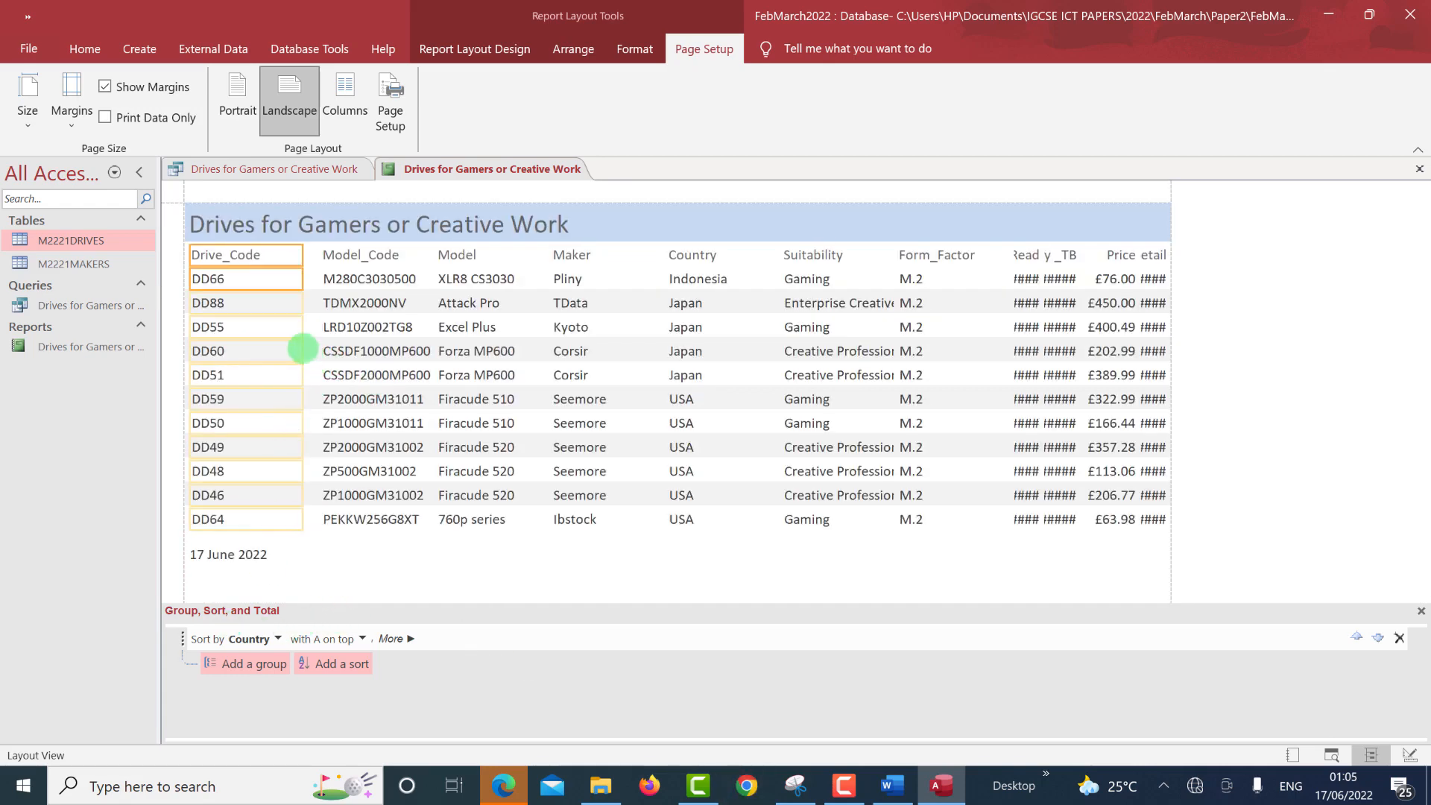
drag(302, 348, 279, 347)
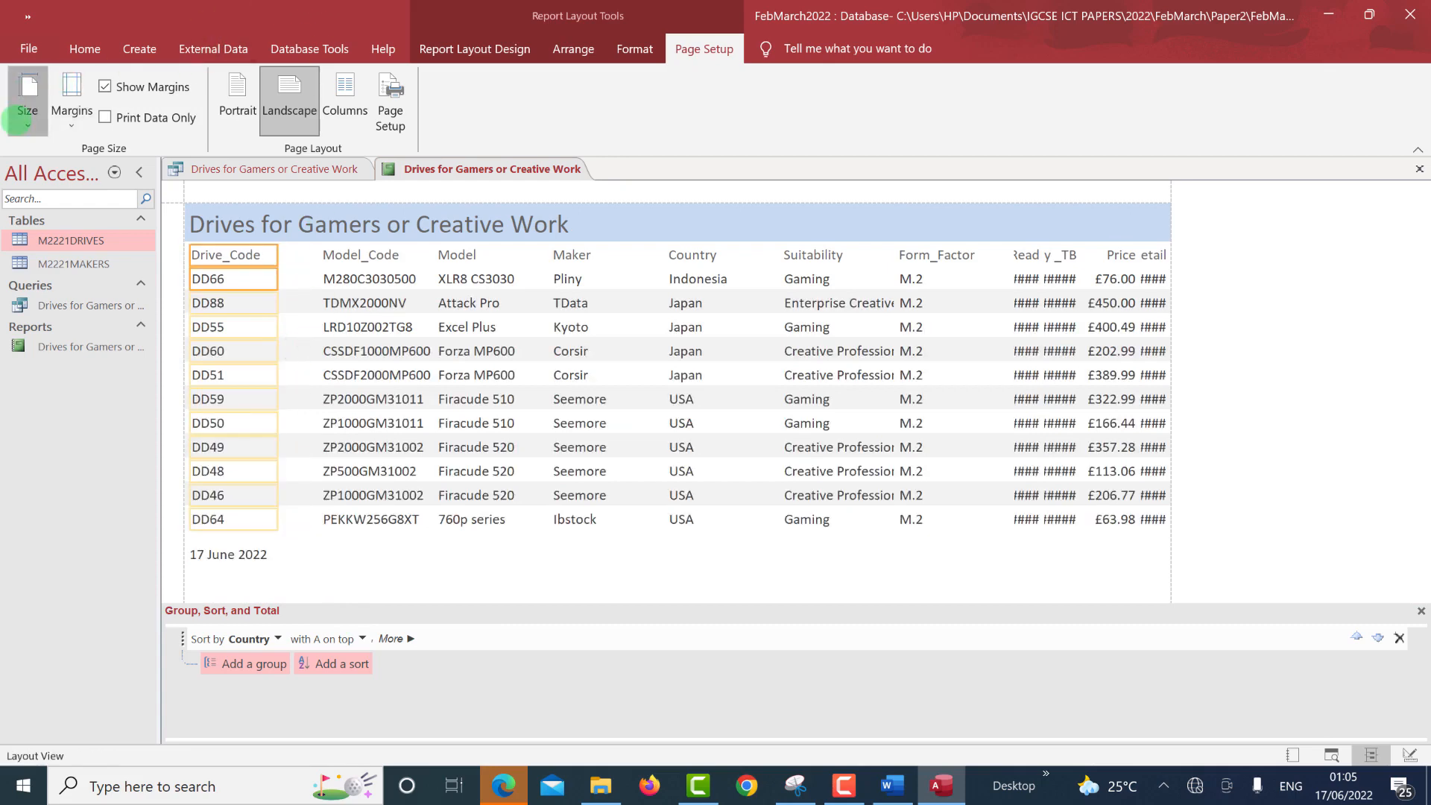
Change the report's paper size to A4.
click(32, 126)
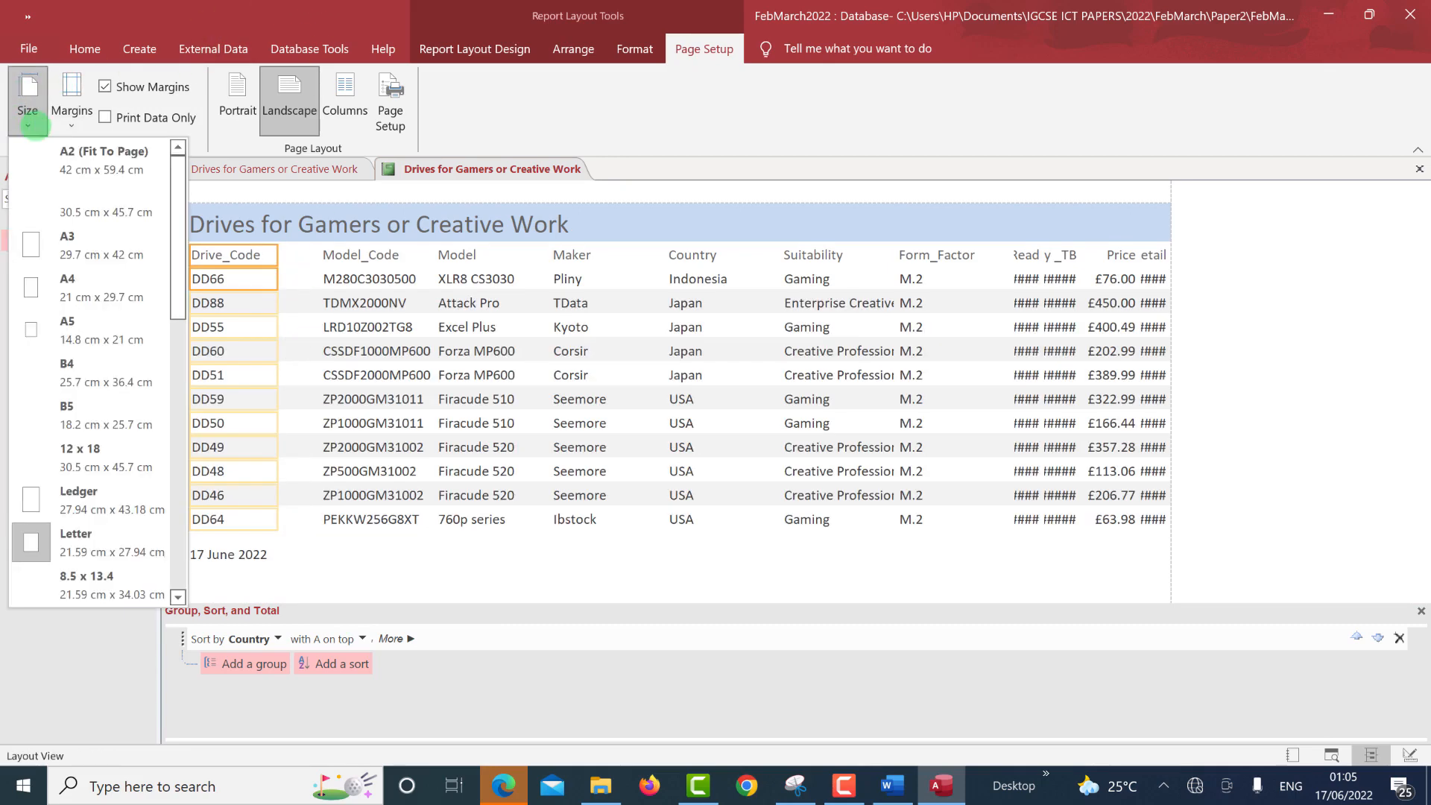
click(95, 283)
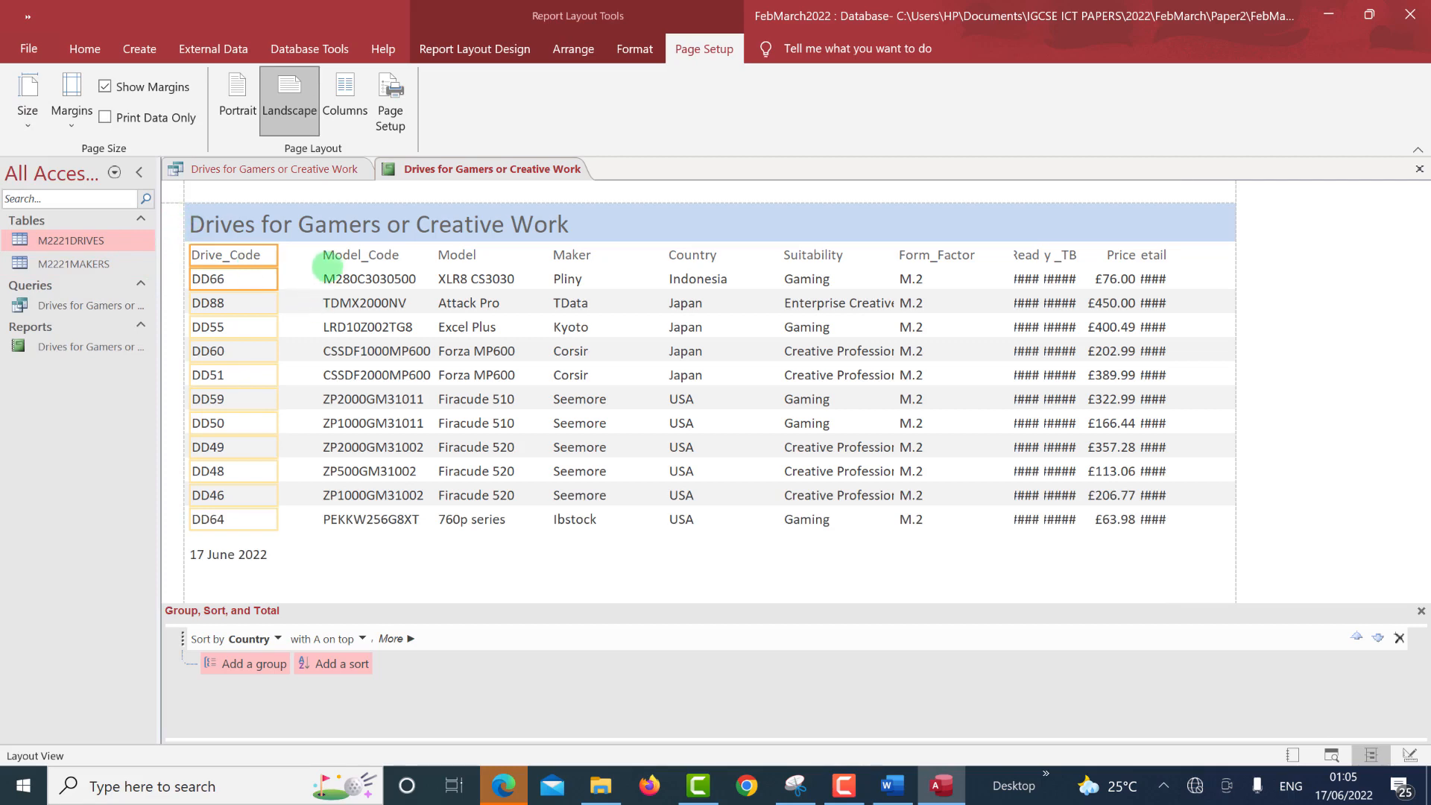
Shift the Model_Code column left and widen the Retail and Read columns.
click(336, 257)
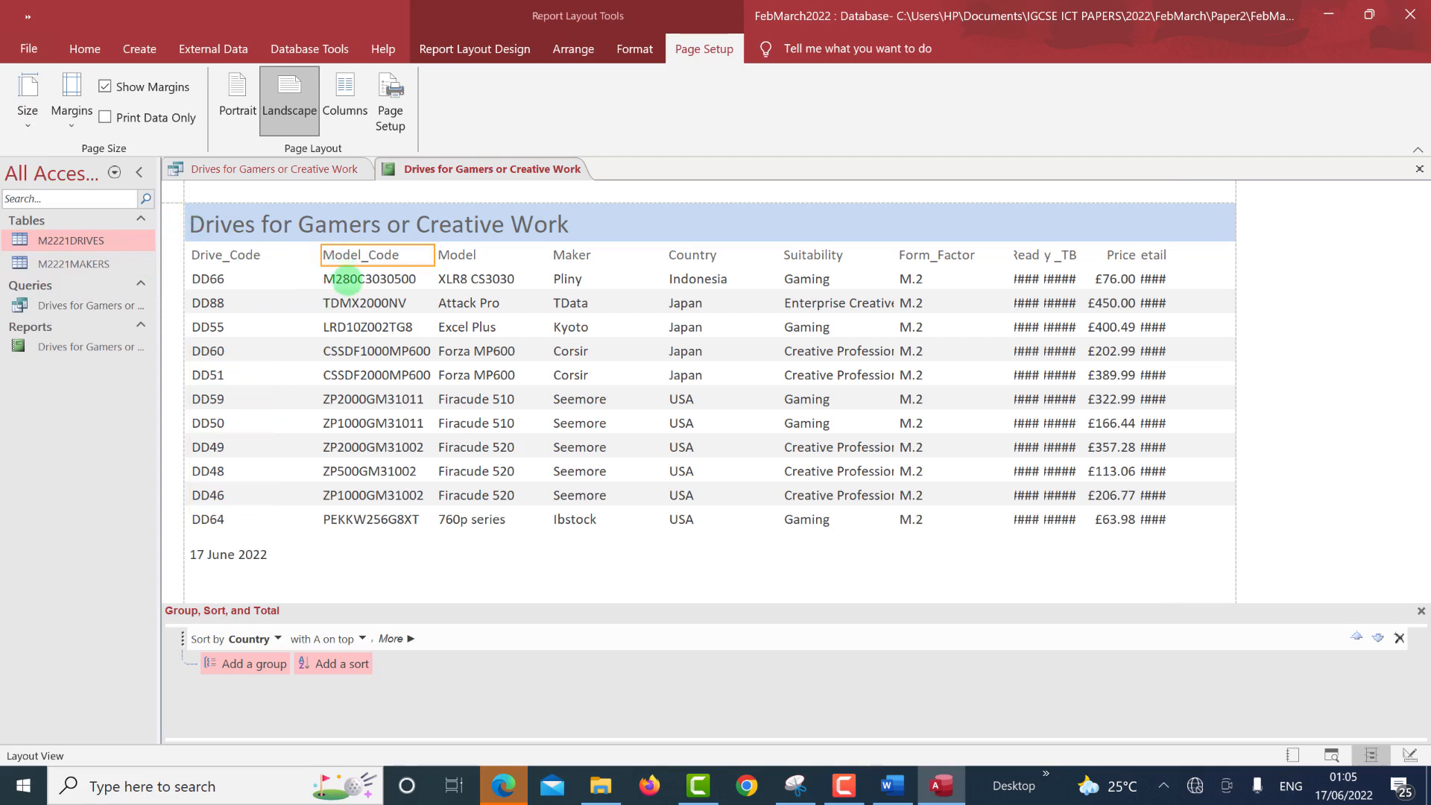
shift+click(345, 280)
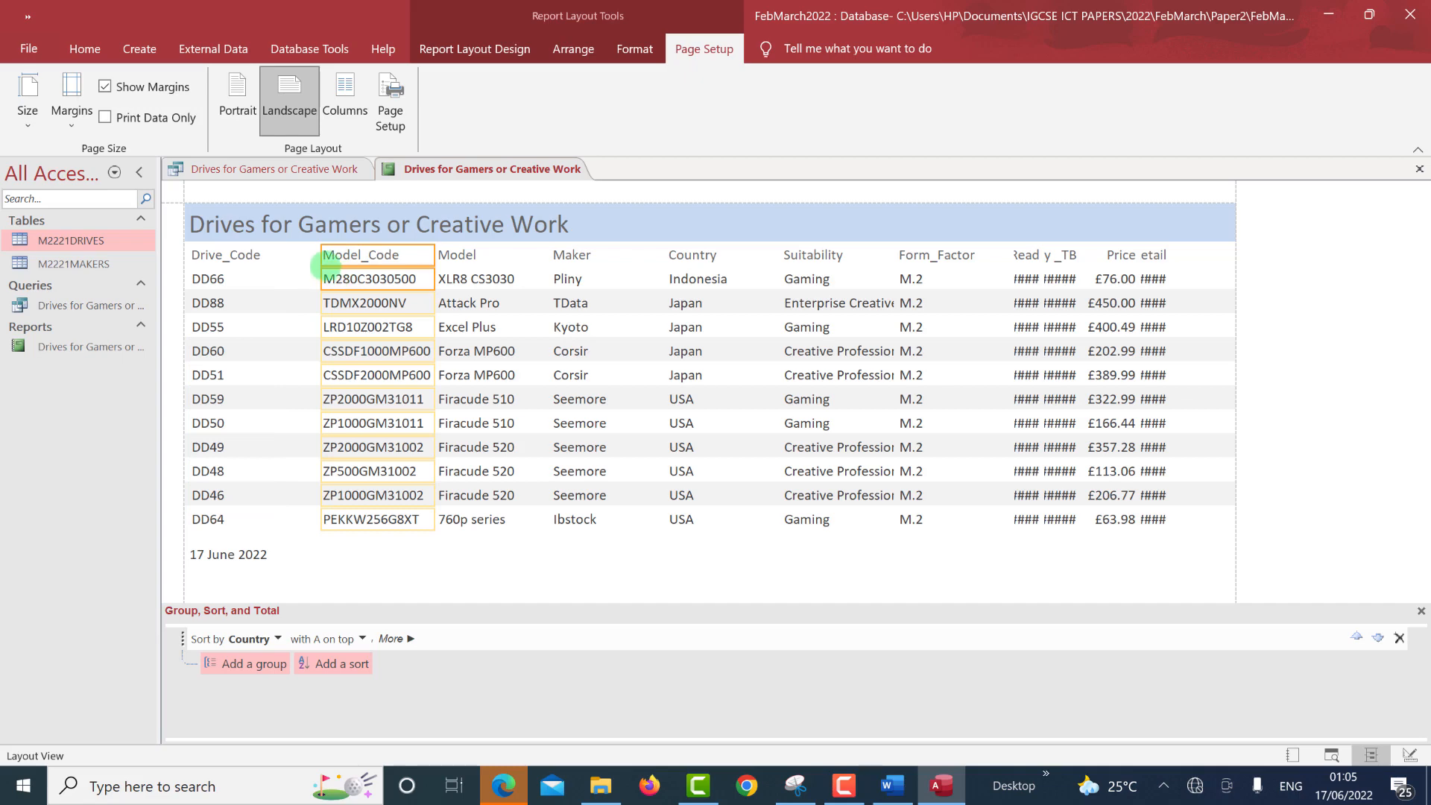
drag(321, 259, 310, 267)
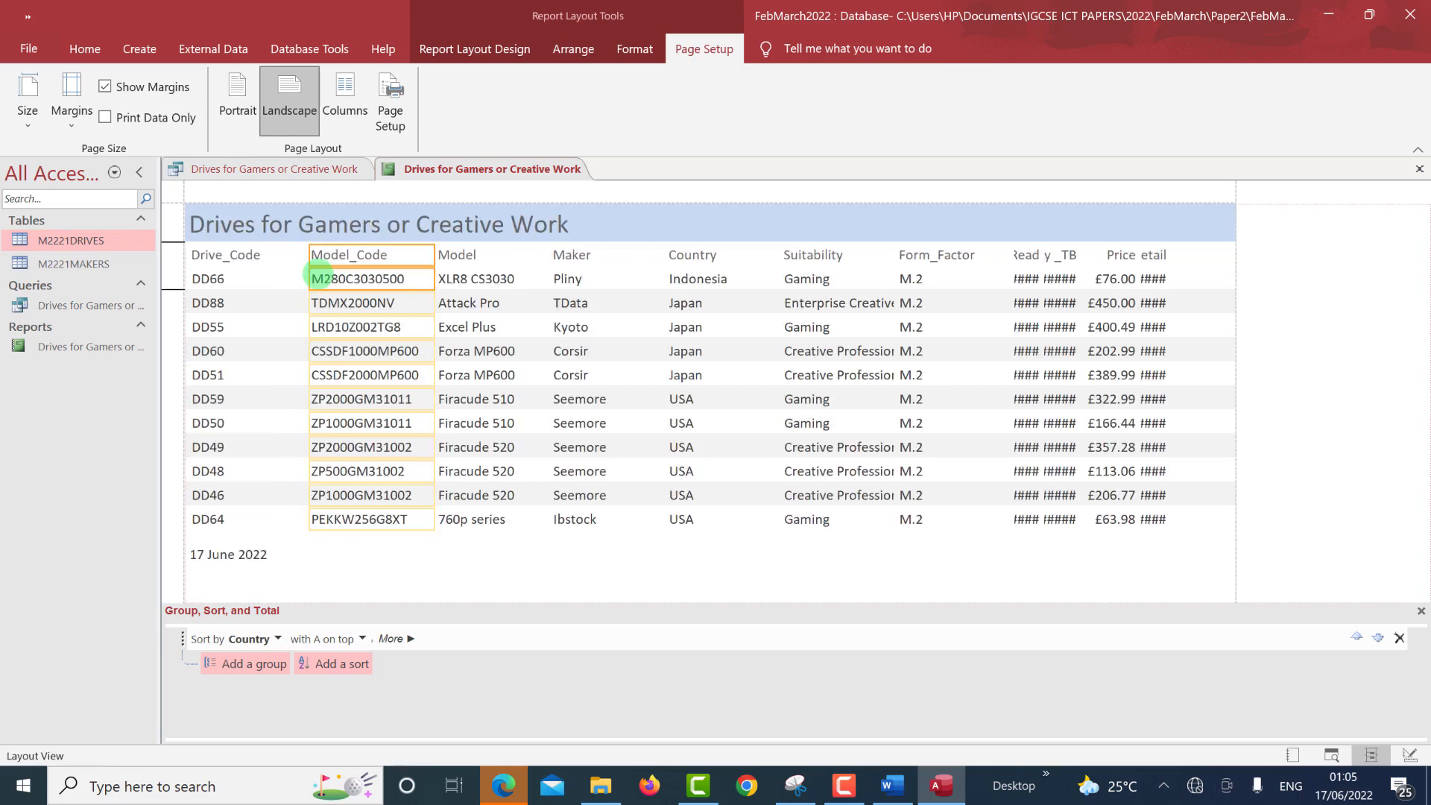
key(Left)
key(Left)
key(Left)
key(Left)
key(Left)
key(Left)
key(Left)
key(Left)
key(Left)
key(Left)
key(Left)
key(Left)
key(Left)
key(Left)
key(Left)
key(Left)
key(Left)
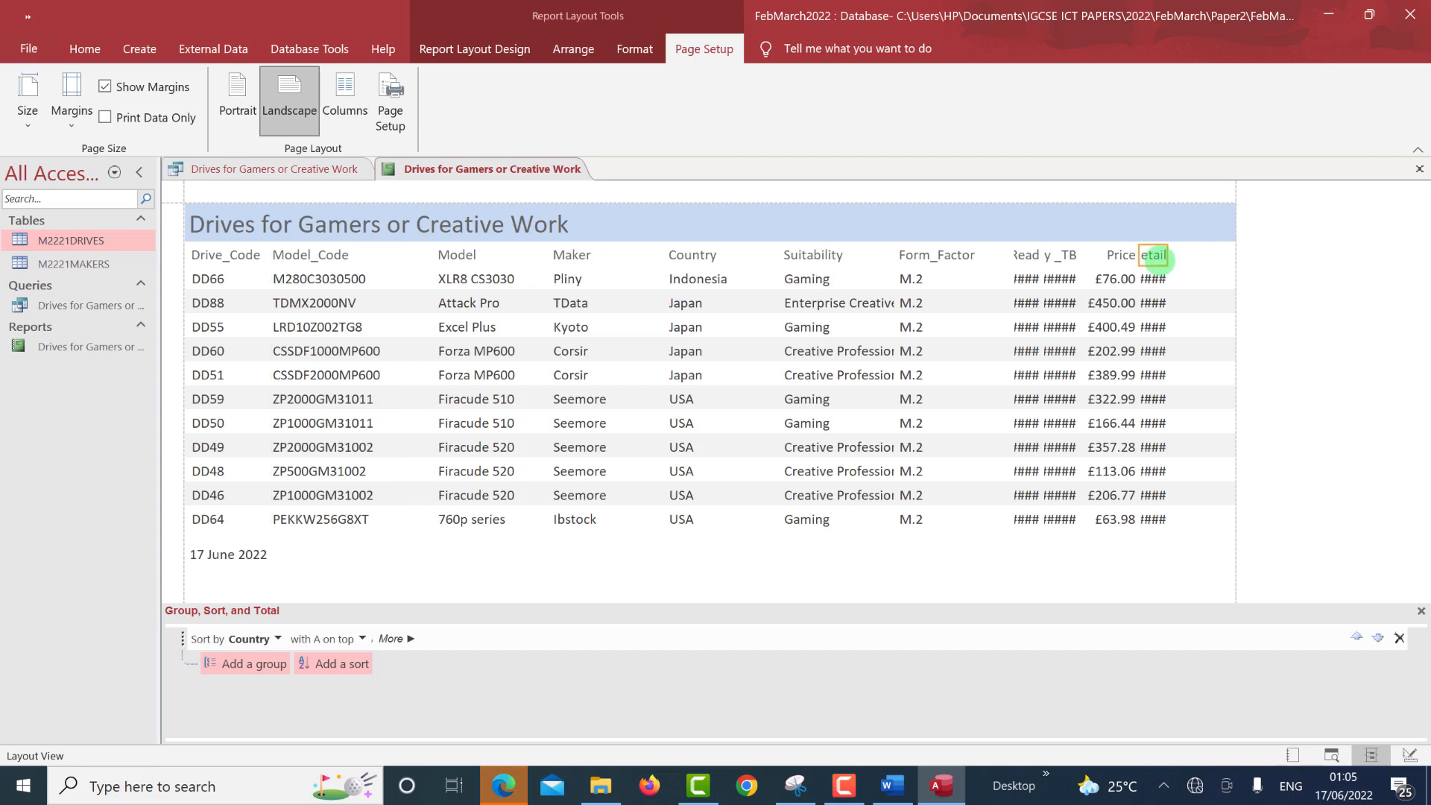
click(1155, 257)
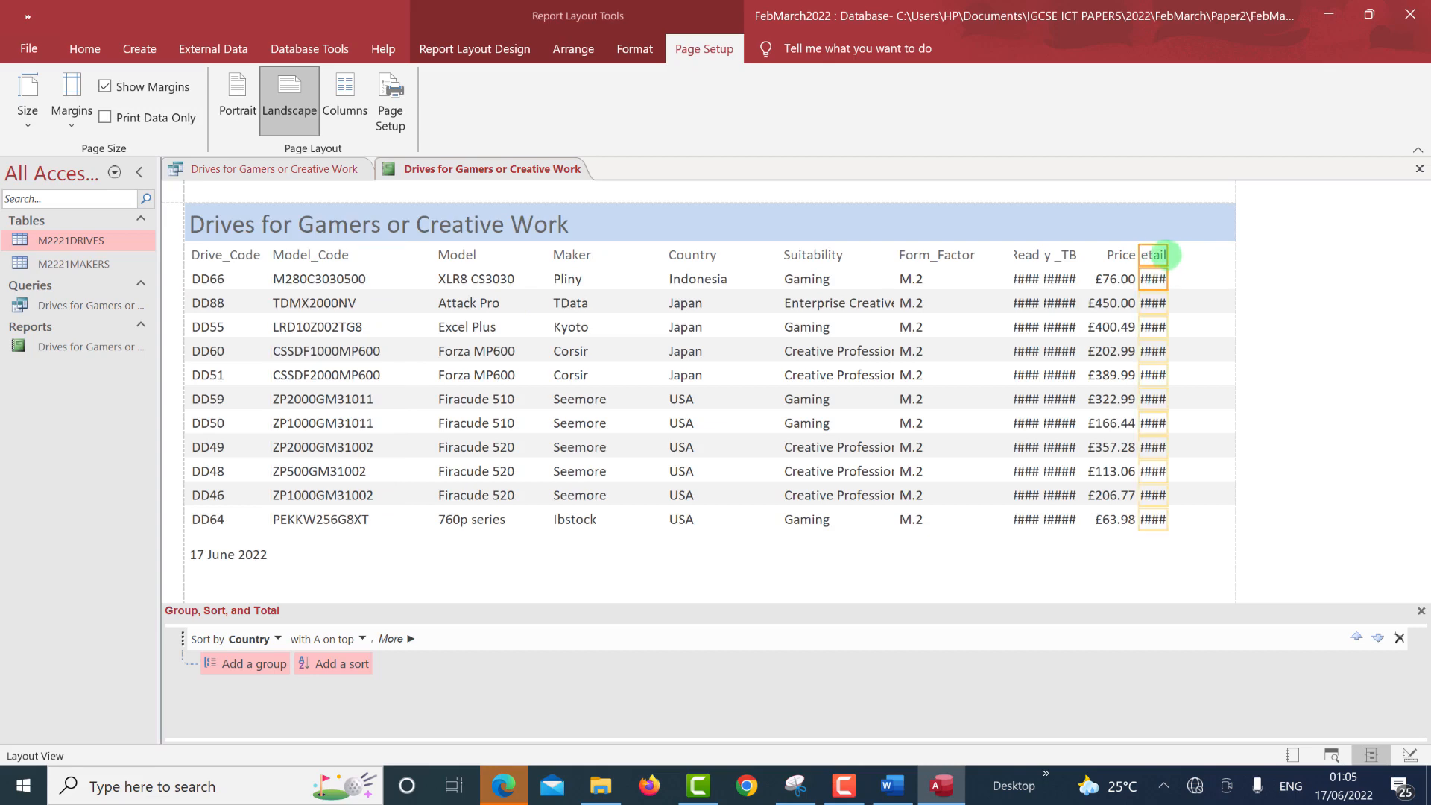
mouse_move(1165, 255)
mouse_down()
mouse_move(1224, 253)
mouse_move(1161, 258)
mouse_up()
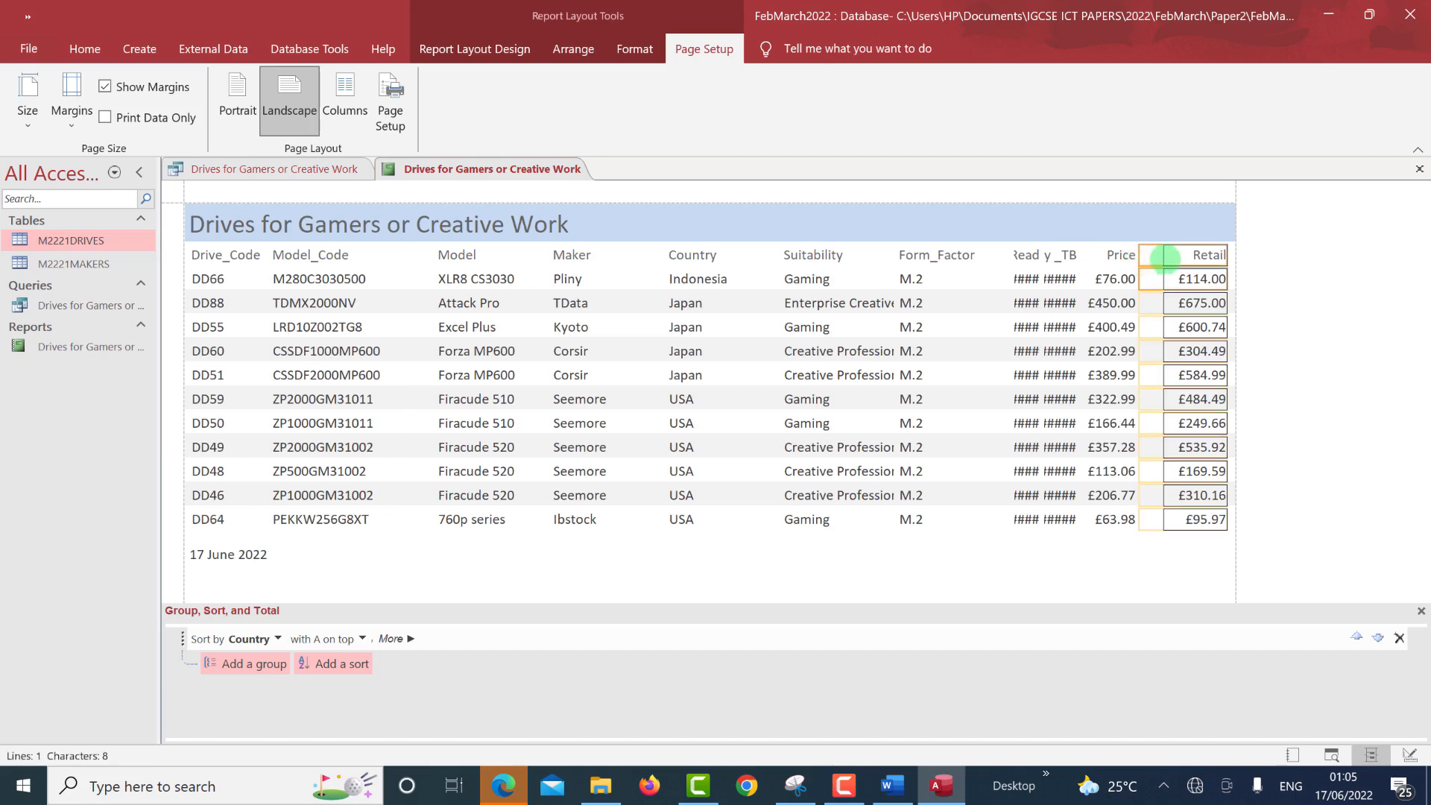
click(1026, 255)
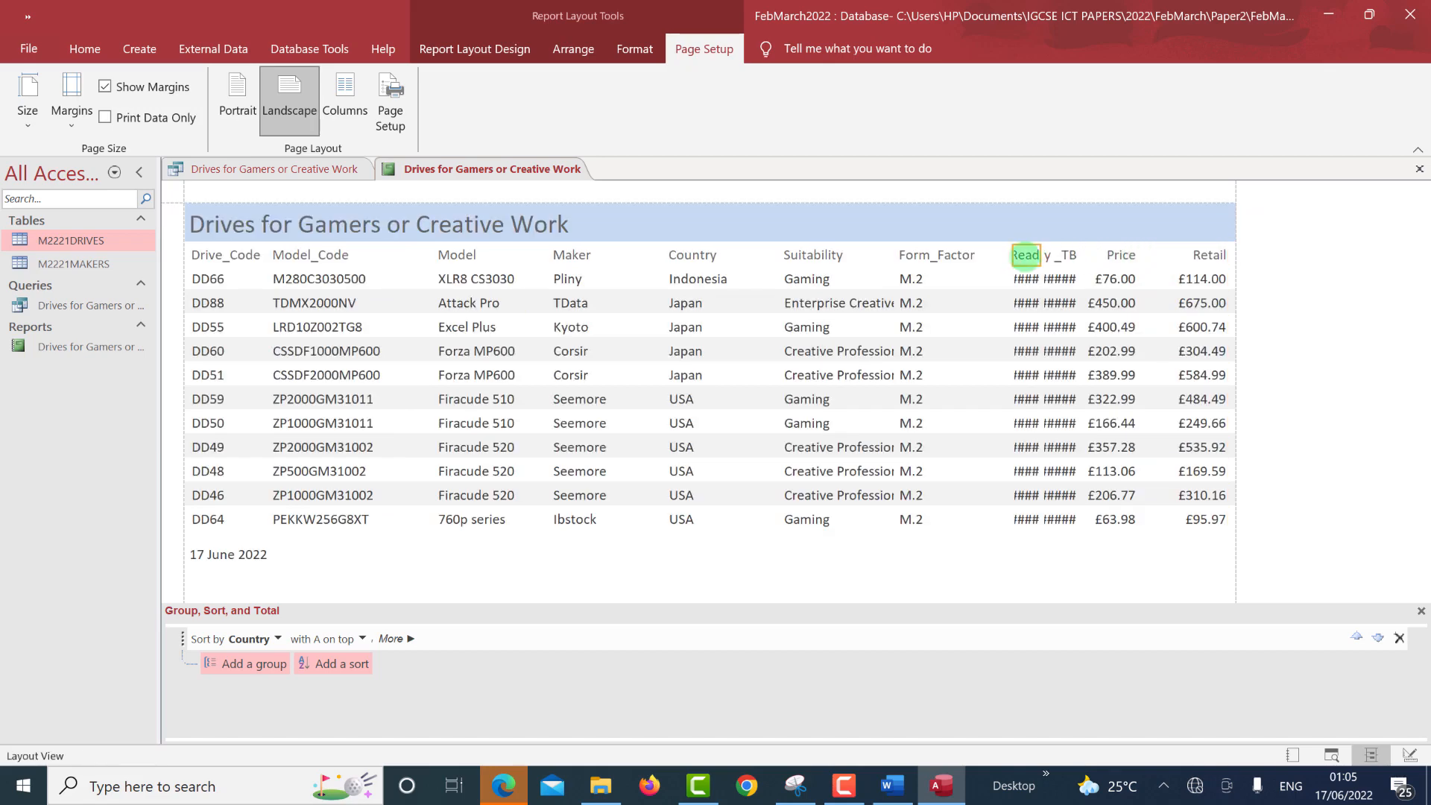
click(1026, 279)
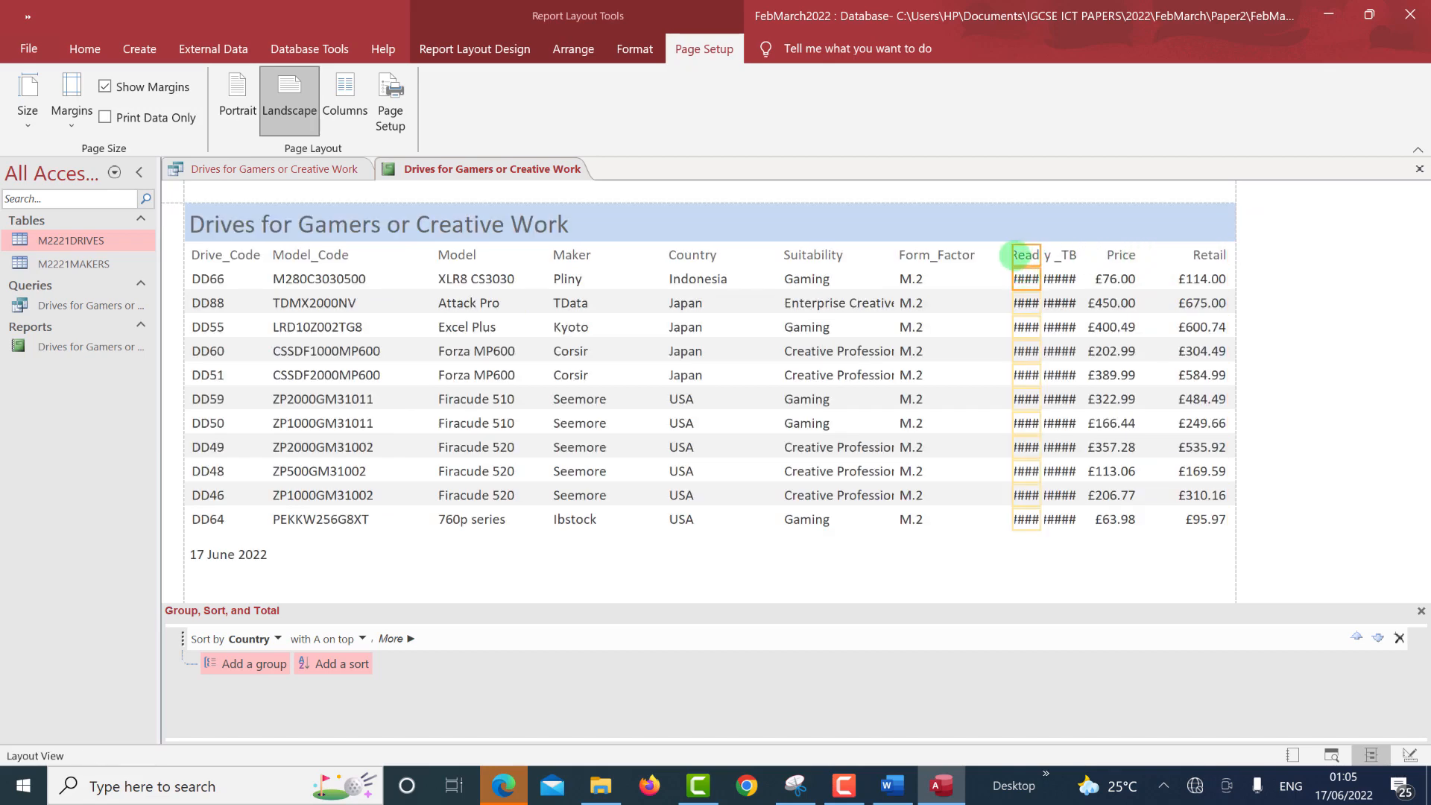
mouse_move(1015, 255)
mouse_down()
mouse_move(973, 253)
mouse_move(1026, 253)
mouse_up()
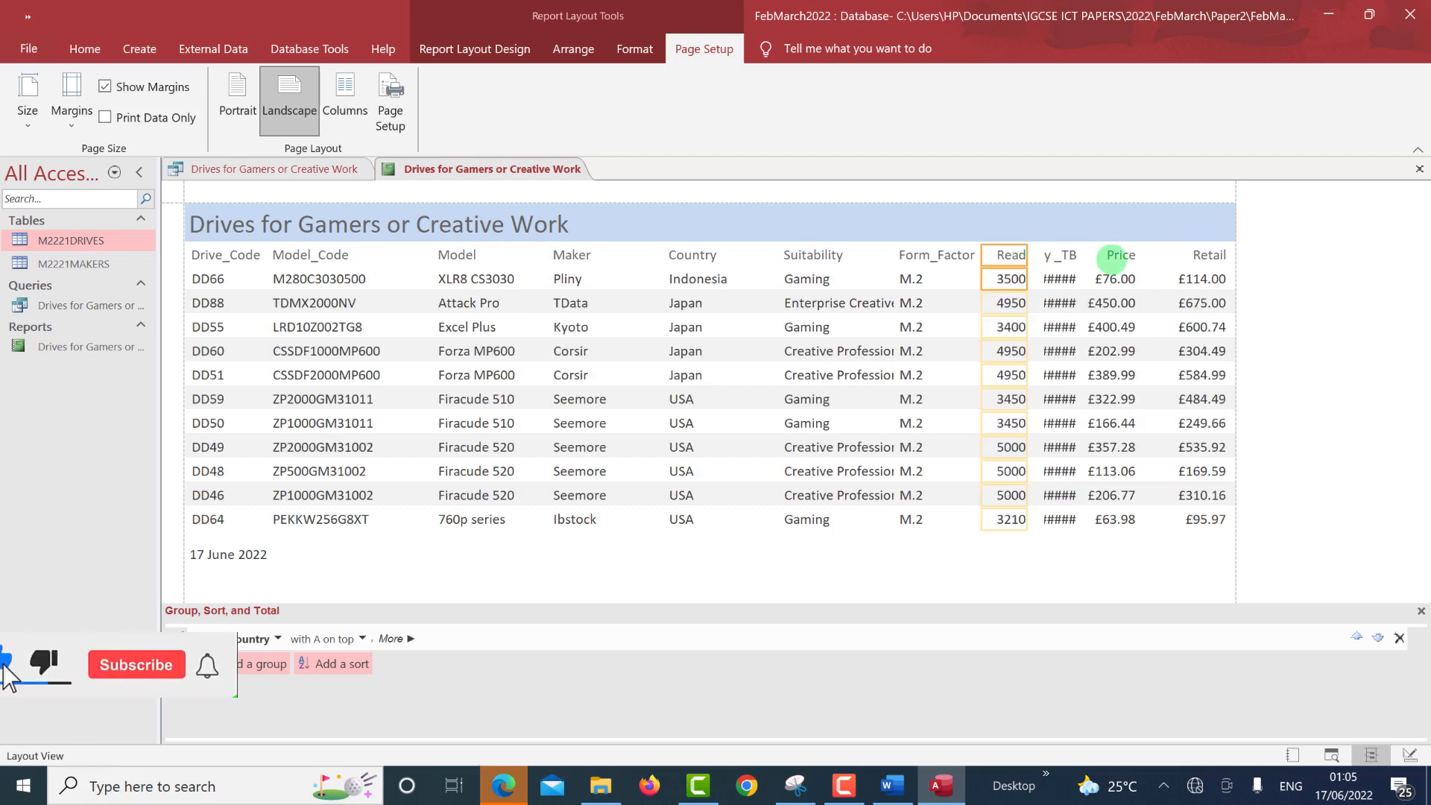
Resize the Price column and widen Capacity_TB so its sizes display.
click(1110, 276)
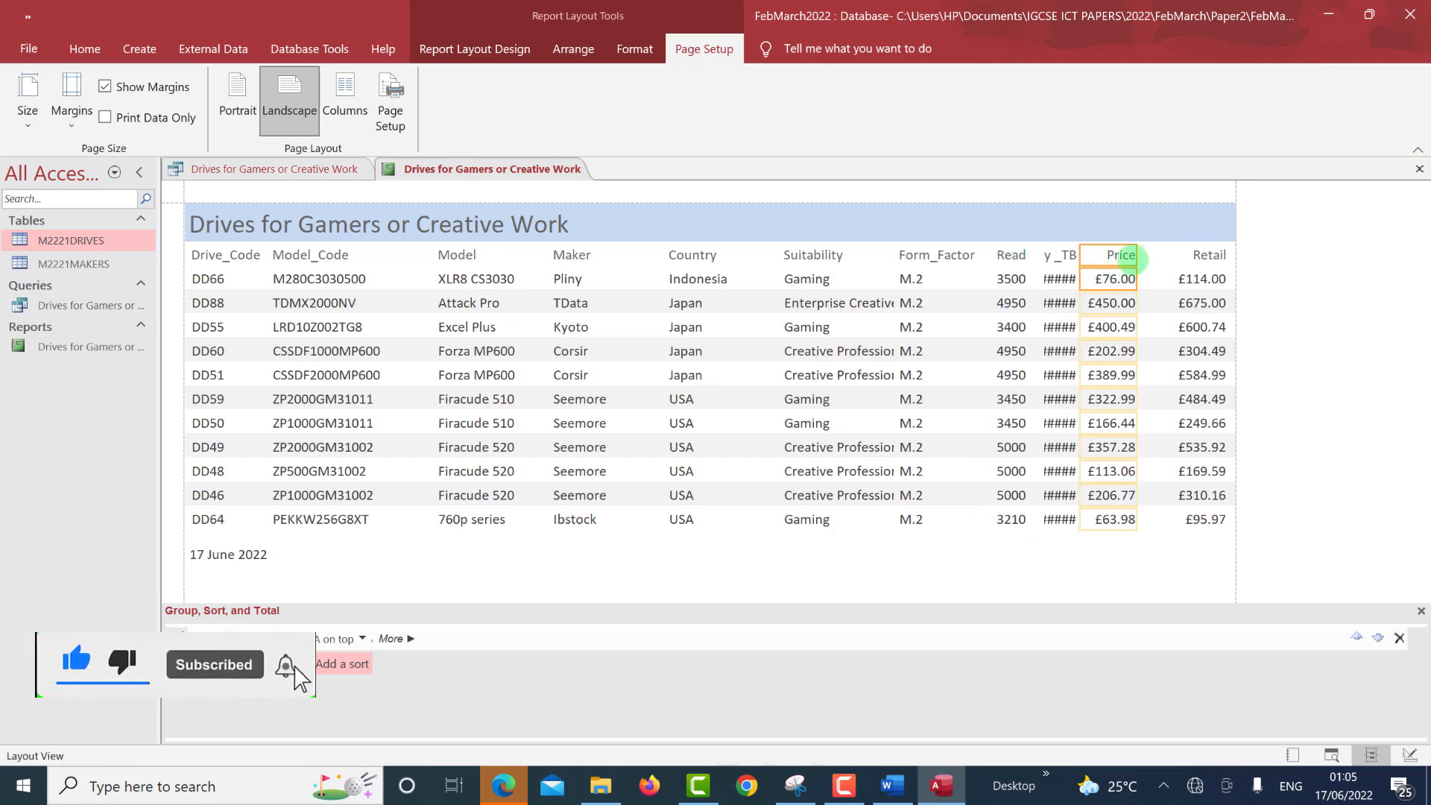
drag(1139, 254, 1175, 258)
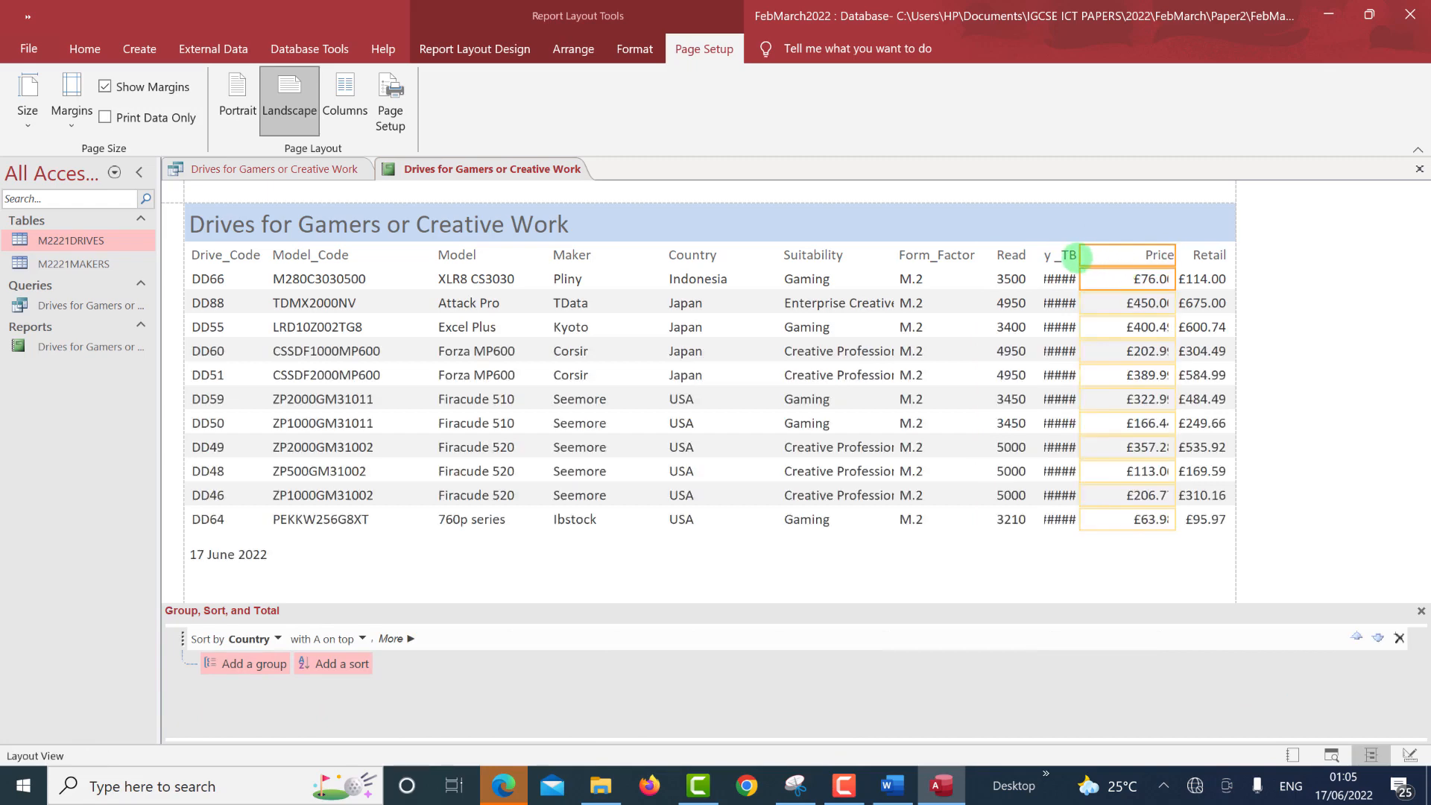
click(1088, 259)
click(1124, 280)
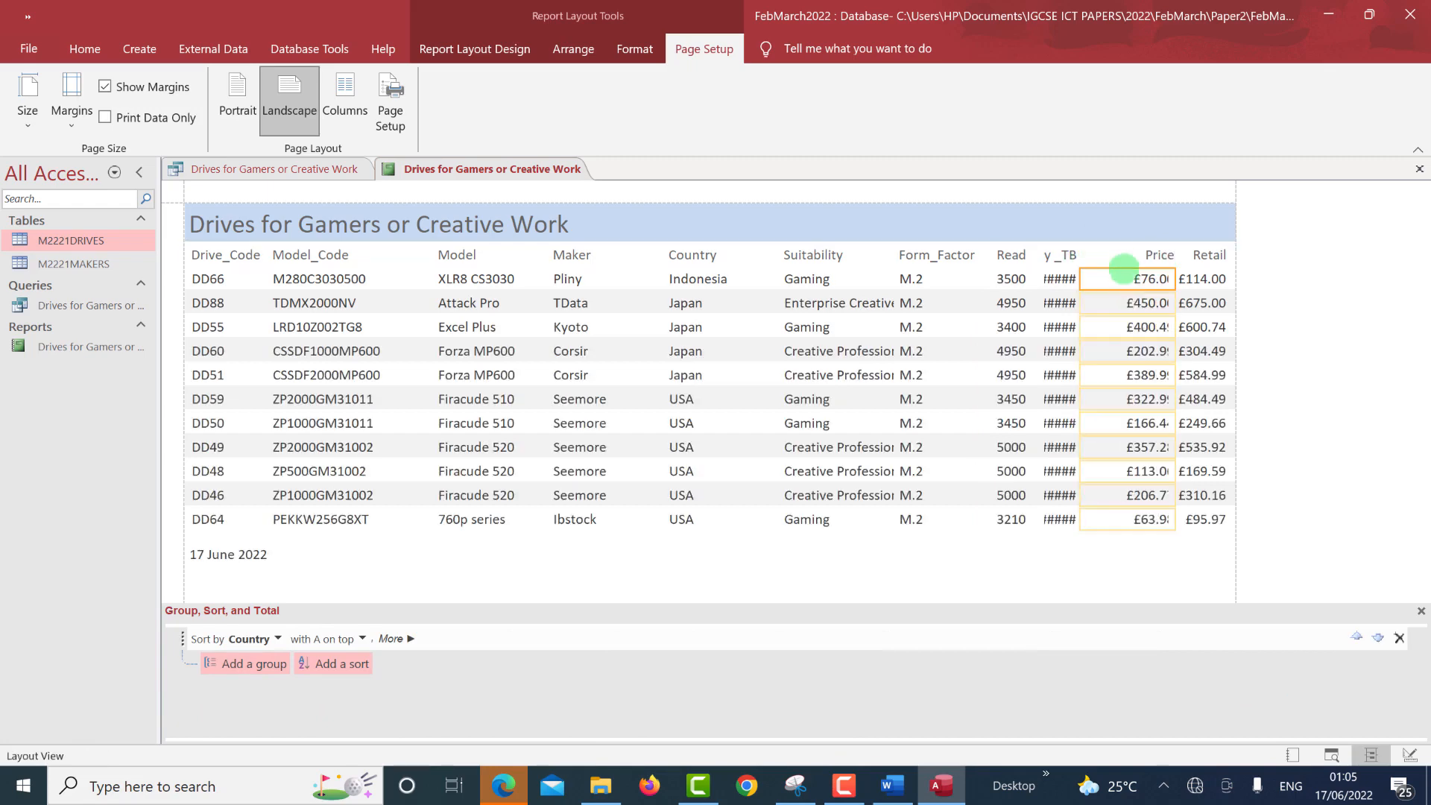
key(Left)
key(Left)
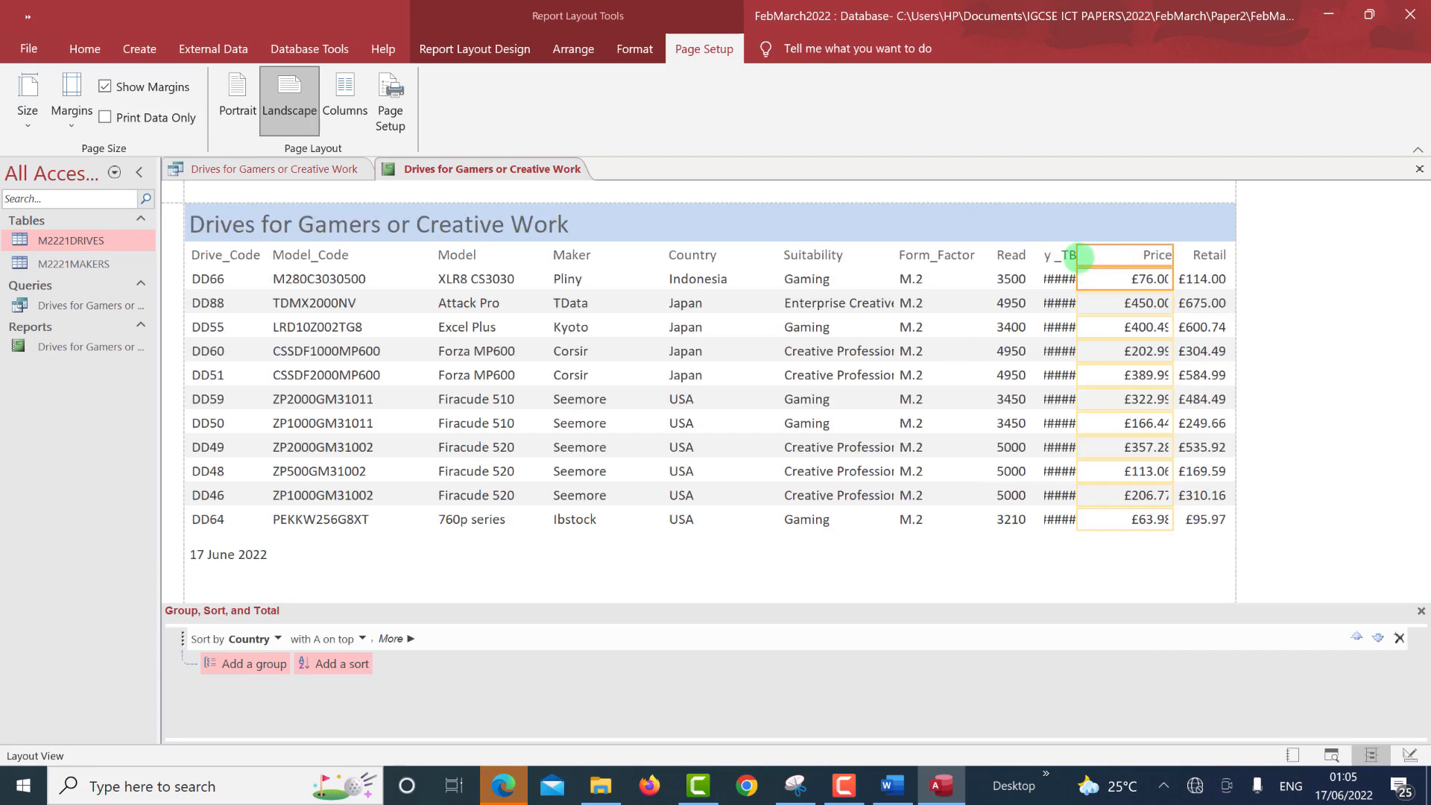
drag(1078, 255, 1119, 256)
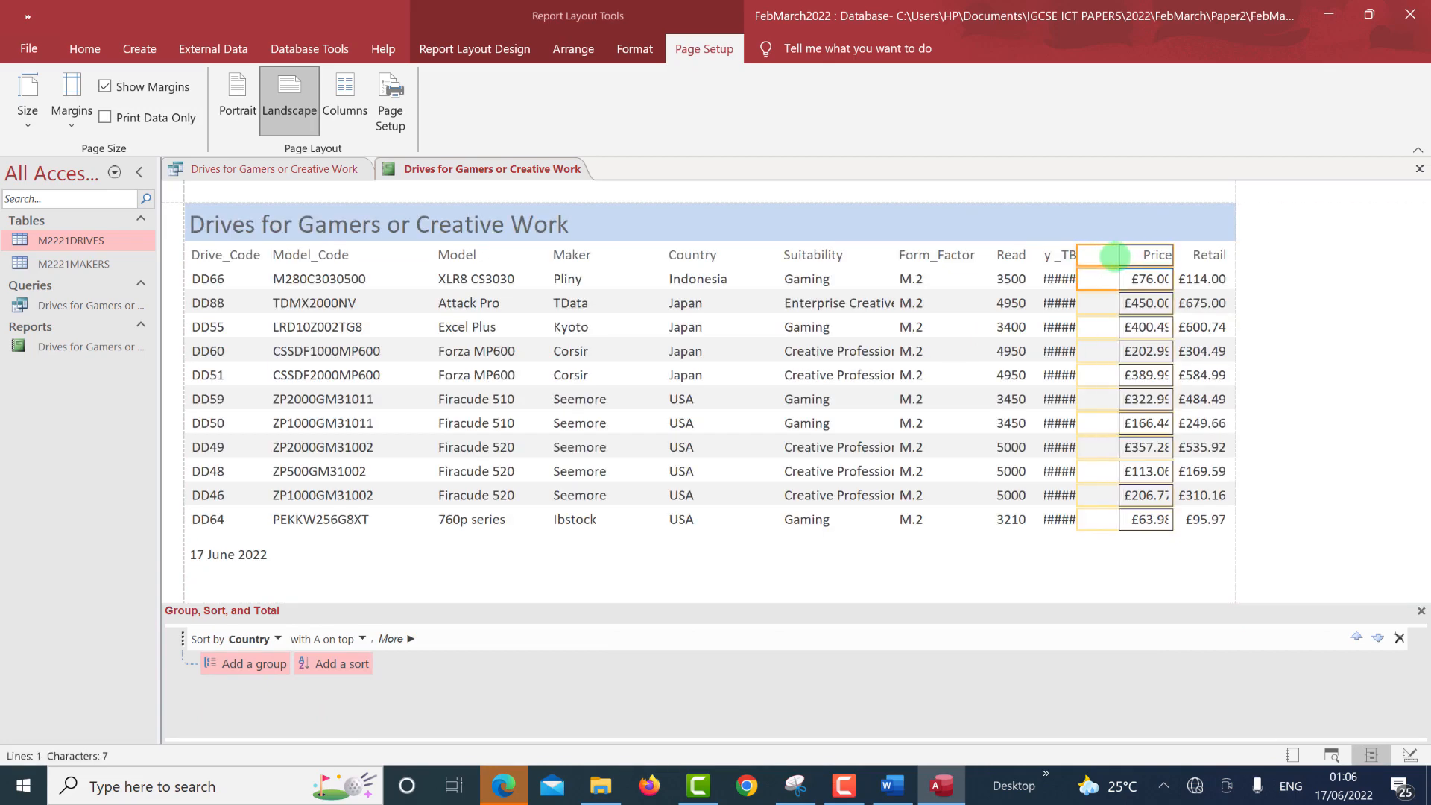
click(1066, 256)
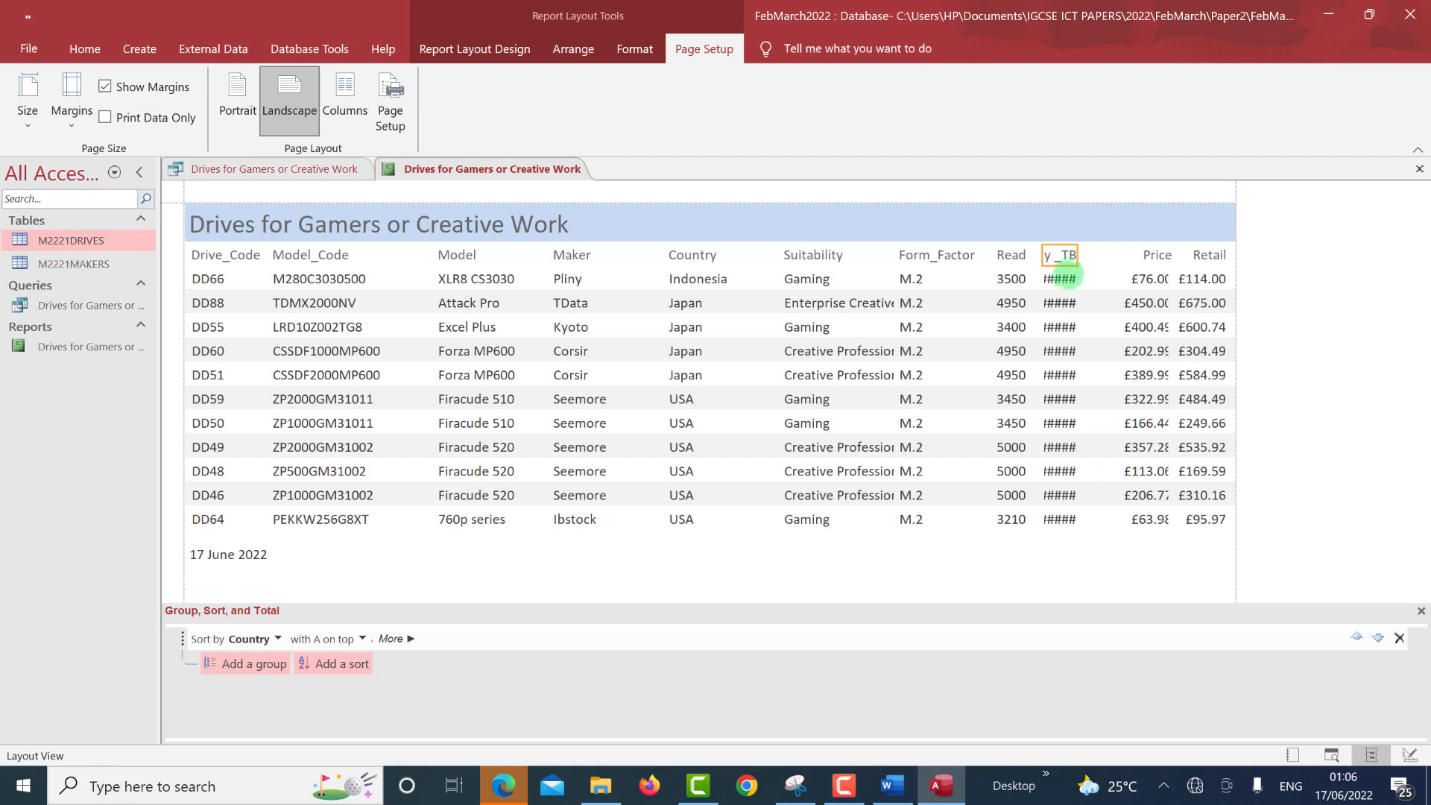
shift+click(1068, 278)
drag(1080, 256, 1036, 258)
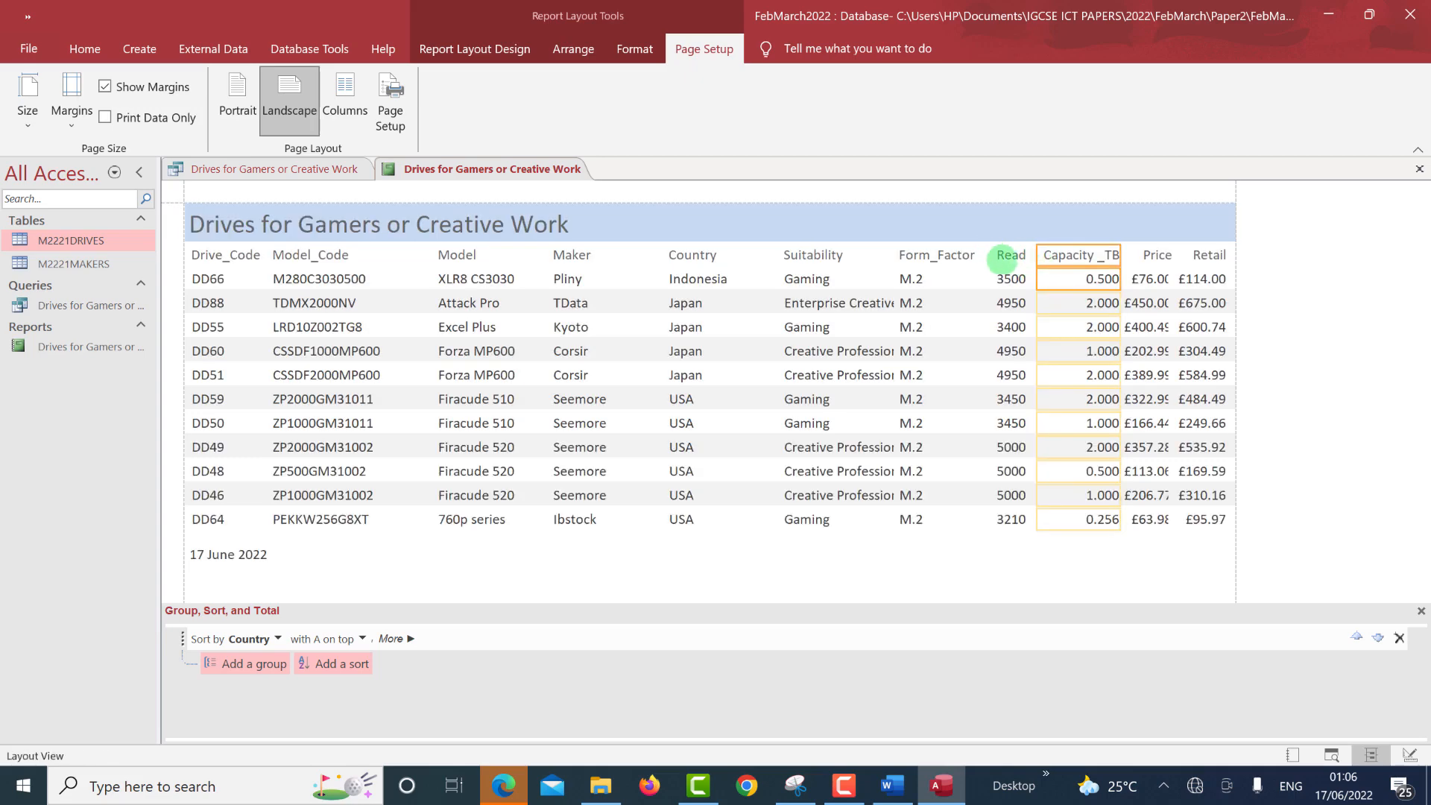
ctrl+click(996, 281)
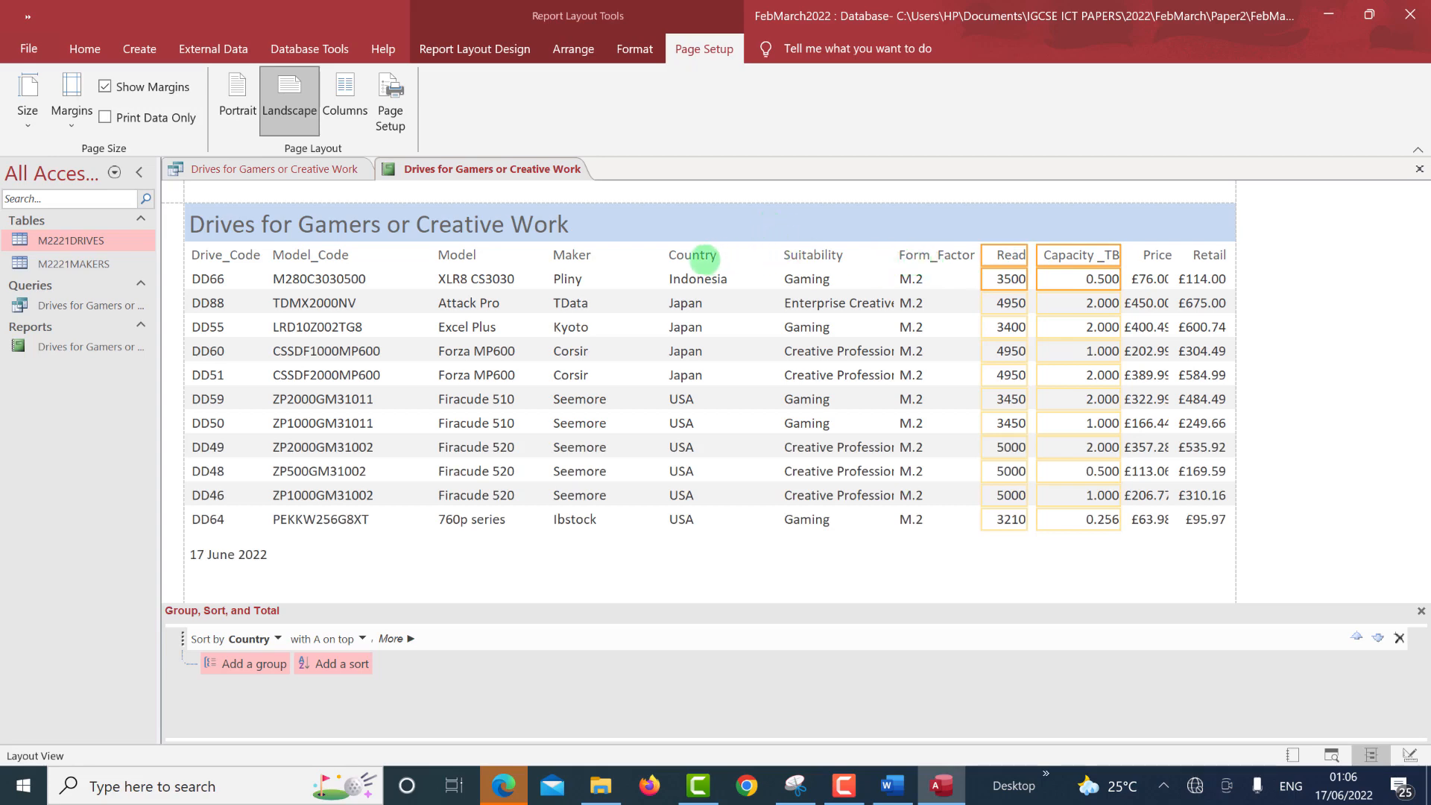
Narrow the Country column and resize Suitability so its full text shows.
click(705, 259)
ctrl+click(698, 279)
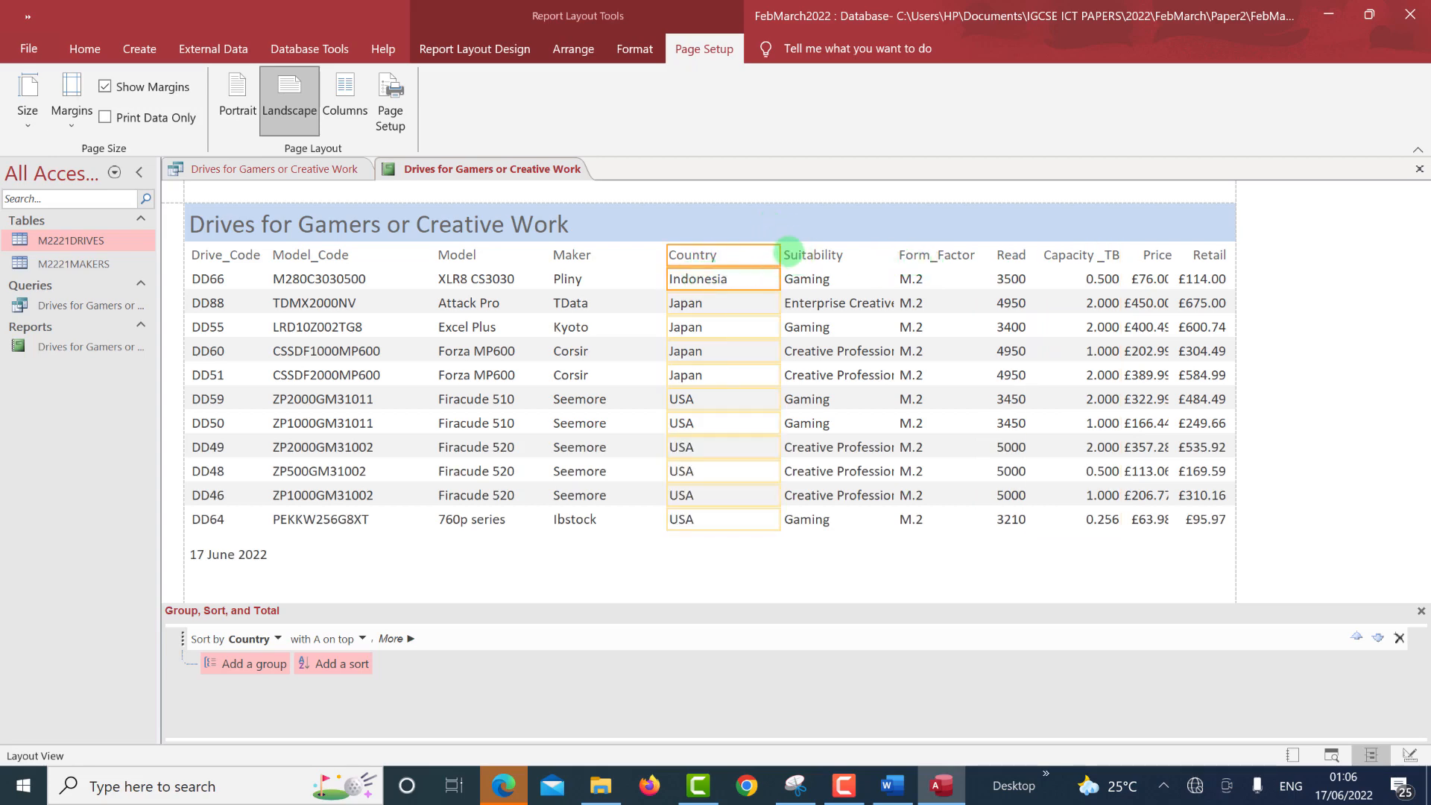
drag(777, 255, 737, 260)
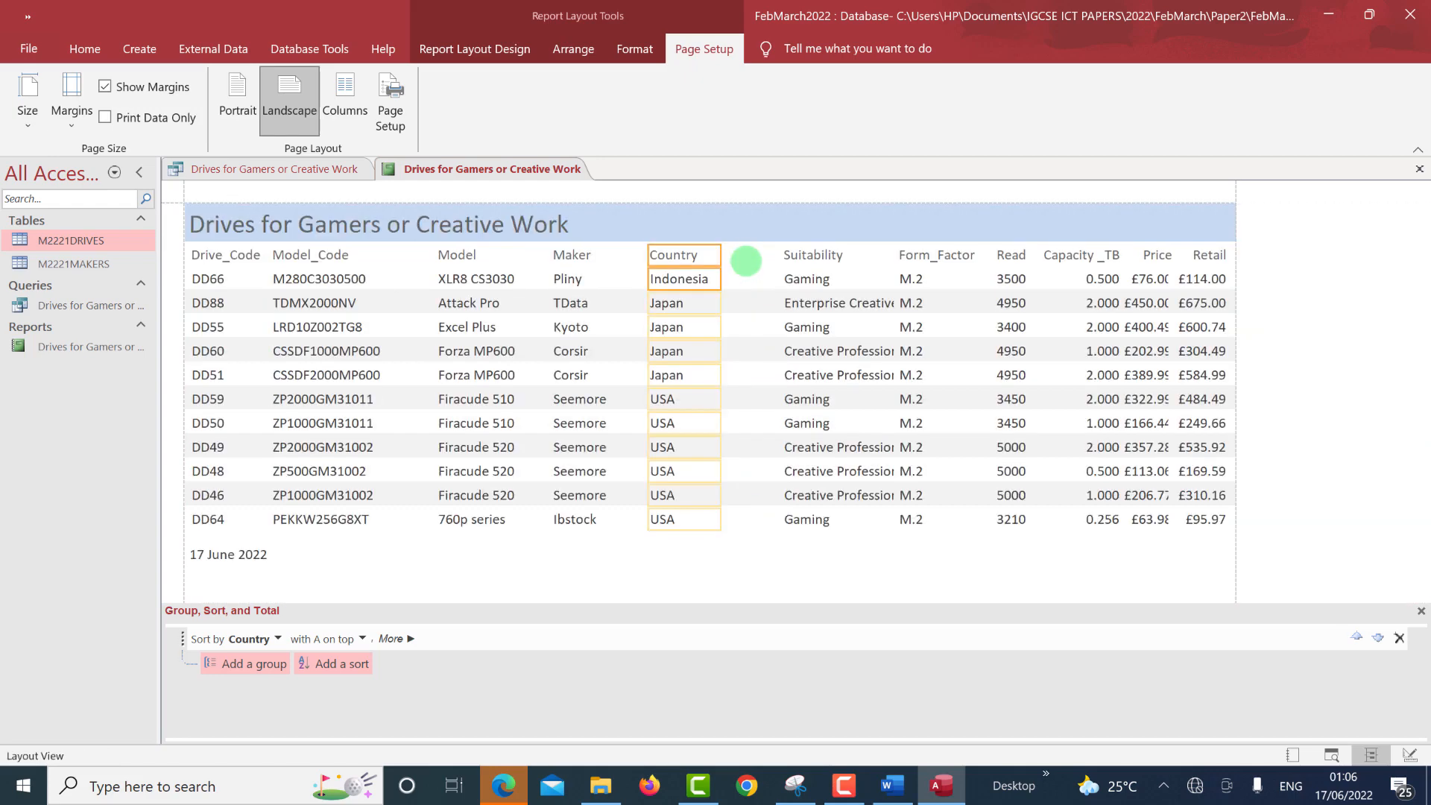
click(811, 255)
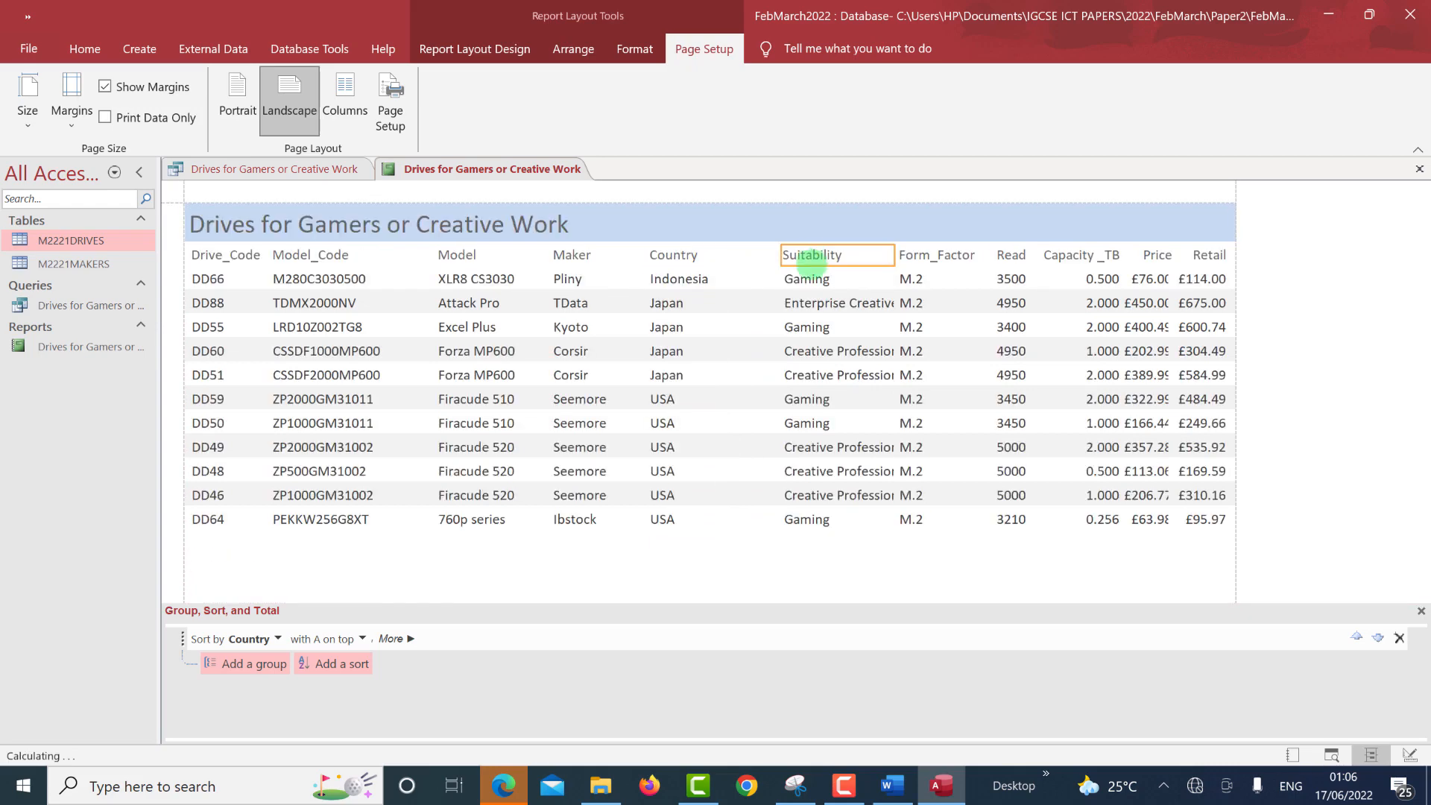
shift+click(802, 278)
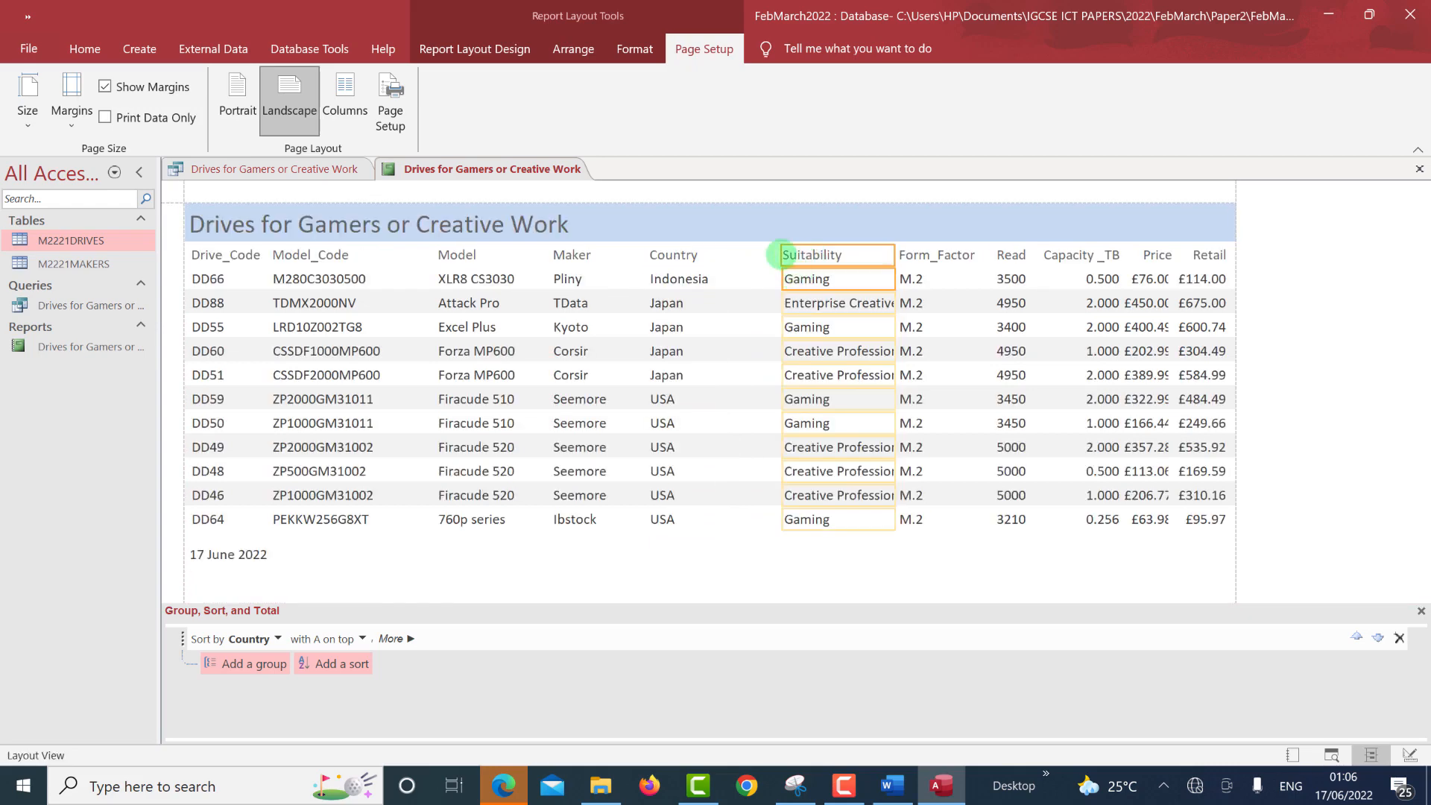
drag(781, 255, 727, 258)
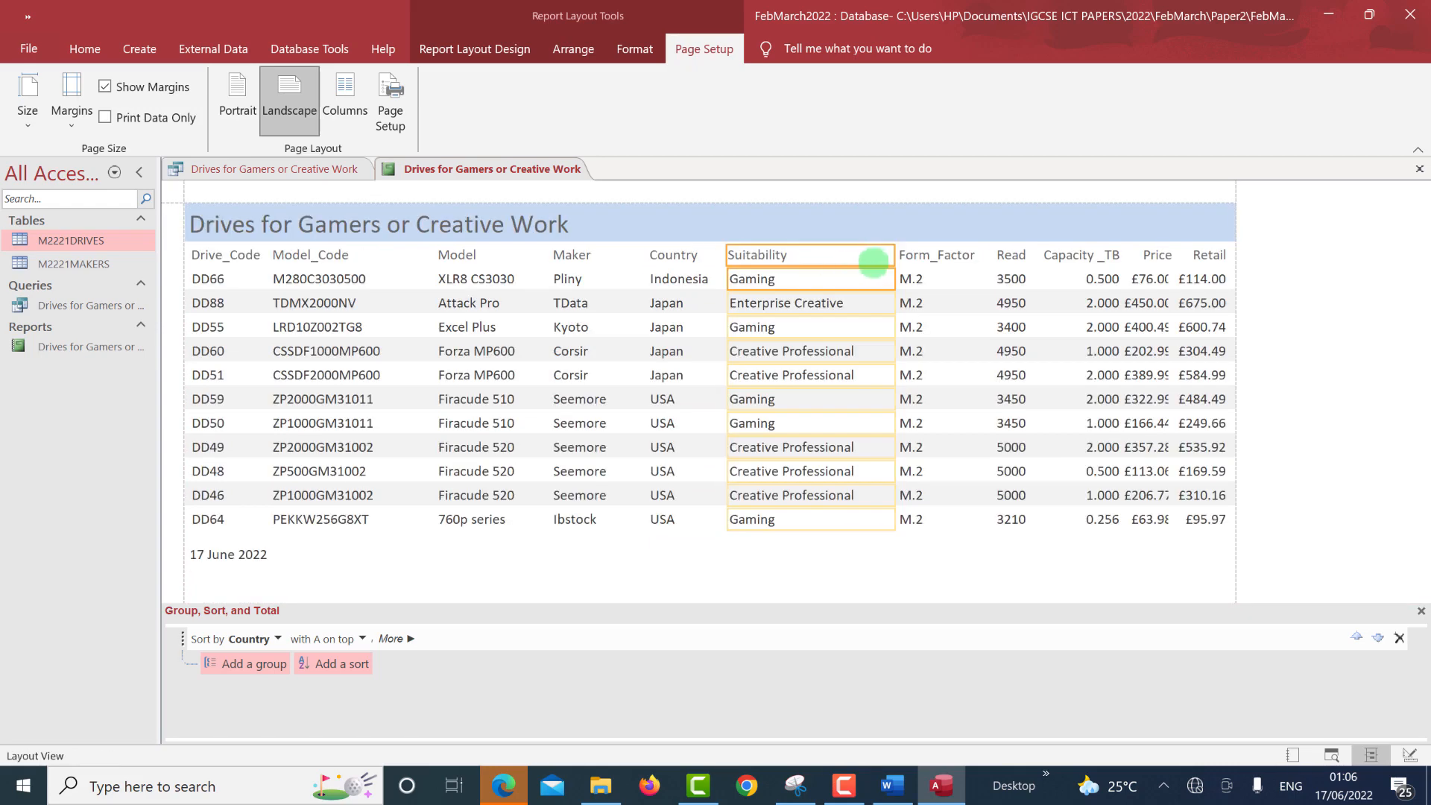
drag(884, 254, 862, 254)
Narrow the Form_Factor column and shift the Read column left.
click(911, 254)
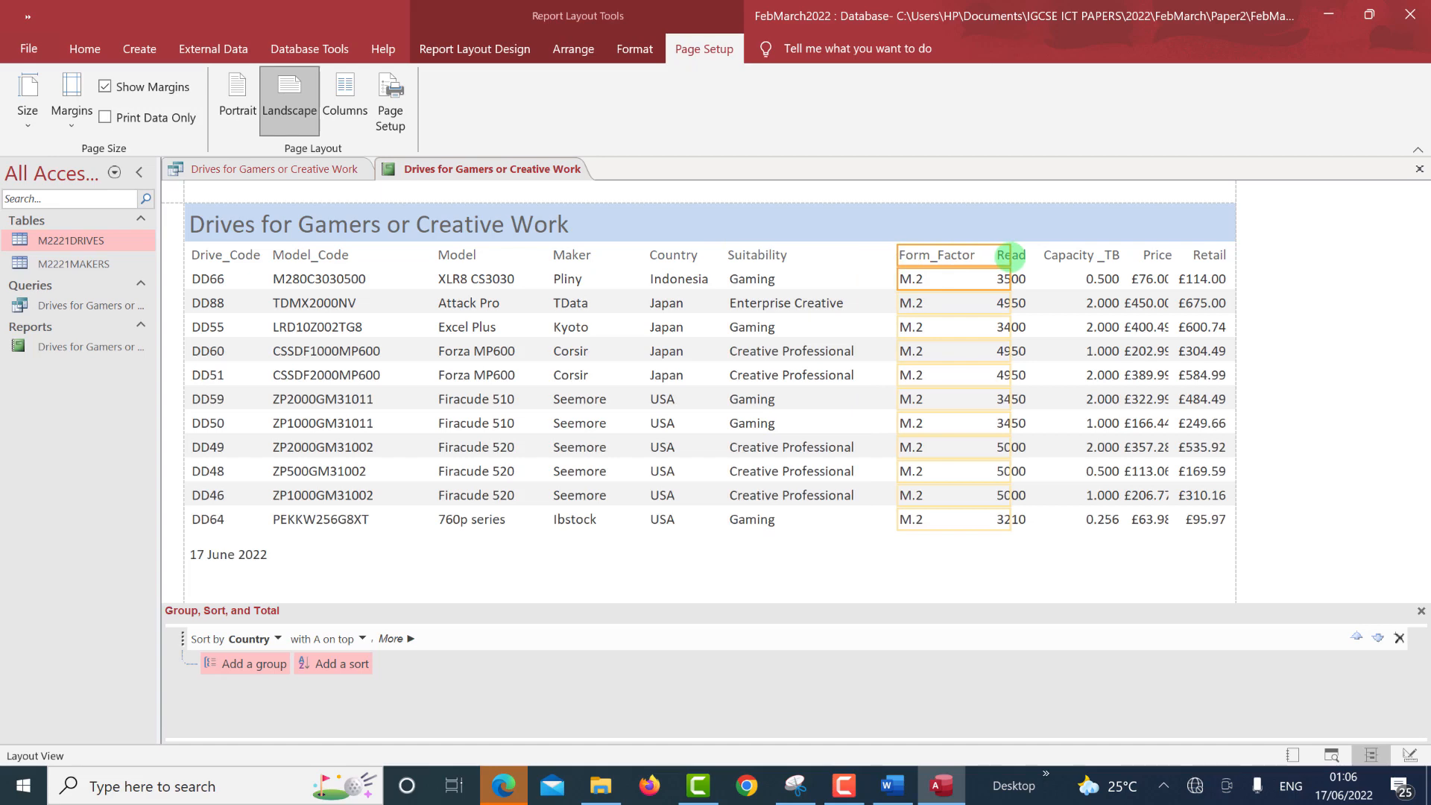
drag(1010, 257, 981, 272)
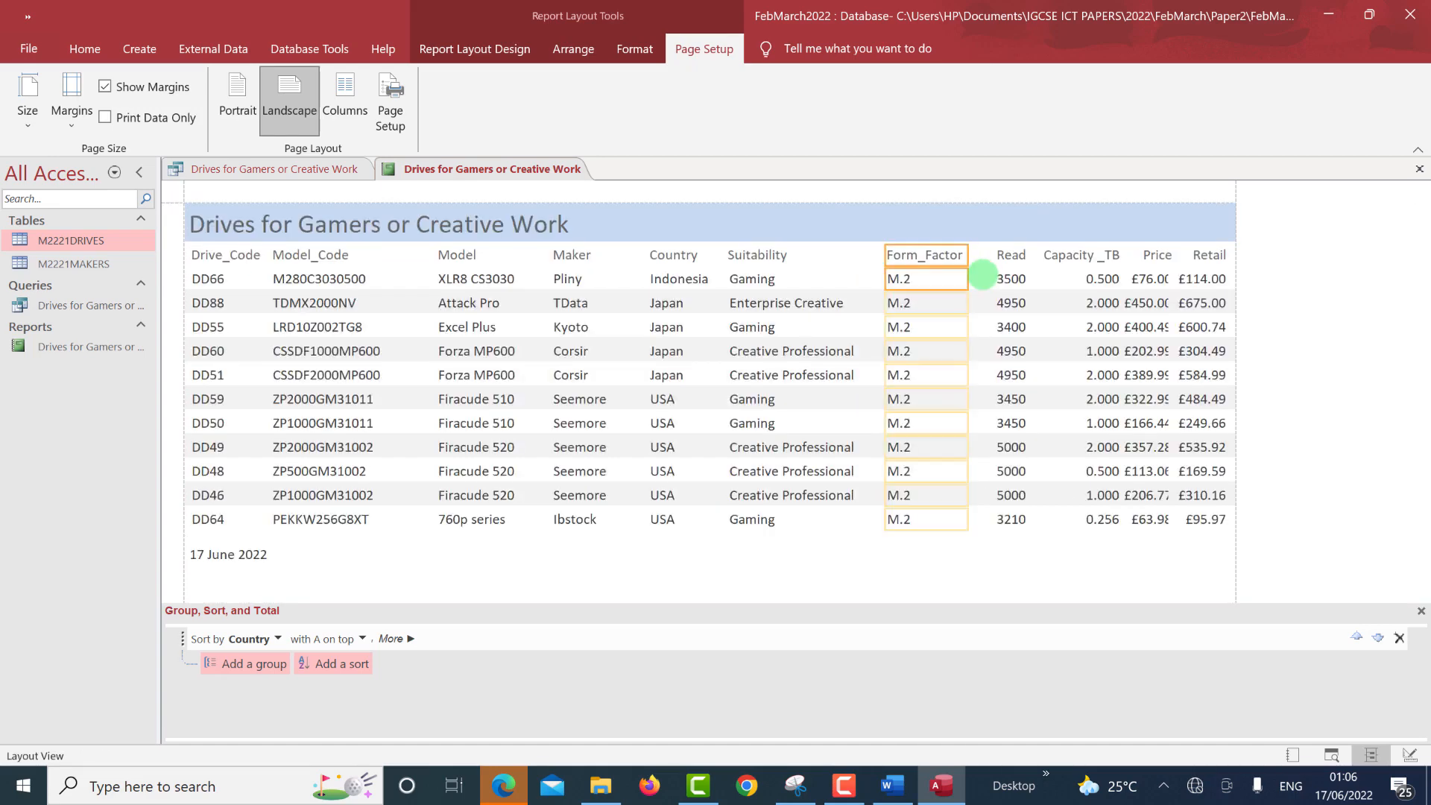
click(1006, 277)
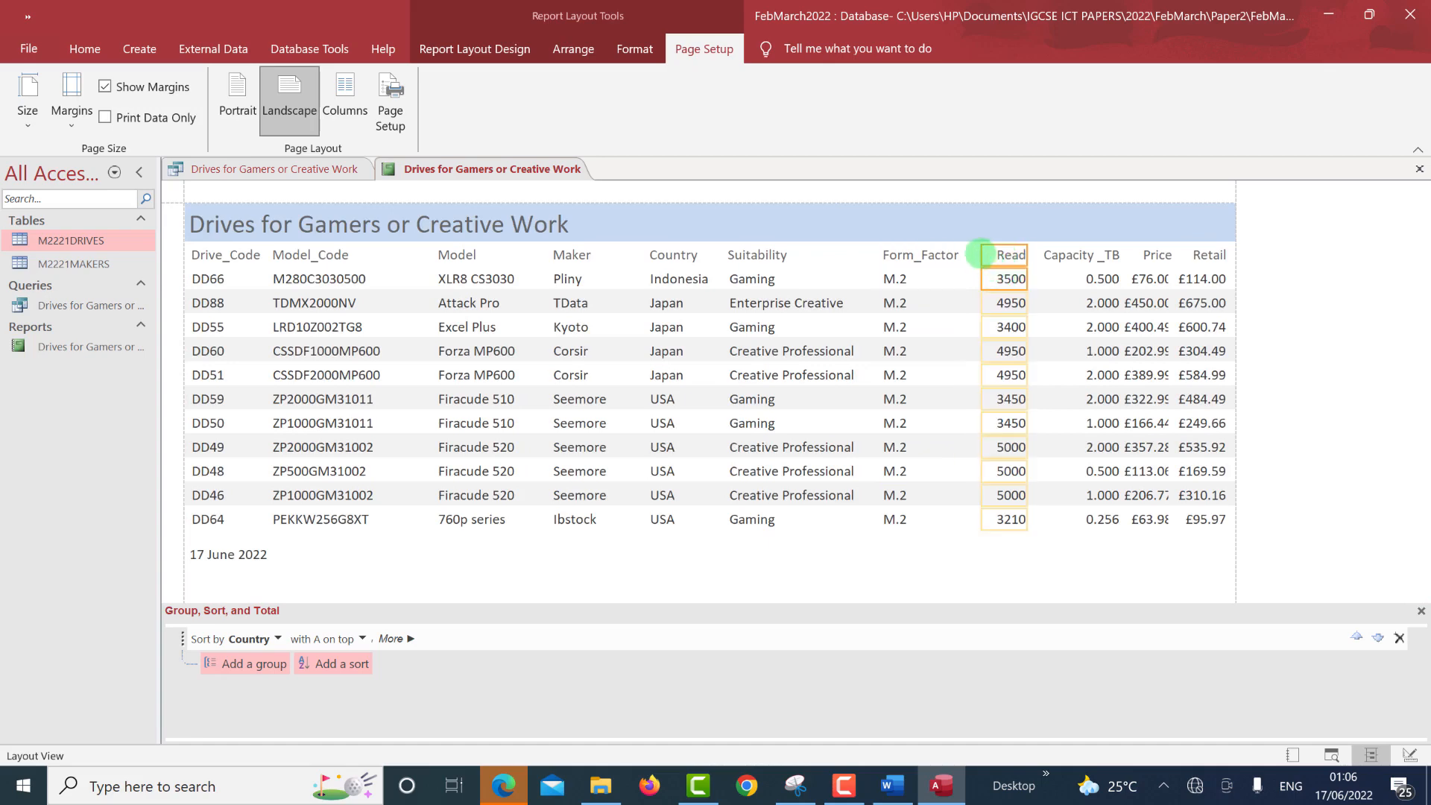
drag(996, 255, 981, 255)
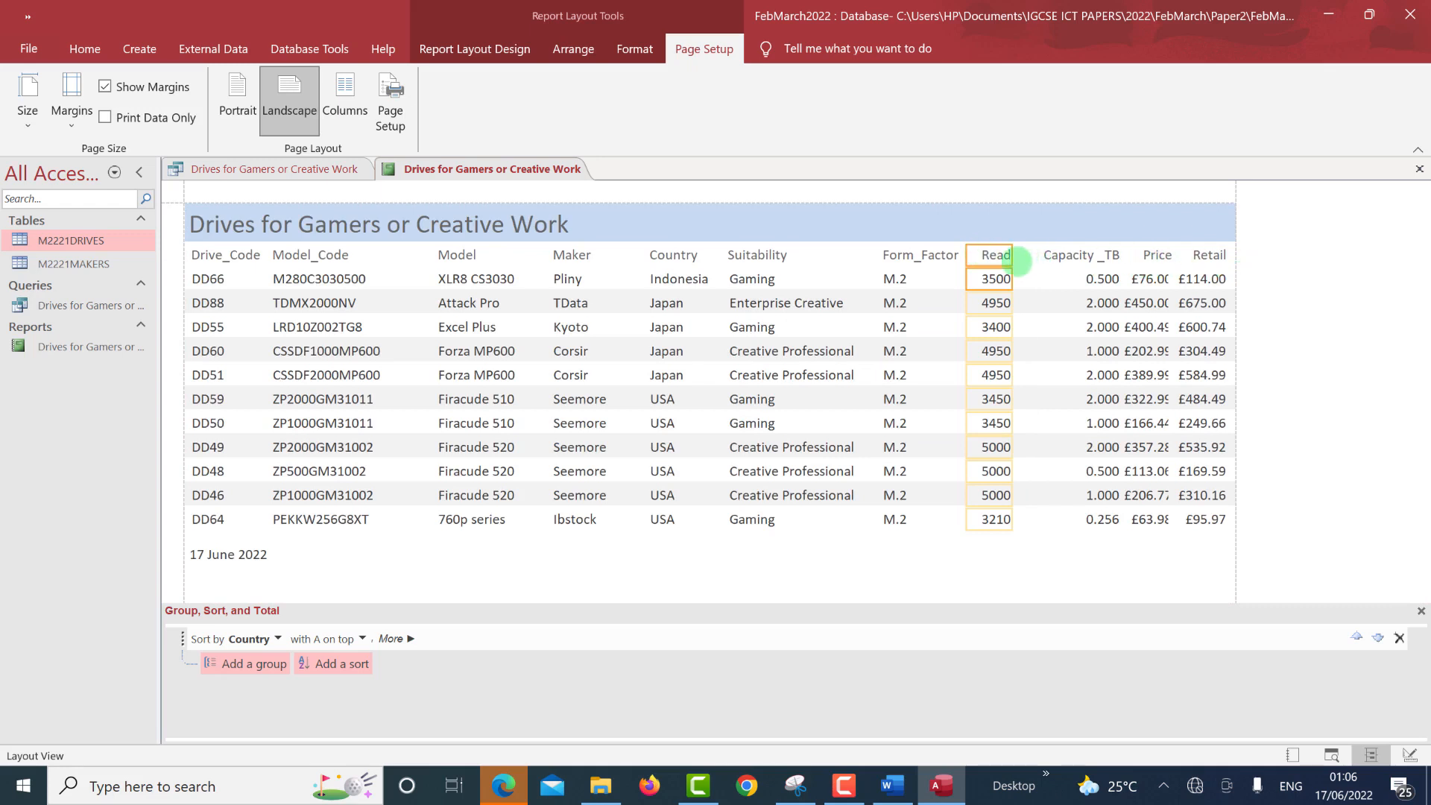
click(1055, 260)
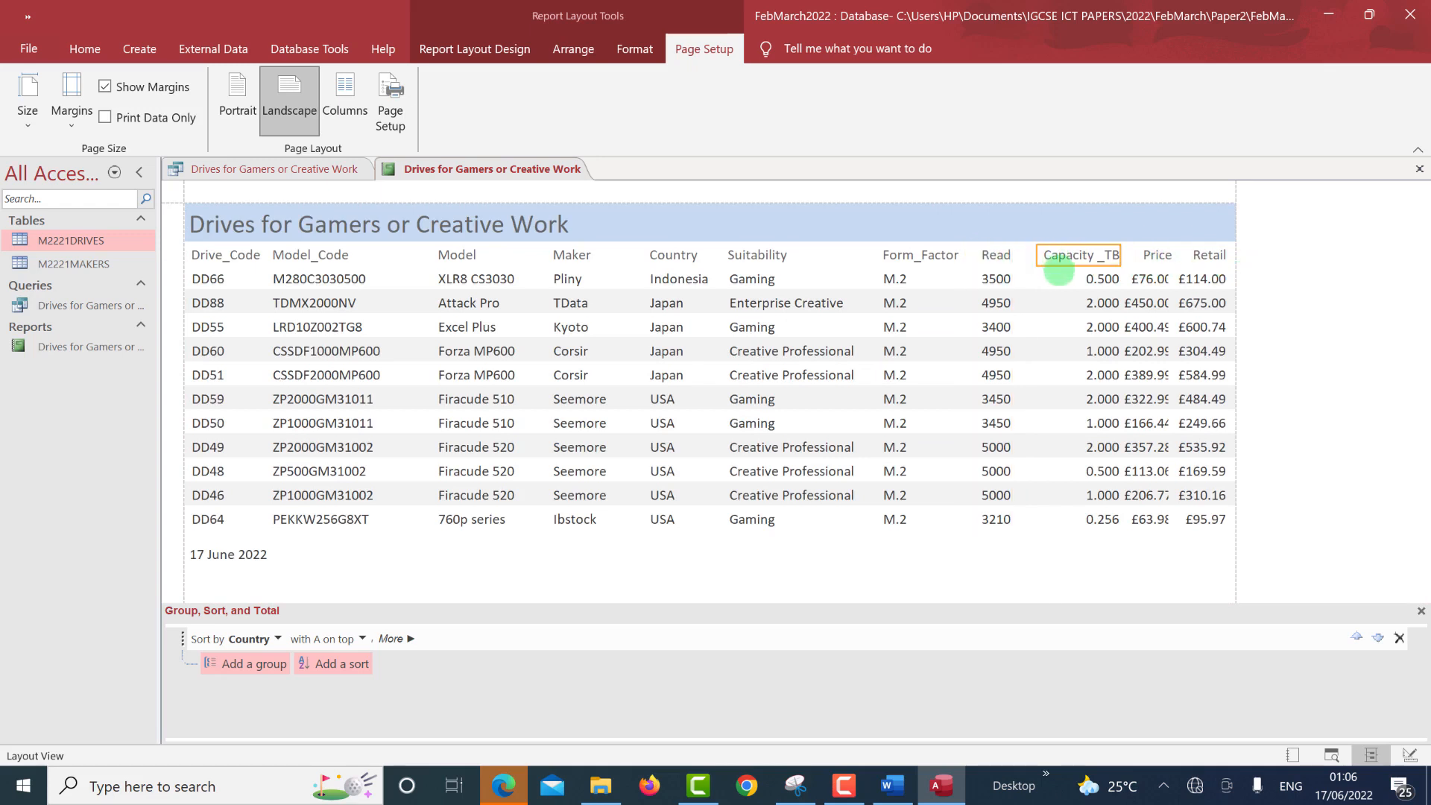
Shift the Capacity_TB column slightly left and widen the Price column leftward.
shift+click(1059, 278)
key(Left)
key(Left)
key(Left)
key(Left)
key(Left)
key(Left)
key(Left)
key(Left)
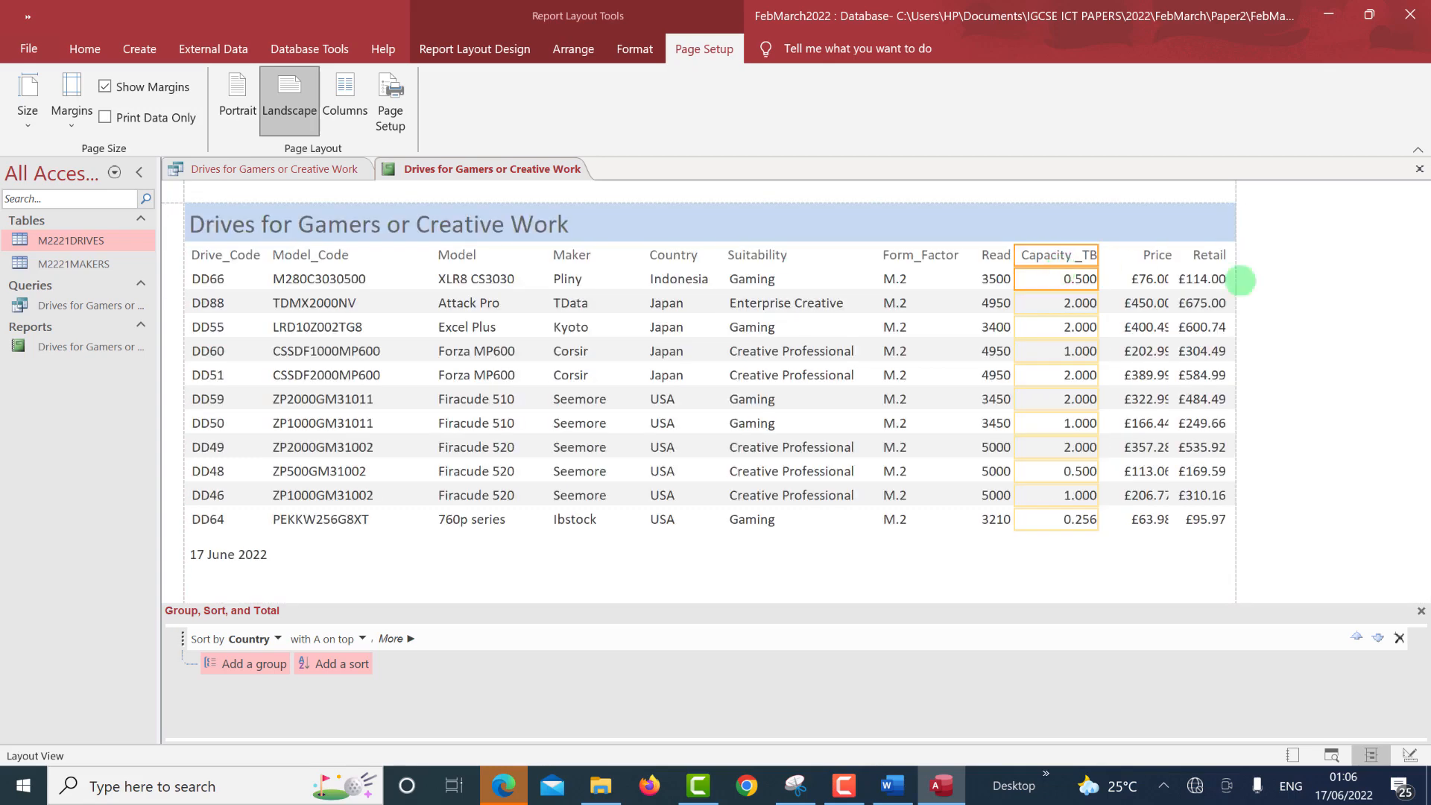
click(1144, 254)
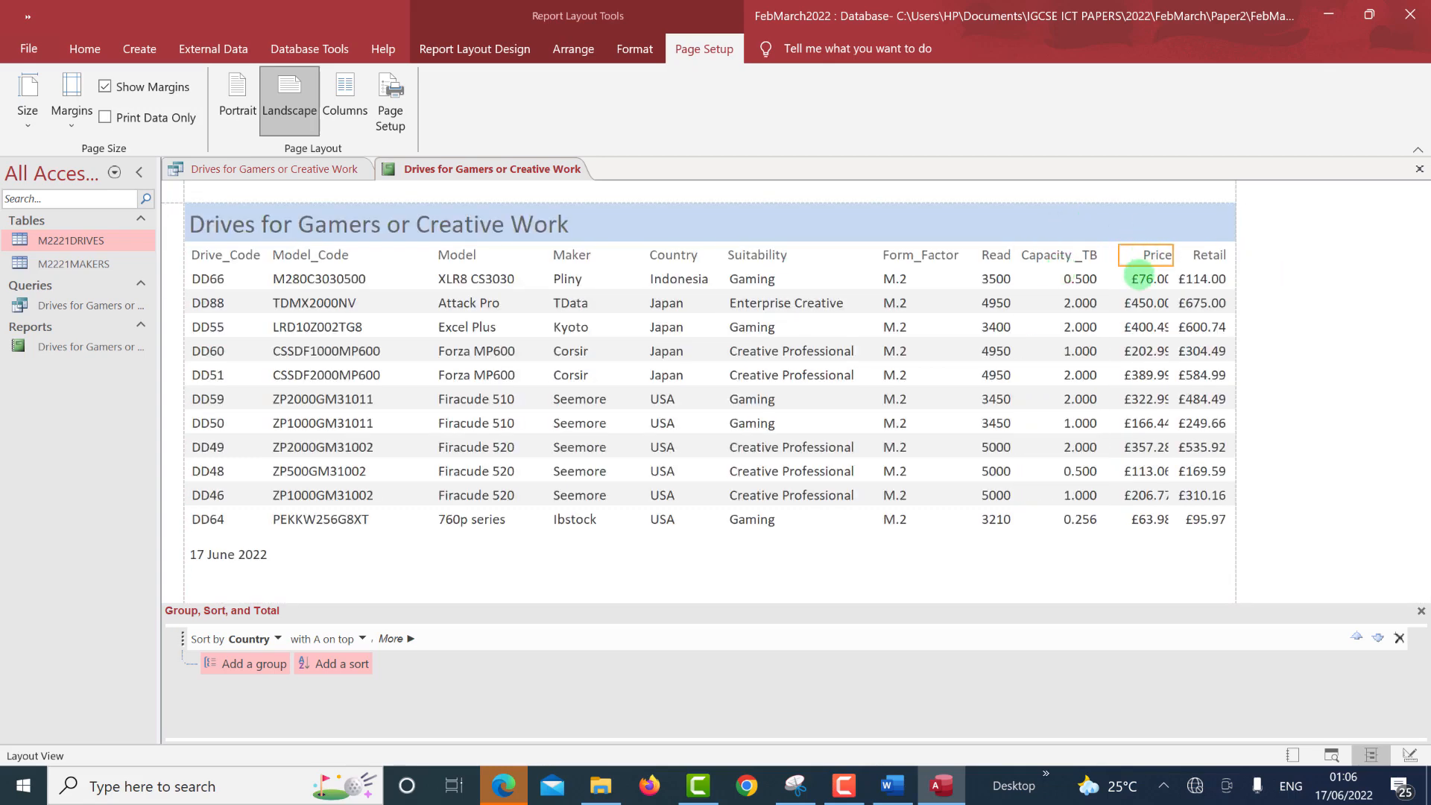
shift+click(1139, 278)
drag(1121, 256, 1106, 253)
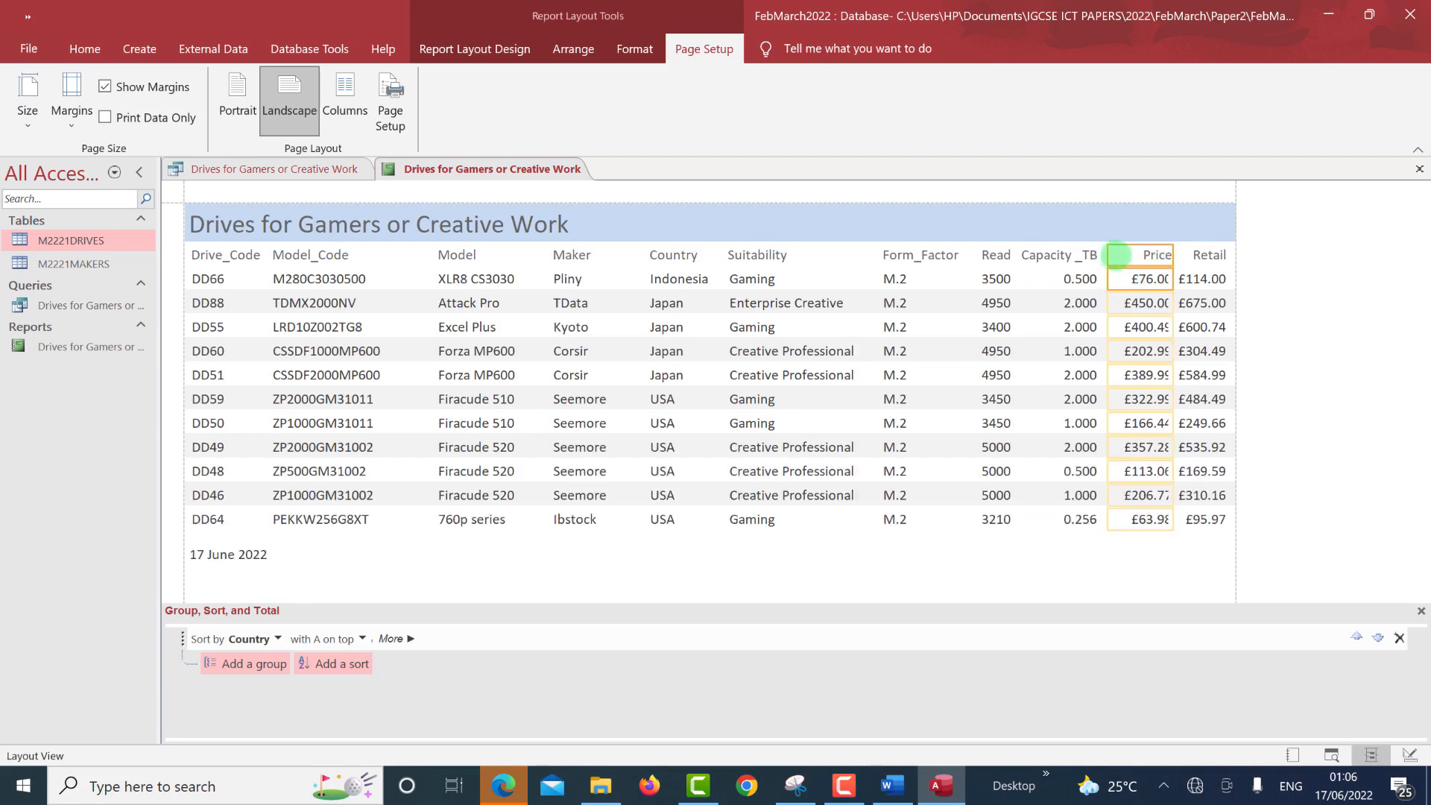
drag(1112, 256, 1108, 256)
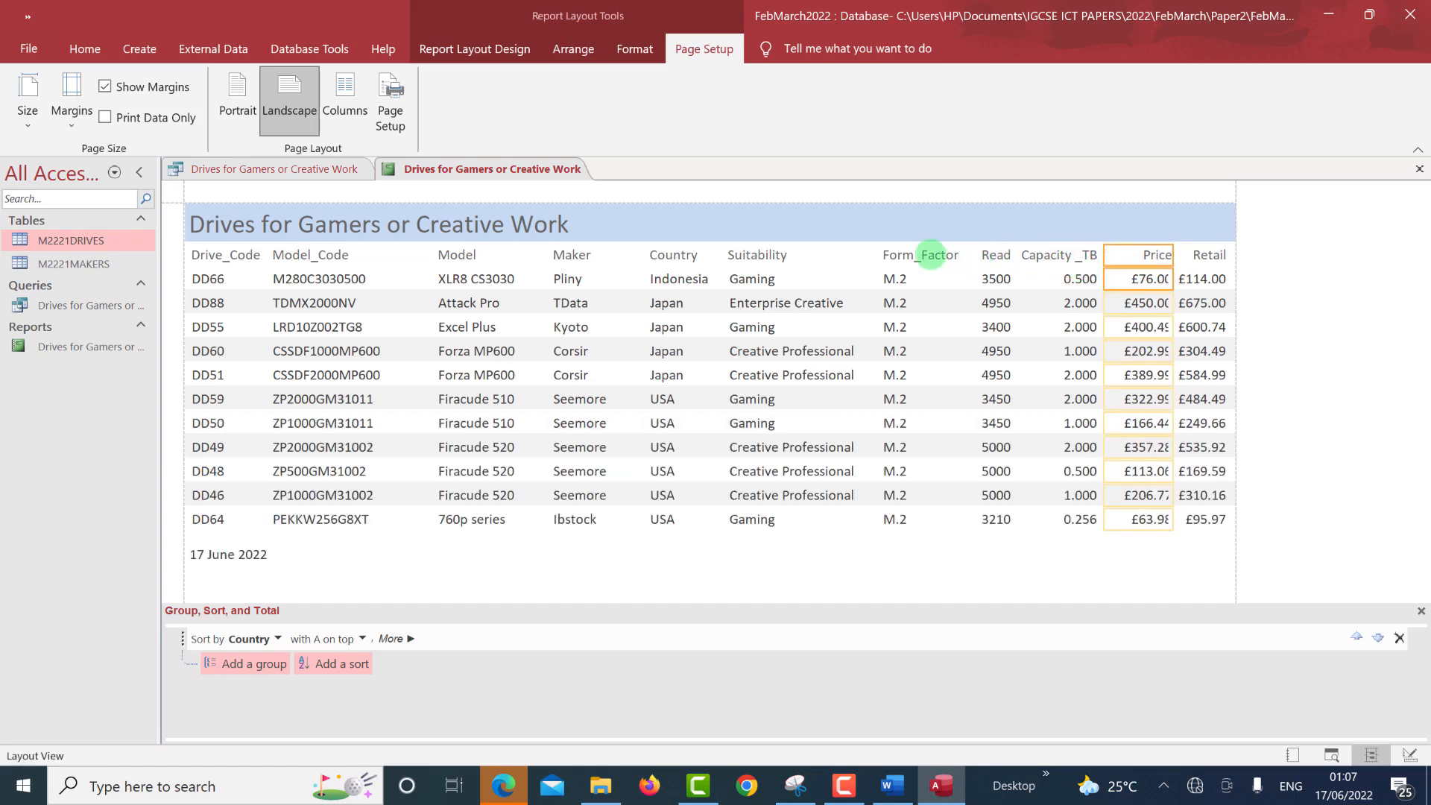
Move Form_Factor and Price left, then position the Read column right beside Form_Factor.
ctrl+click(928, 276)
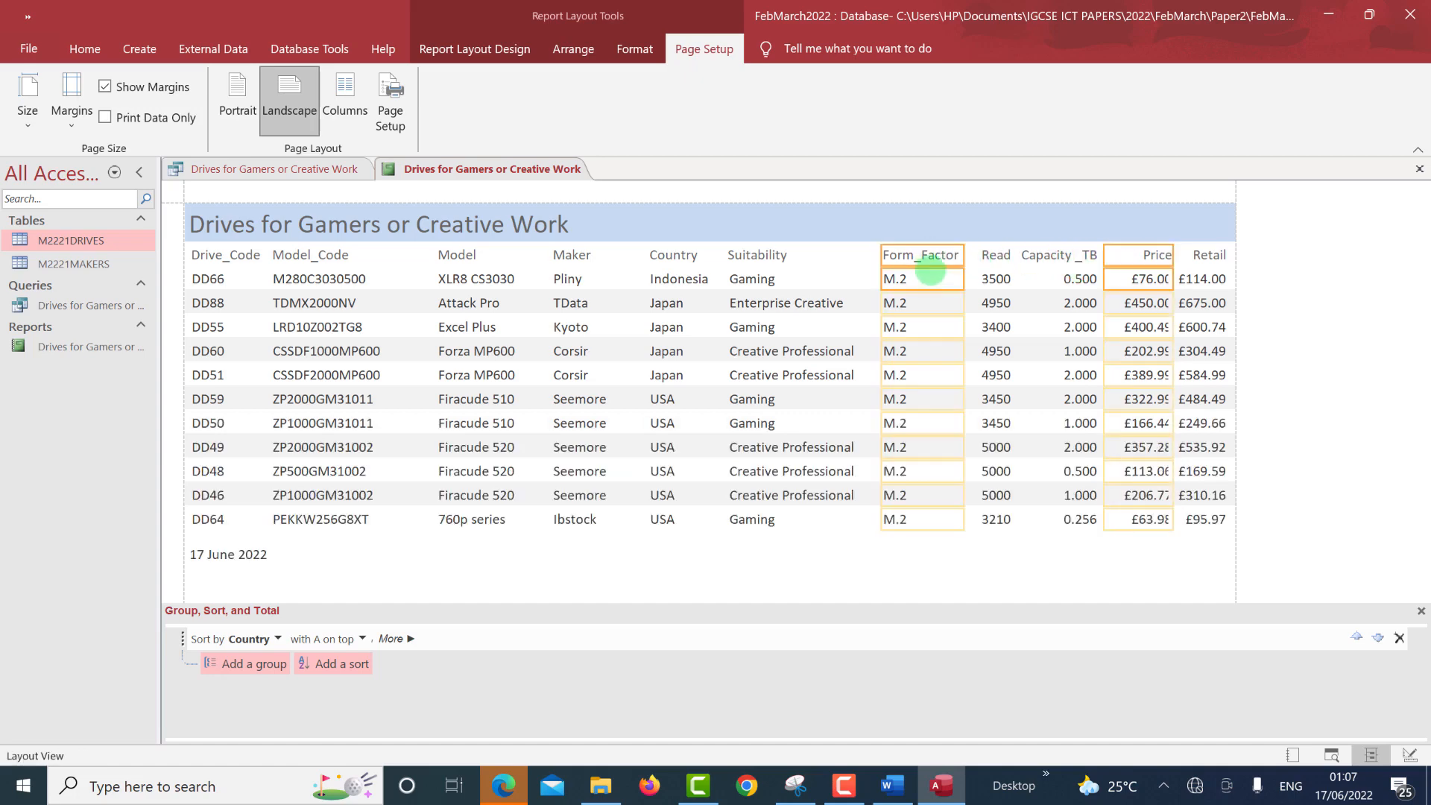
key(Left)
key(Left)
key(Left)
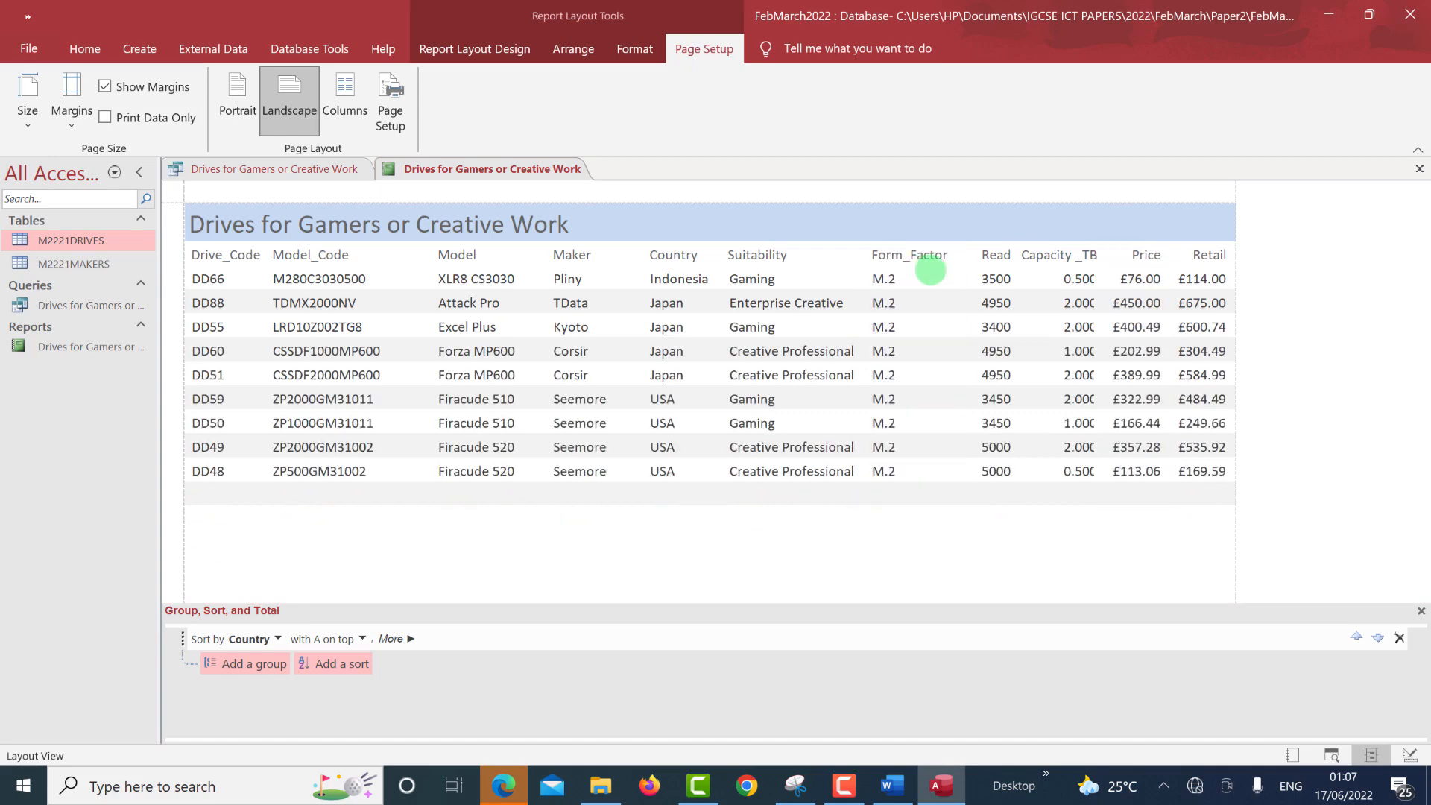
key(Left)
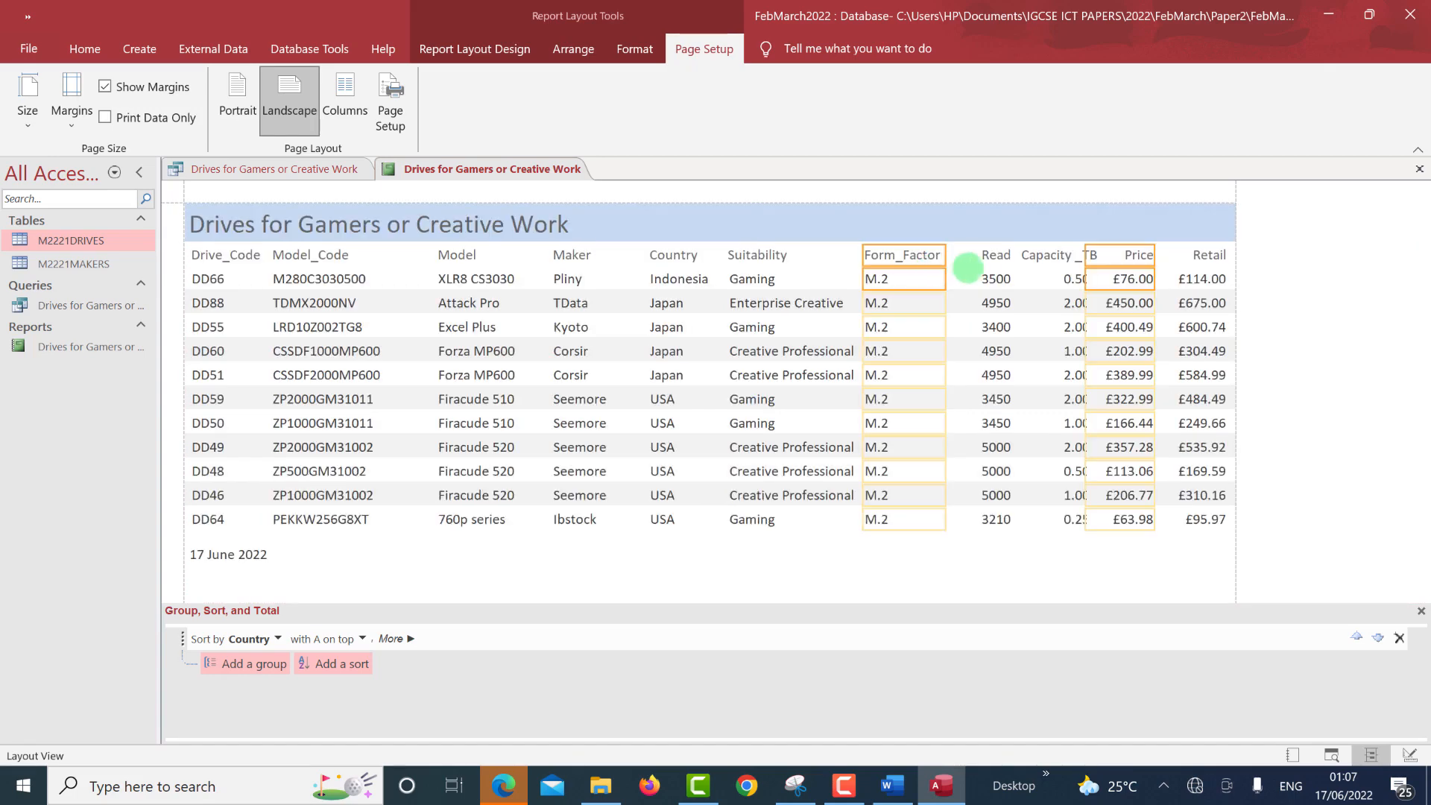
click(984, 258)
ctrl+click(984, 284)
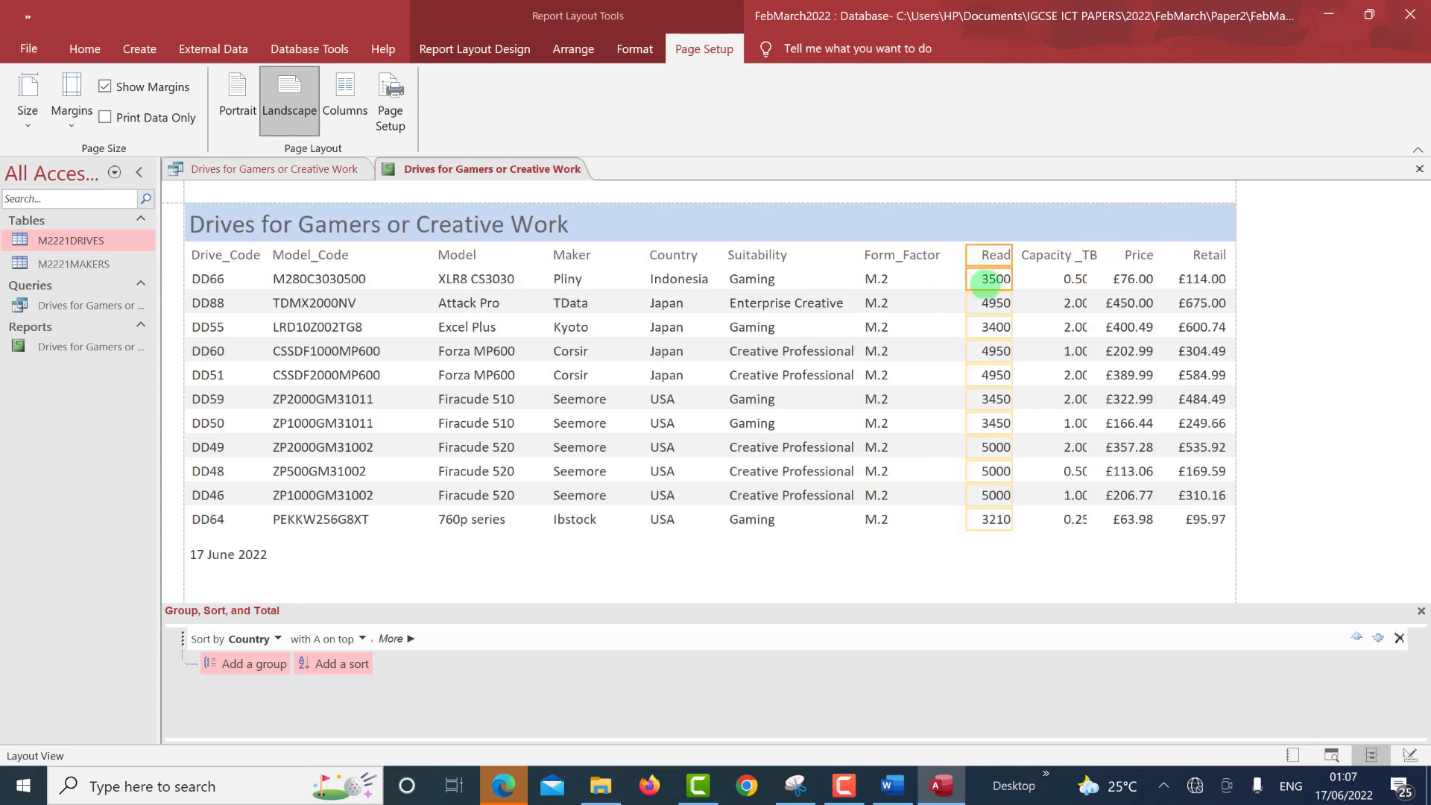
key(Left)
key(Left)
key(Left)
key(Left)
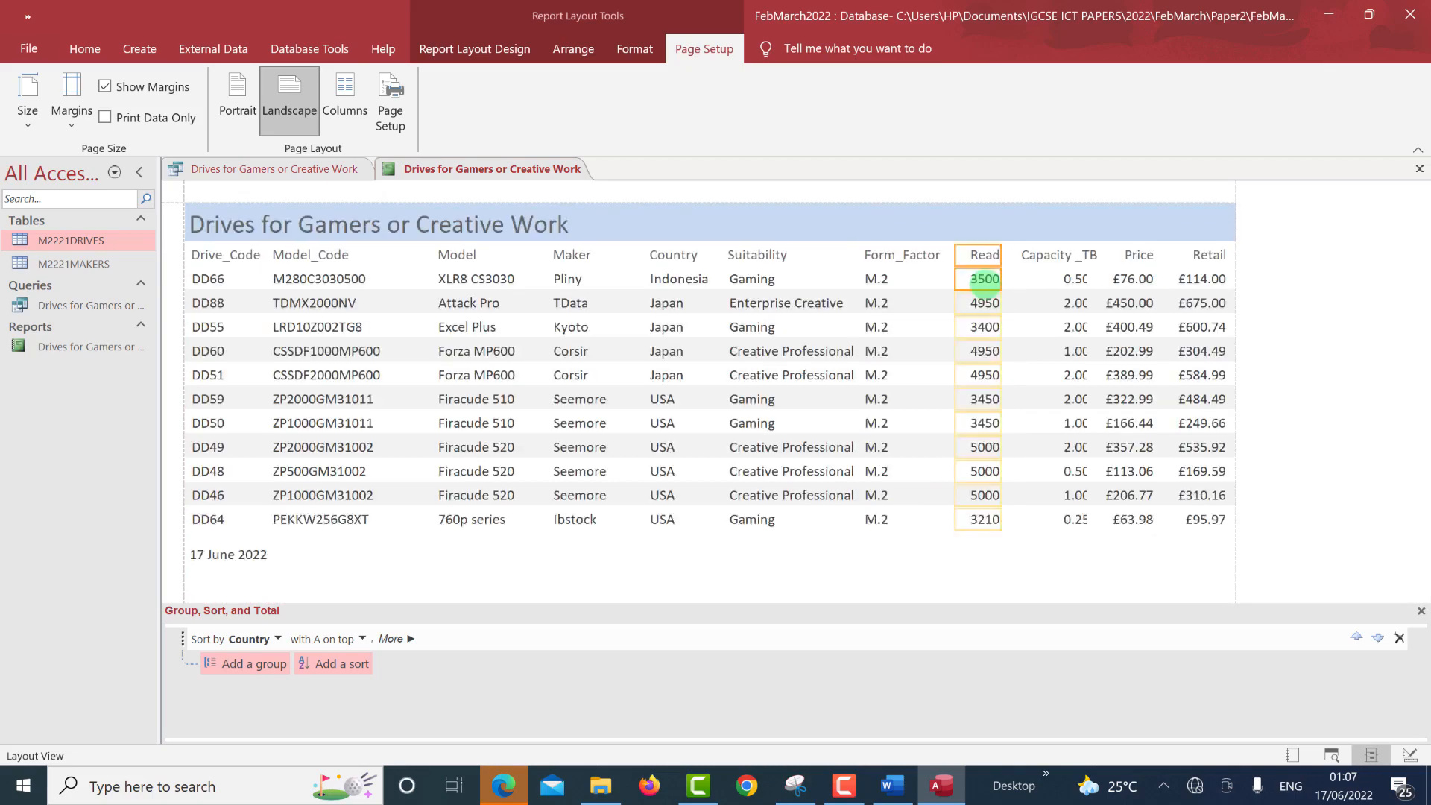
key(Left)
key(Left)
key(Left)
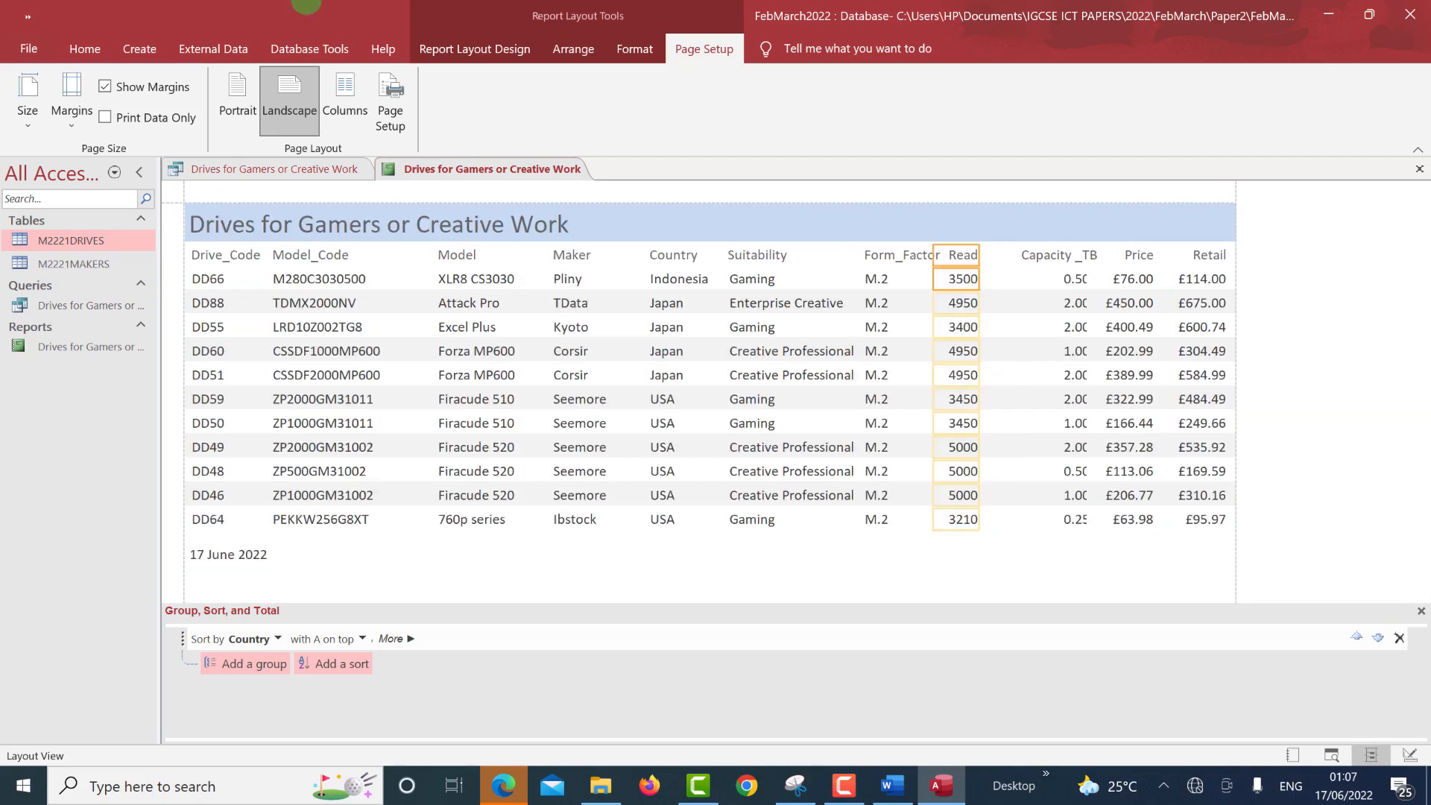
key(Right)
key(Right)
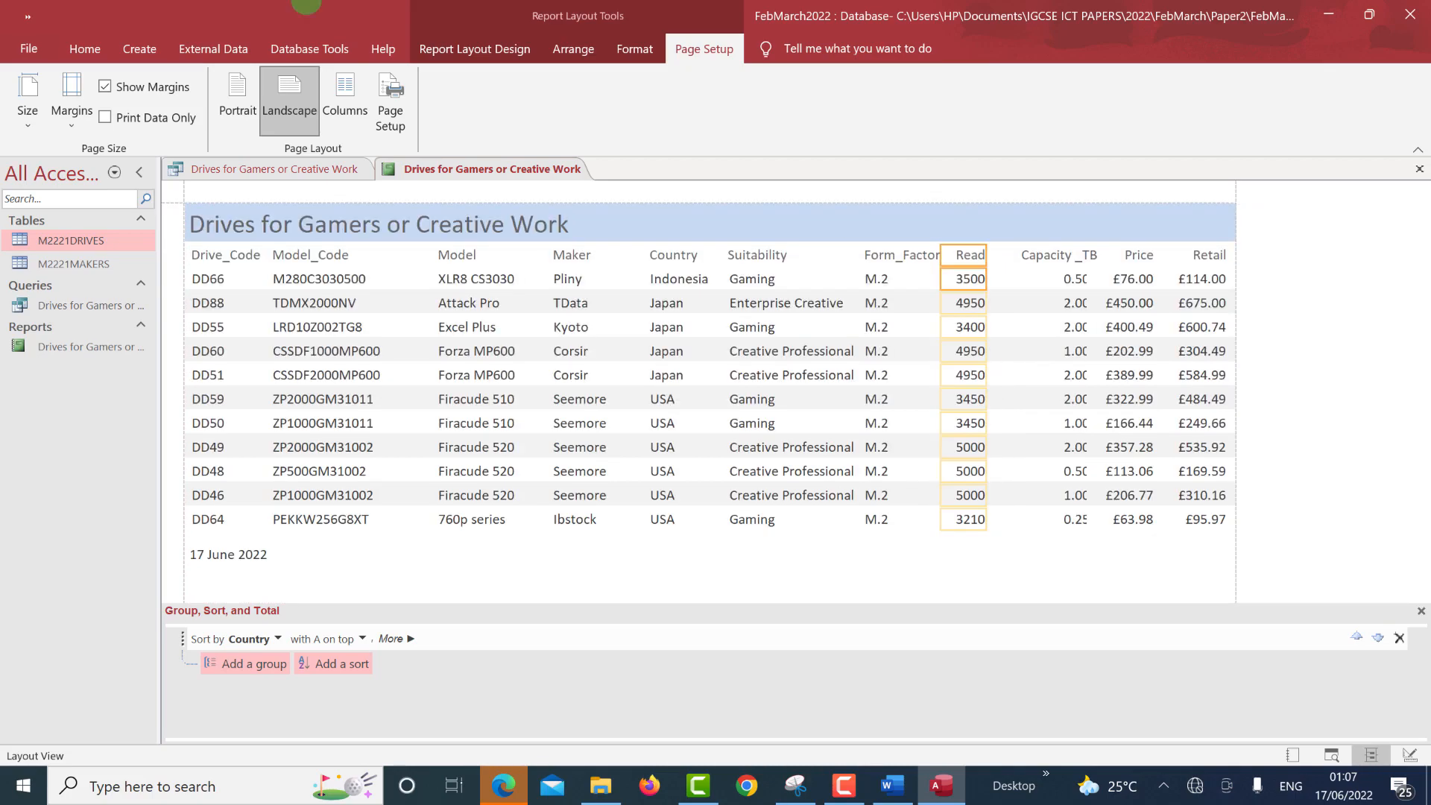
key(Right)
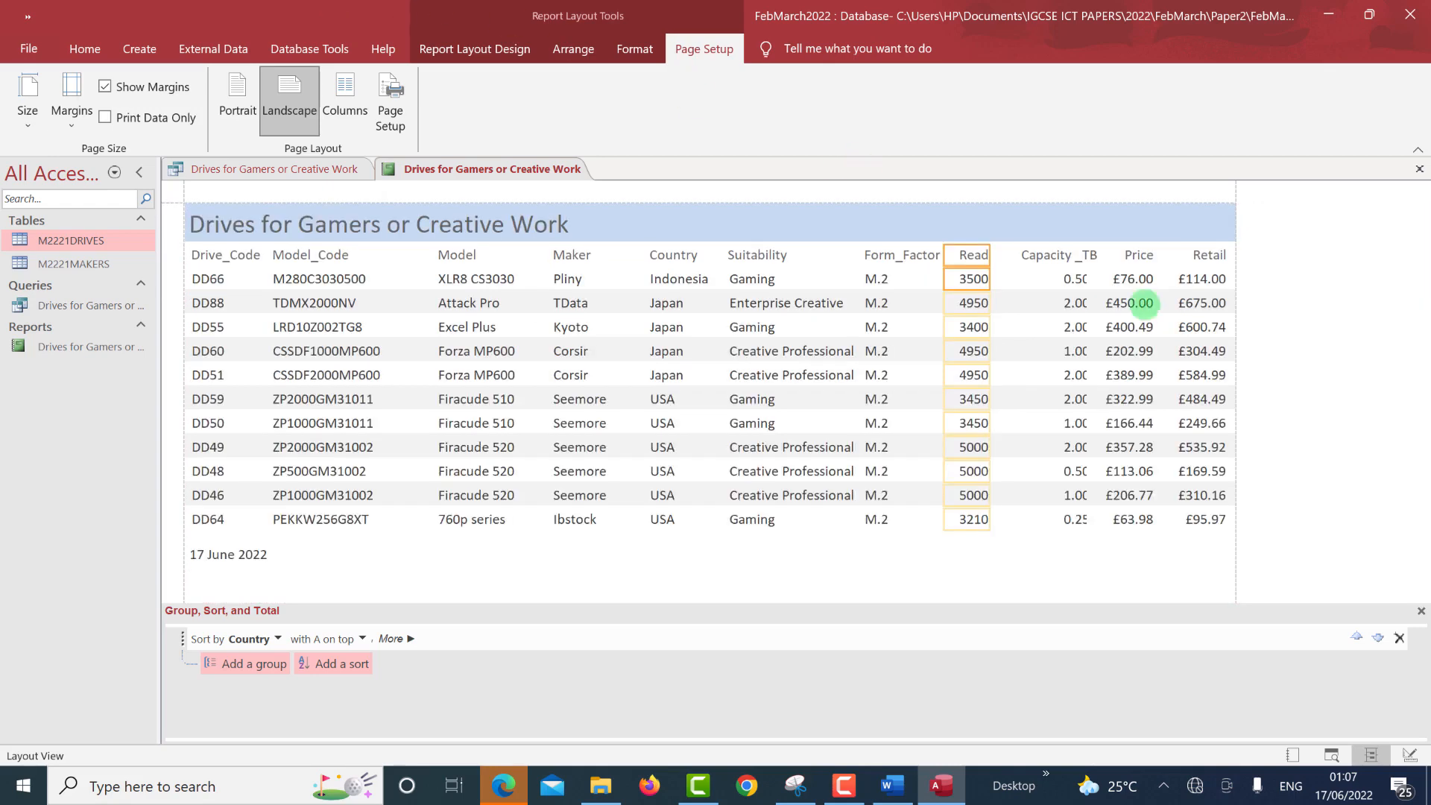
Widen the Capacity_TB column on both sides, then narrow Price and align it toward Retail.
click(1040, 261)
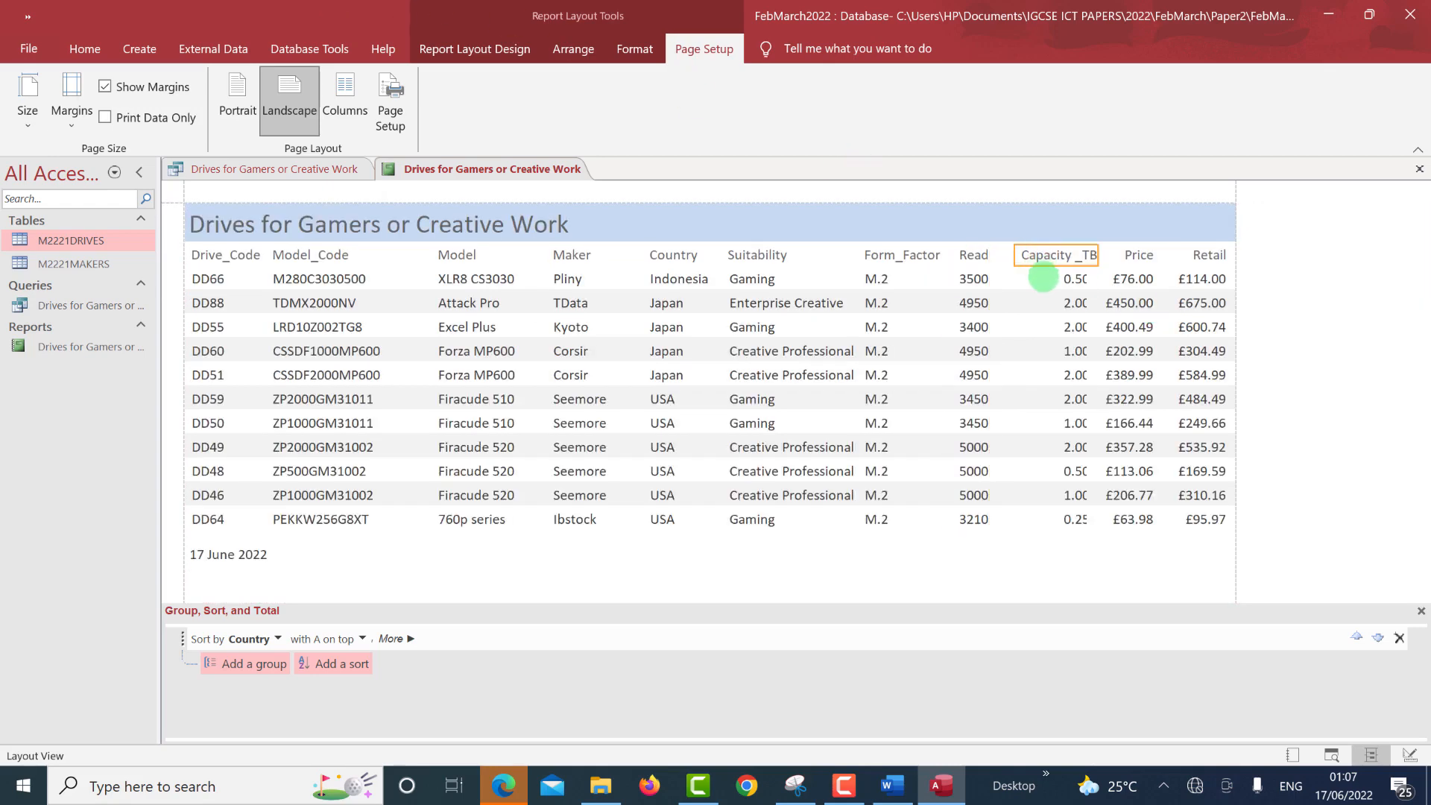
shift+click(1043, 278)
drag(1013, 261, 999, 257)
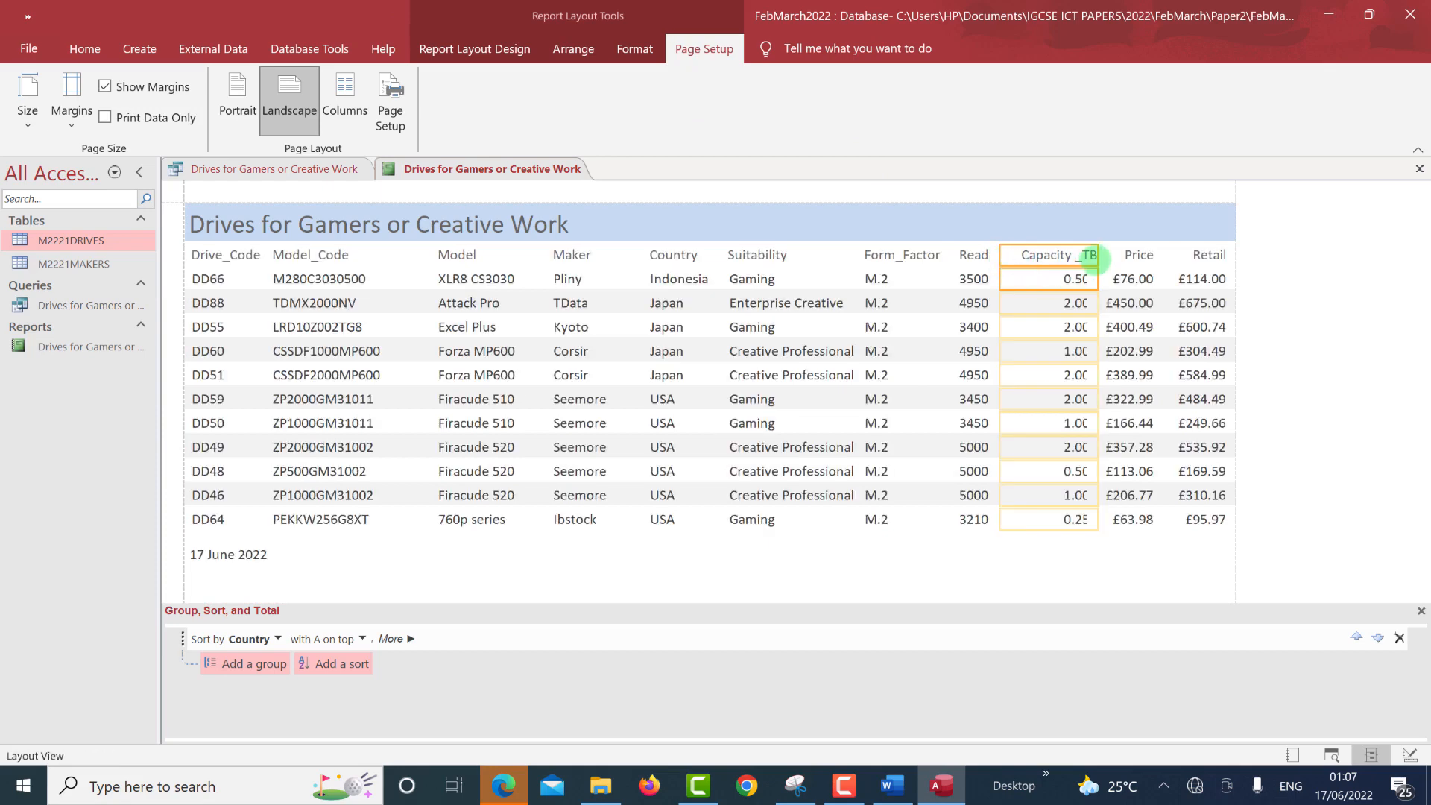
drag(1098, 256, 1102, 255)
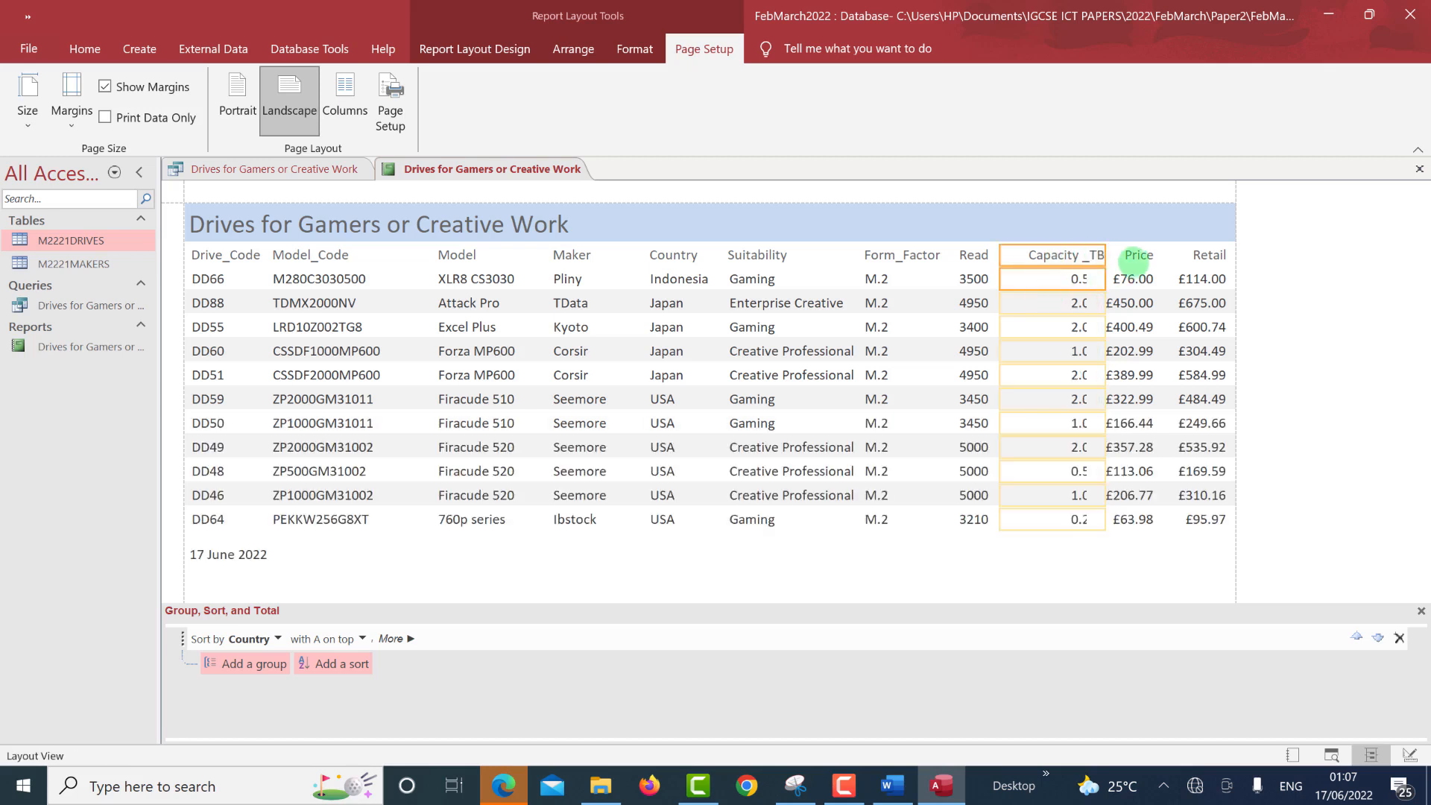
click(1138, 256)
click(1130, 279)
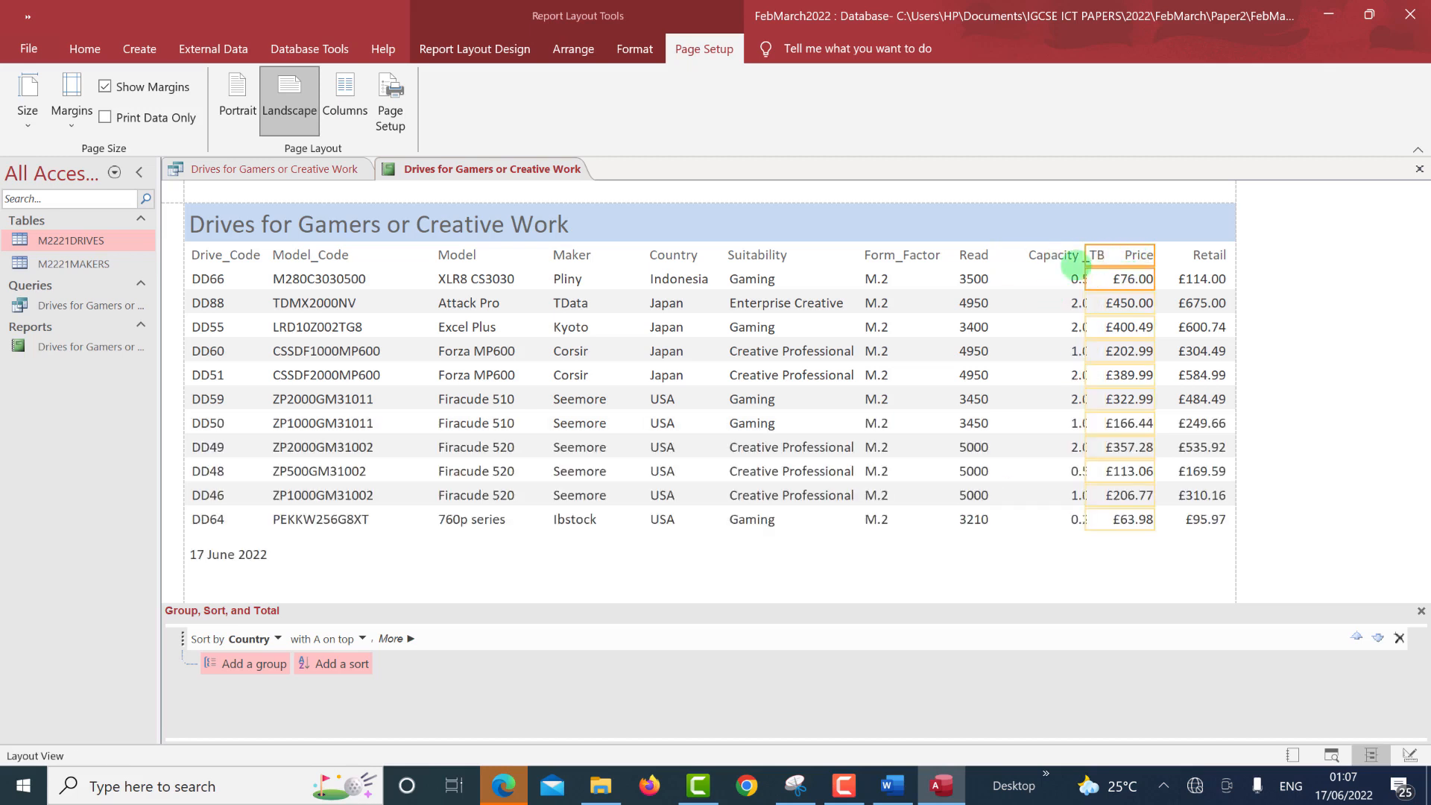
drag(1084, 258, 1104, 262)
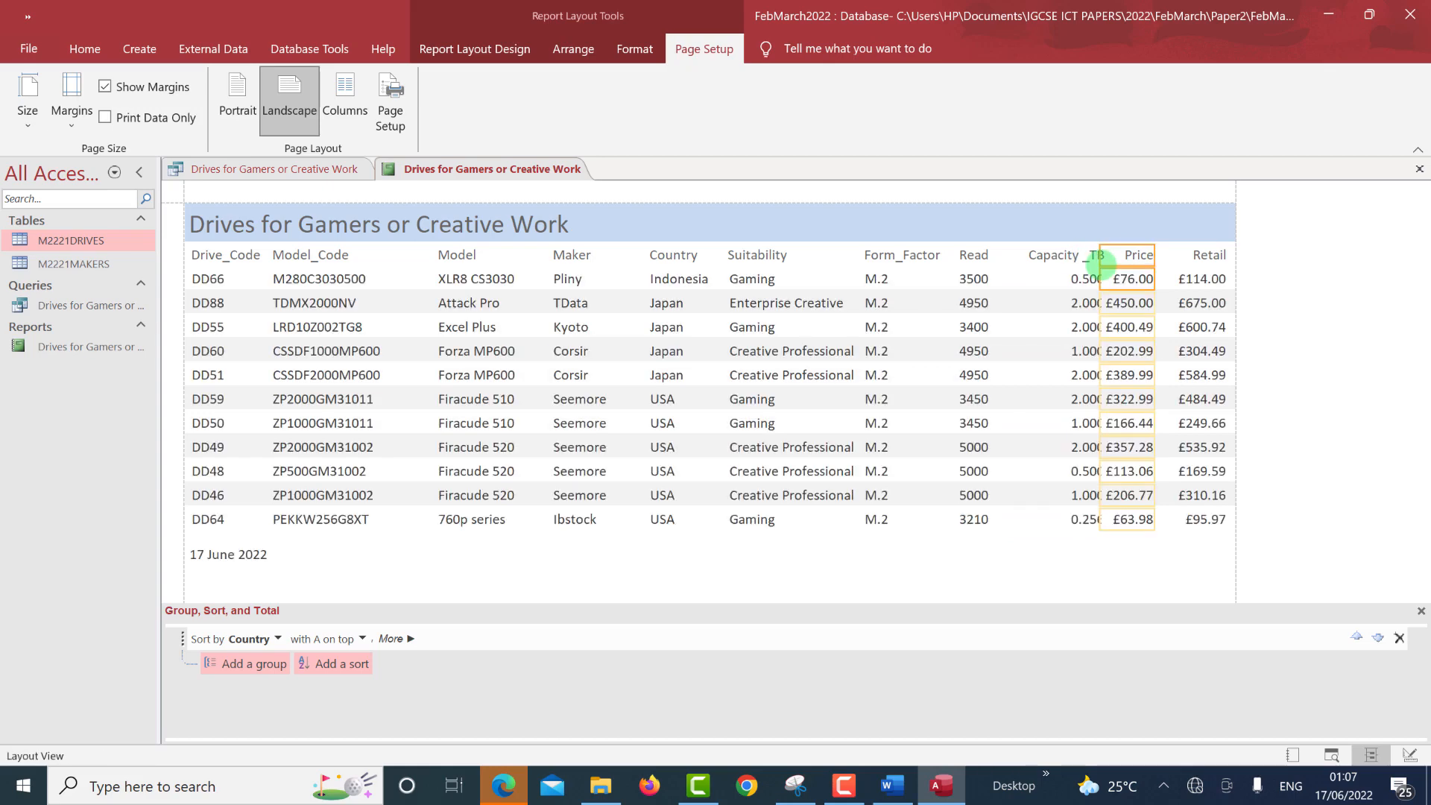
key(Right)
key(Right)
key(Right)
key(Right)
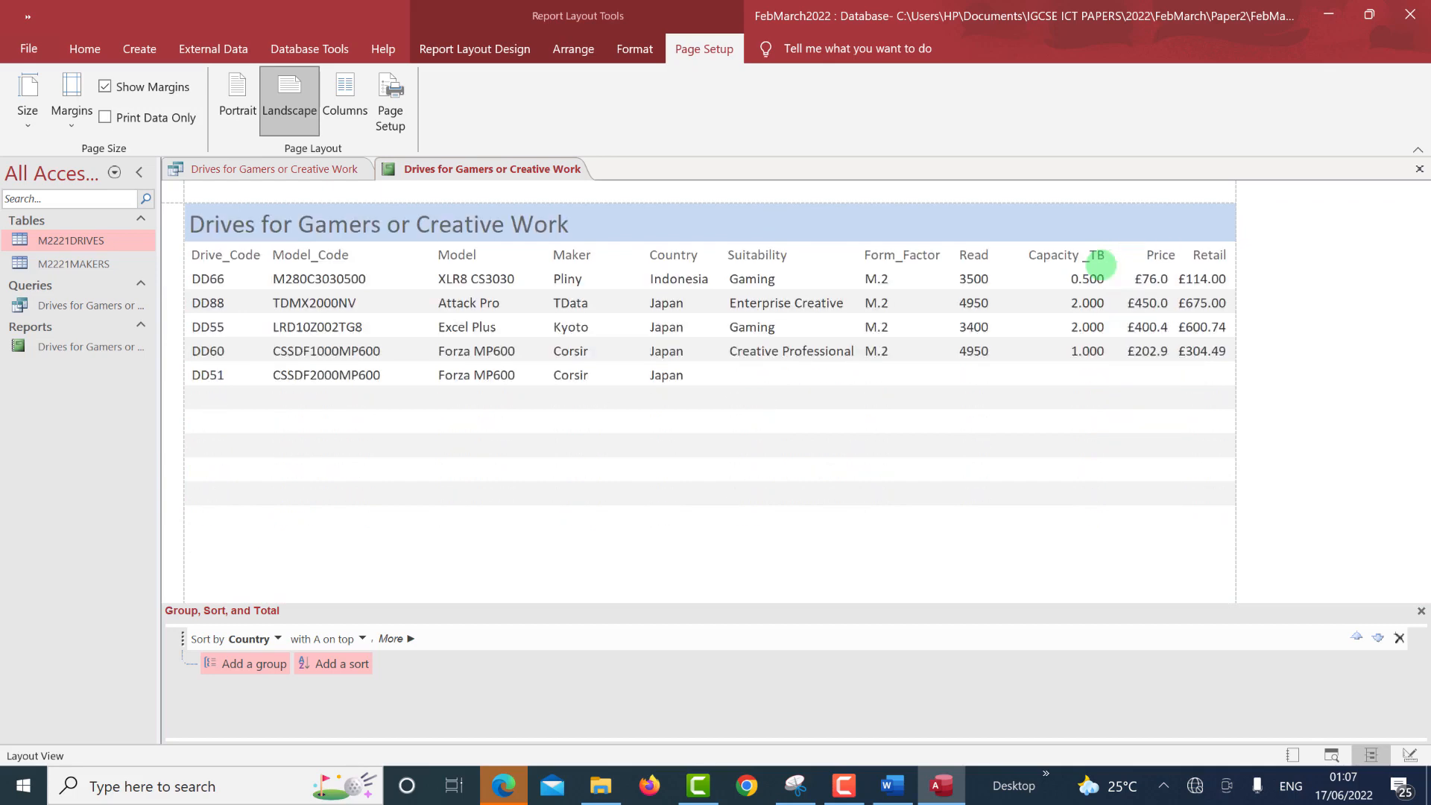
key(Left)
key(Left)
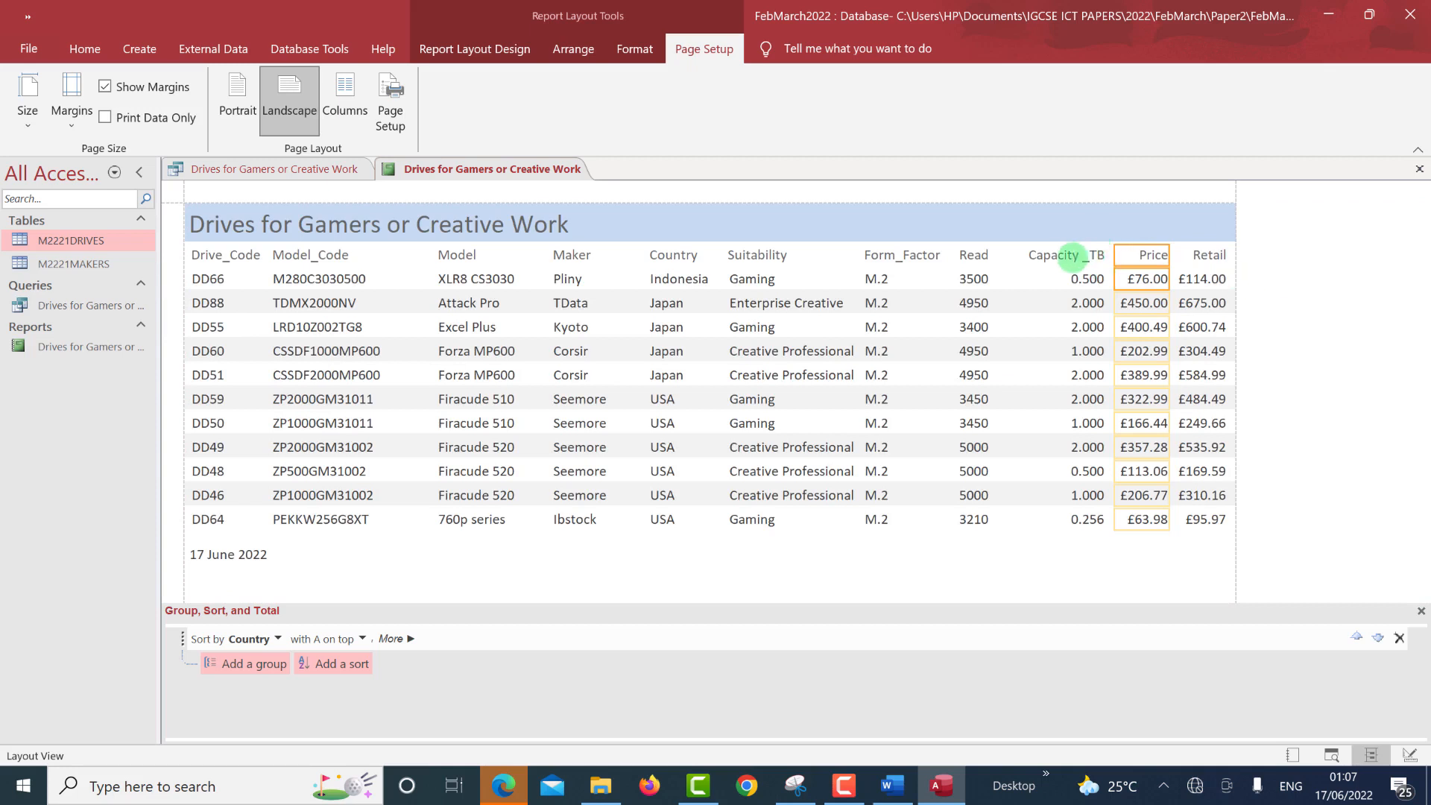
Narrow the Capacity_TB column from its left edge and shift it slightly left.
click(1072, 255)
click(1068, 282)
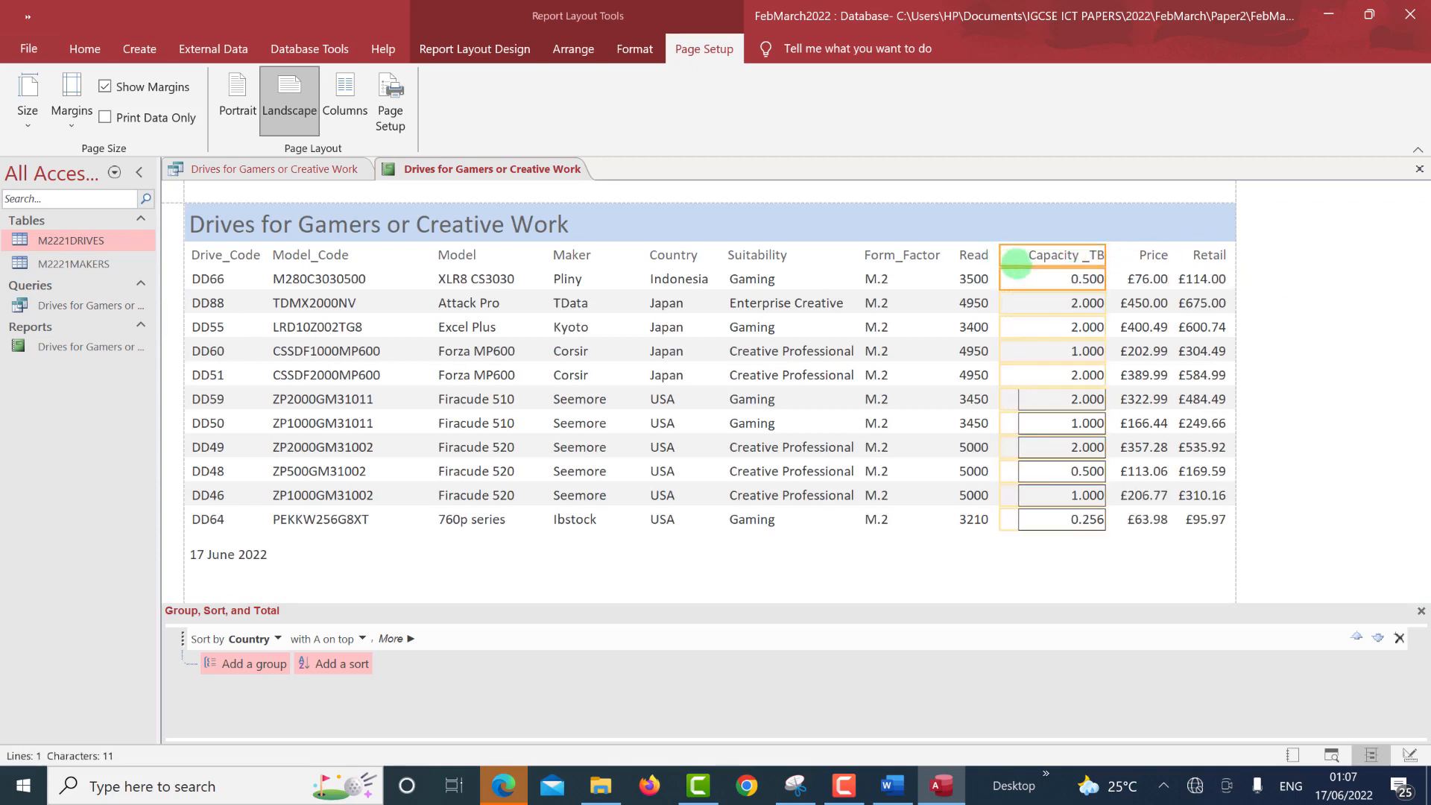
drag(1000, 264, 1011, 264)
key(Left)
key(Left)
key(Left)
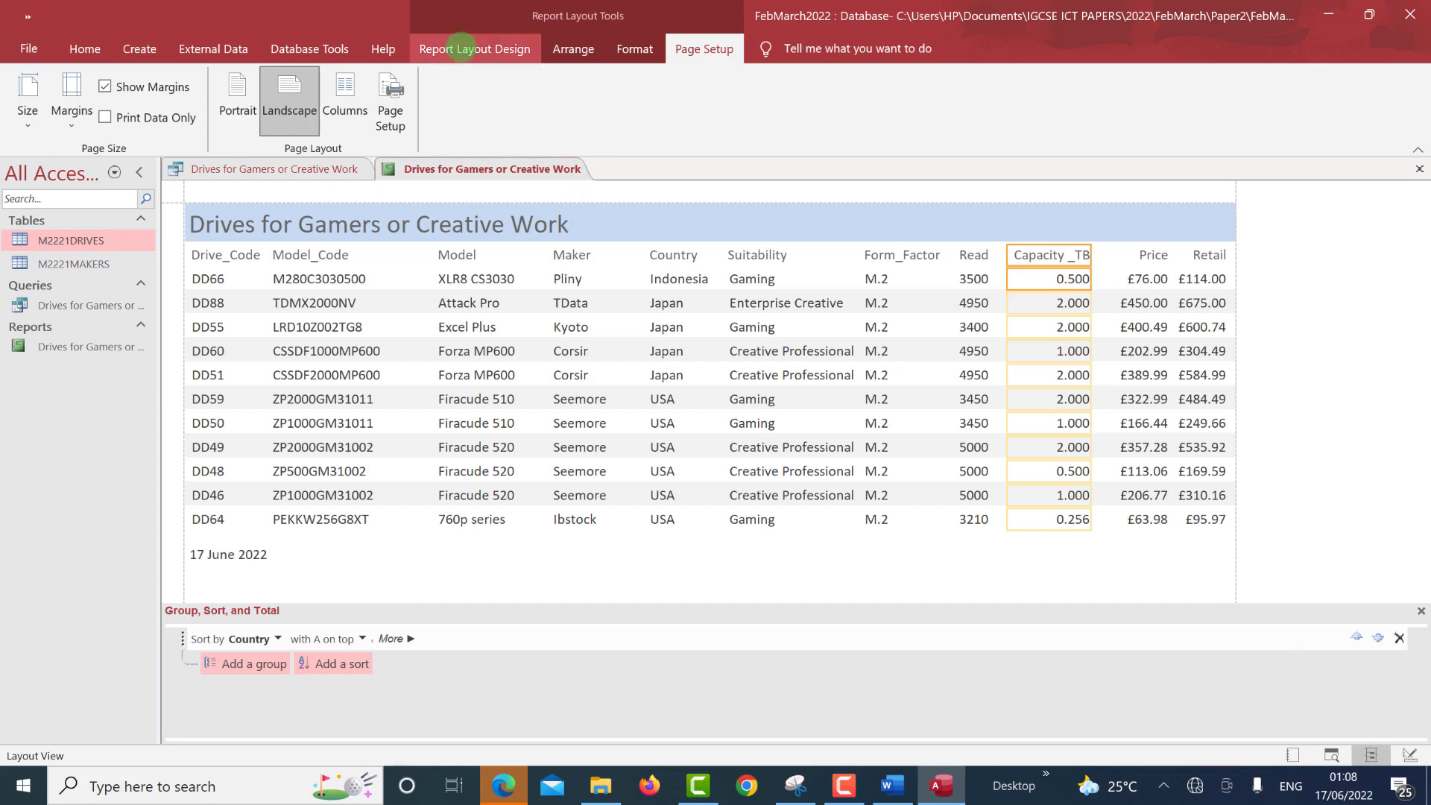
In Design view, make the report title bold and black, widening it so 'Work' shows fully.
click(475, 49)
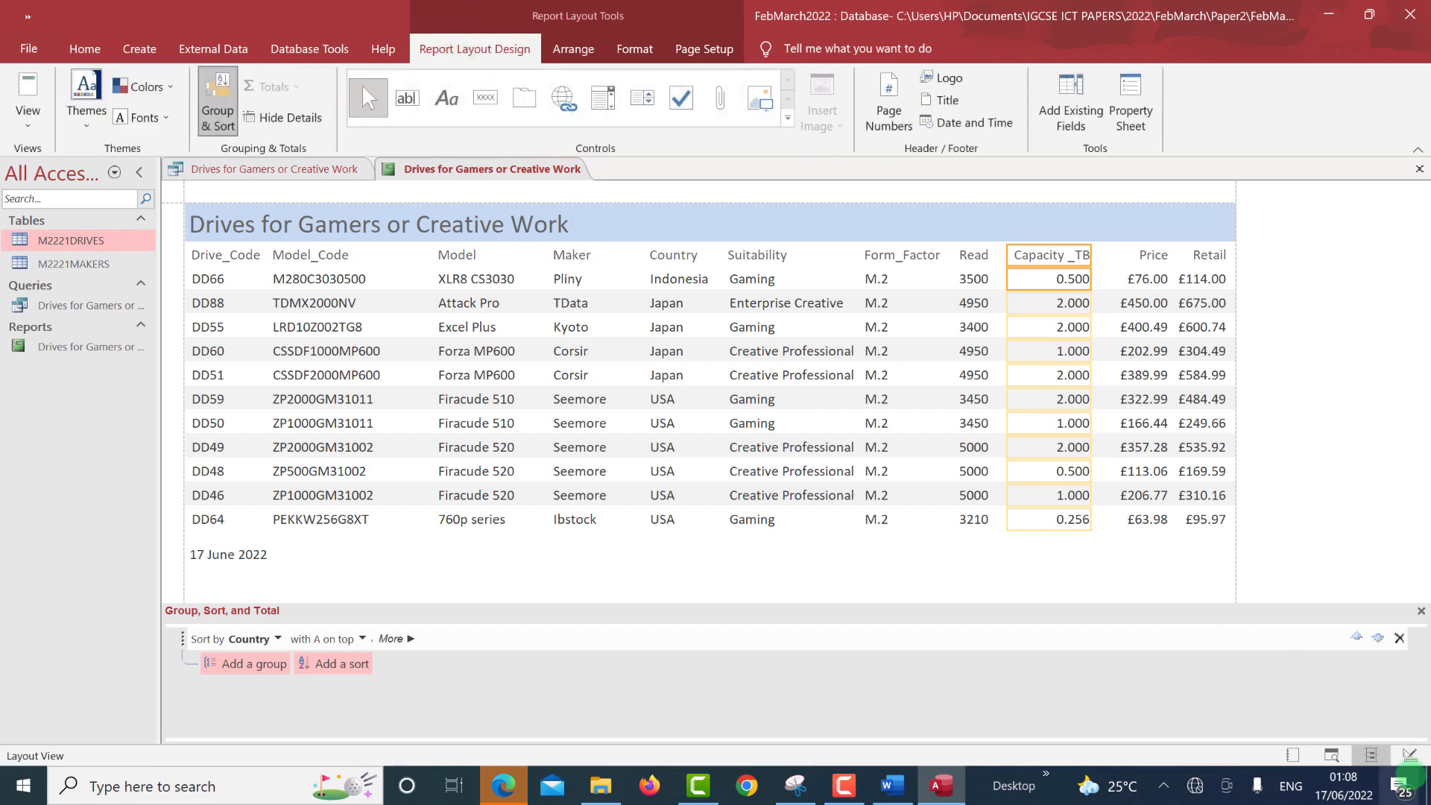
click(1411, 755)
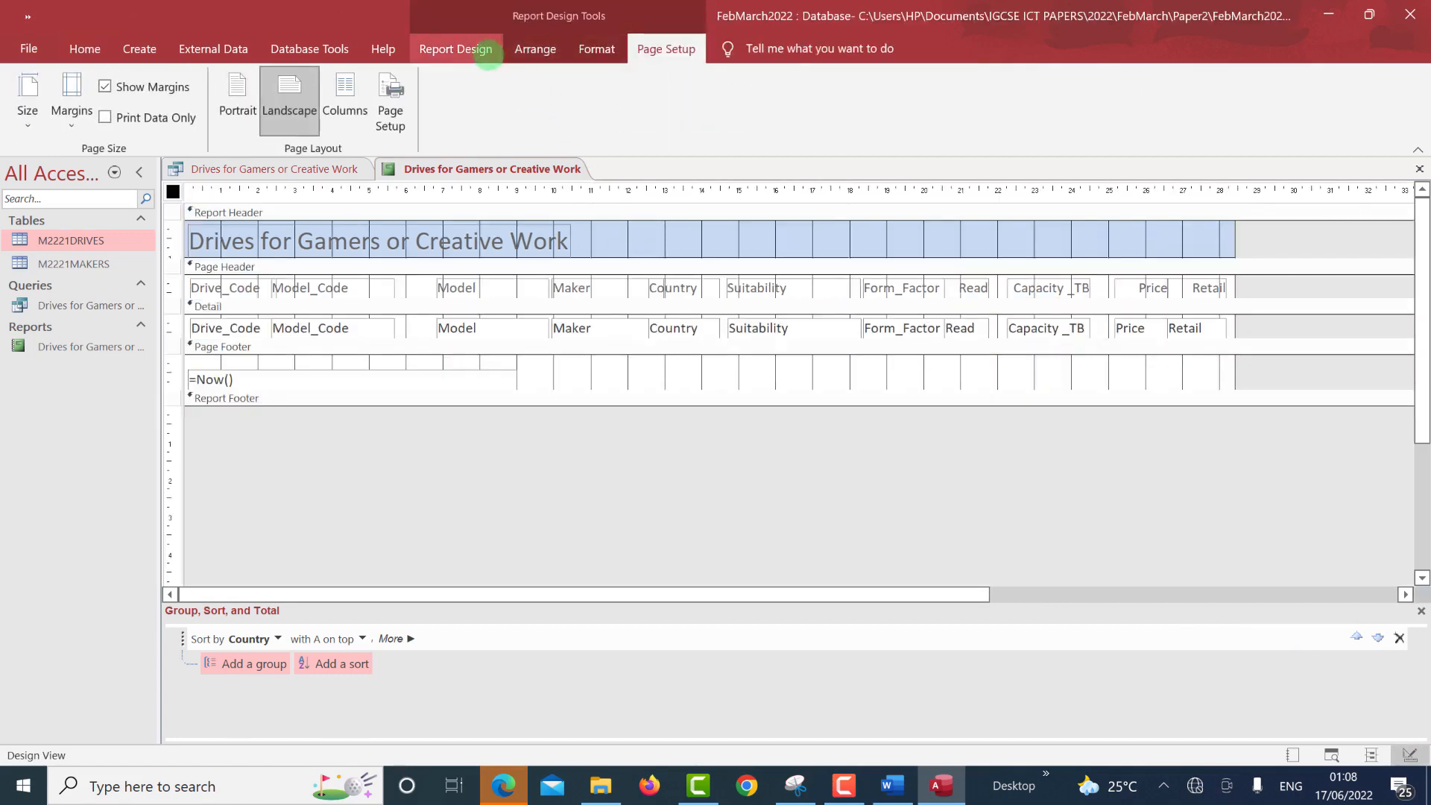
click(475, 49)
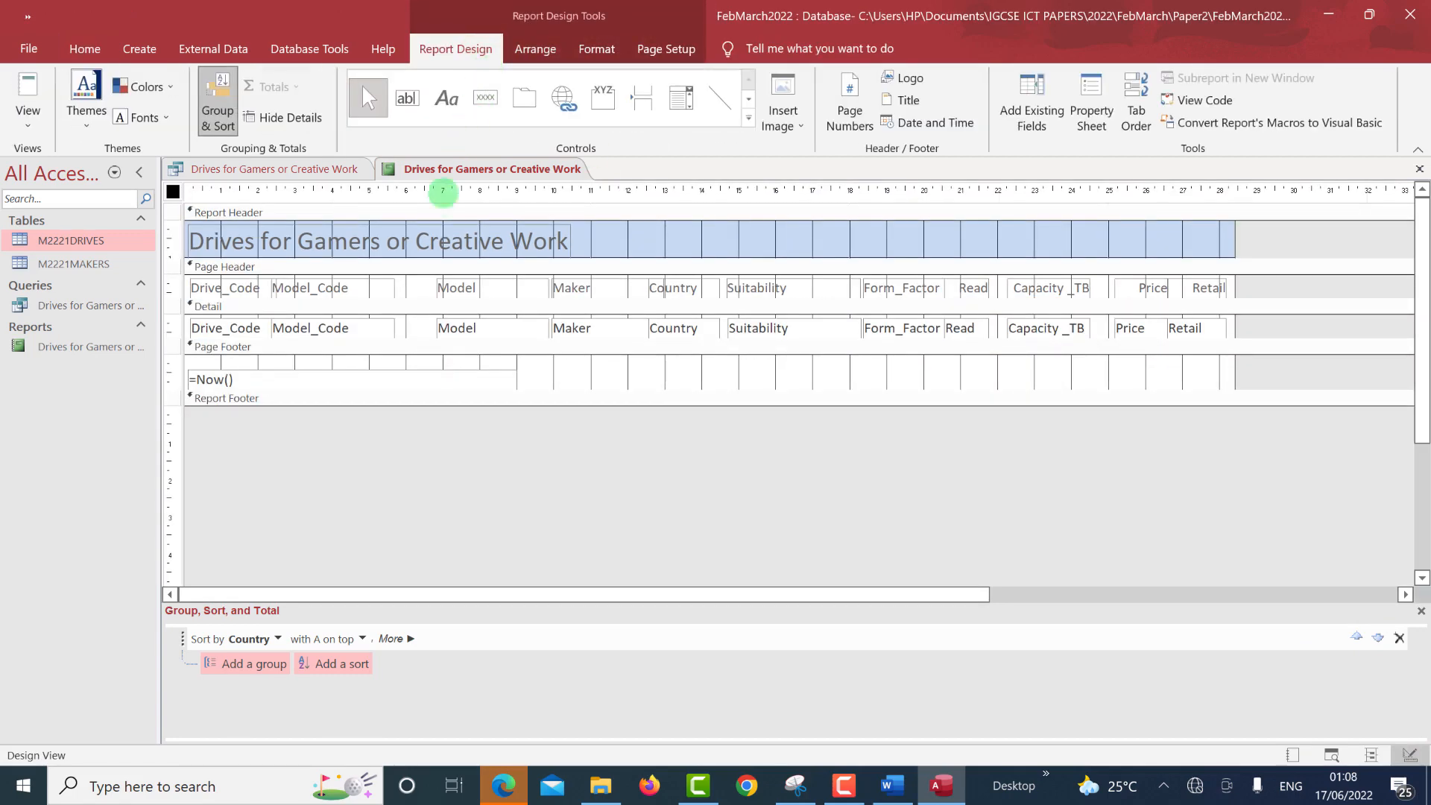
click(403, 248)
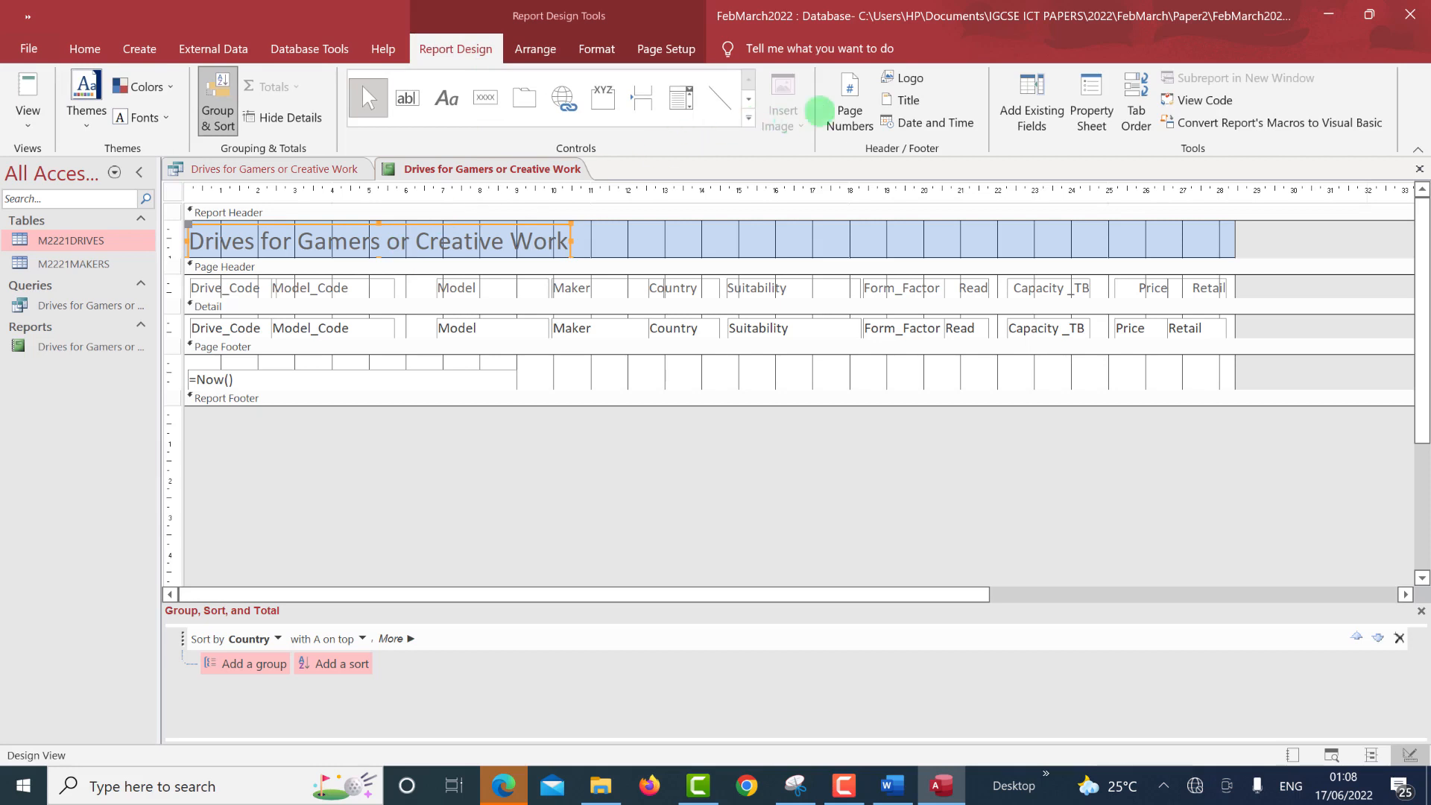
click(595, 50)
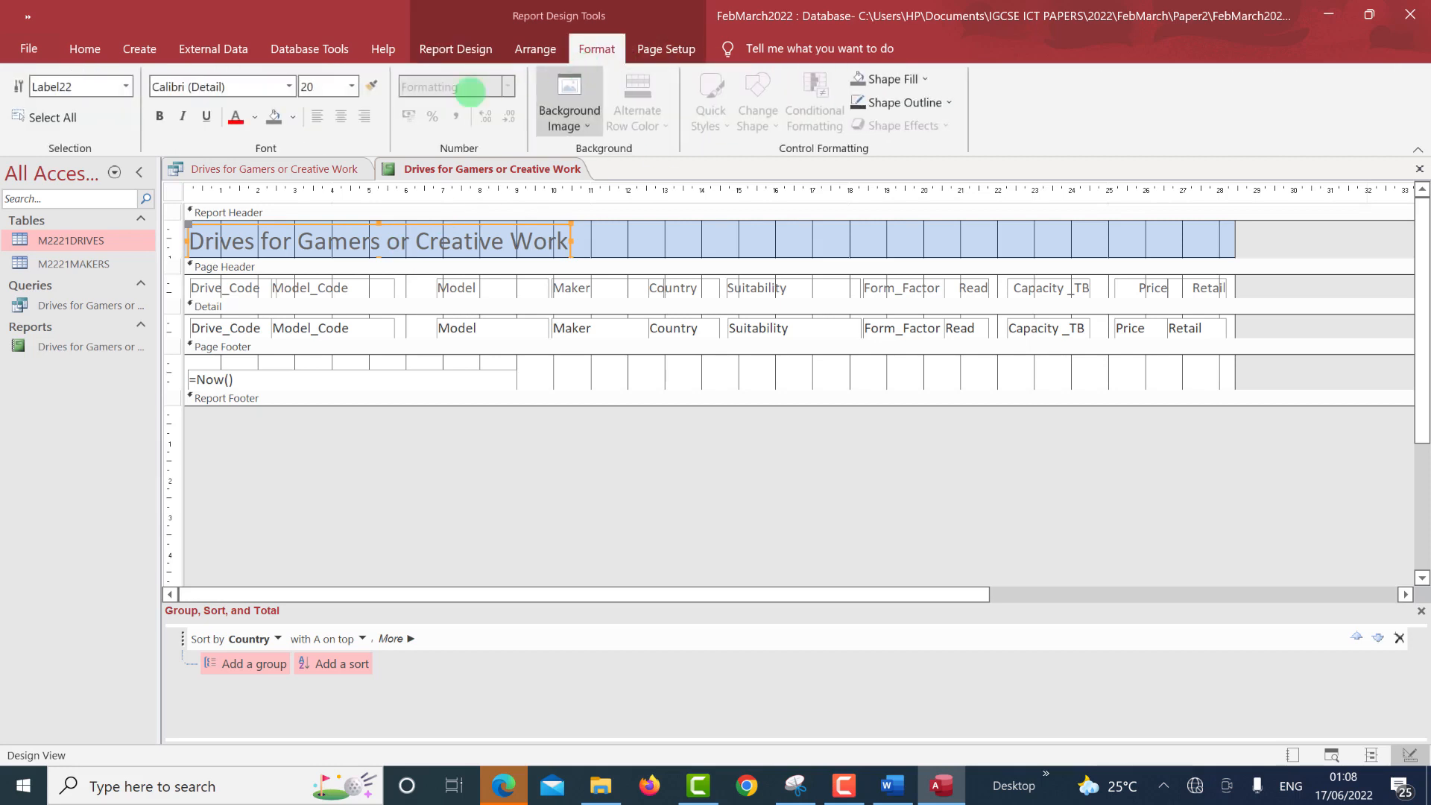
click(159, 115)
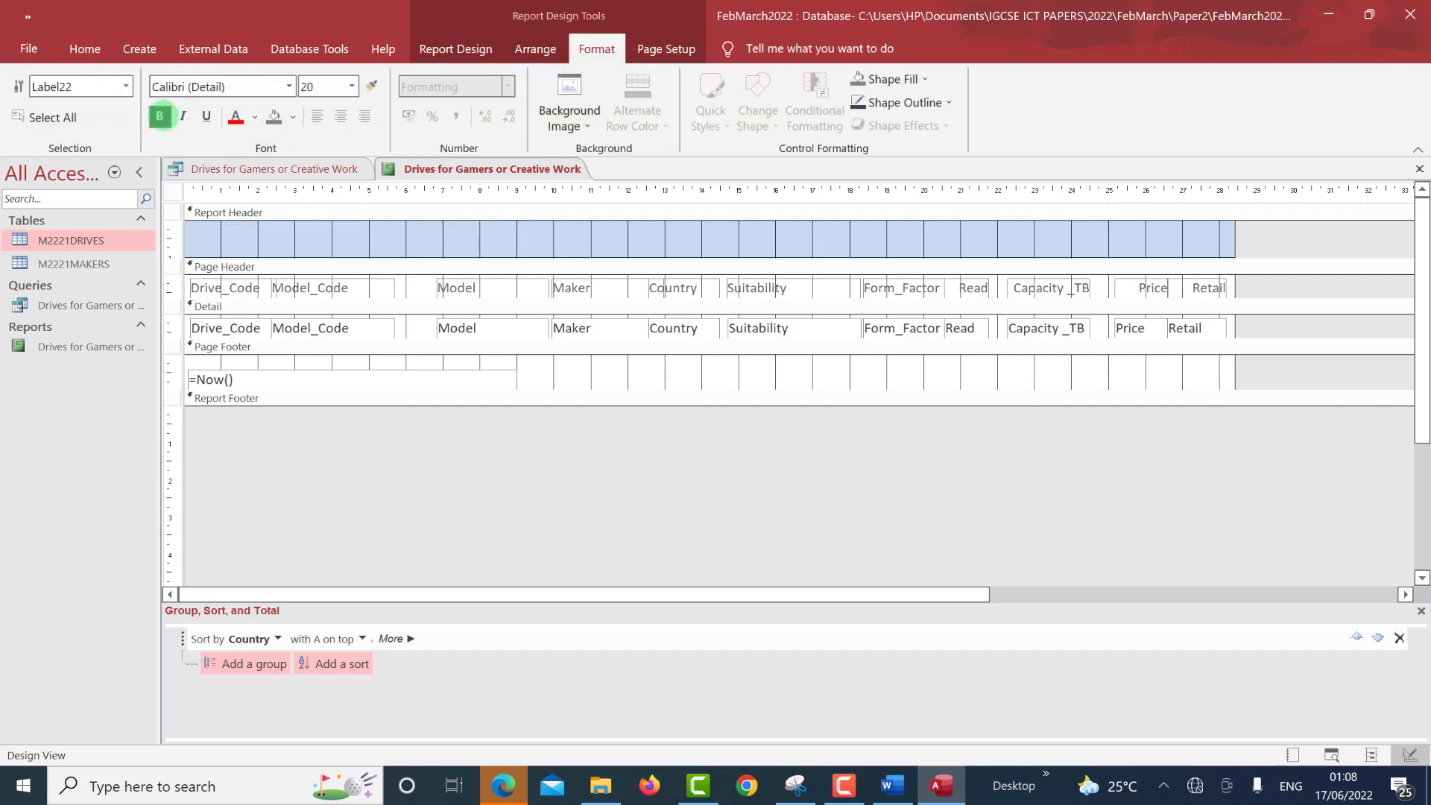
click(254, 116)
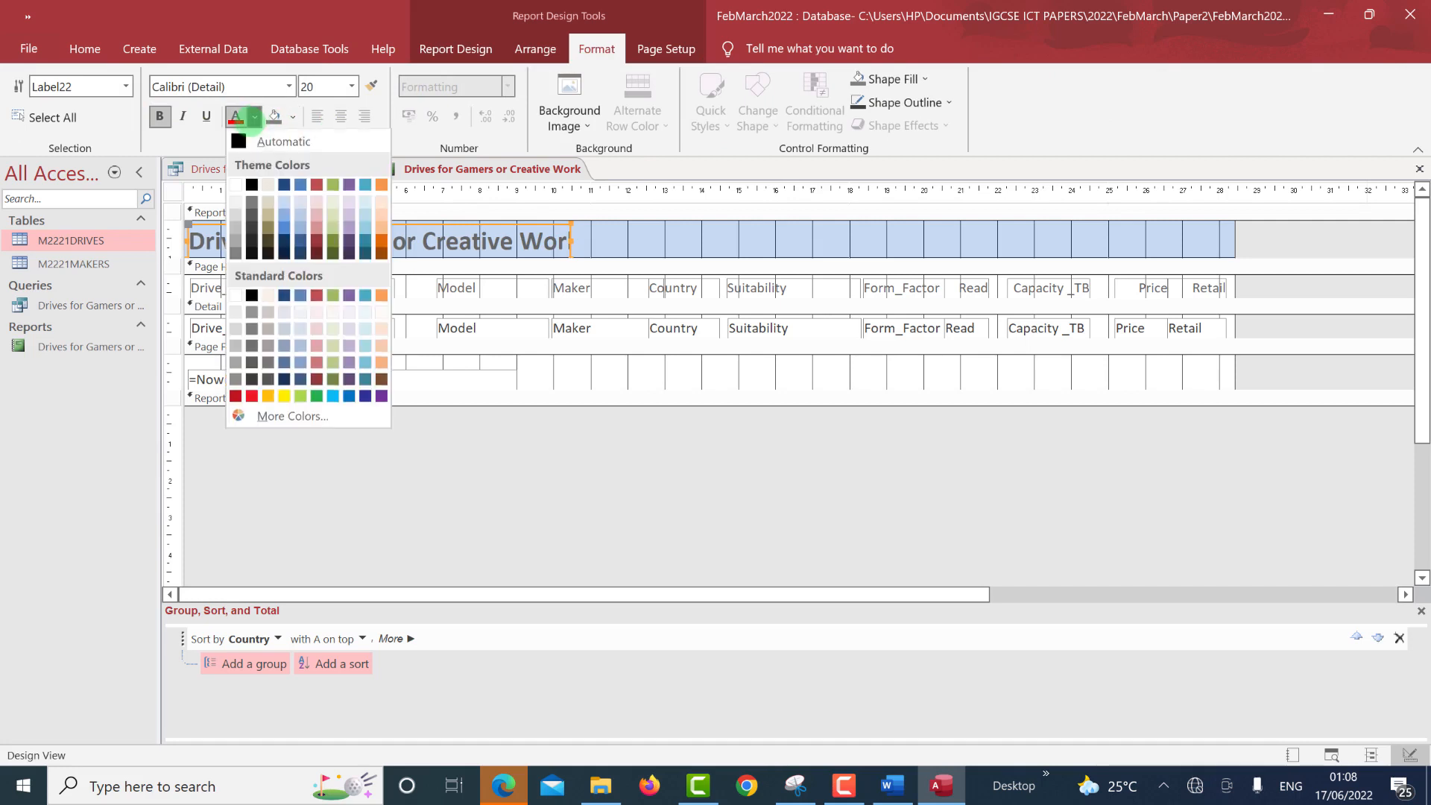
click(240, 141)
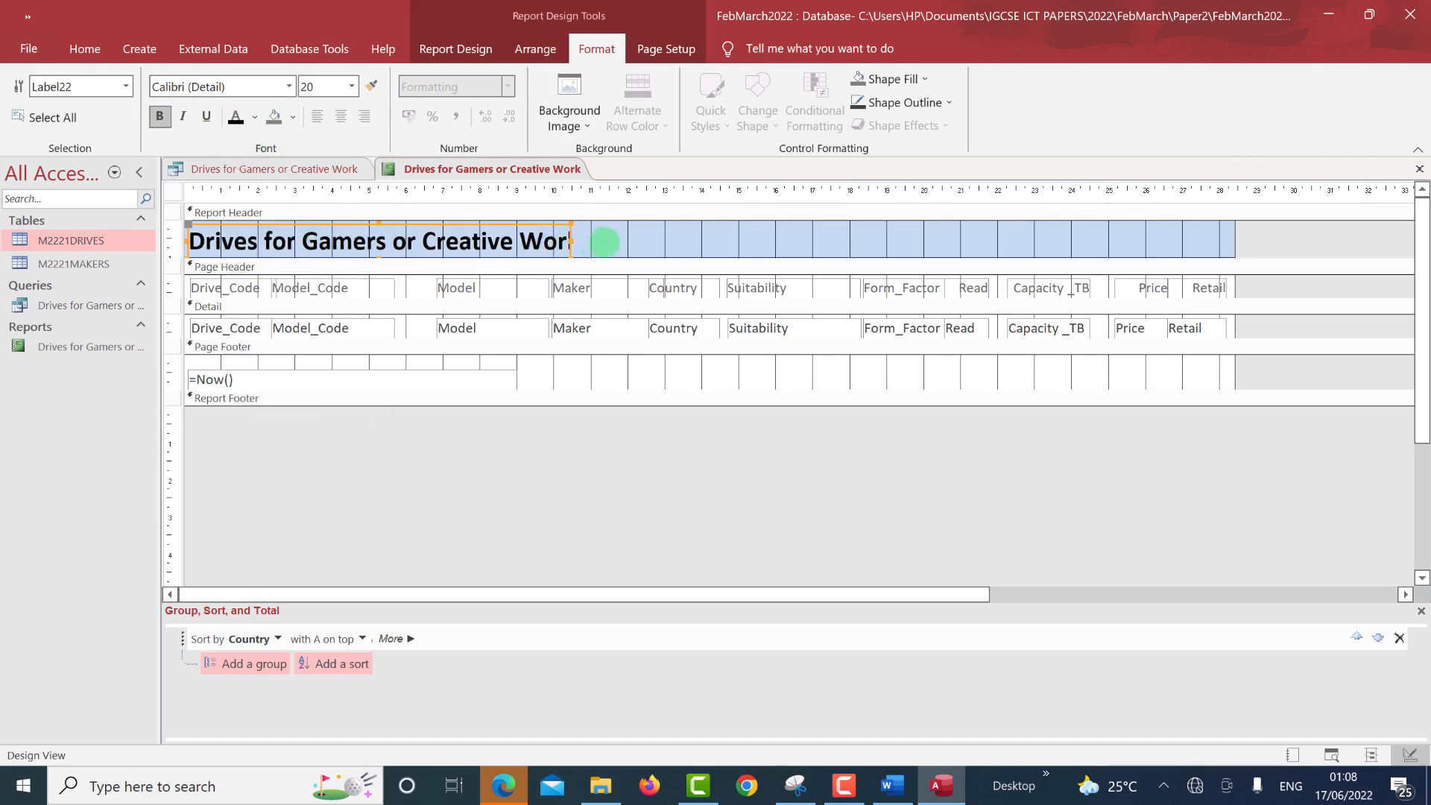
drag(604, 241, 622, 241)
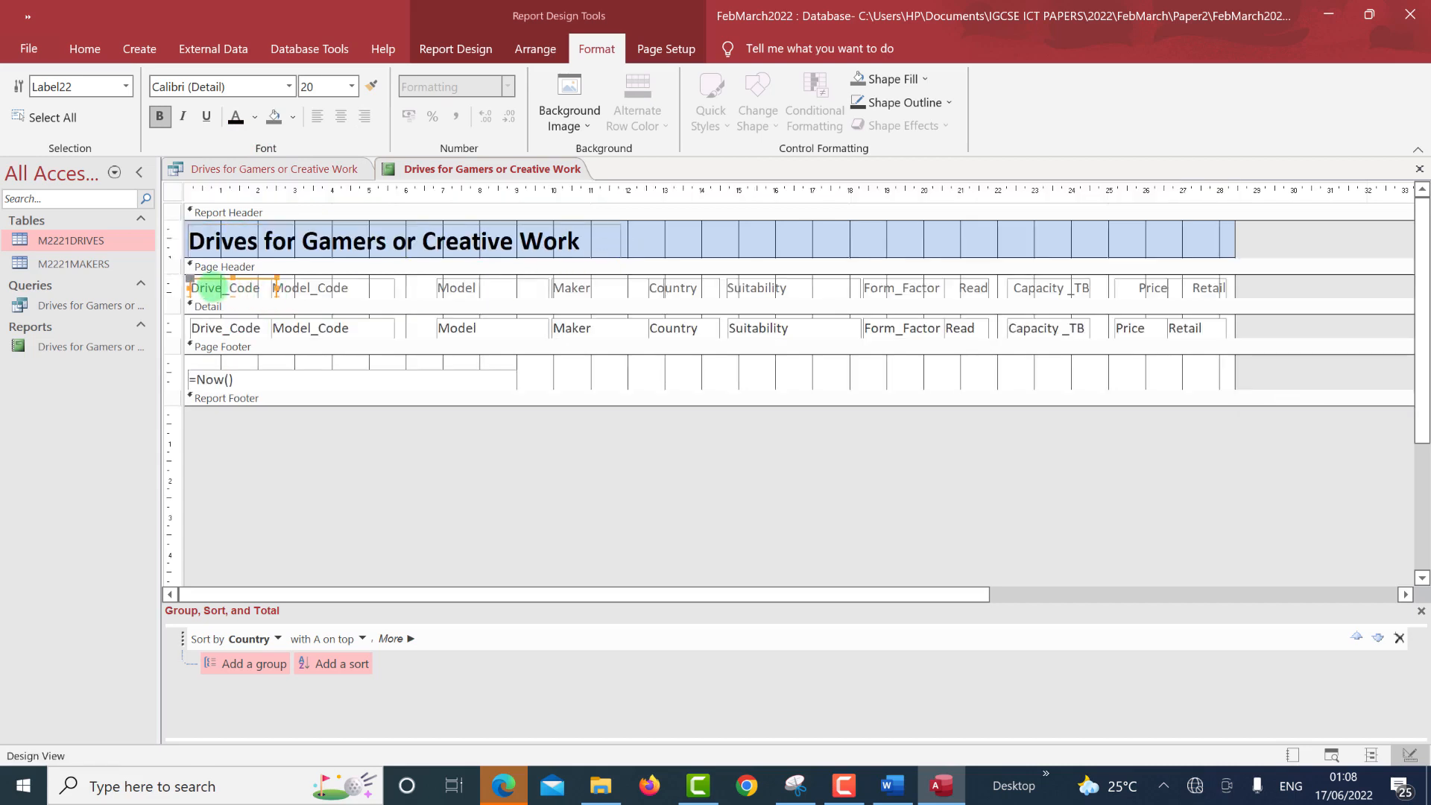
Make all eleven column headings, Drive_Code through Retail, bold with black text.
click(211, 287)
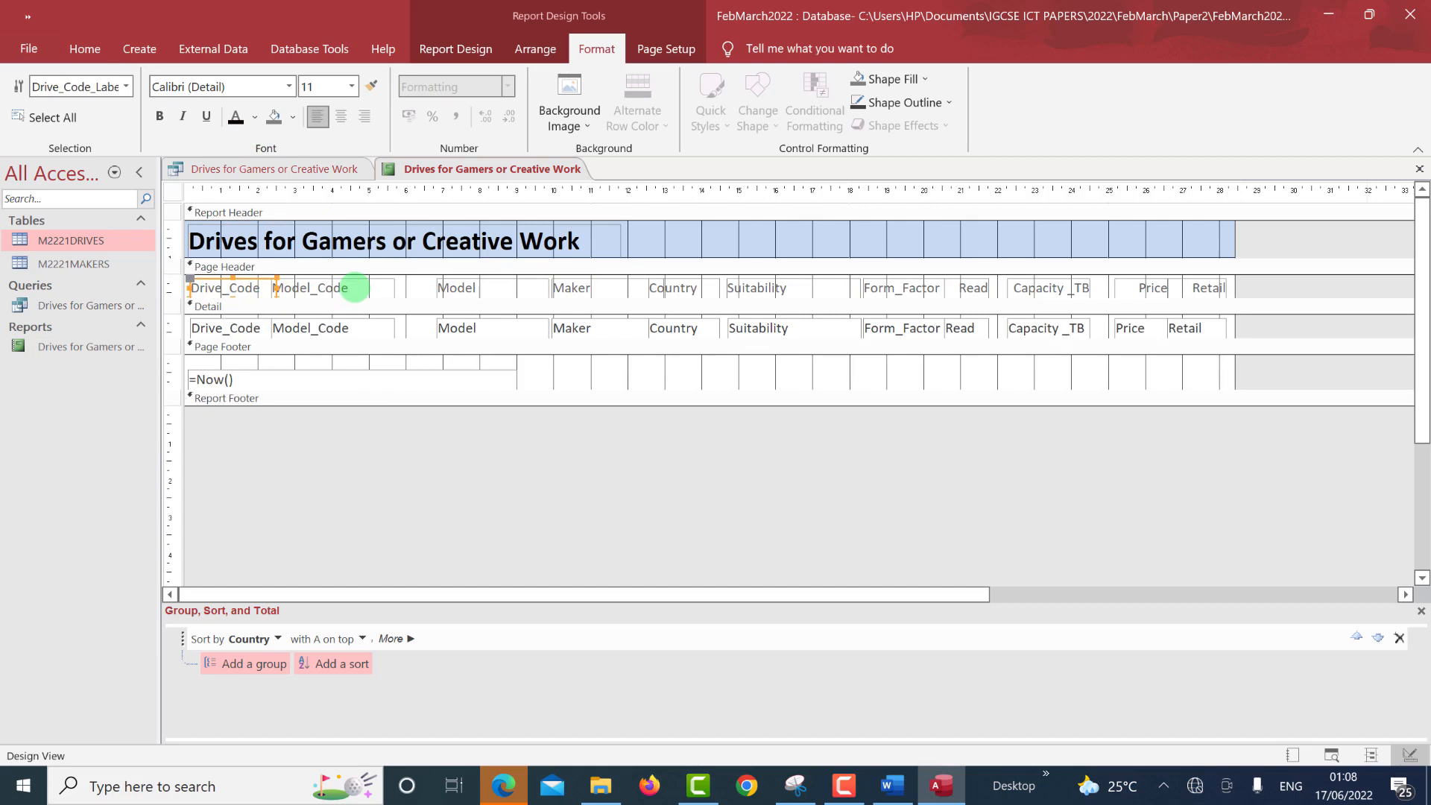
shift+click(355, 287)
shift+click(459, 291)
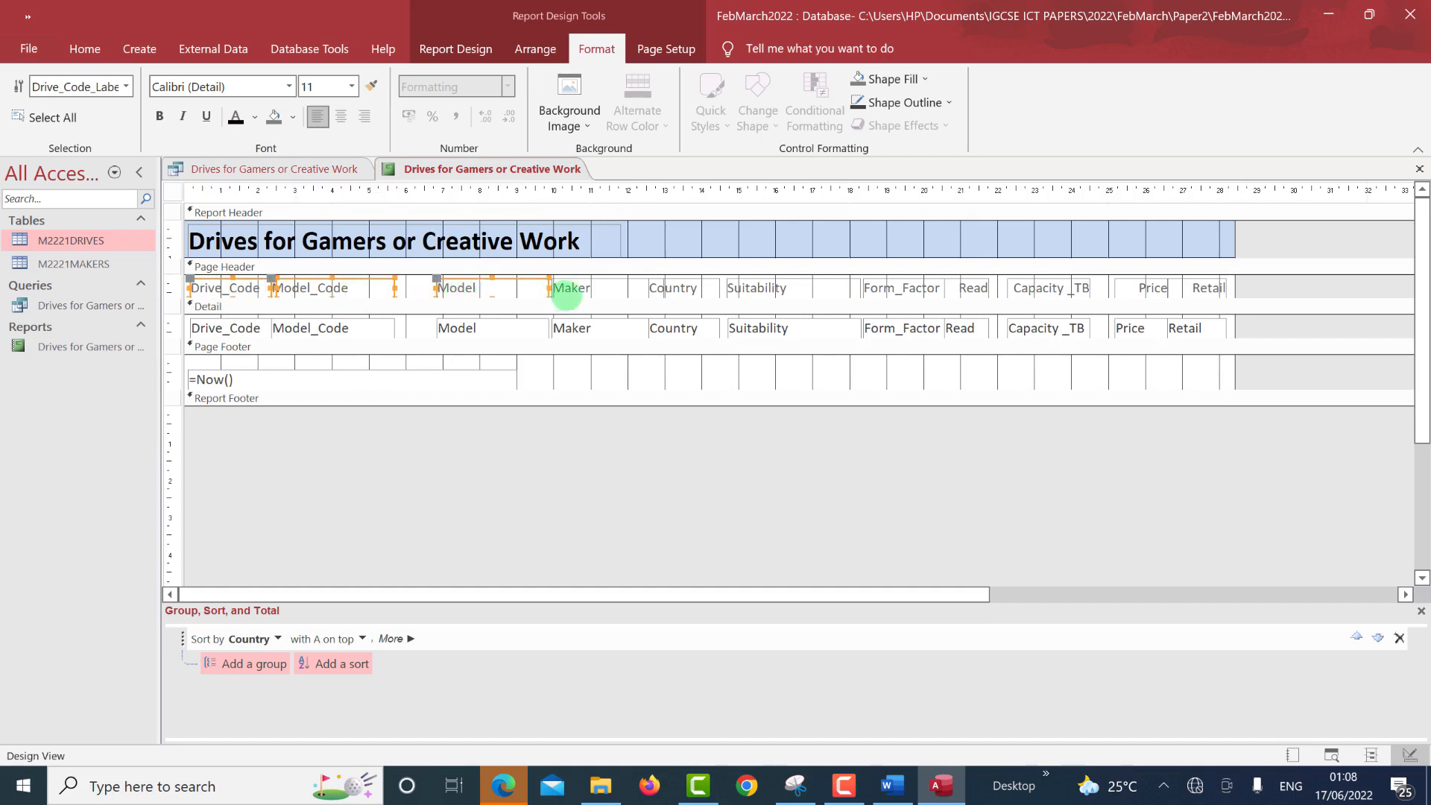
shift+click(577, 291)
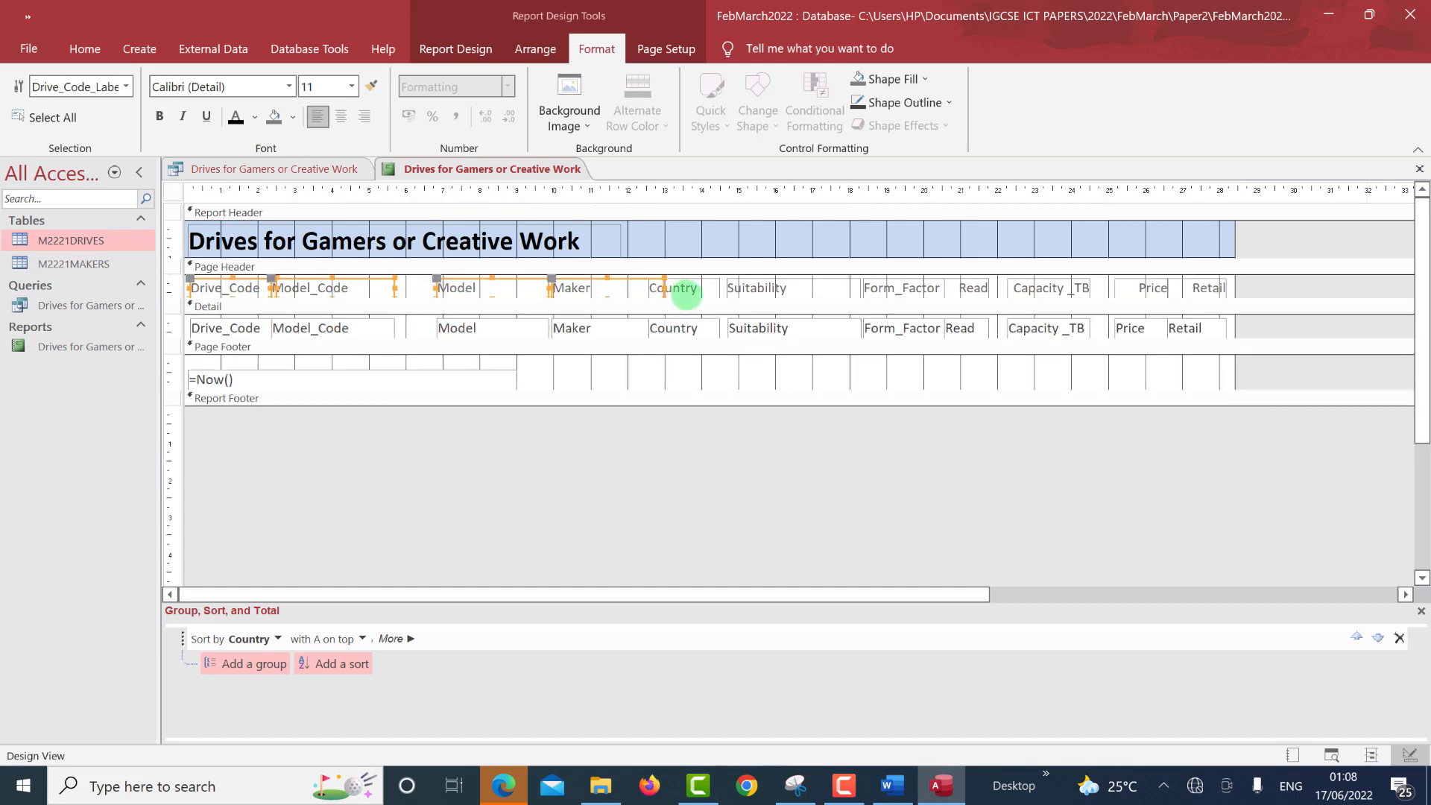
shift+click(699, 288)
shift+click(749, 287)
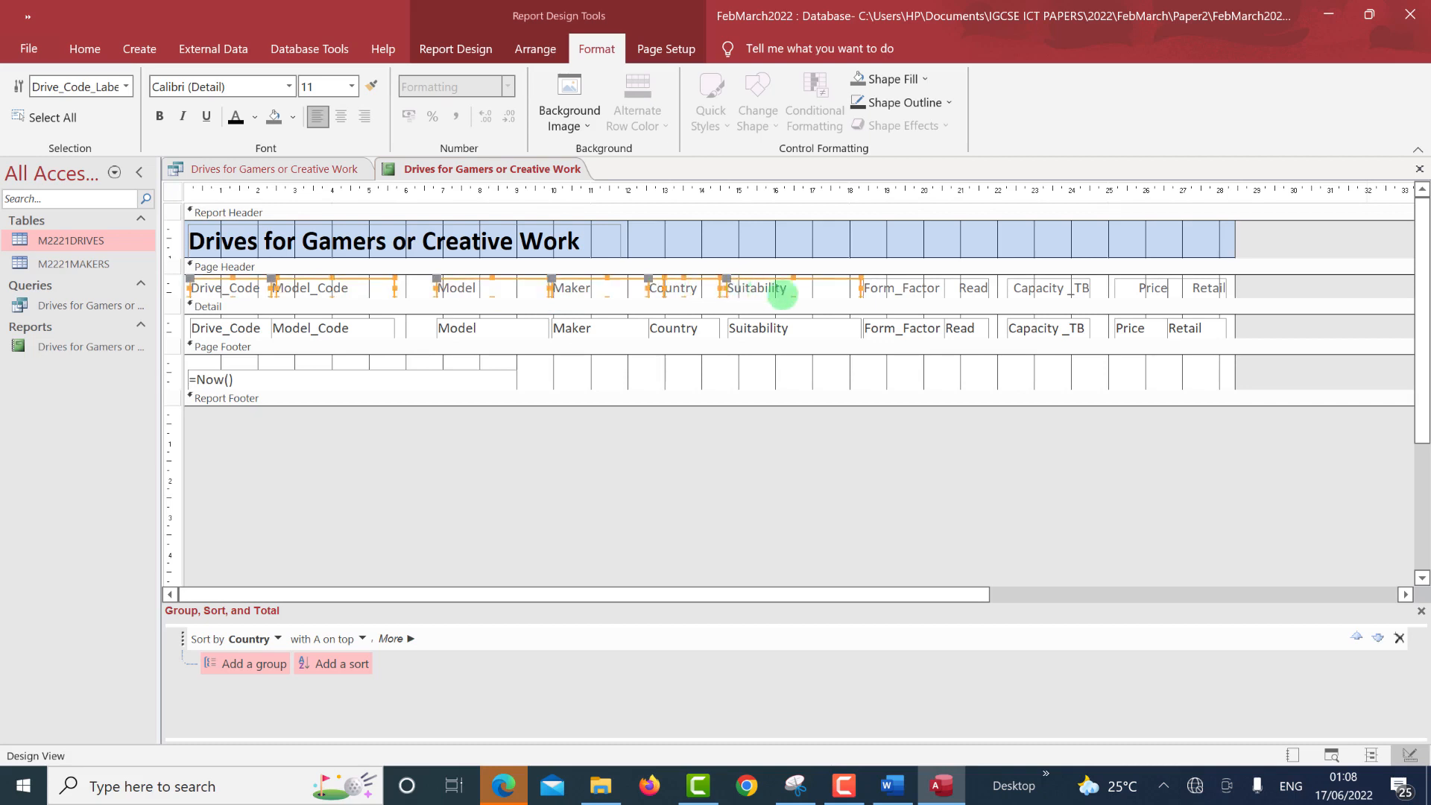
shift+click(894, 288)
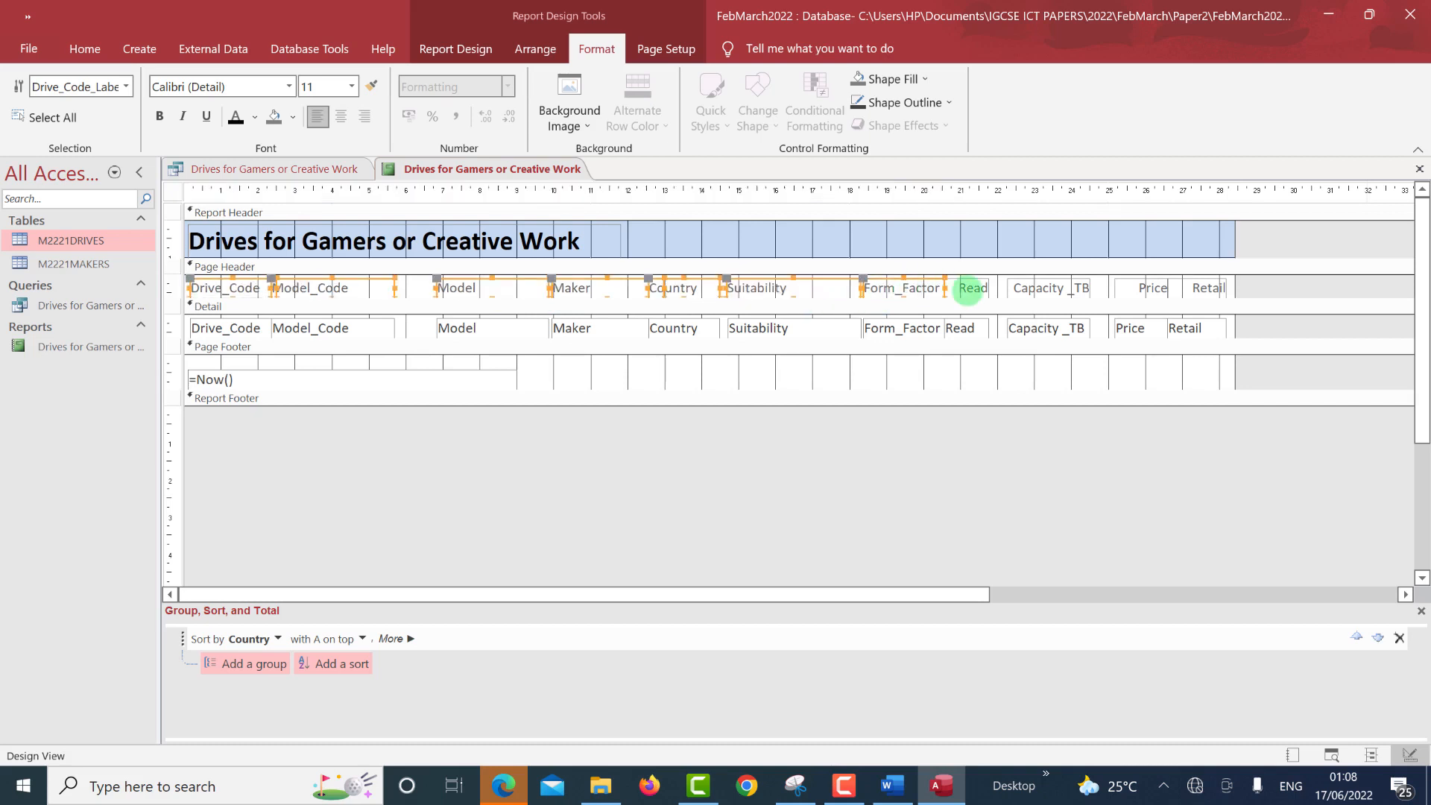
shift+click(967, 288)
shift+click(1032, 285)
shift+click(1137, 286)
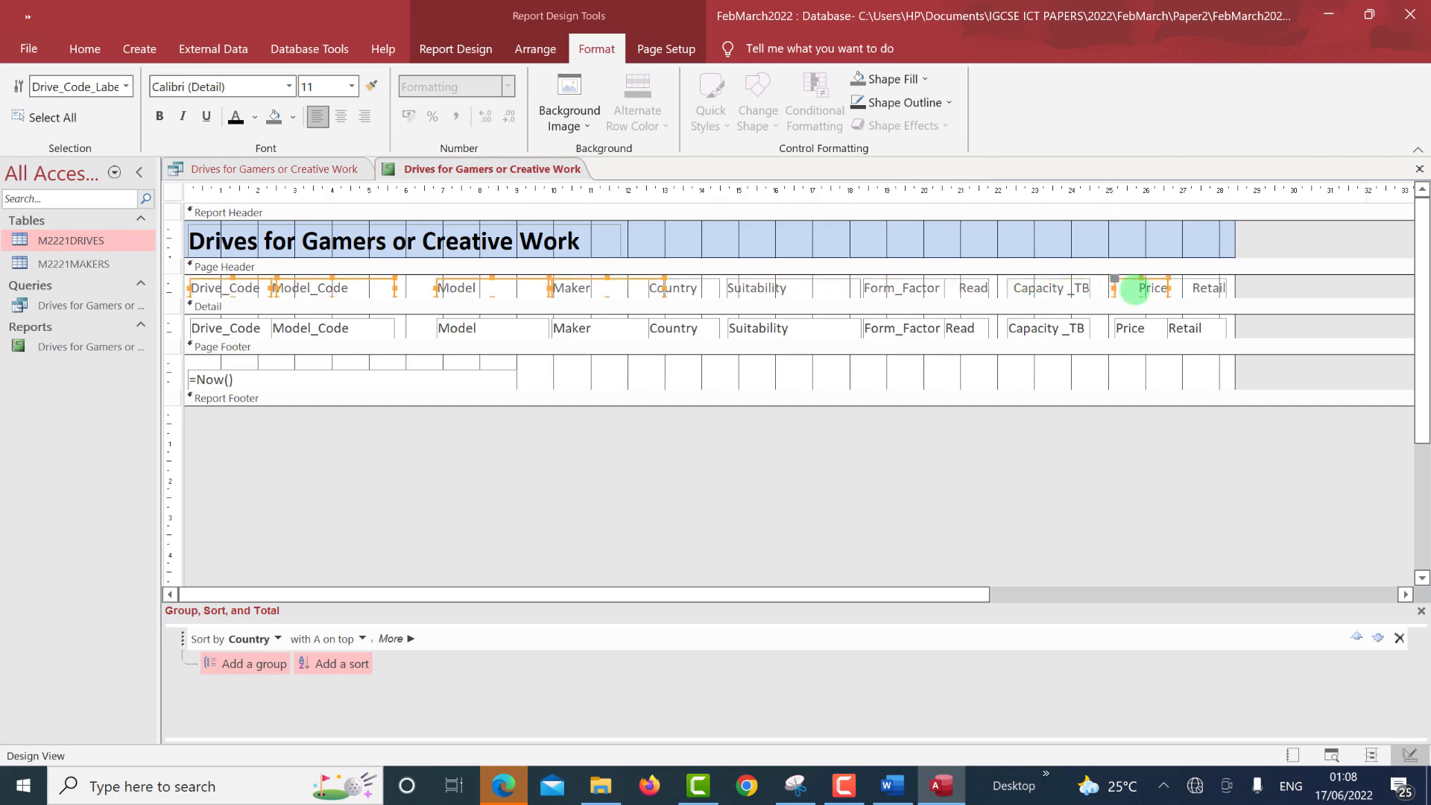
shift+click(1203, 286)
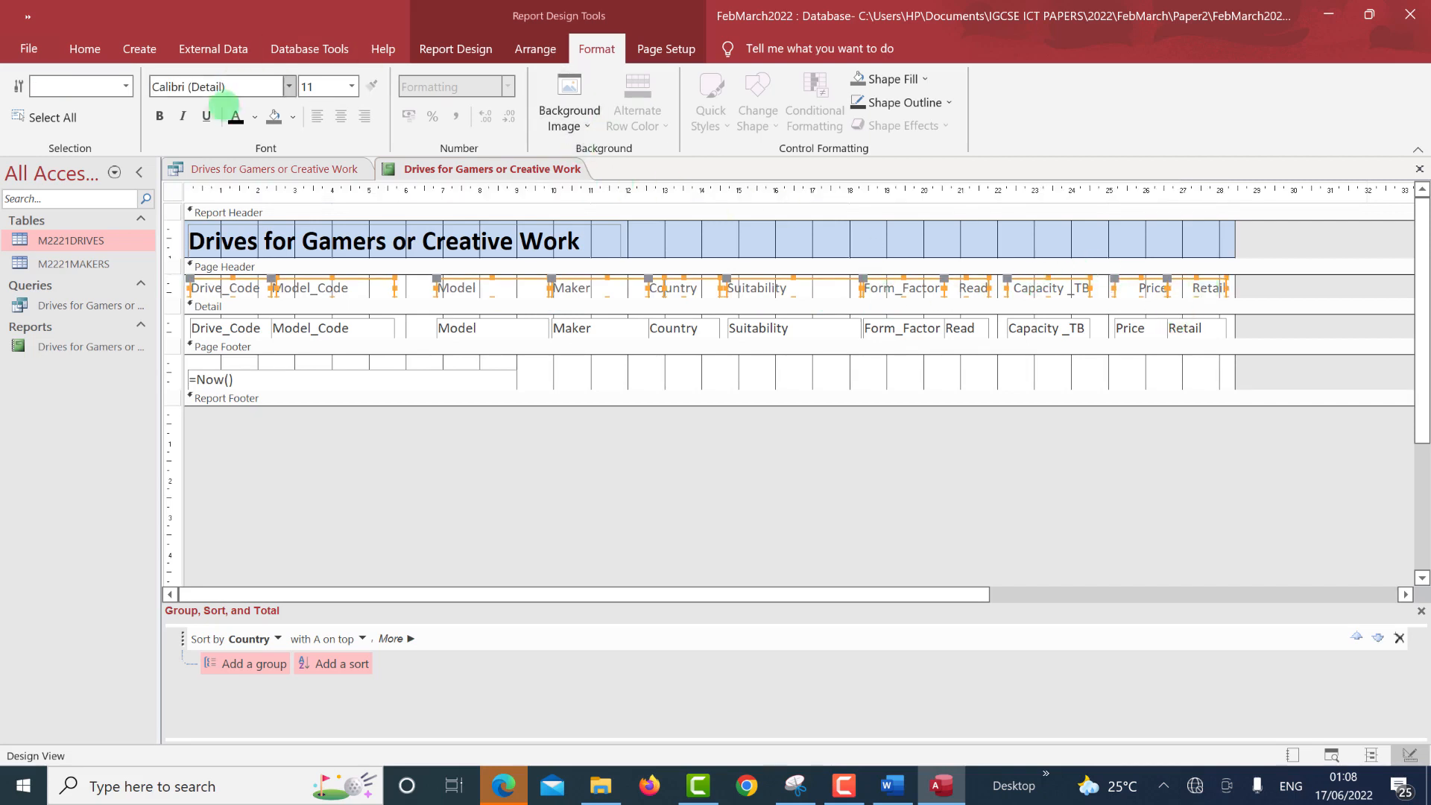
click(159, 115)
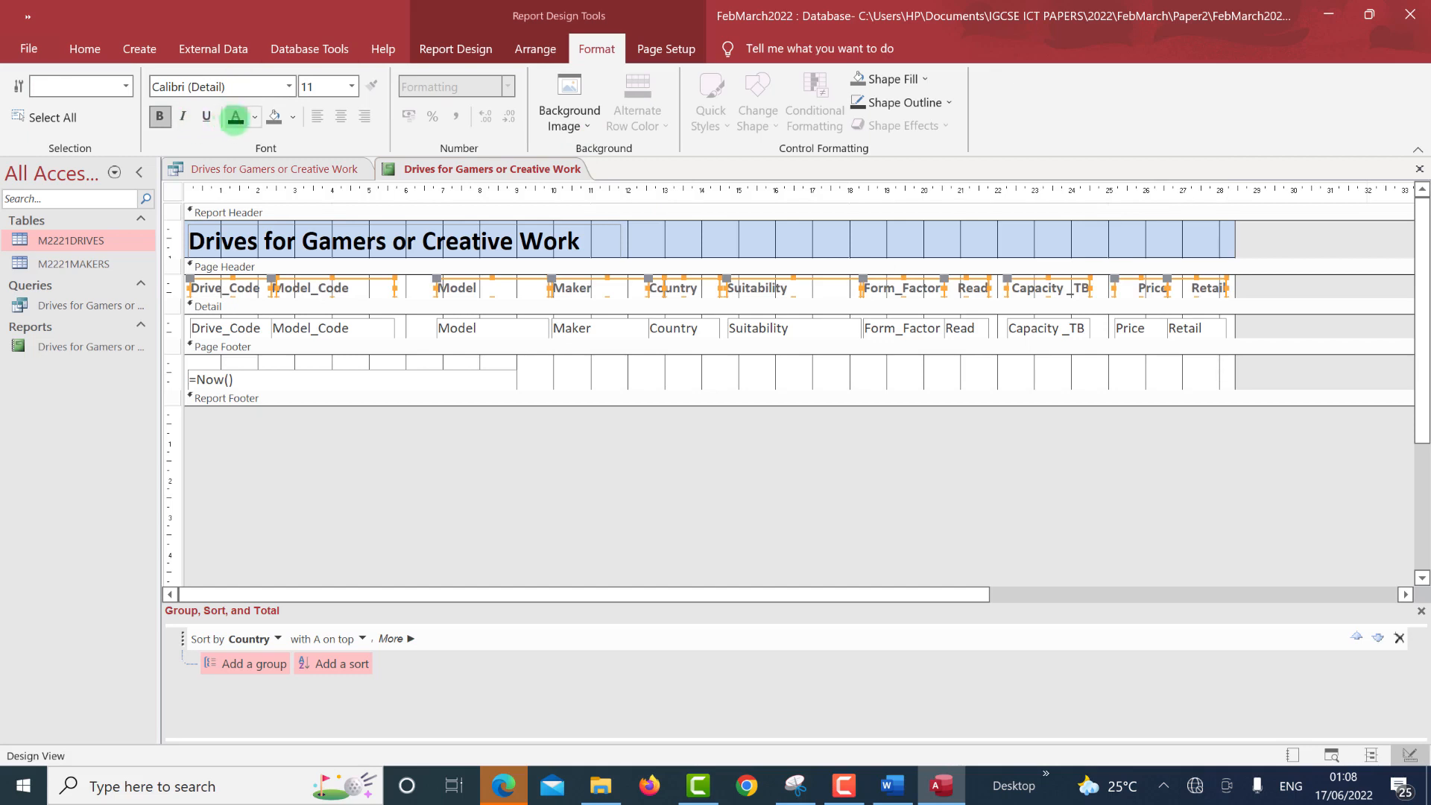
click(234, 120)
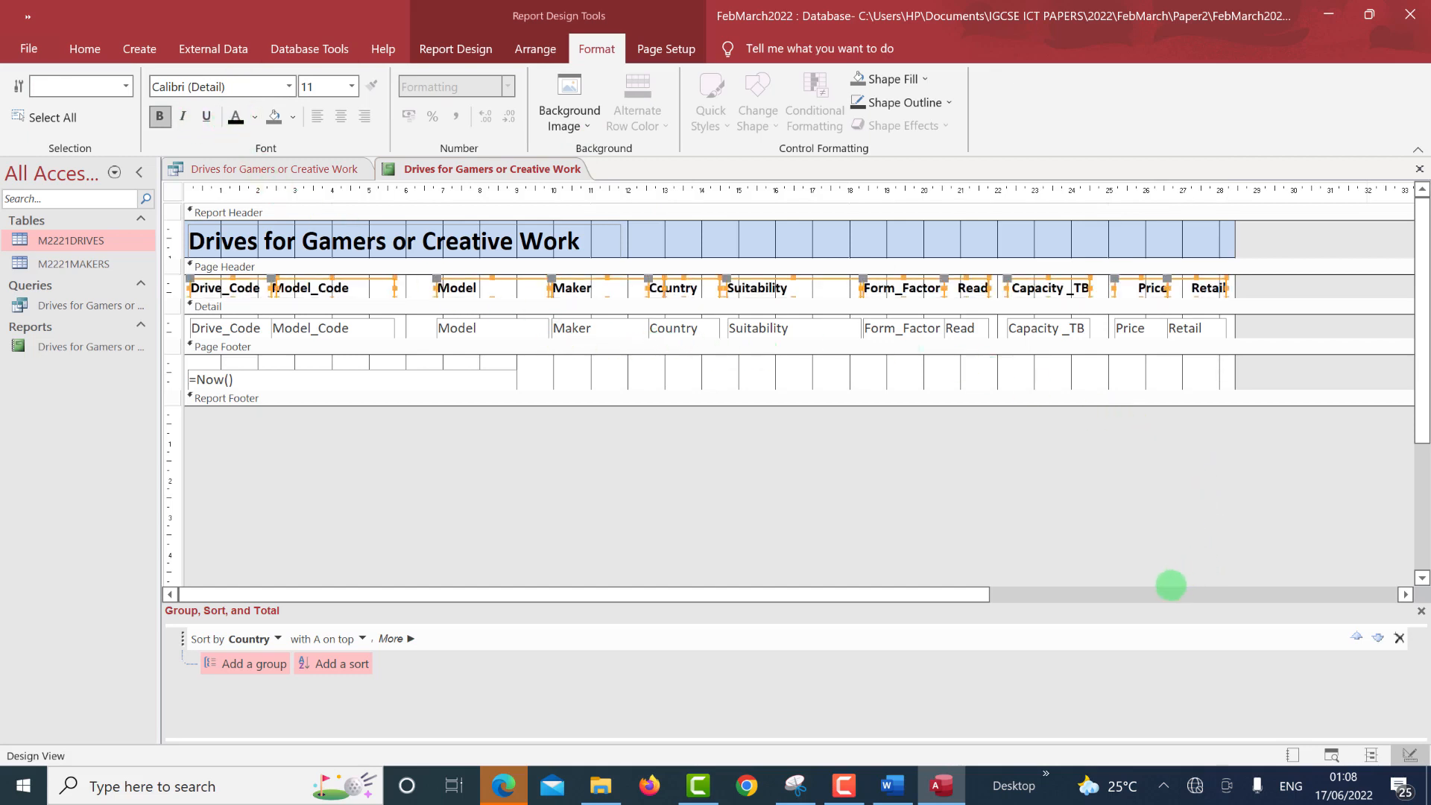
key(alt+Tab)
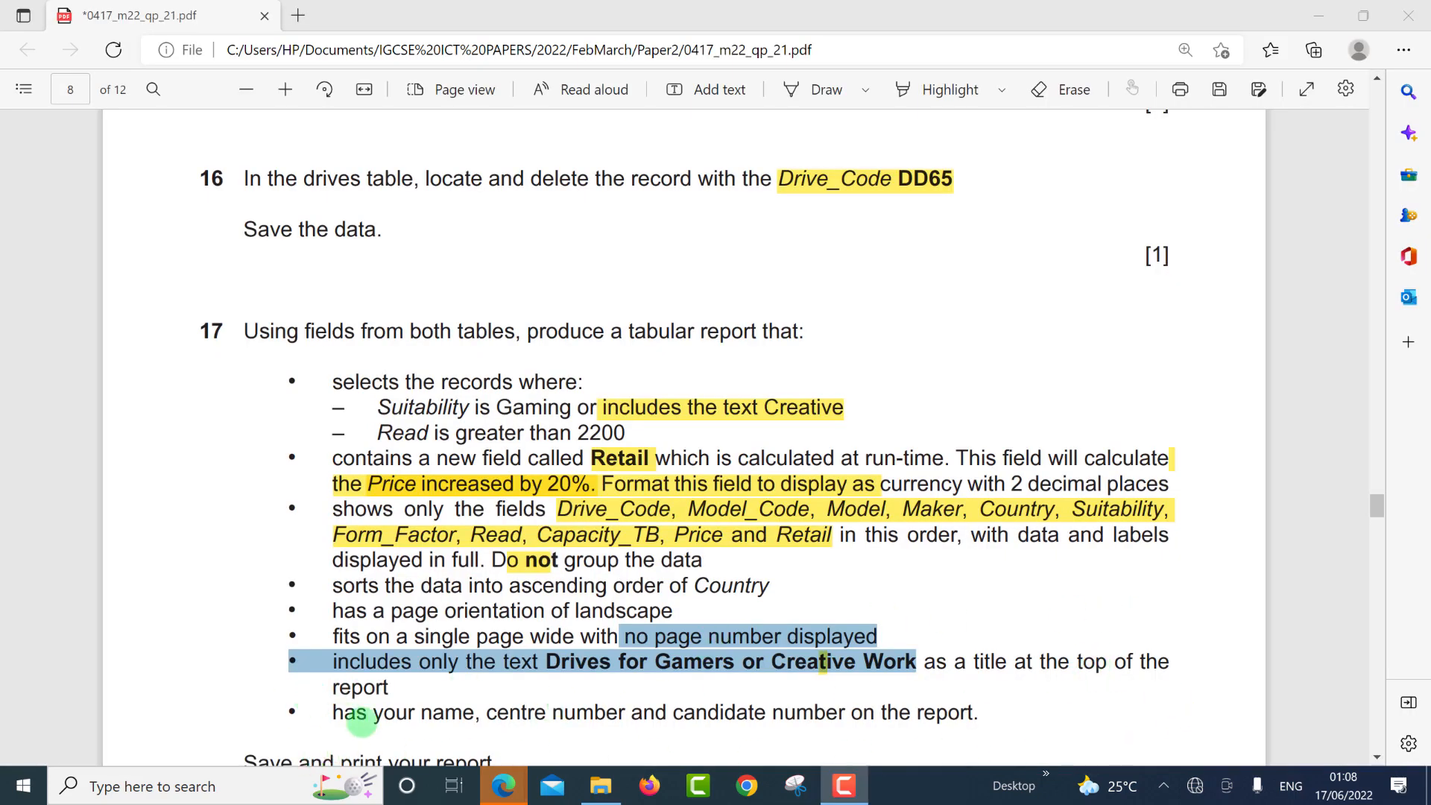
Review question 17's report requirements, then return to the Access report design.
click(646, 700)
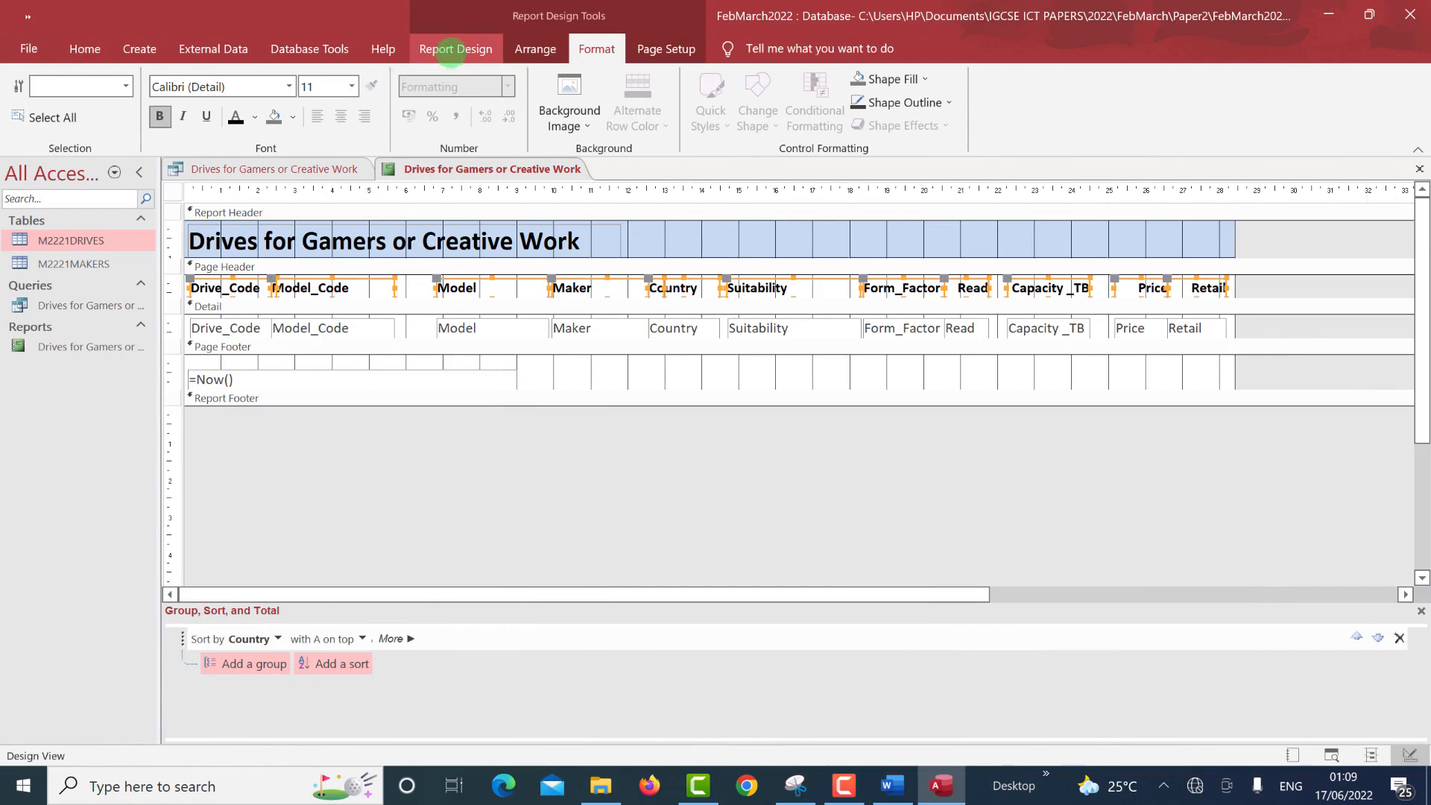
Draw a page-footer label with the candidate's name, centre and candidate numbers, then bold and heighten it.
click(451, 51)
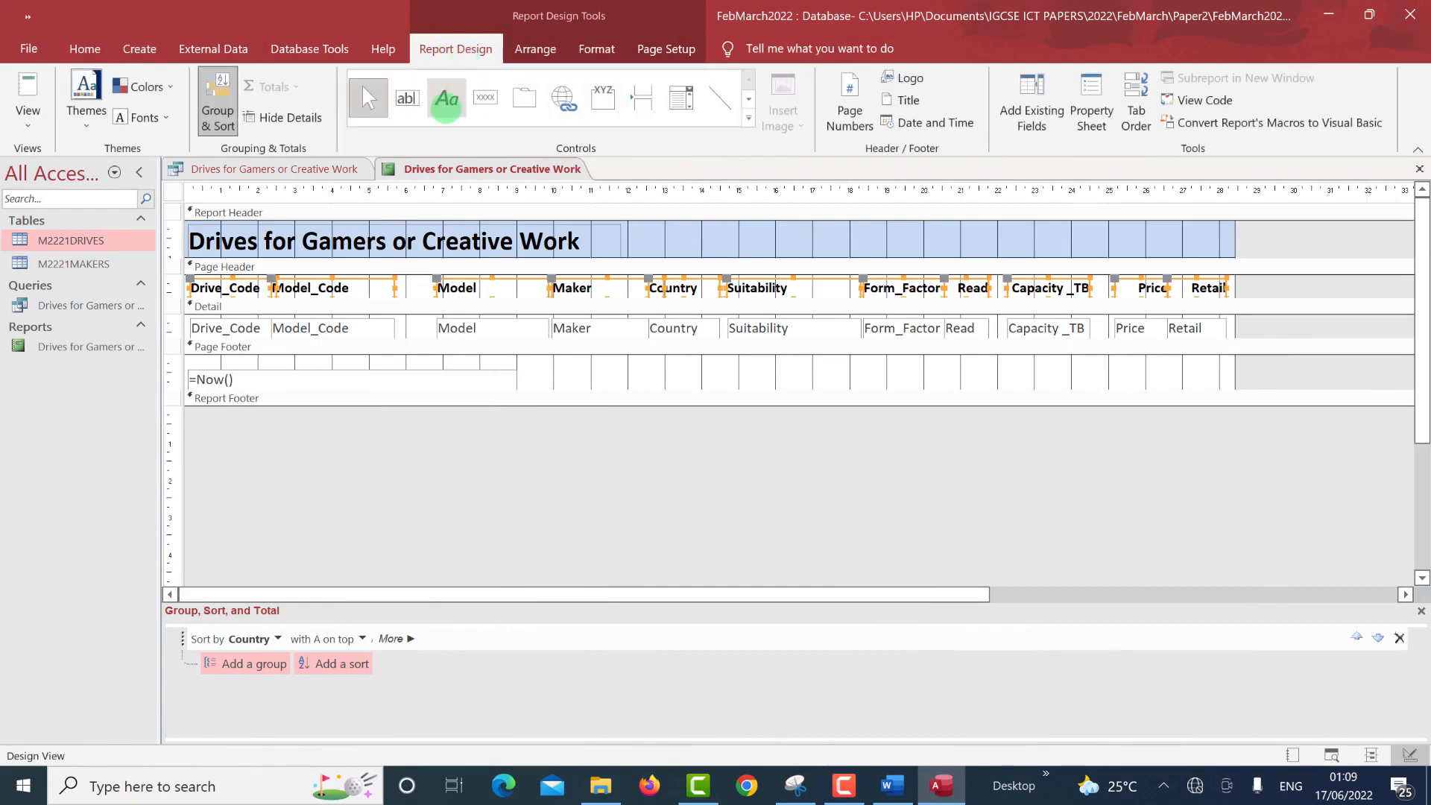
click(445, 99)
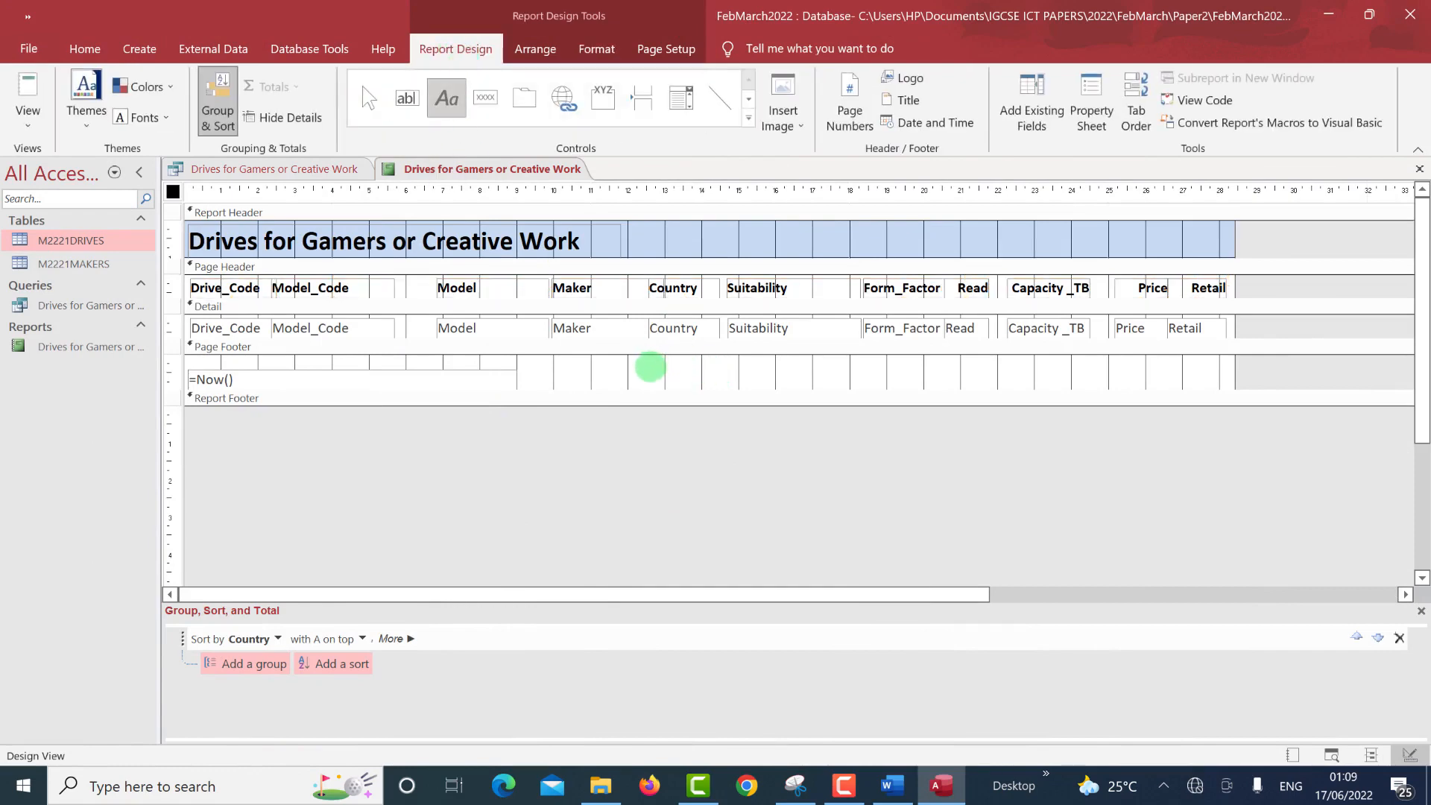
drag(650, 367, 1086, 384)
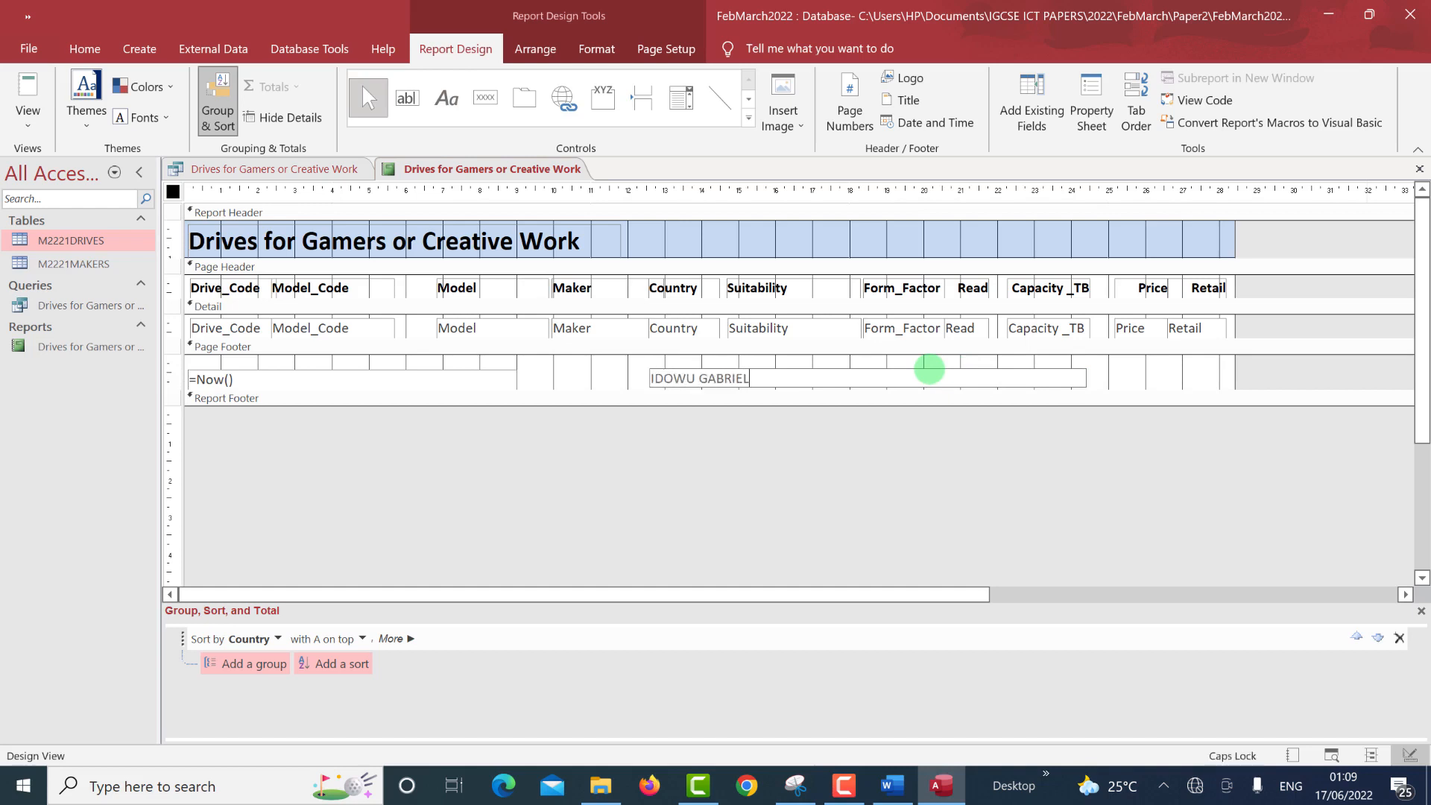
text(AOTAN, 1234, 567)
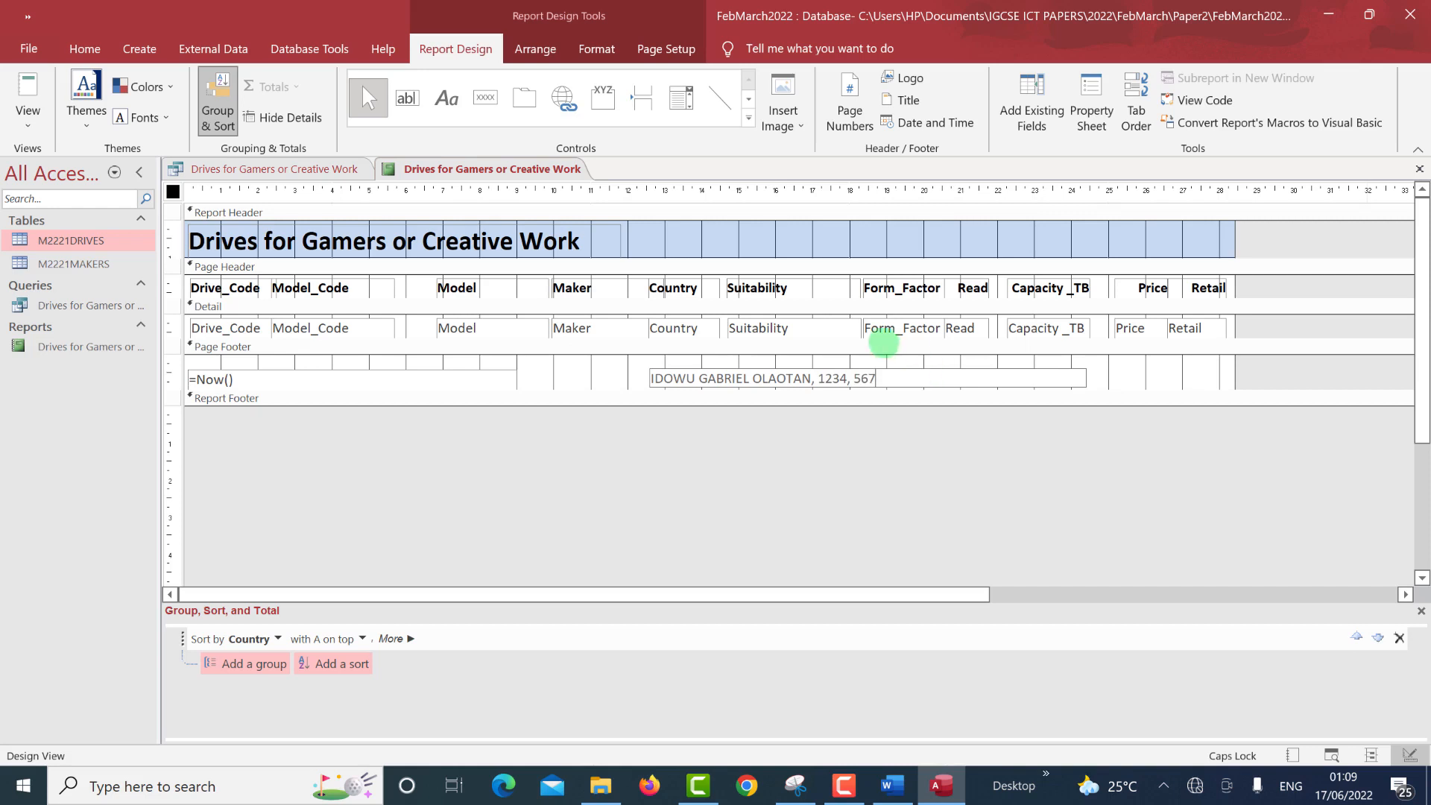
click(686, 386)
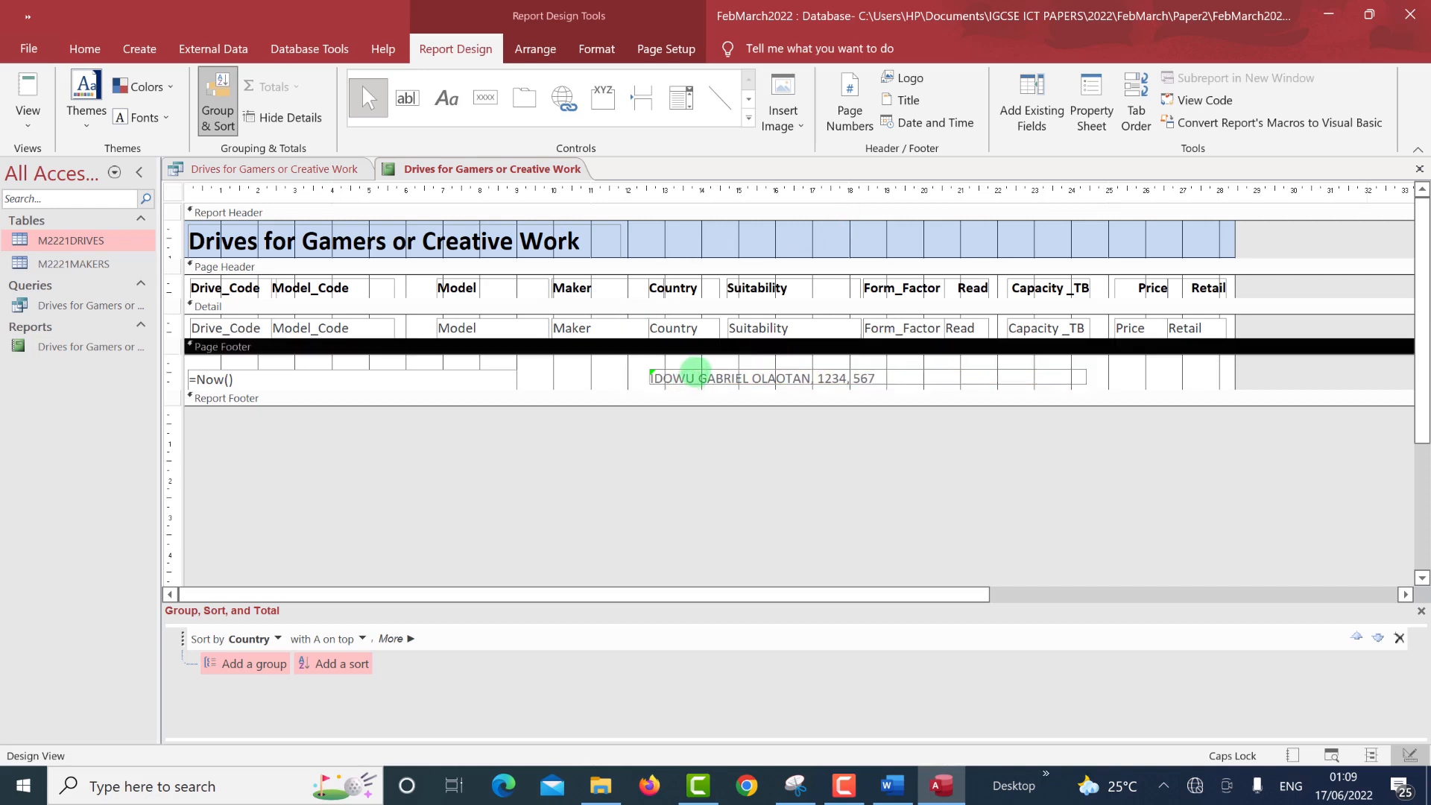
click(686, 378)
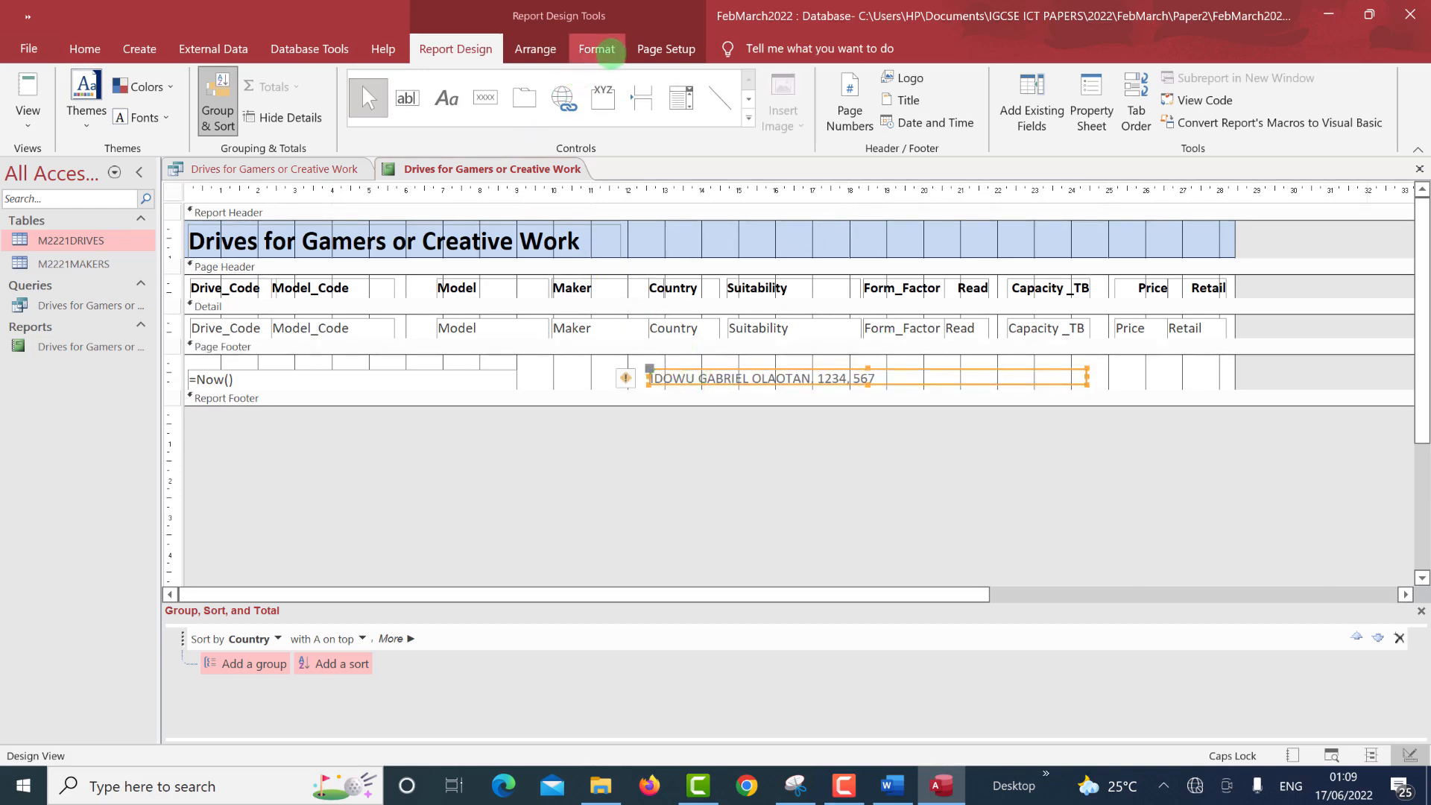
click(600, 52)
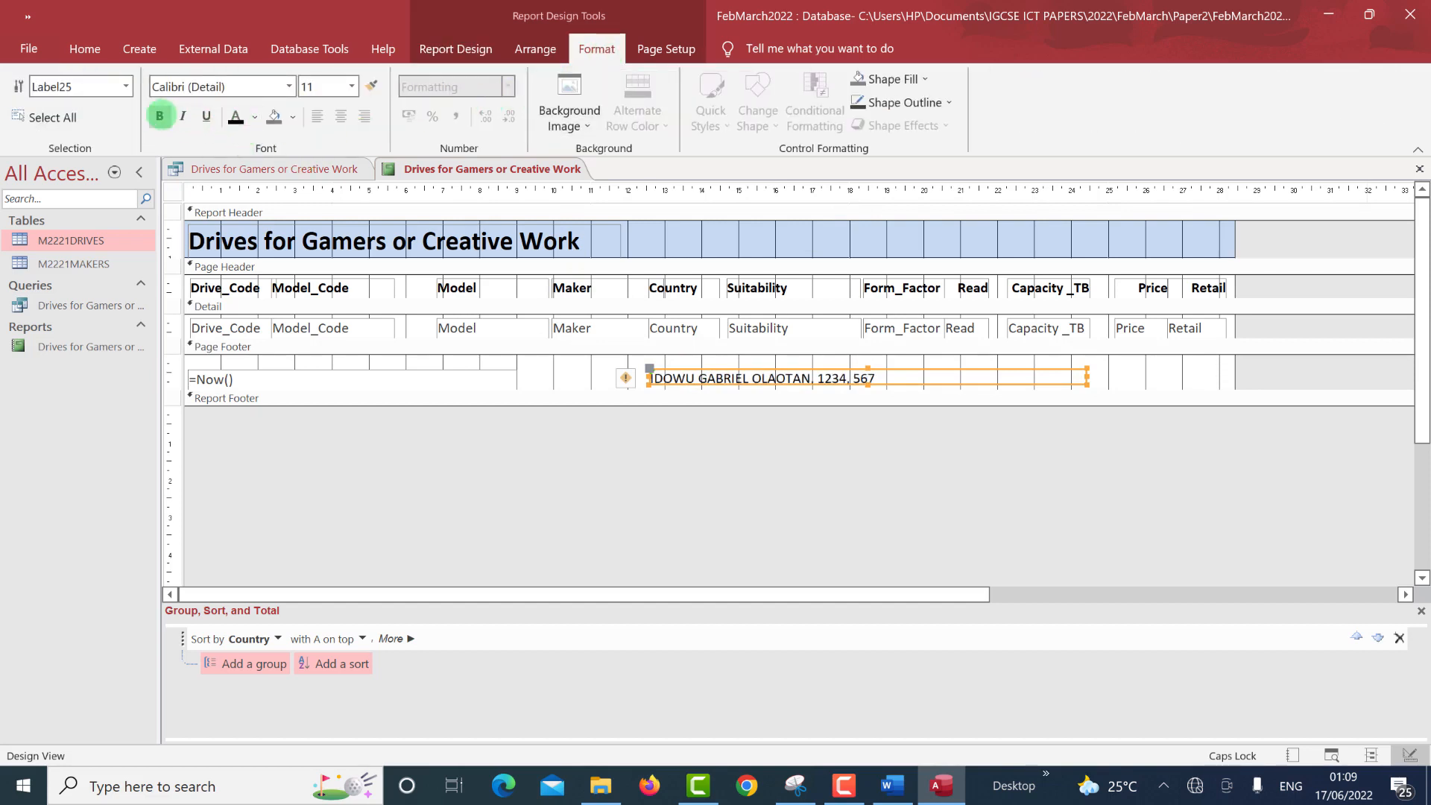
click(160, 116)
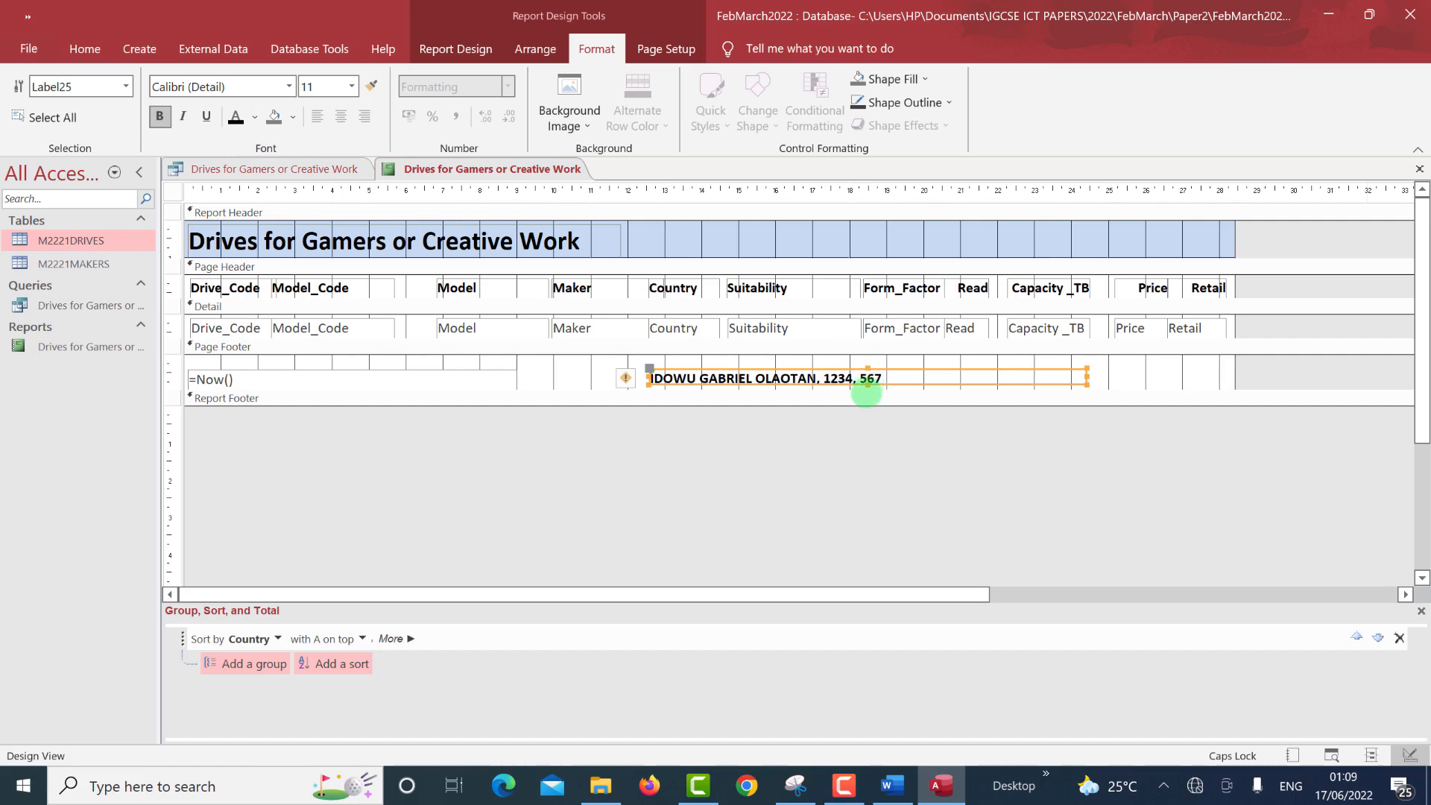
drag(866, 392, 863, 402)
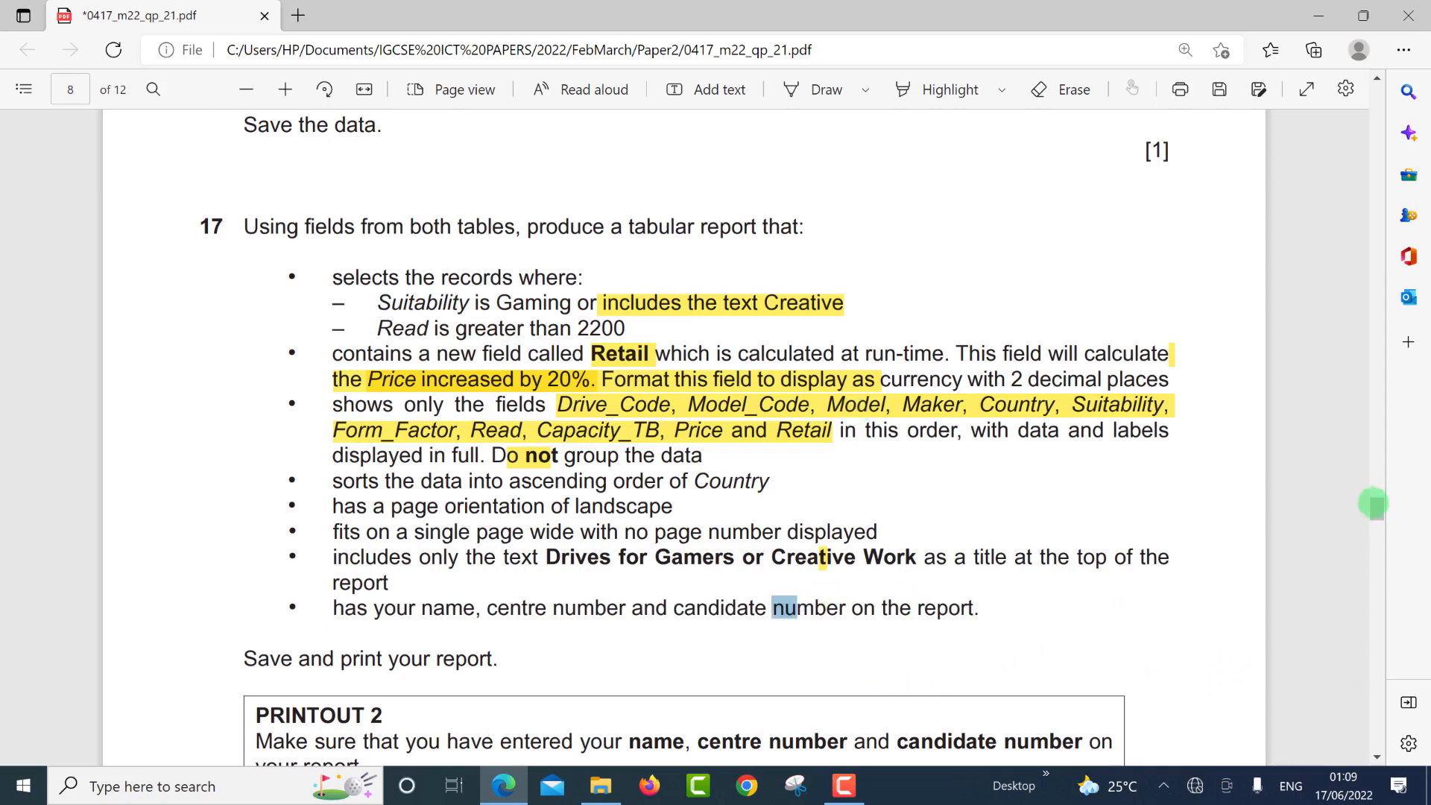
Scroll down to the PRINTOUT 2 box and back up, then return to Access.
drag(1380, 509, 1377, 519)
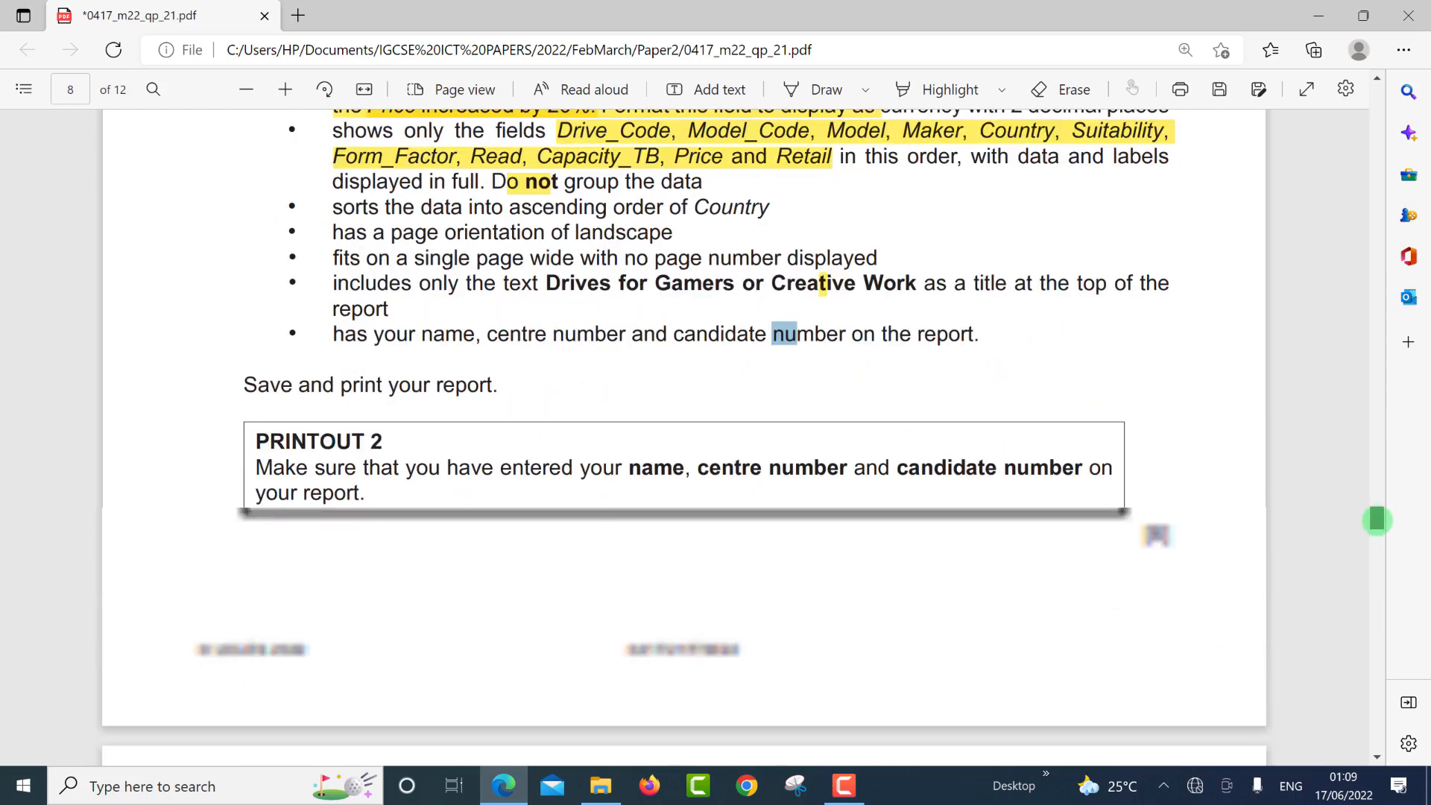
scroll(1377, 521, down, 5)
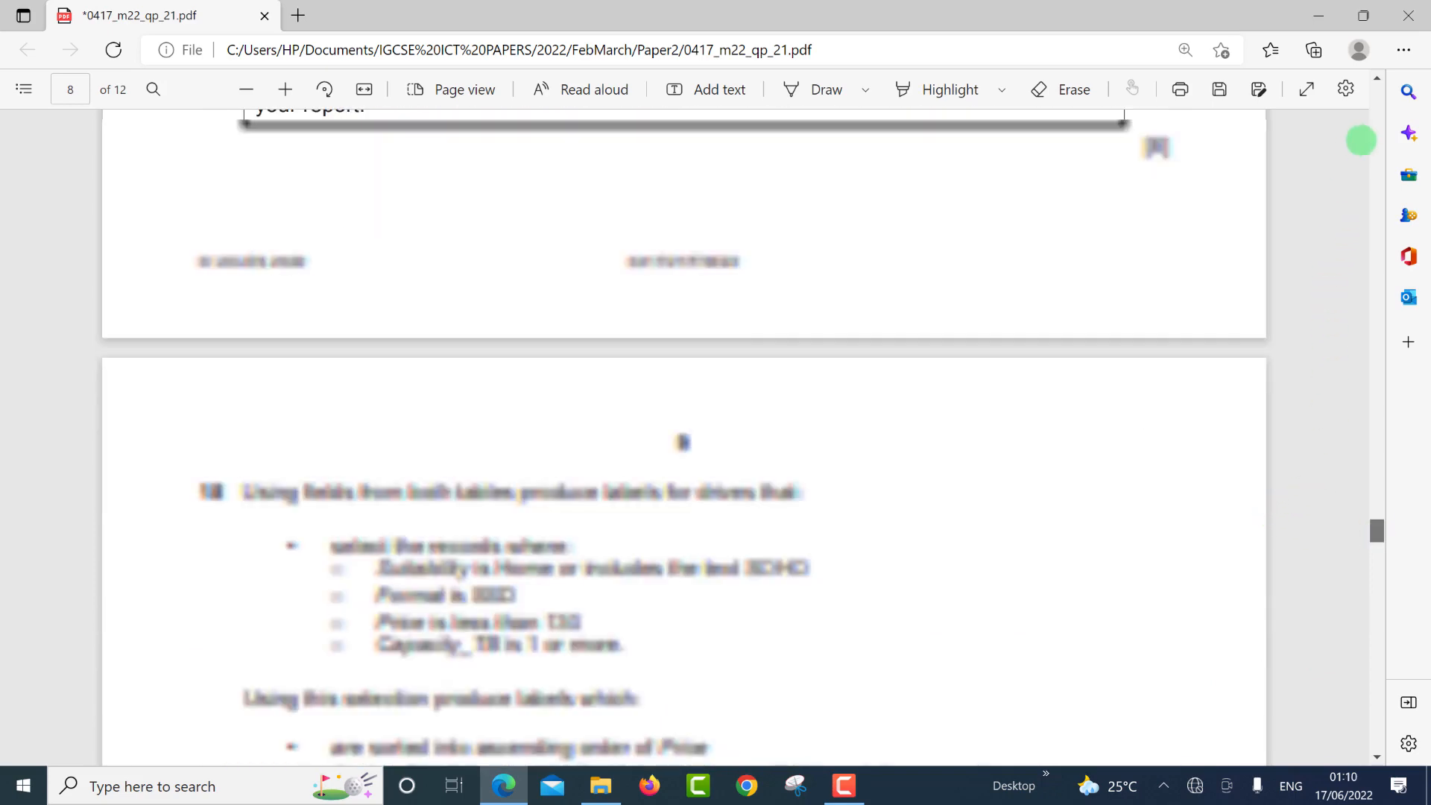
click(1377, 79)
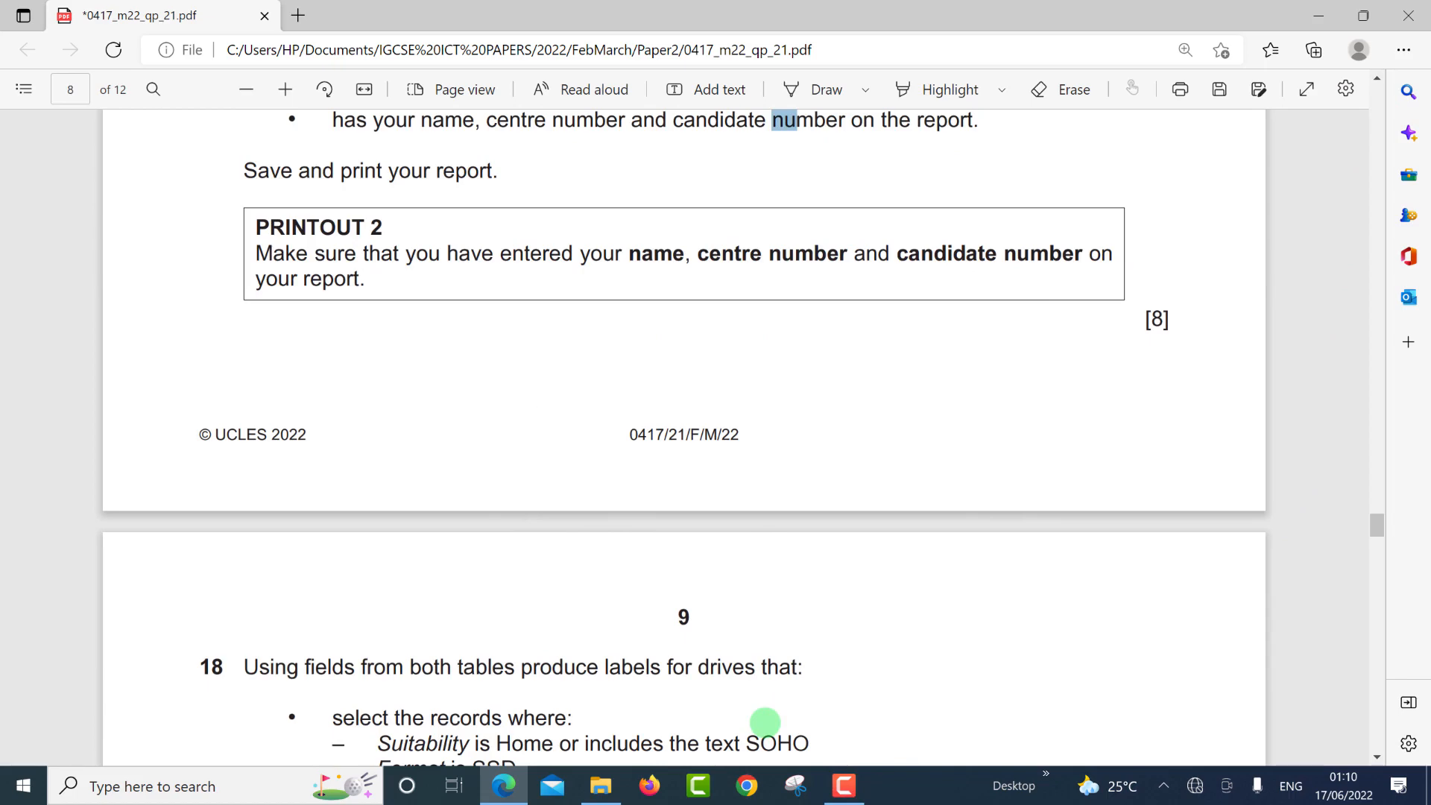
key(ctrl+super+Left)
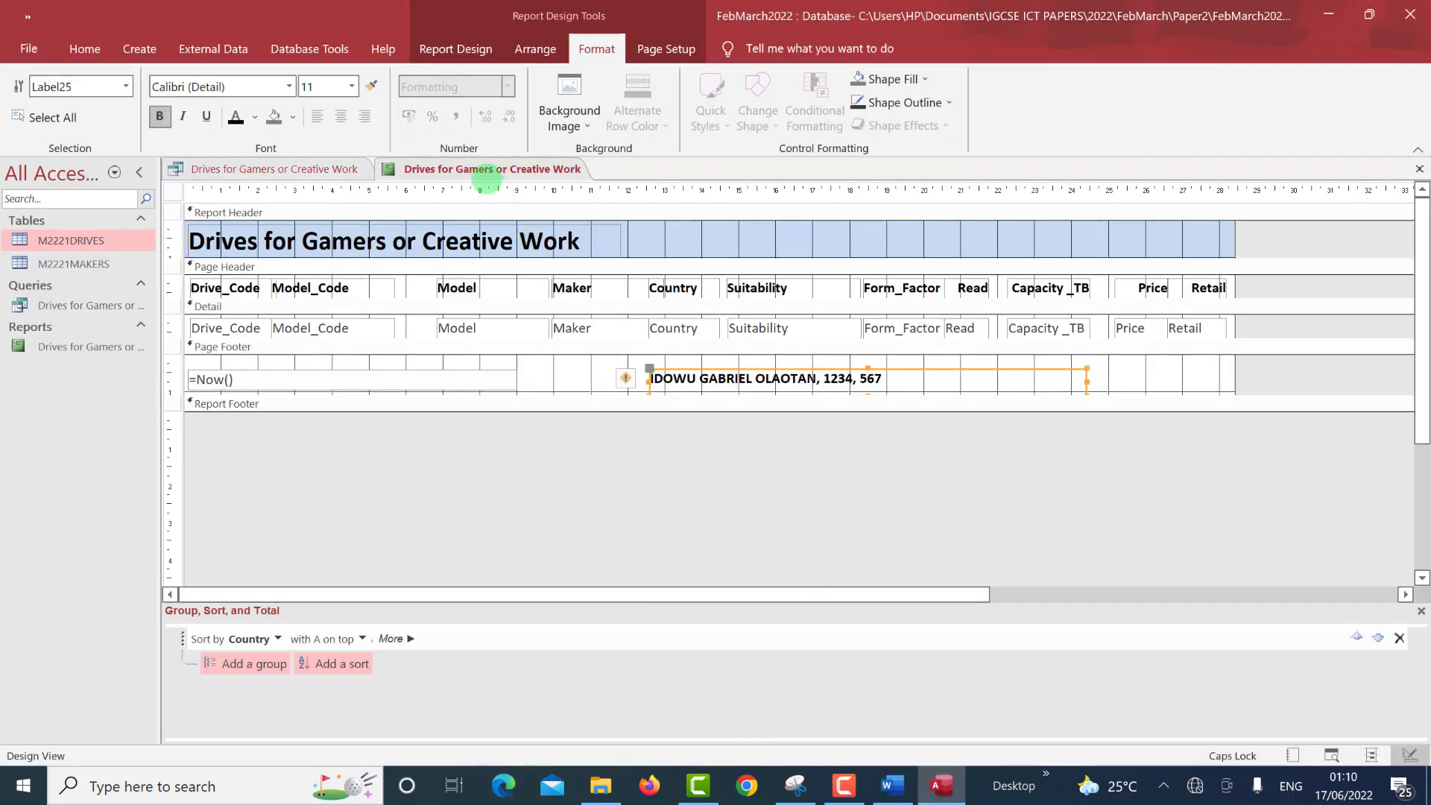
Save the report and scroll through its print preview, checking title, all 11 drive rows and footer.
right_click(486, 171)
click(491, 189)
click(1331, 755)
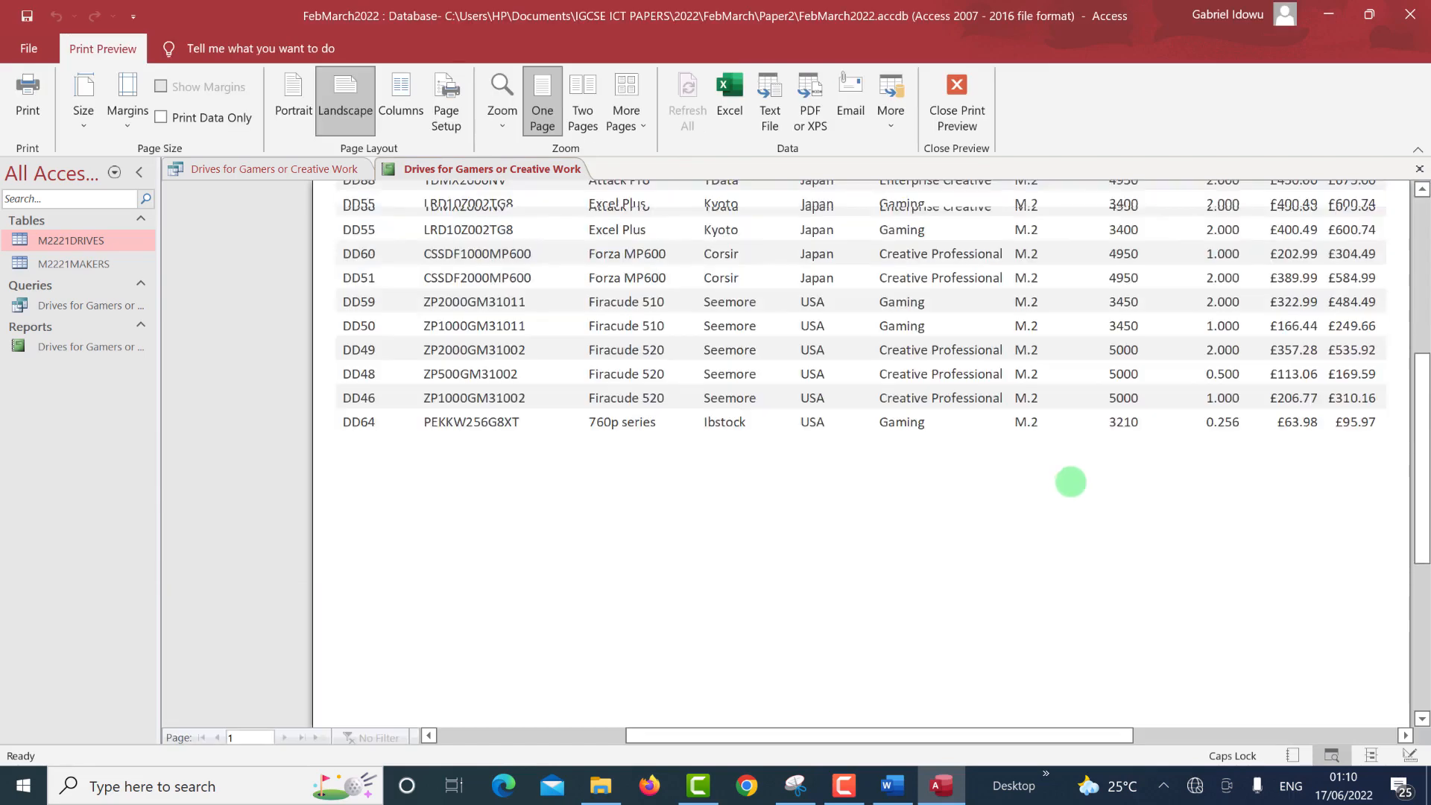
scroll(1069, 485, up, 5)
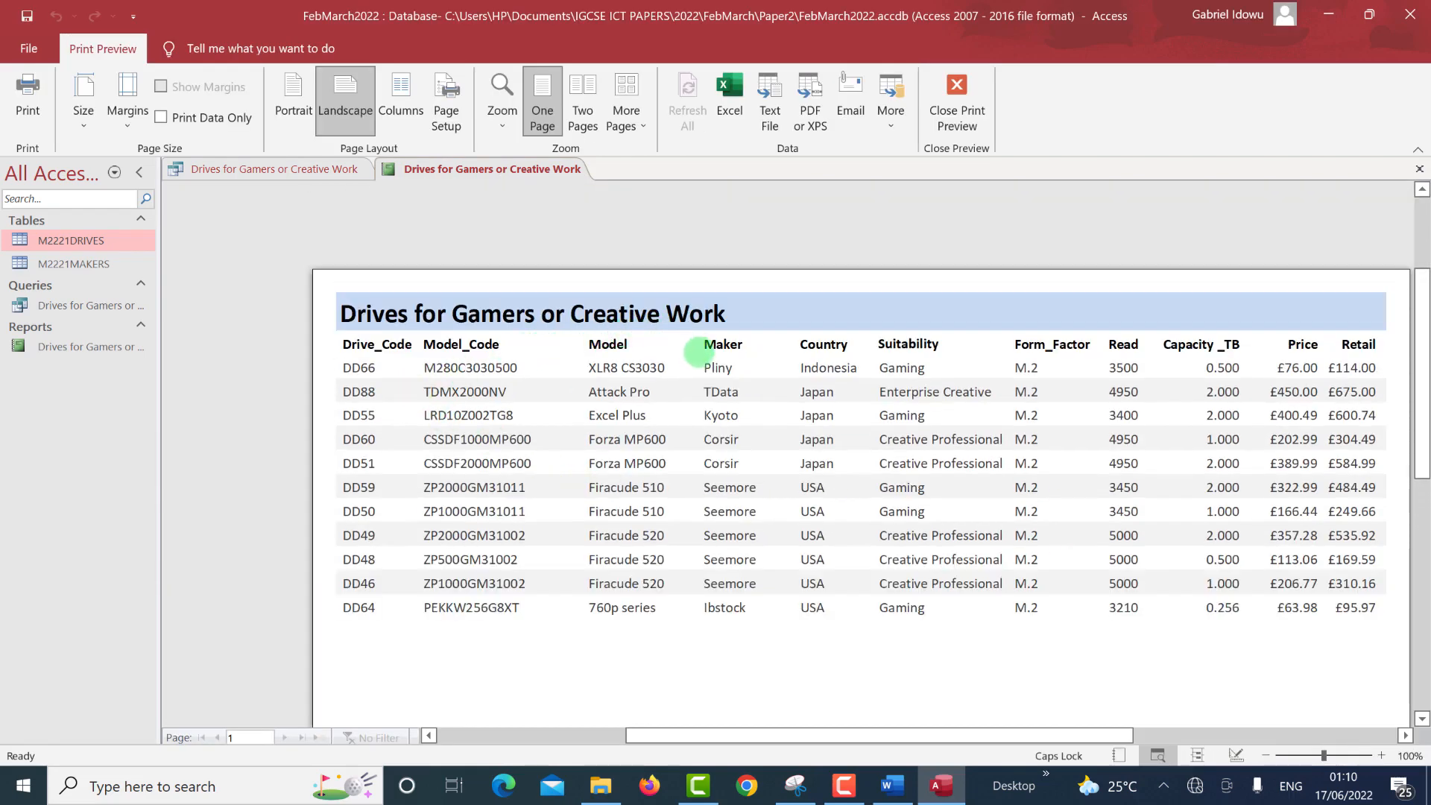
scroll(700, 357, down, 2)
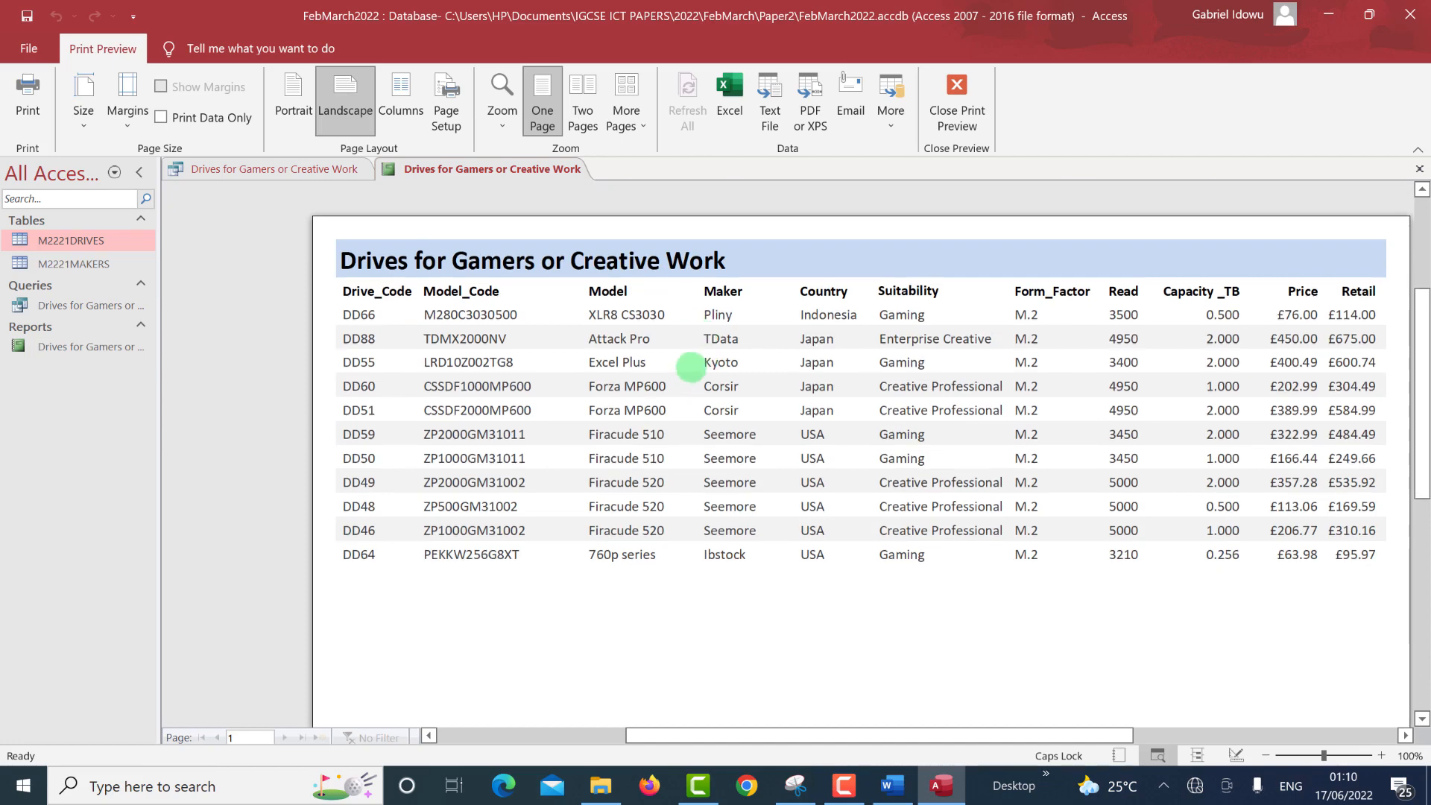
scroll(704, 365, down, 1)
scroll(705, 369, down, 10)
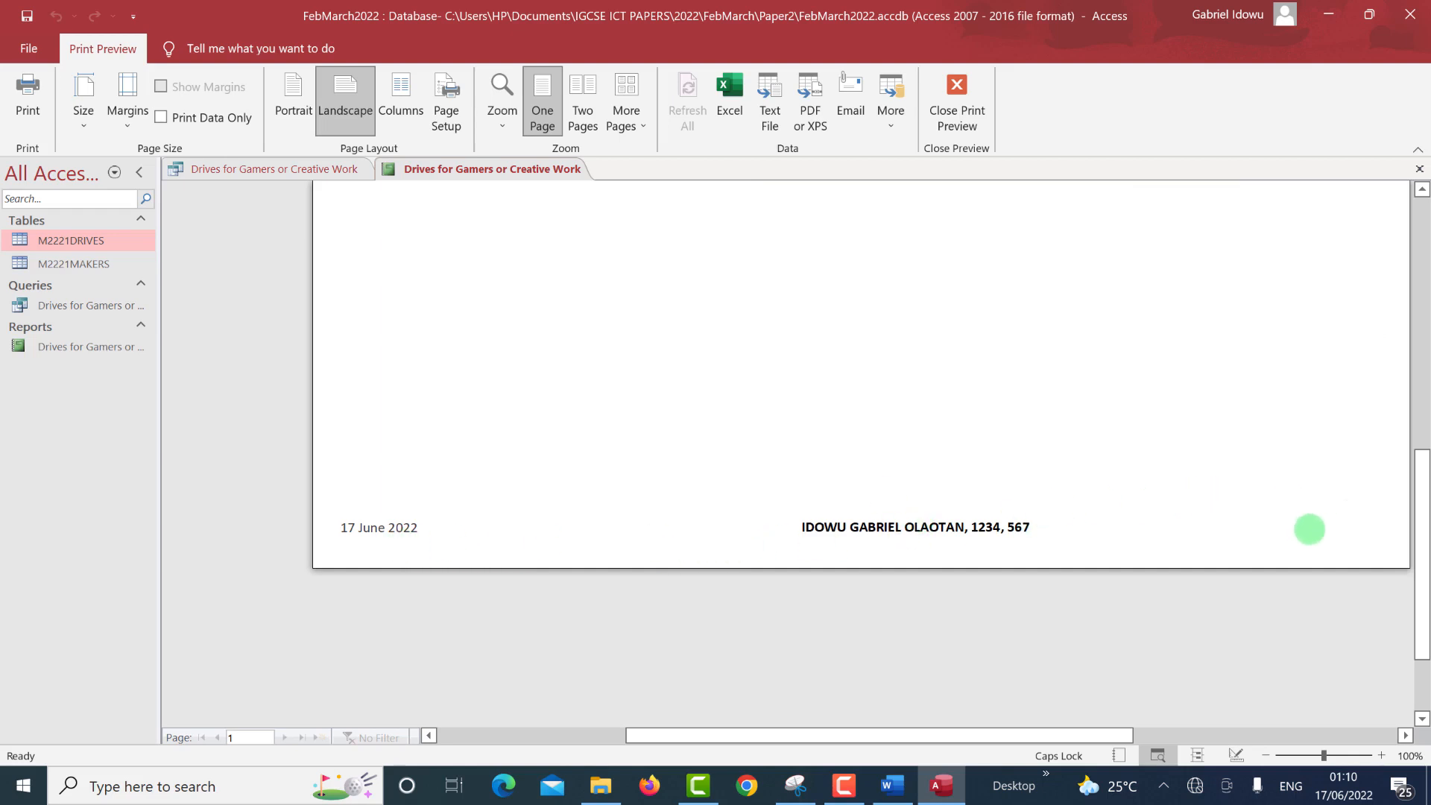
scroll(1308, 527, up, 2)
scroll(1310, 530, up, 11)
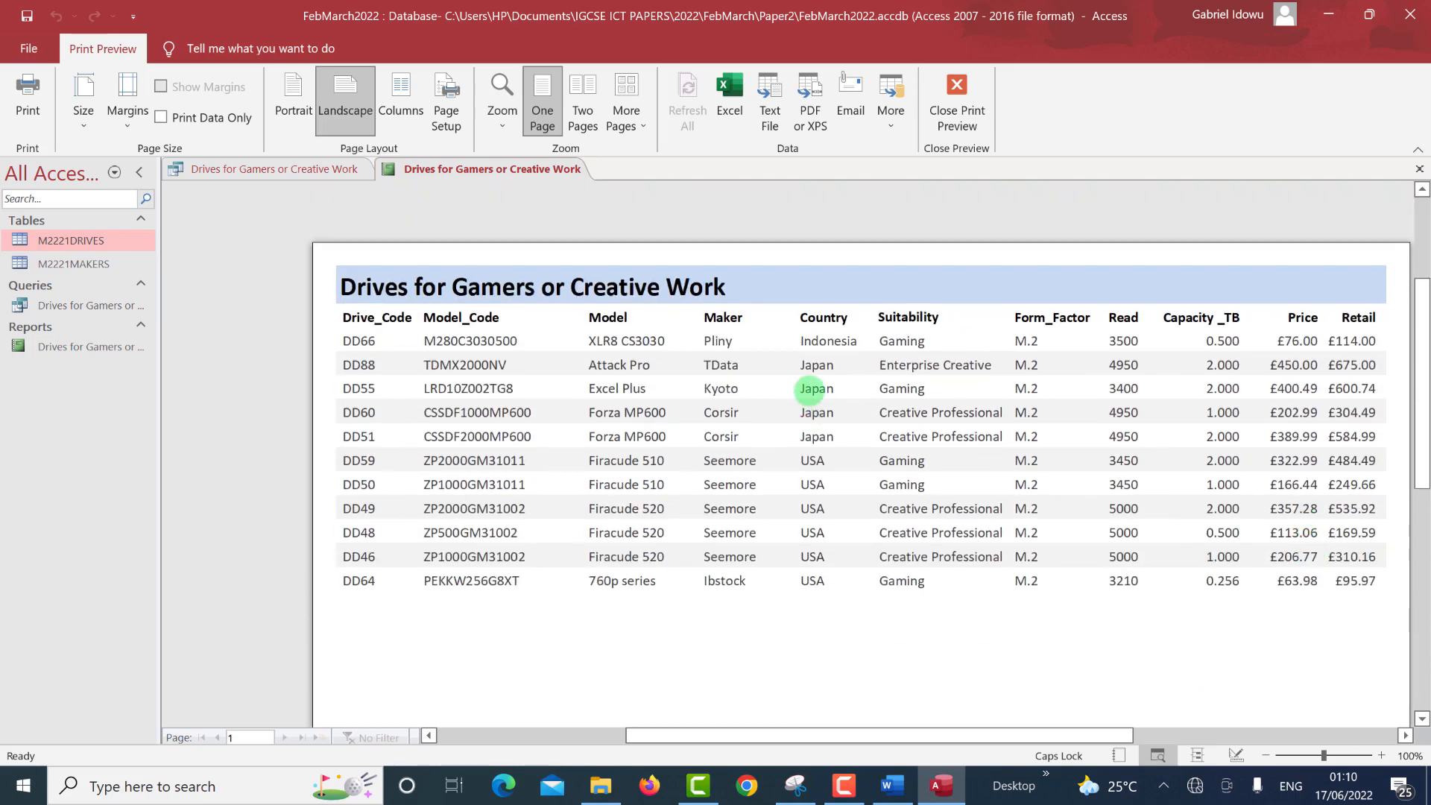
scroll(795, 401, up, 2)
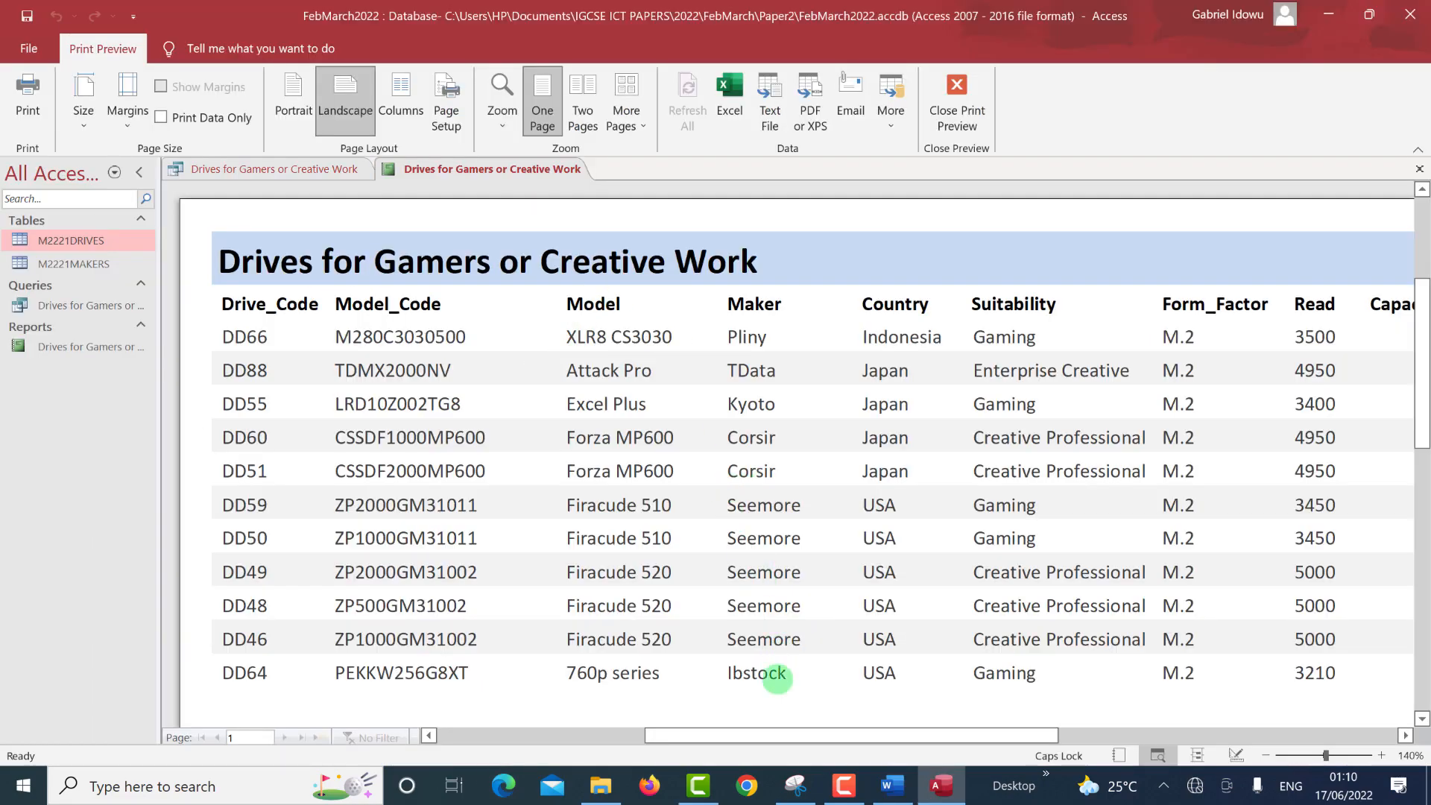
drag(780, 734, 671, 754)
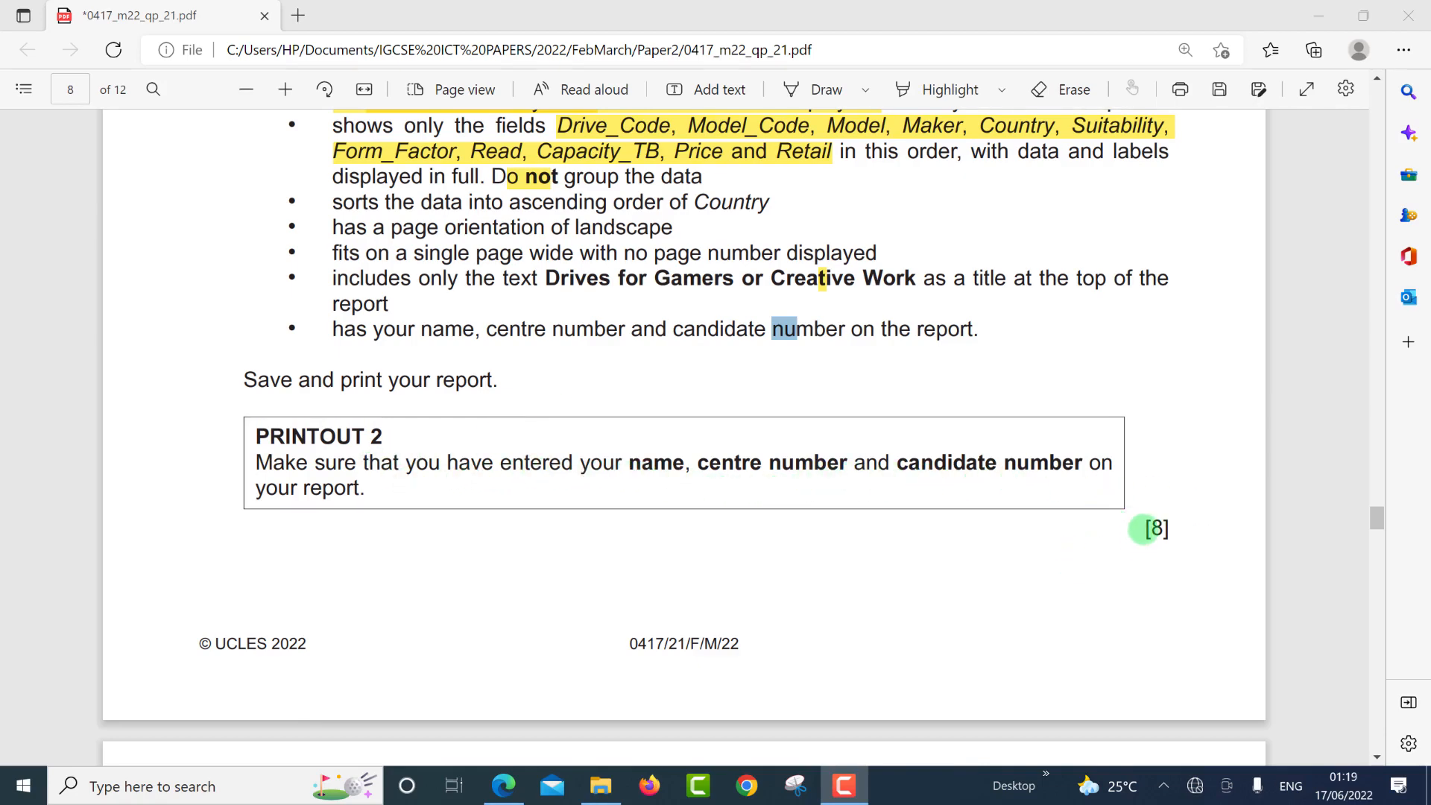
Check the [8] mark total for the report question, then return to the Access report.
click(1191, 529)
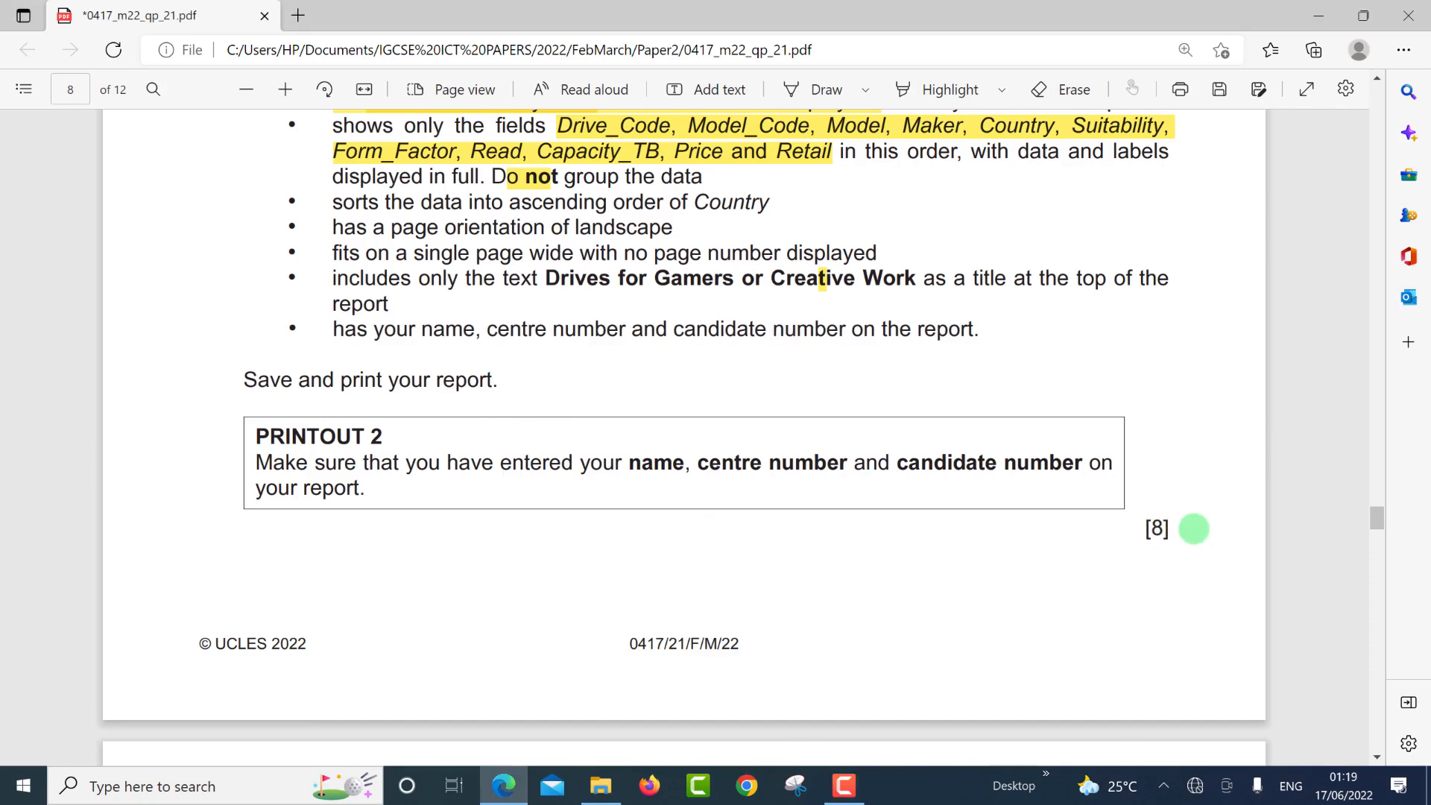
double_click(1193, 529)
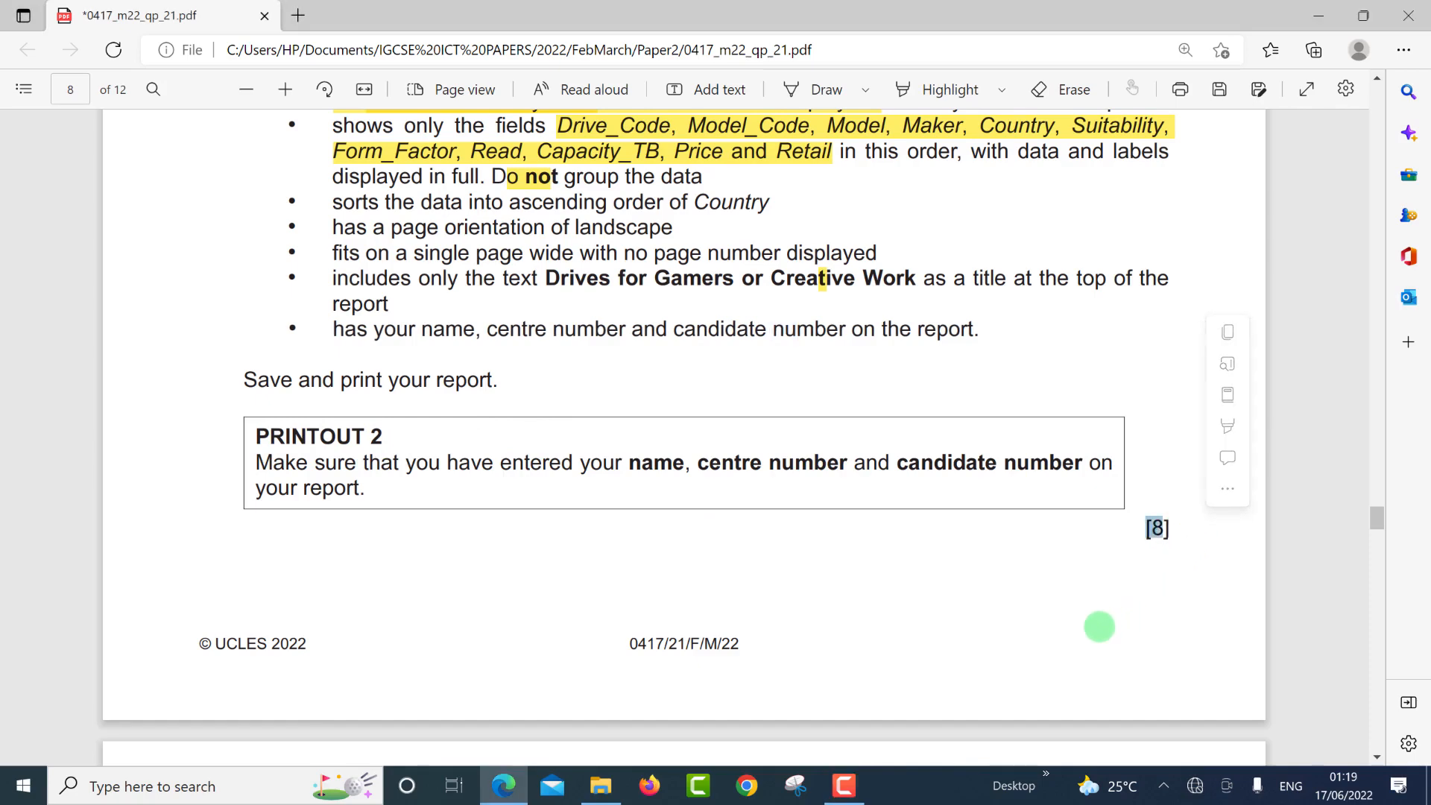
key(alt+Tab)
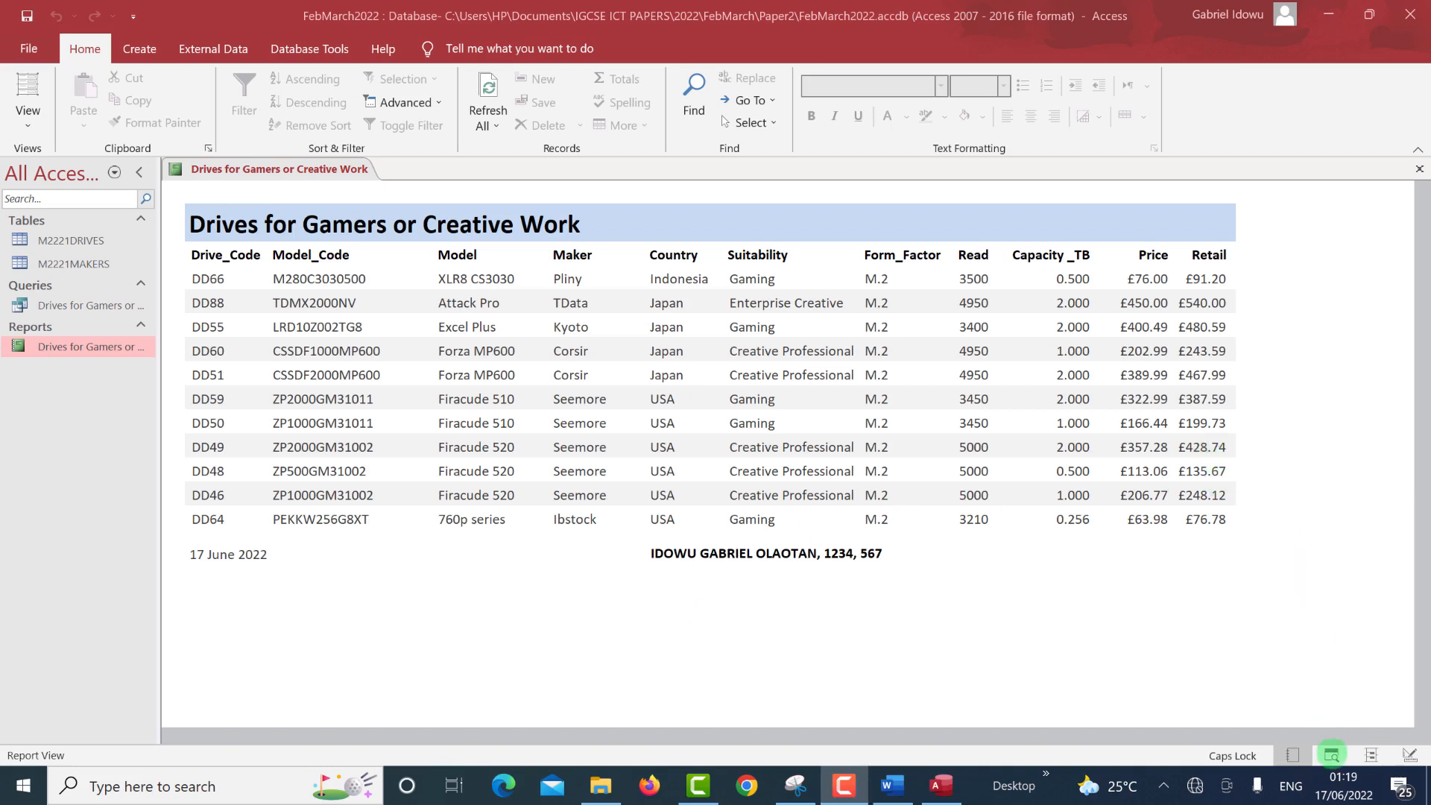
Scroll through the landscape print preview and check the paper Size list without changing it.
click(1332, 755)
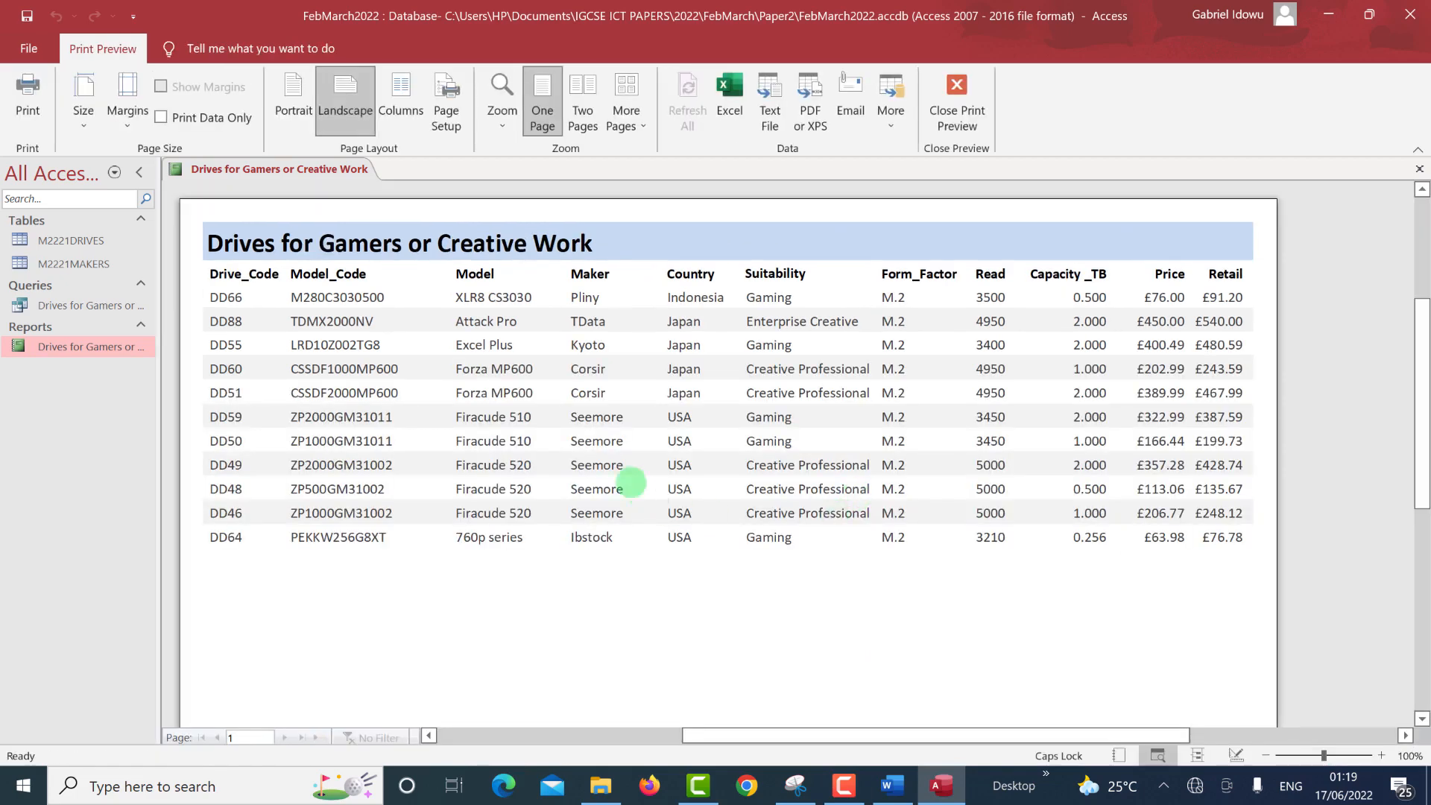
scroll(535, 432, down, 5)
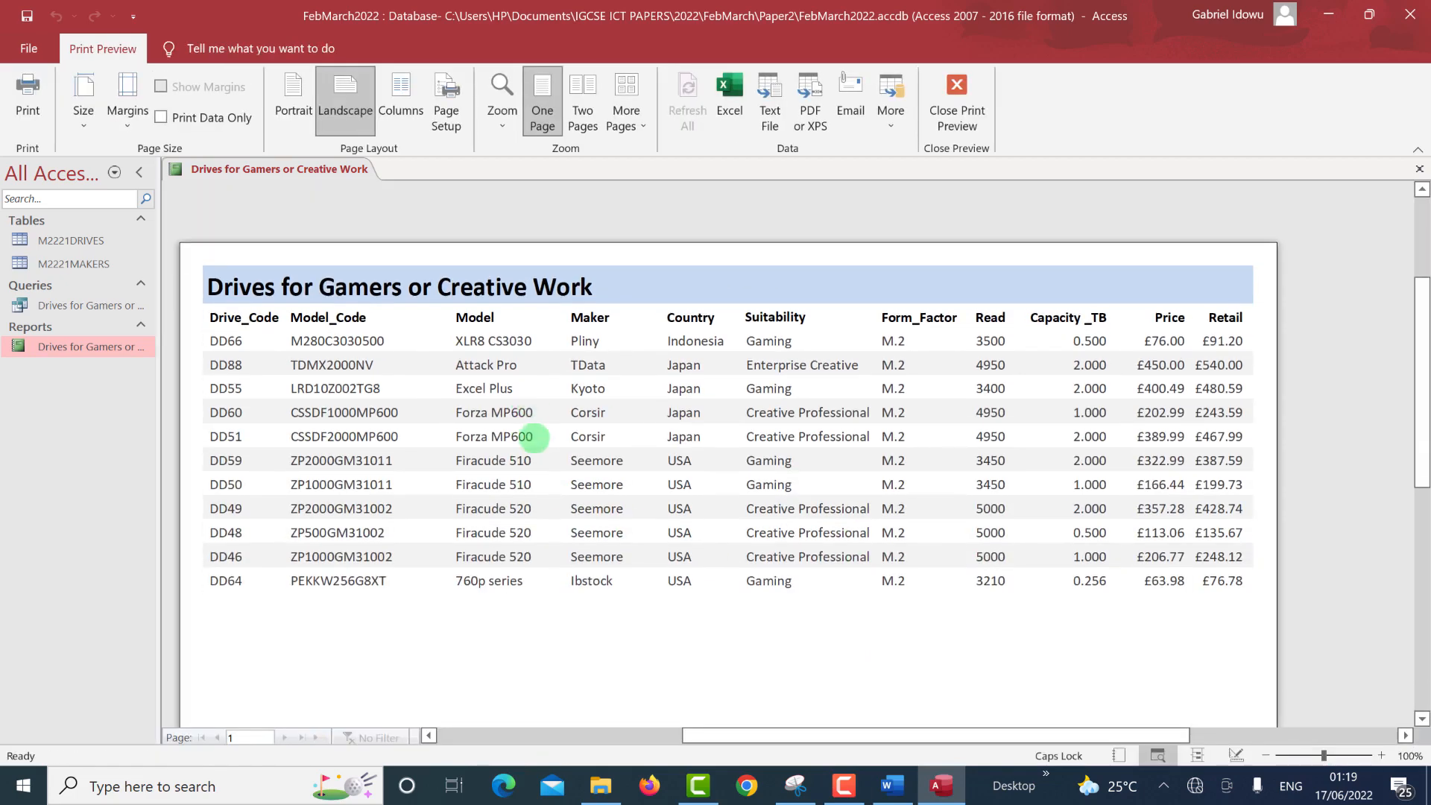
scroll(535, 472, down, 1)
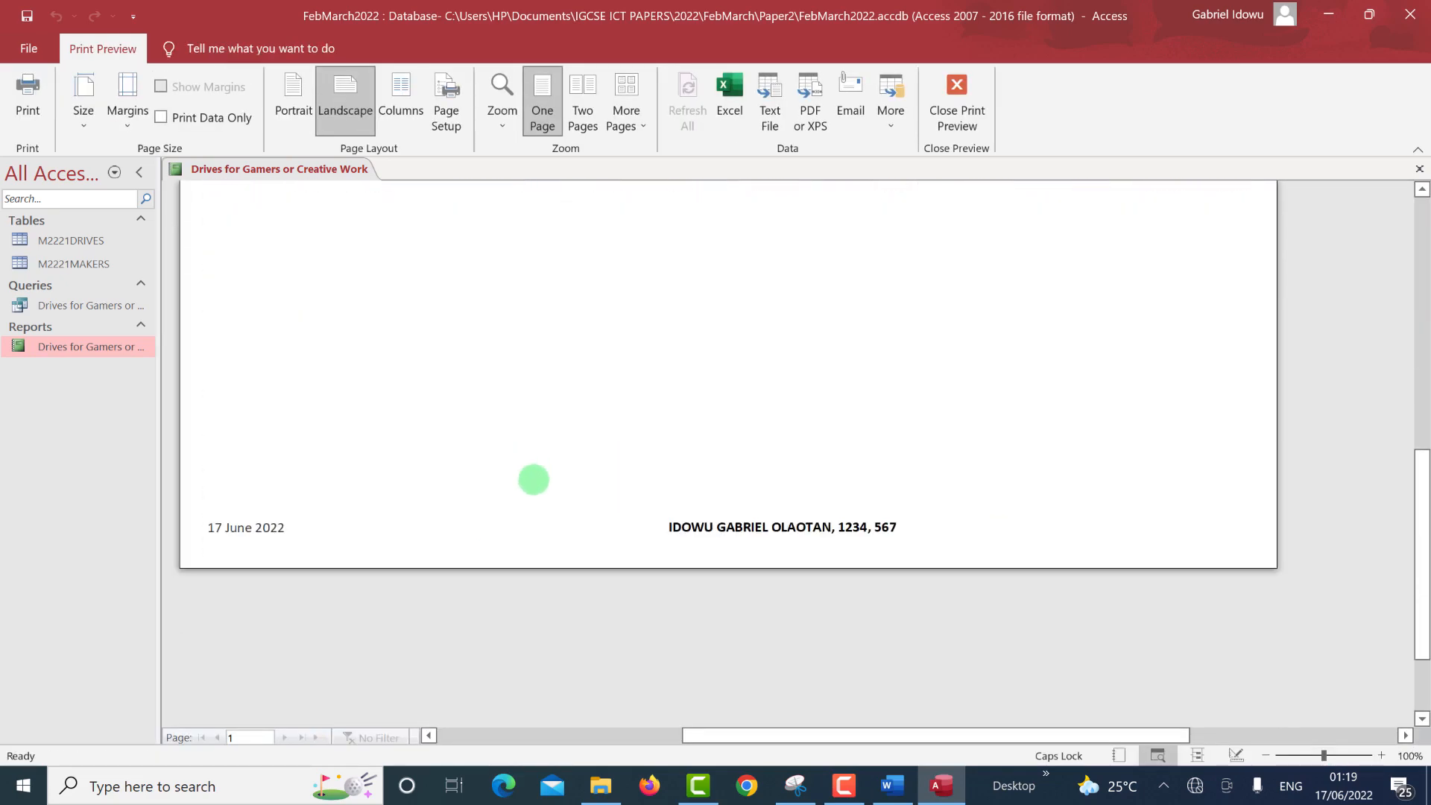
scroll(534, 480, up, 8)
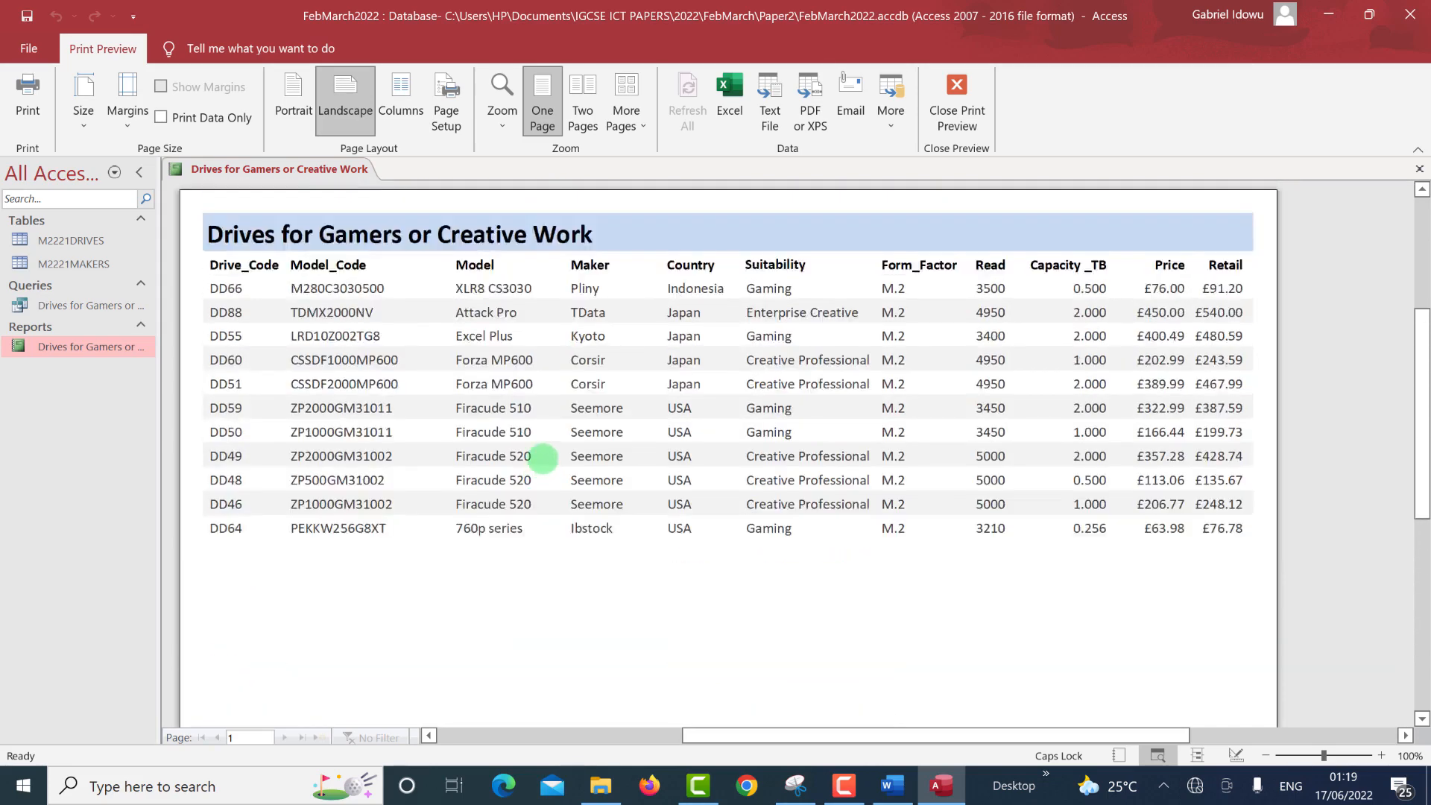
scroll(541, 453, up, 1)
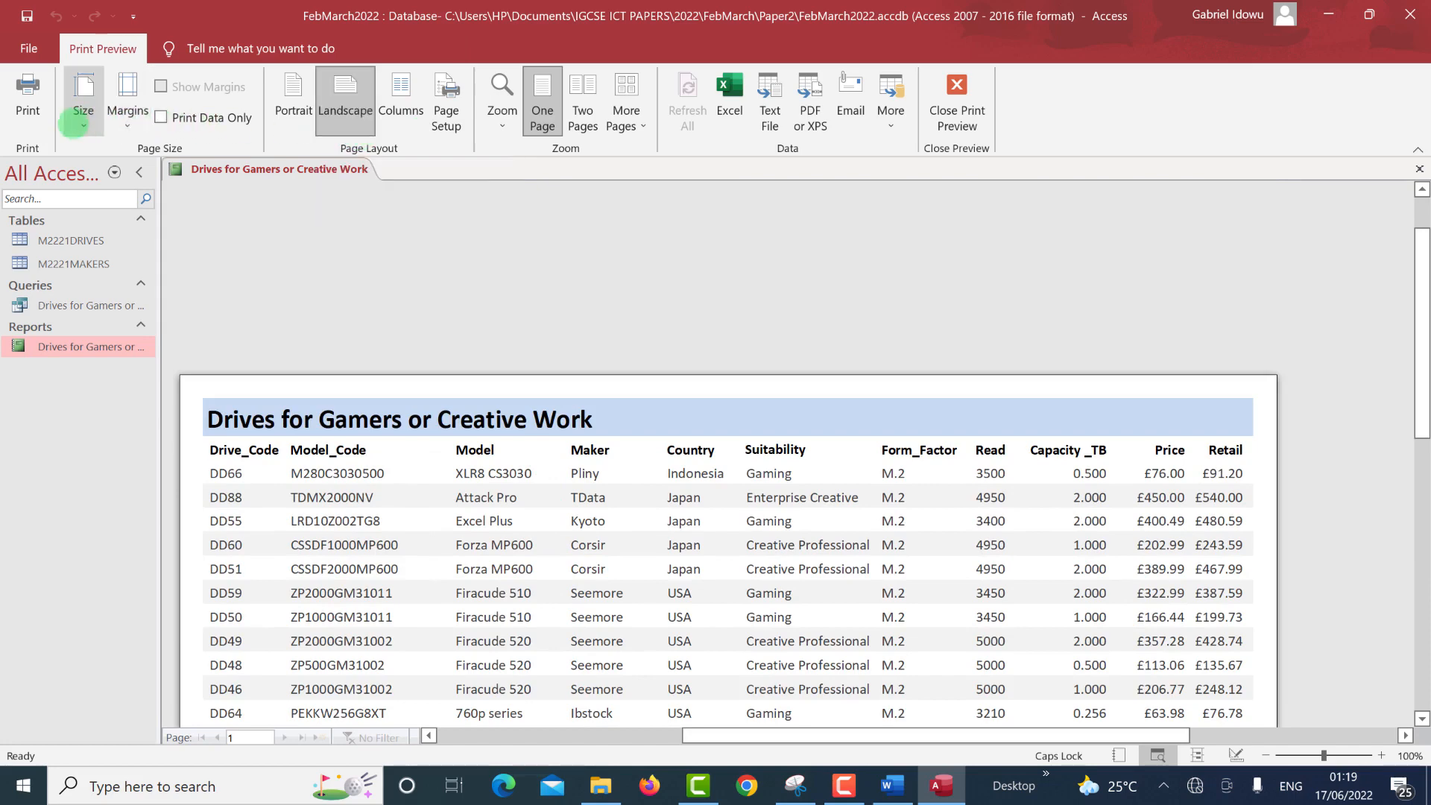
click(83, 125)
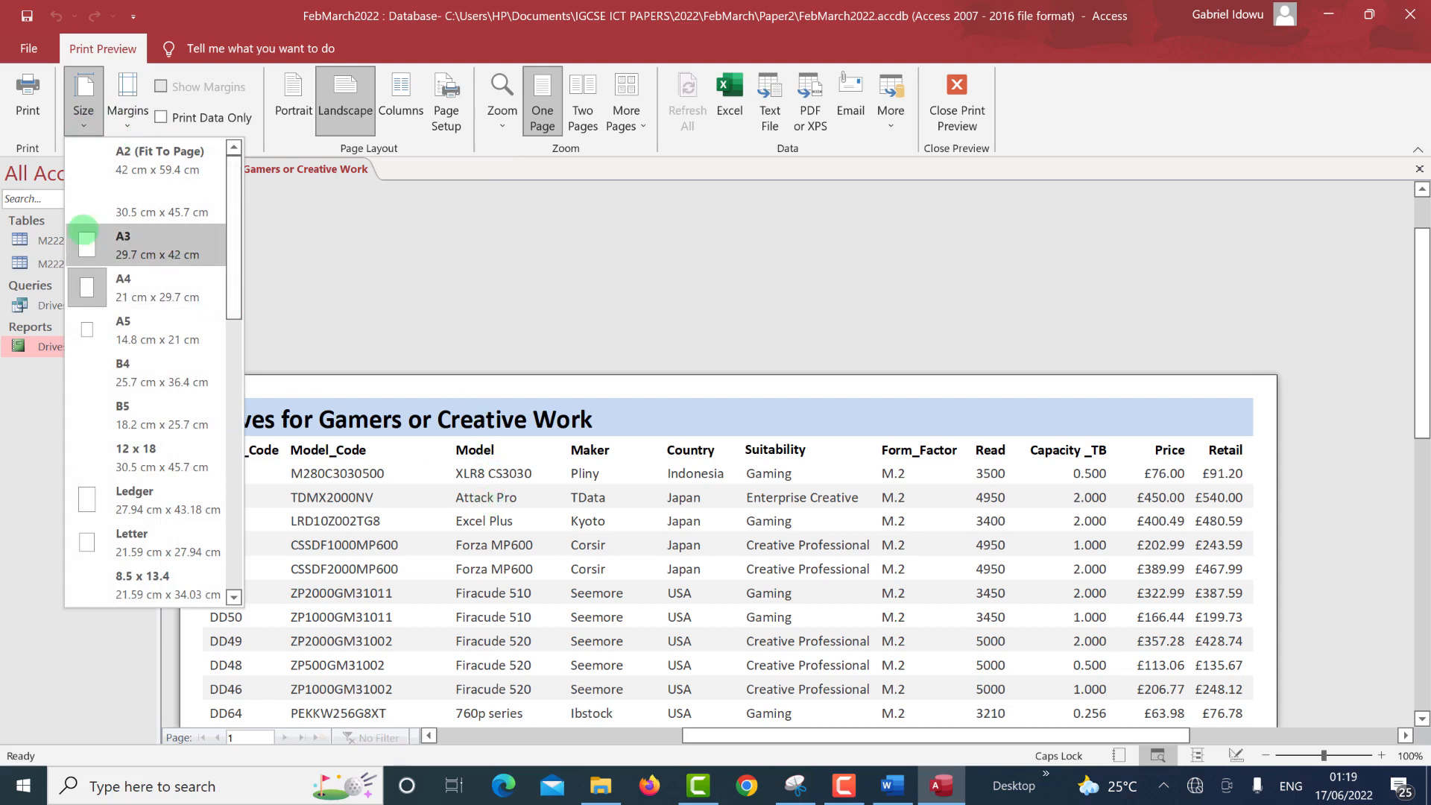
click(359, 602)
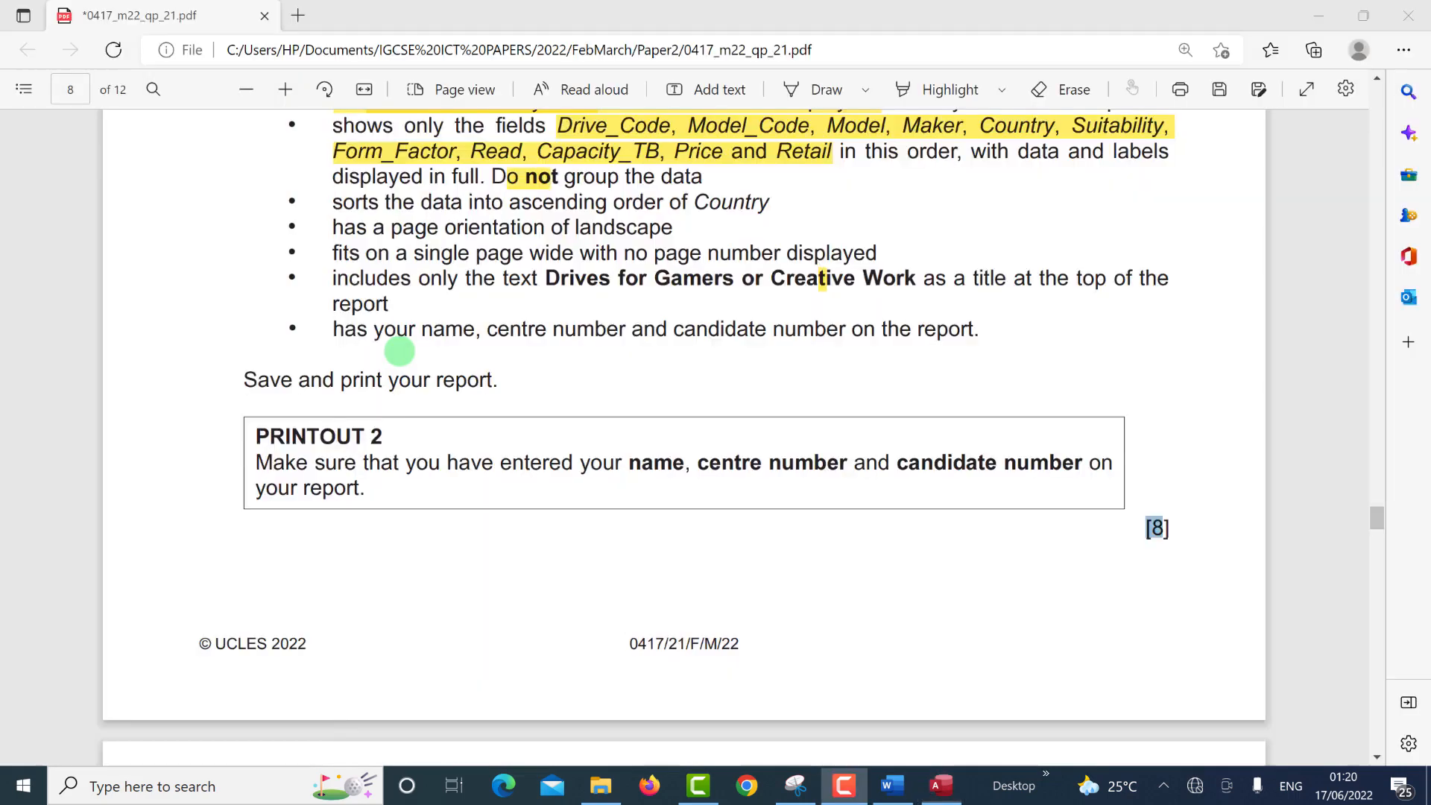
Highlight question 17's instructions on calculating and formatting the Retail field.
scroll(396, 345, up, 6)
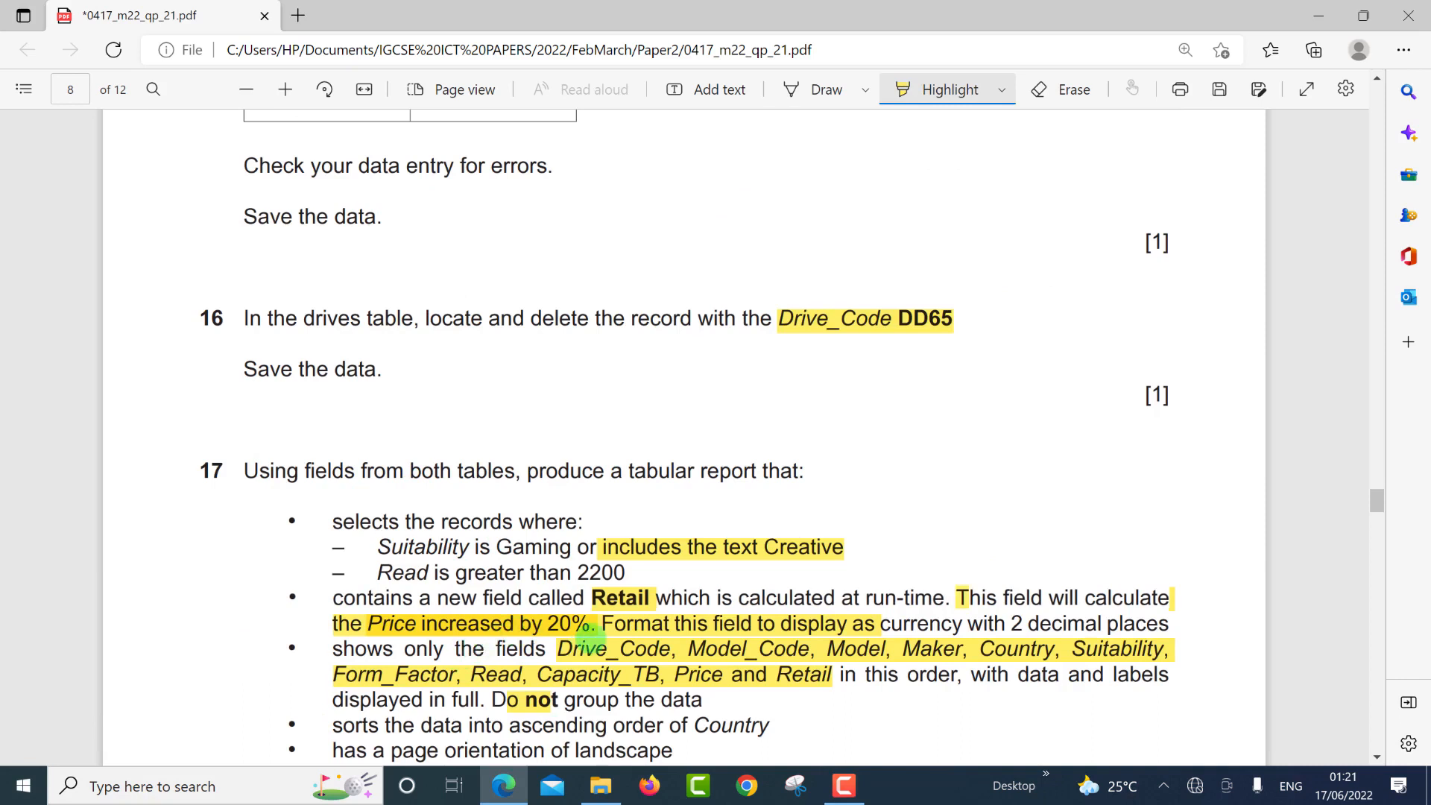
drag(591, 635, 593, 636)
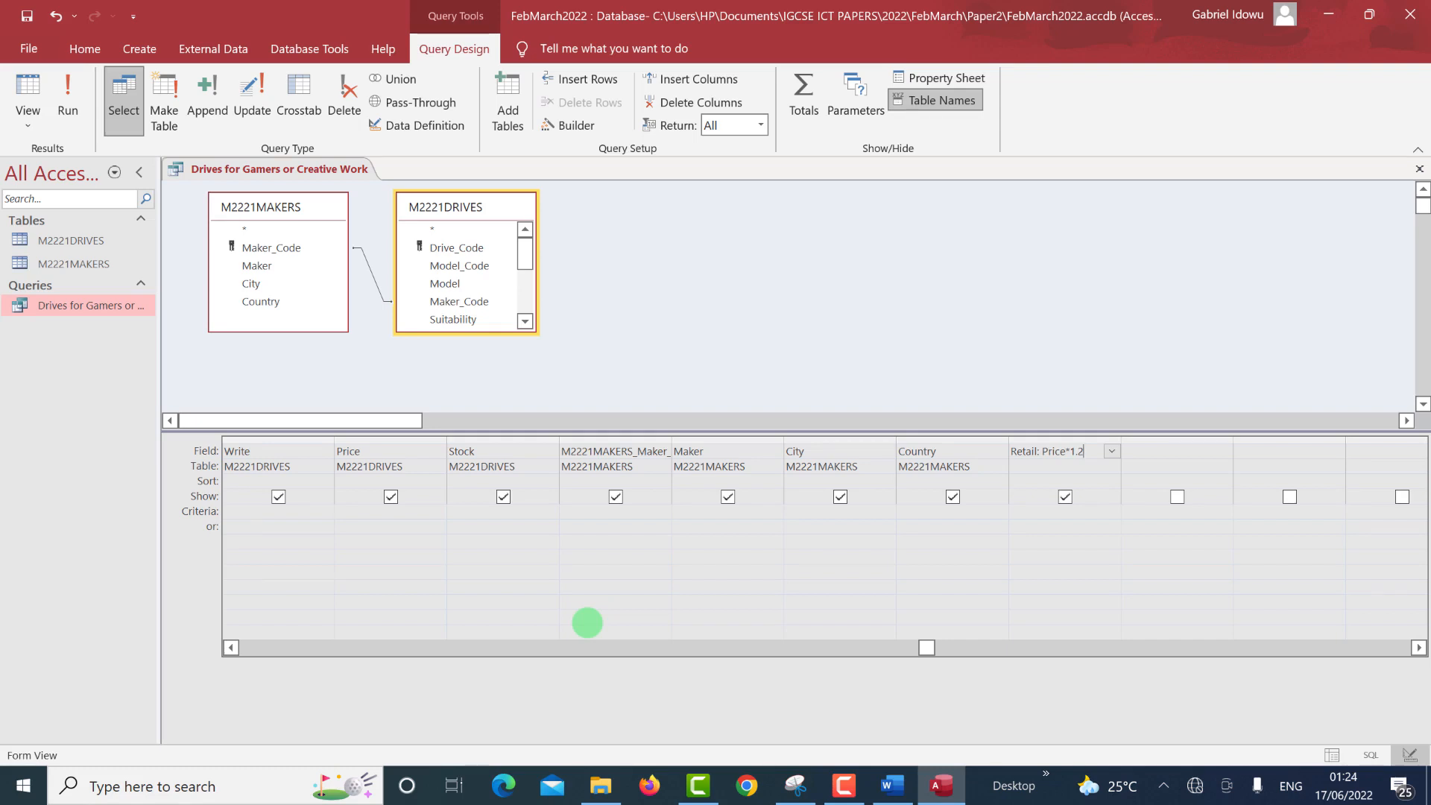
Give the Retail field Currency format with 2 decimal places, then run the query.
click(1060, 451)
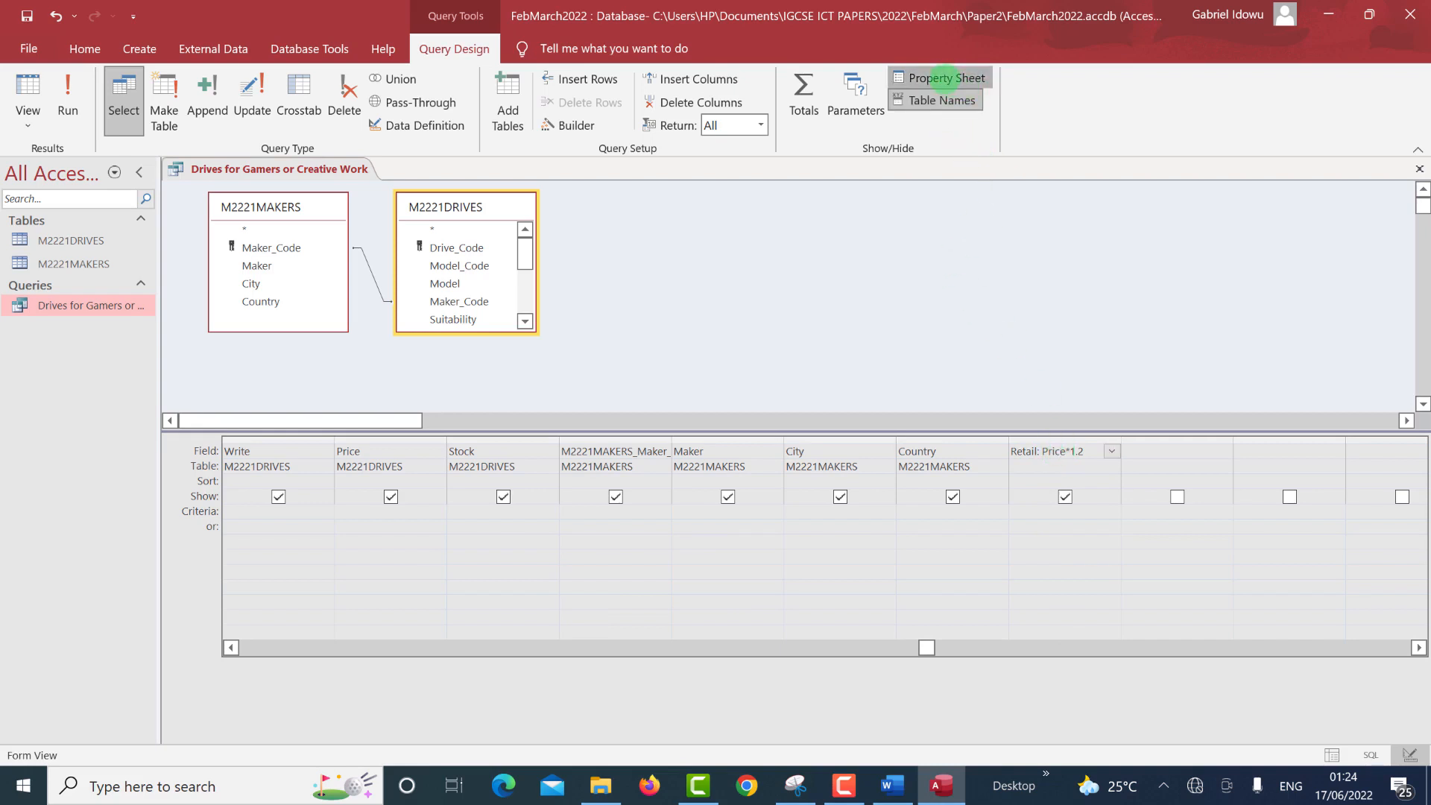
click(947, 78)
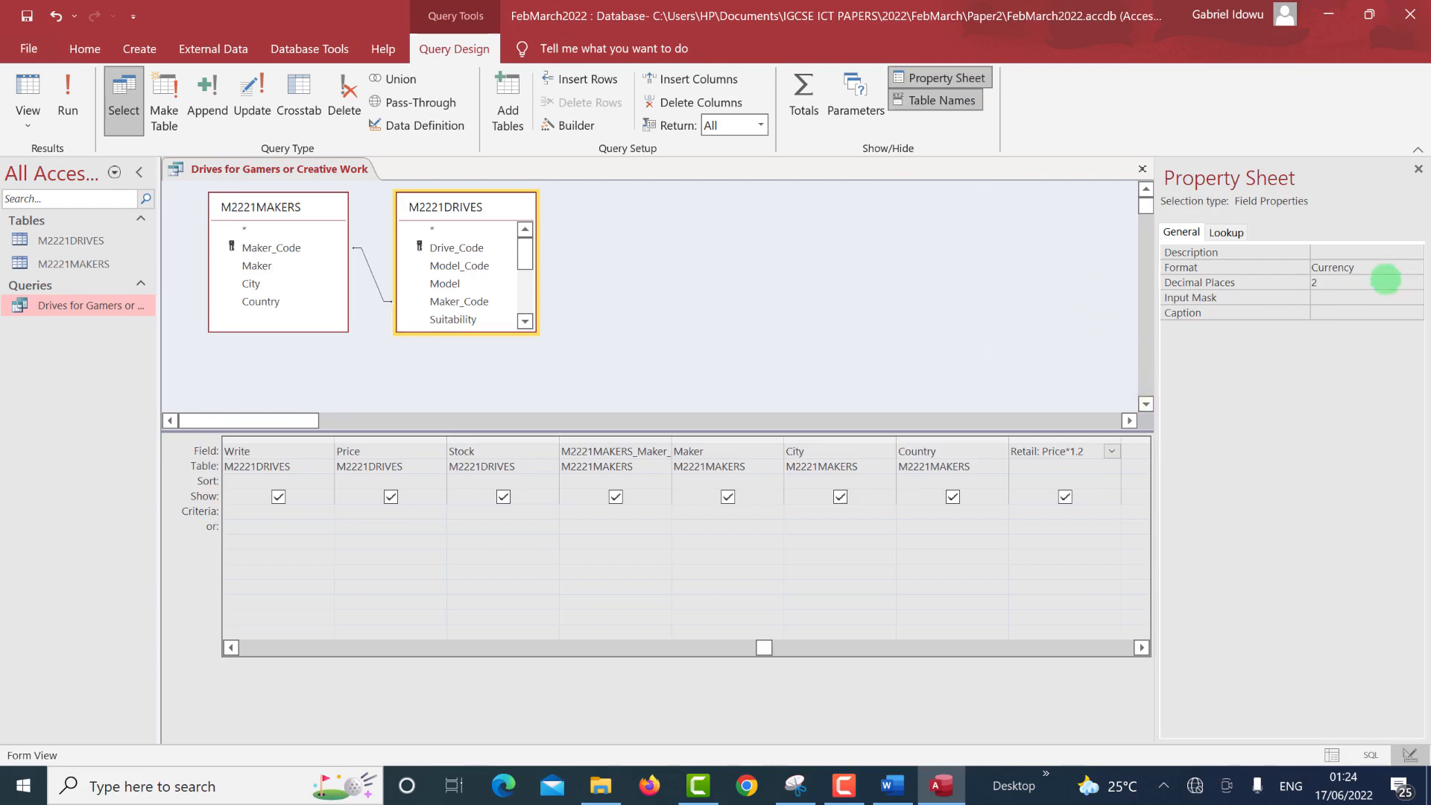
click(1408, 267)
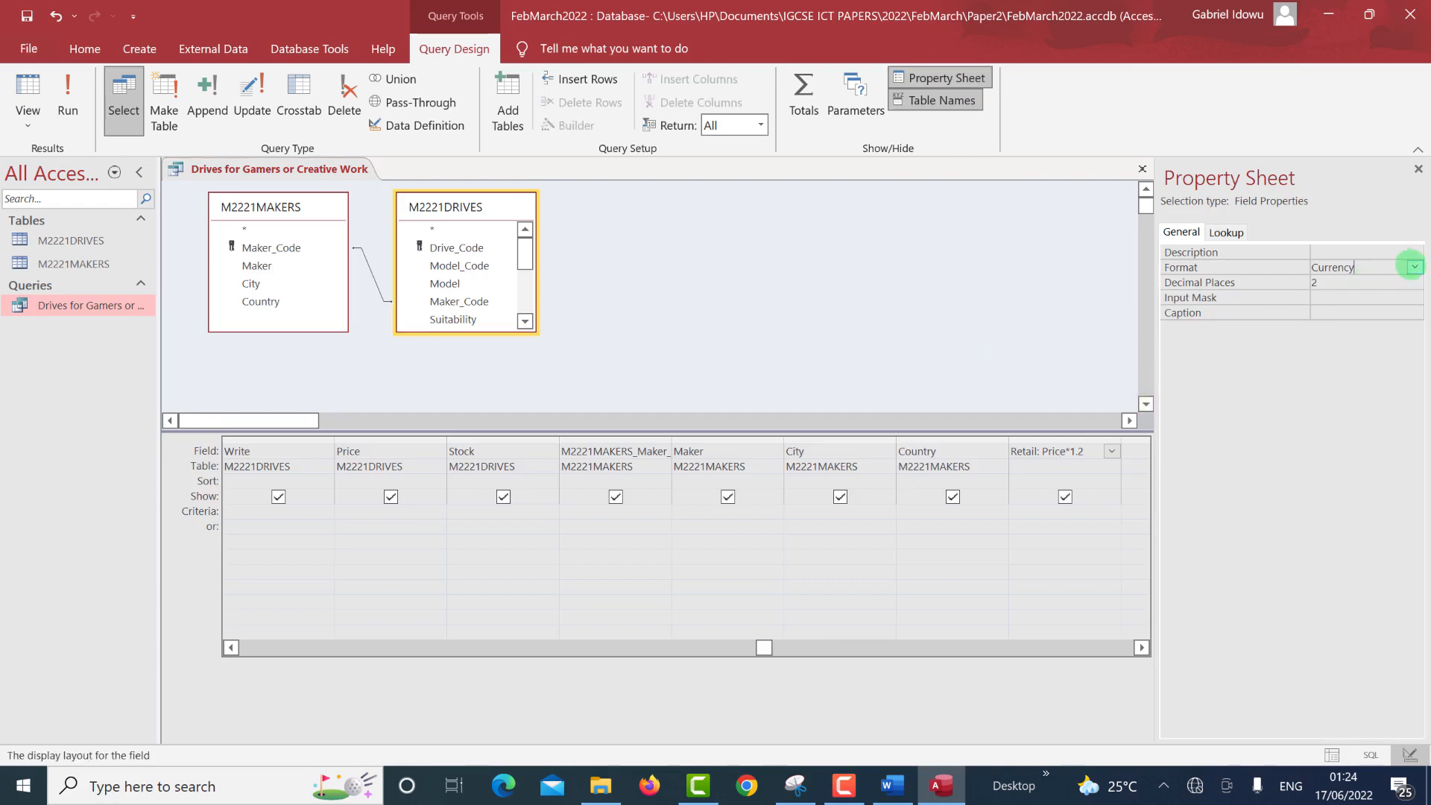
click(1413, 267)
click(1360, 288)
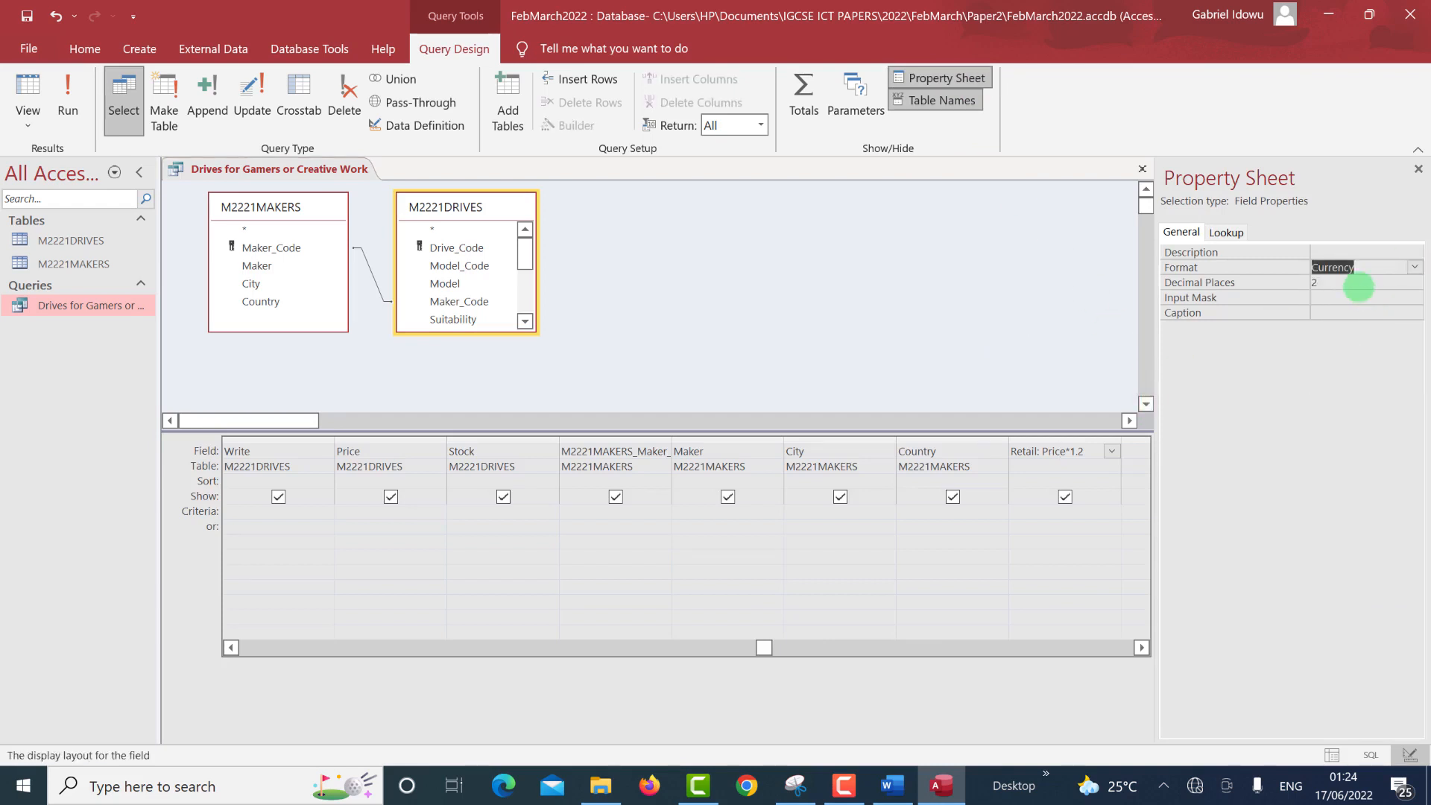
click(1358, 286)
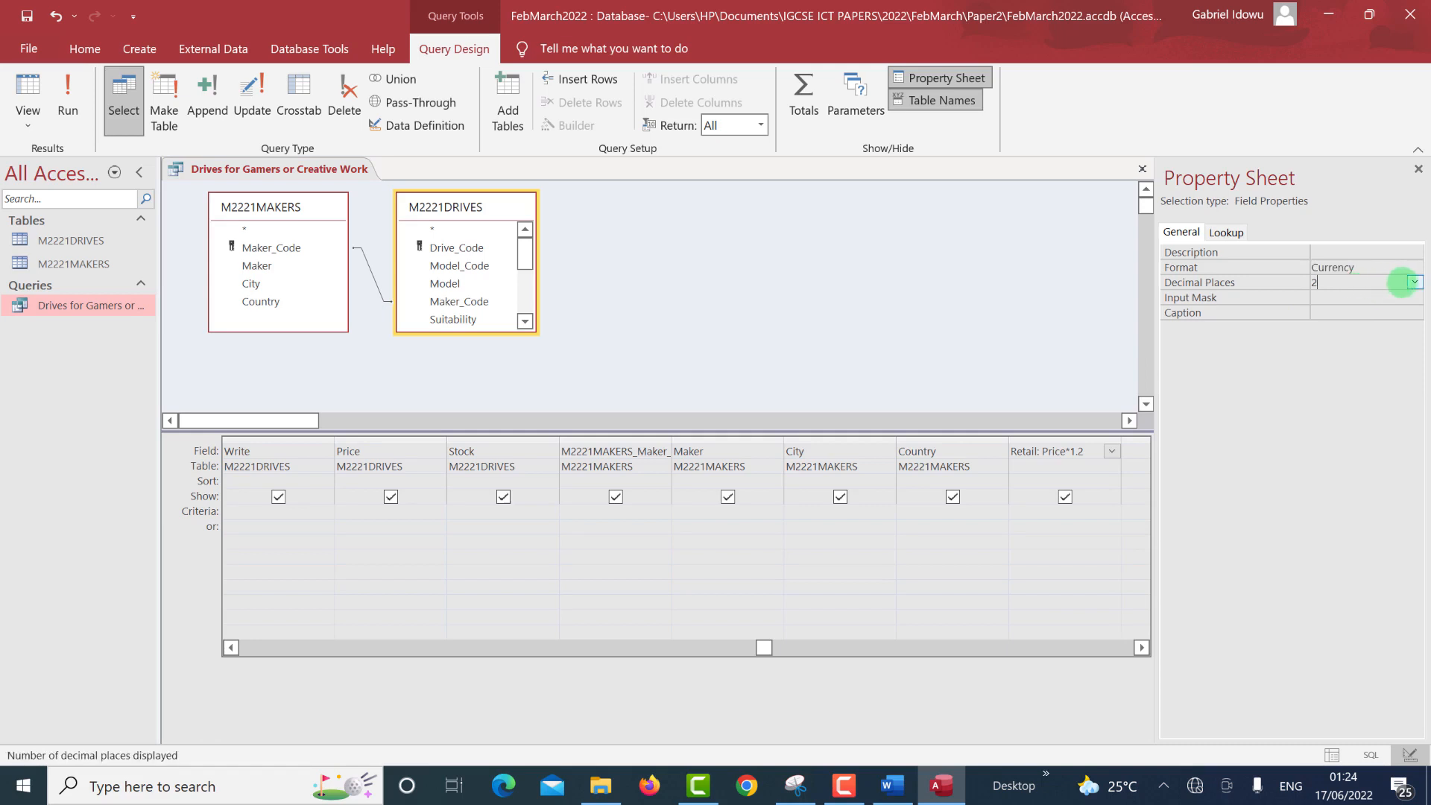
click(1414, 282)
click(1368, 327)
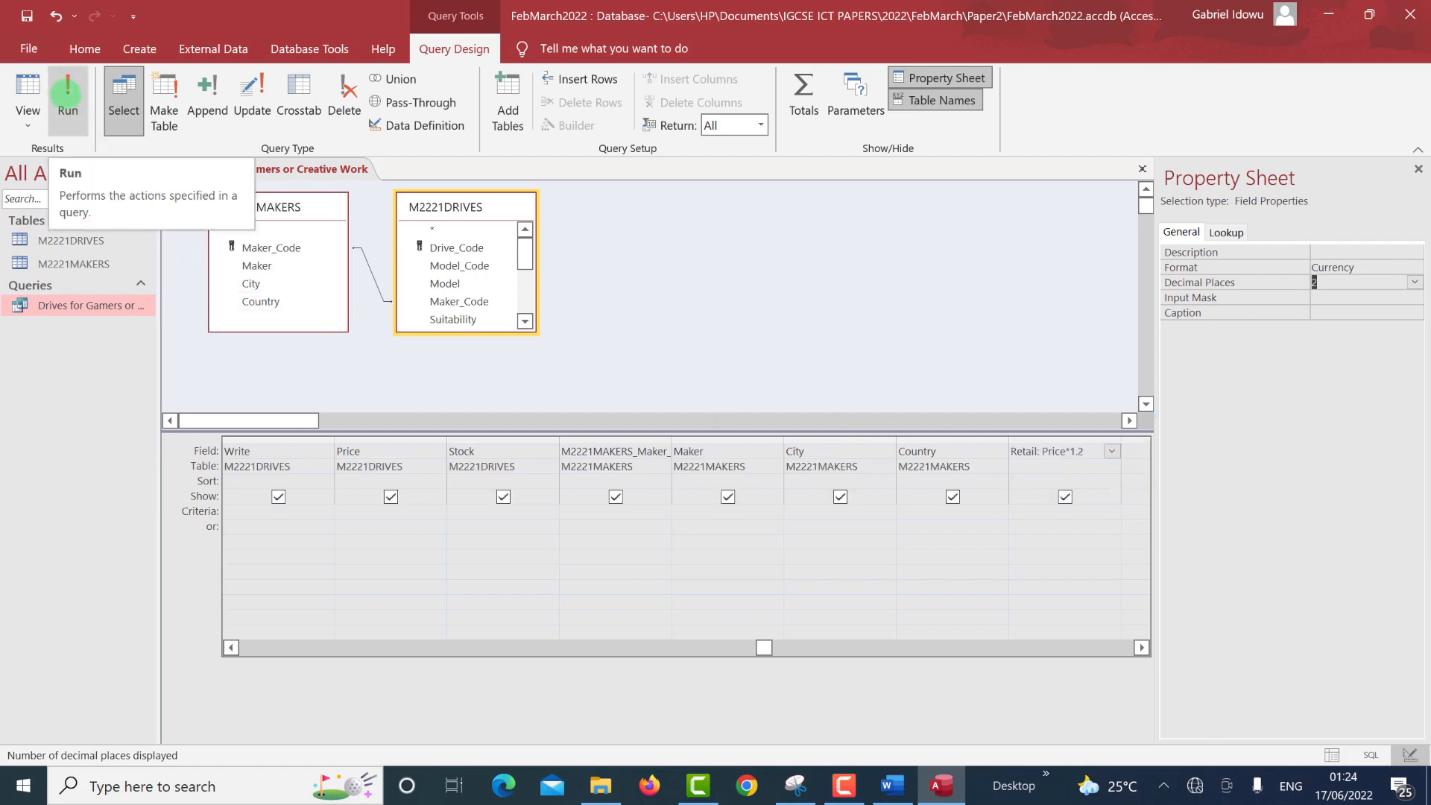
click(67, 93)
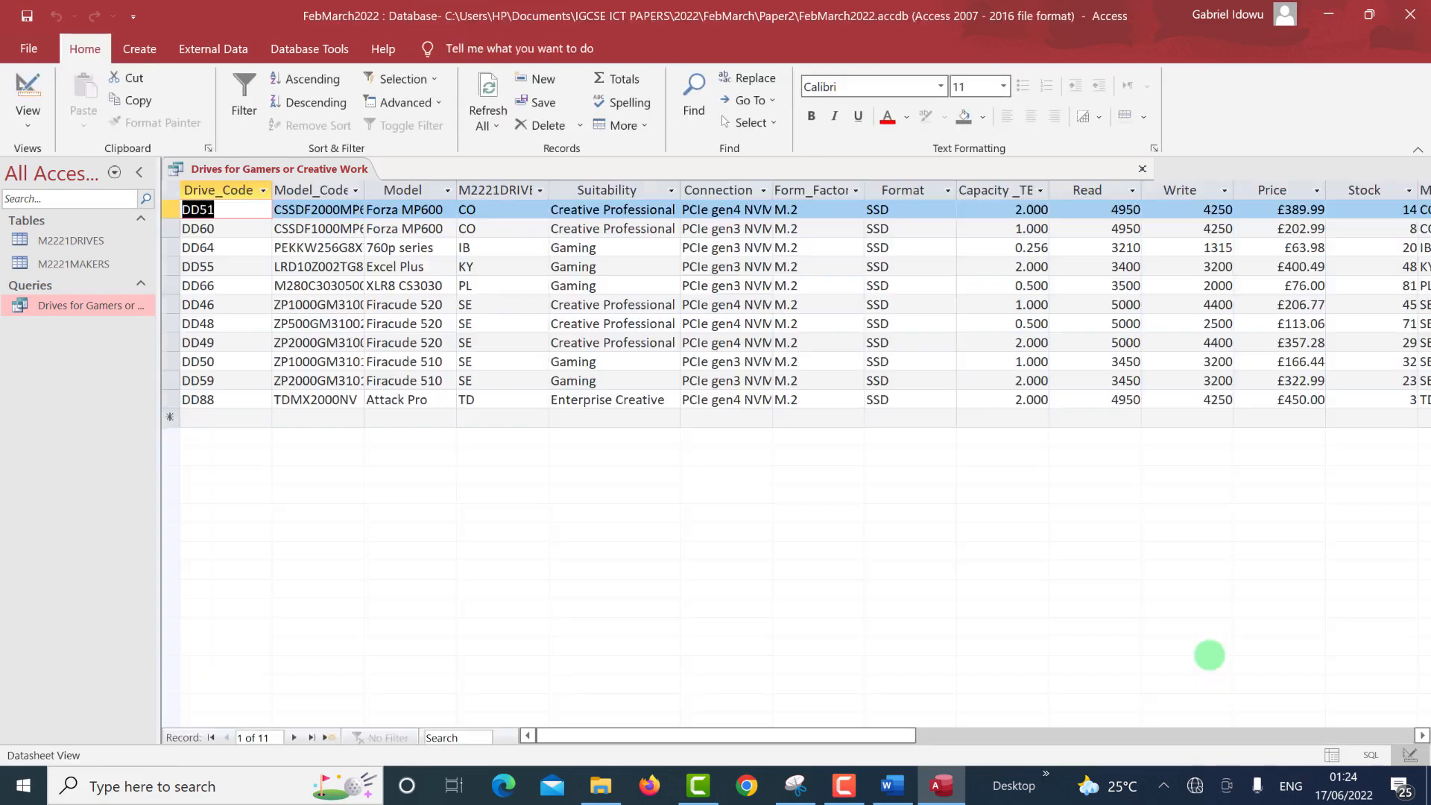
drag(727, 736, 1159, 790)
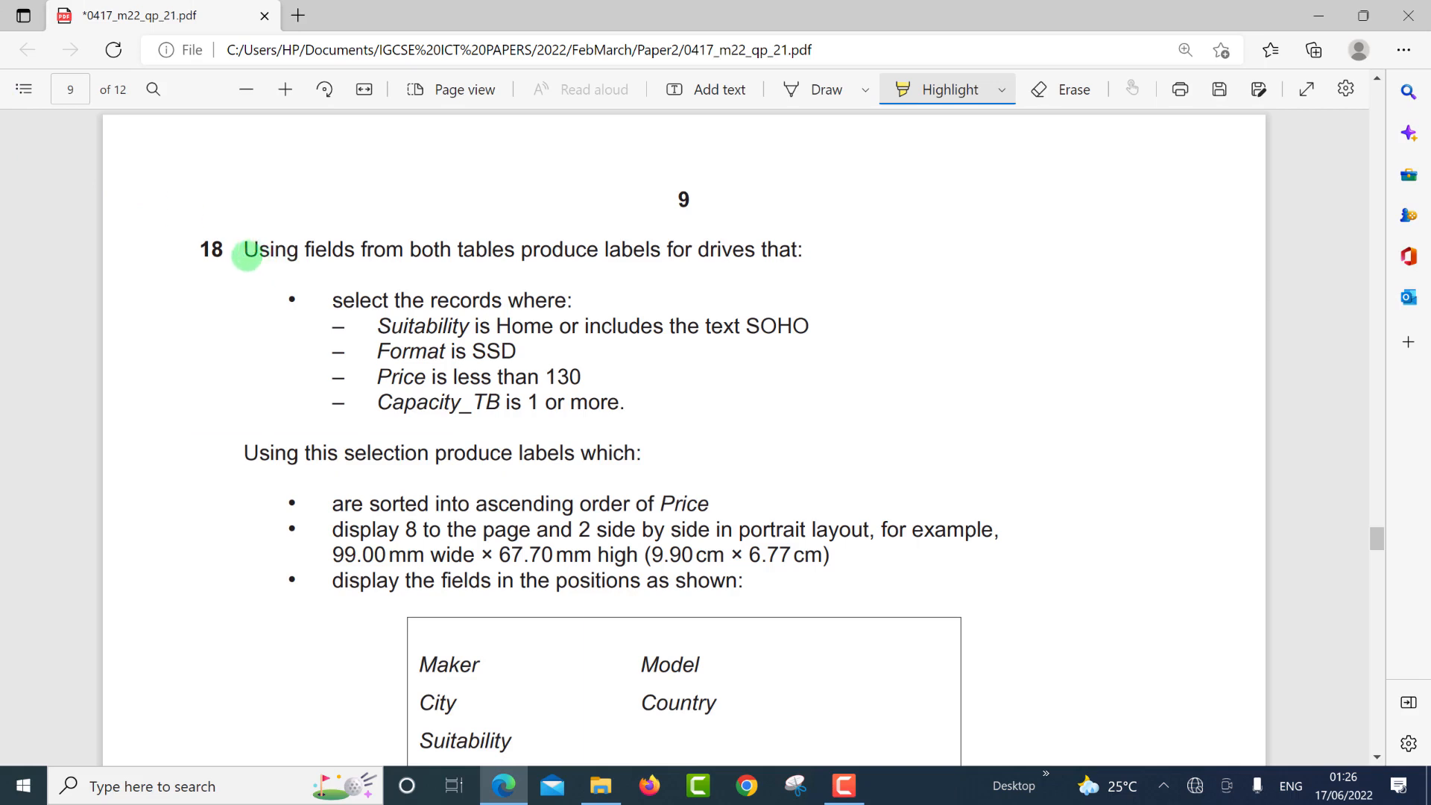
Highlight 'both tables produce labels for' in question 18 of the exam PDF.
drag(410, 253, 798, 249)
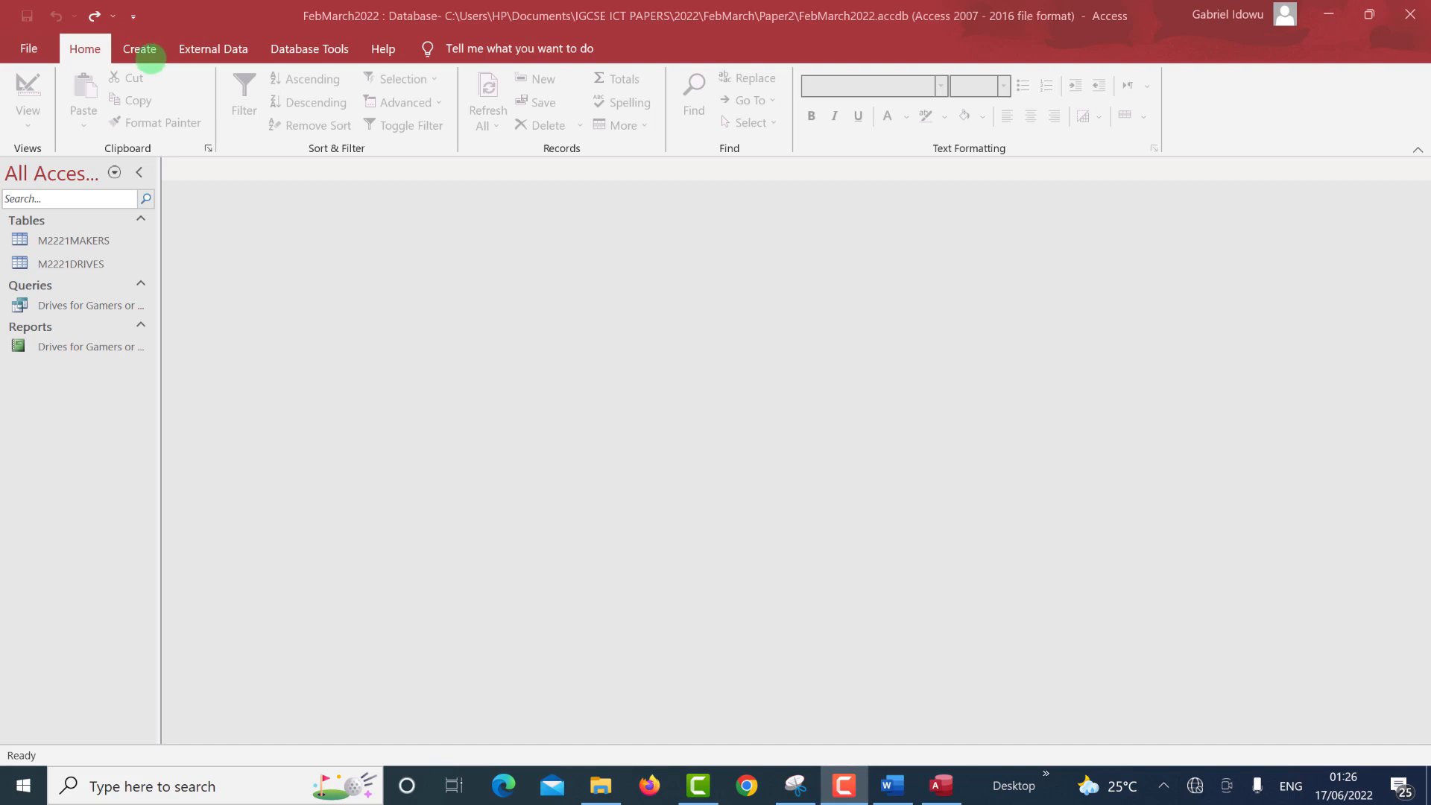
Build a simple detail query with all fields from M2221DRIVES and M2221MAKERS.
click(139, 49)
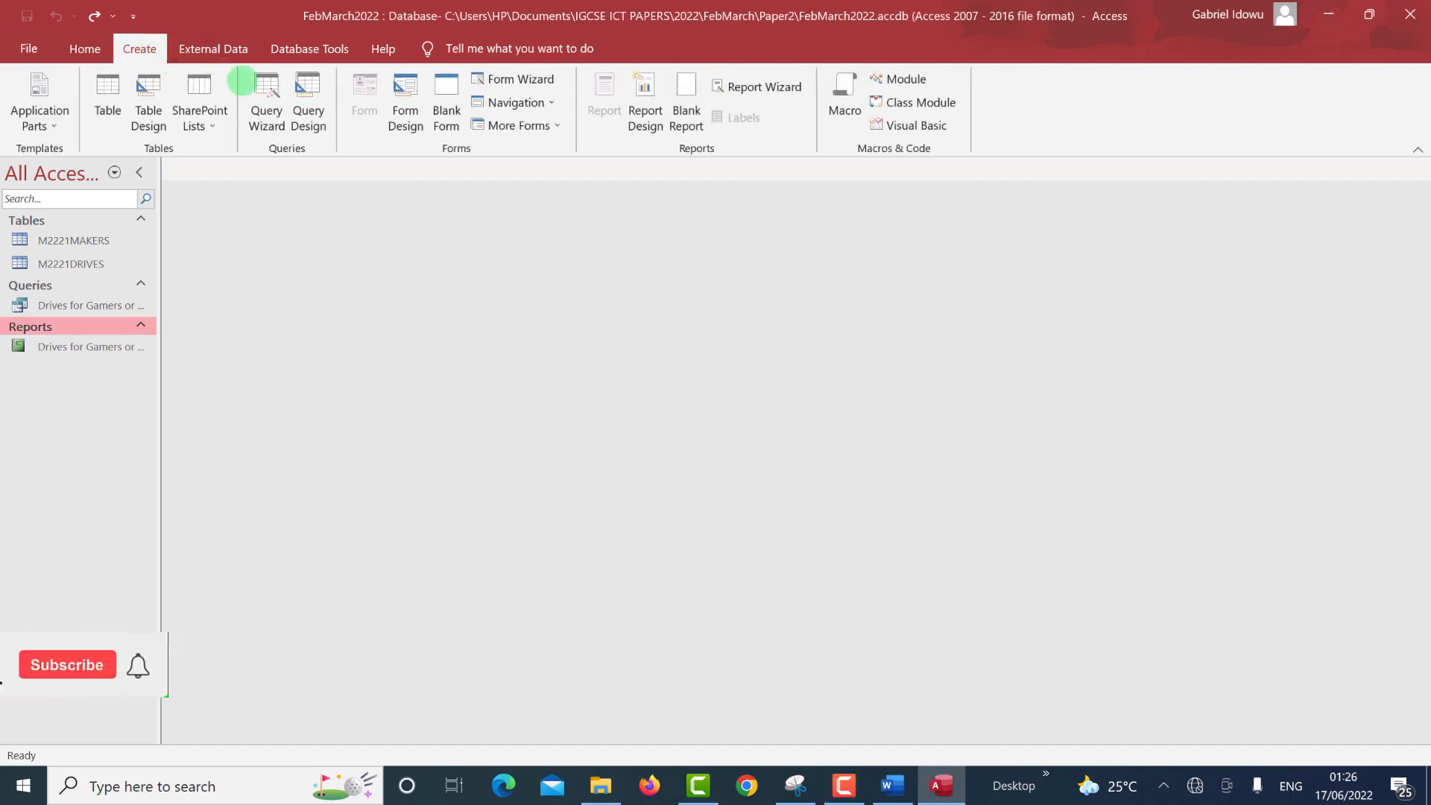
click(266, 101)
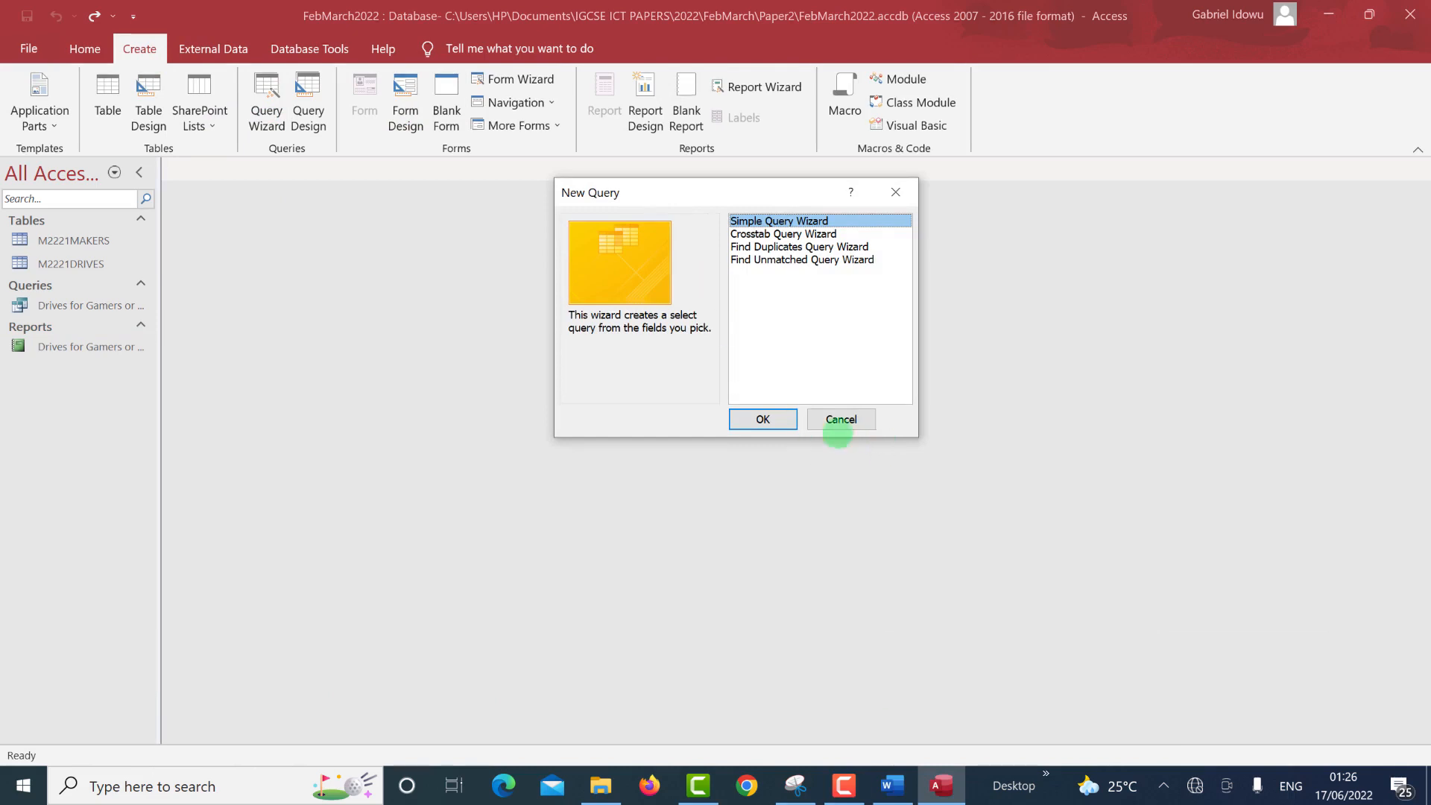
click(763, 421)
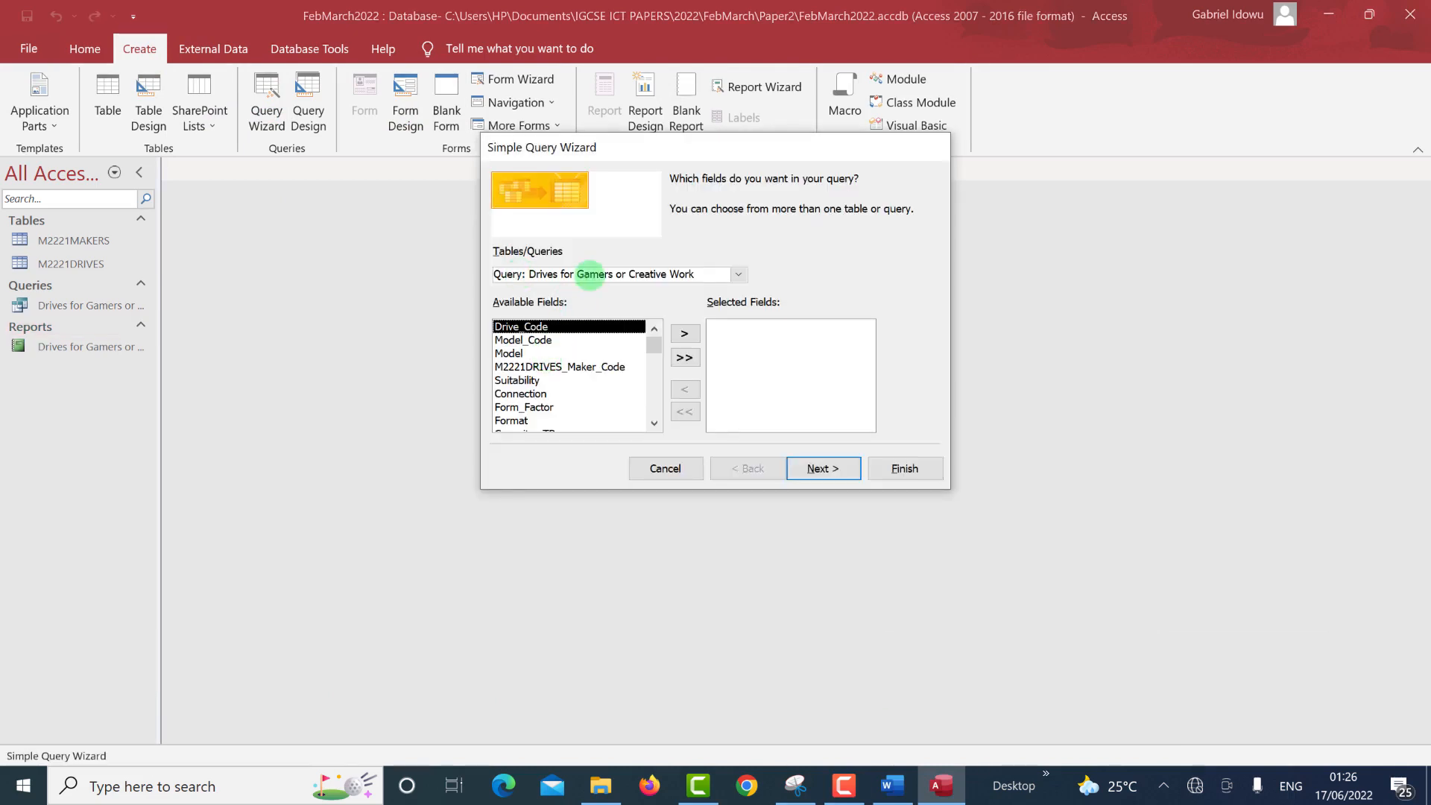
click(738, 274)
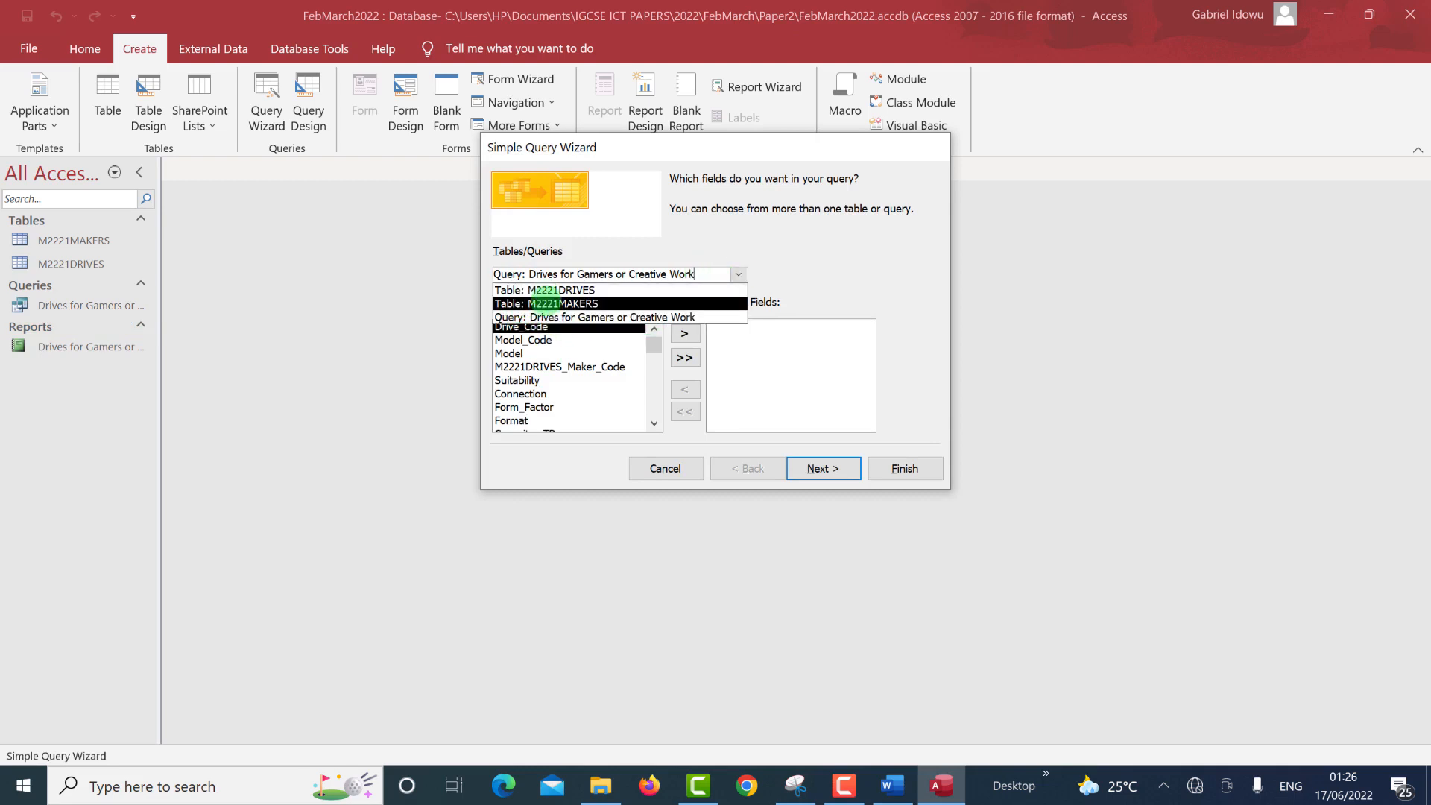
click(552, 290)
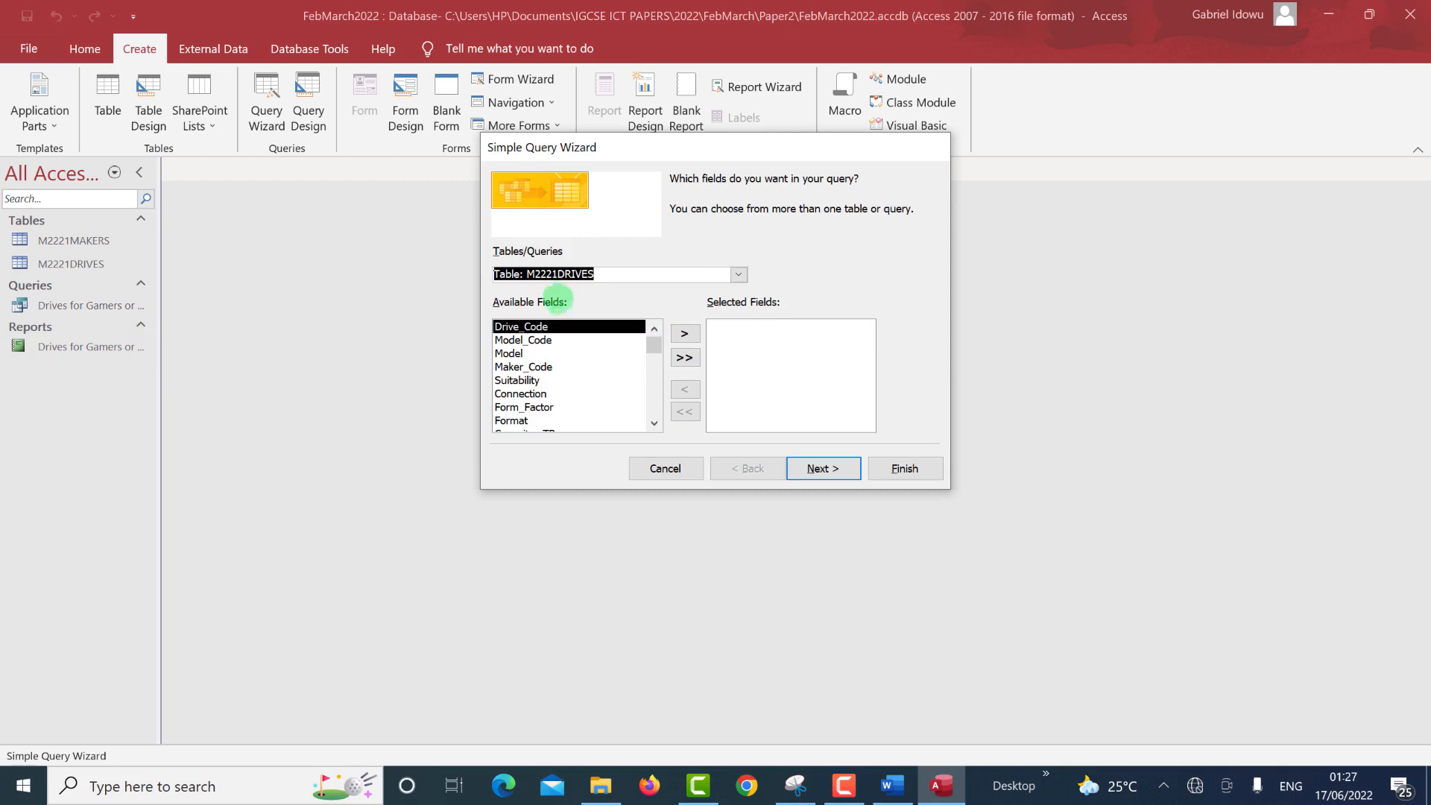
click(685, 357)
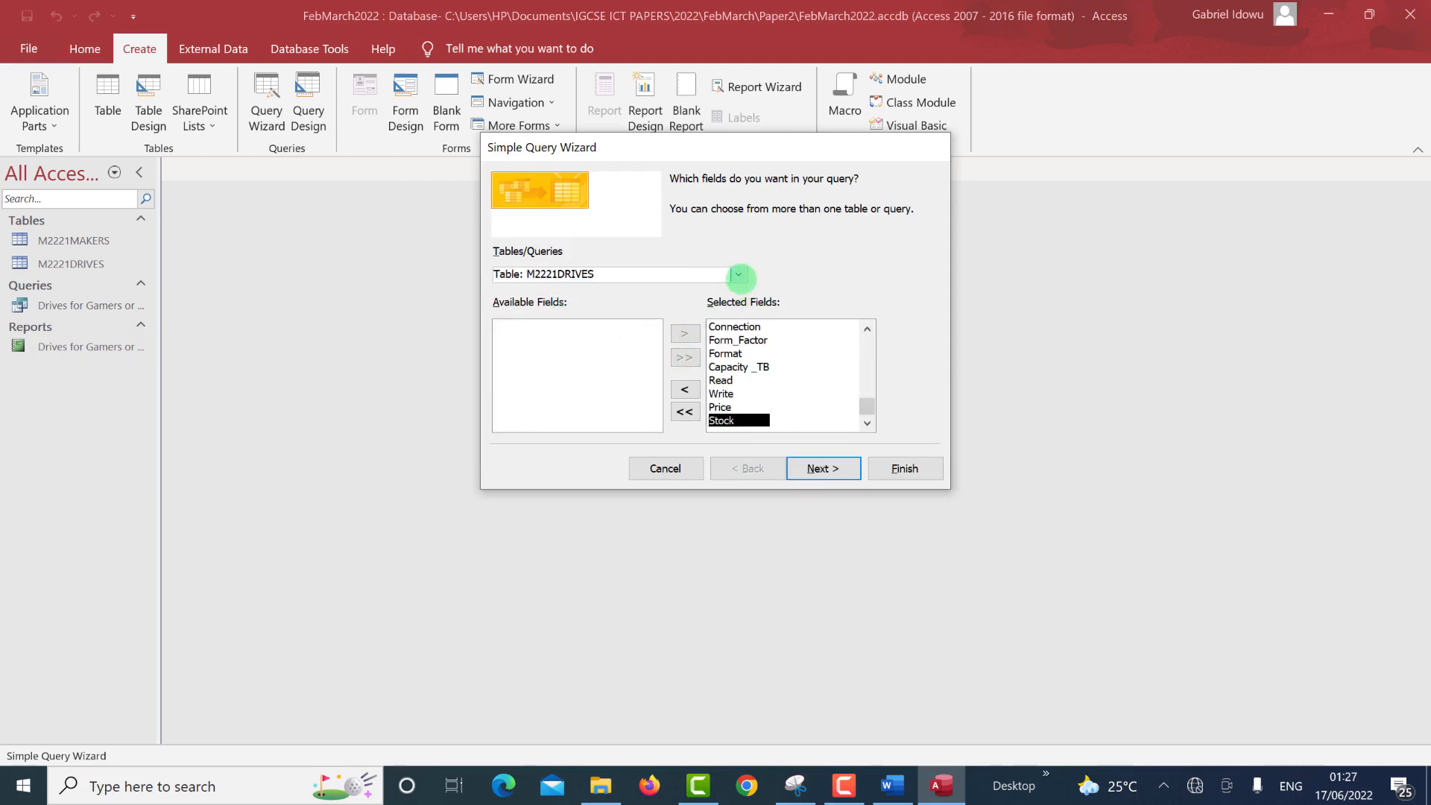
click(739, 274)
click(653, 304)
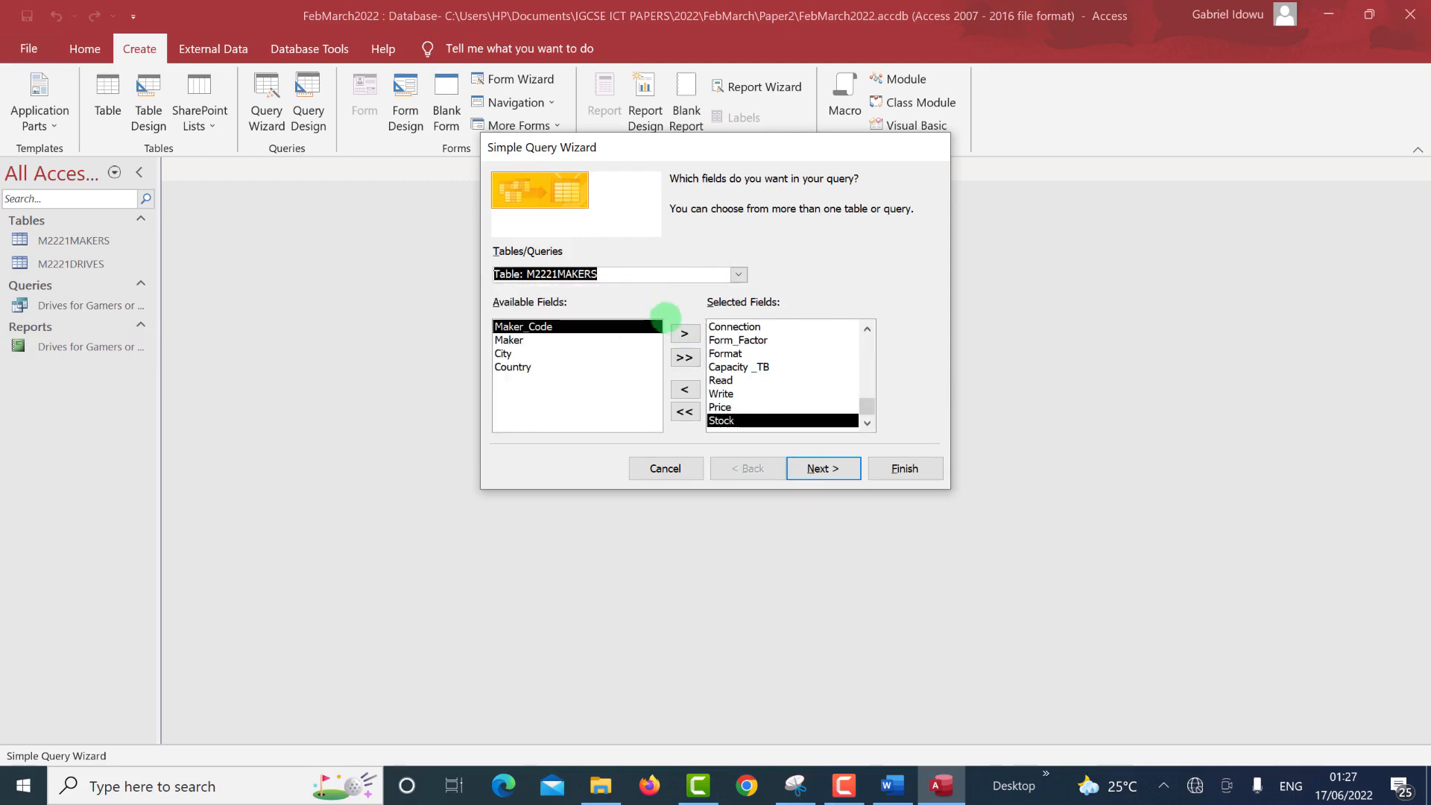
click(685, 357)
click(821, 470)
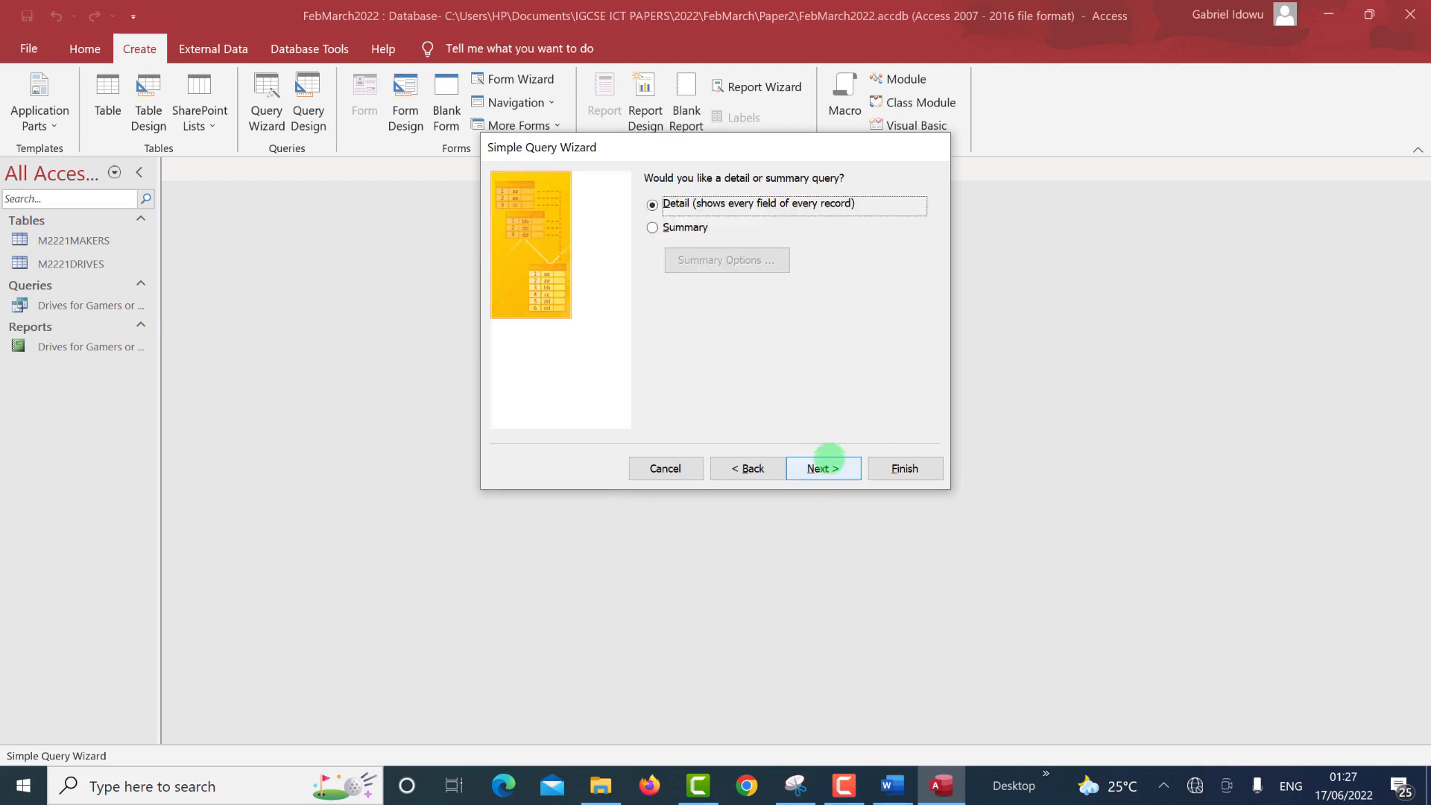
click(824, 470)
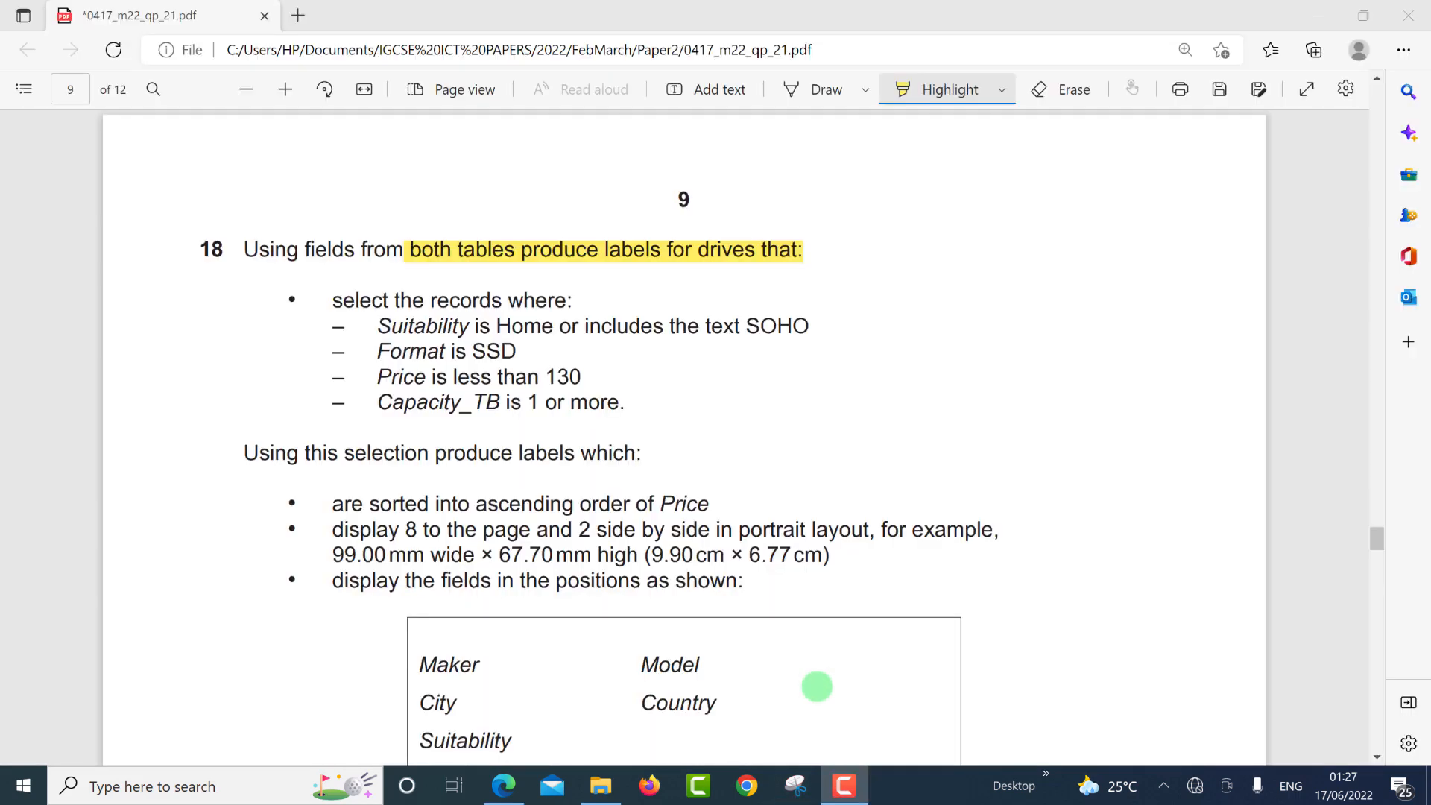
Highlight the label title 'Large capacity drives for home use' in question 18.
scroll(633, 654, down, 2)
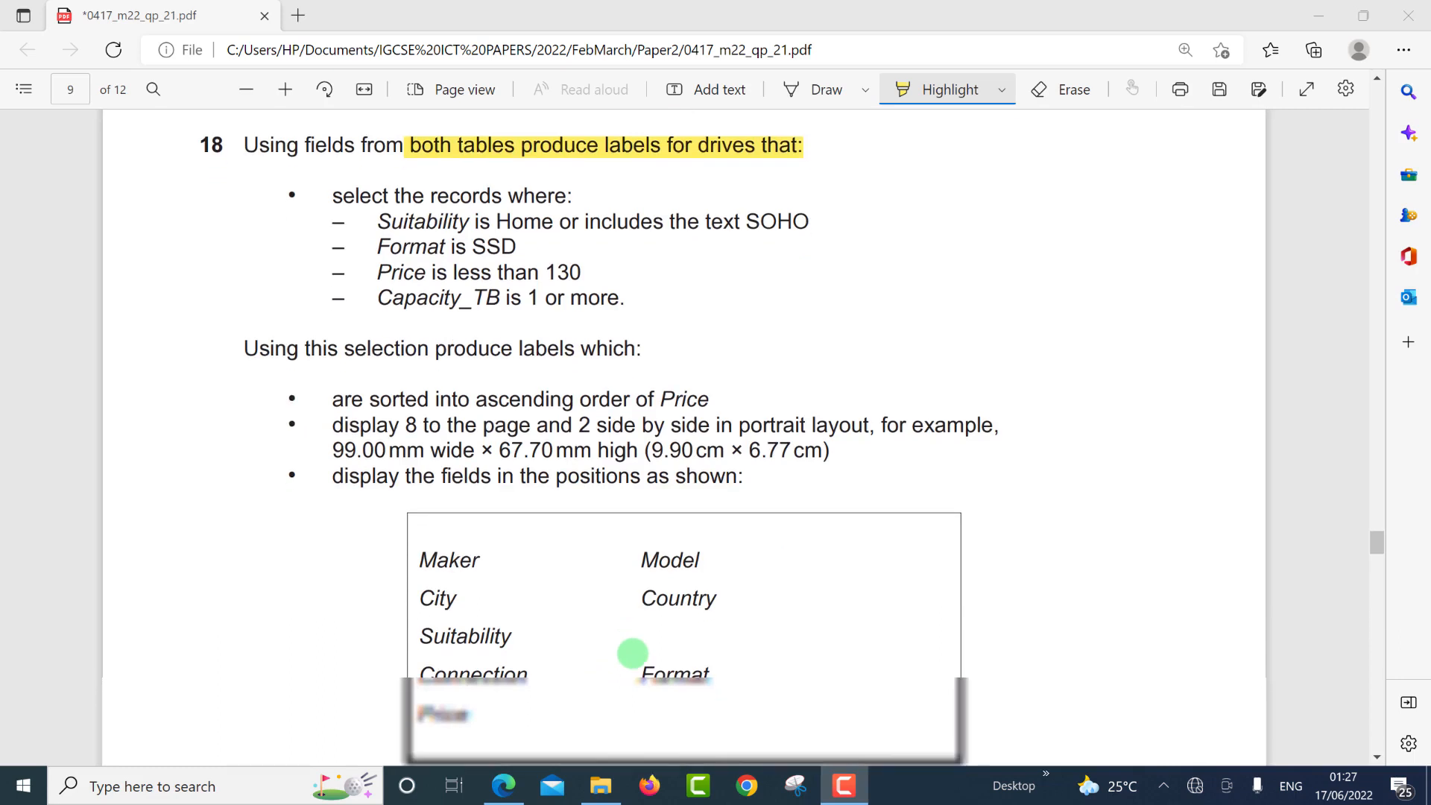
scroll(633, 653, down, 6)
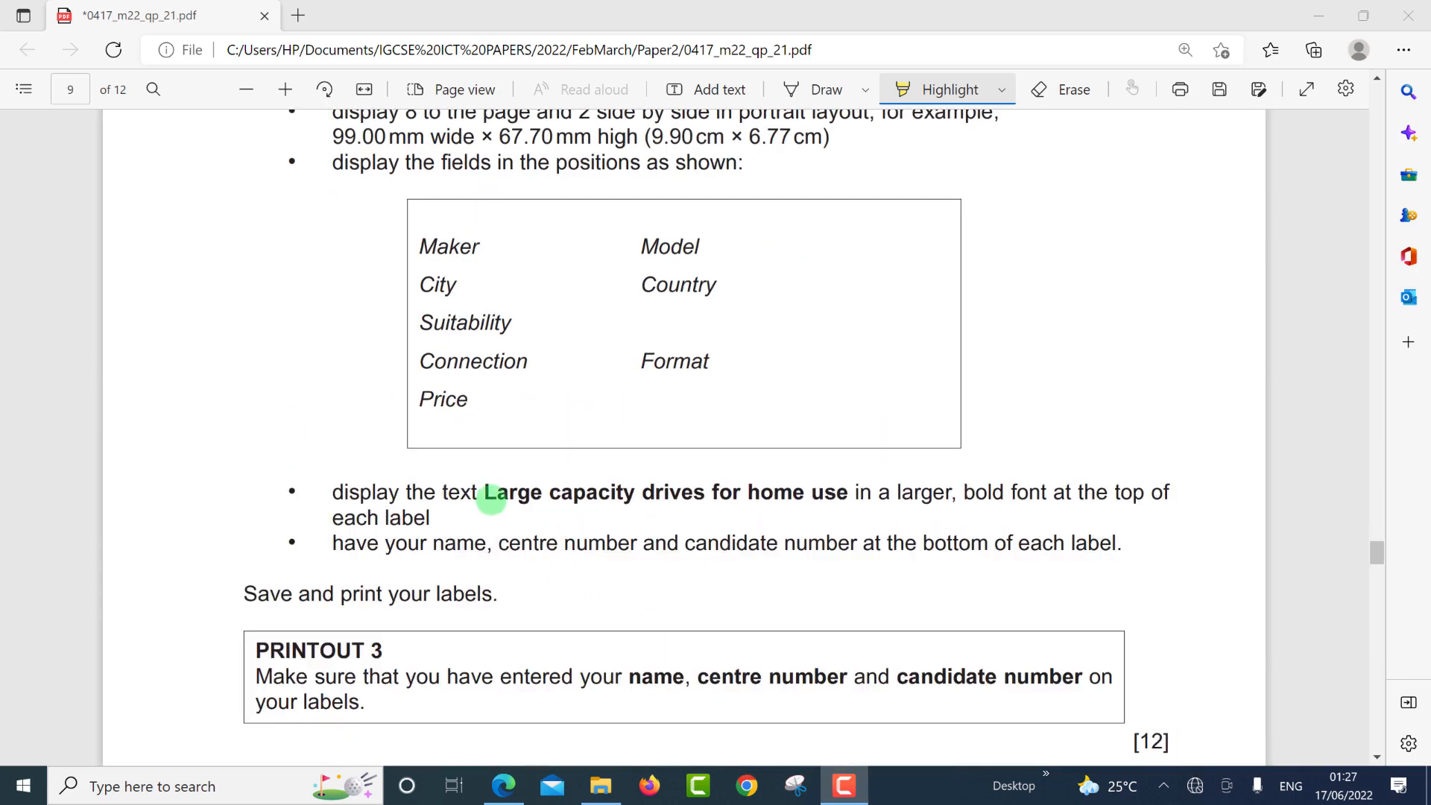
click(490, 498)
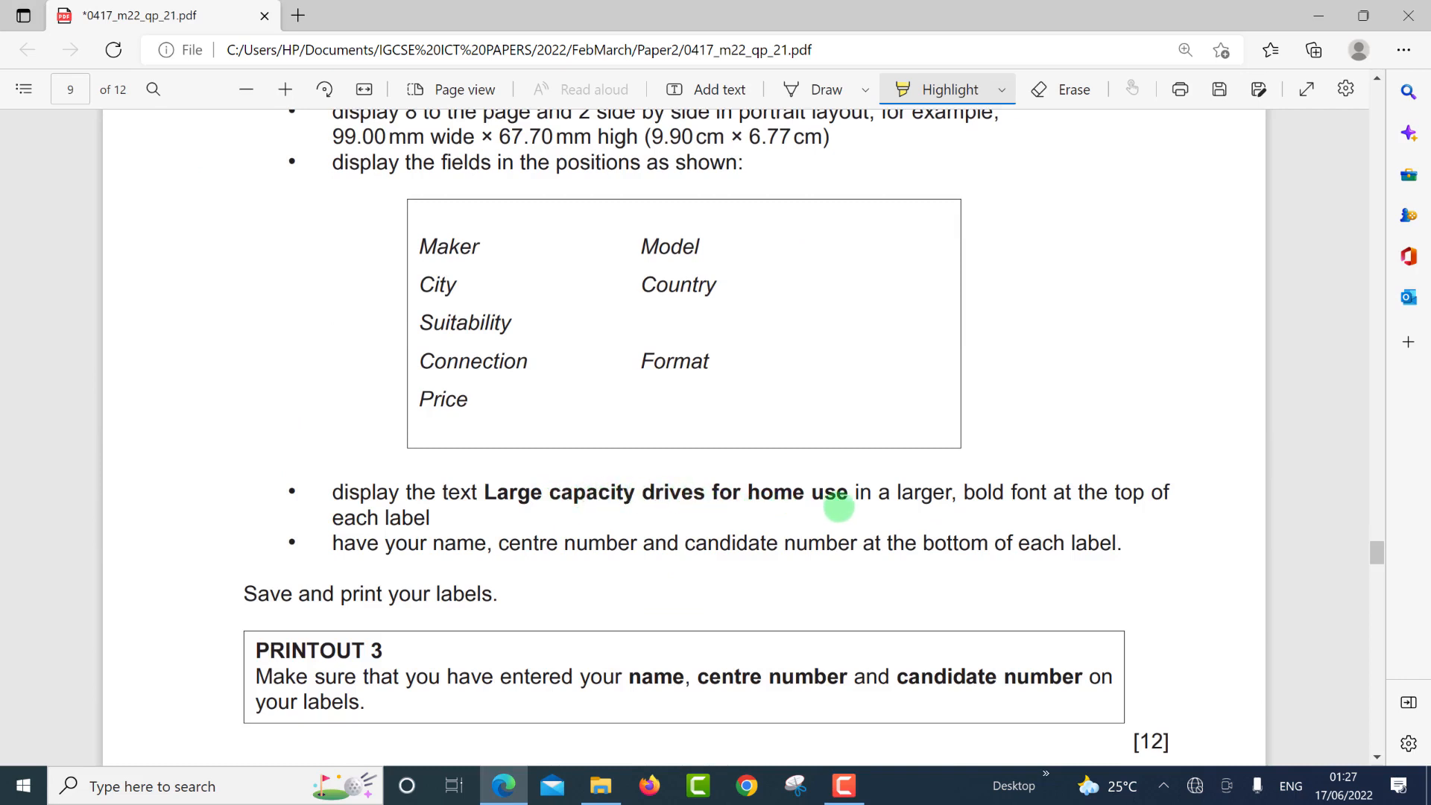
drag(484, 494, 849, 495)
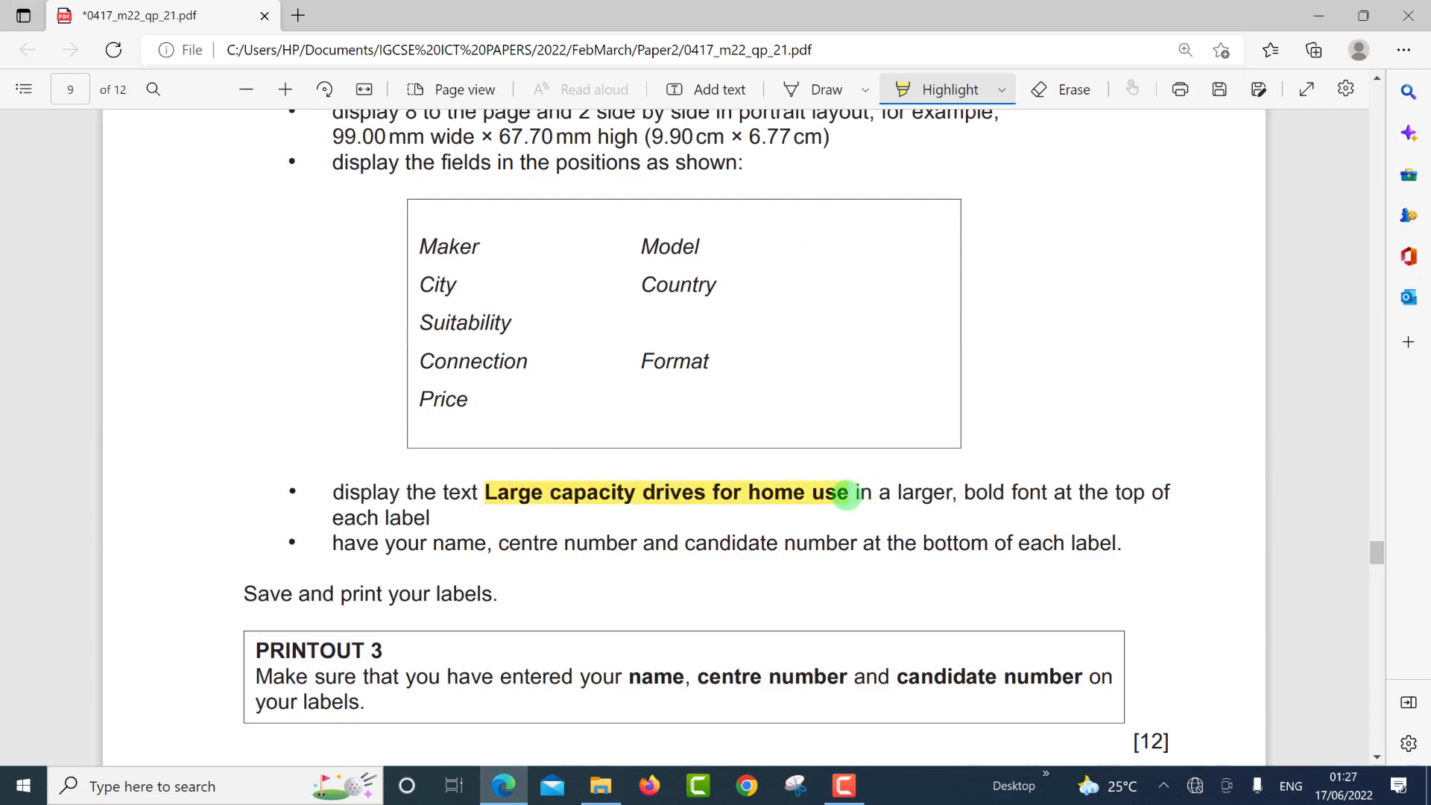
click(958, 90)
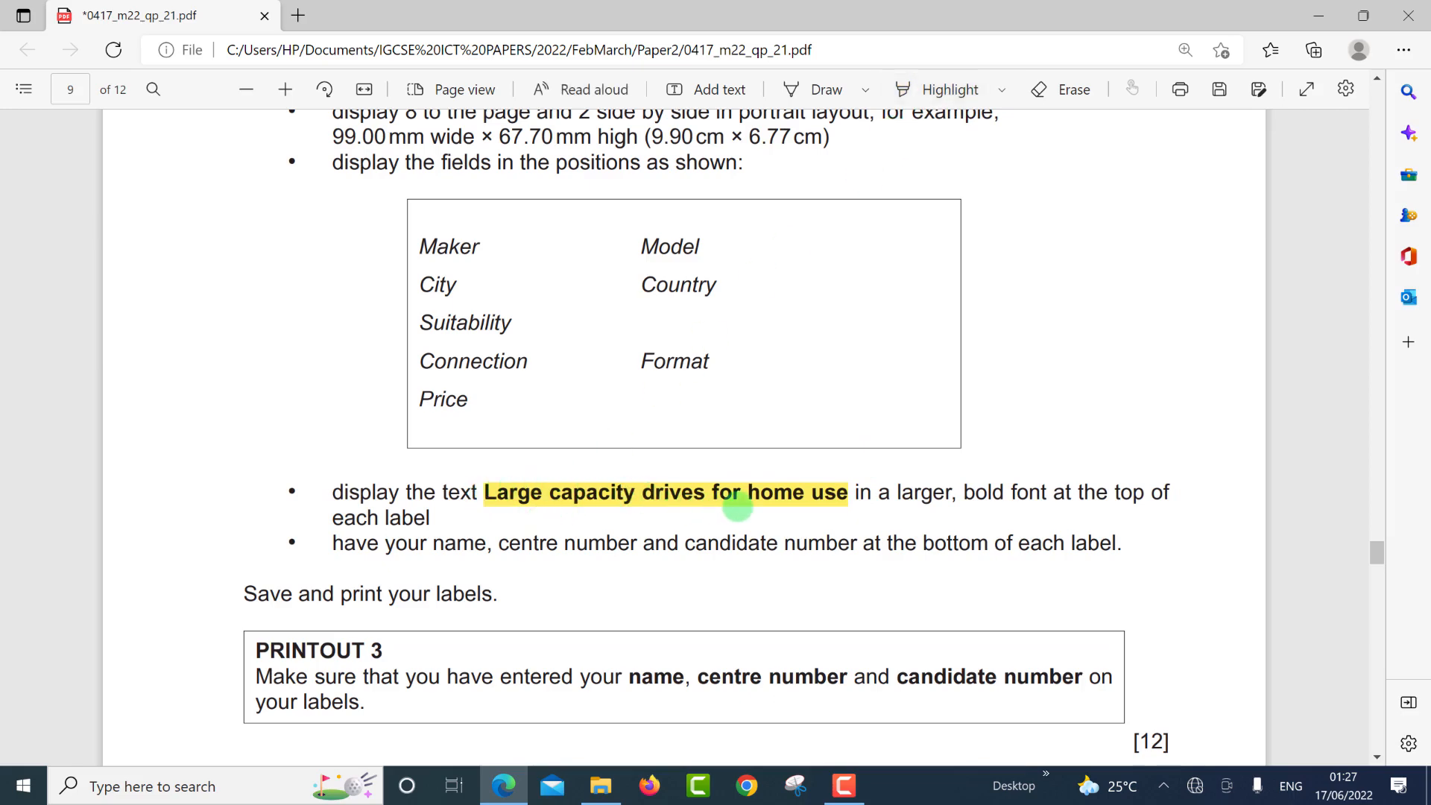
Copy the highlighted title phrase and return to the Access query wizard.
click(846, 496)
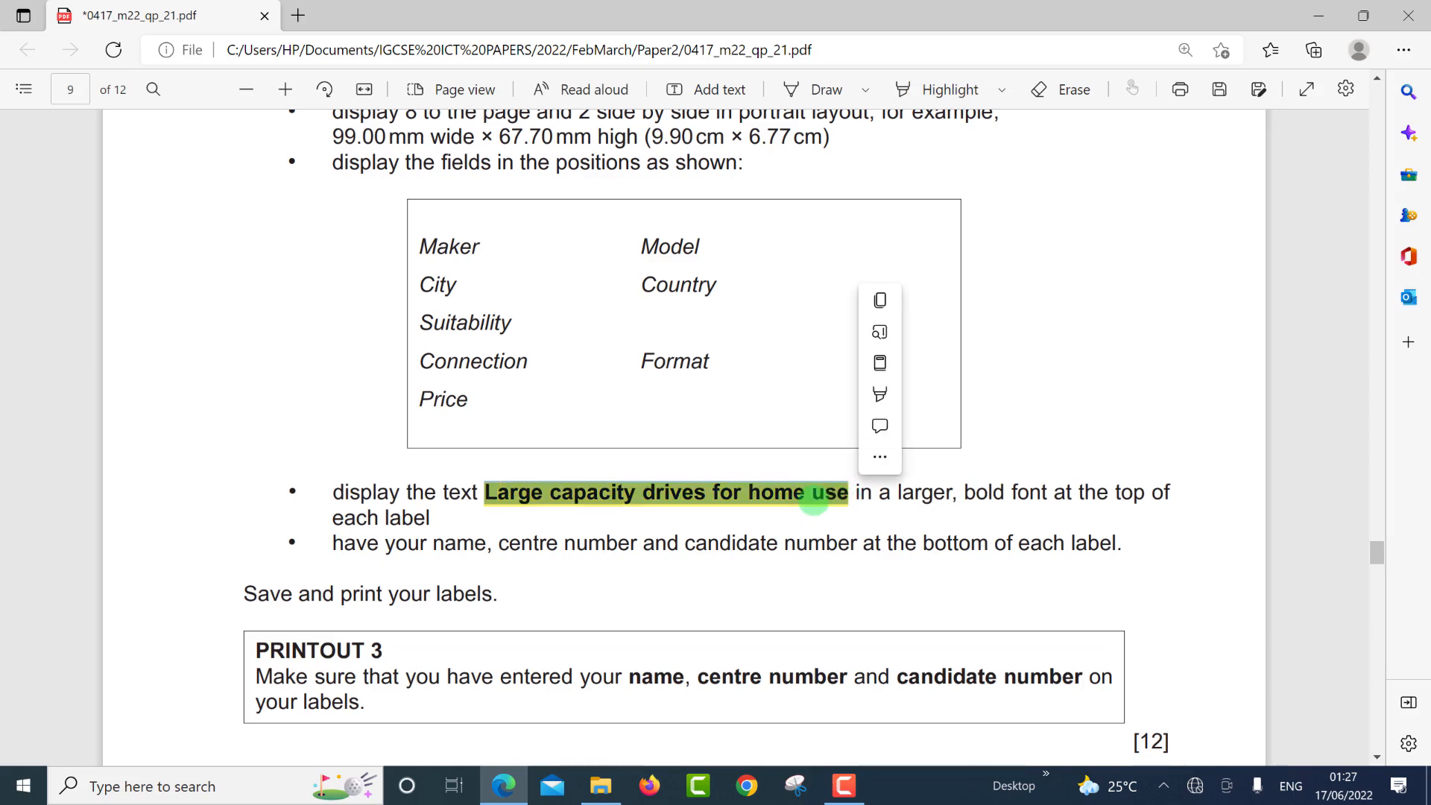
click(884, 294)
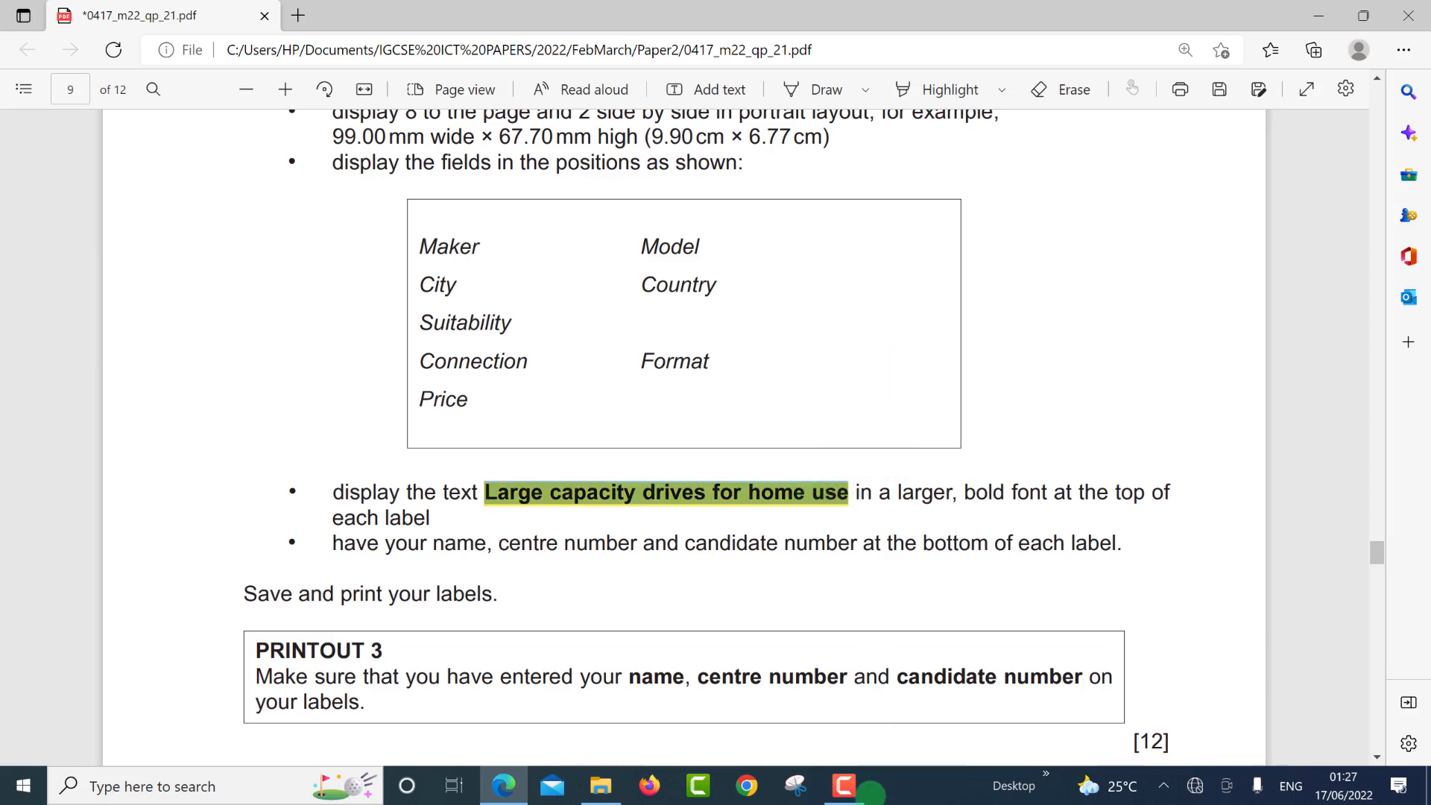
click(870, 791)
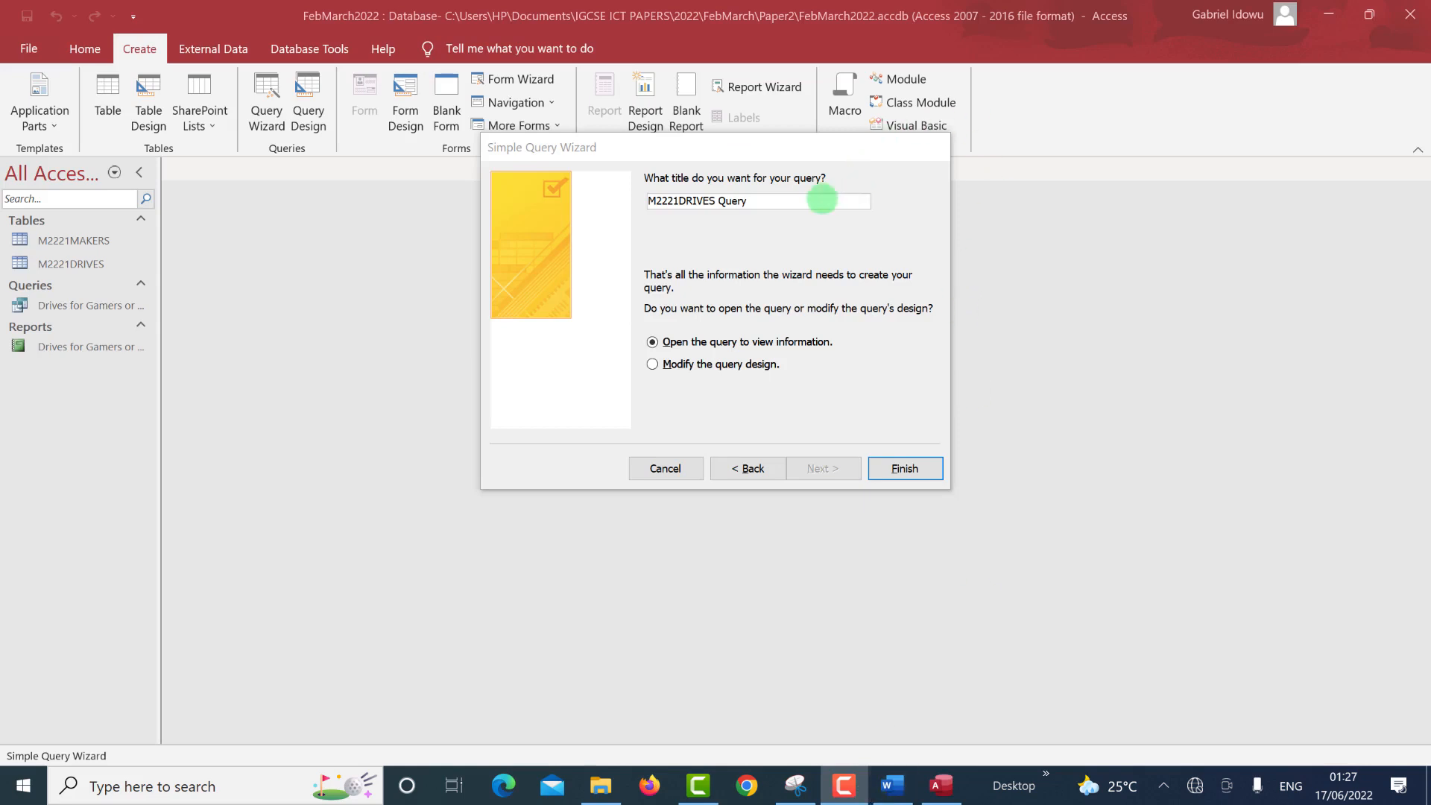
Name the query 'Large capacity drives for home use', finish it and open Design View.
drag(815, 200, 628, 195)
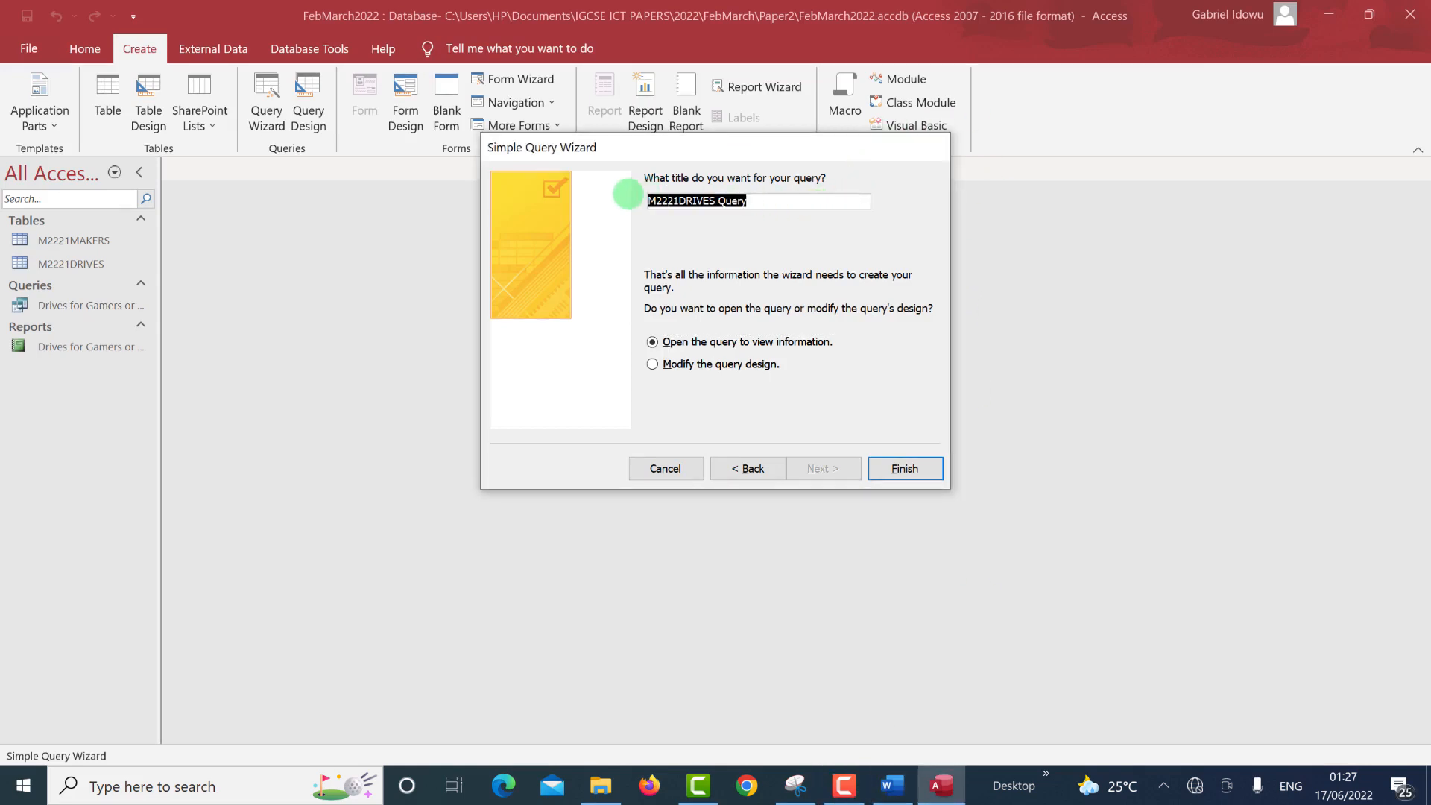
key(ctrl+v)
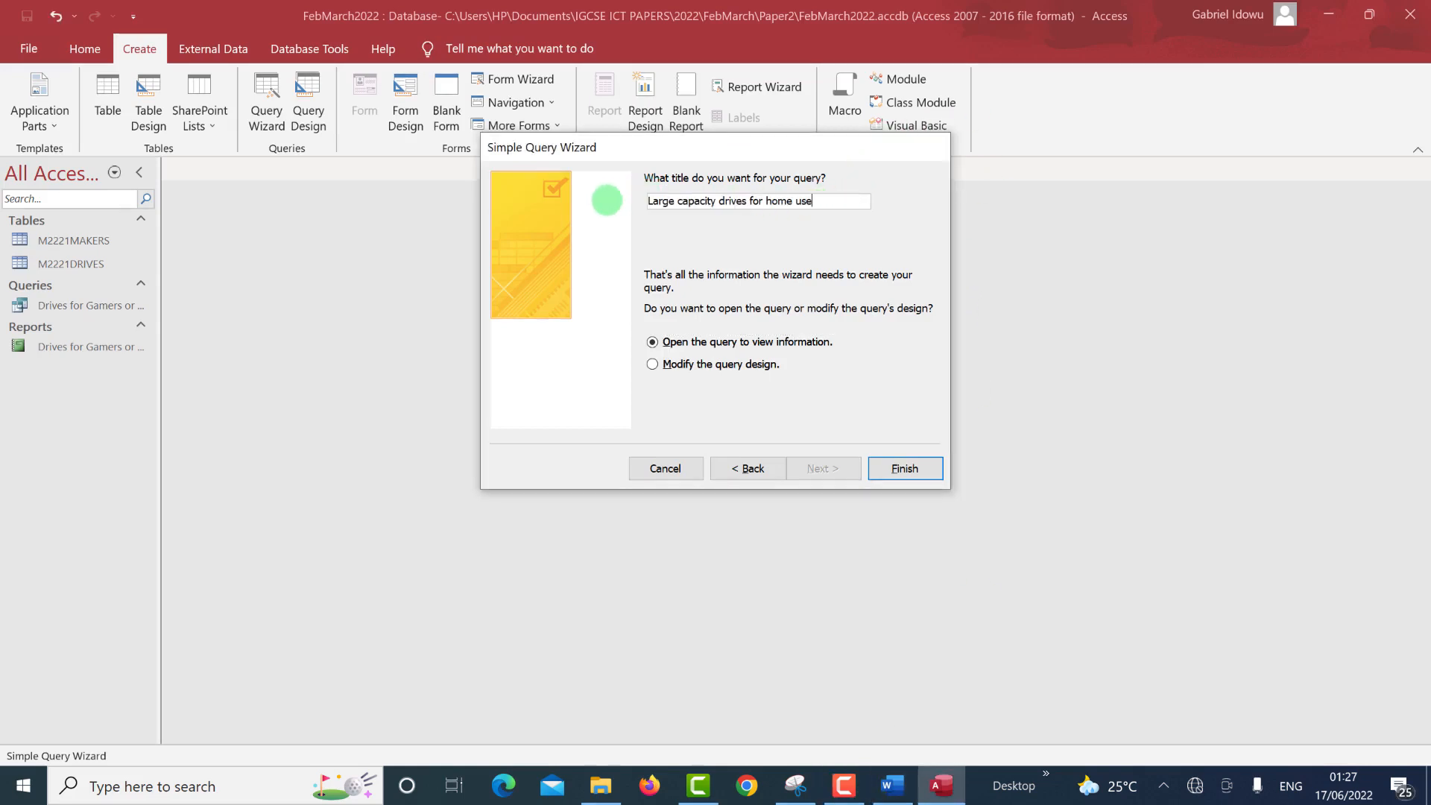
click(904, 466)
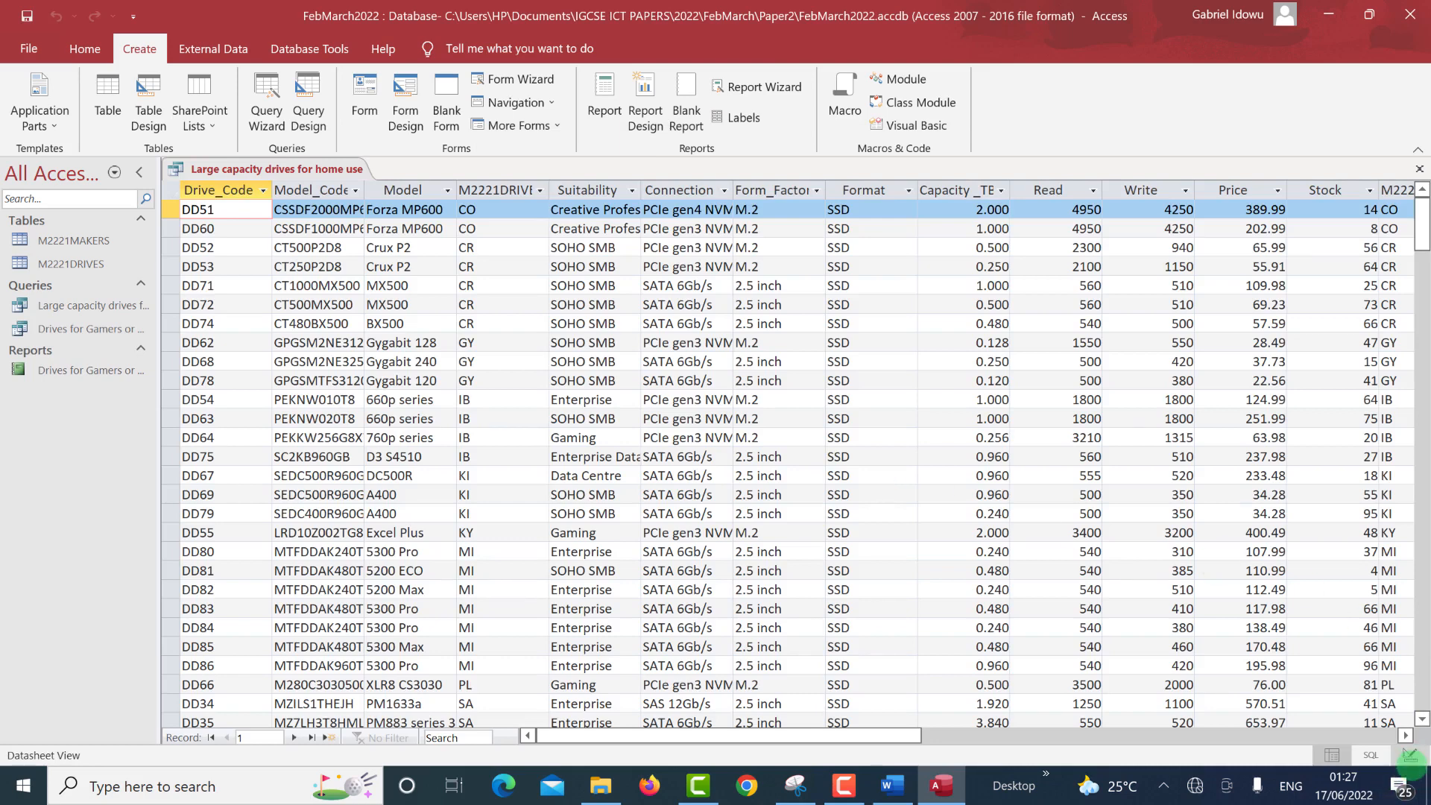
click(1409, 755)
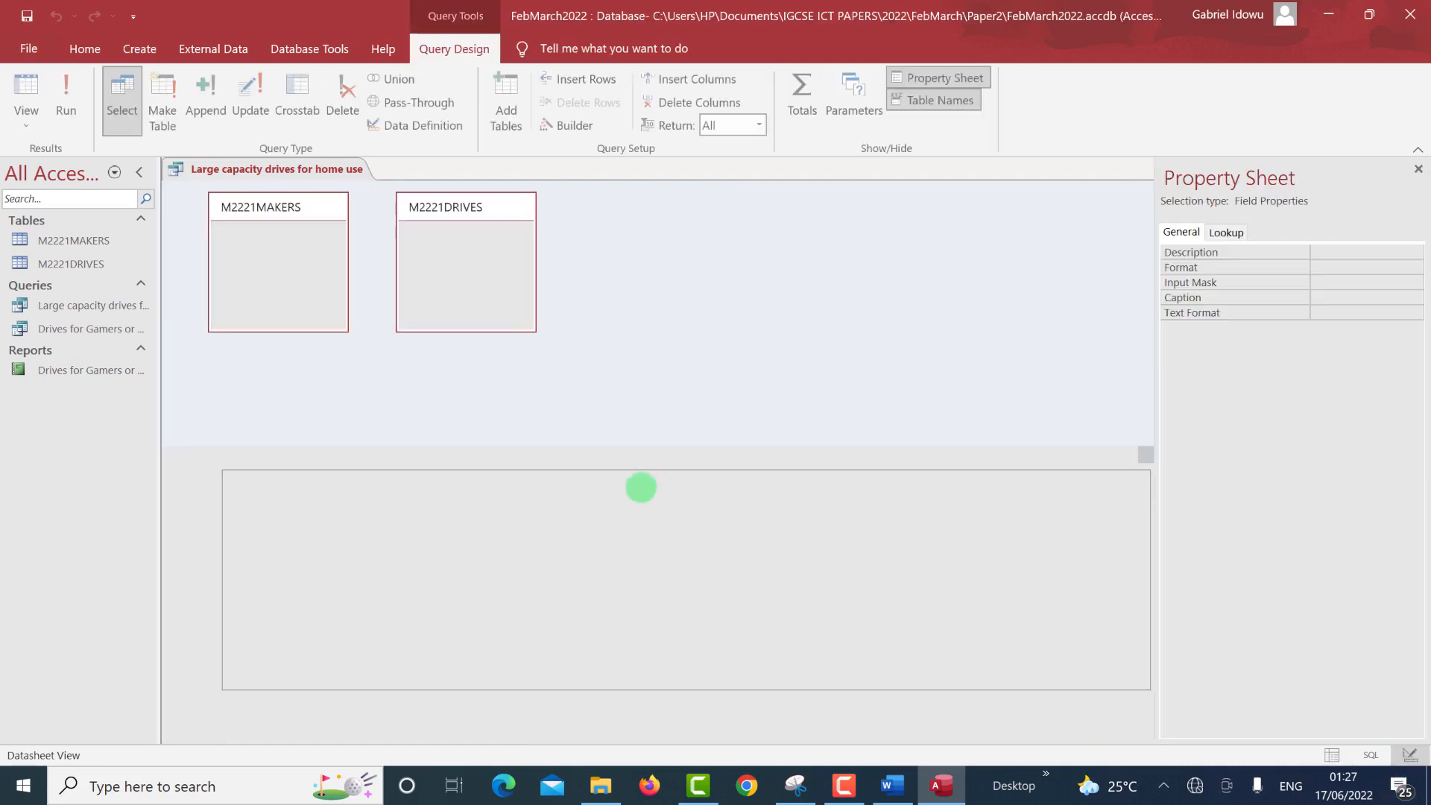
key(alt+Tab)
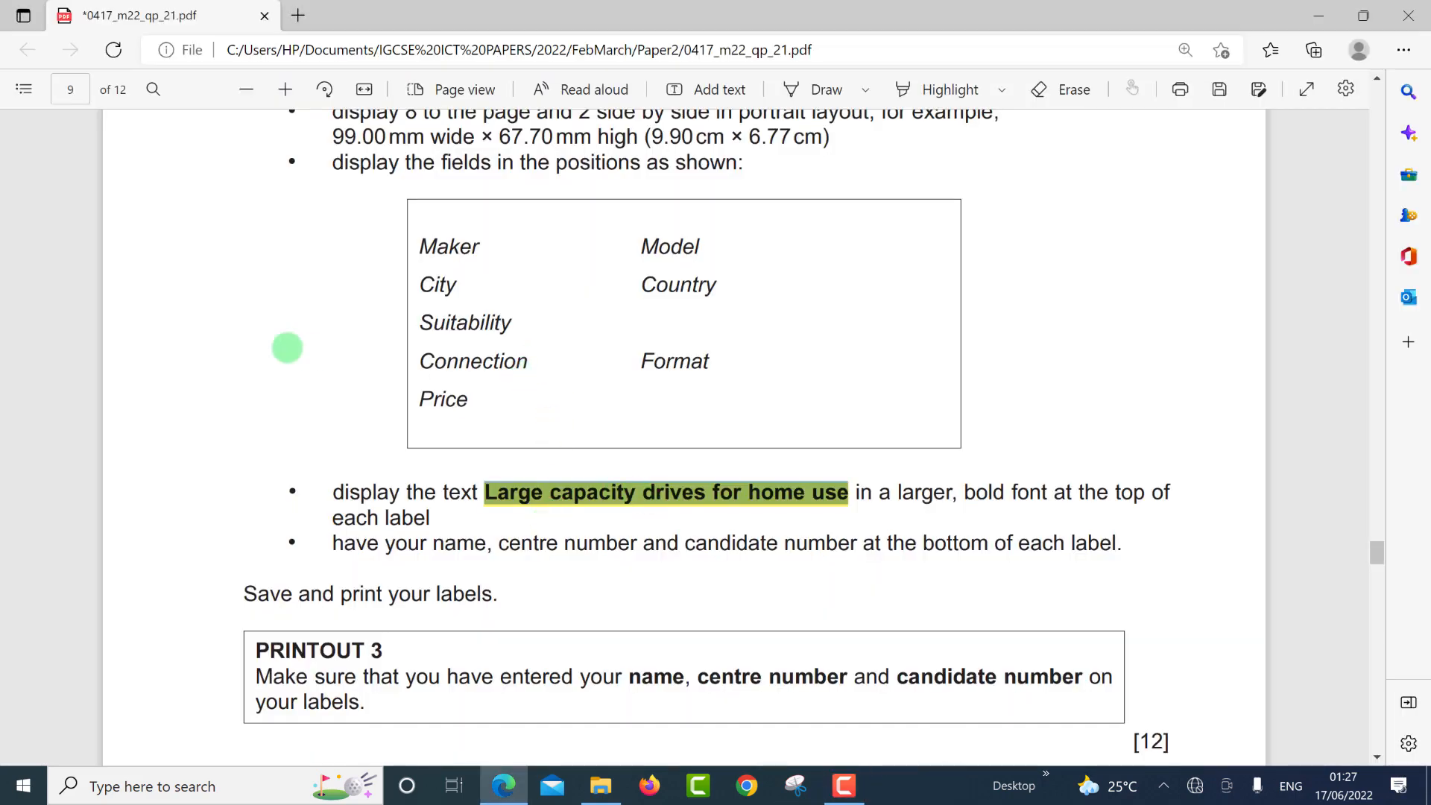
Scroll the exam PDF up to question 18's selection criteria.
scroll(246, 329, up, 4)
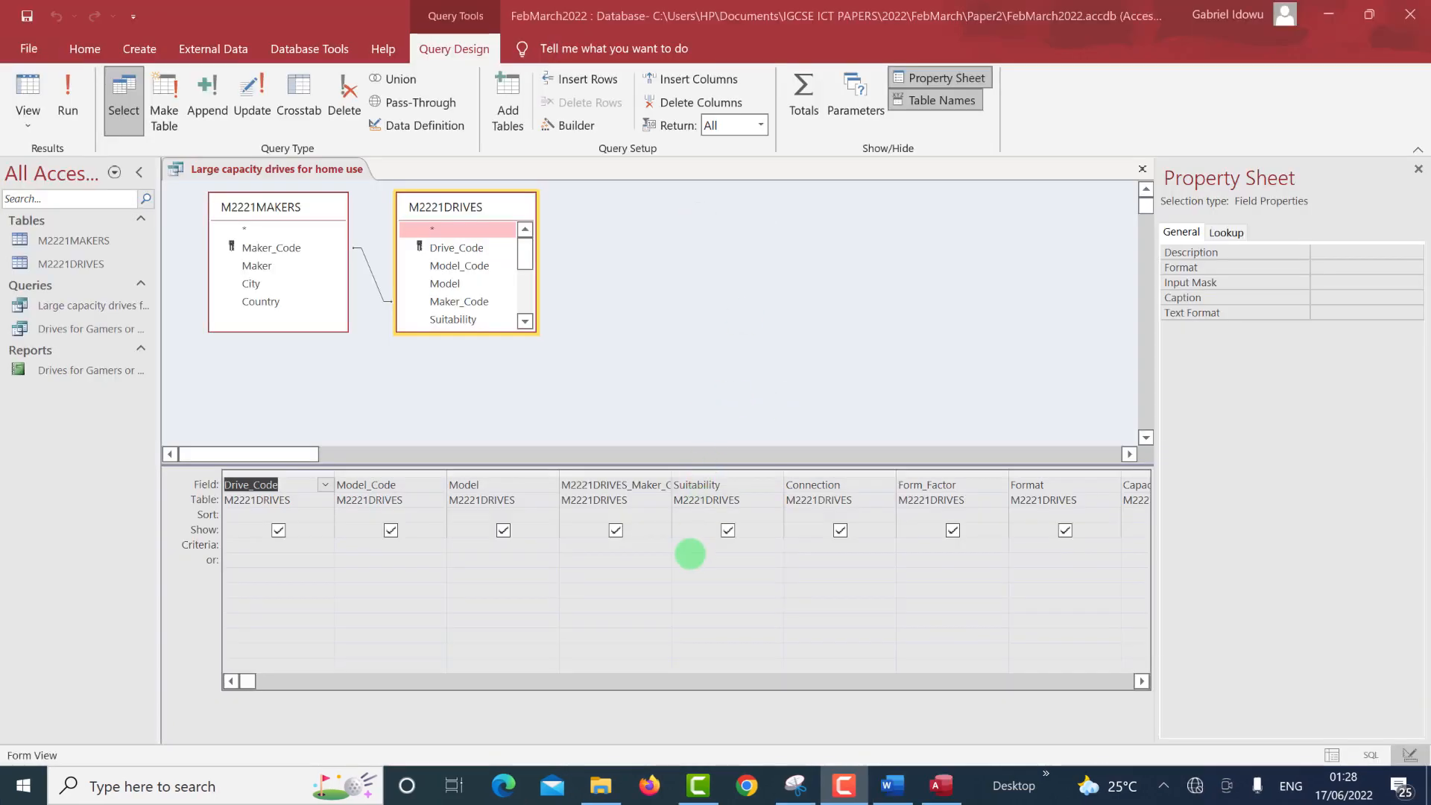
Set the Suitability criterion to Home or "*SOHO*" and run the query, returning 40 records.
click(693, 549)
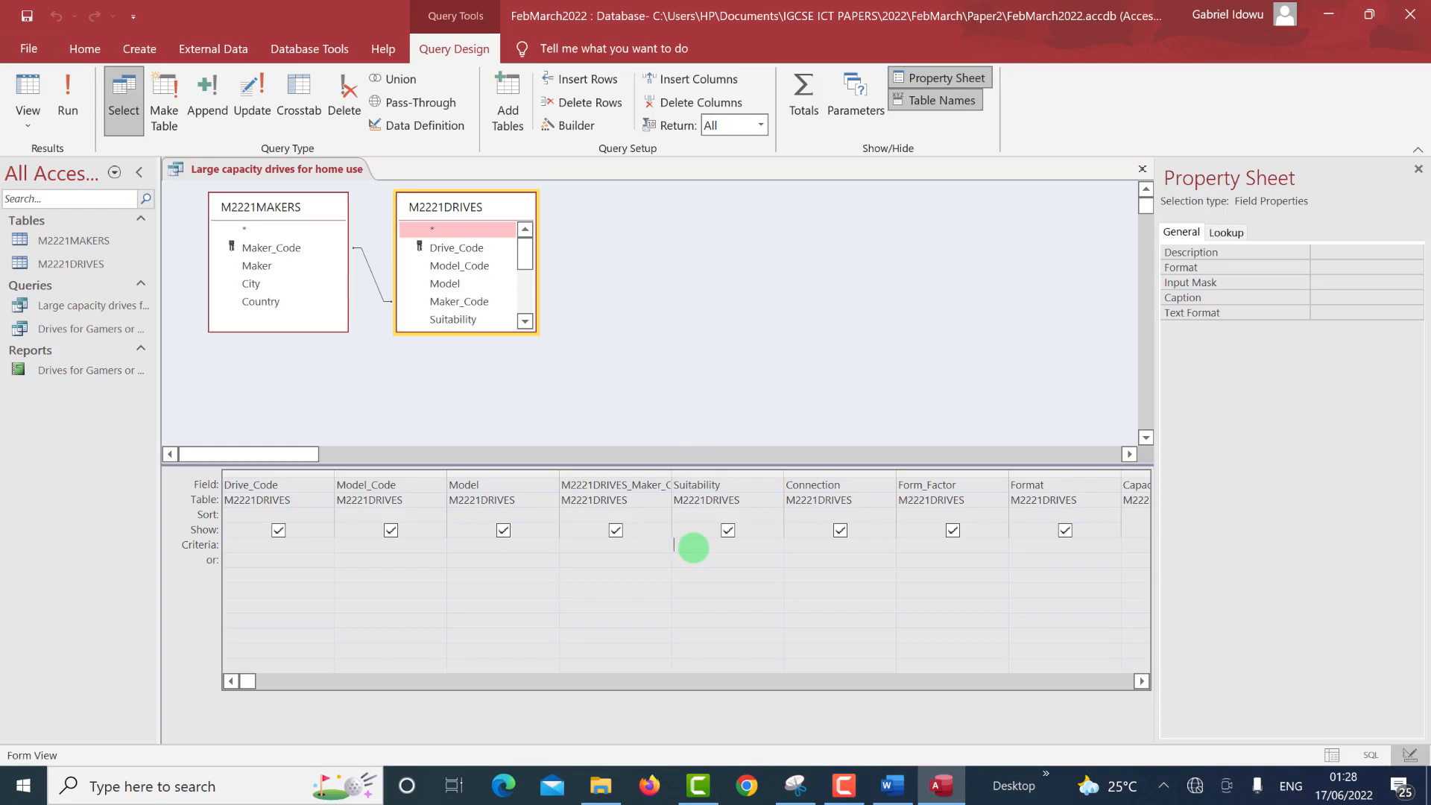
text(Home or)
key(ctrl+super+Right)
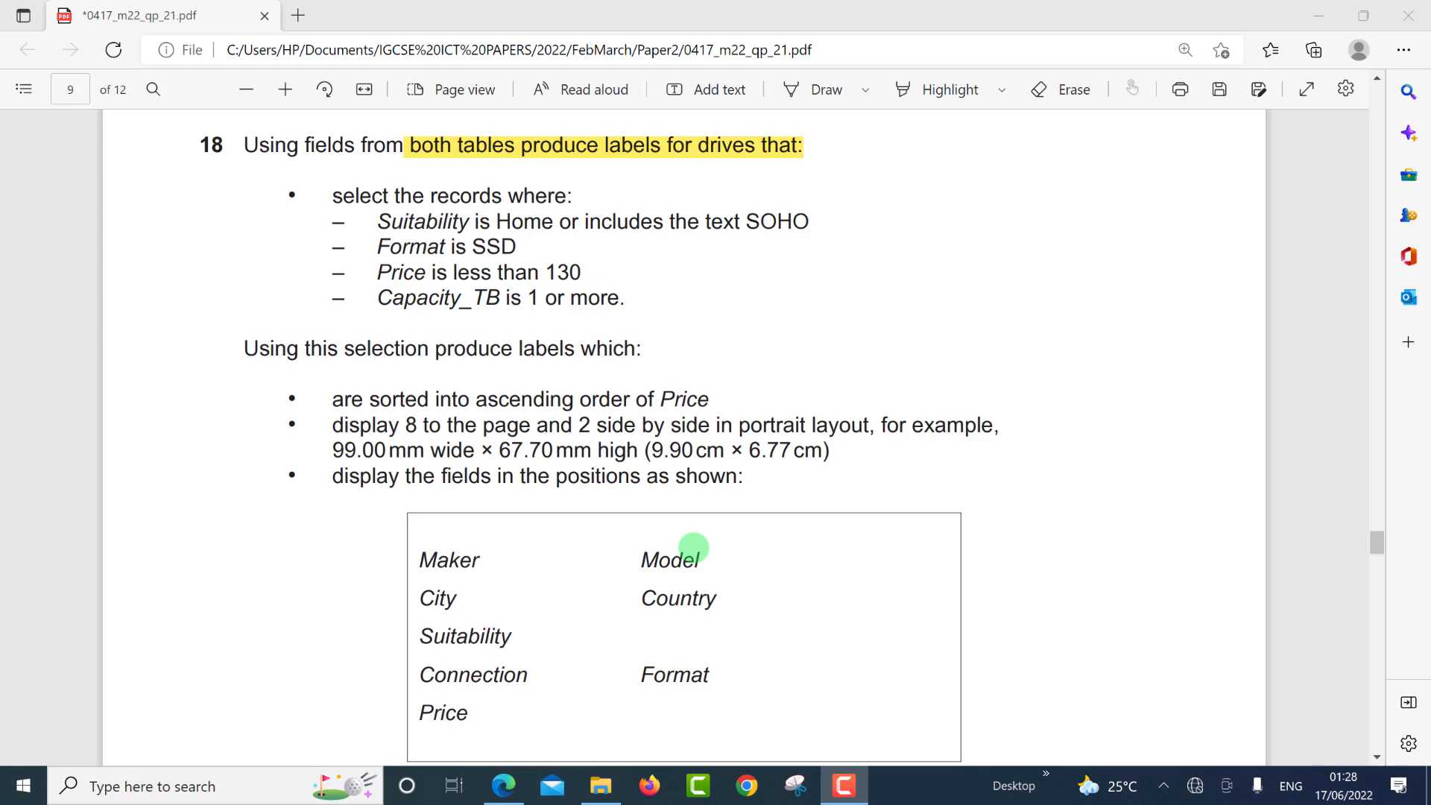
key(ctrl+super+Left)
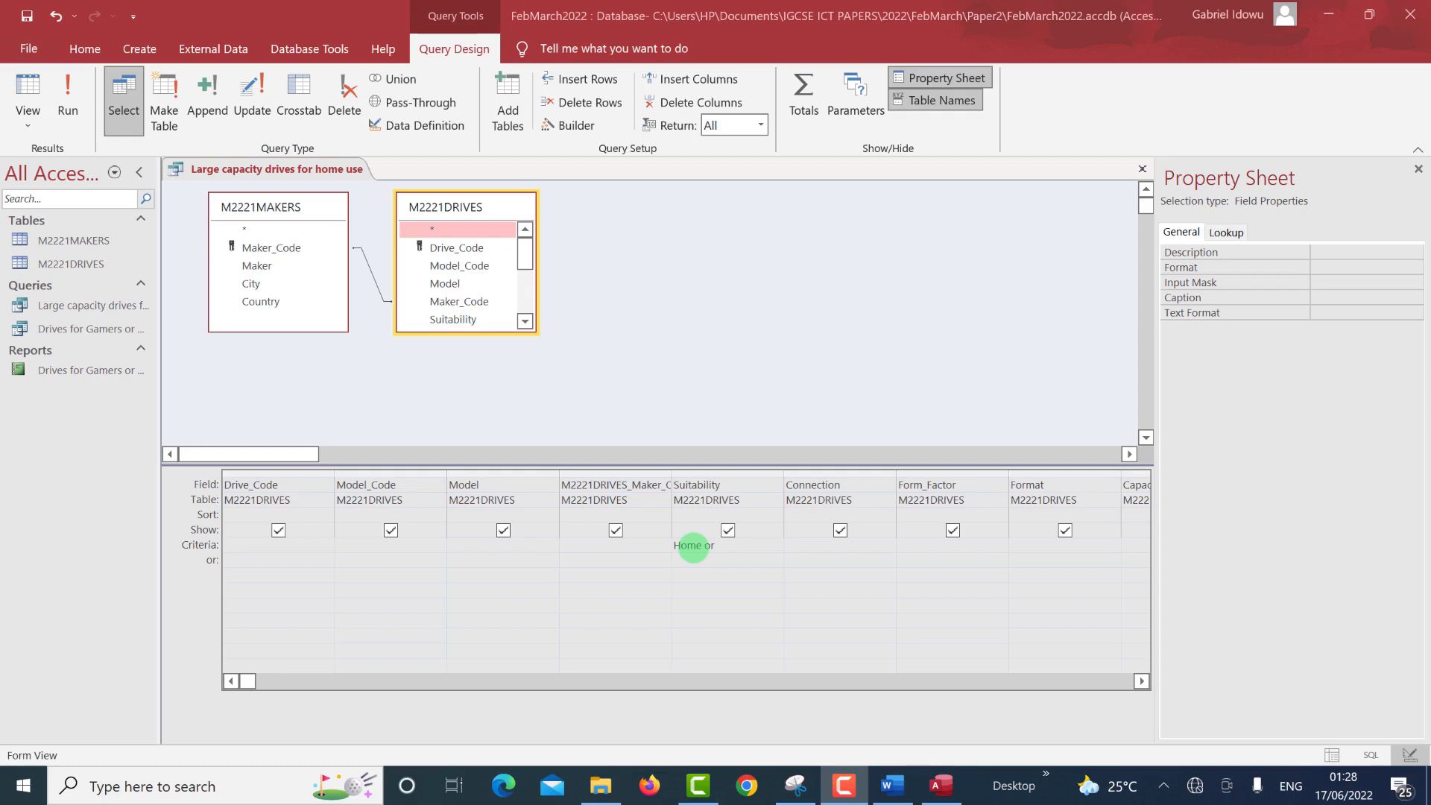
click(734, 540)
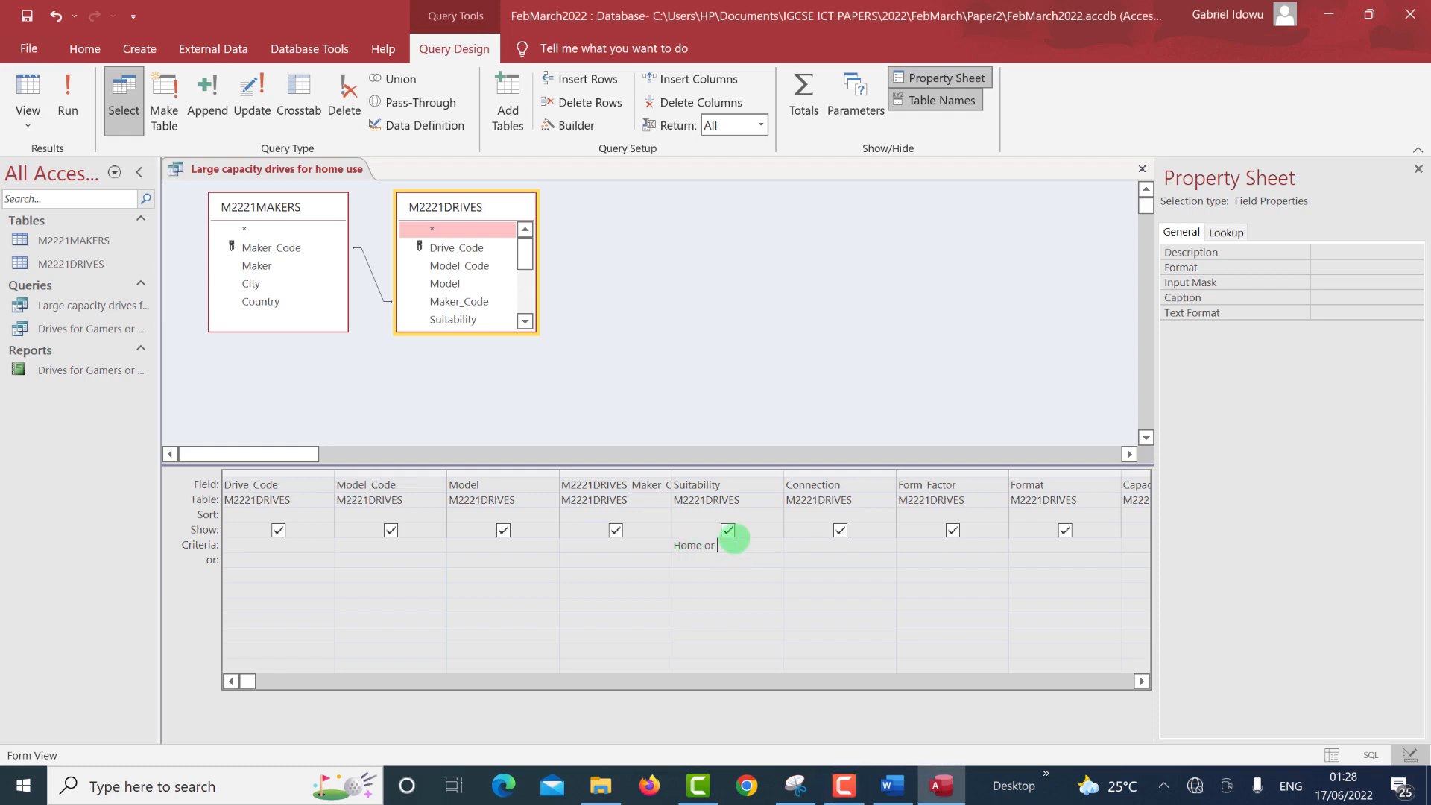
text("SOHO")
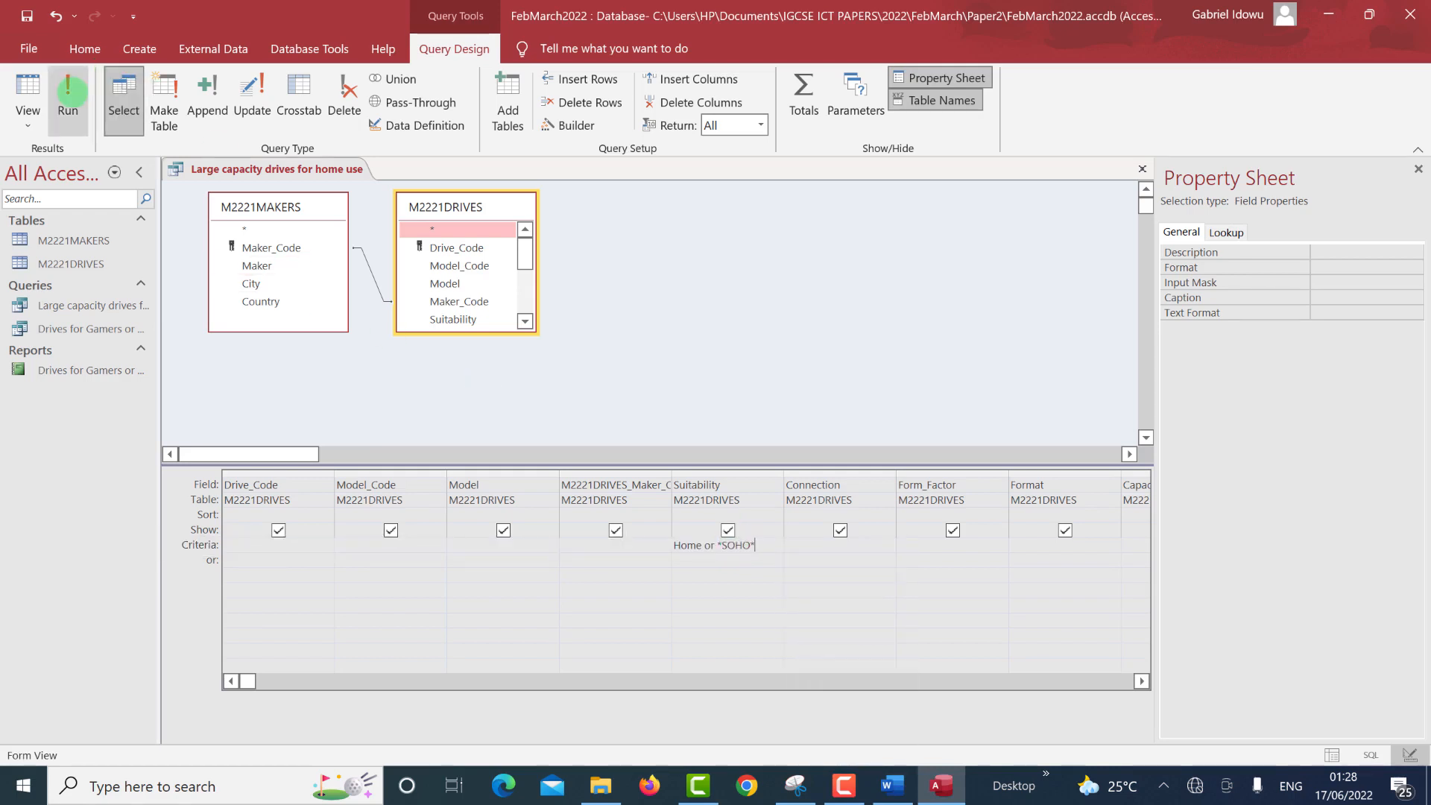
click(68, 91)
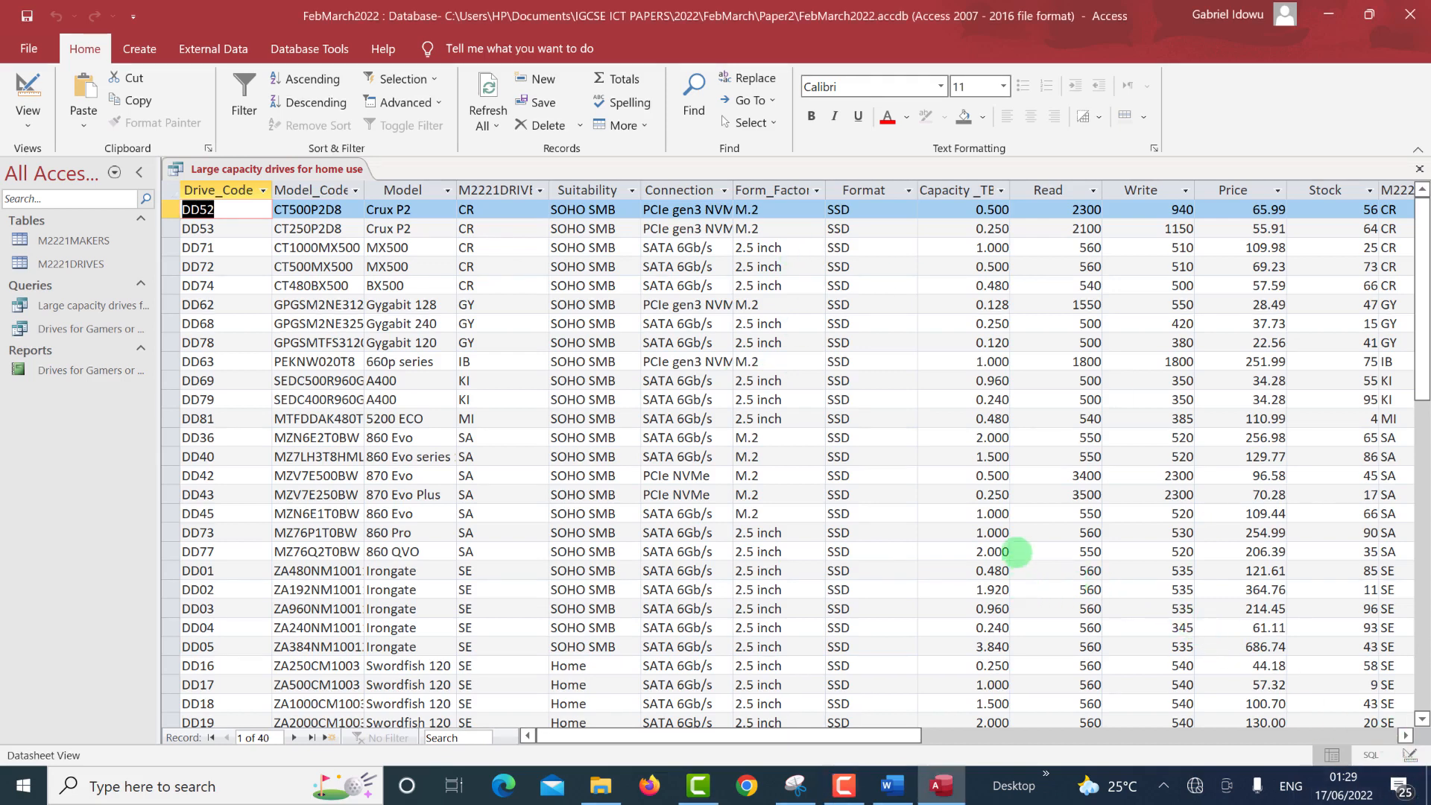
Switch the query back to Design View for further criteria.
click(1409, 755)
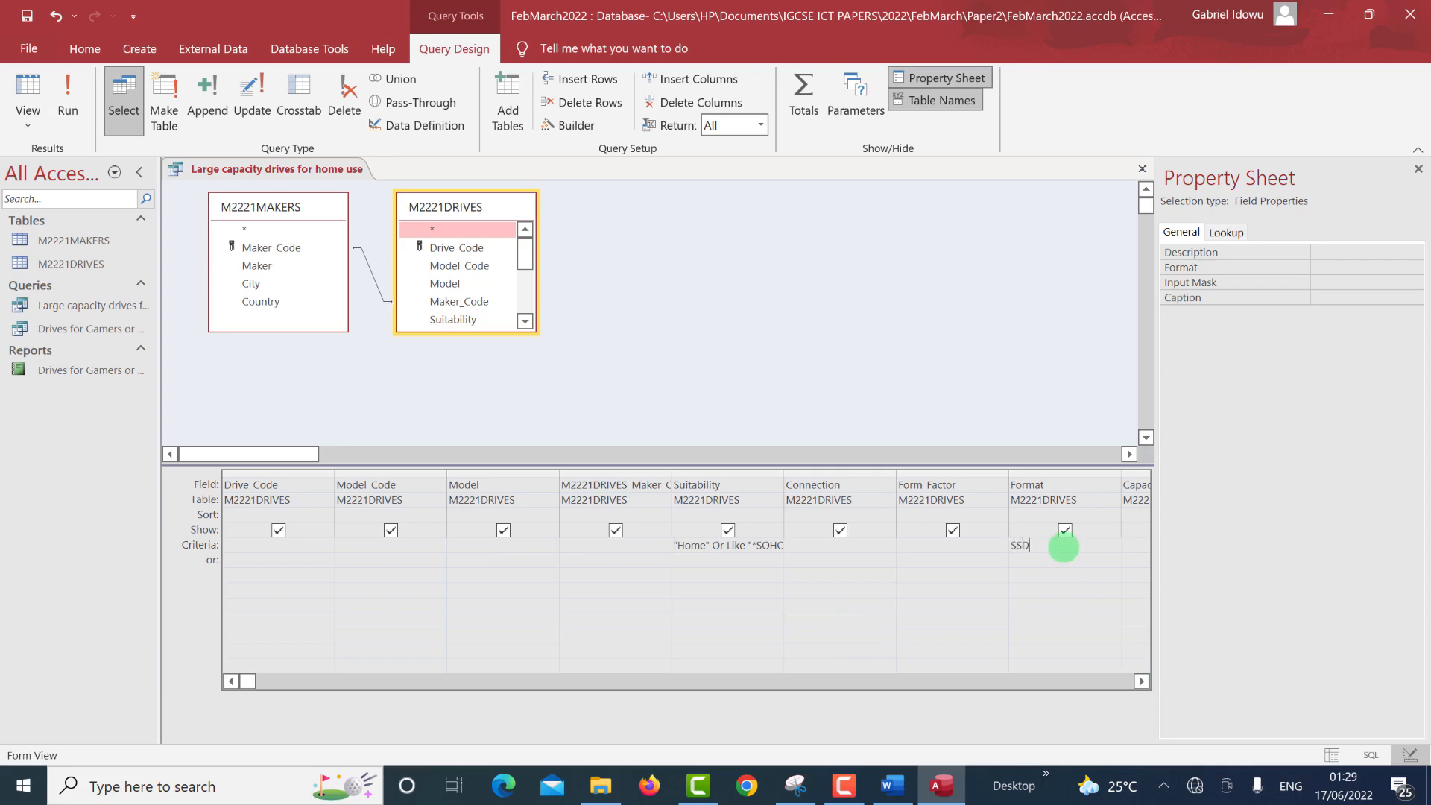
Add Price <130 and Capacity_TB >=1 criteria and run the query to list 8 SSD drives.
key(ctrl+super+Right)
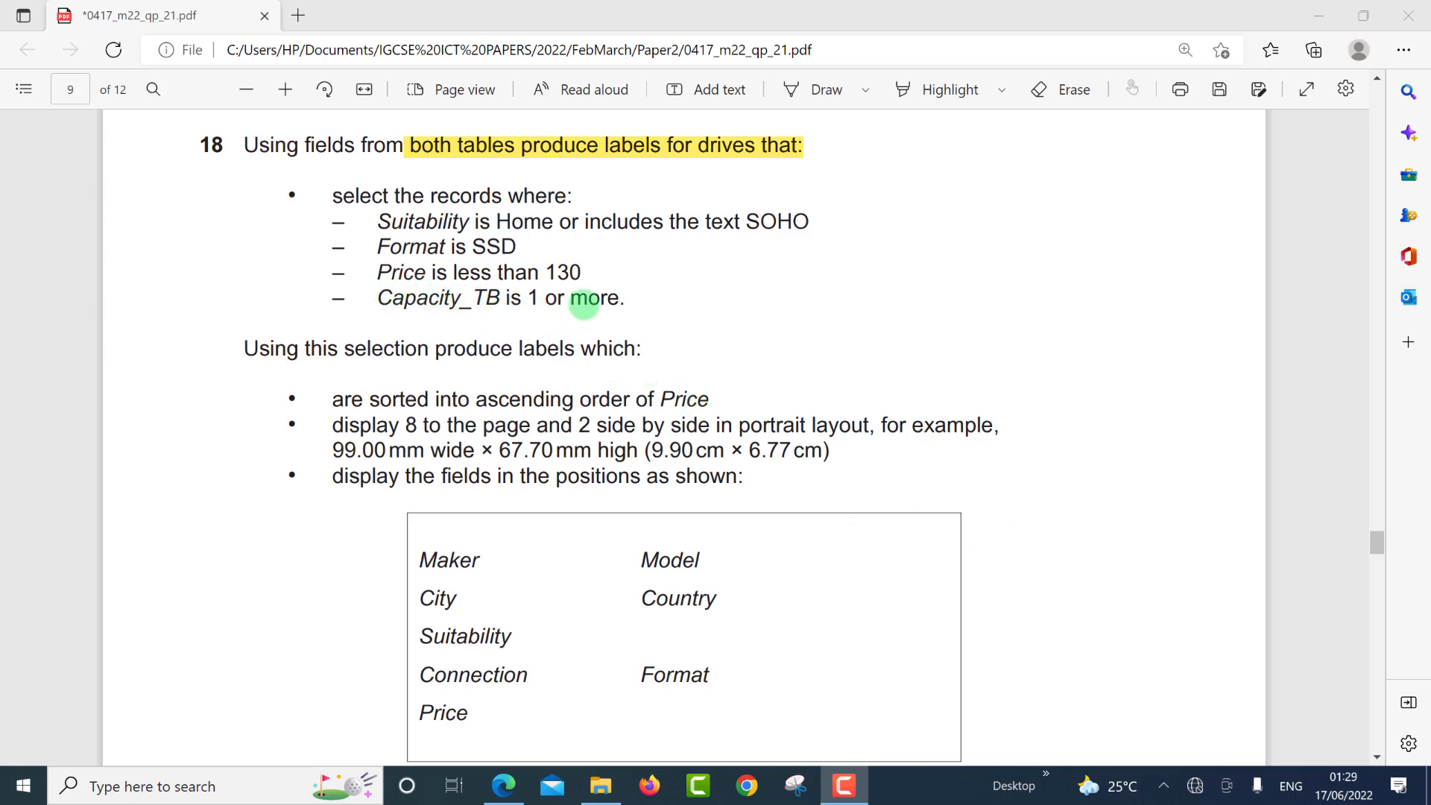
key(ctrl+super+Left)
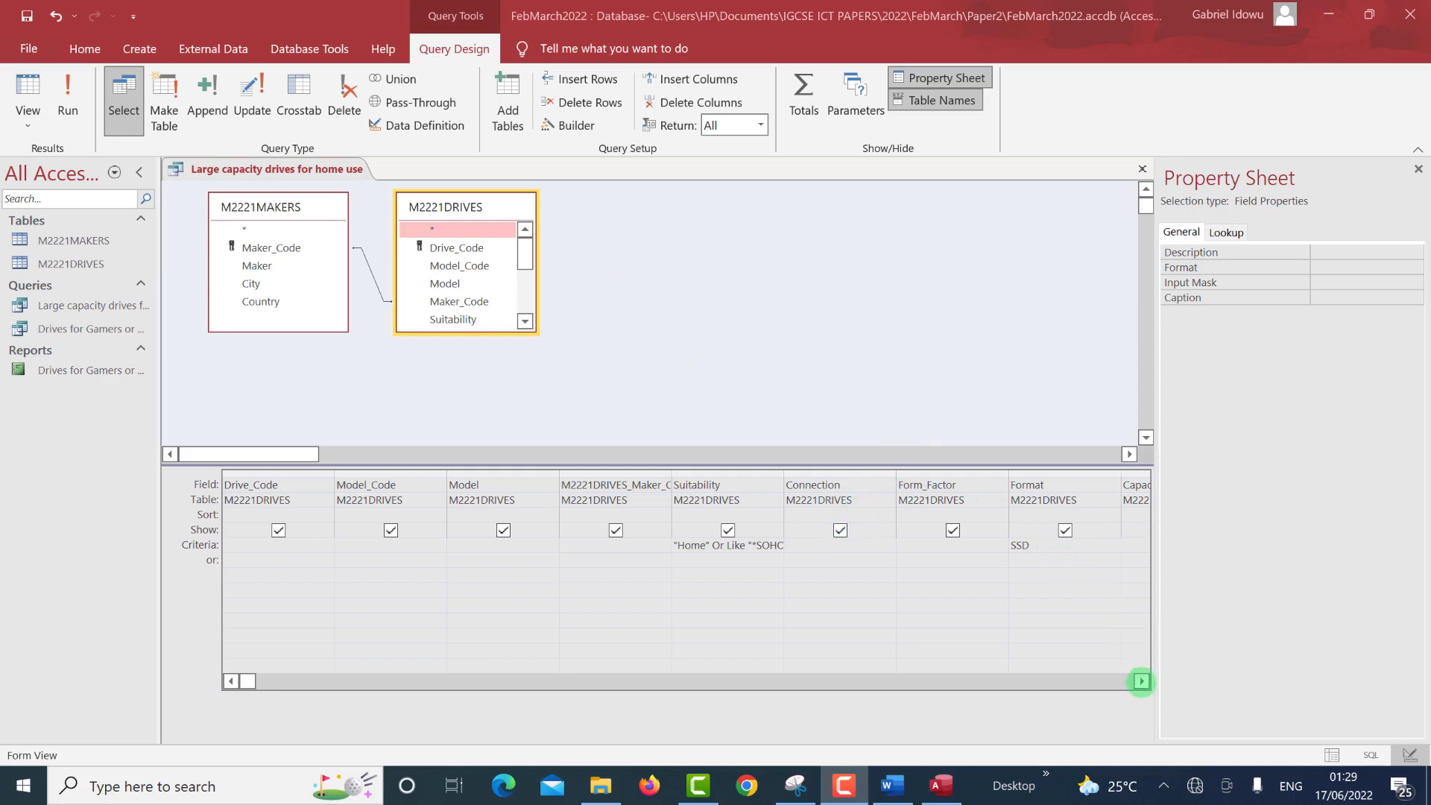
double_click(1142, 681)
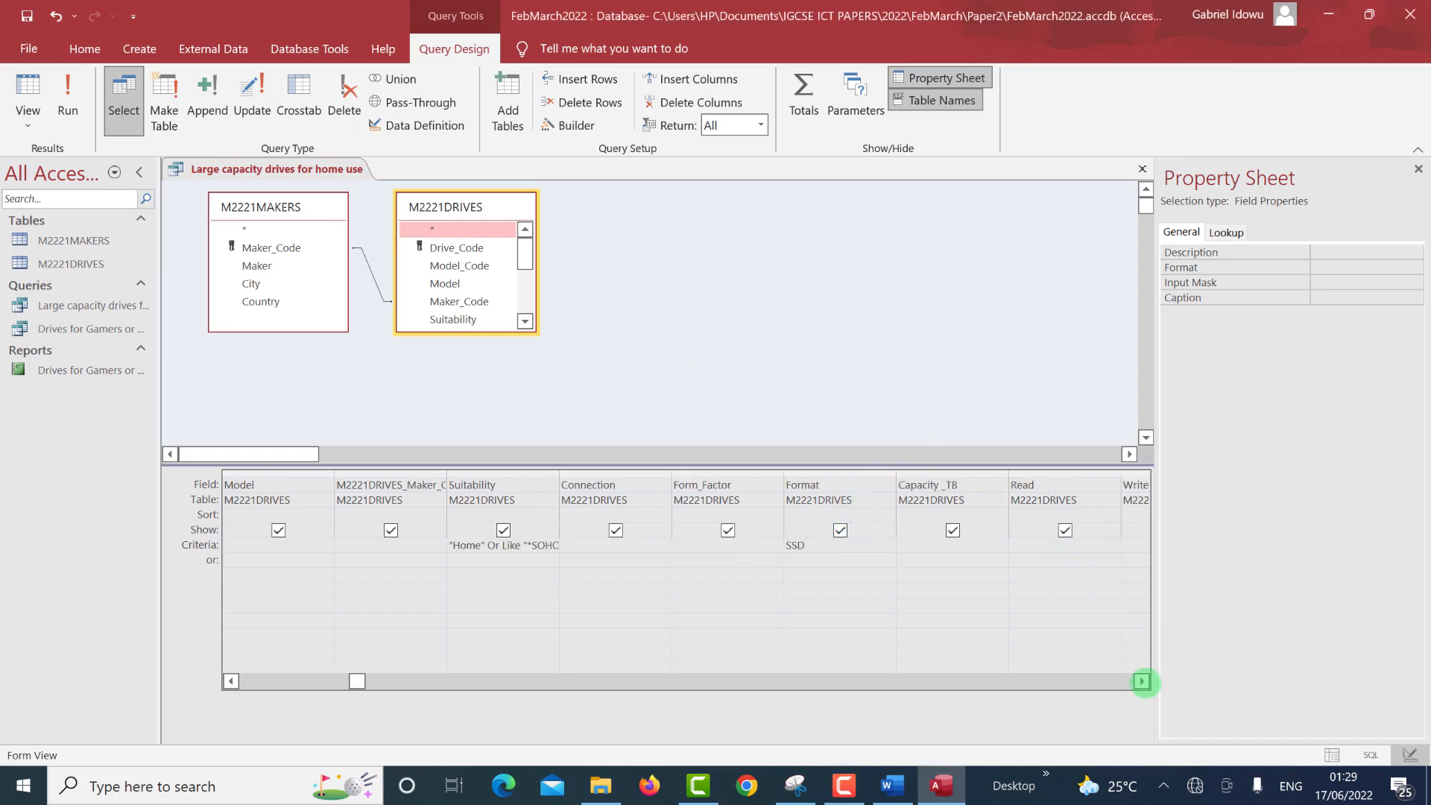
click(1142, 682)
double_click(1142, 682)
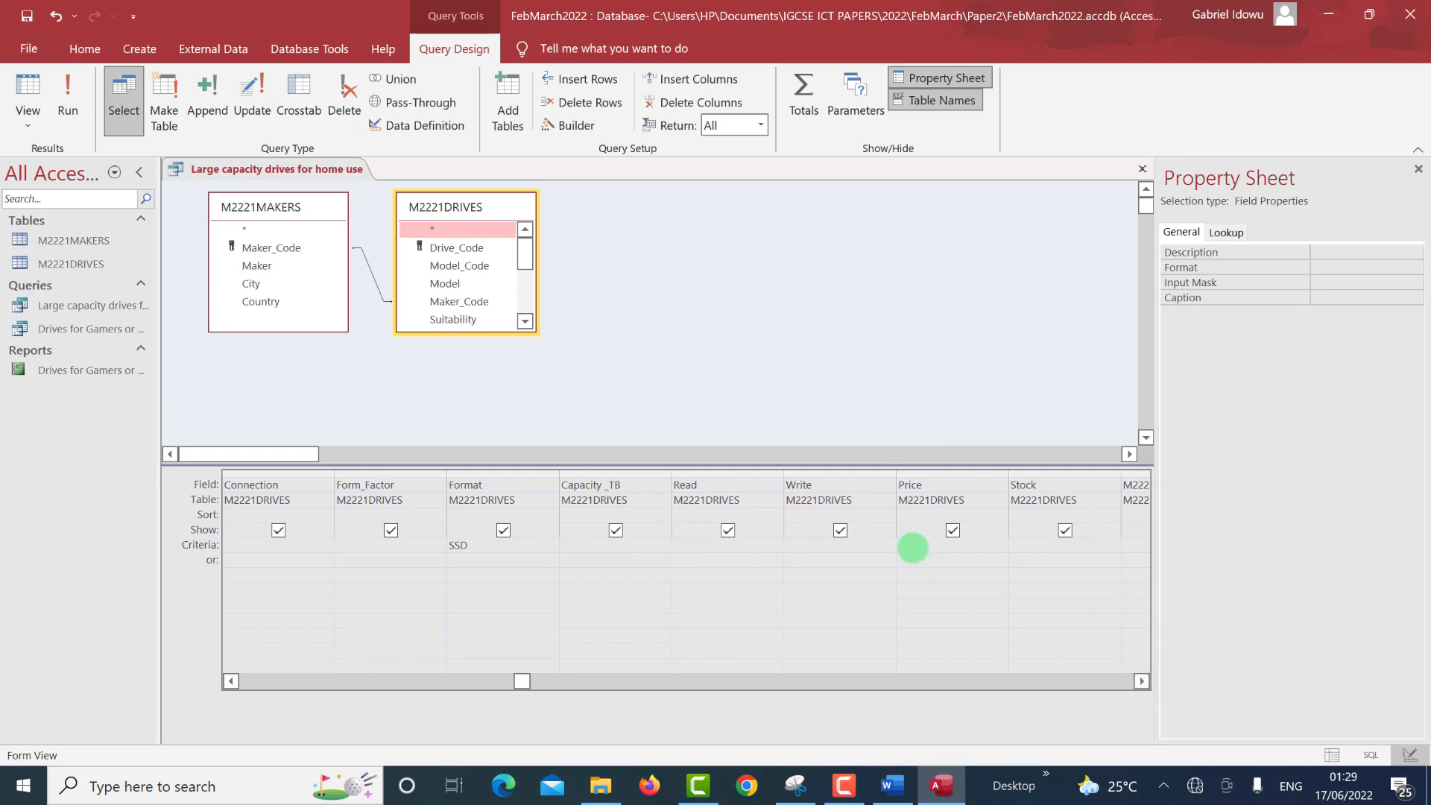
click(912, 547)
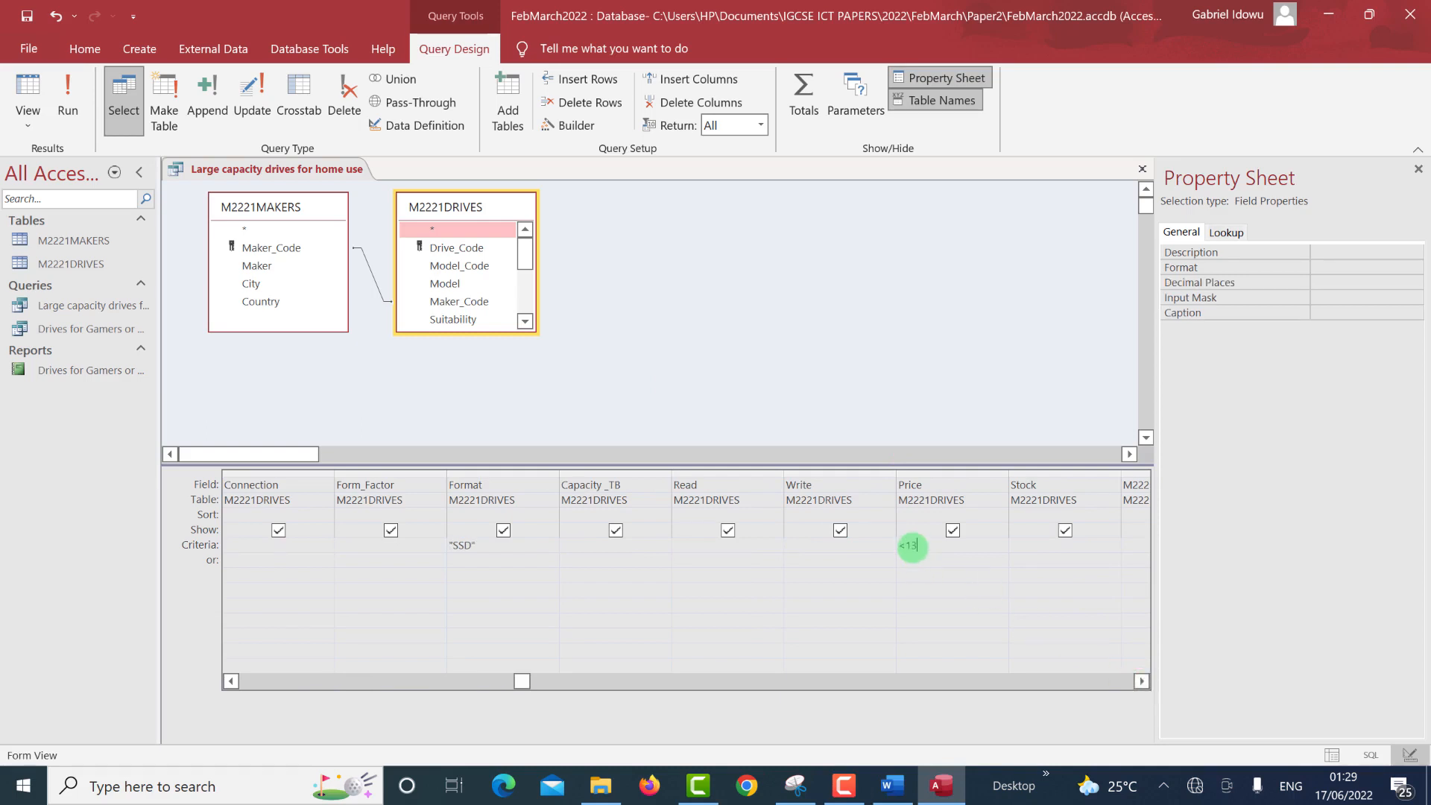
key(alt+Tab)
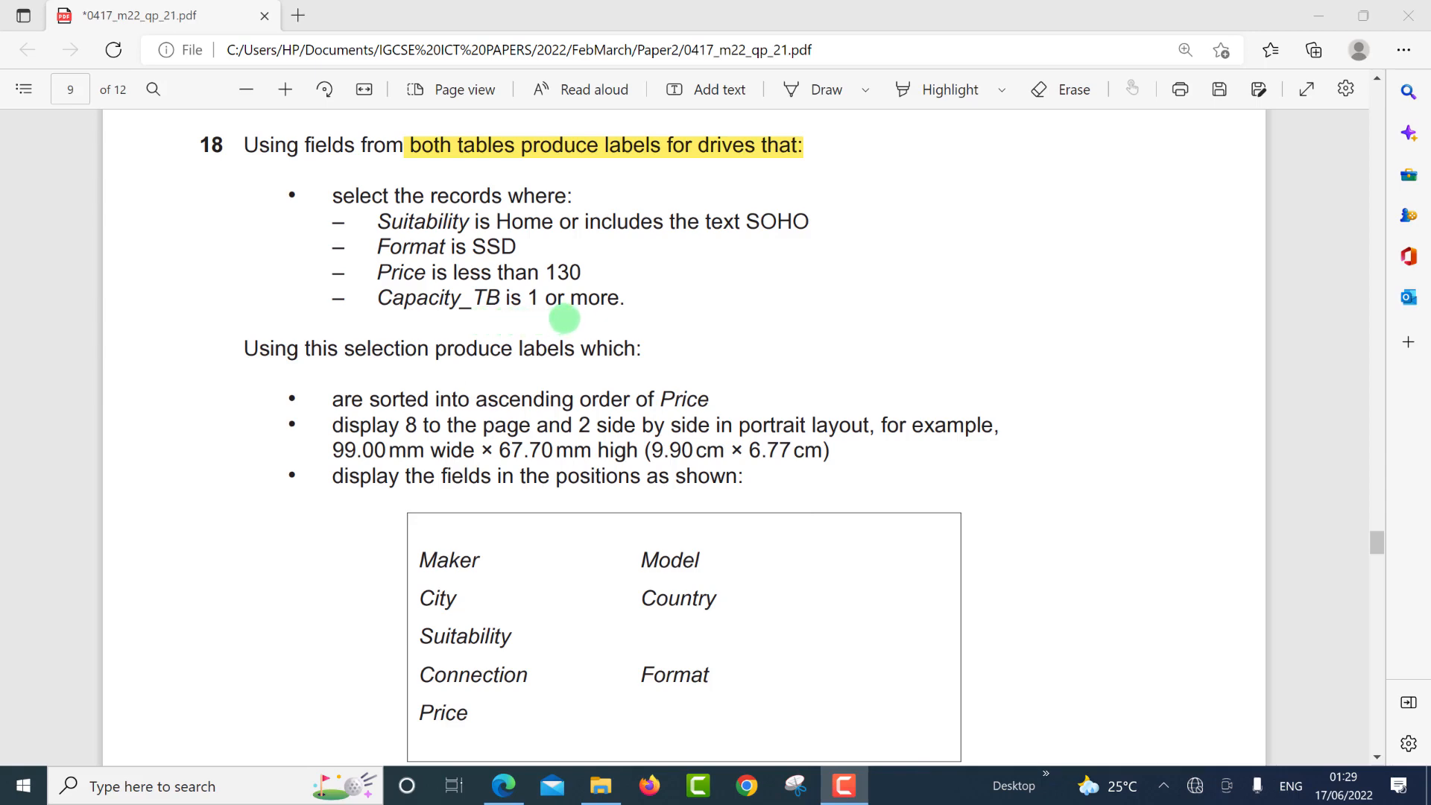
key(ctrl+super+Left)
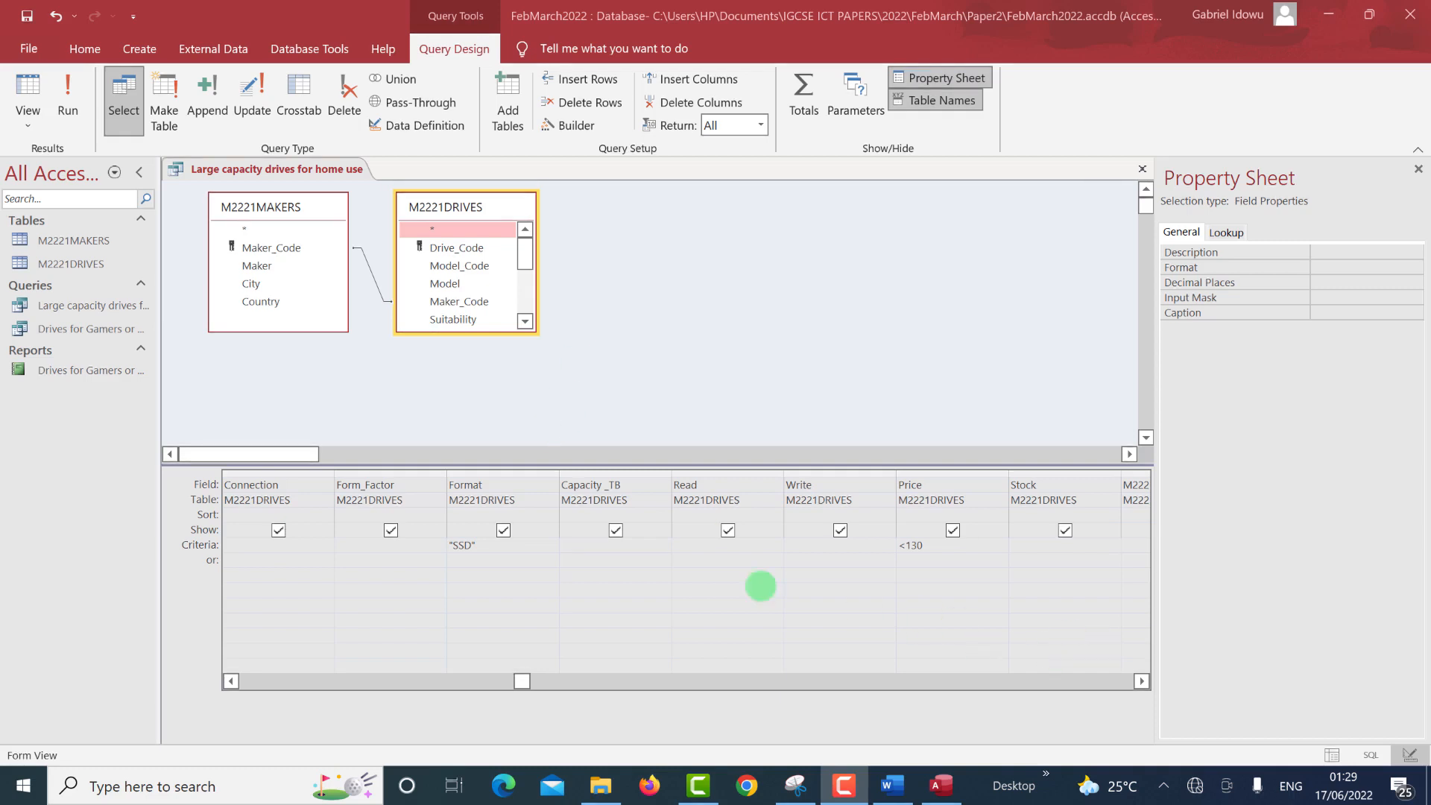
click(574, 548)
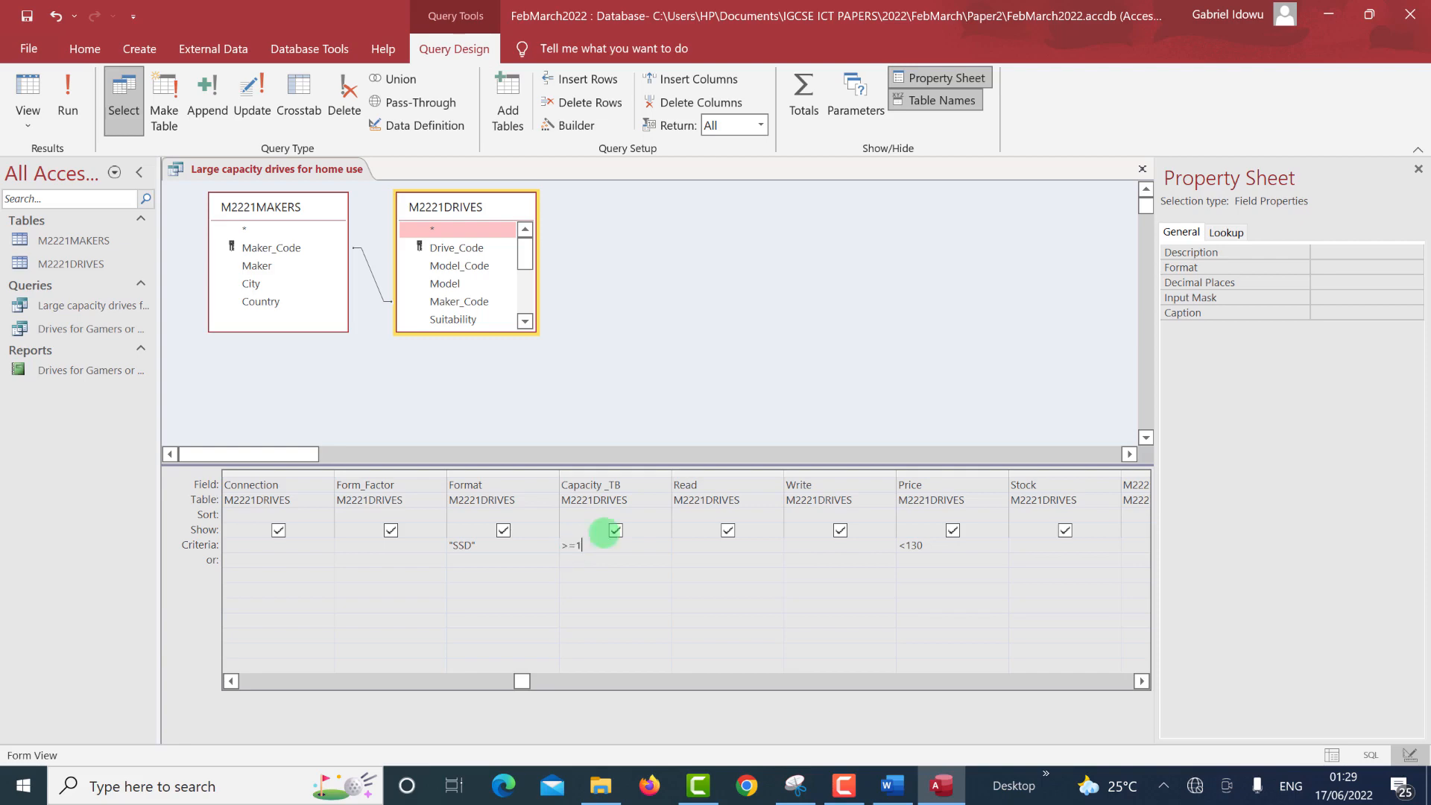
click(64, 70)
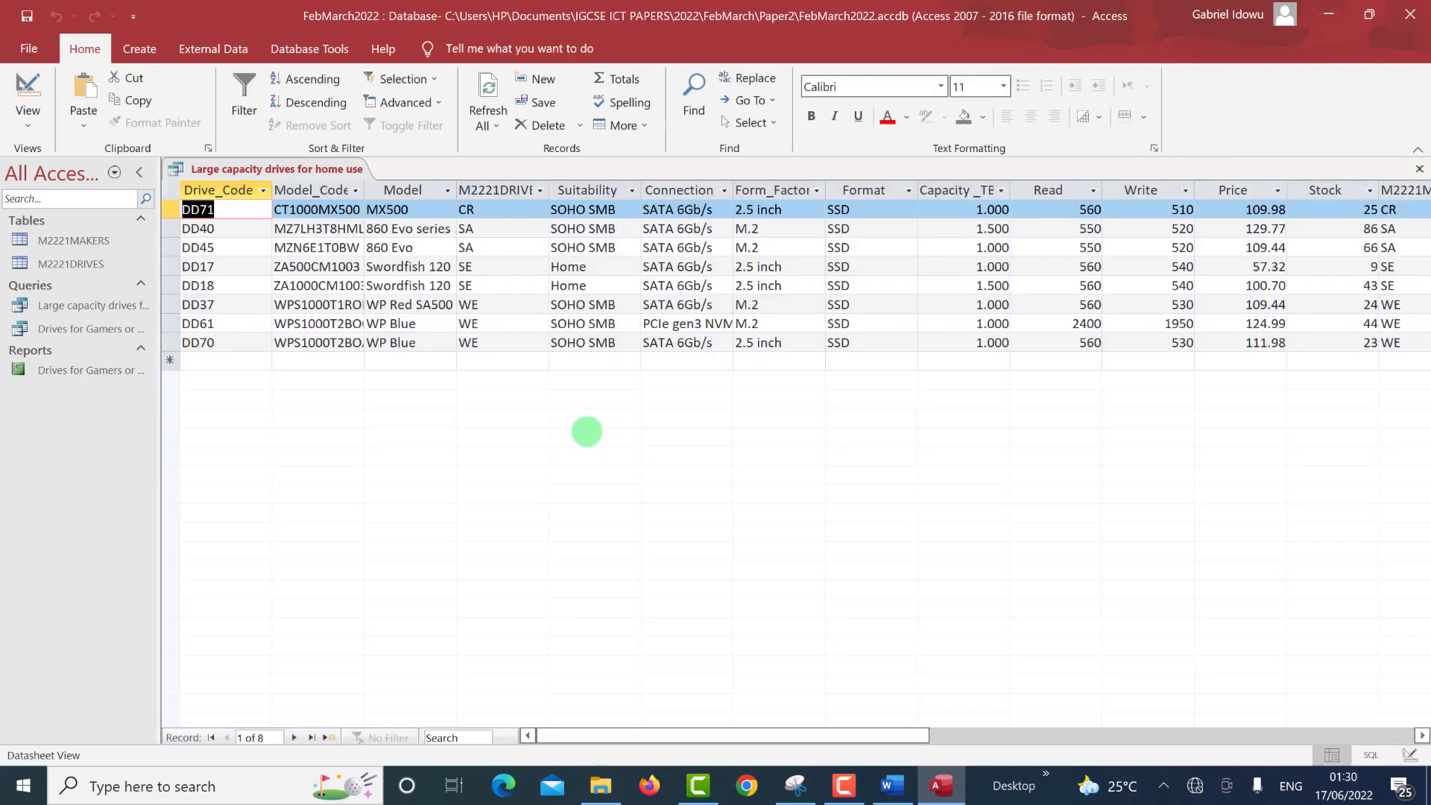
Select the DD37 record in the results and switch to the exam PDF.
click(657, 304)
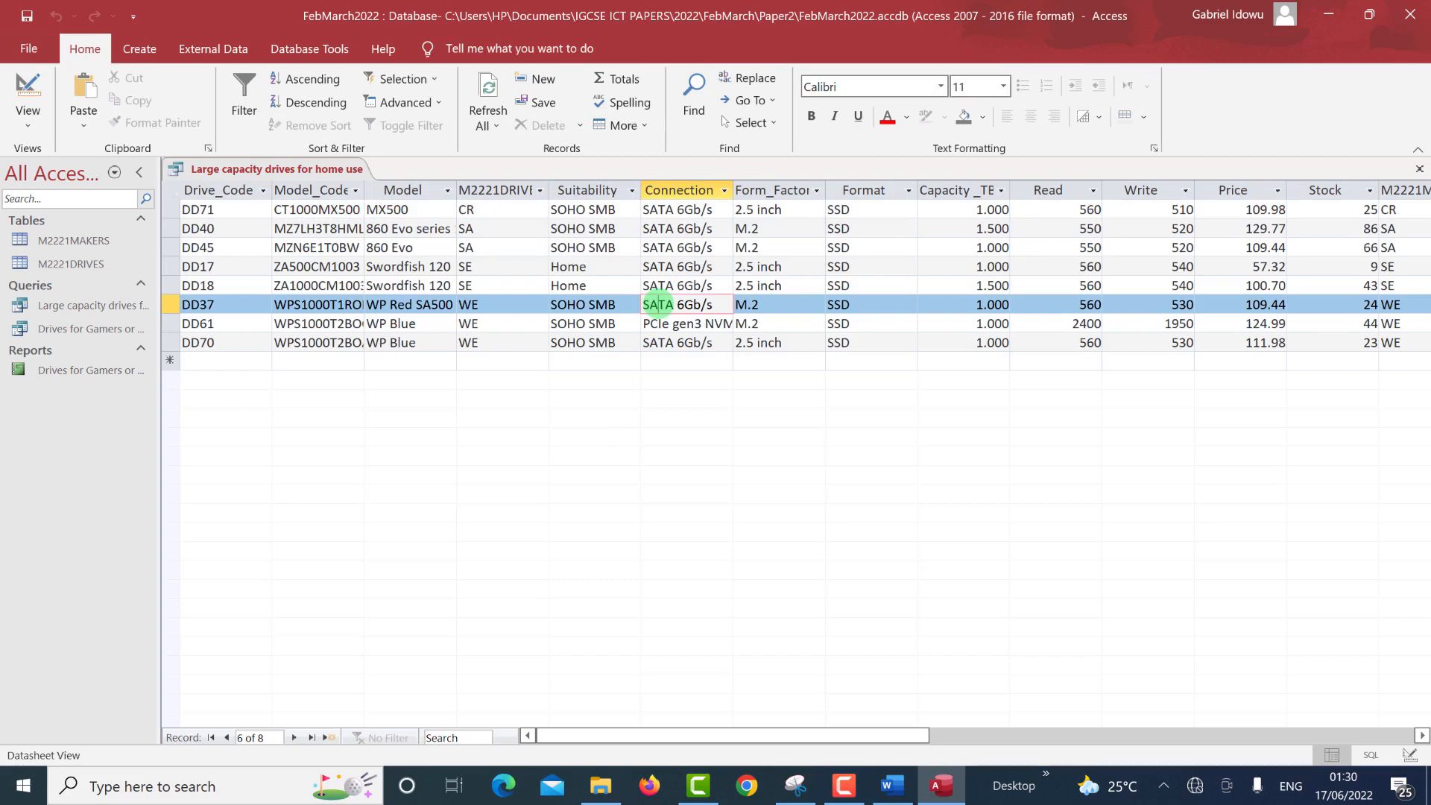
key(alt+Tab)
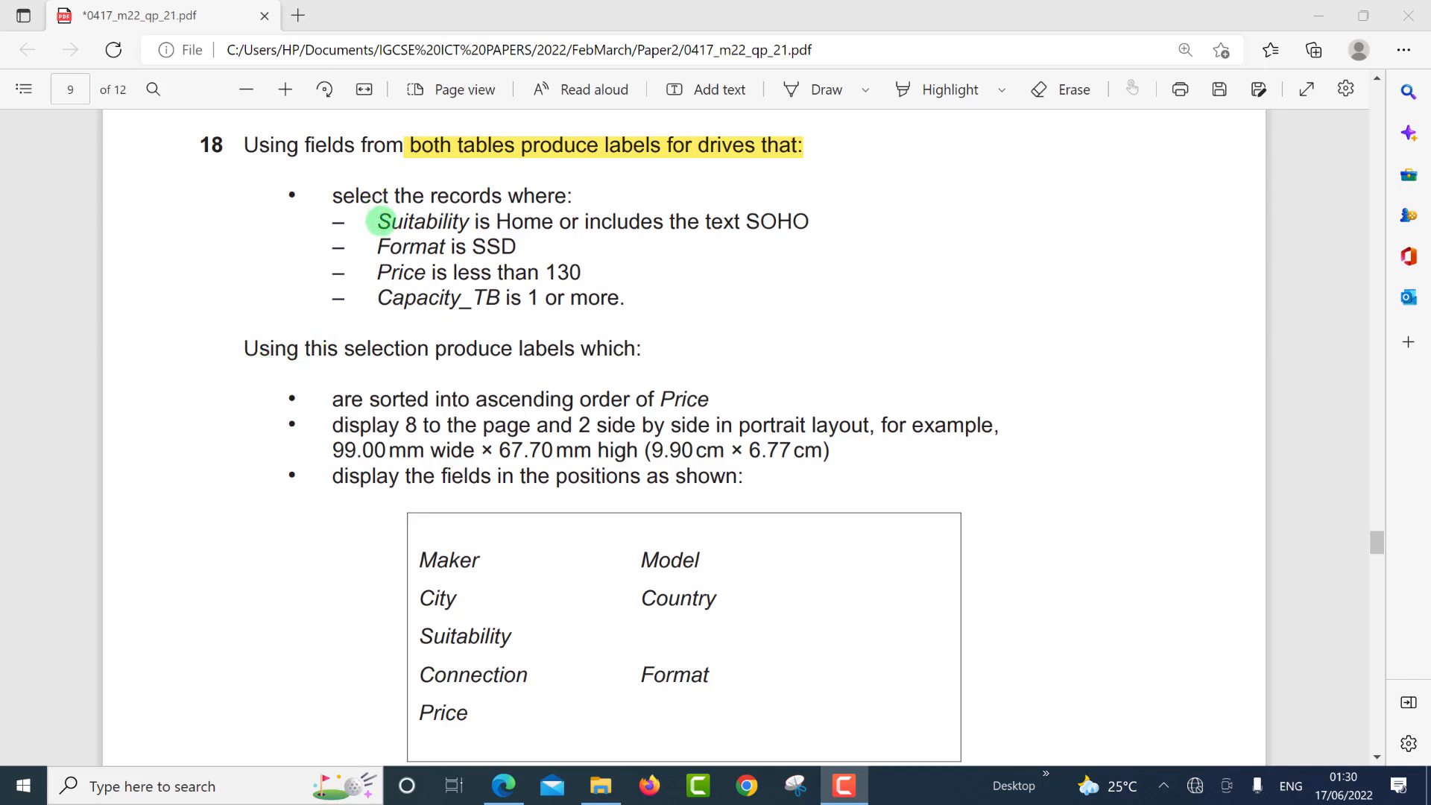
Highlight question 18's four record-selection criteria in yellow.
click(945, 90)
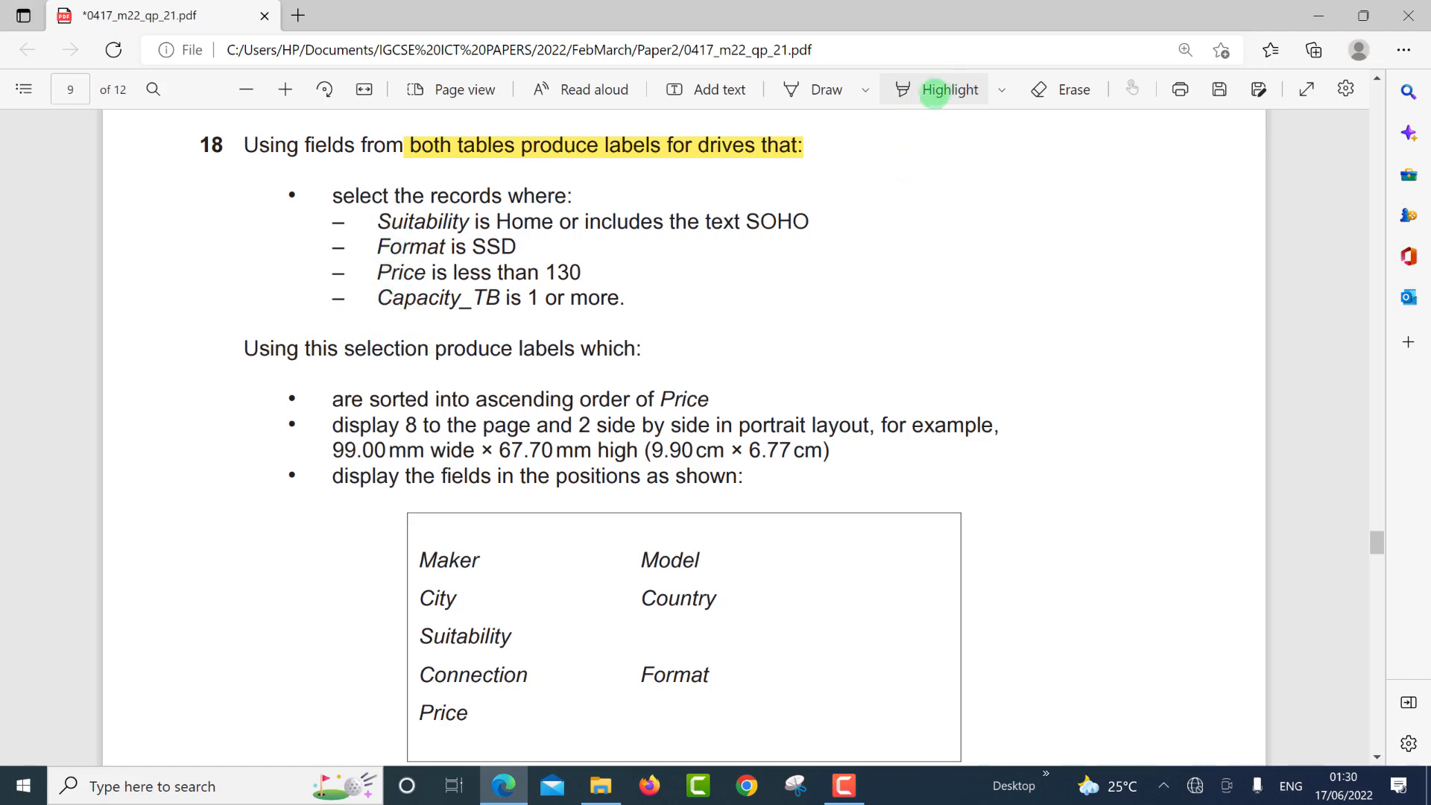
click(931, 92)
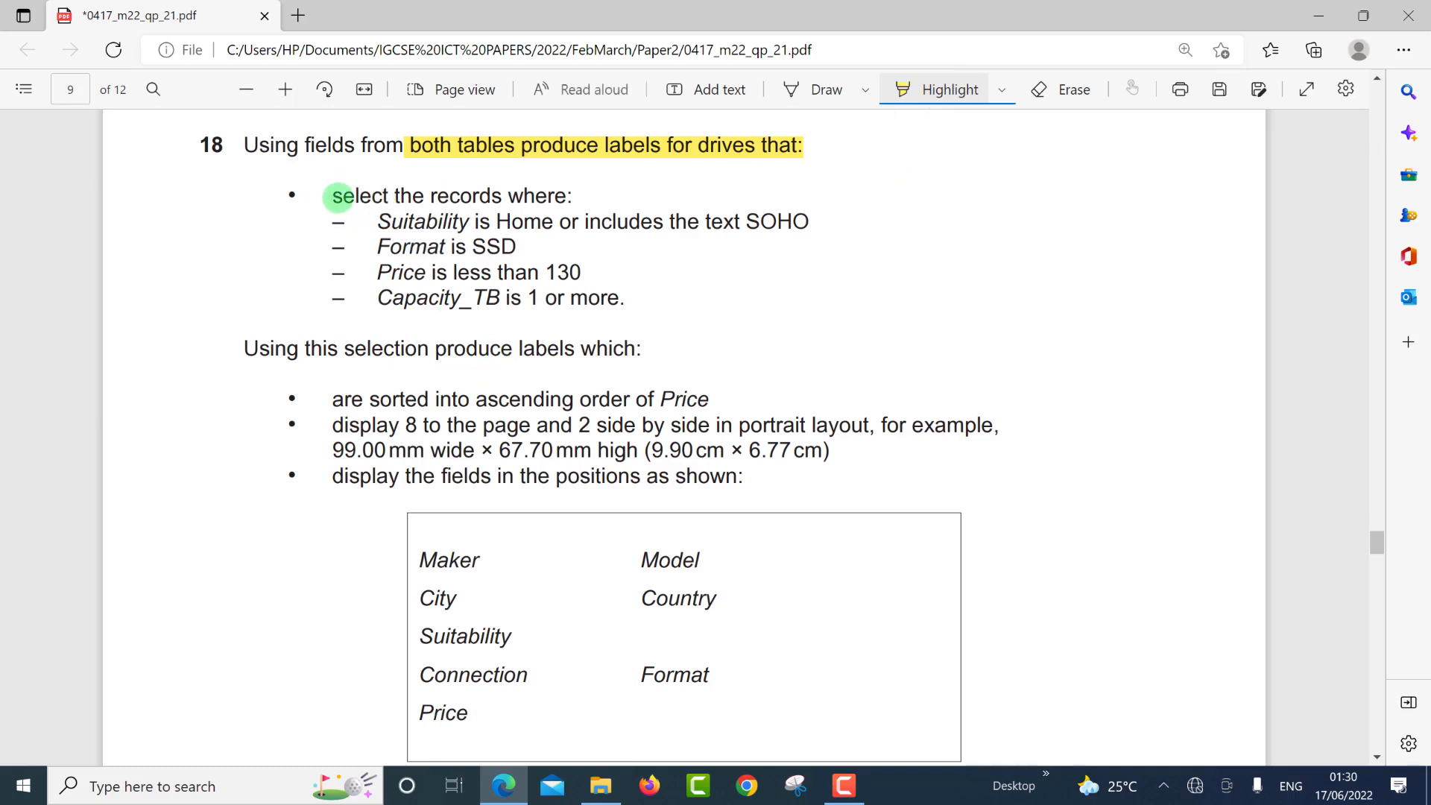
drag(338, 198, 630, 303)
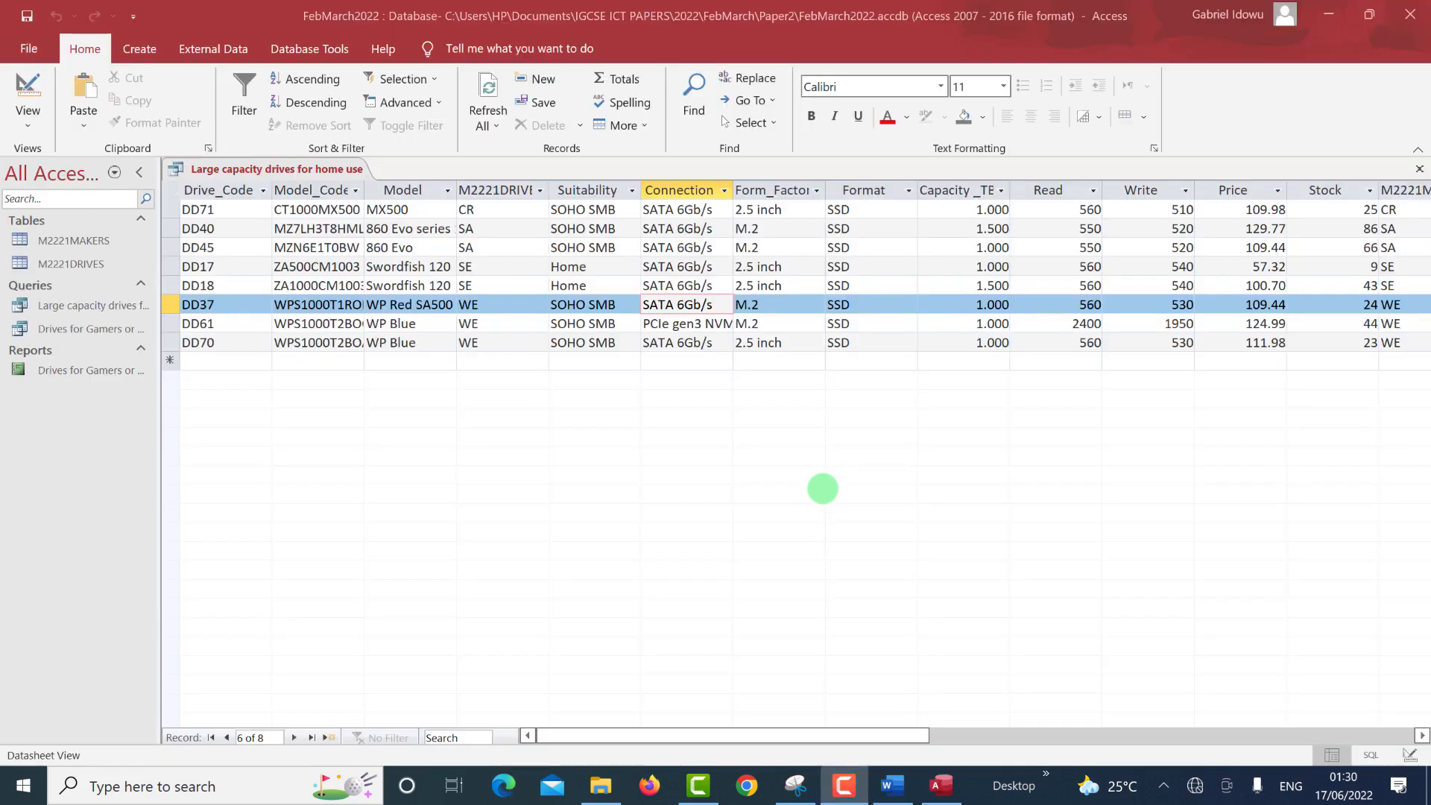
Open the query in Design View and set the Price column's sort to Ascending.
click(1410, 755)
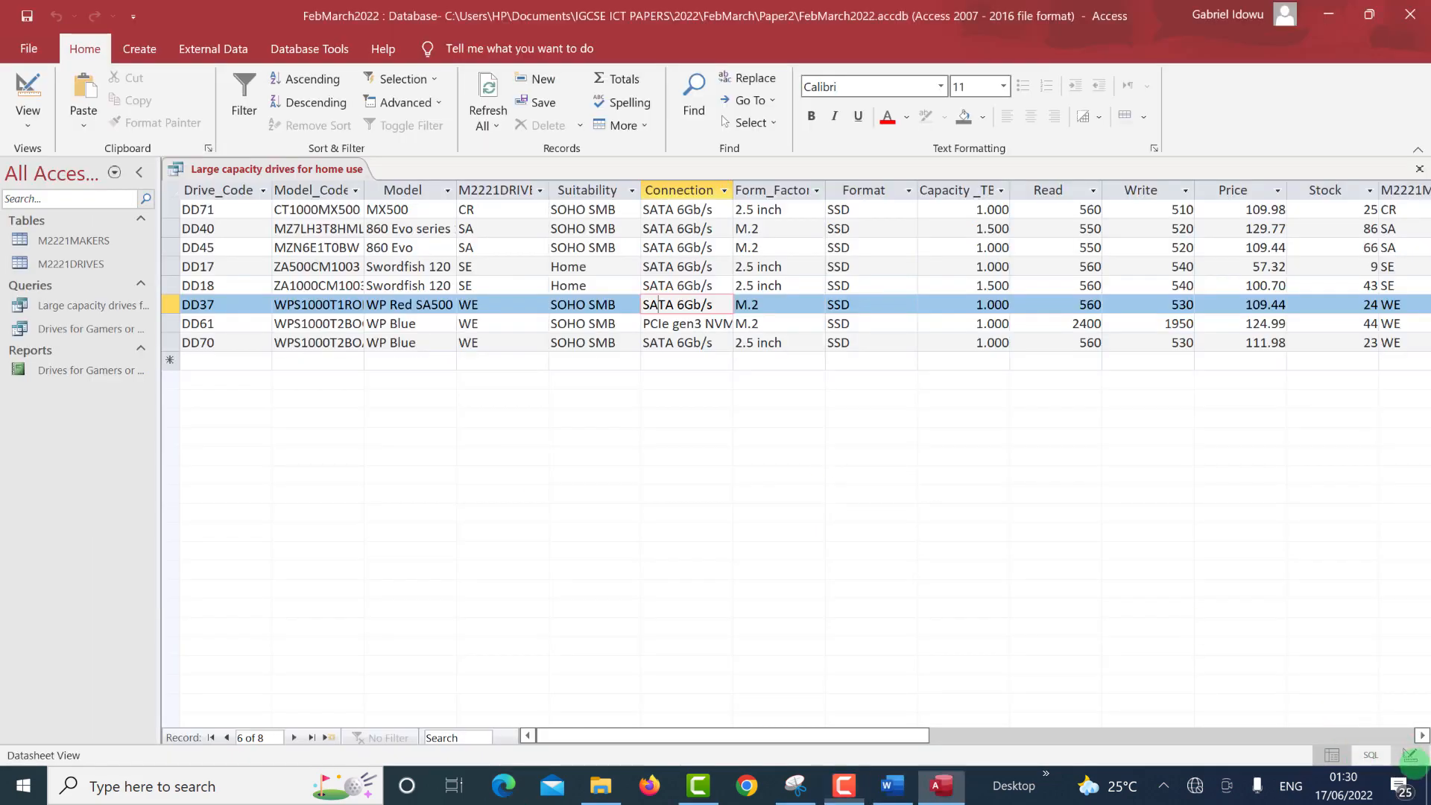
click(1409, 755)
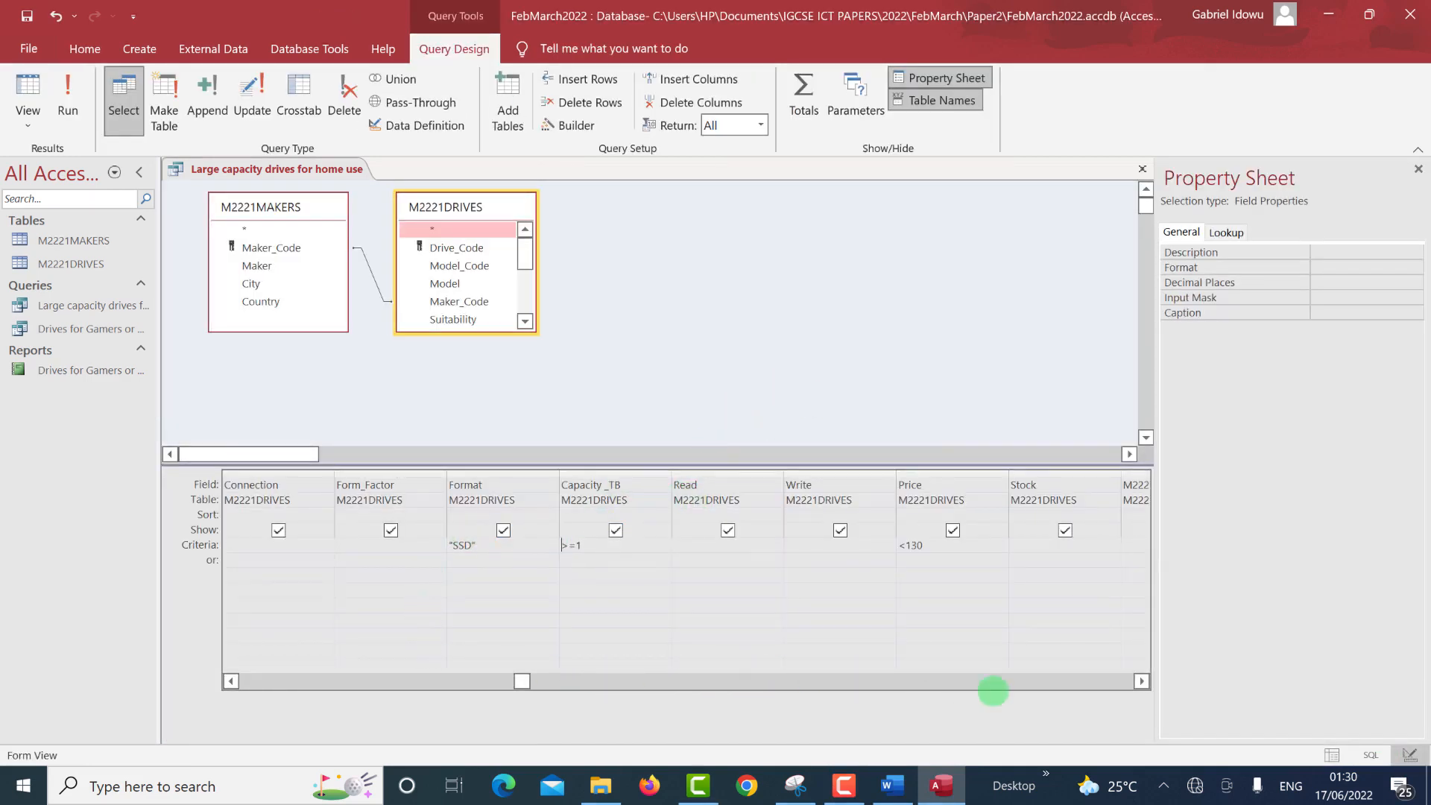
drag(1142, 680, 1141, 680)
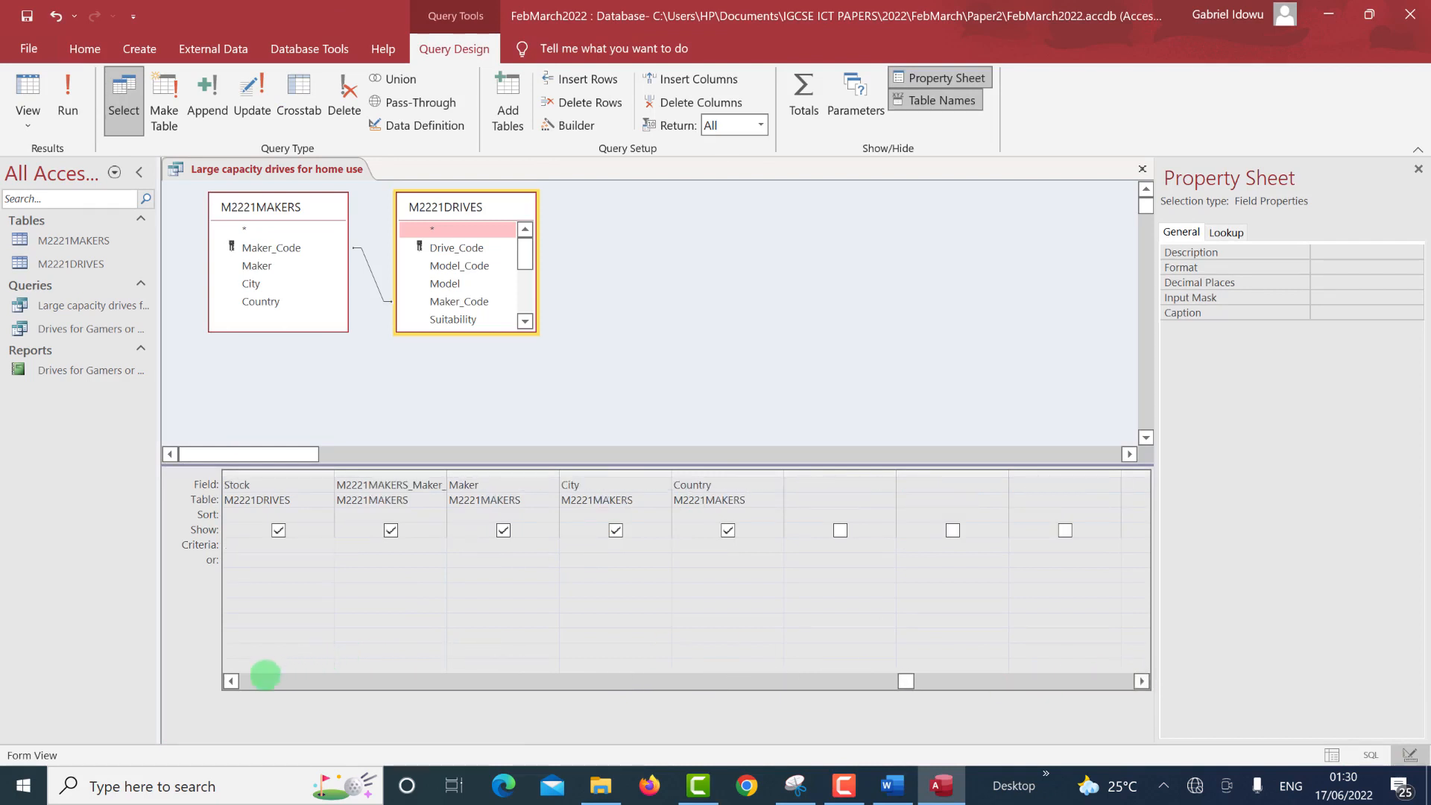
drag(230, 680, 231, 680)
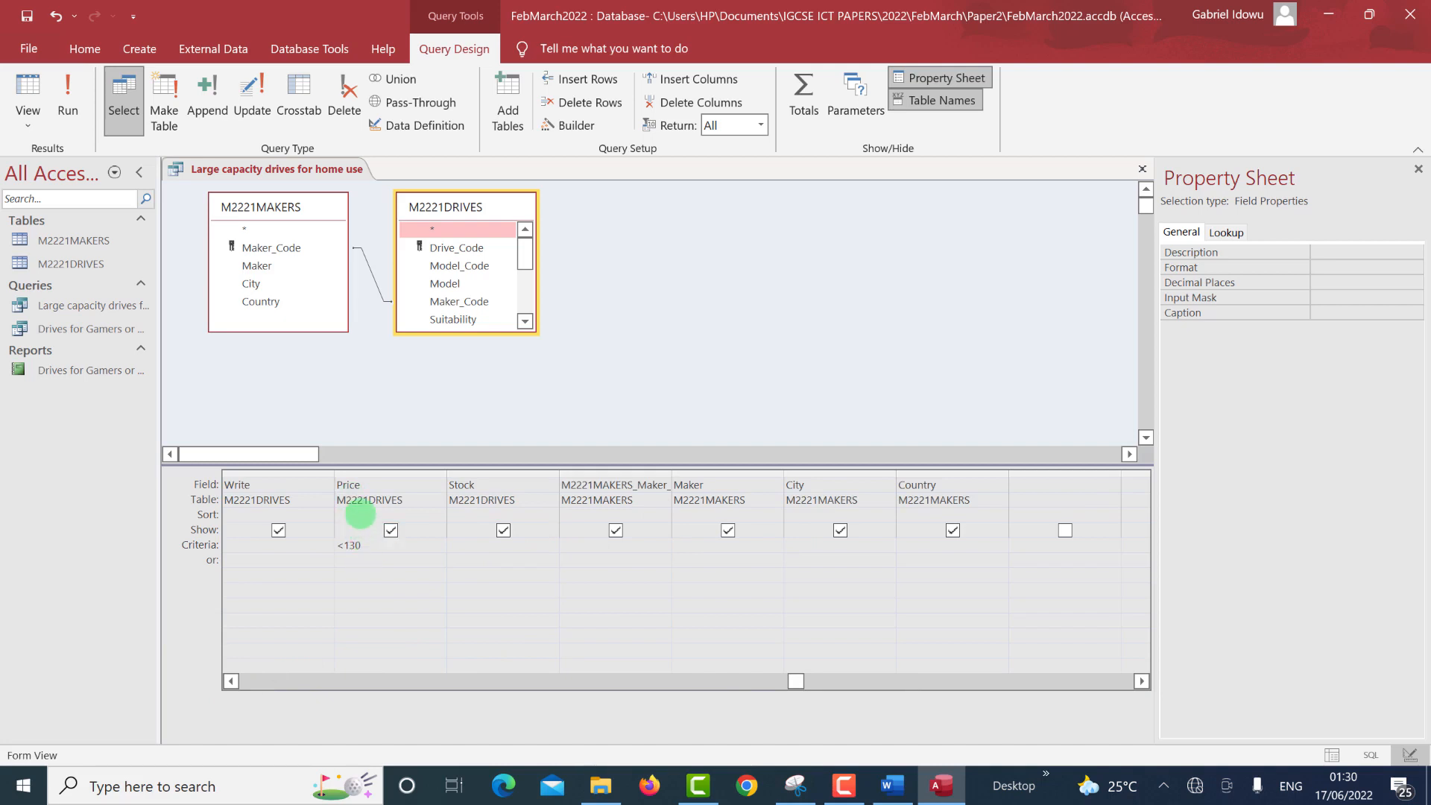
click(360, 514)
click(438, 514)
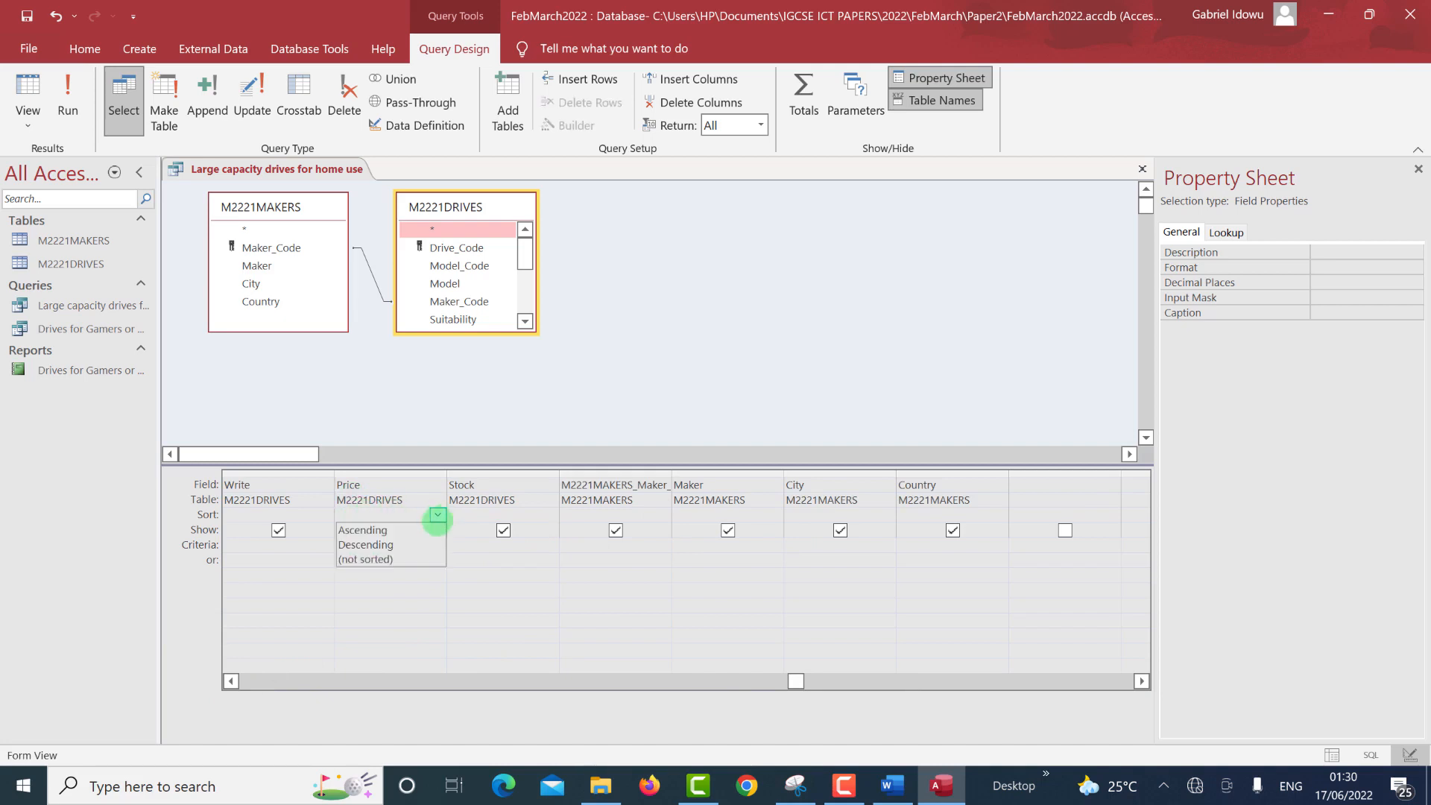
click(434, 524)
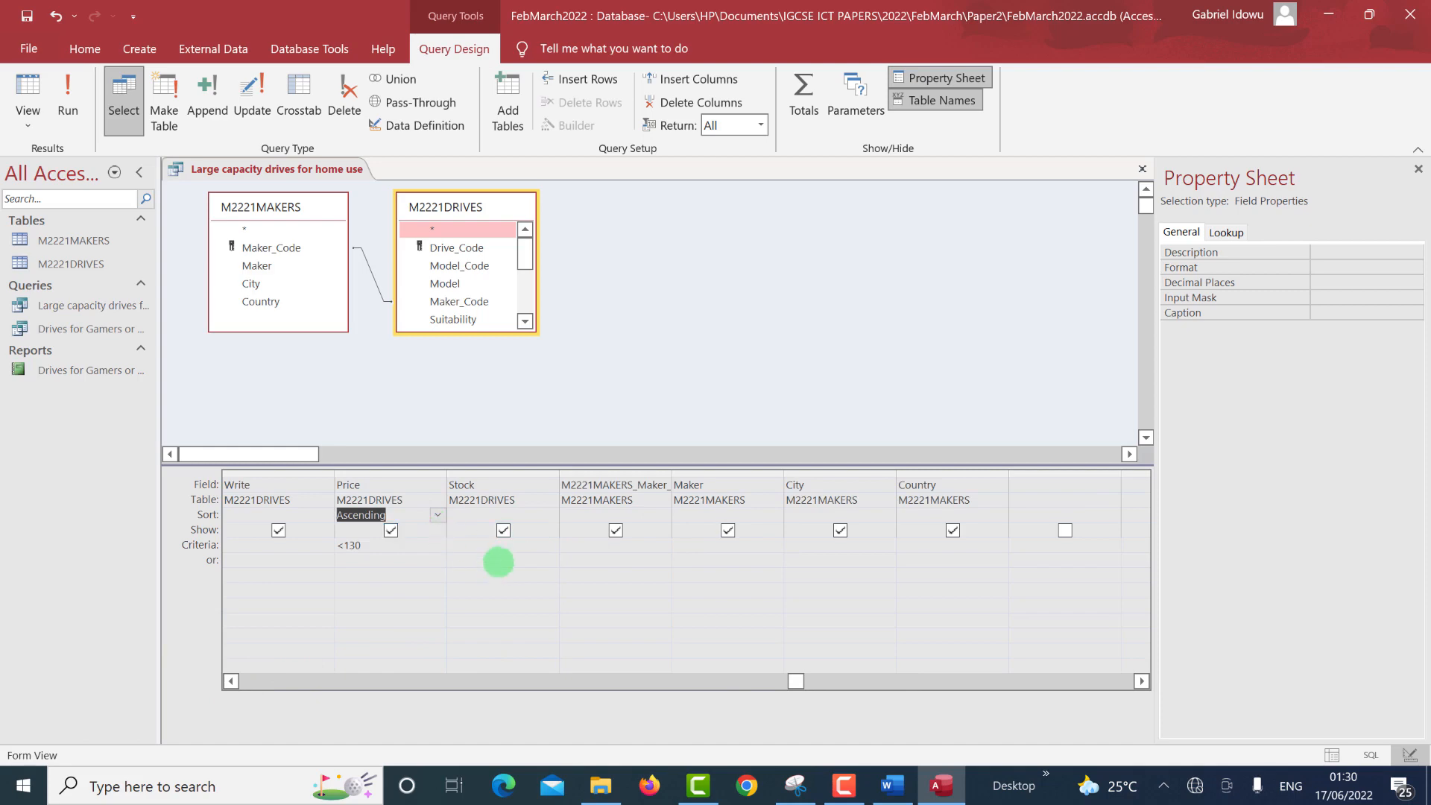
Check the exam question, then run the query so the cheapest drive, DD17, is listed first.
key(alt+Tab)
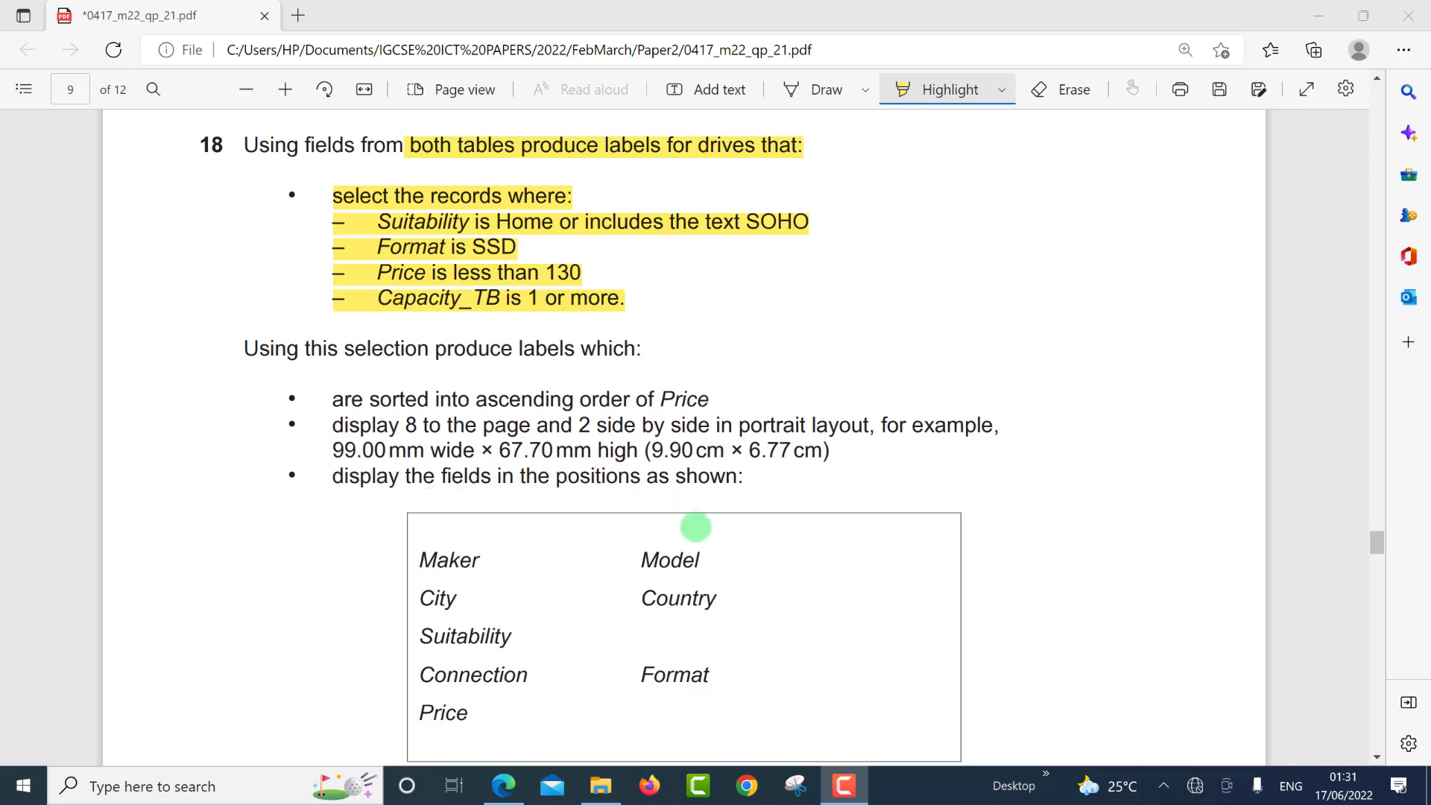
scroll(721, 522, down, 1)
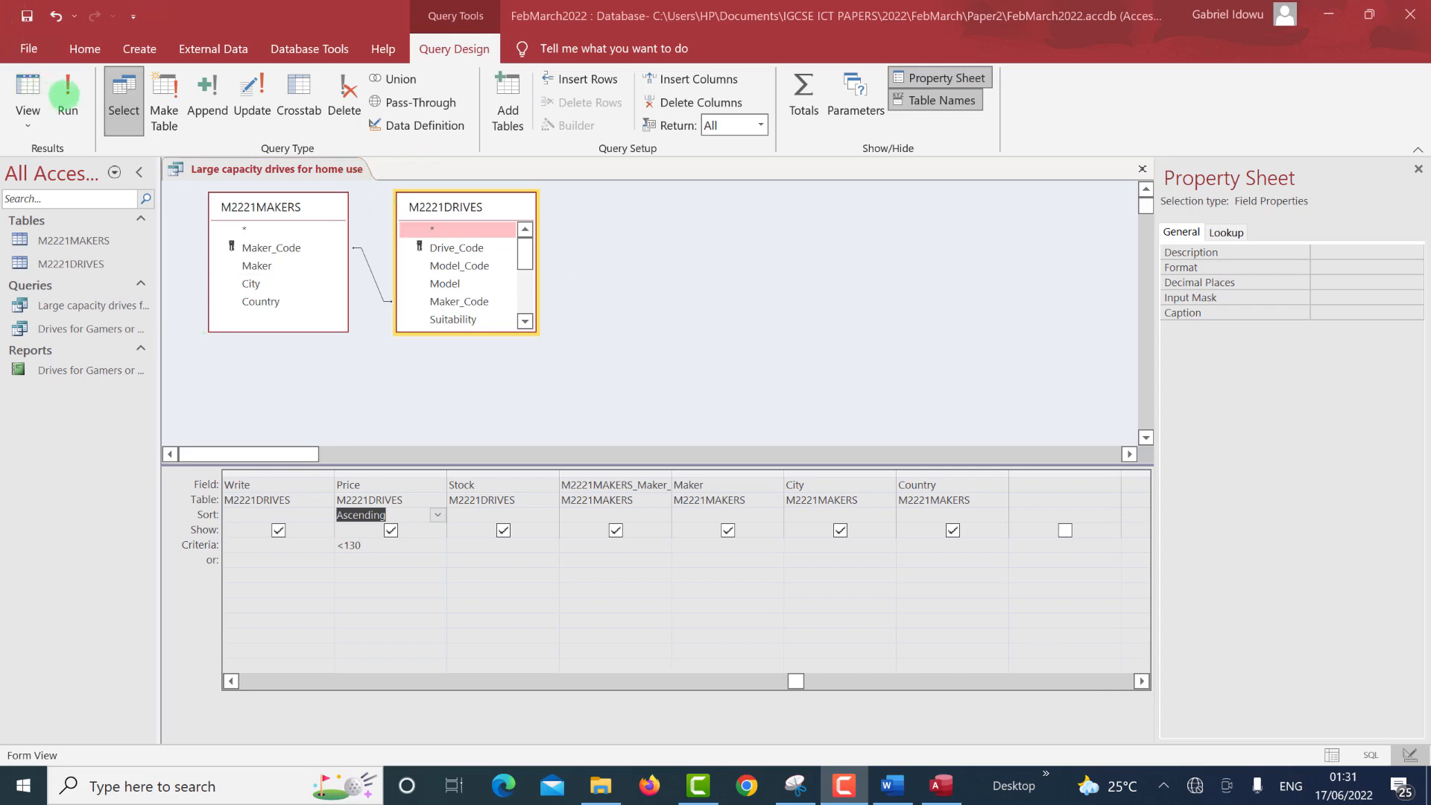
click(41, 88)
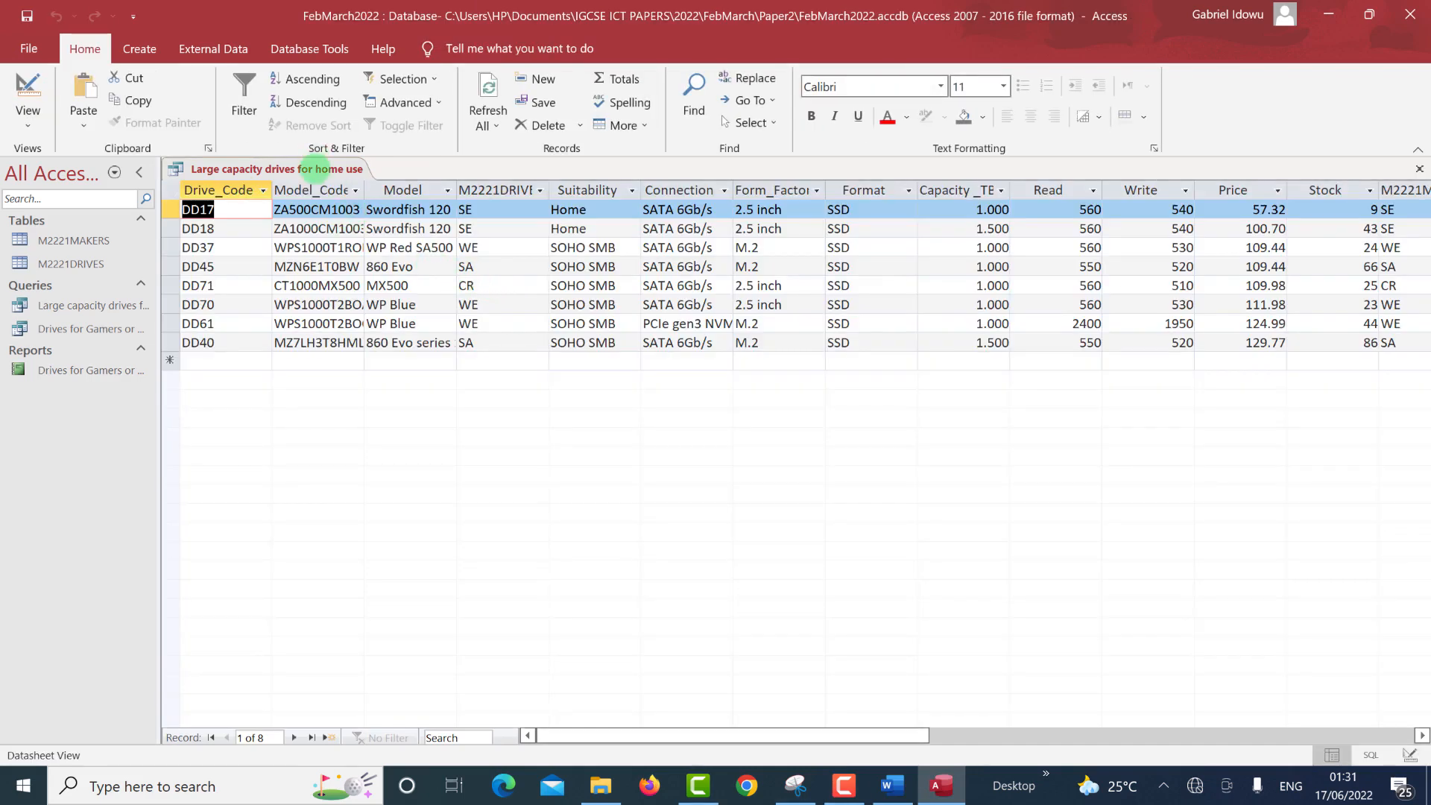
right_click(315, 169)
click(322, 170)
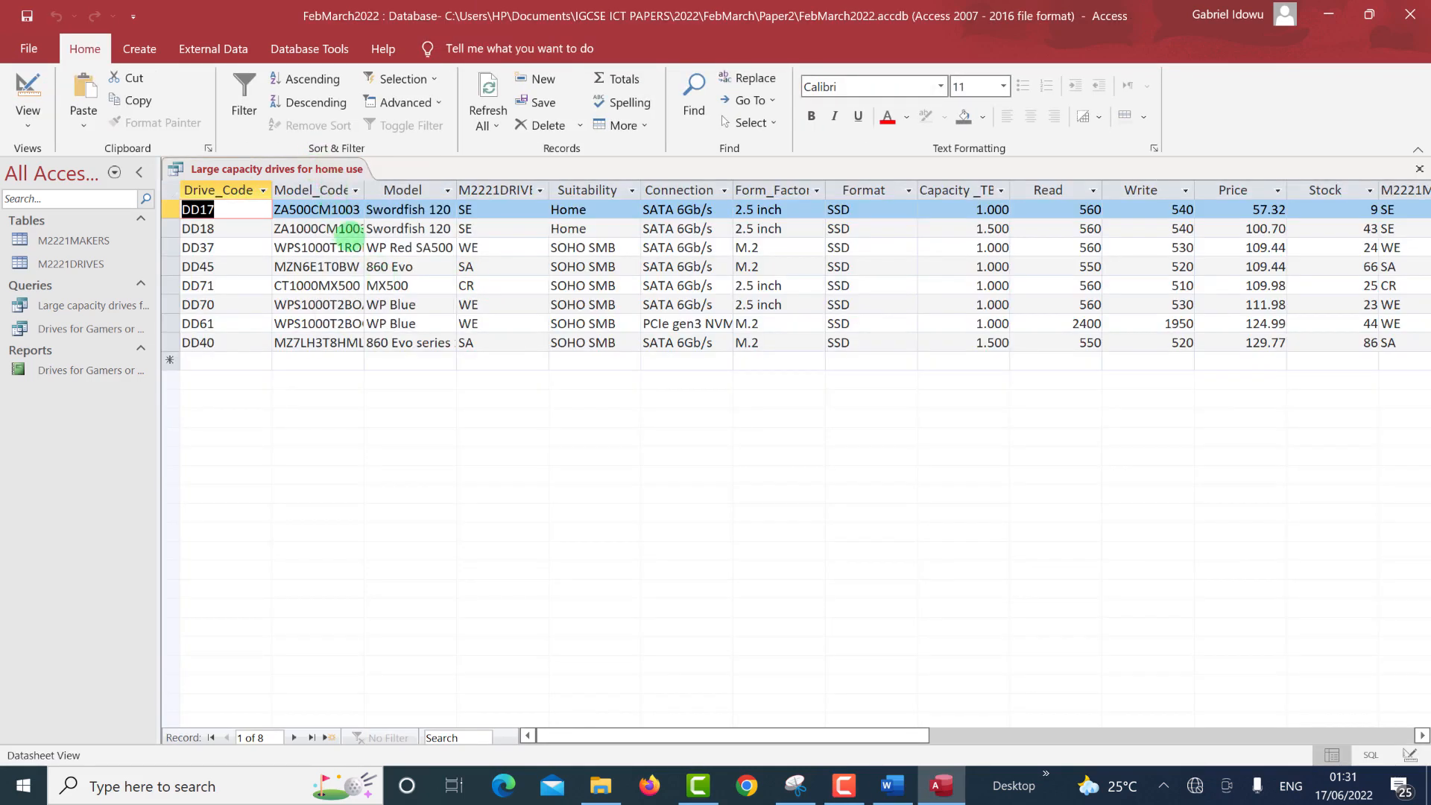
click(142, 47)
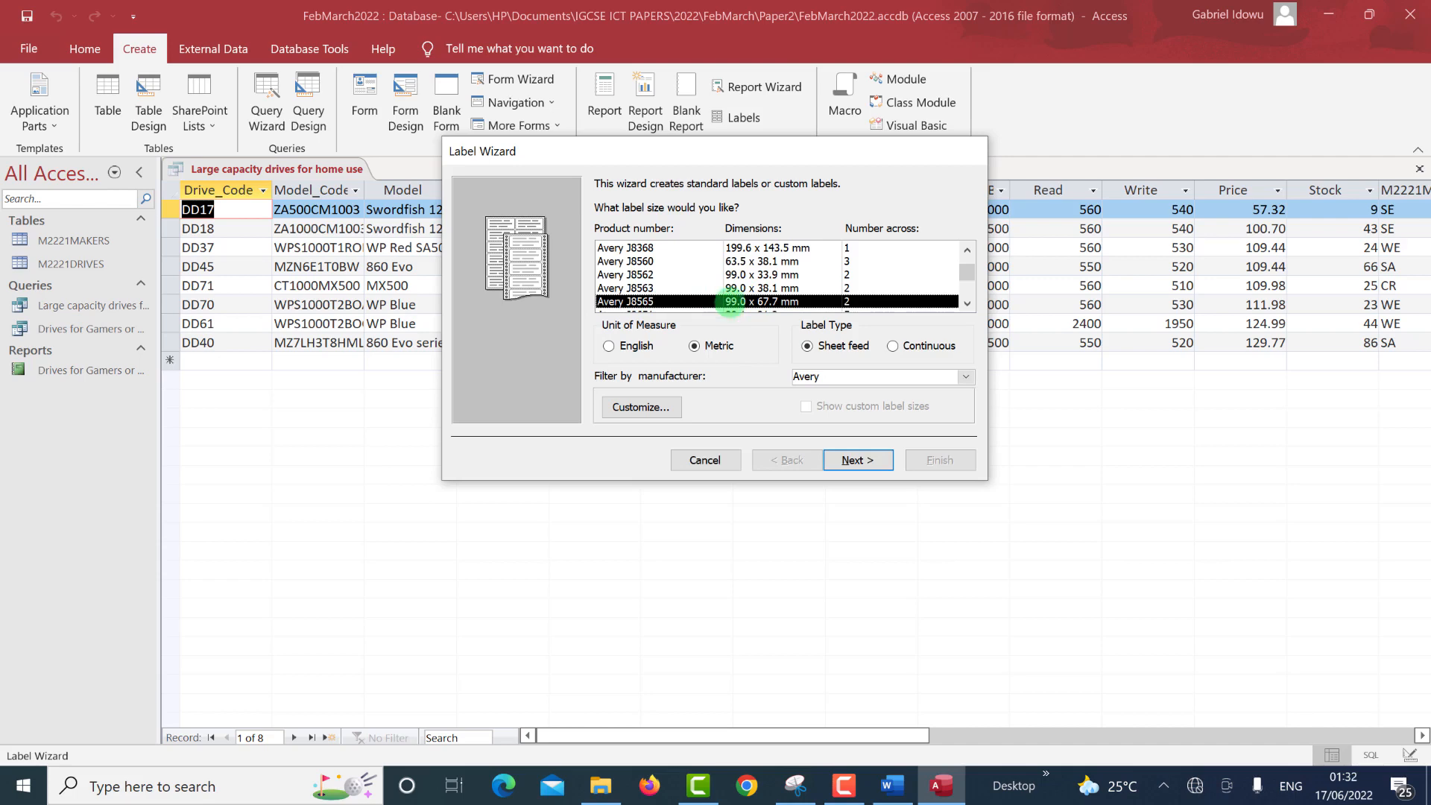
After checking the exam, accept the Avery J8565 label size (99.0 x 67.7 mm, 2 across) and continue.
key(alt+Tab)
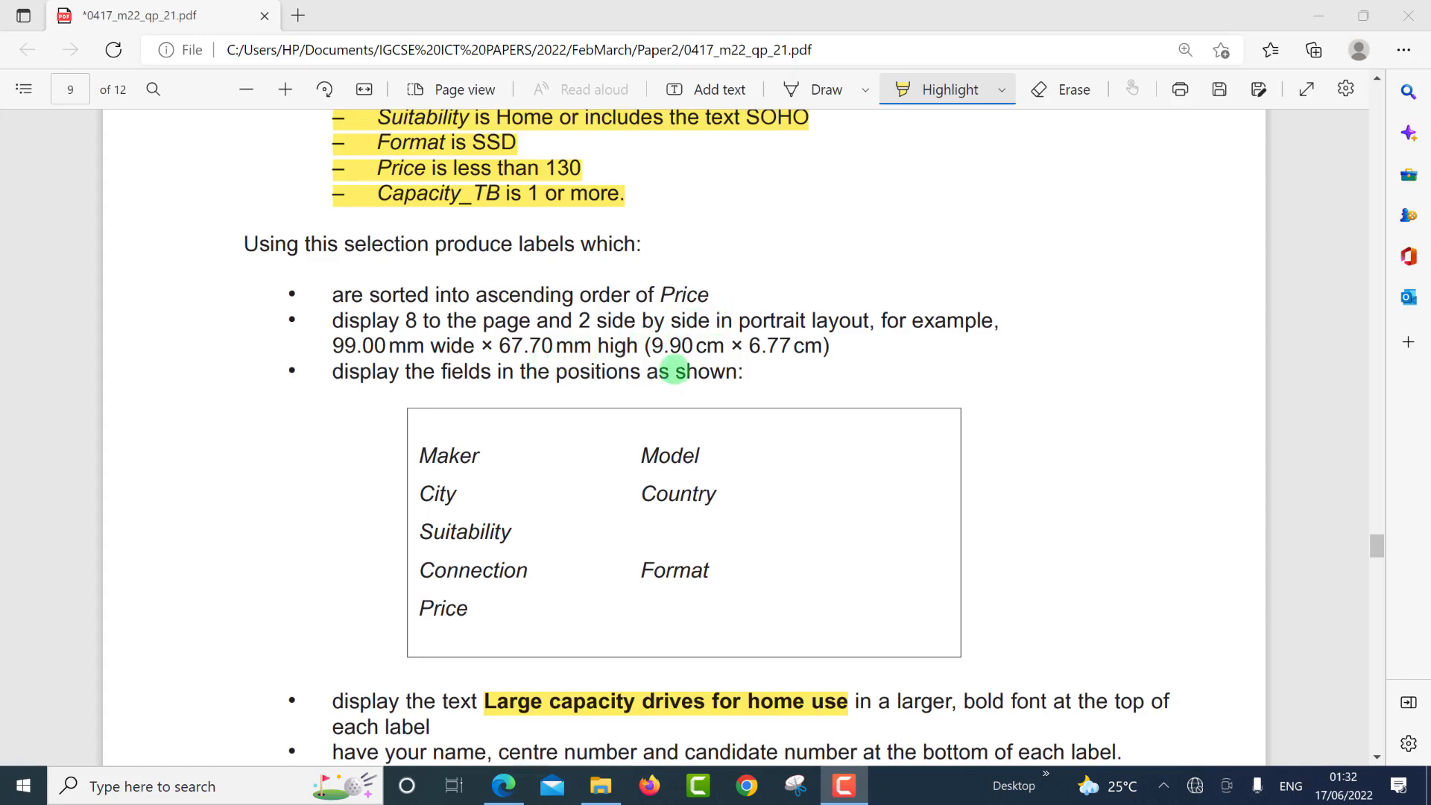
key(alt+Tab)
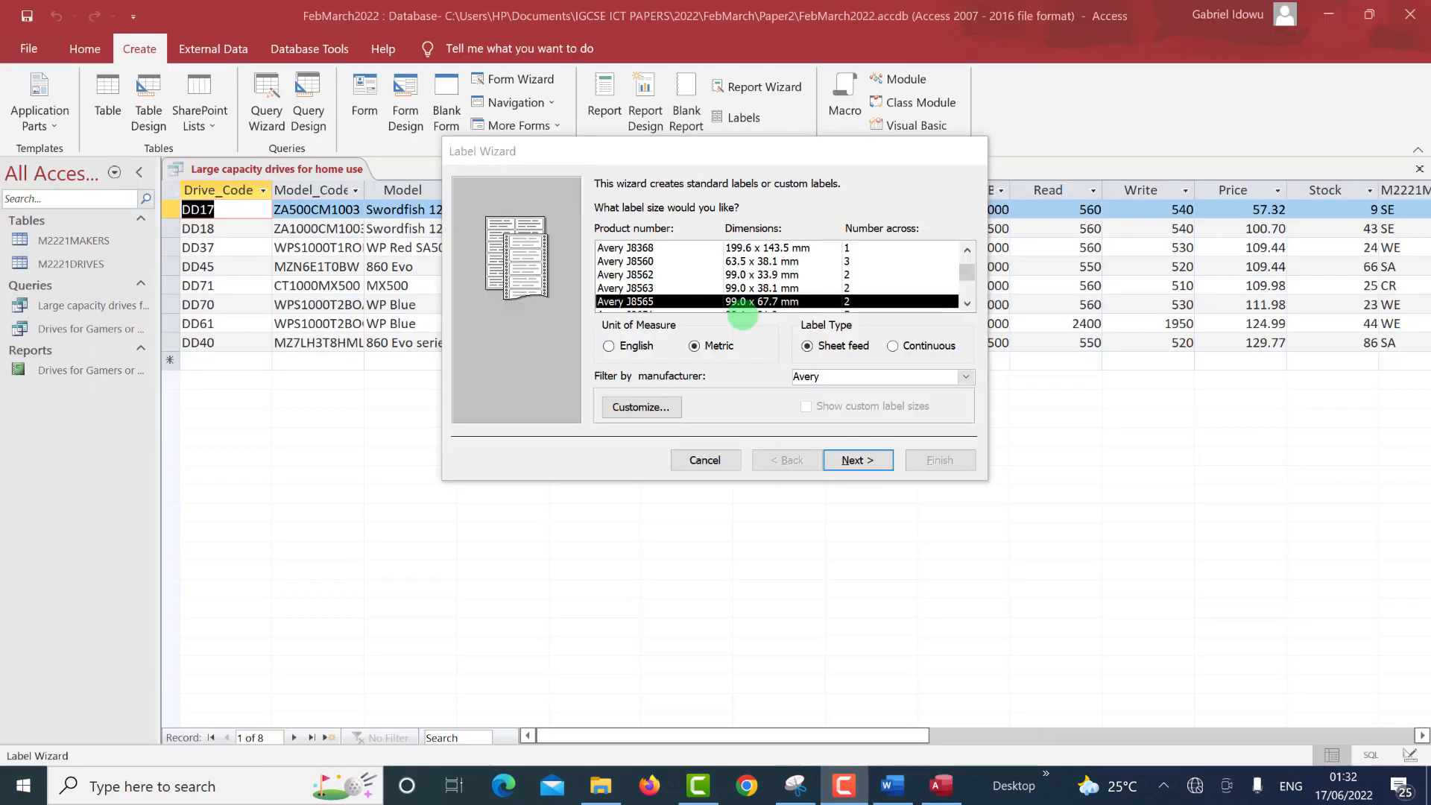
click(849, 460)
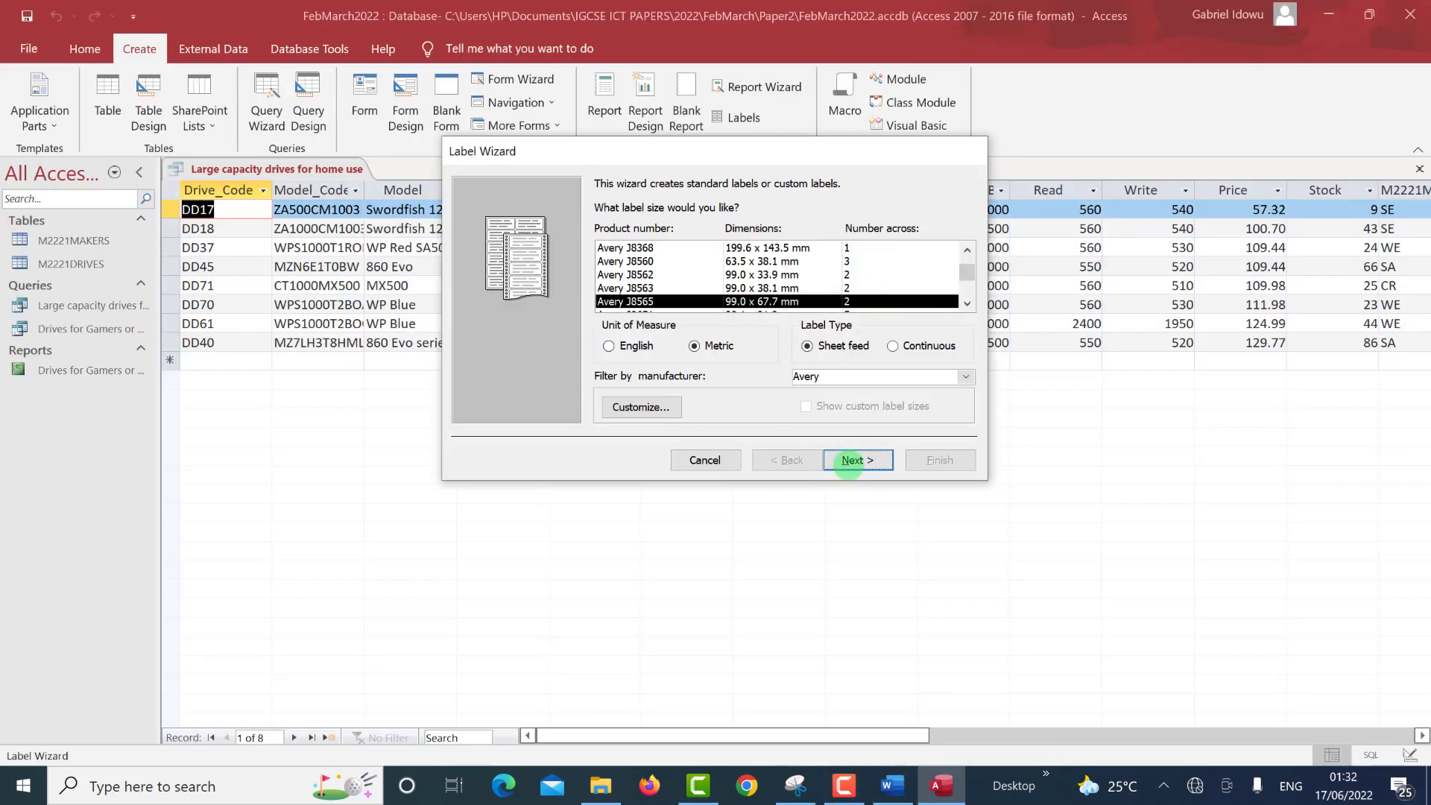
click(849, 461)
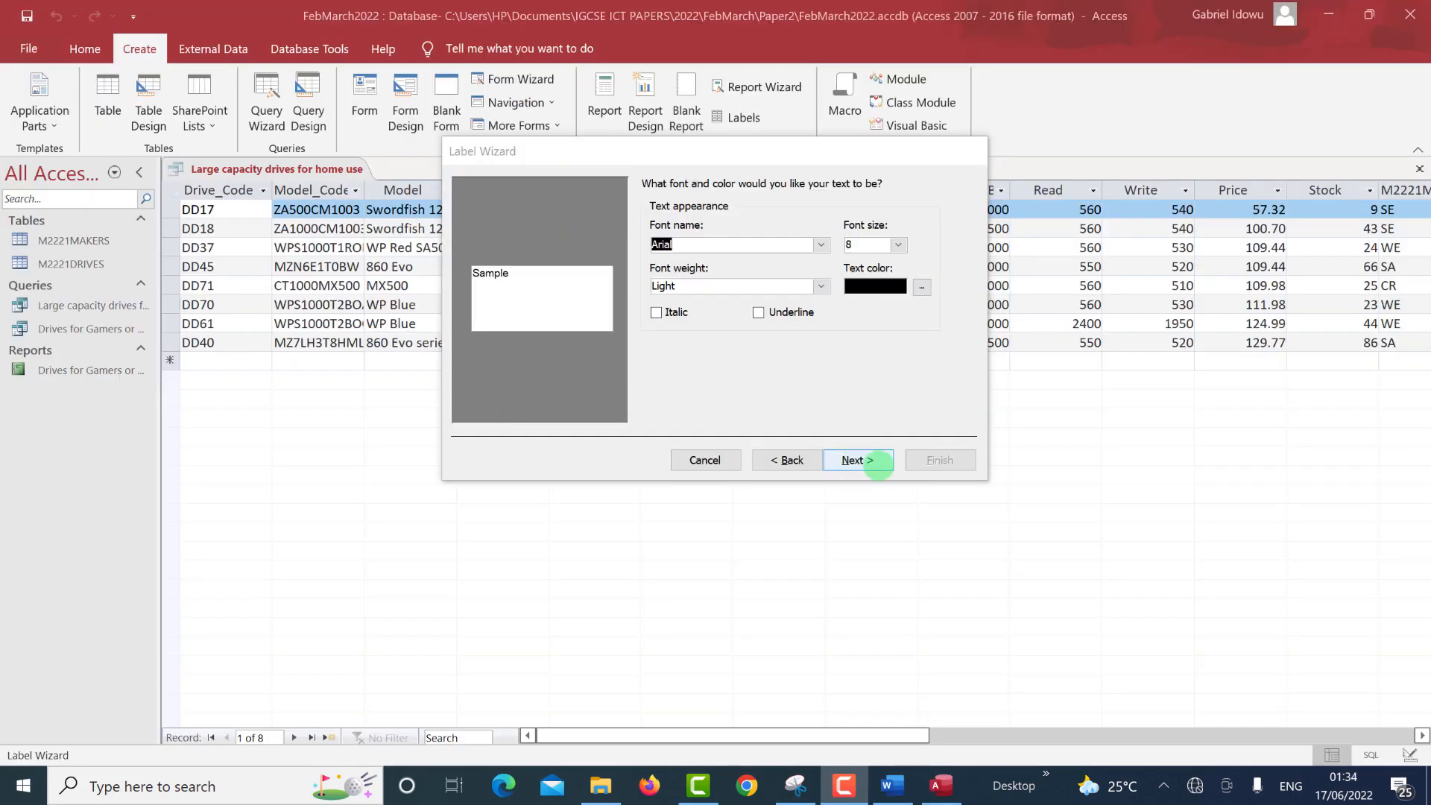
Leave the font settings unchanged and copy 'Large capacity drives for home use' from the exam PDF.
click(870, 460)
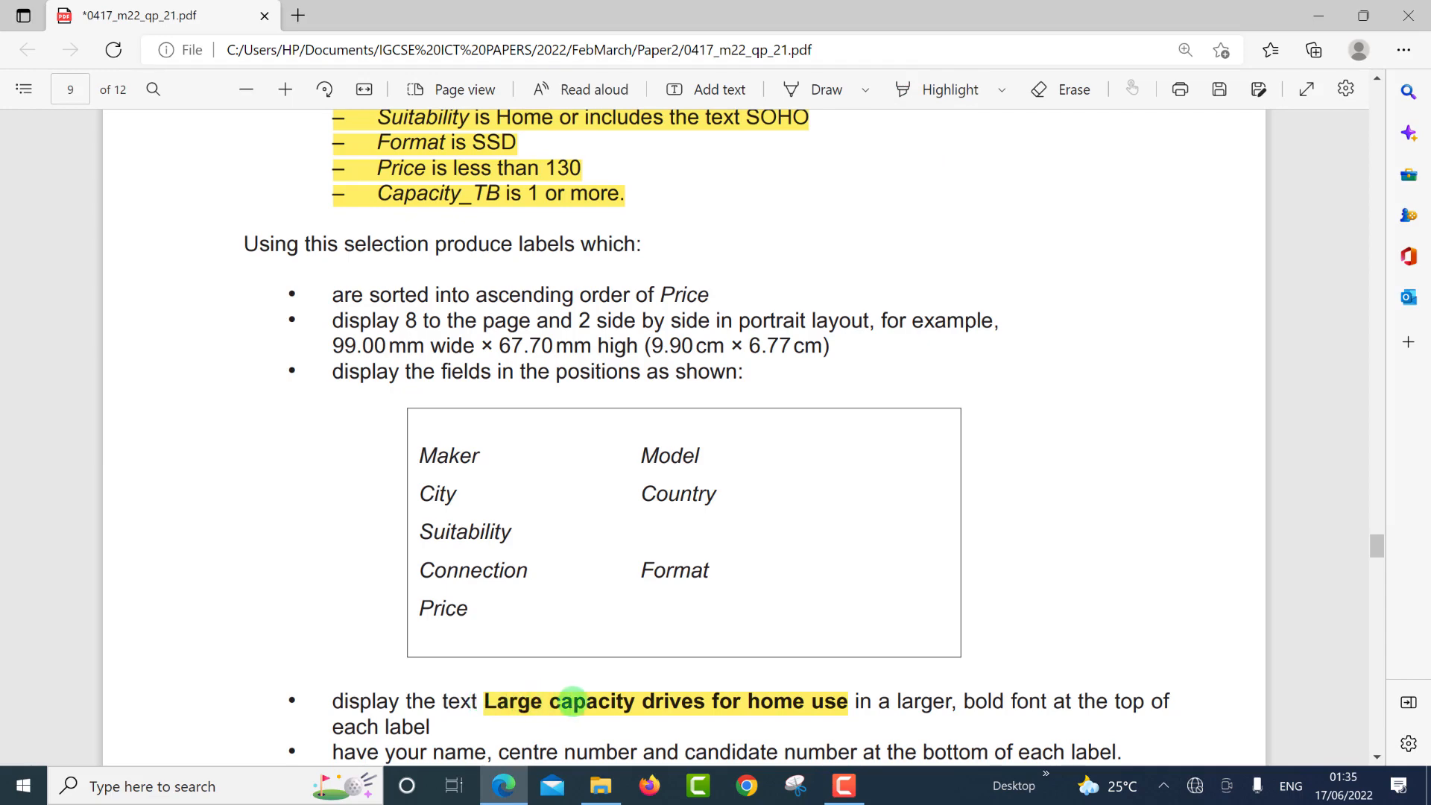
drag(847, 705, 481, 705)
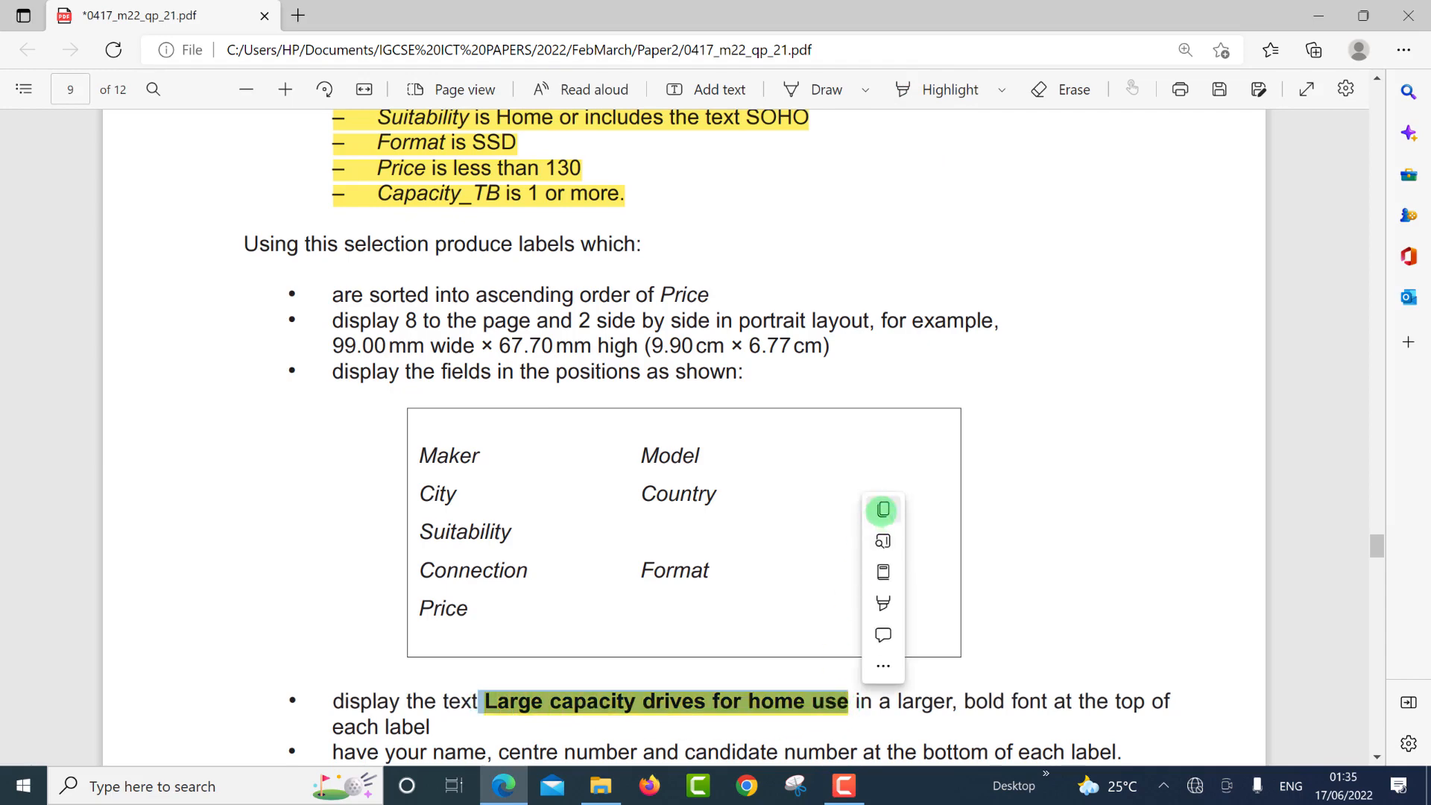
click(884, 510)
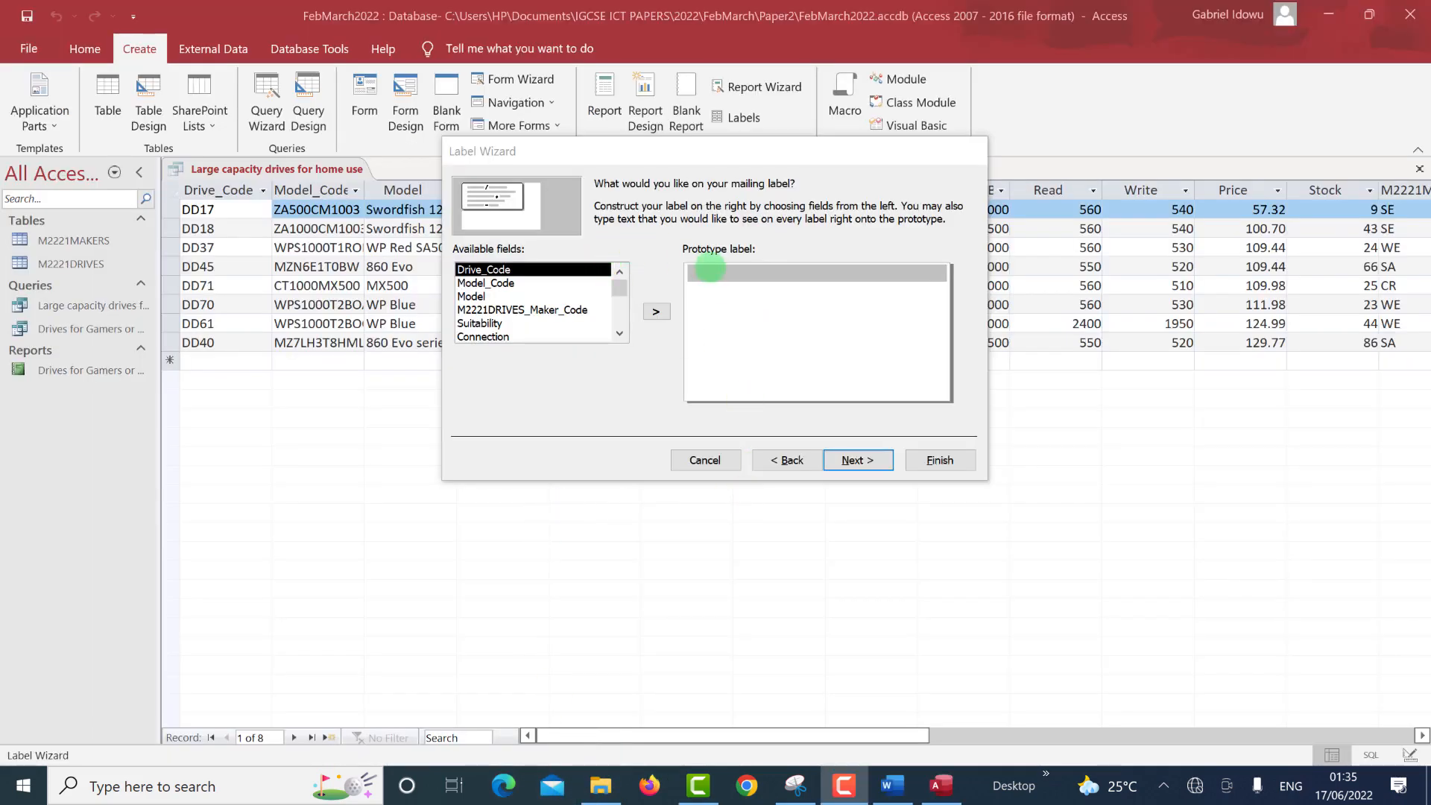
Paste 'Large capacity drives for home use' as the prototype label's first line and start a second line.
click(712, 271)
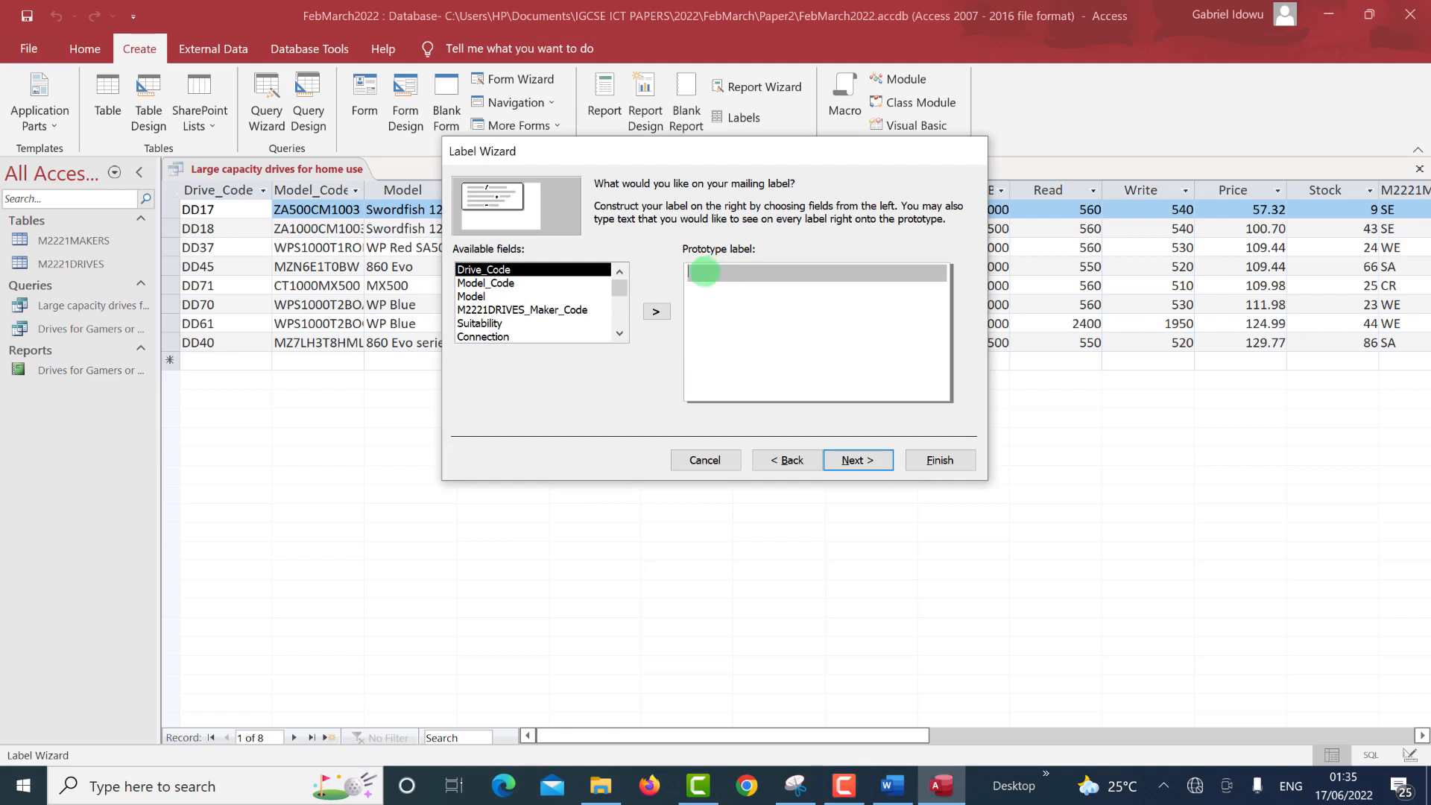
key(ctrl+v)
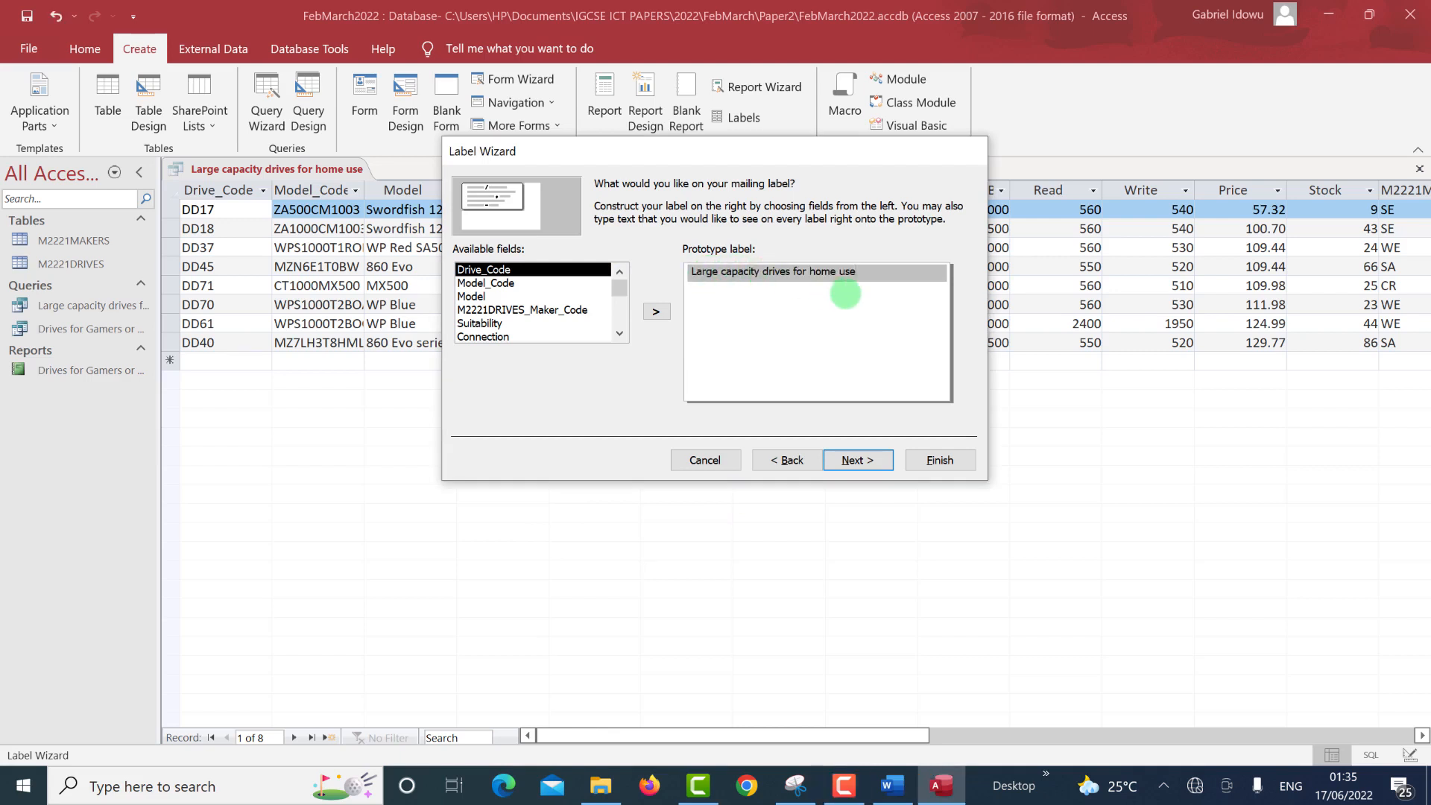
key(Return)
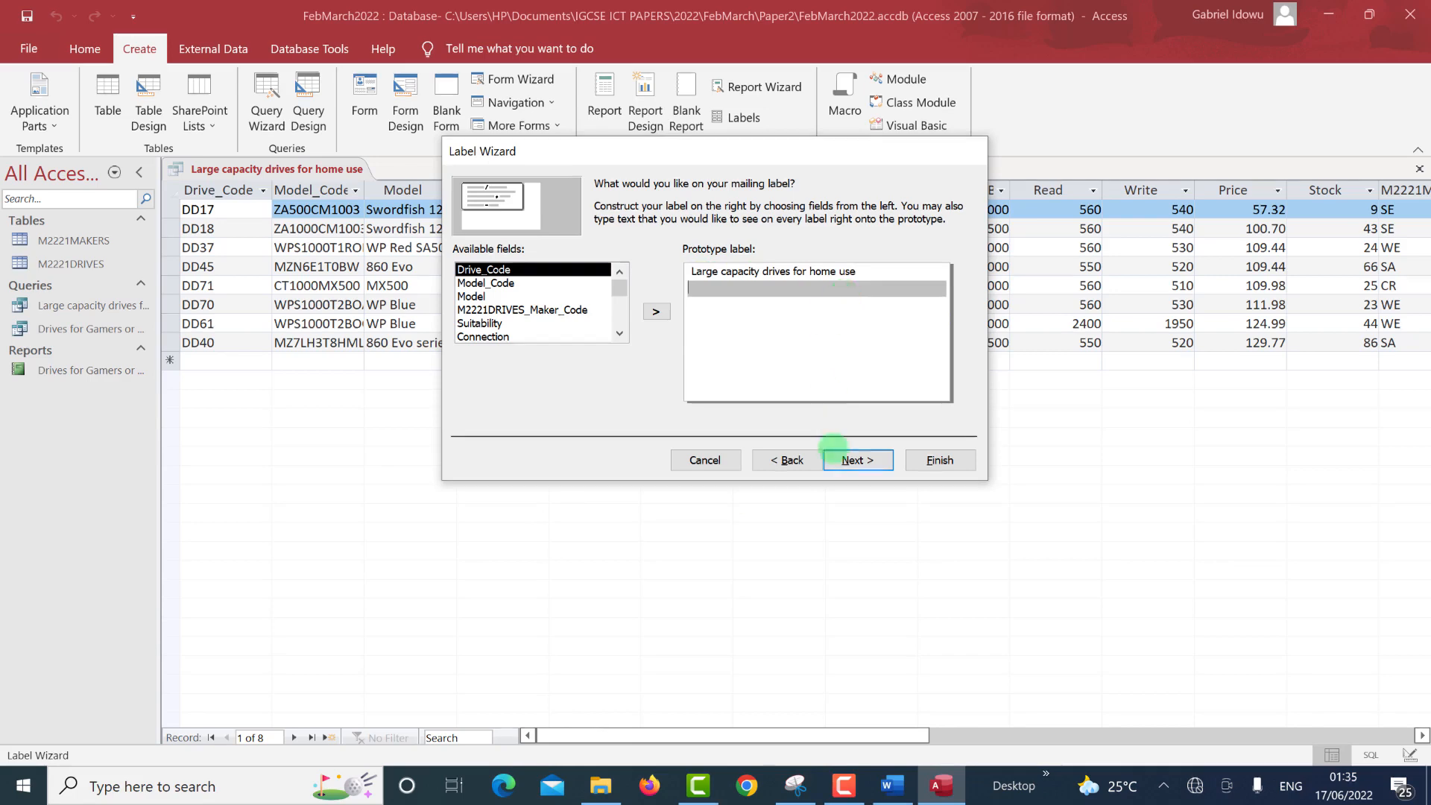
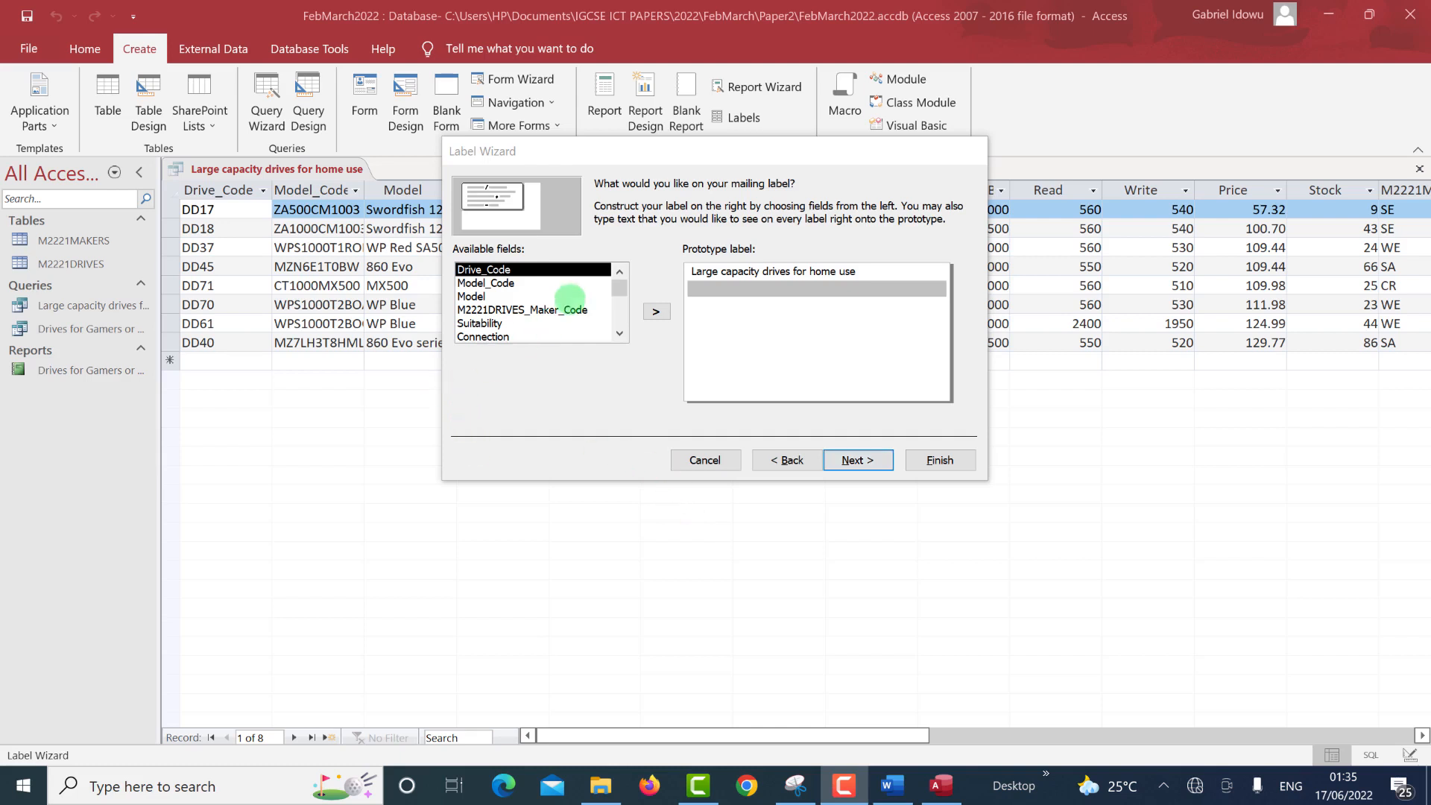
Add the Maker field below the title after checking the exam's required field layout.
scroll(506, 305, down, 1)
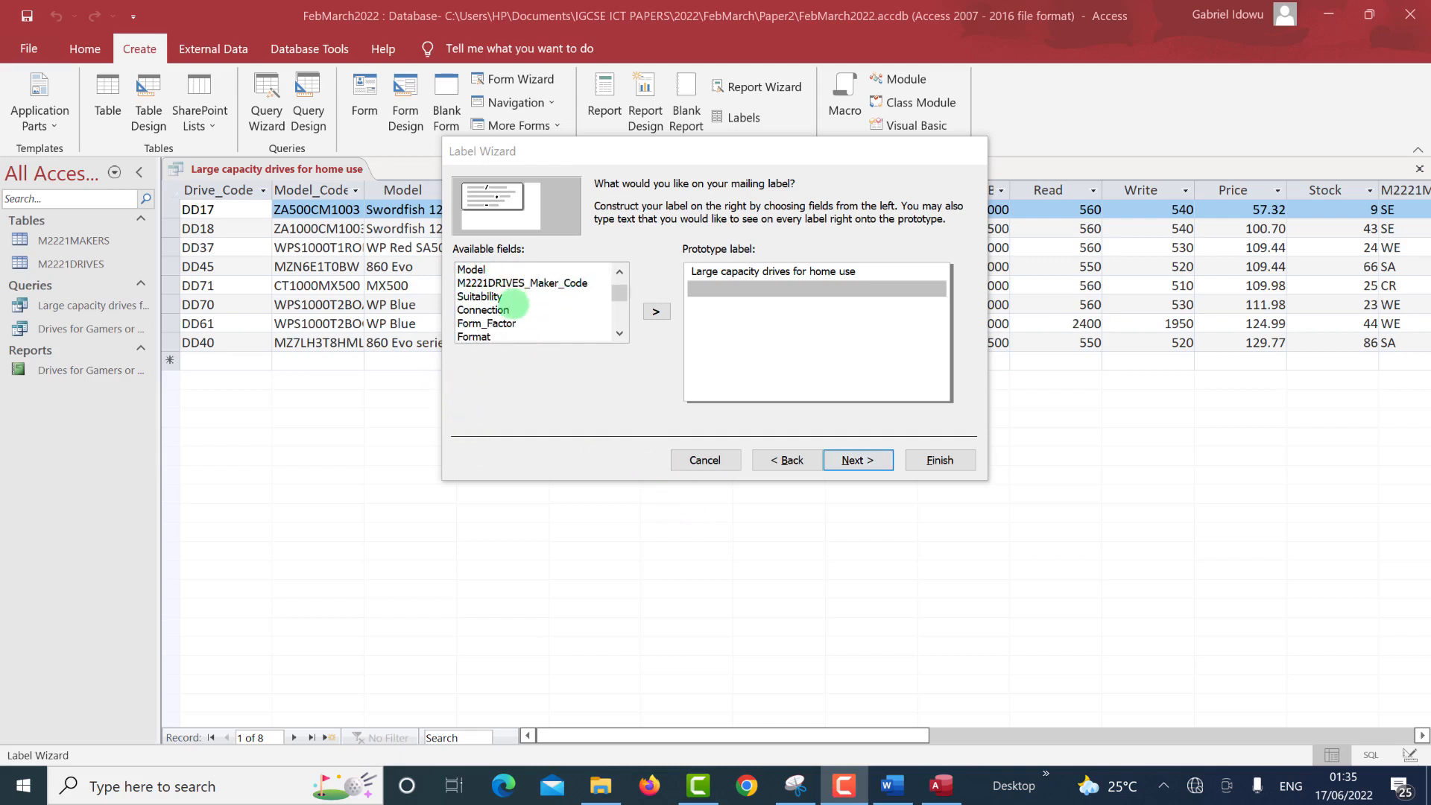
scroll(517, 339, down, 3)
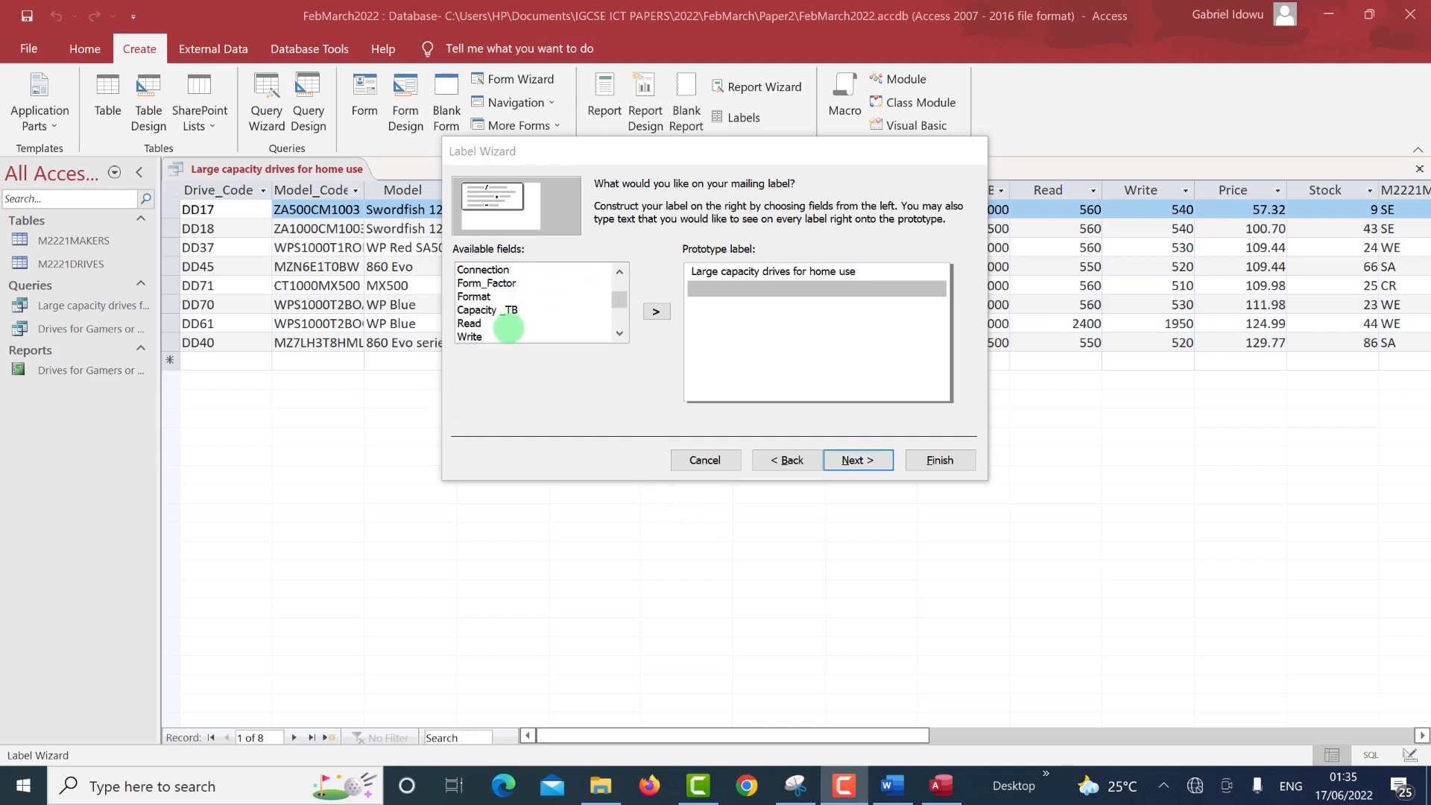
scroll(508, 328, down, 6)
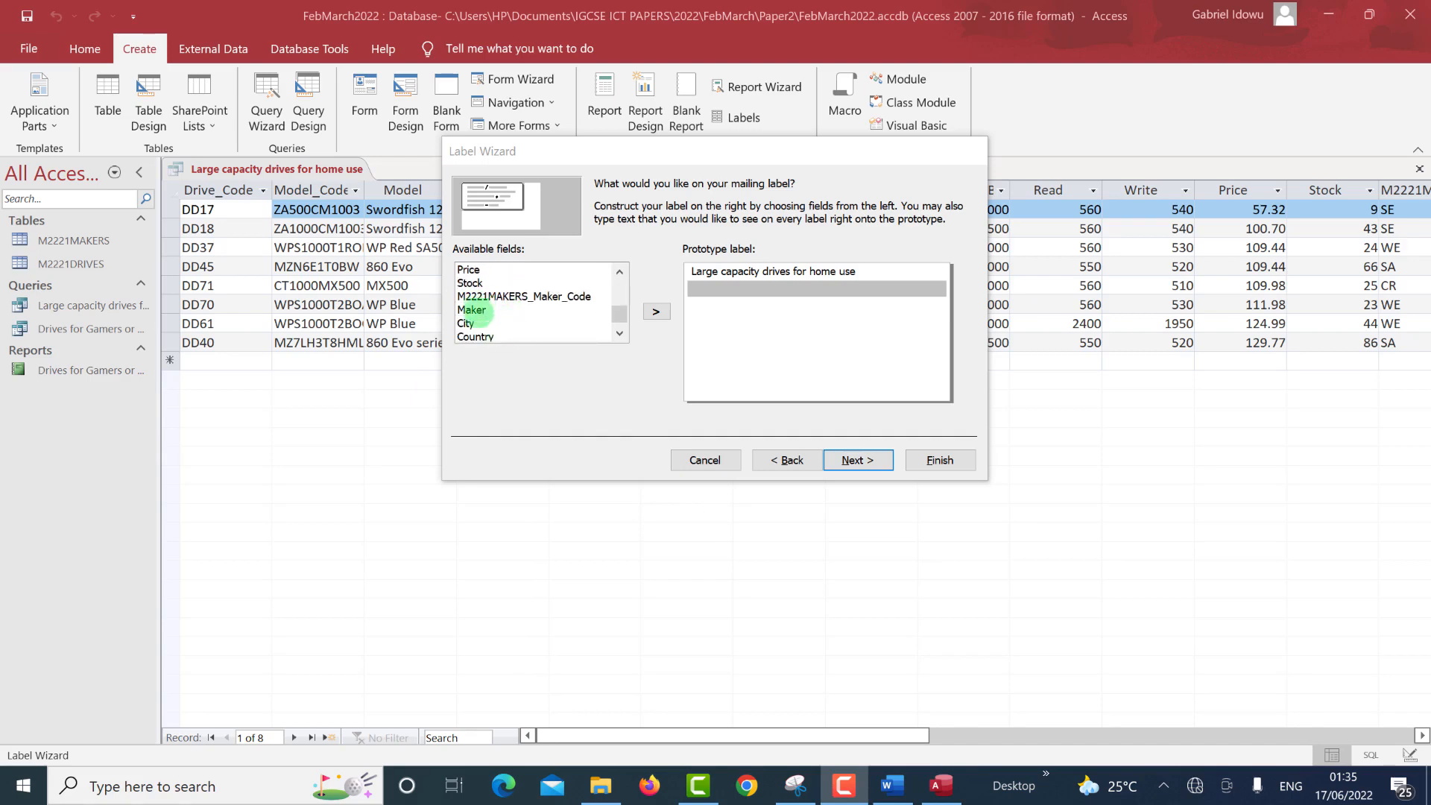
double_click(474, 311)
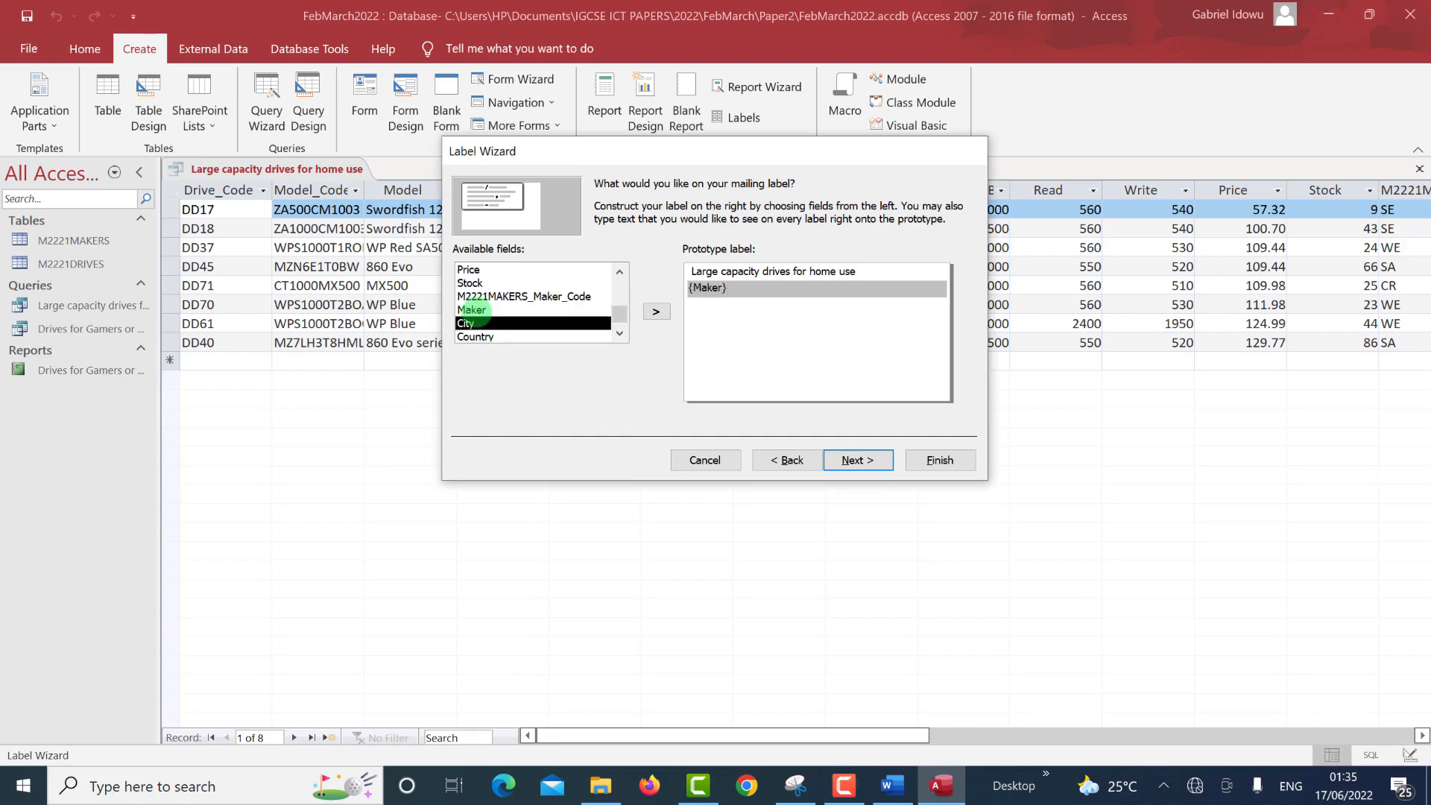
key(alt+Tab)
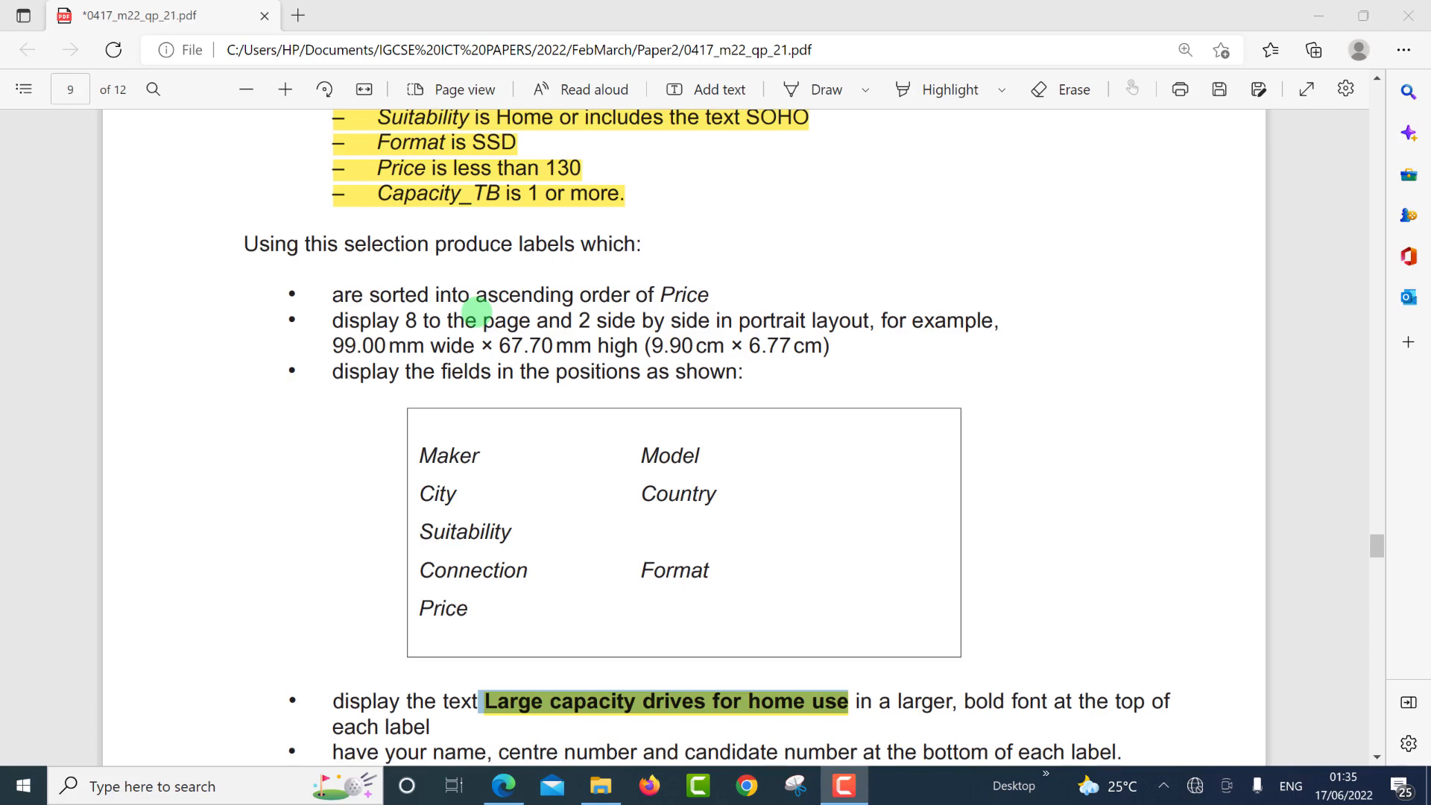
key(alt+Tab)
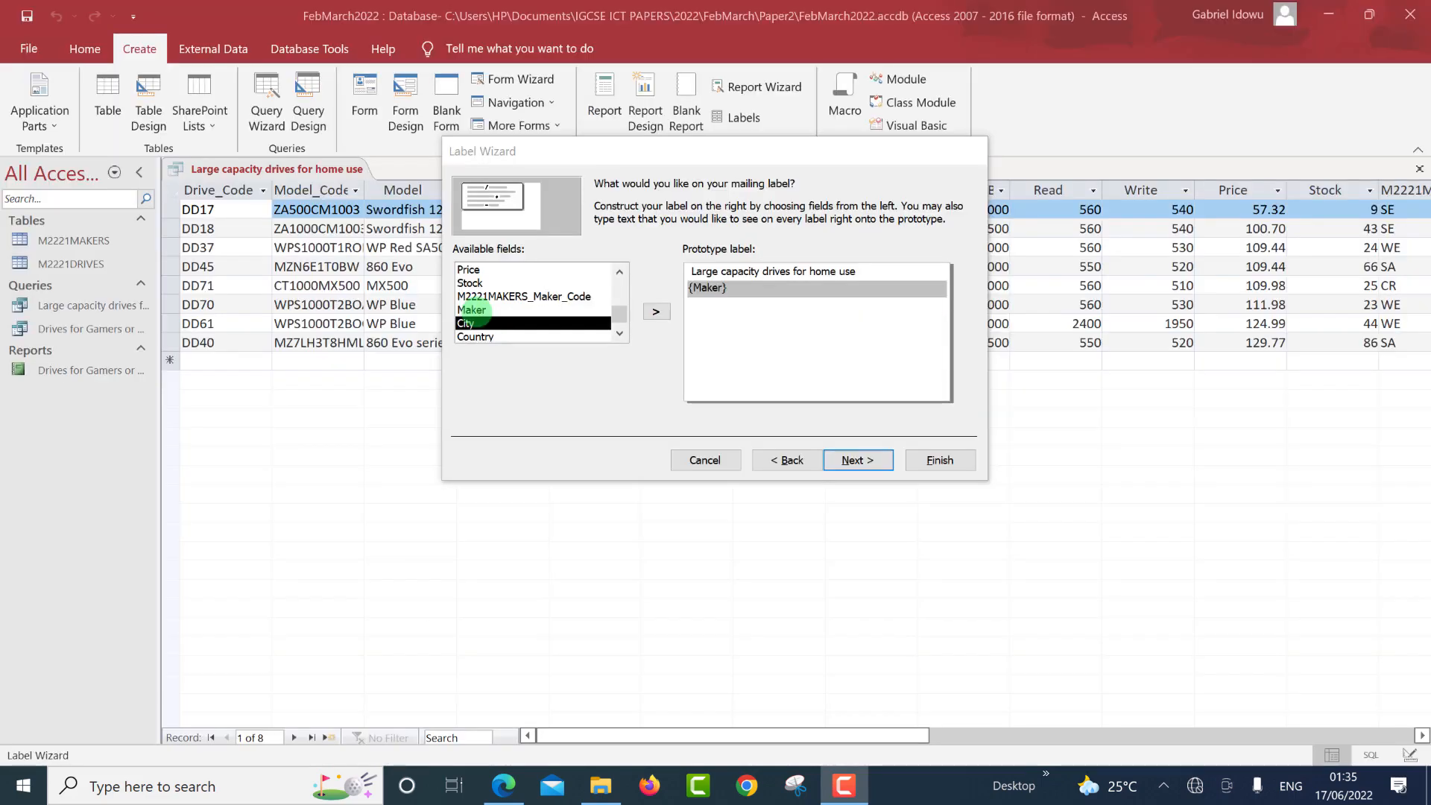
Put Model beside Maker on the second line and start a new line below.
scroll(492, 322, down, 1)
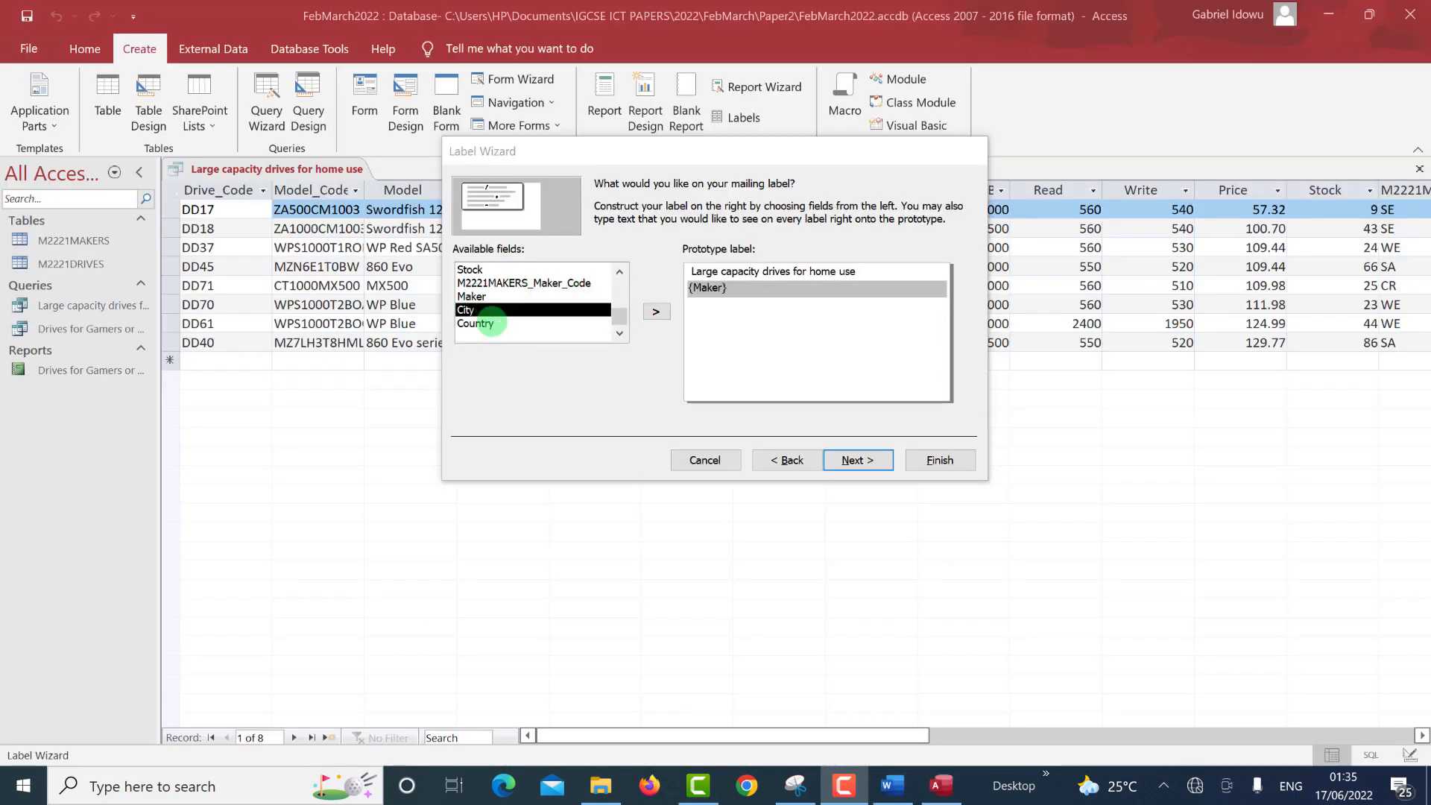
scroll(491, 322, up, 4)
scroll(492, 319, up, 8)
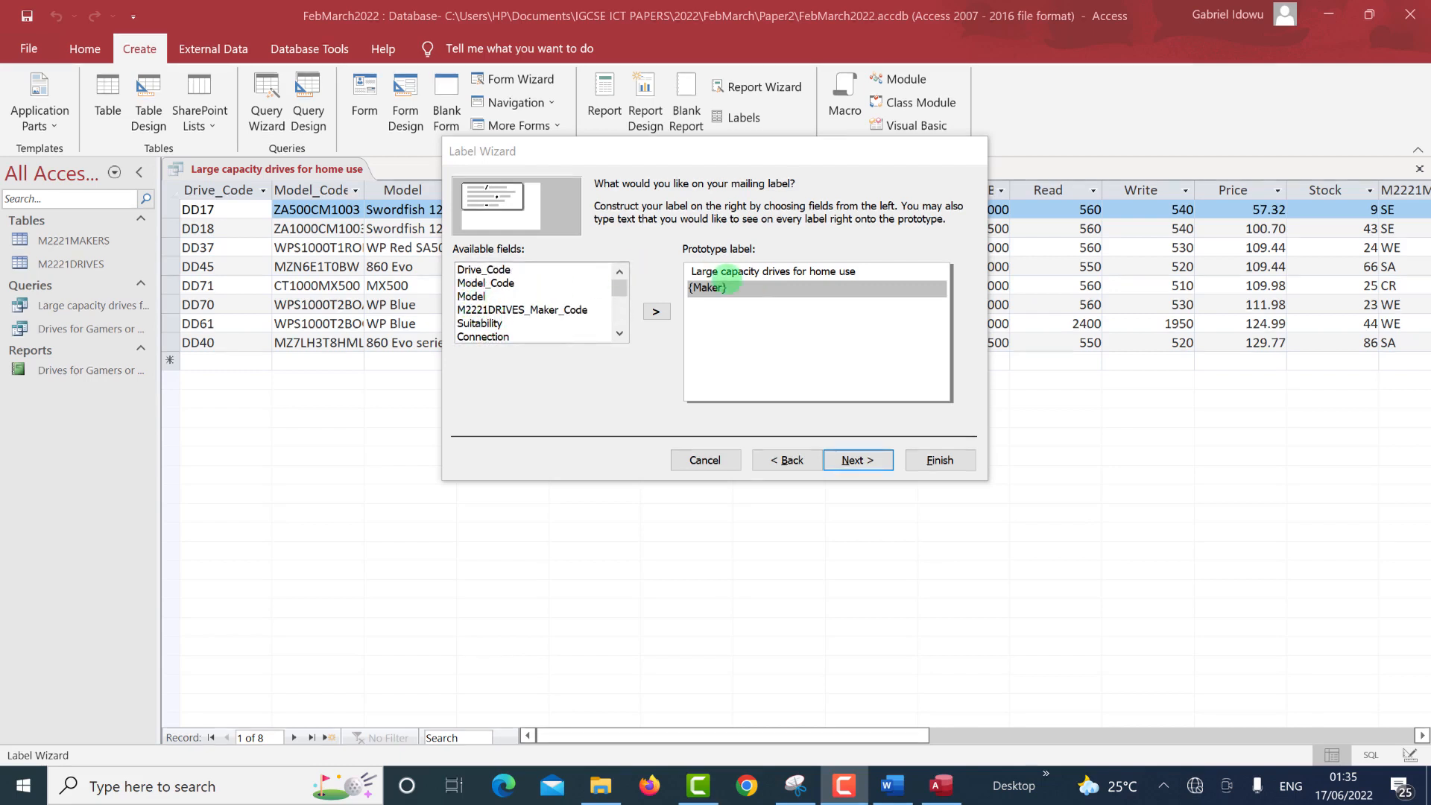
click(750, 285)
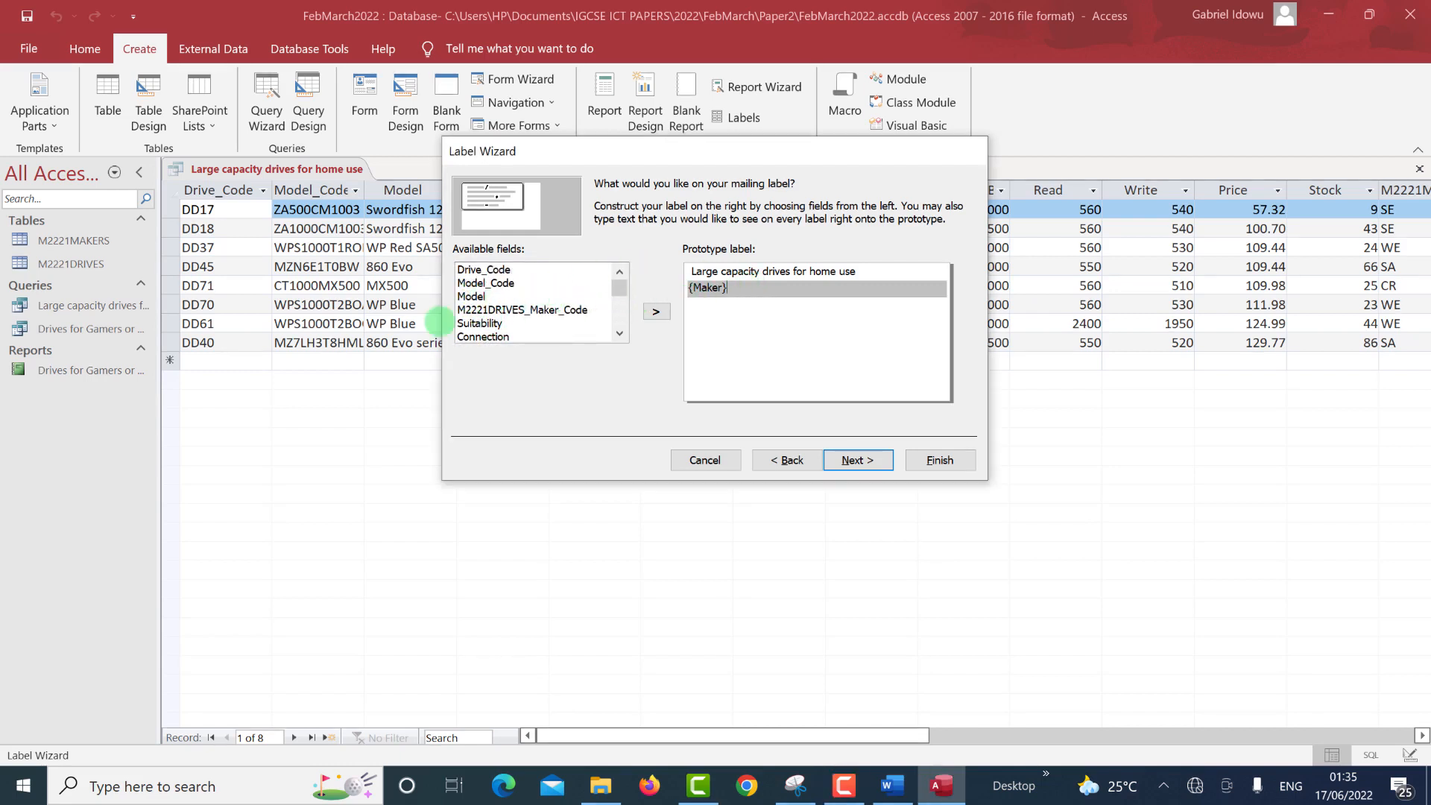
key(Return)
click(726, 287)
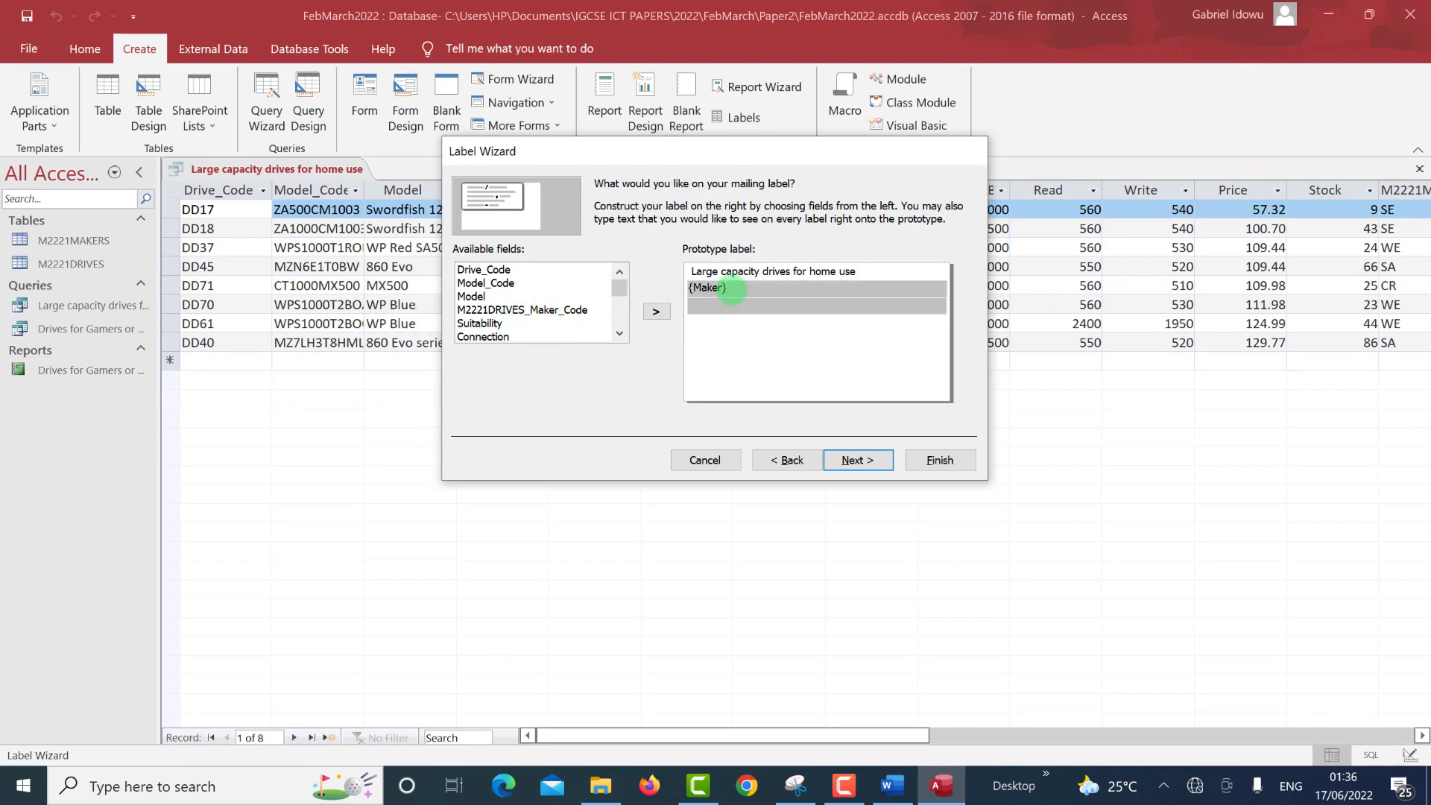
click(476, 295)
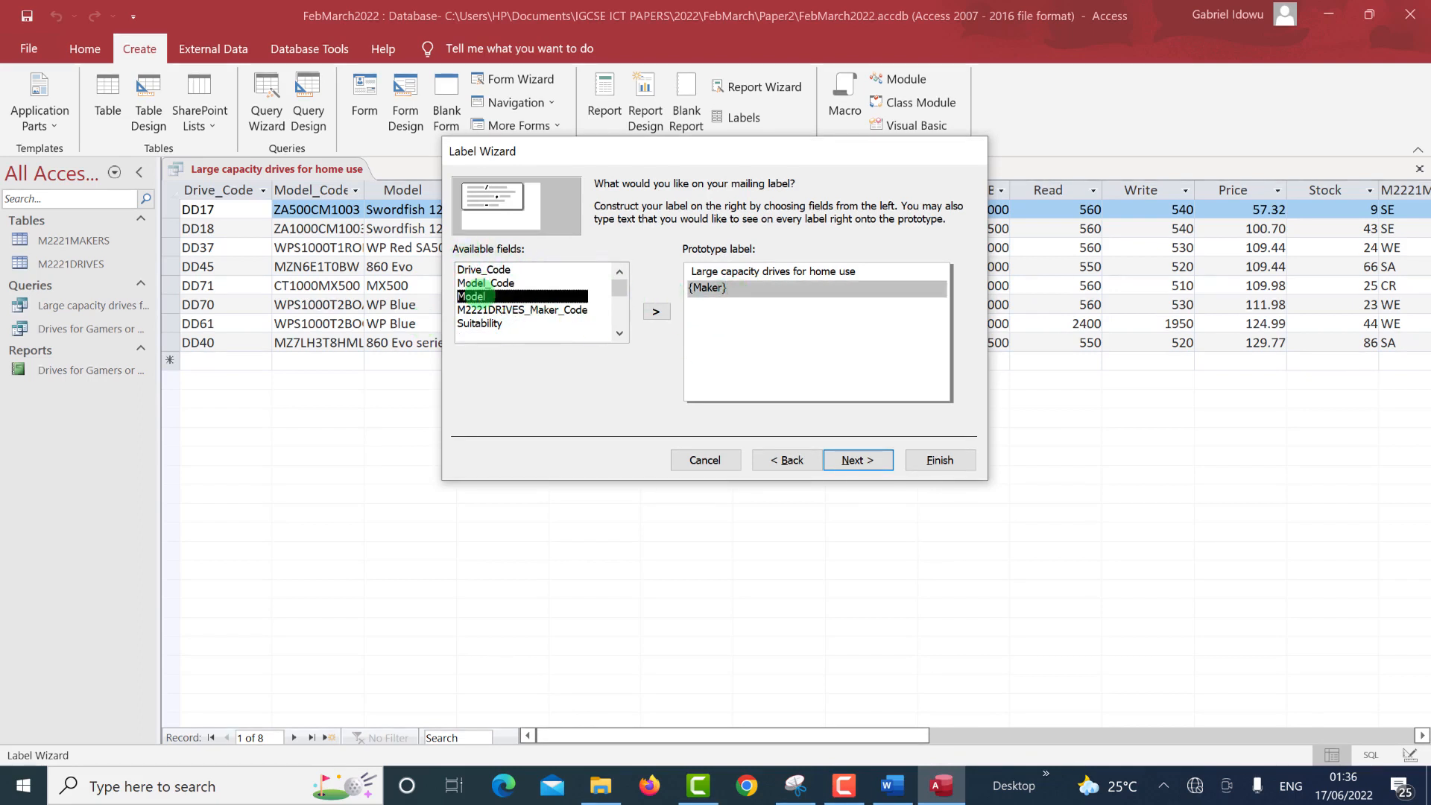
double_click(475, 296)
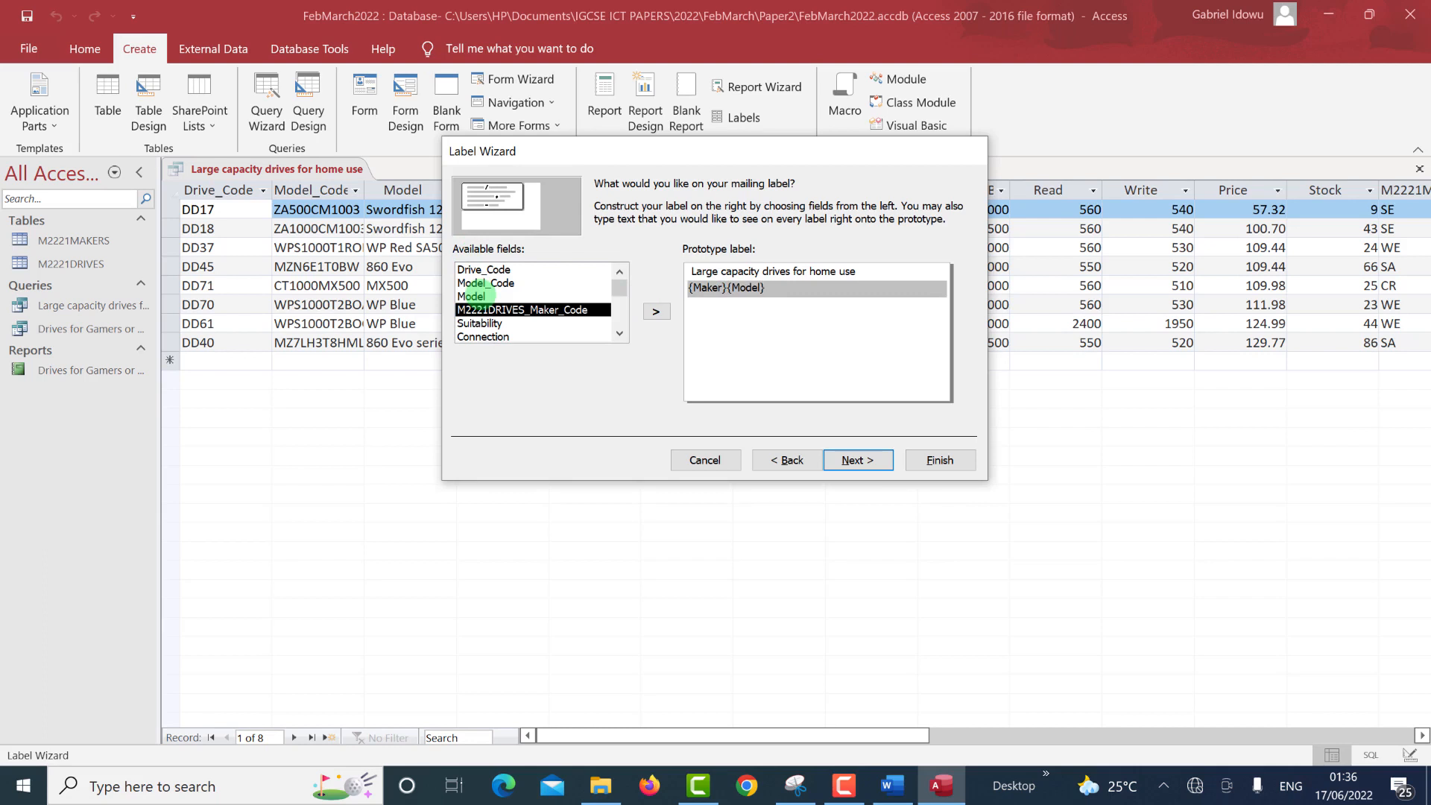
key(Return)
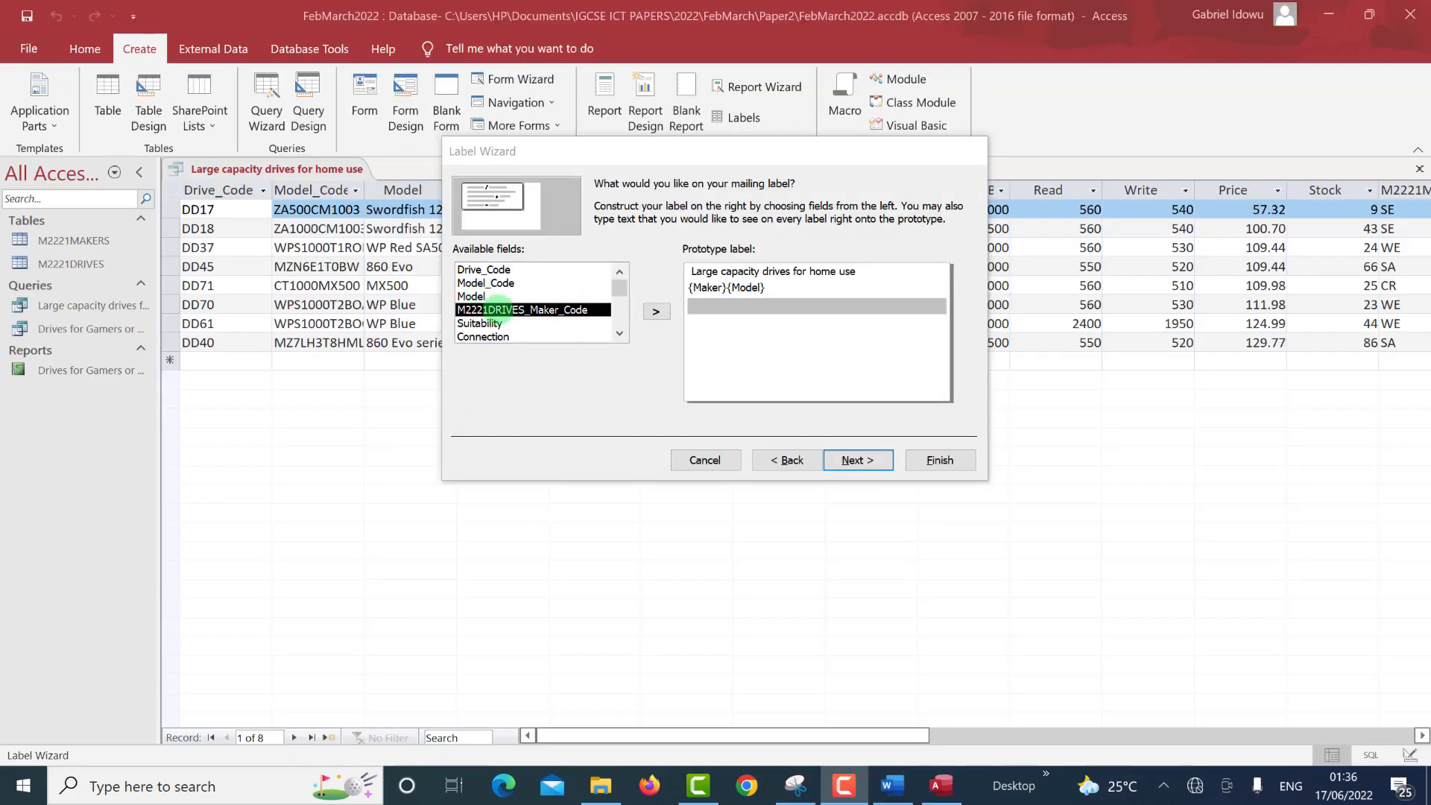
Add City to the label's third line.
scroll(503, 311, down, 2)
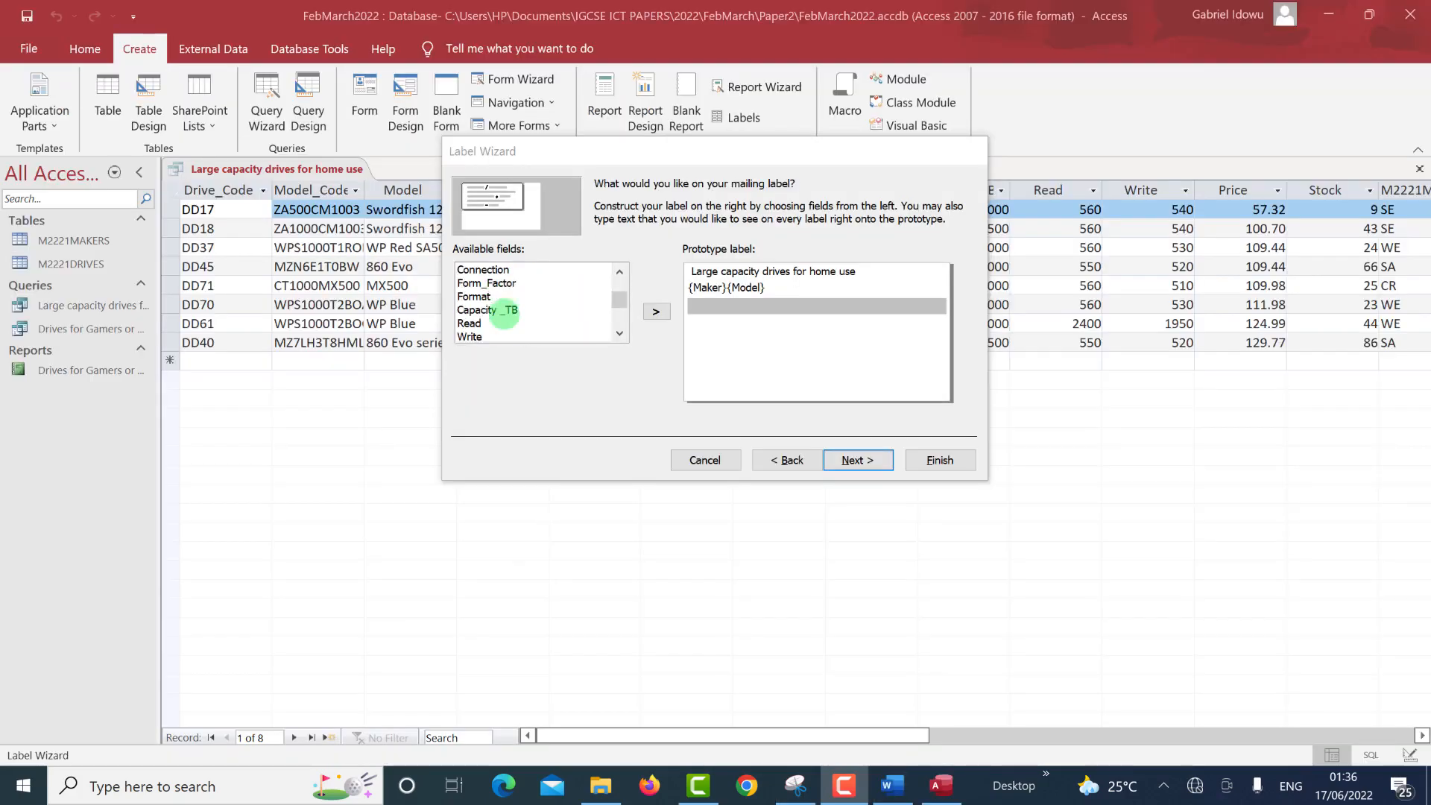
scroll(504, 315, down, 3)
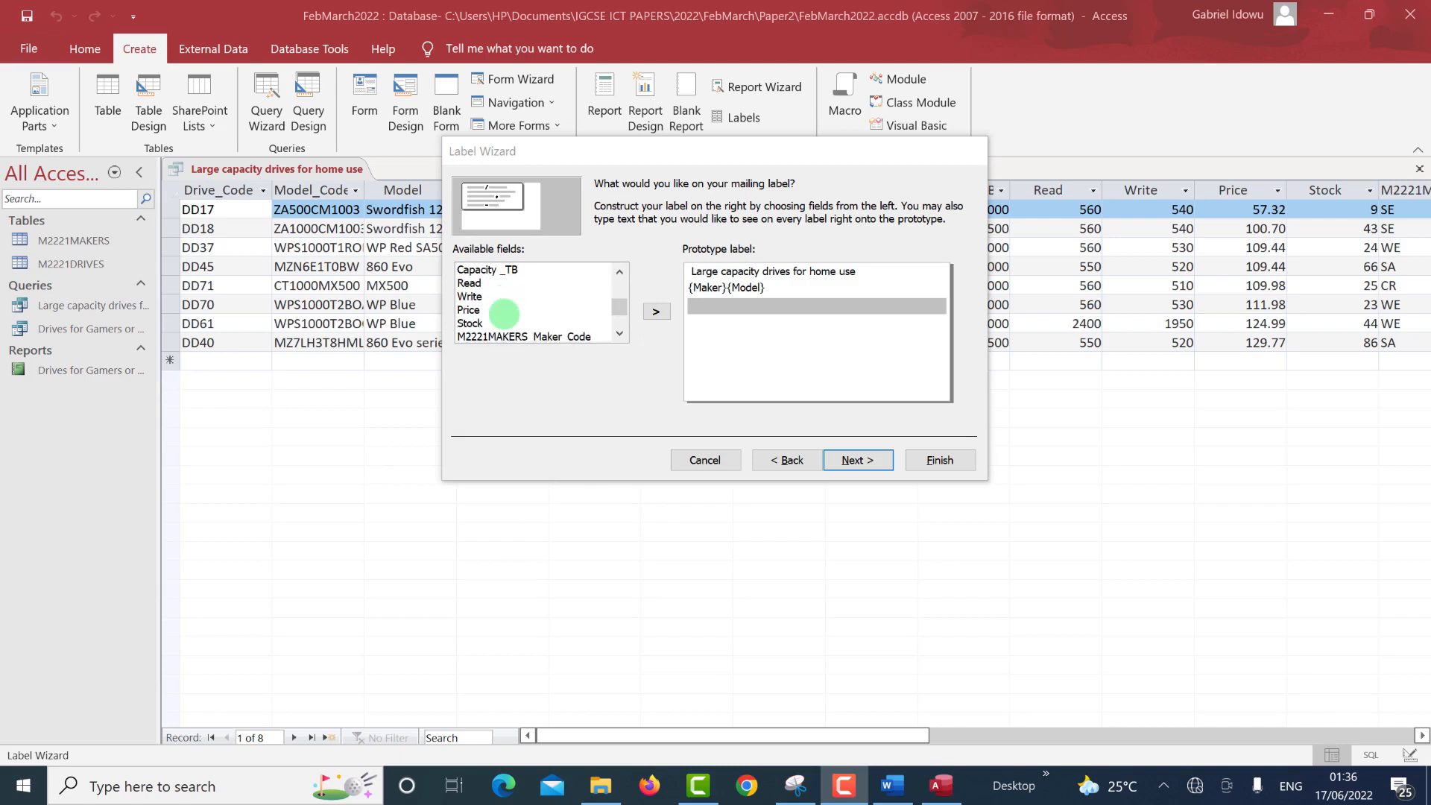
scroll(504, 313, down, 4)
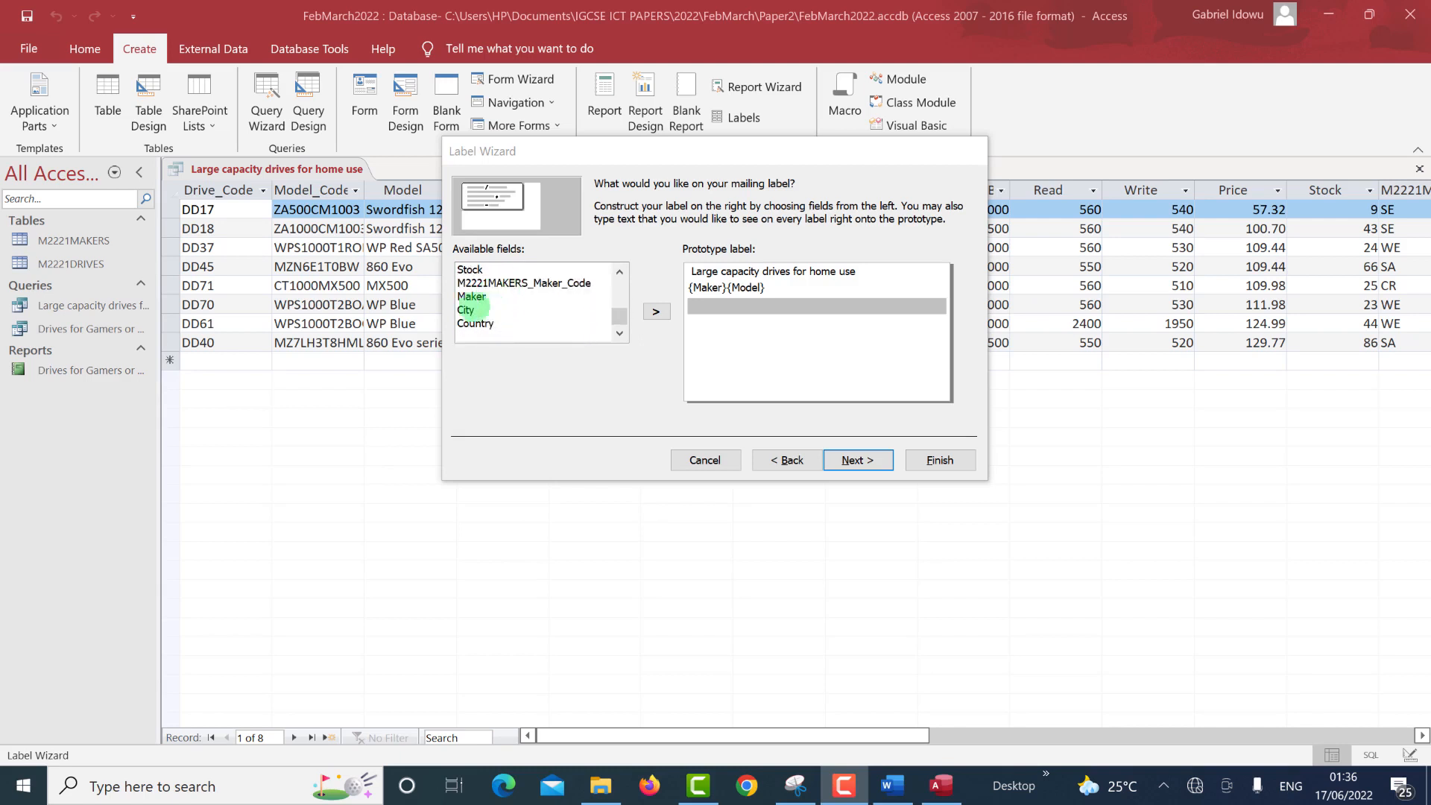
double_click(465, 309)
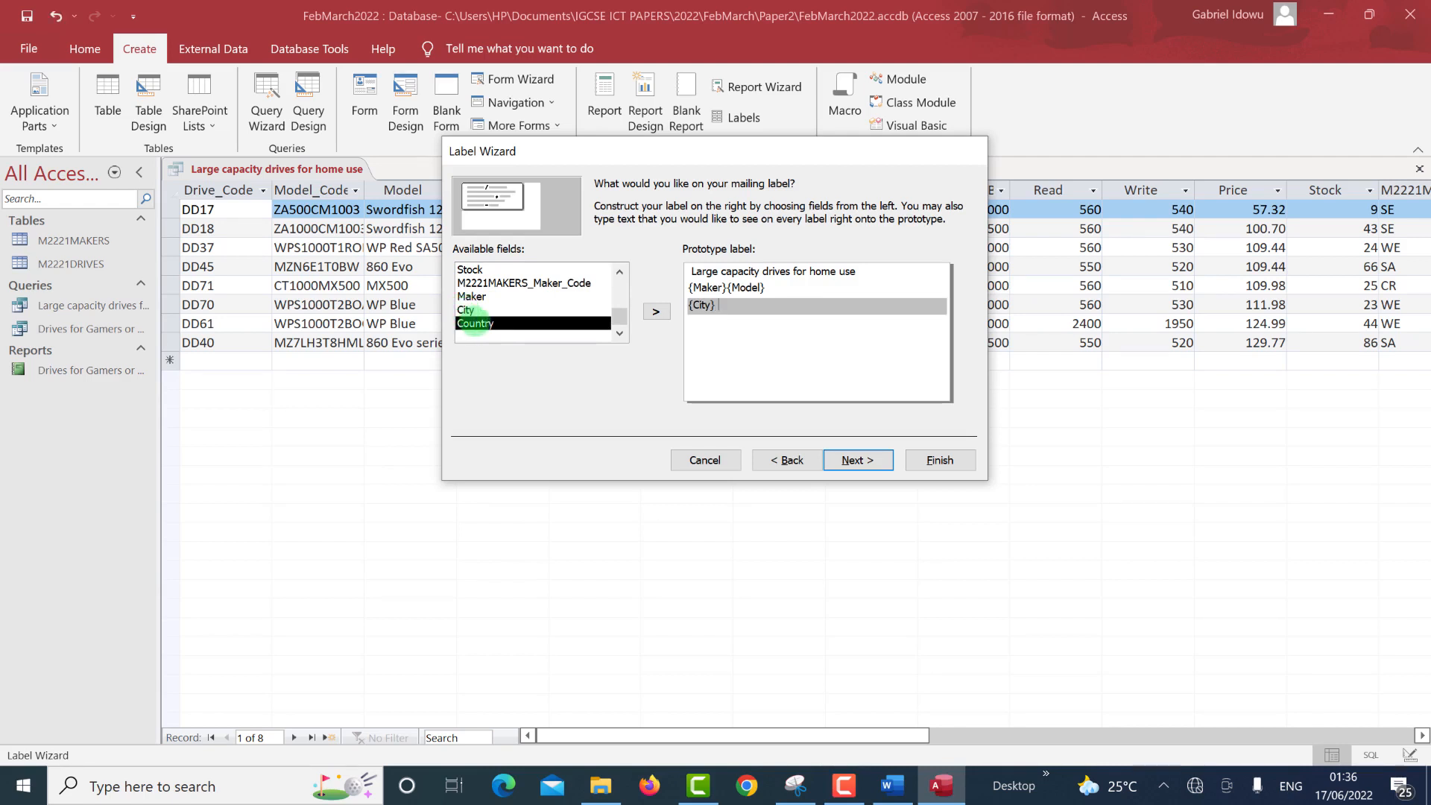
Add Country beside City, then Suitability on its own line below.
double_click(474, 324)
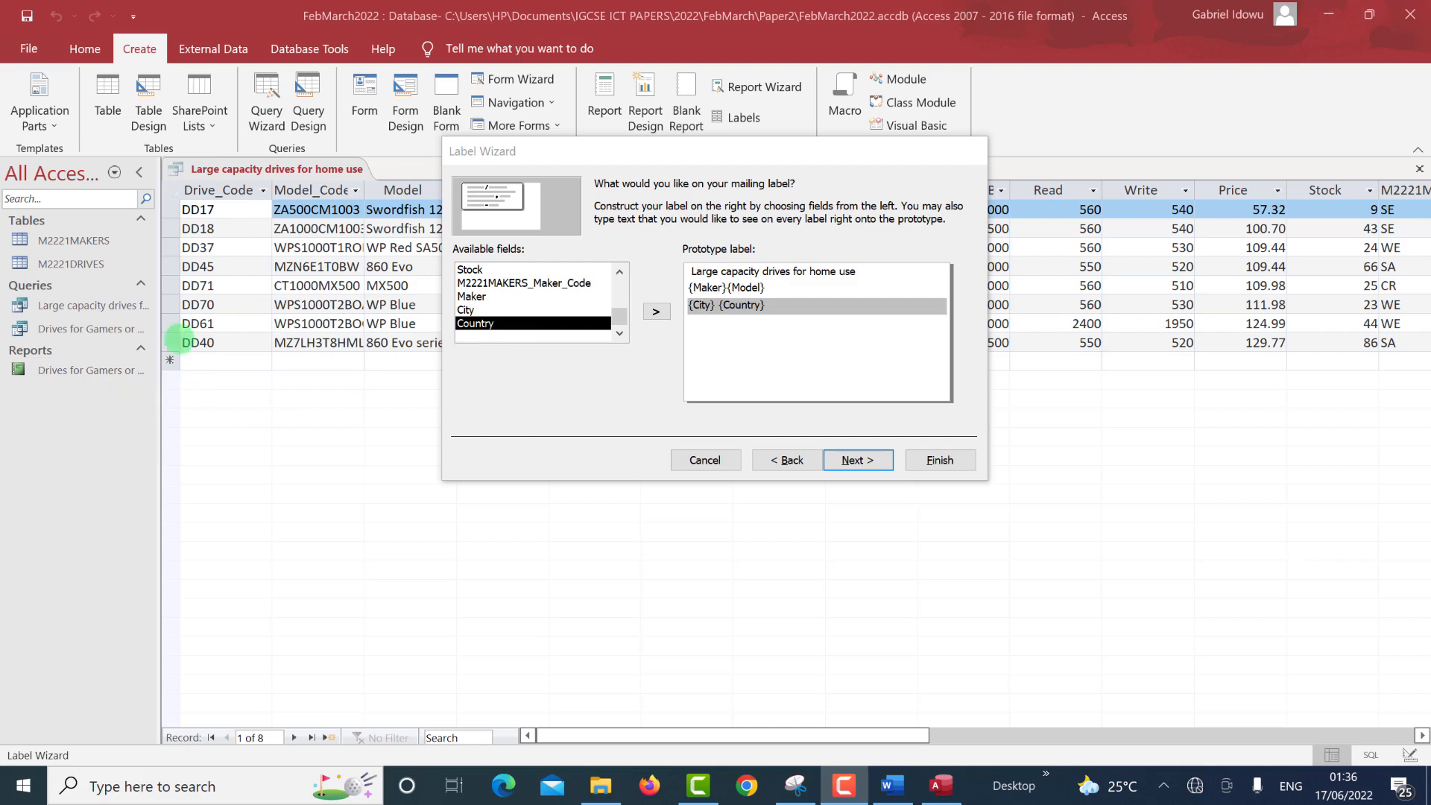
click(780, 312)
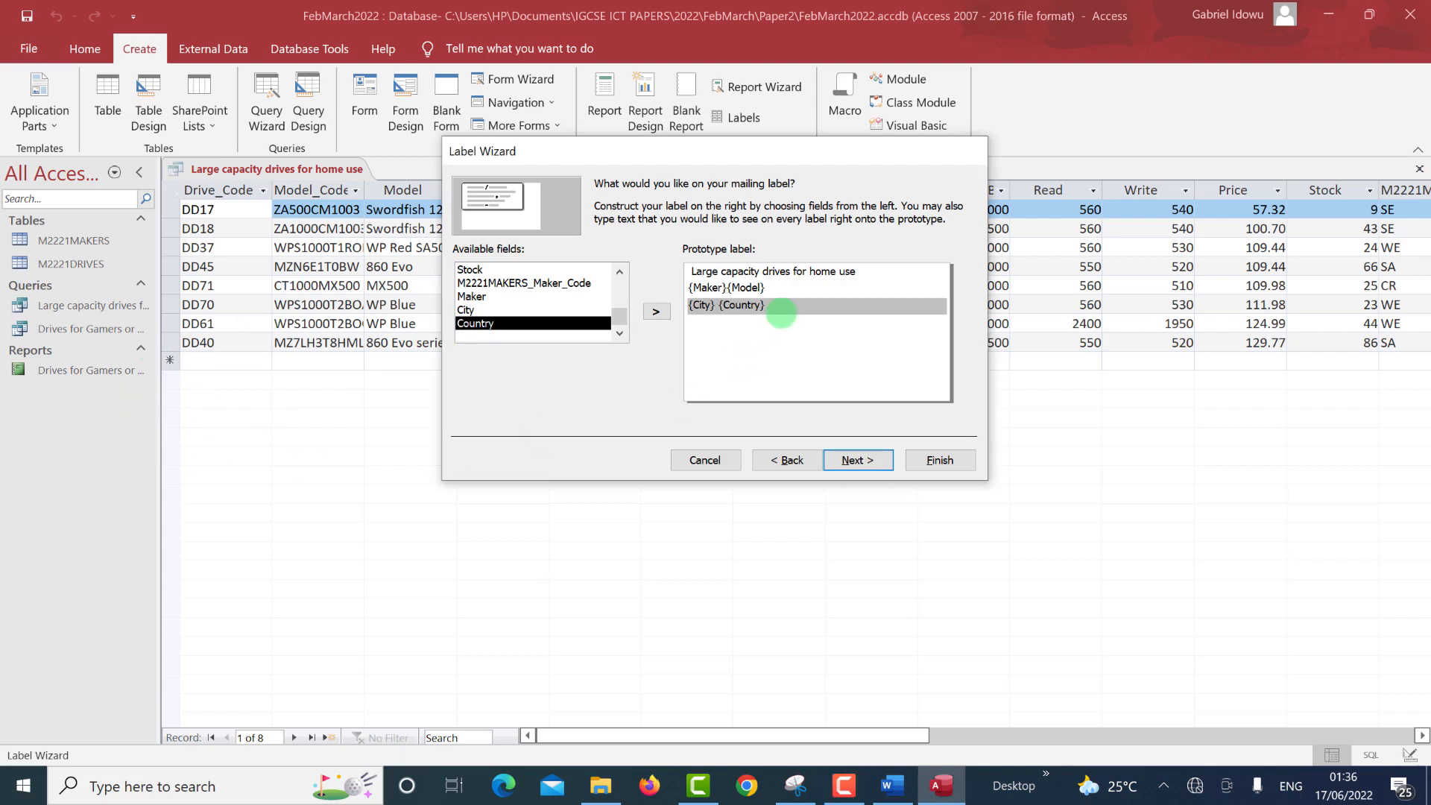
key(Return)
scroll(493, 286, up, 2)
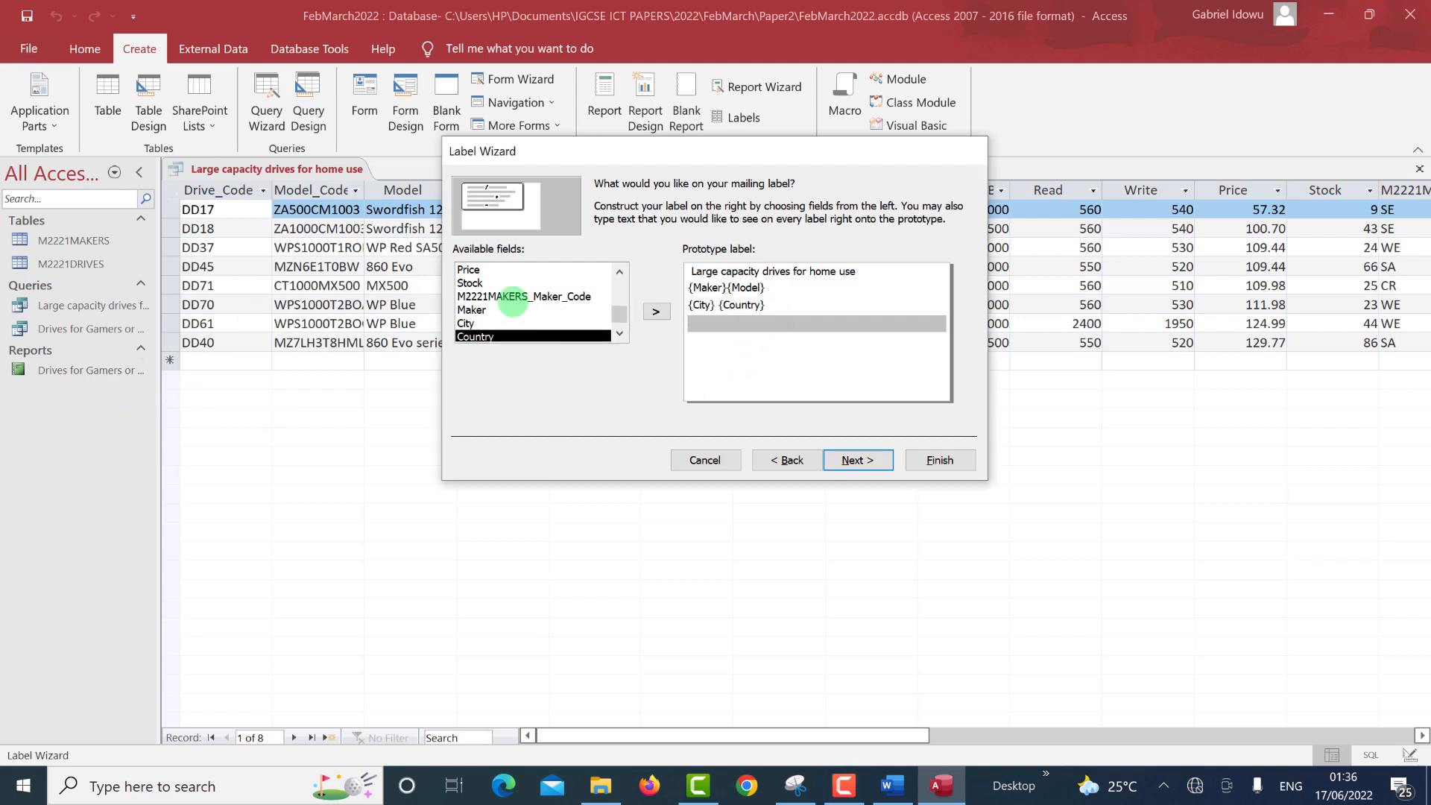
scroll(493, 286, up, 6)
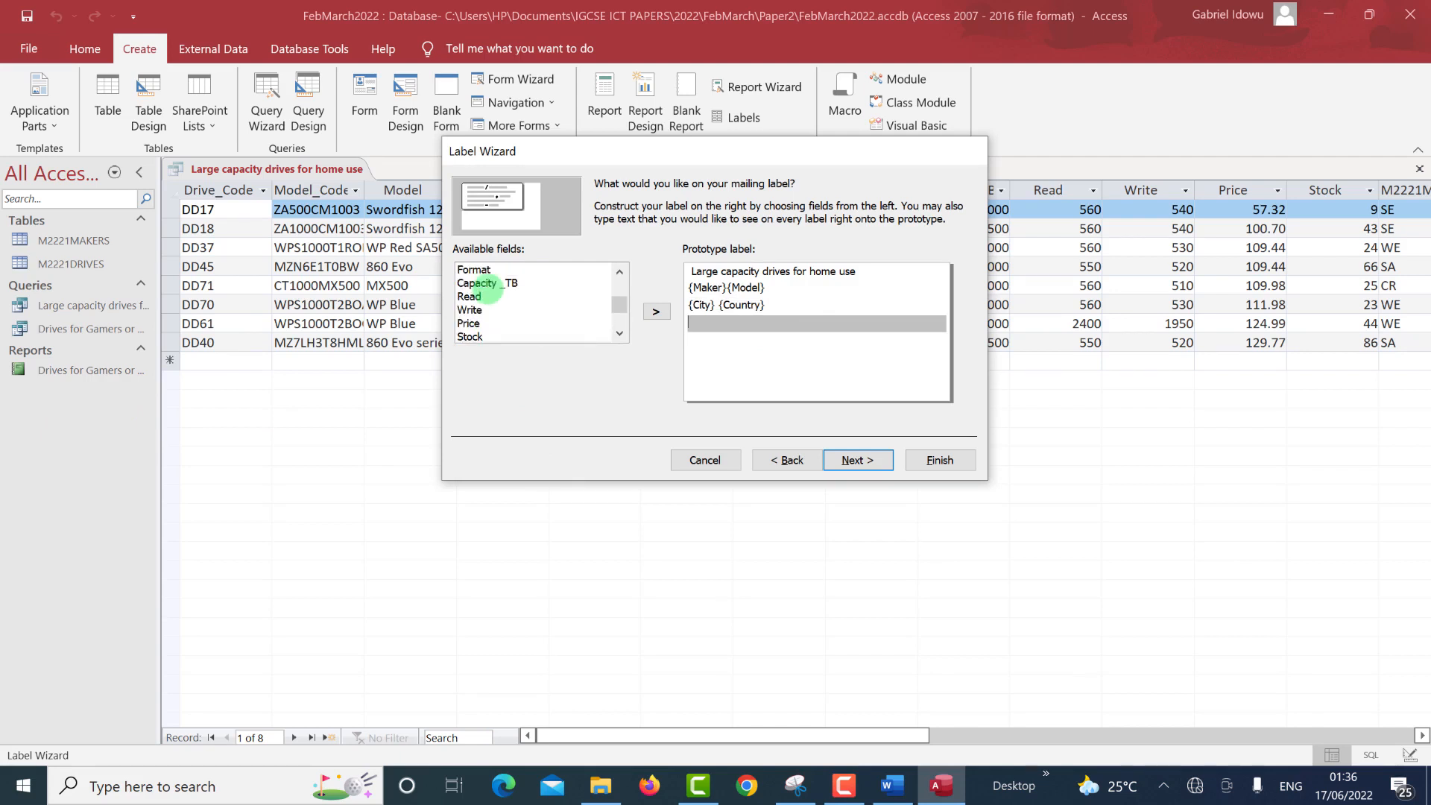
scroll(486, 283, up, 2)
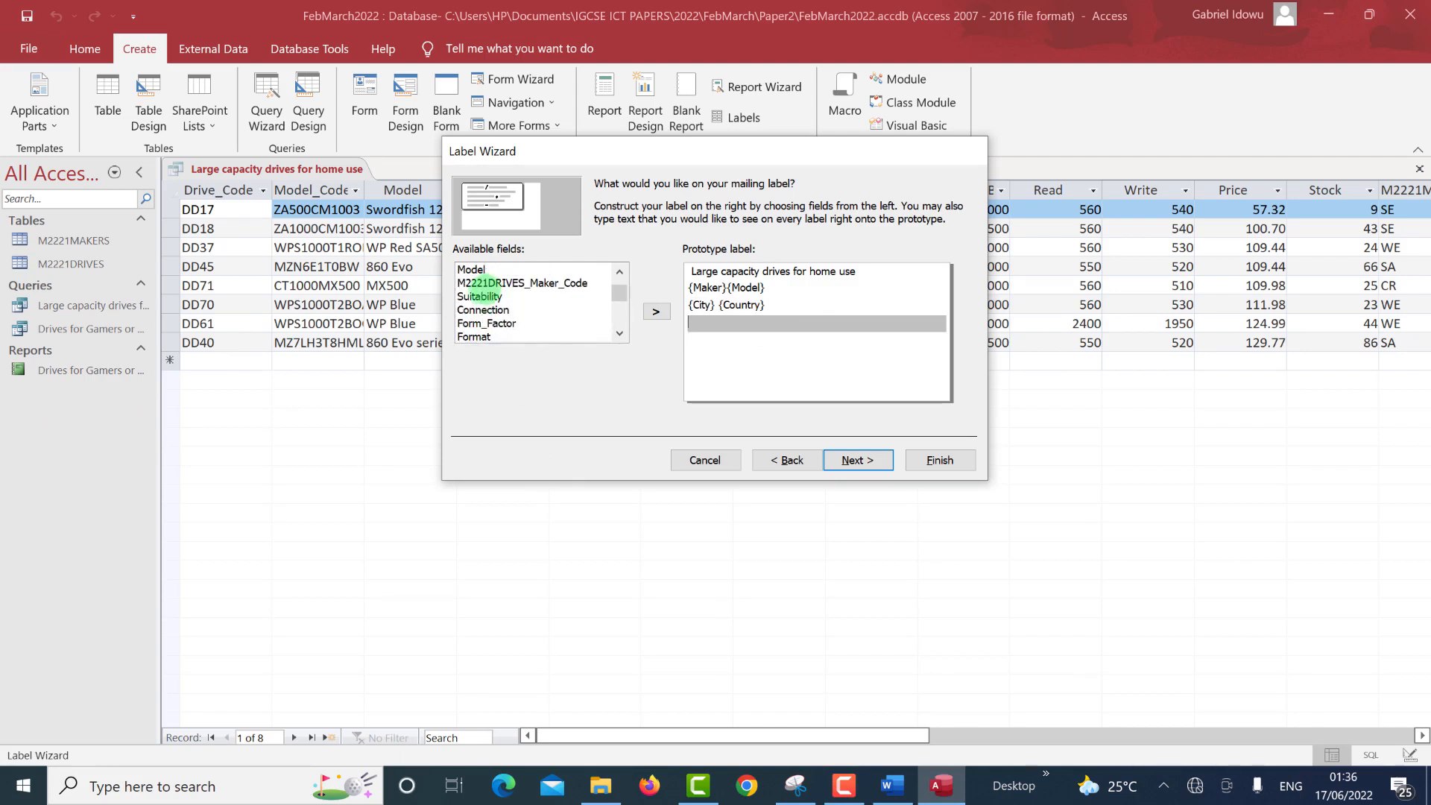
double_click(479, 296)
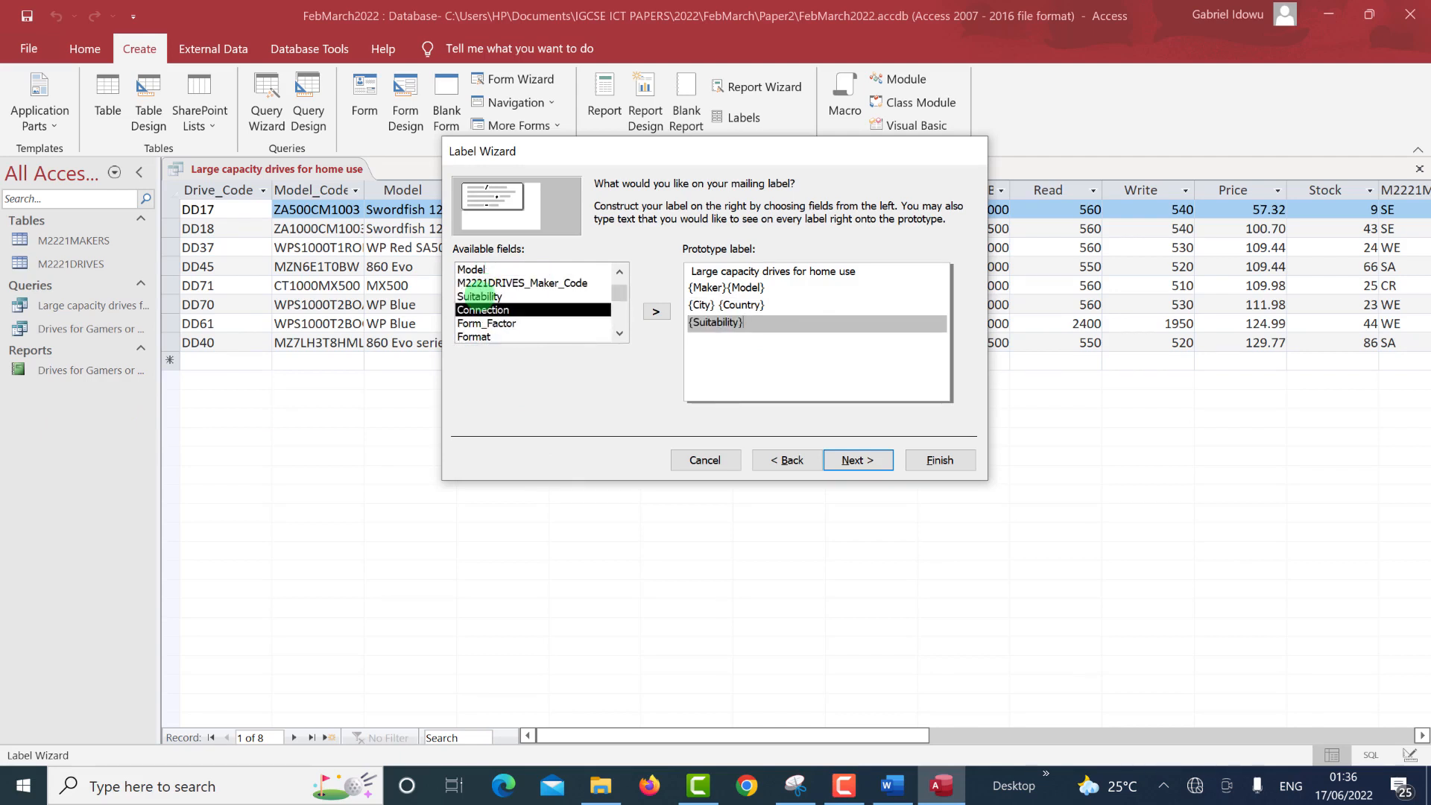
key(Return)
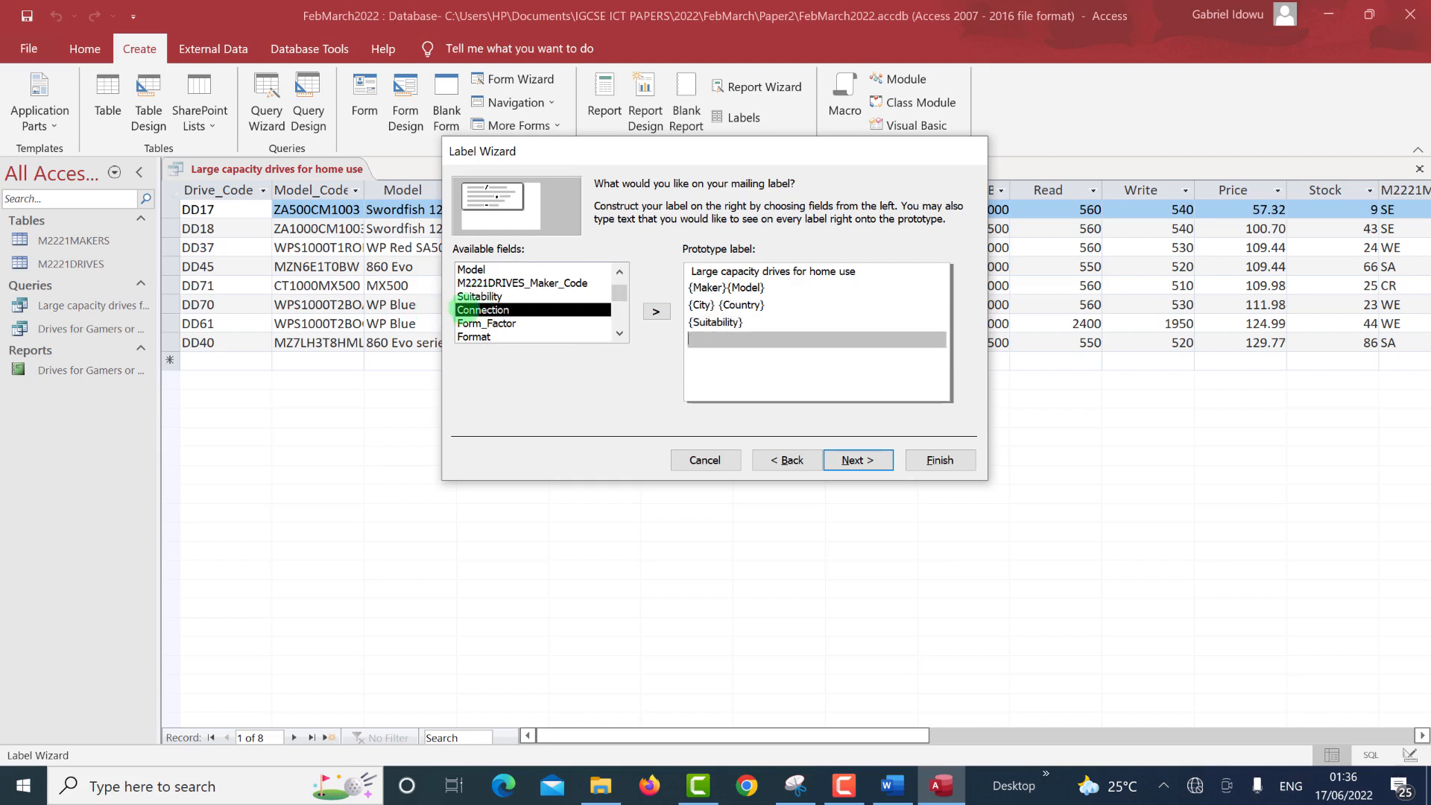
Put Connection and Format together on the next line, checking the exam layout.
click(473, 307)
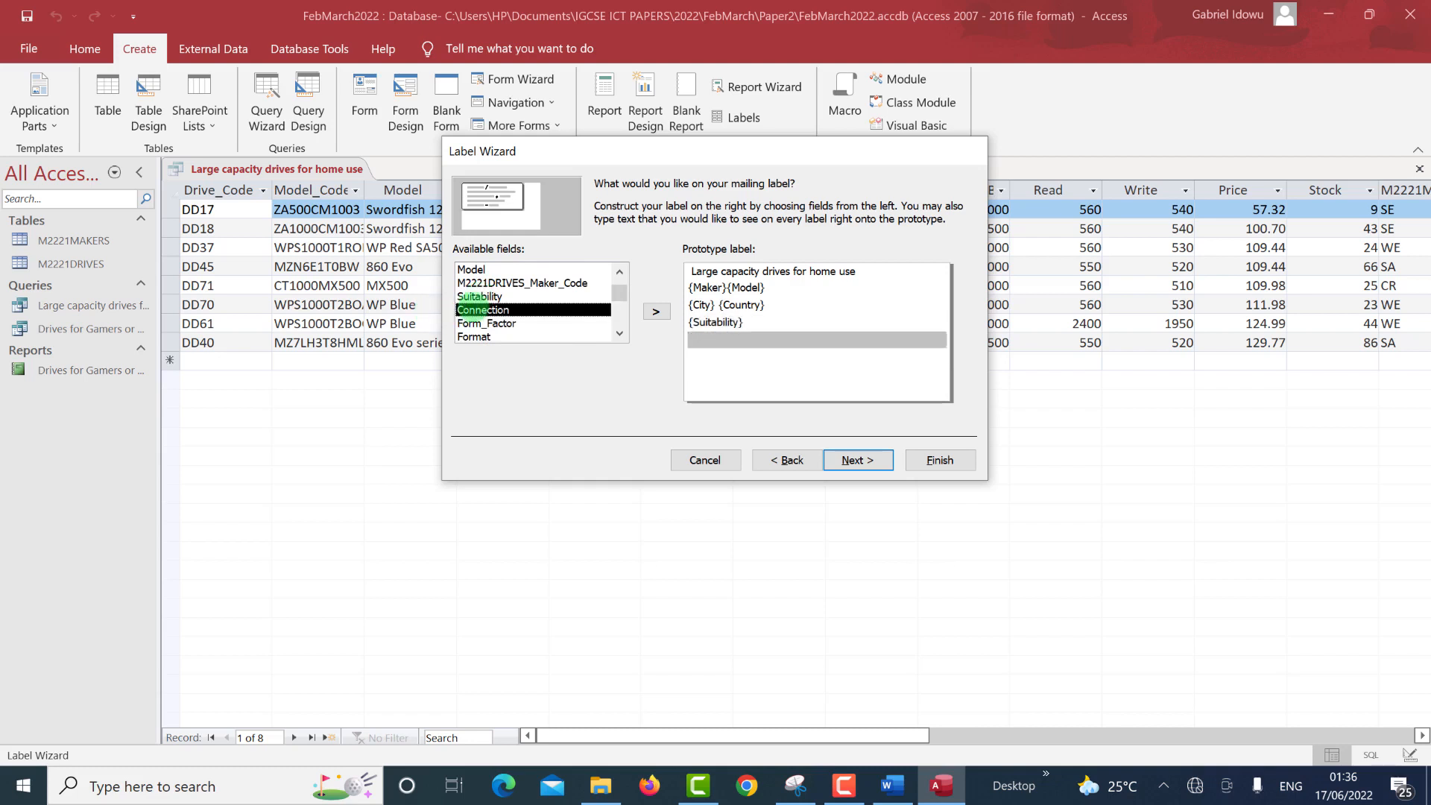
double_click(471, 307)
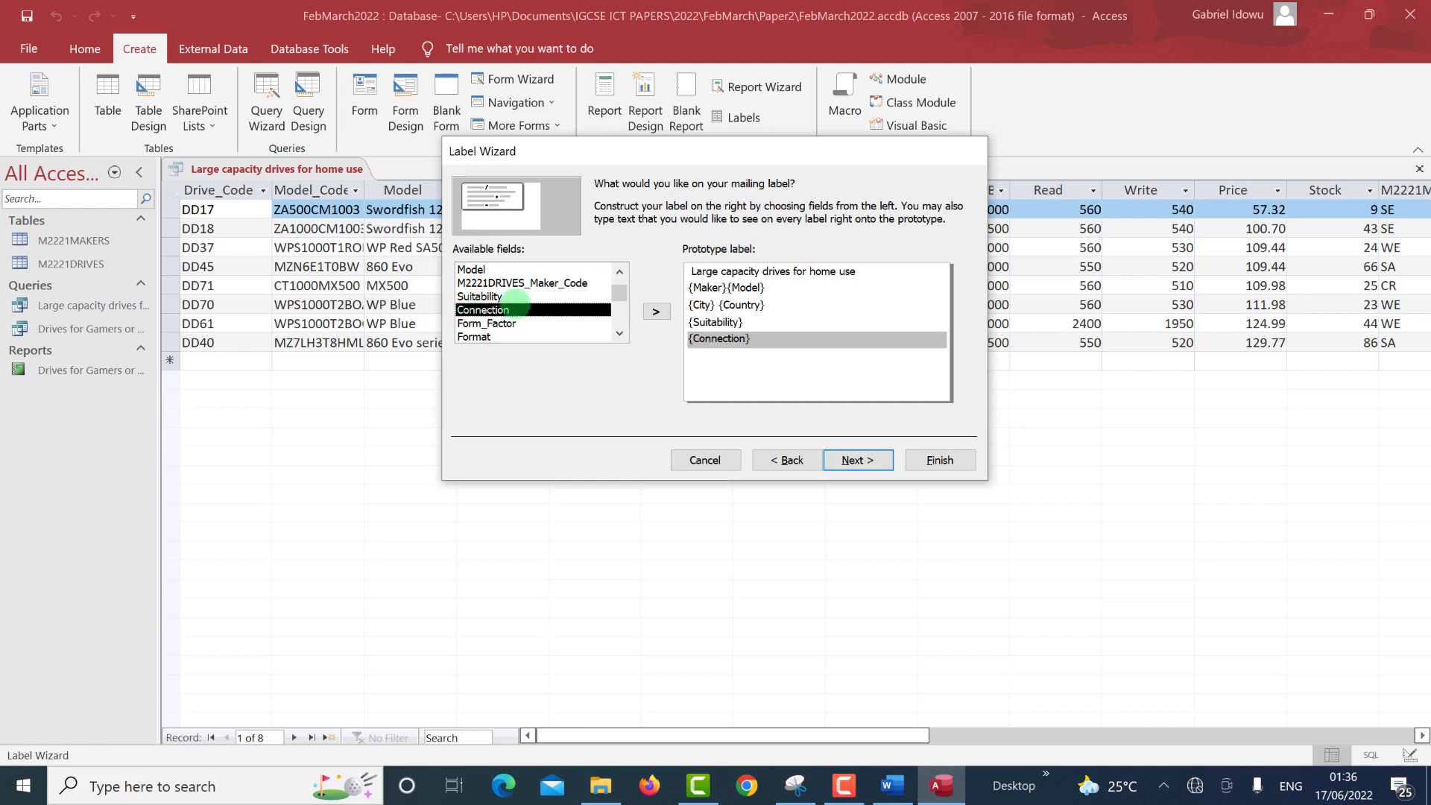
click(766, 352)
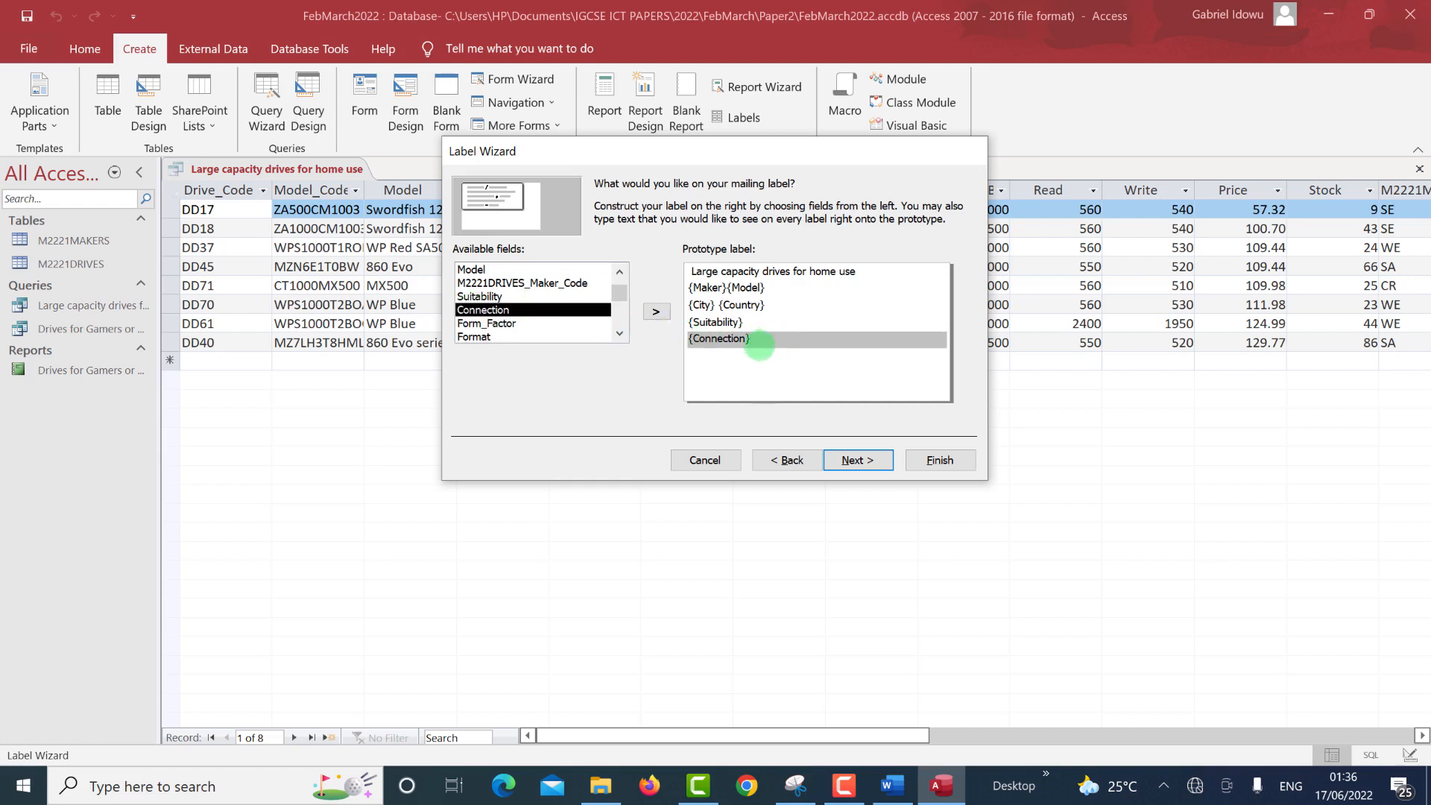
double_click(474, 336)
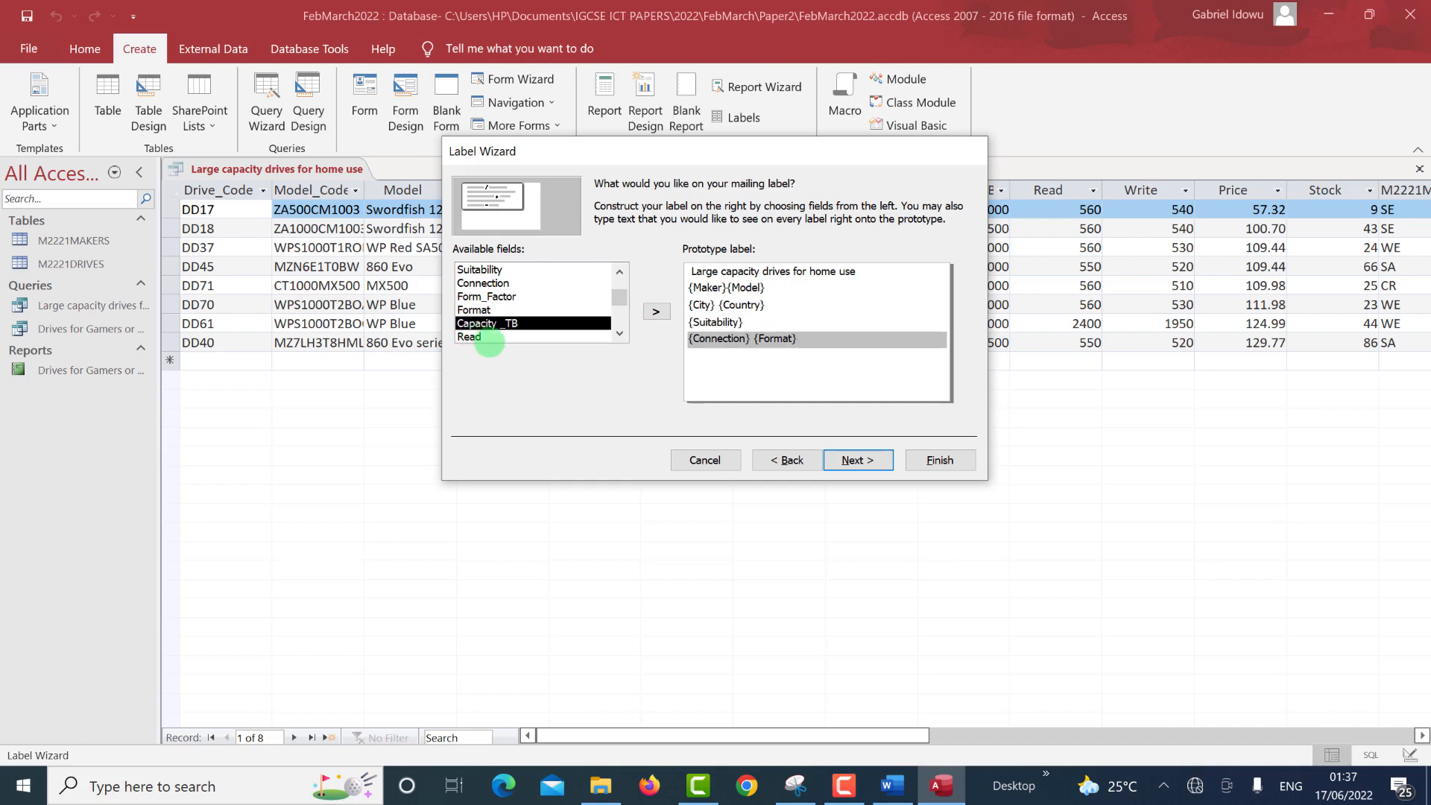
key(alt+Tab)
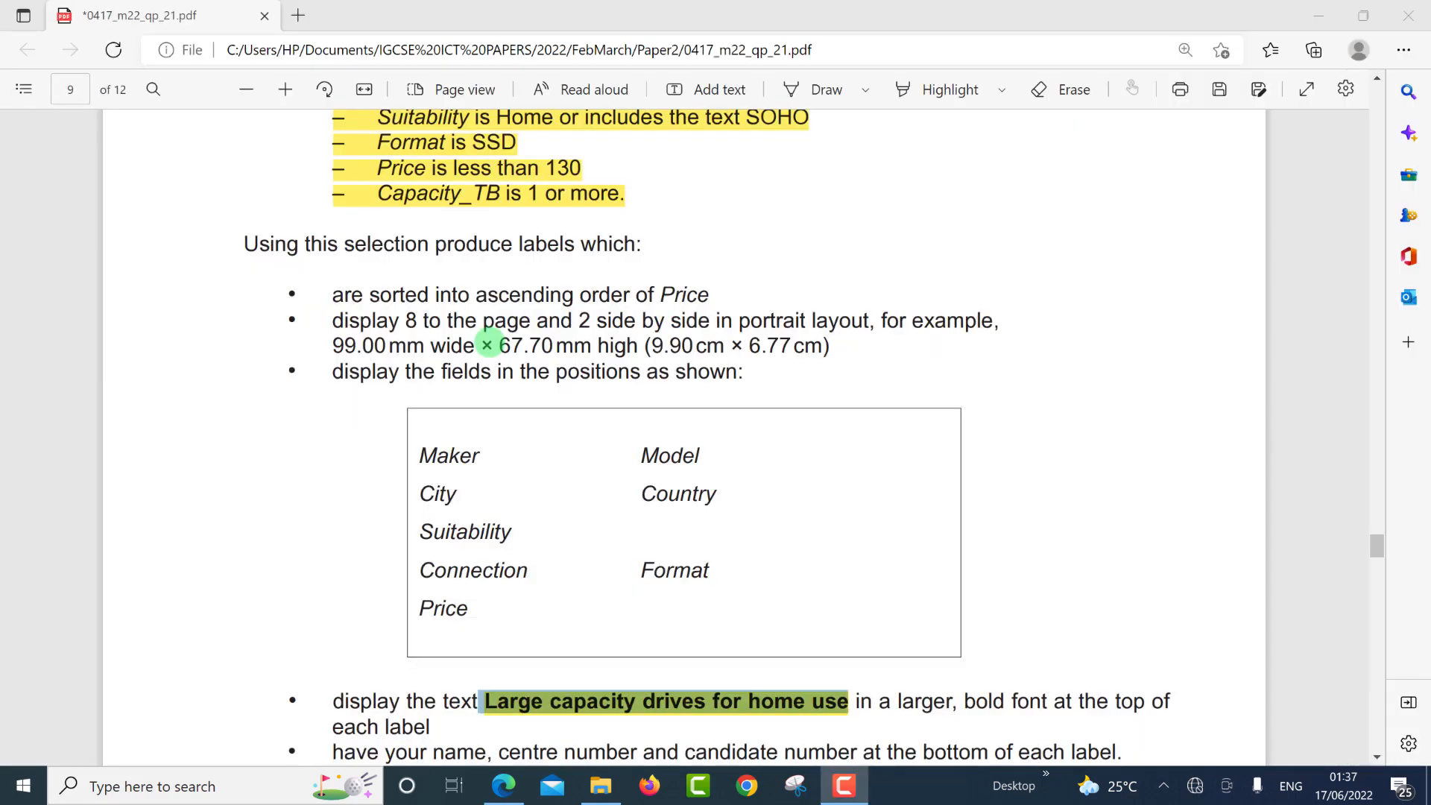
key(alt+Tab)
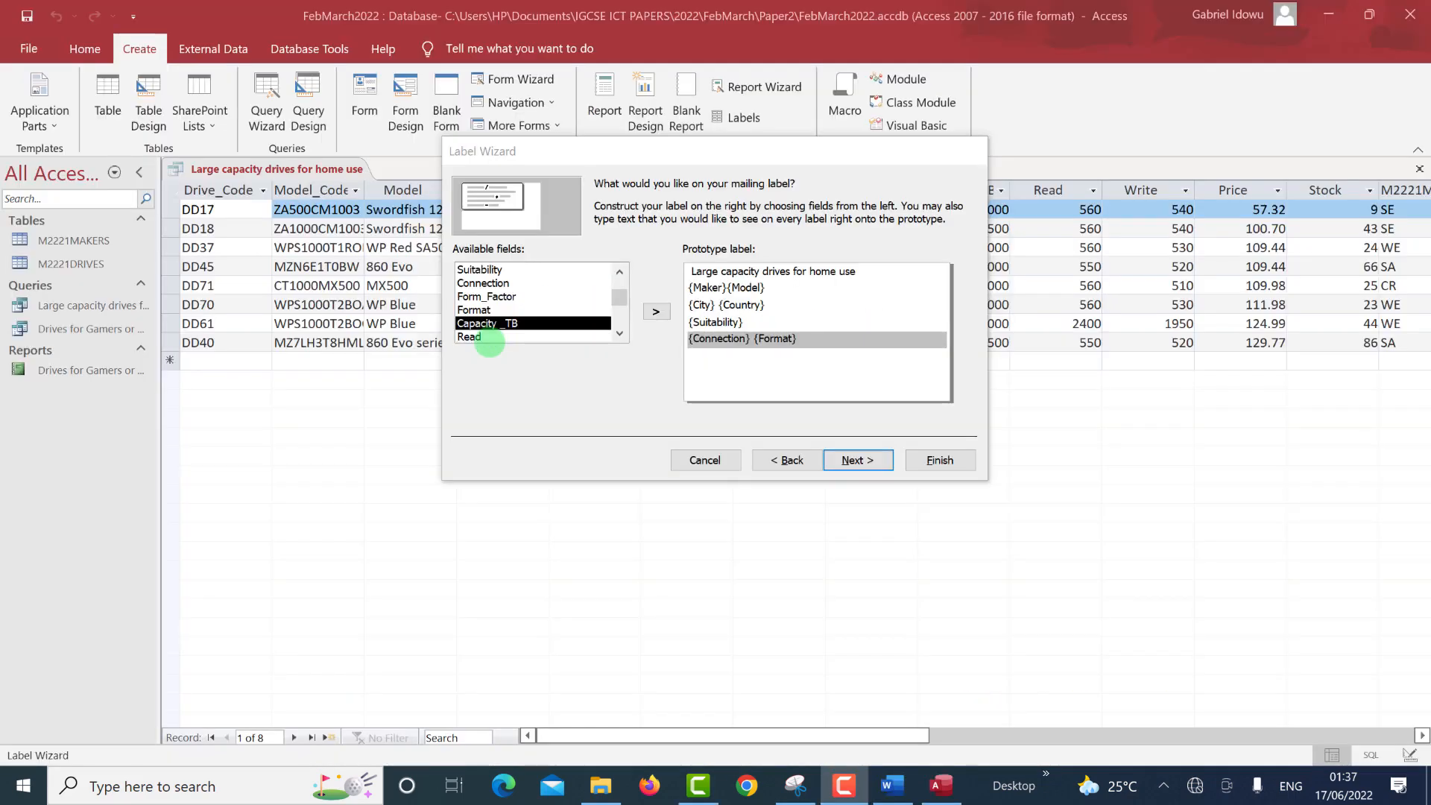
Add Price on its own line below Connection and Format, then move past the layout step.
click(509, 337)
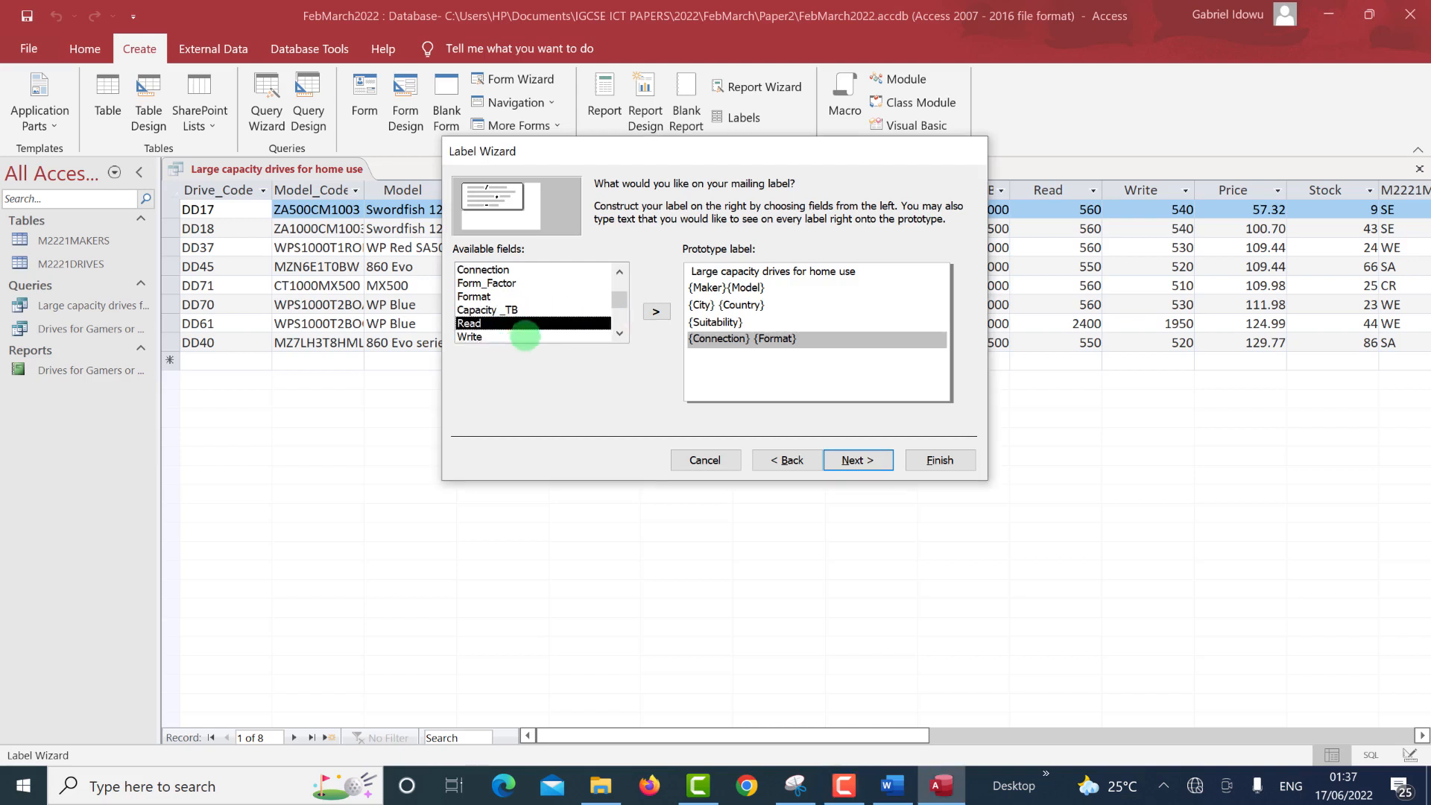
scroll(536, 317, down, 1)
click(492, 309)
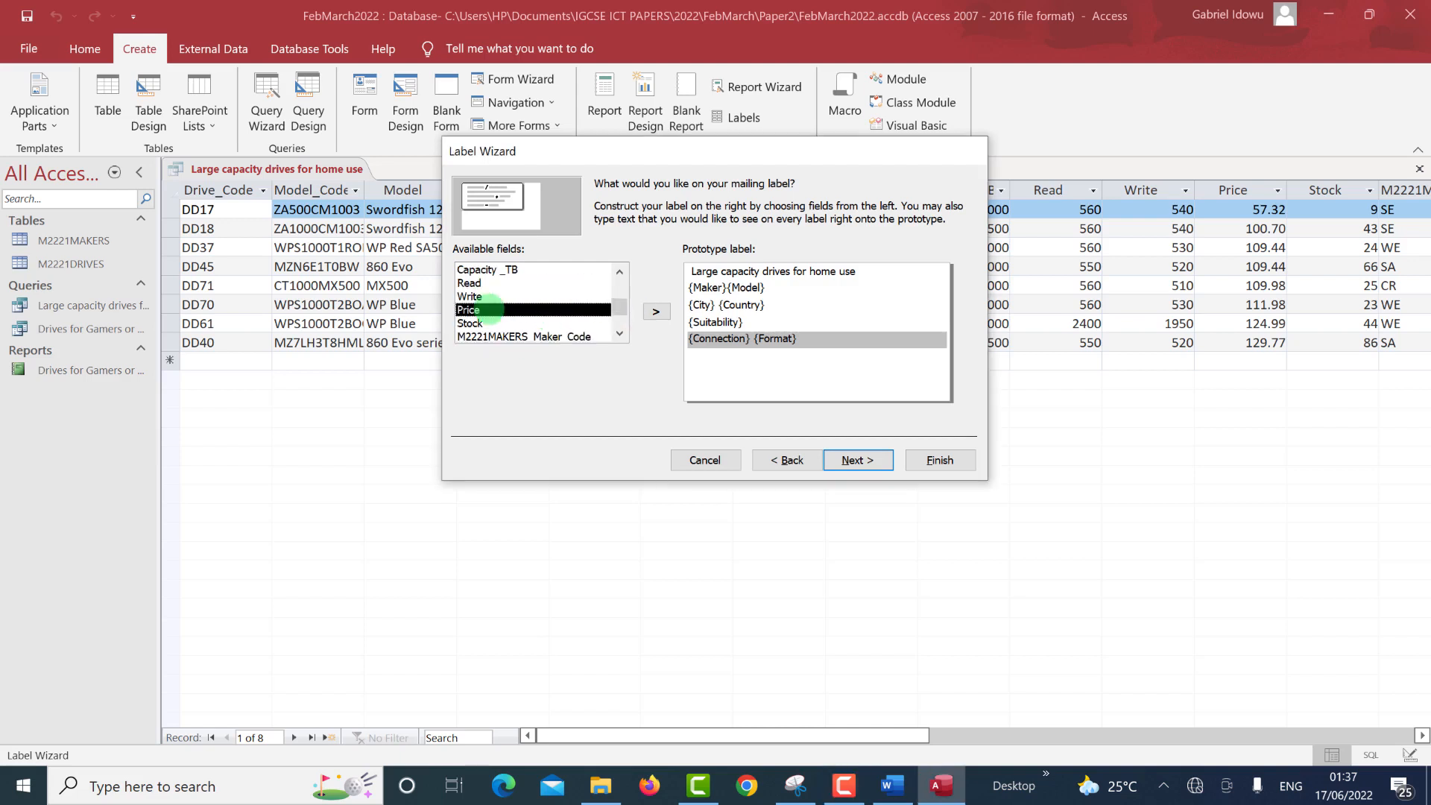
click(835, 340)
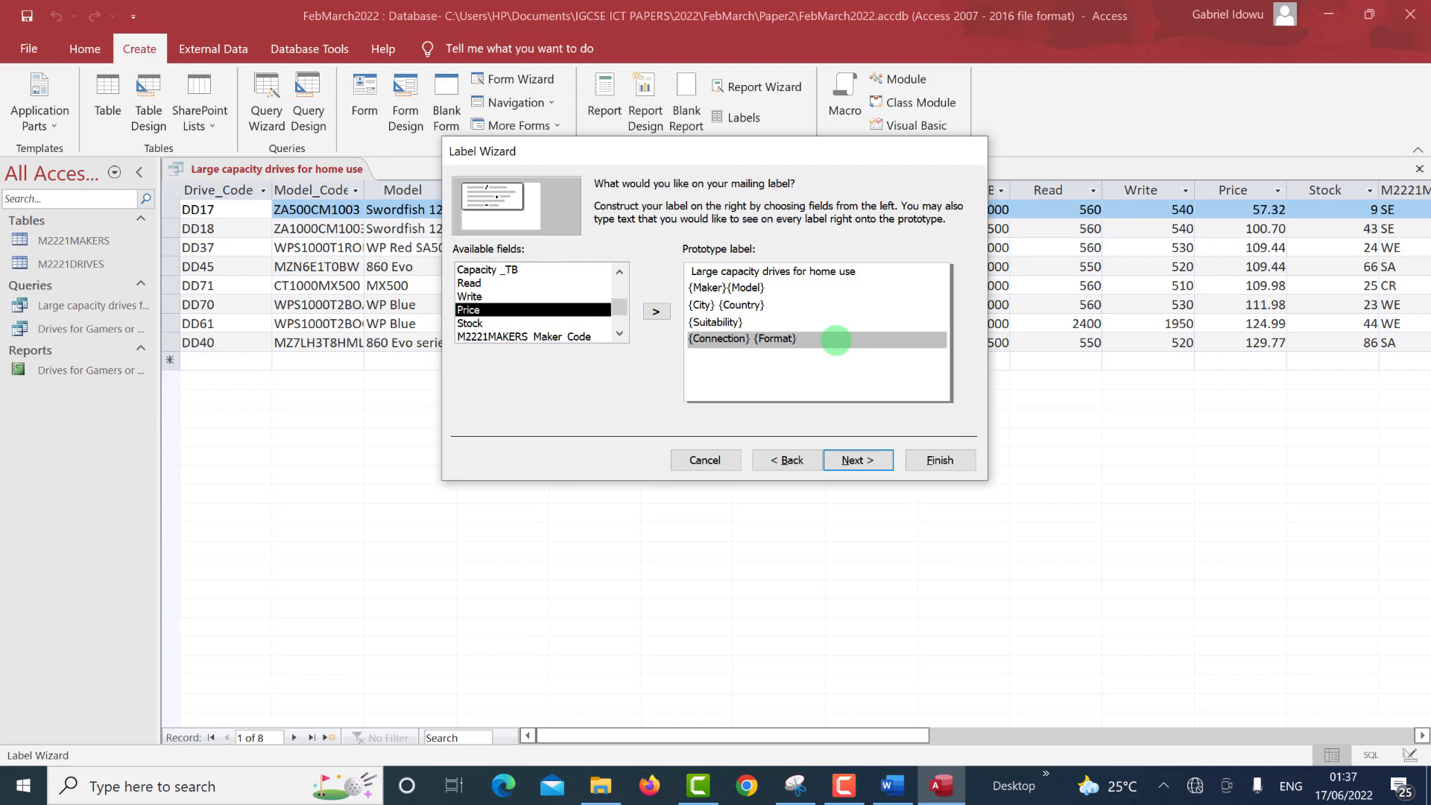
key(Return)
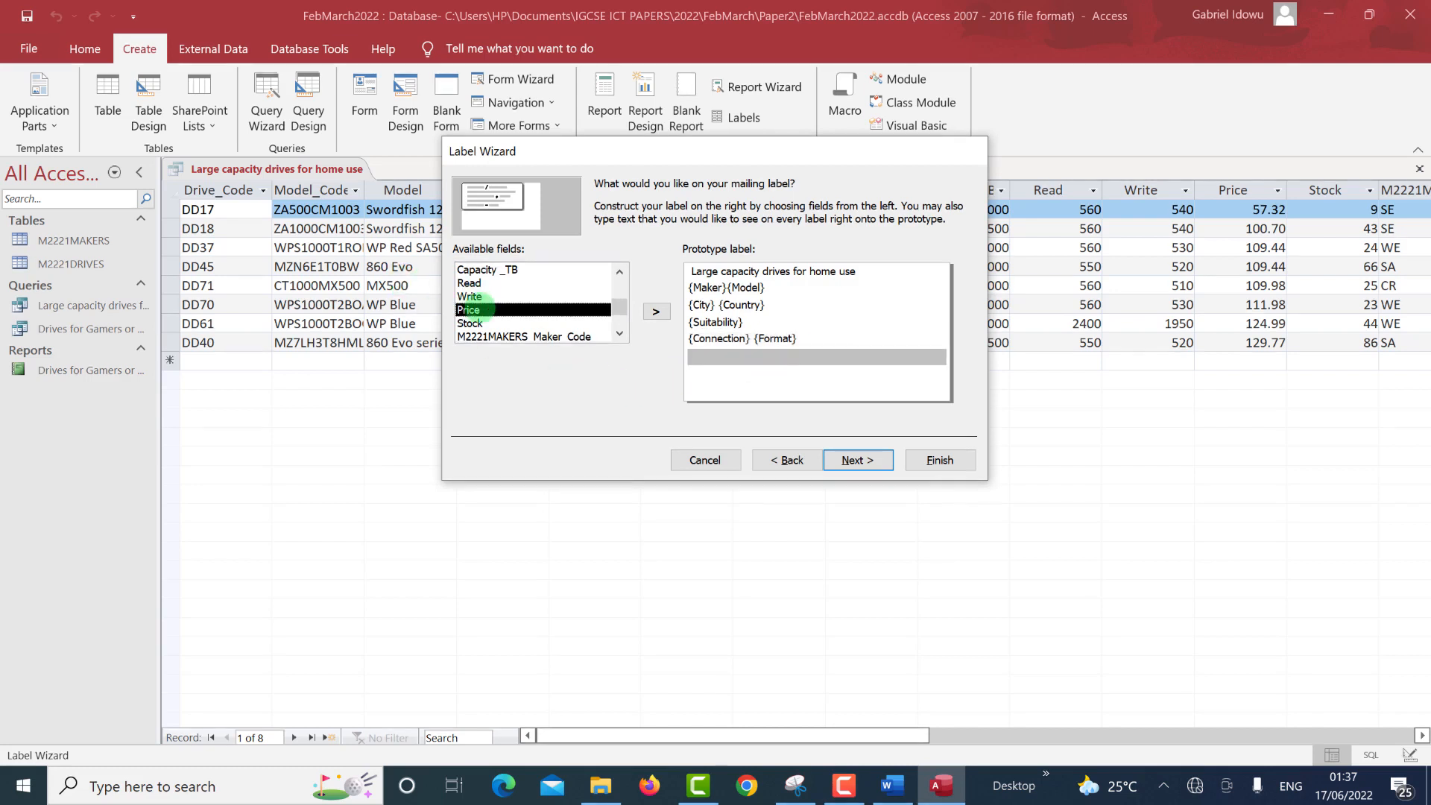
double_click(471, 309)
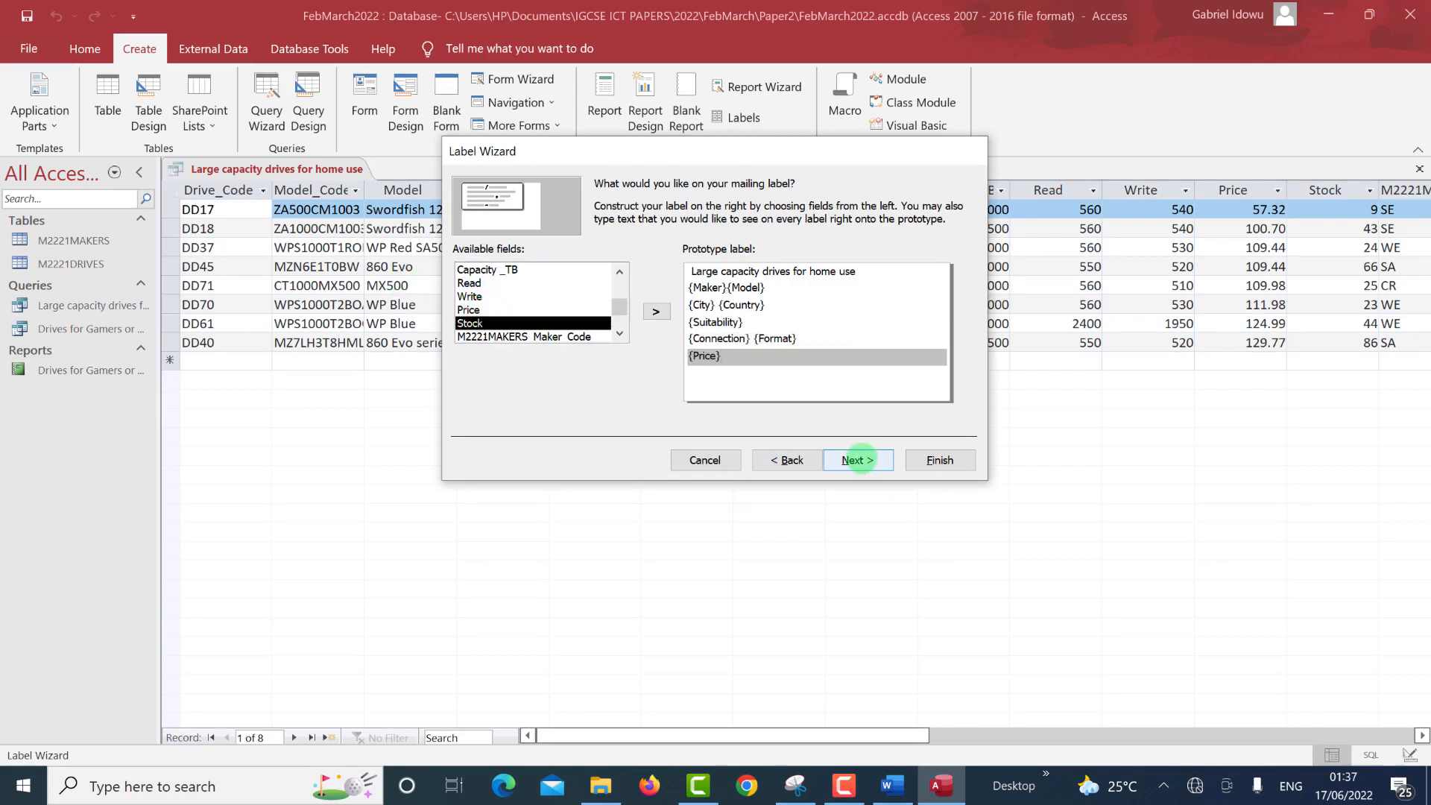
click(859, 459)
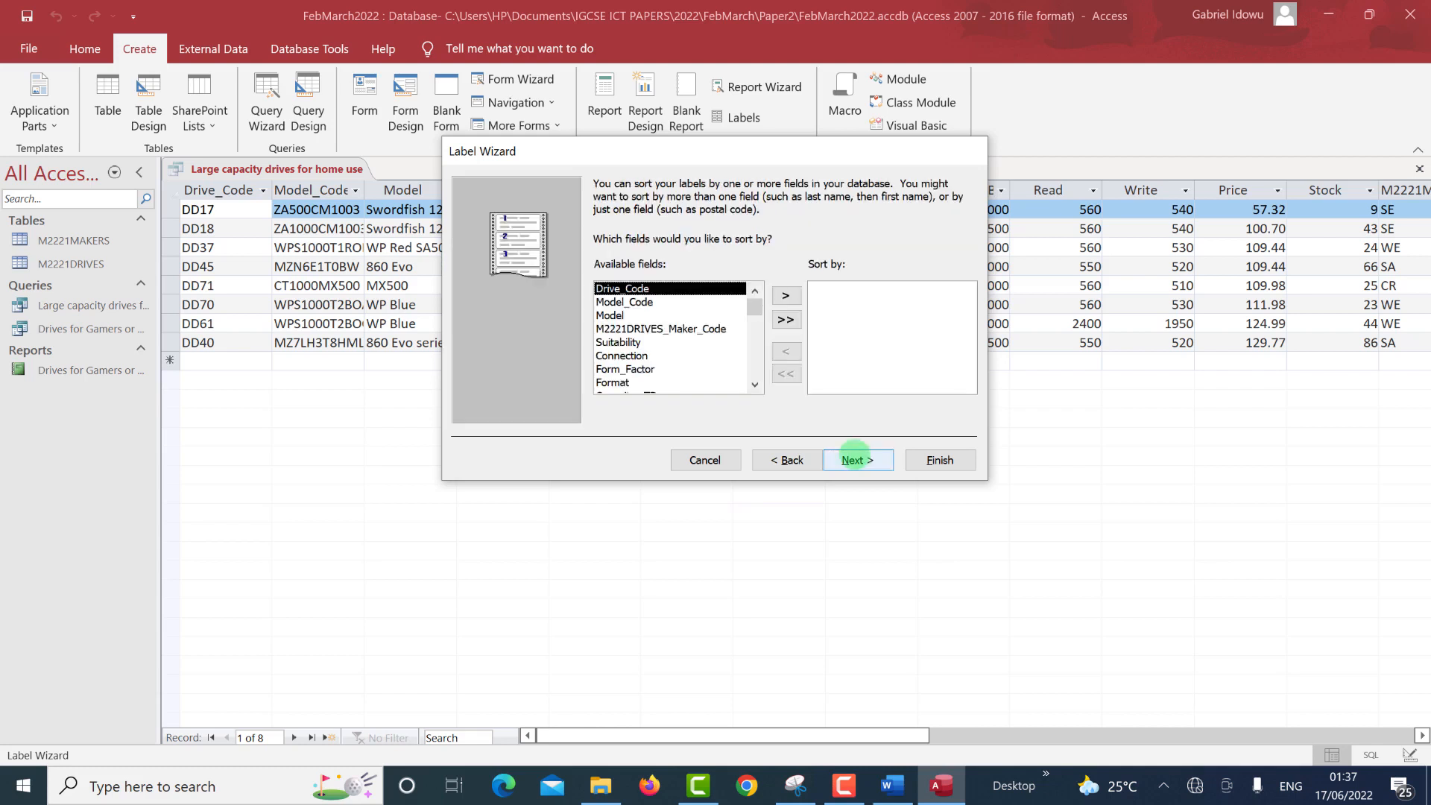
Skip sorting and finish the wizard as 'Labels Large capacity drives for home use', opening it for design changes.
click(851, 458)
click(858, 460)
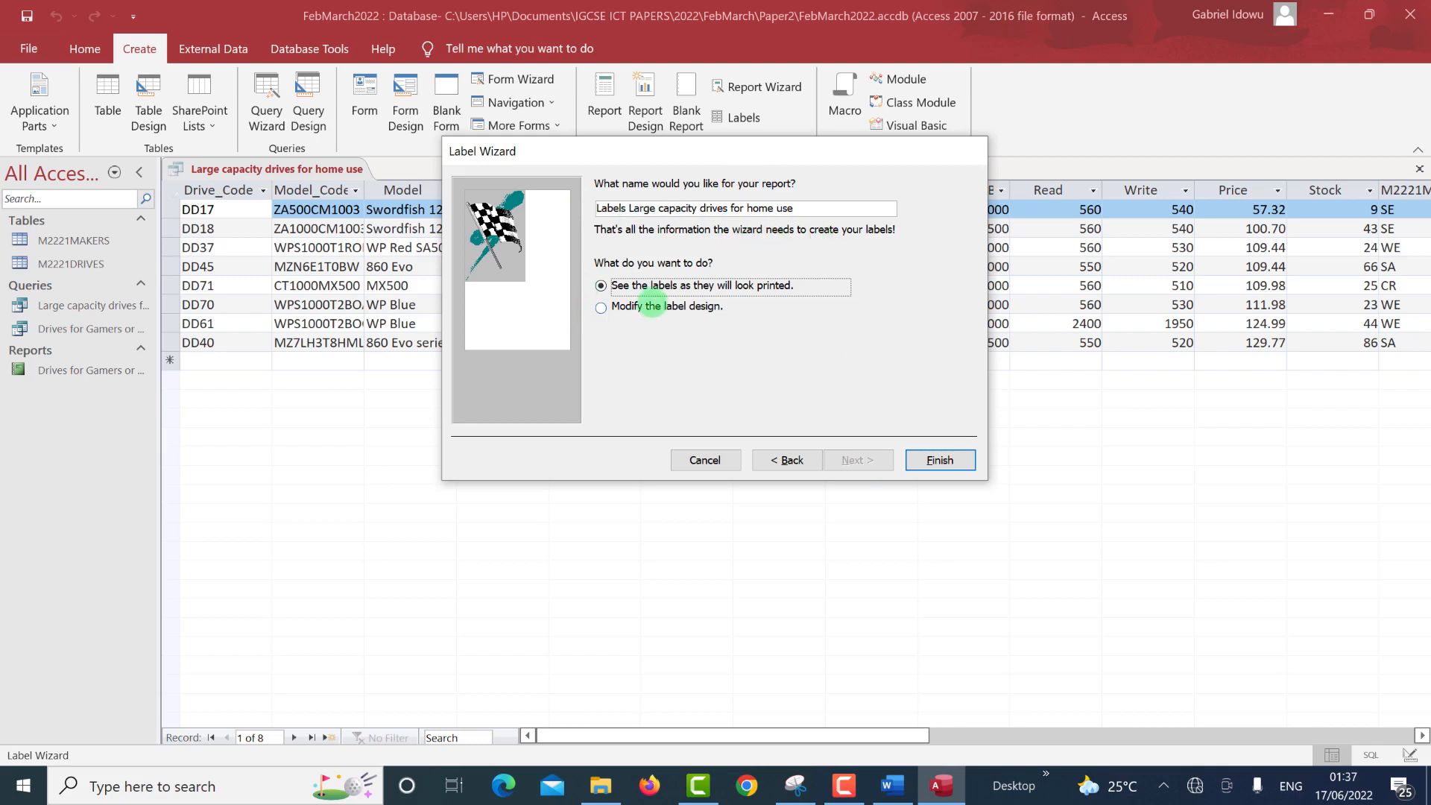
click(651, 305)
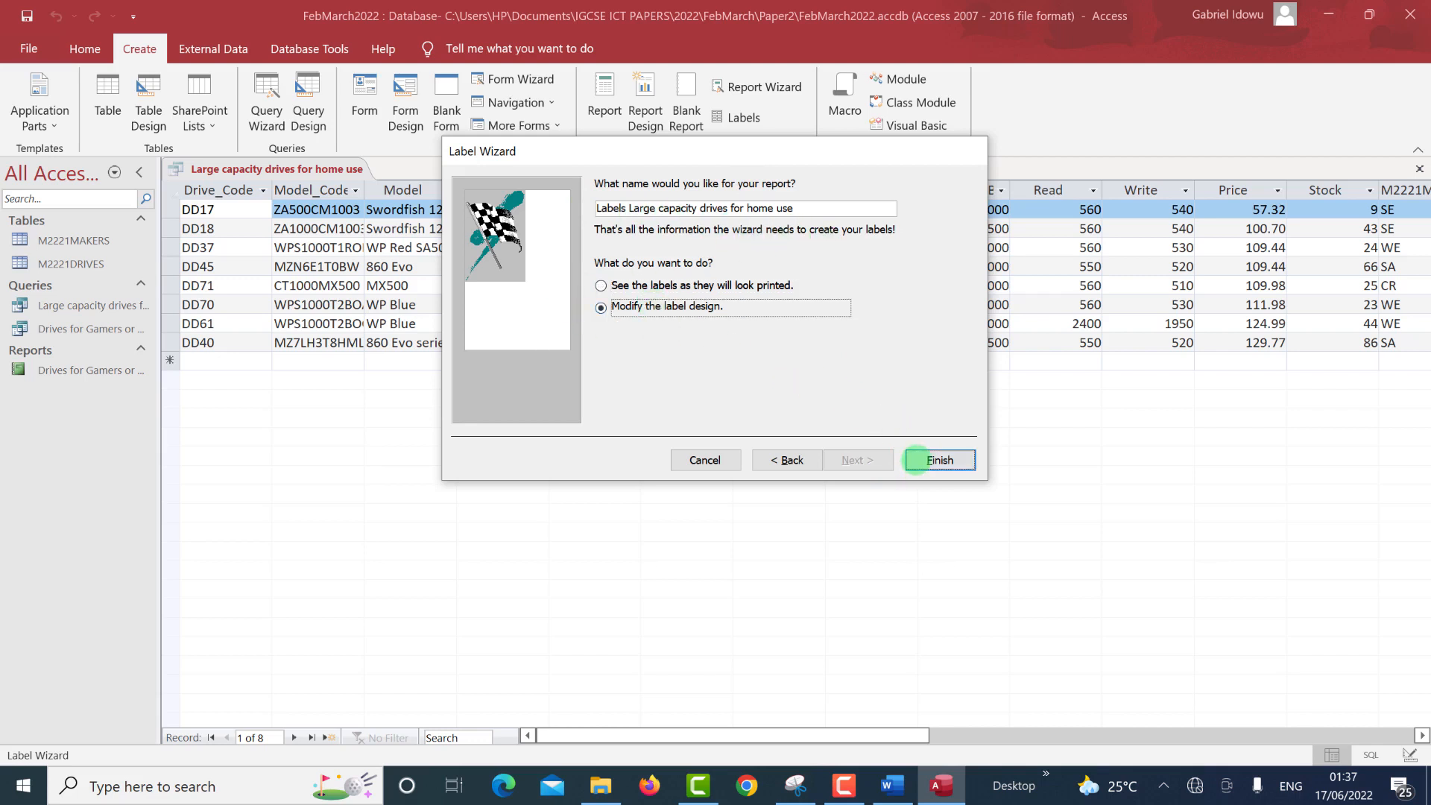
click(916, 459)
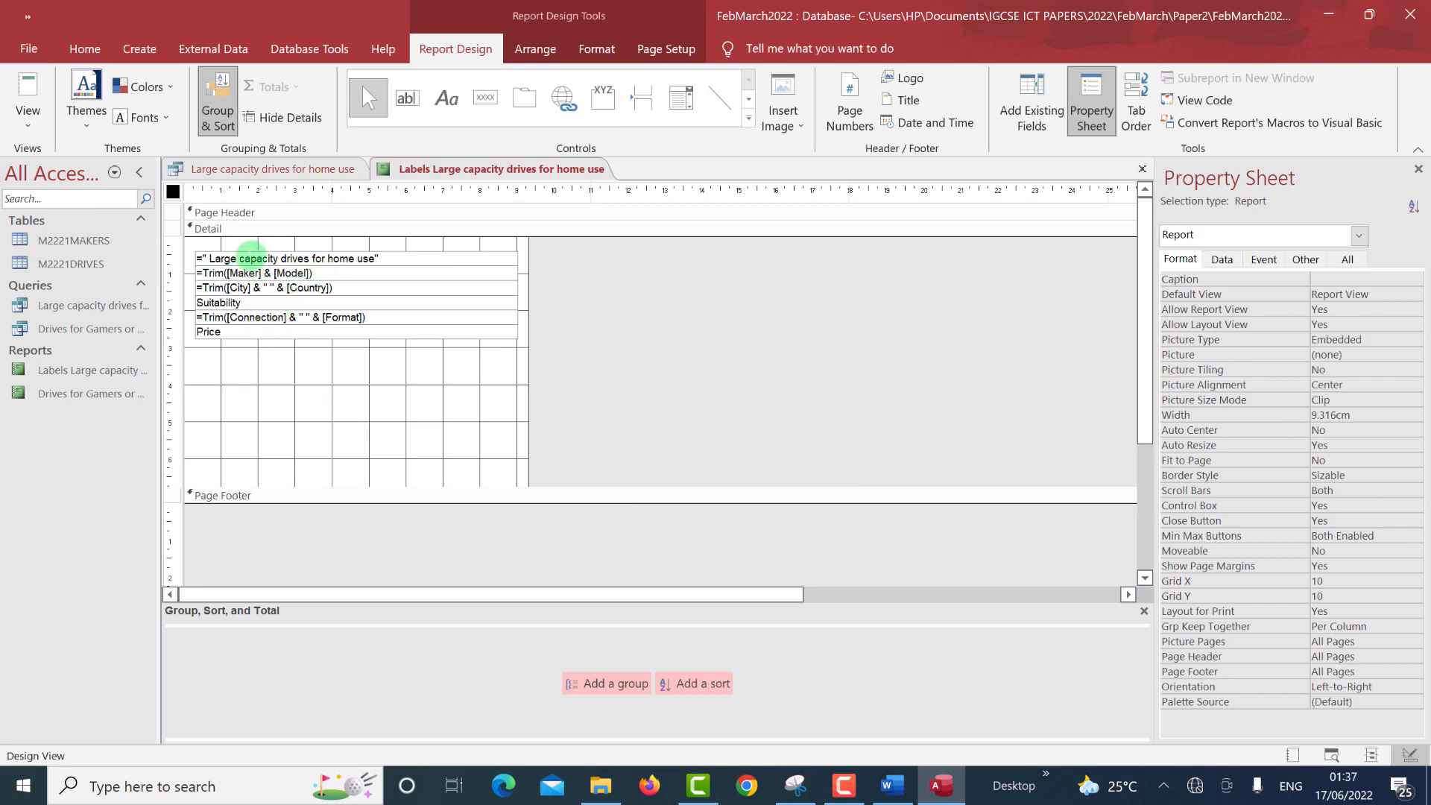
Select the label's title text box and show the Format ribbon's font options.
click(254, 259)
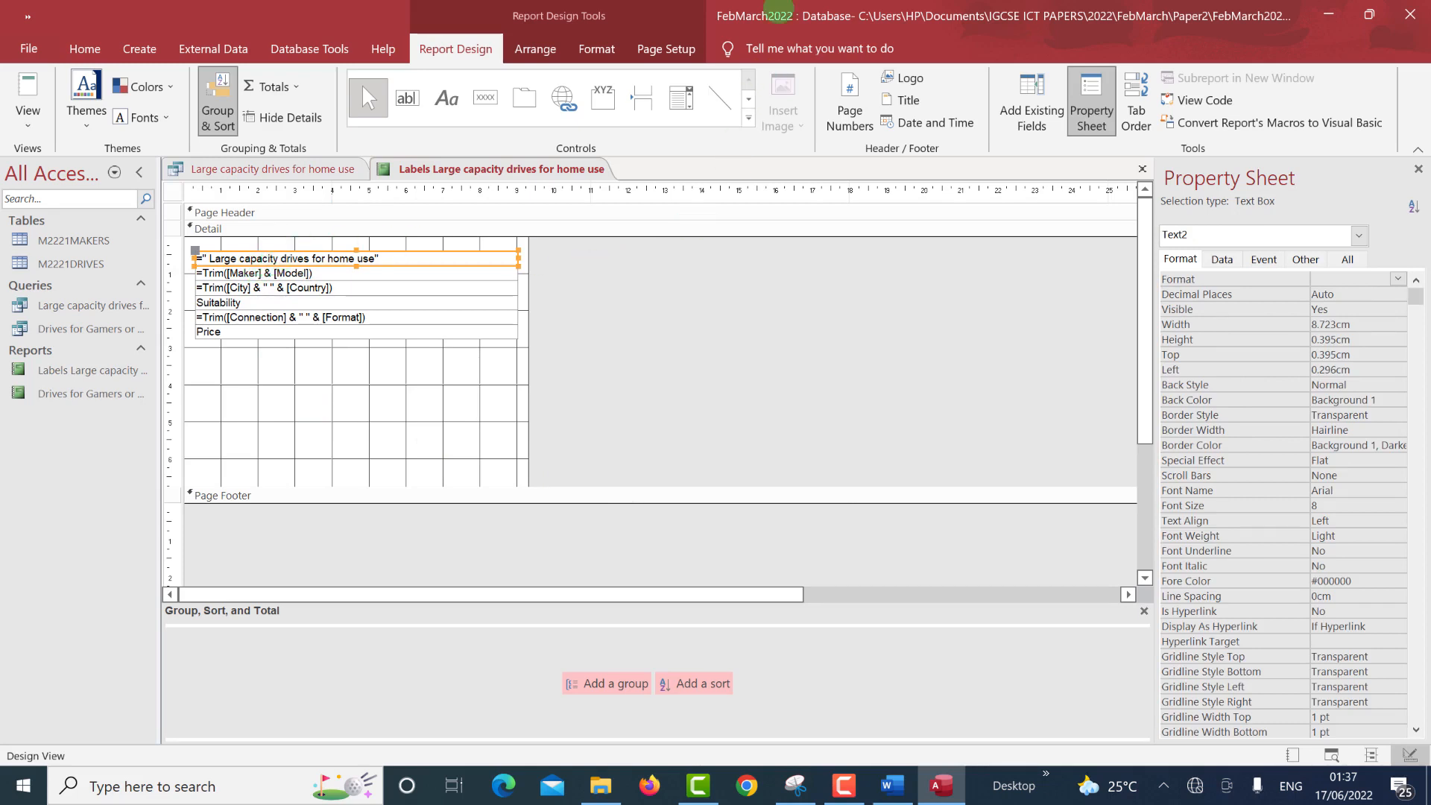
click(597, 48)
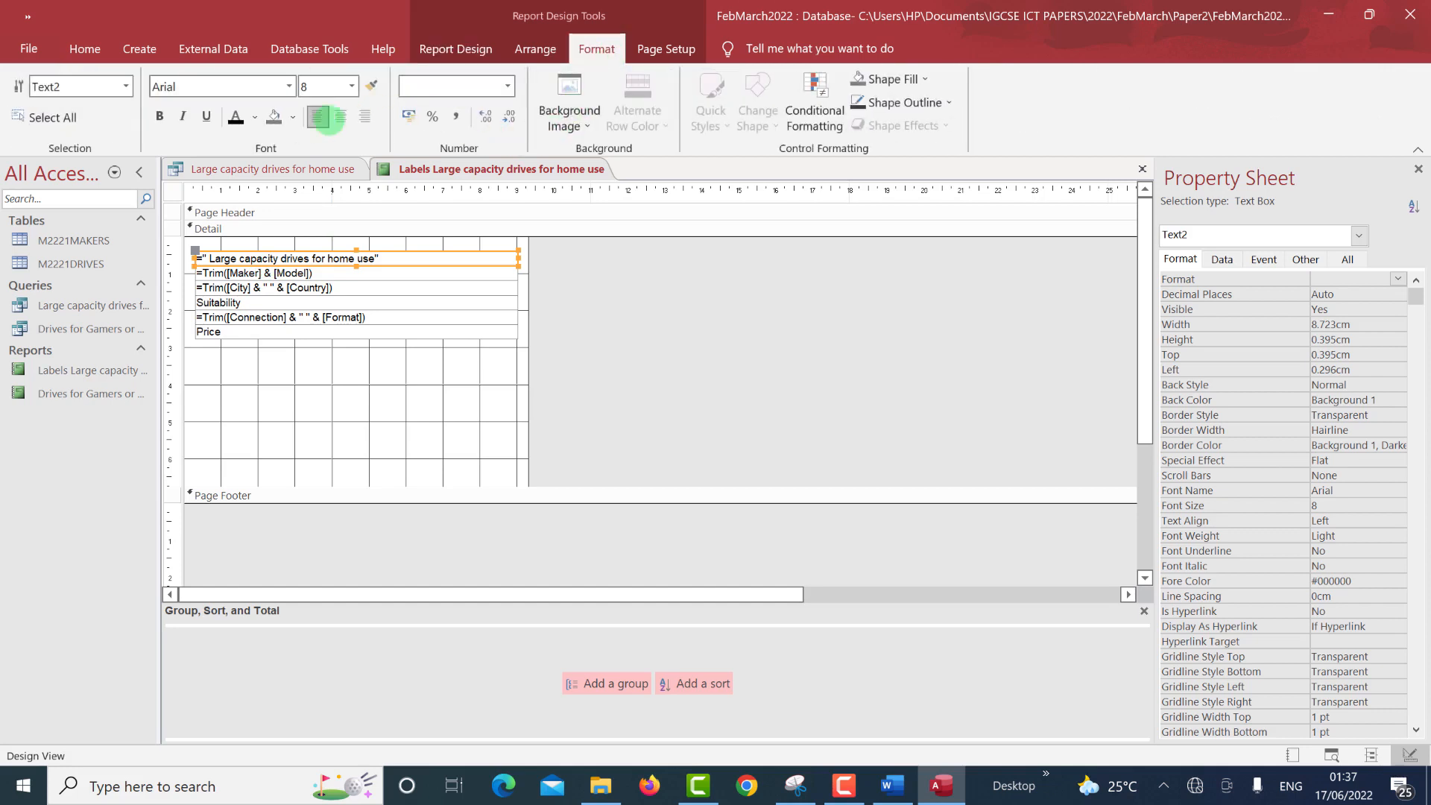
Make the title bold, Text 1 colour, size 10, and move it slightly higher.
click(159, 117)
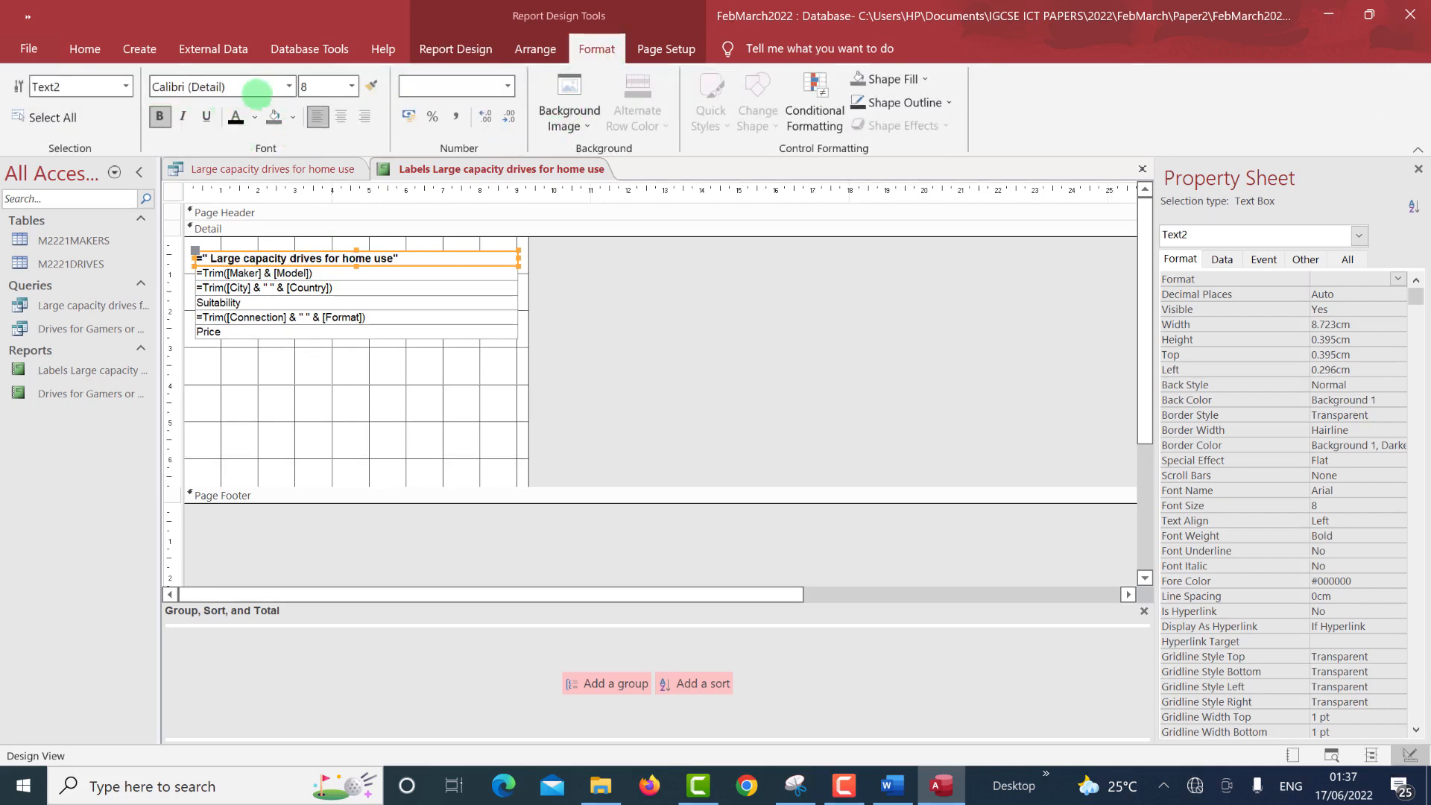
click(255, 117)
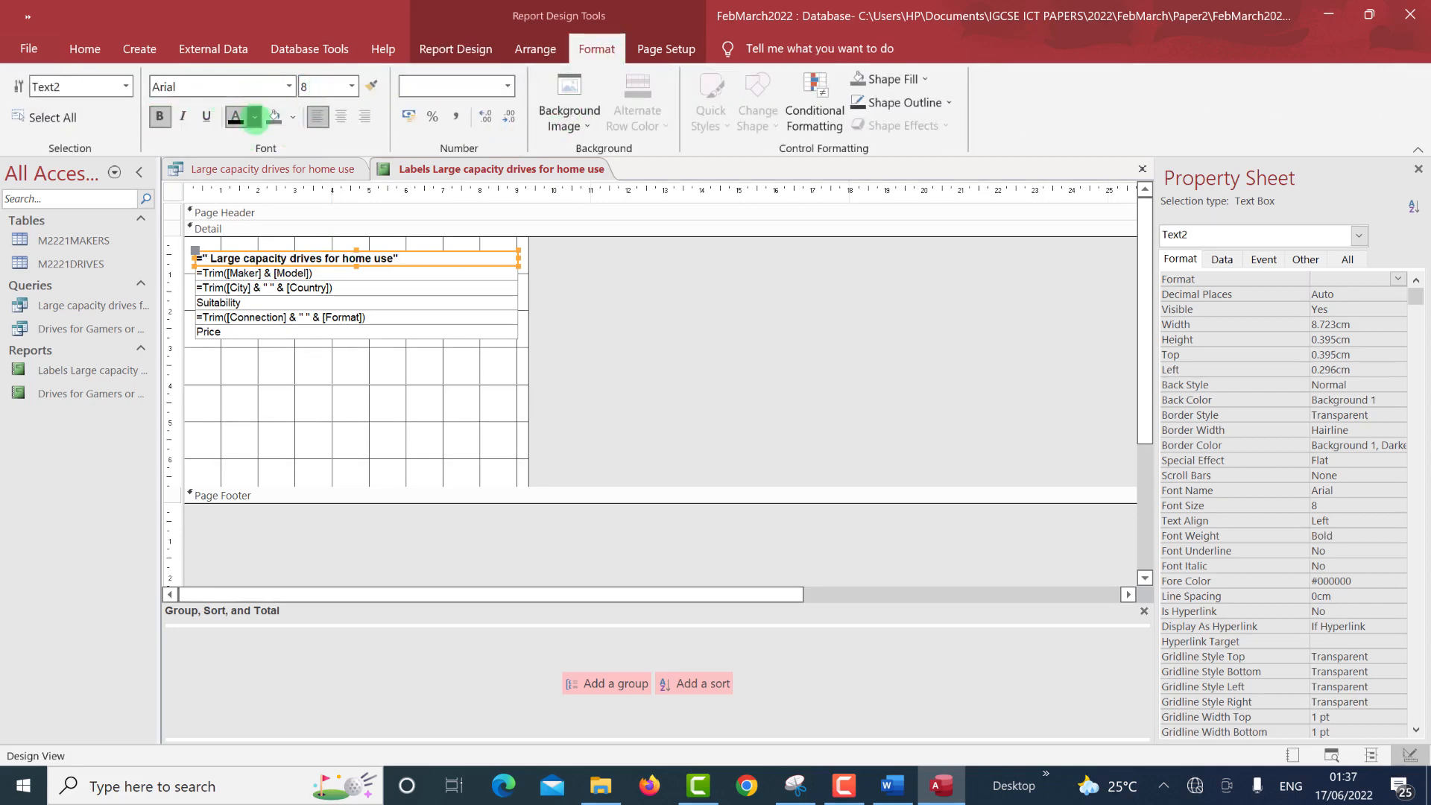
click(270, 119)
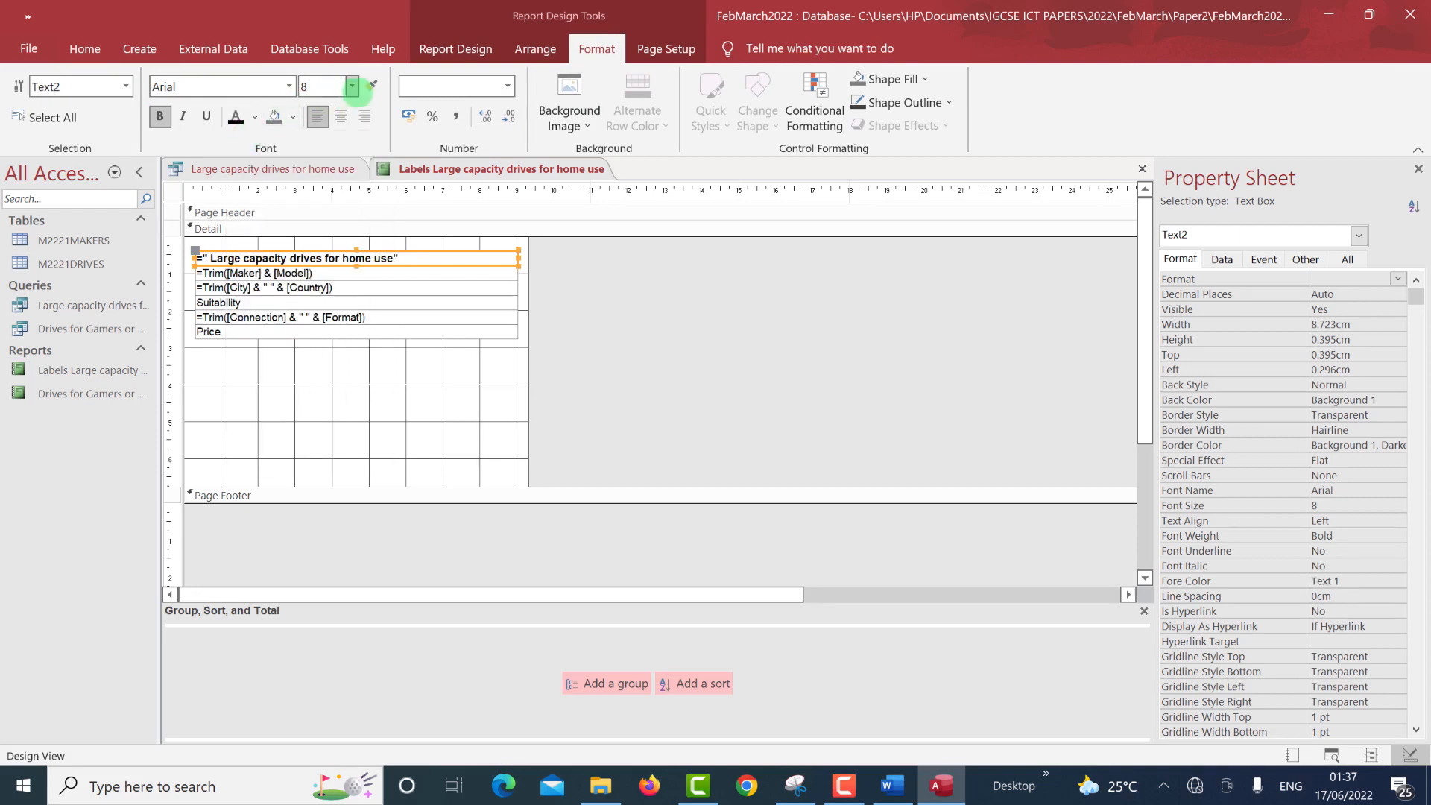
click(351, 86)
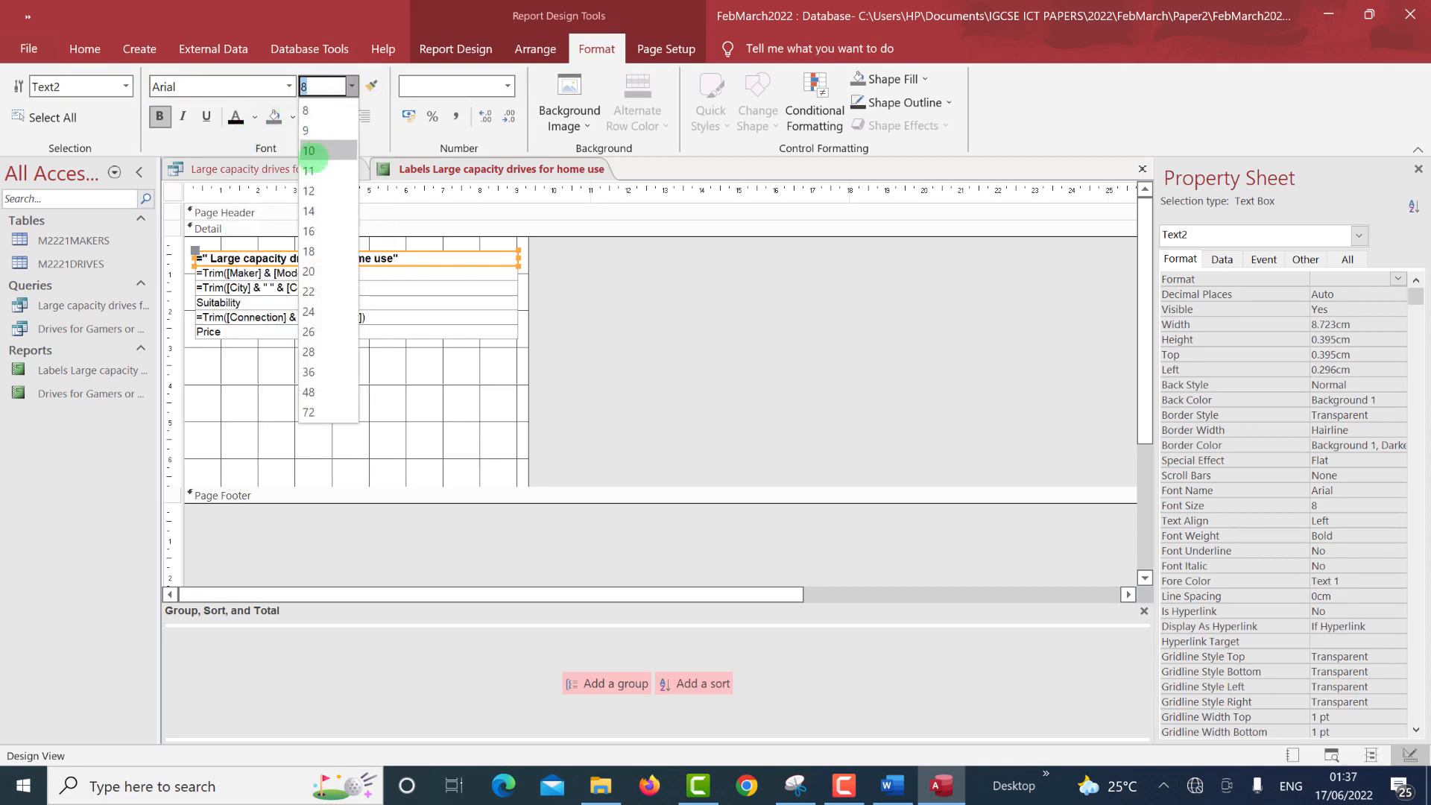
key(Escape)
text(10)
key(Return)
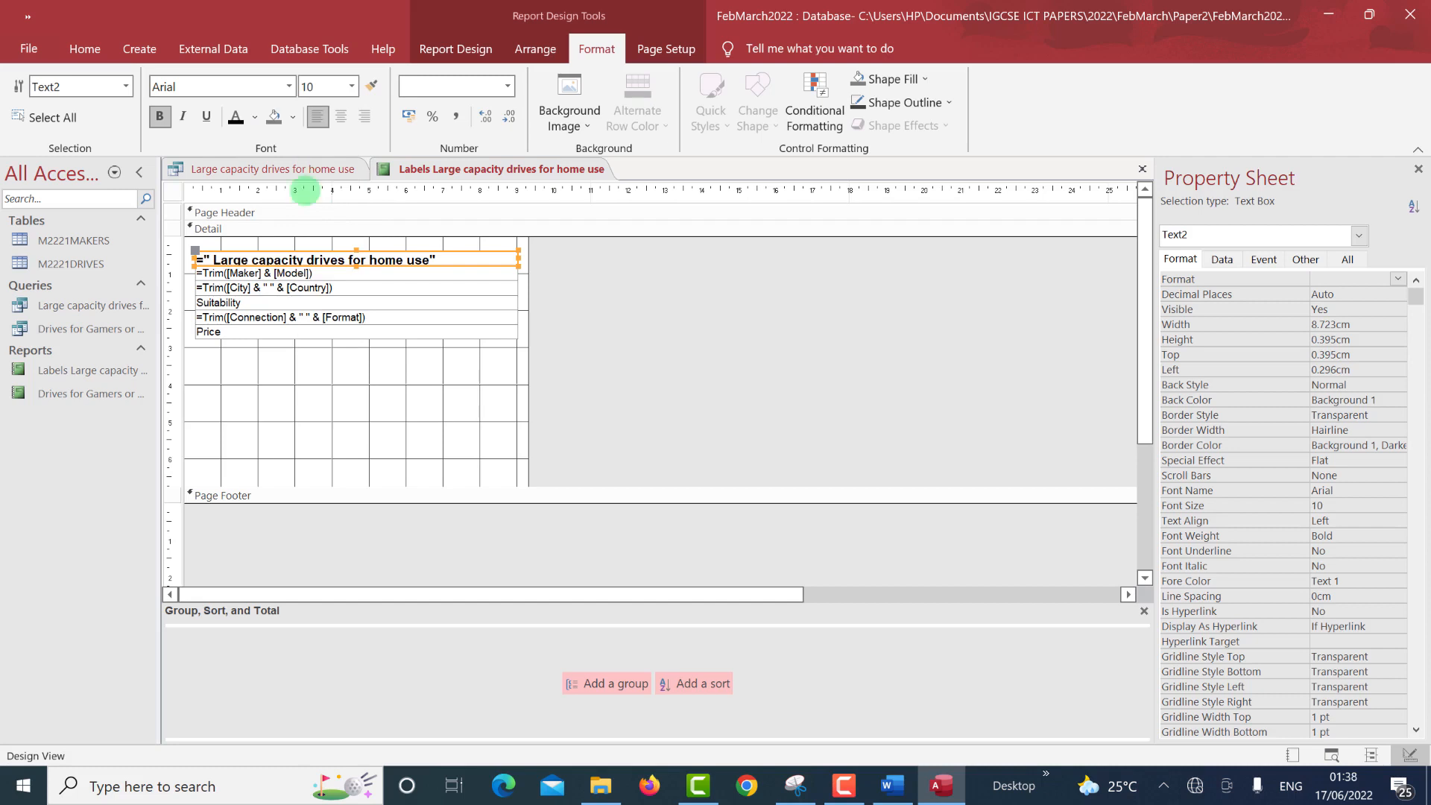
drag(298, 248, 297, 239)
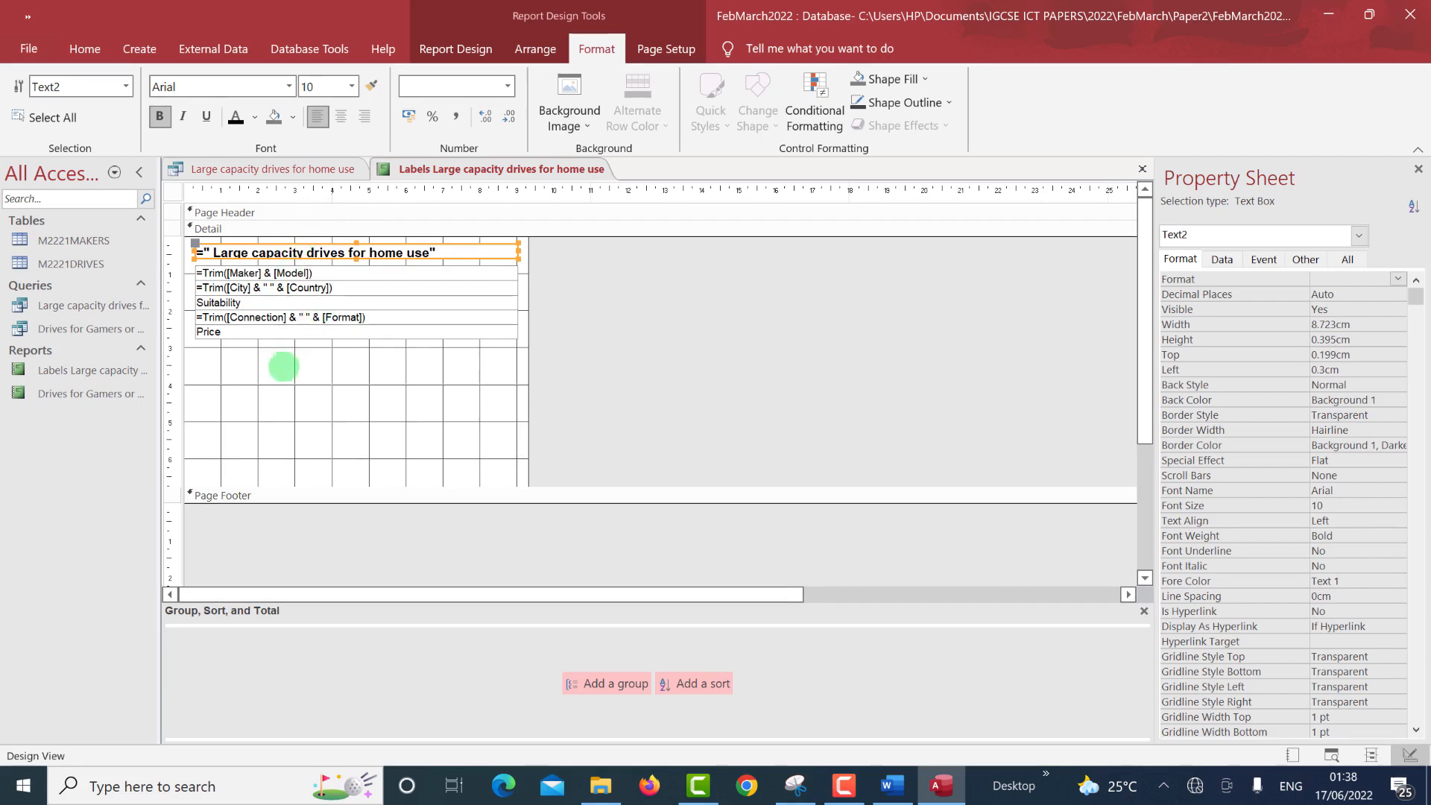
Rearrange the Access and Word windows, re-maximize Access, and bring up the exam paper PDF.
key(super+Right)
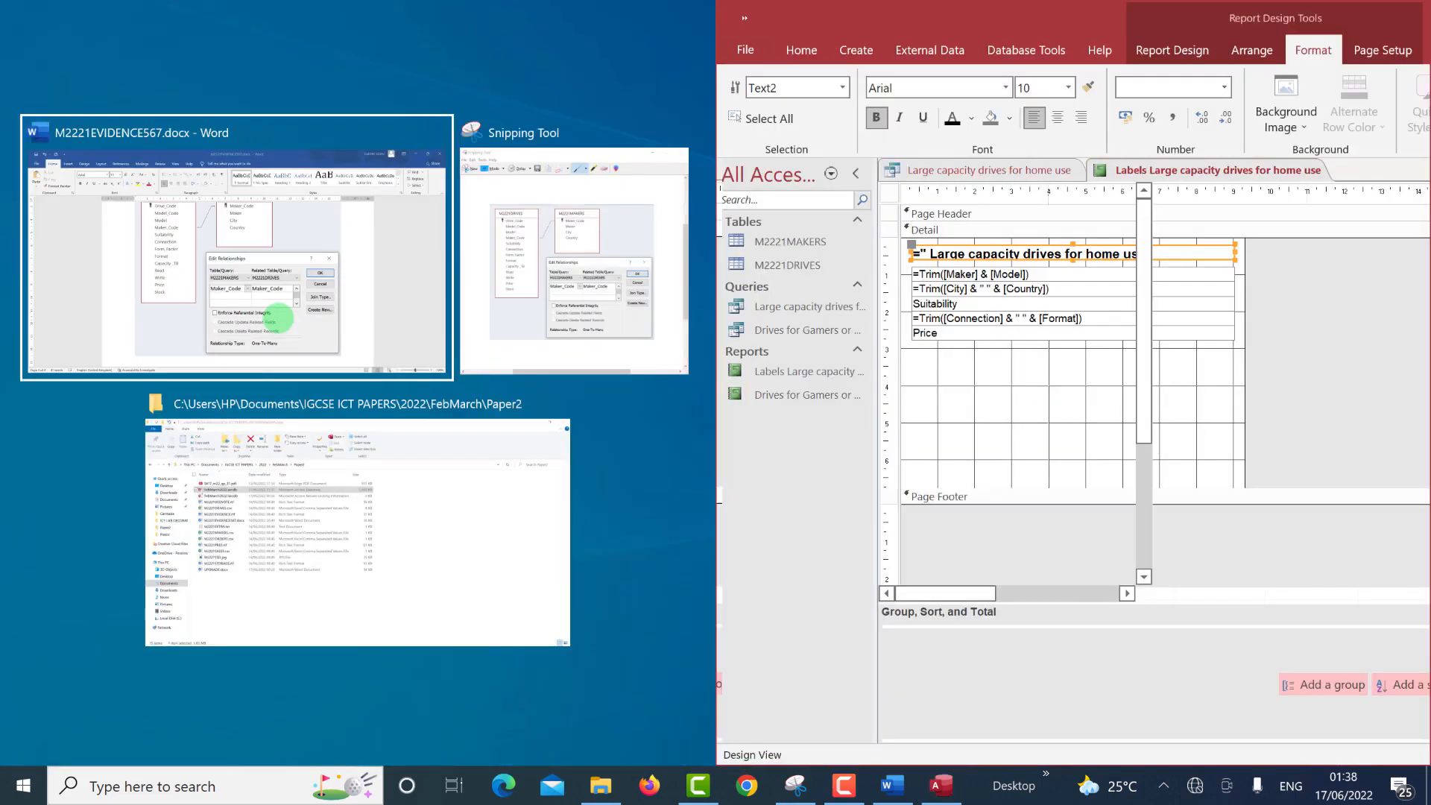
click(277, 317)
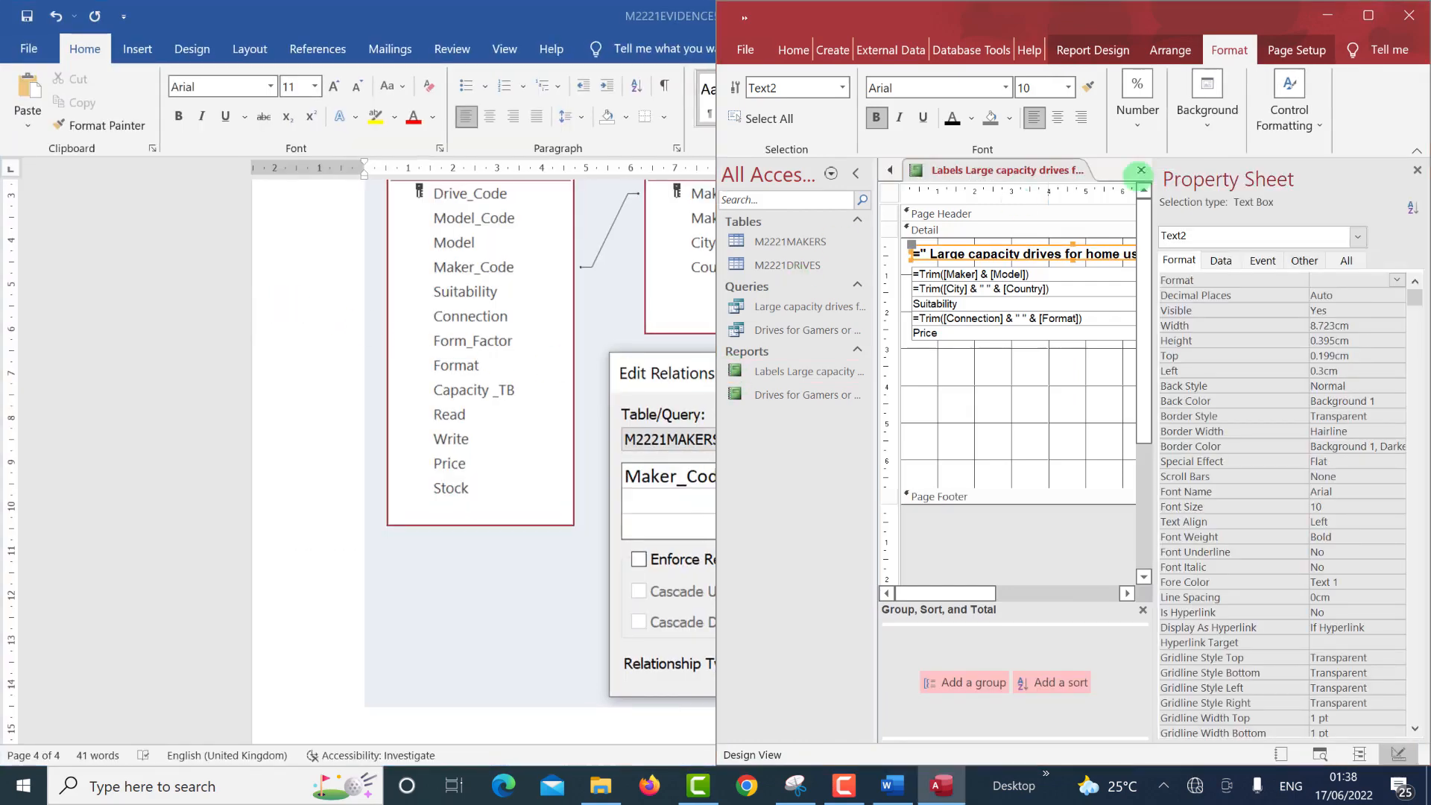
drag(764, 11, 556, 33)
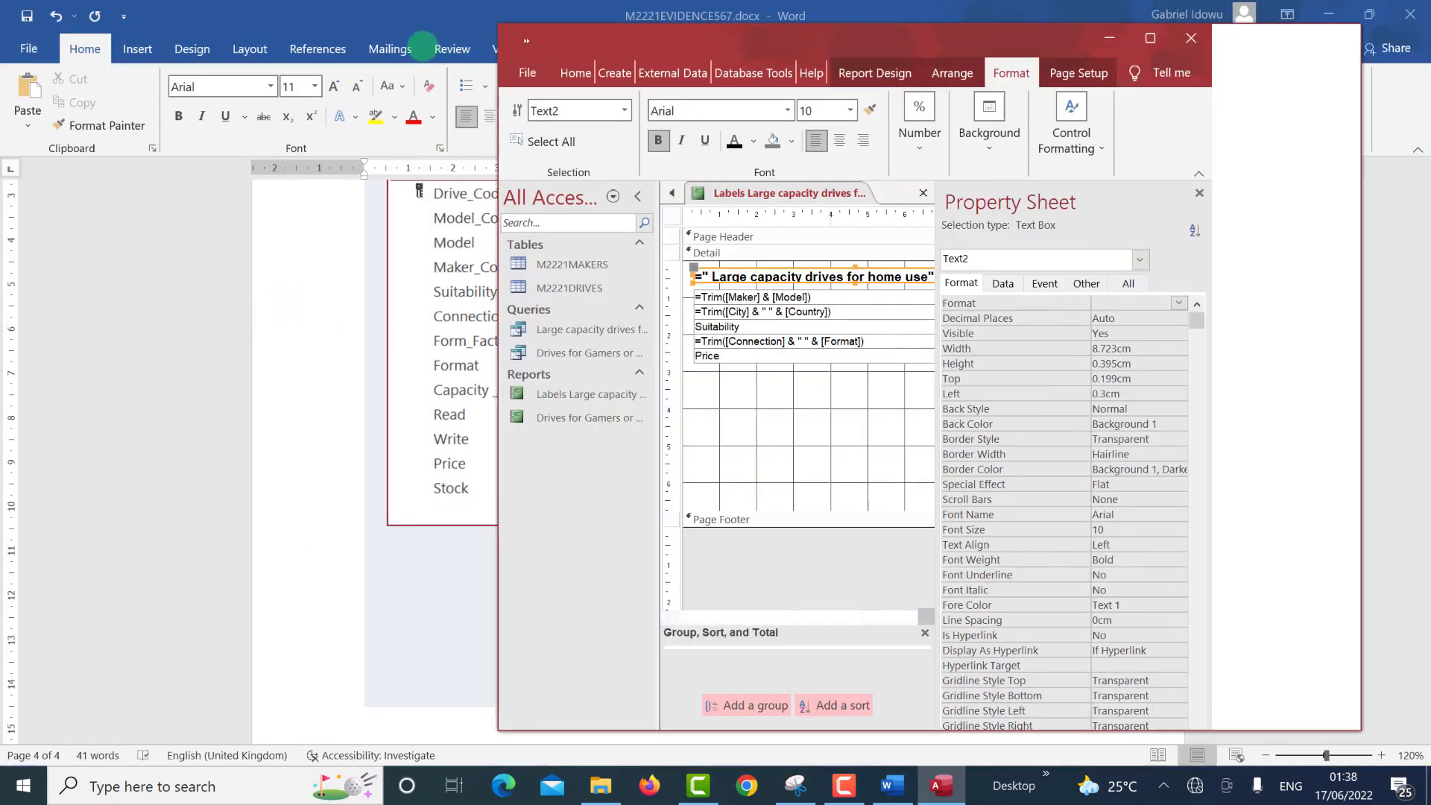
drag(422, 47, 426, 77)
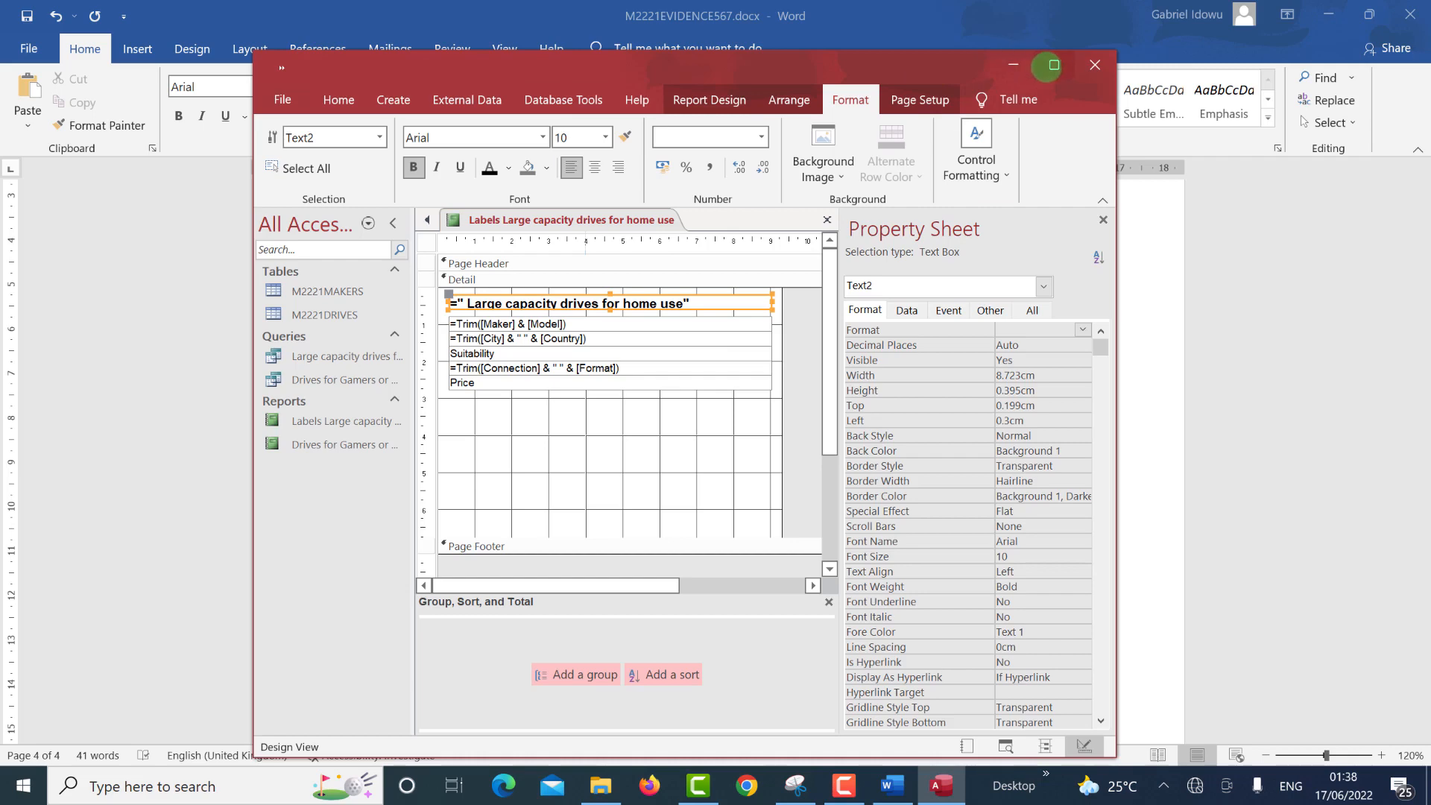
click(1054, 64)
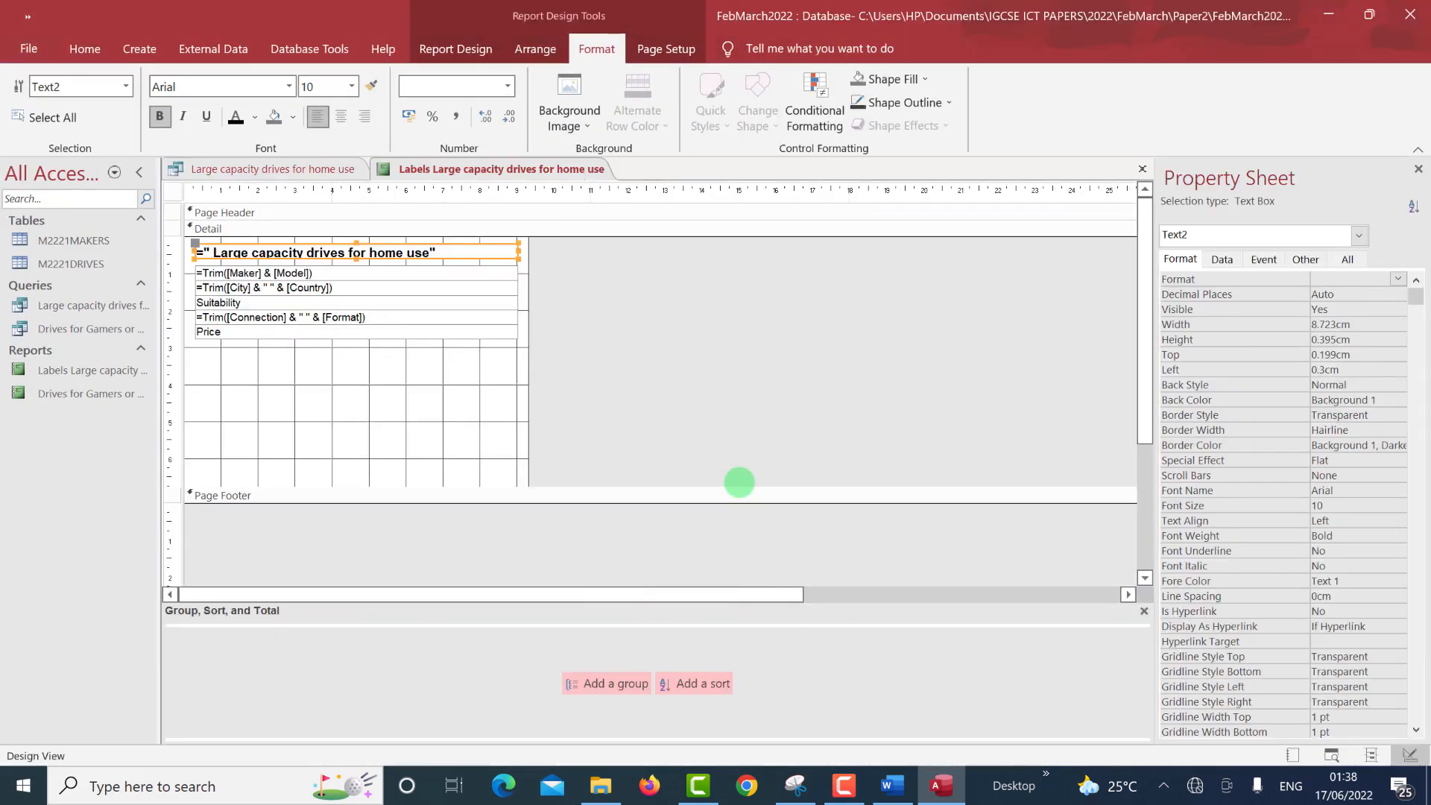
key(alt+Tab)
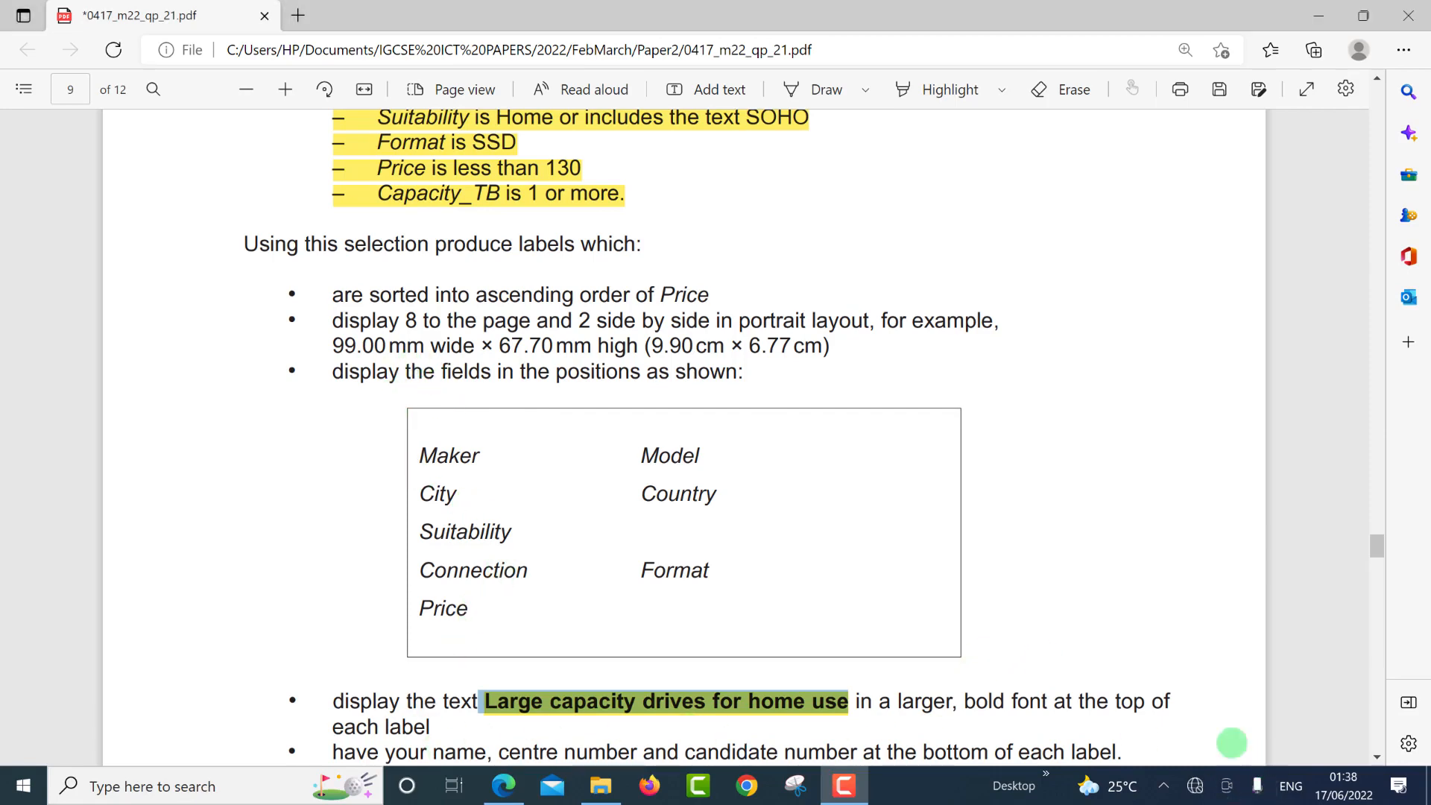
Clear the PDF selection and scroll down to read the label requirements.
click(1288, 726)
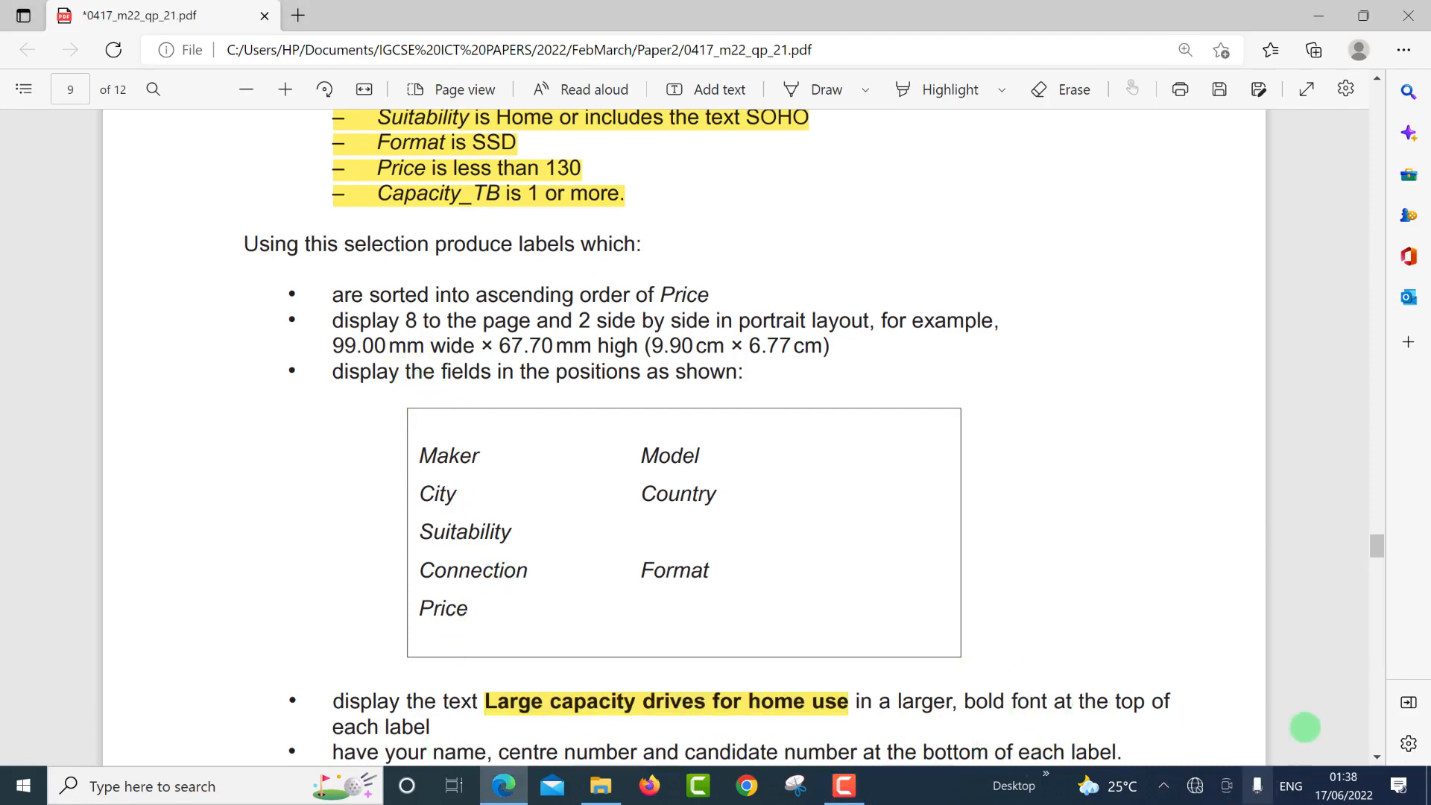
scroll(1381, 756, down, 5)
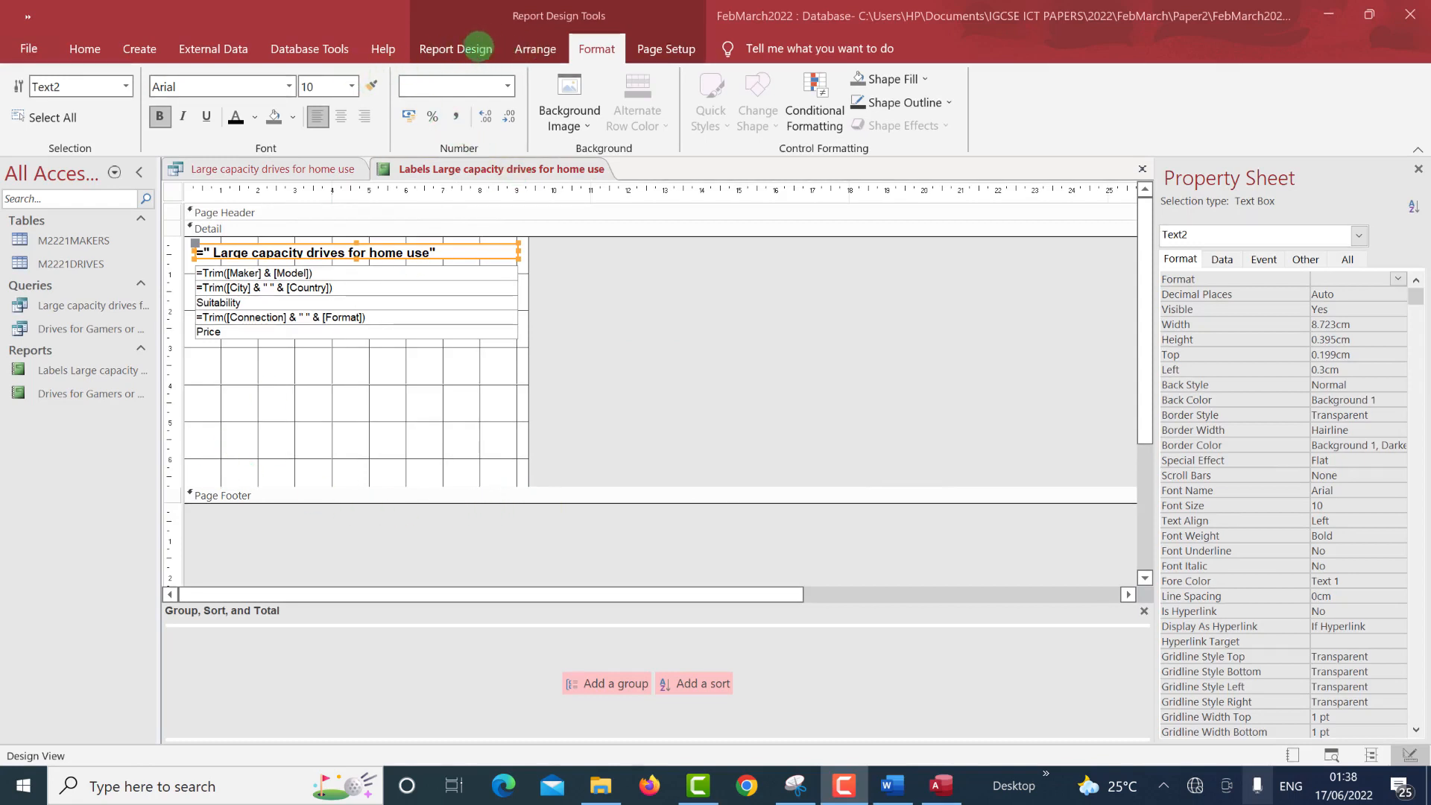
Draw a label below Price containing the candidate's name, centre and candidate numbers.
click(459, 49)
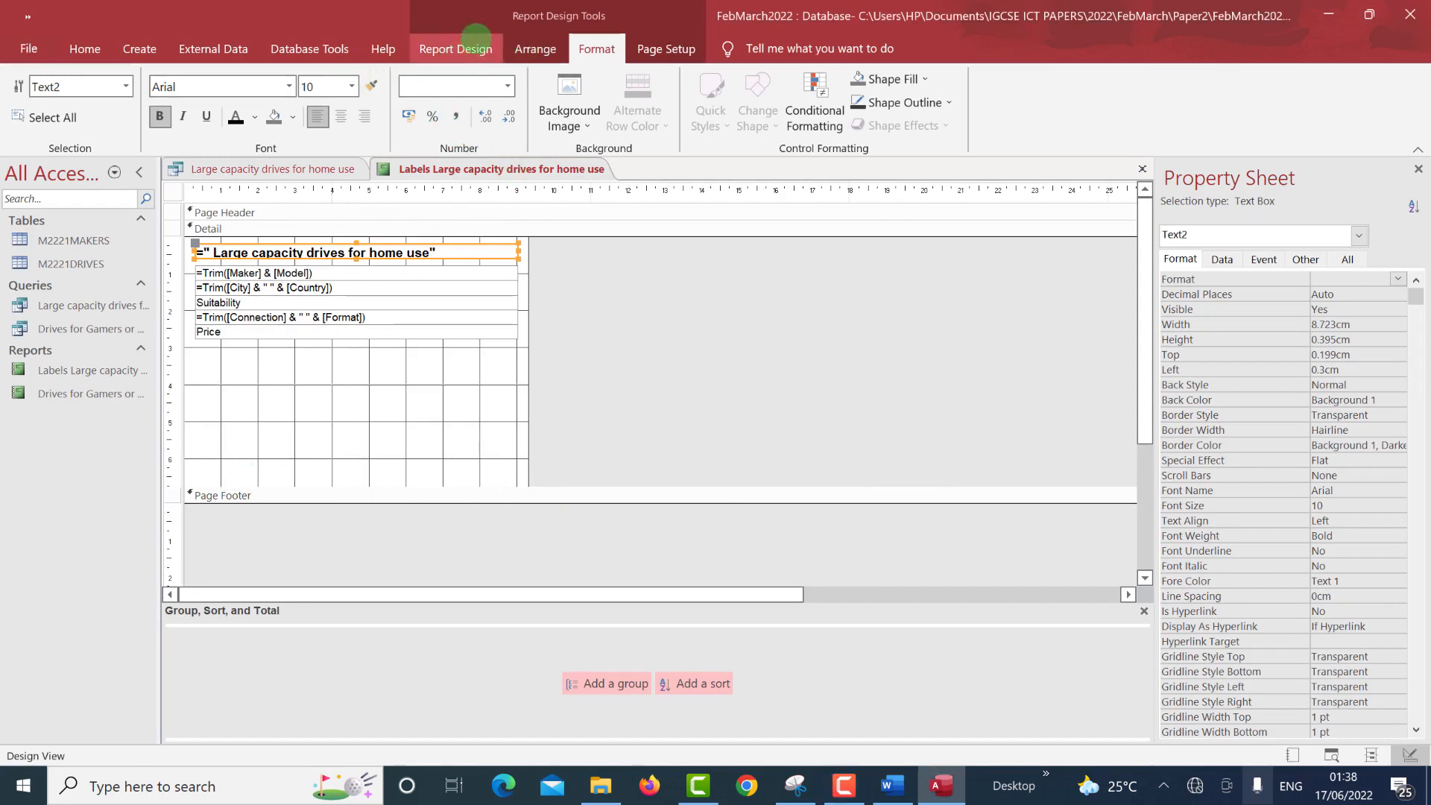
click(476, 44)
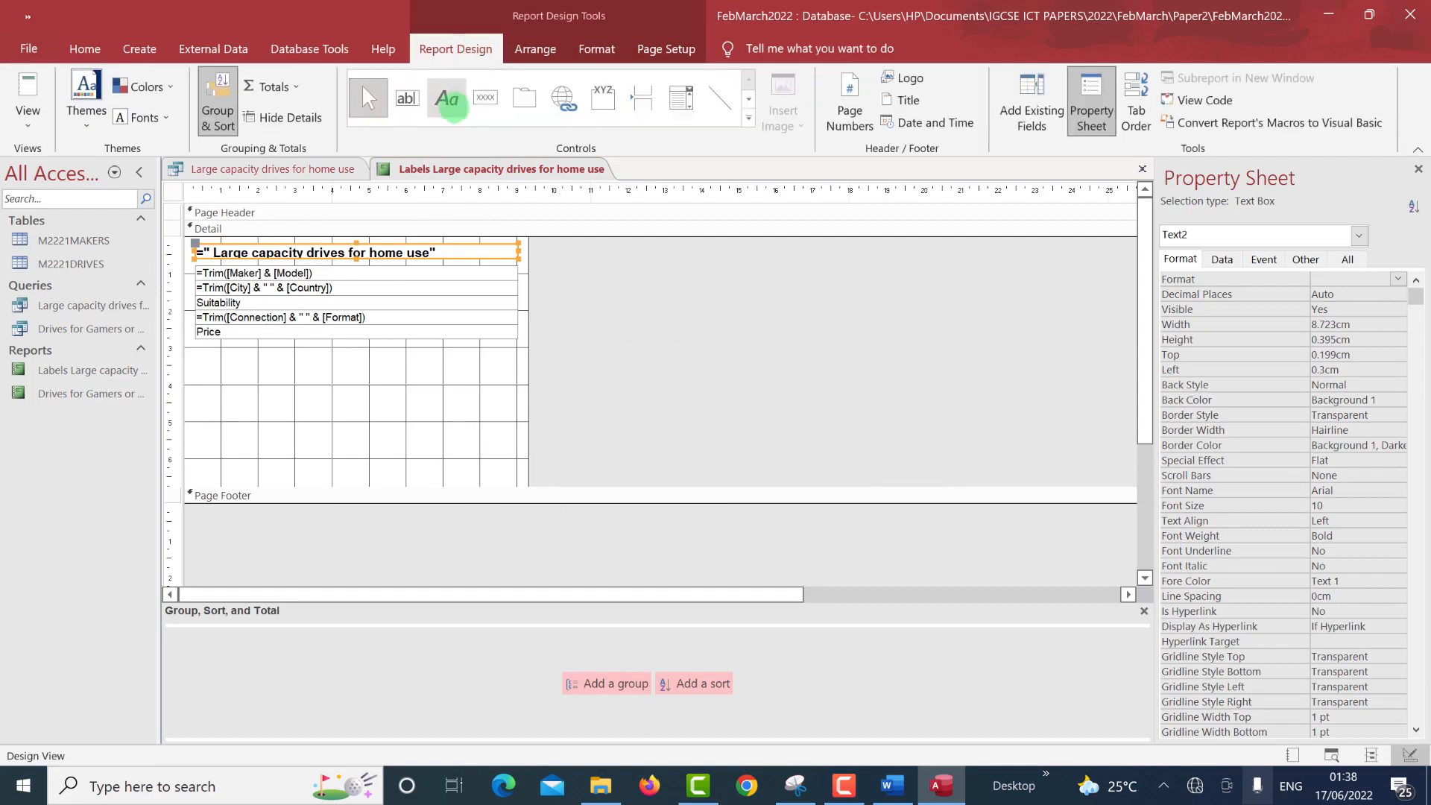
click(446, 98)
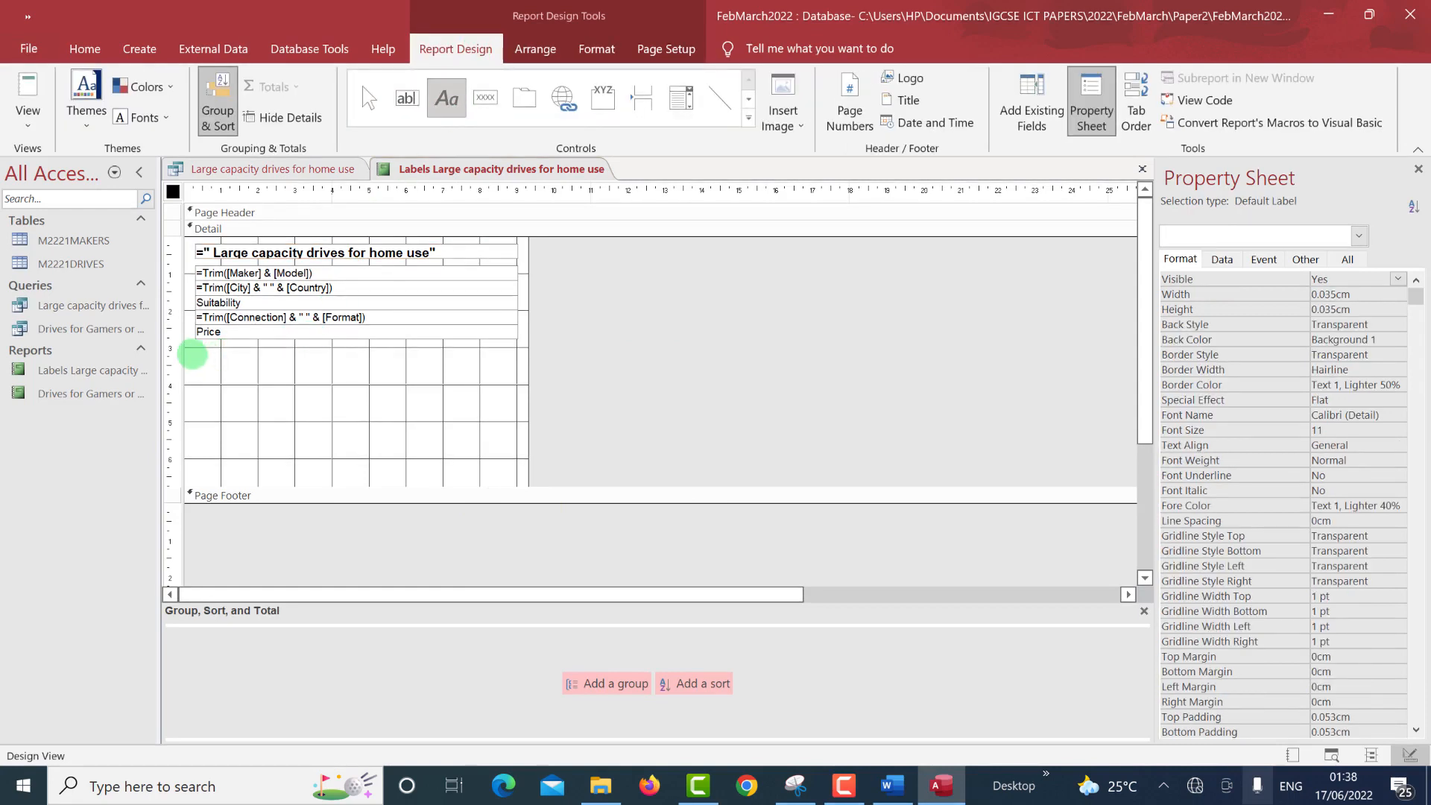
drag(193, 348, 492, 365)
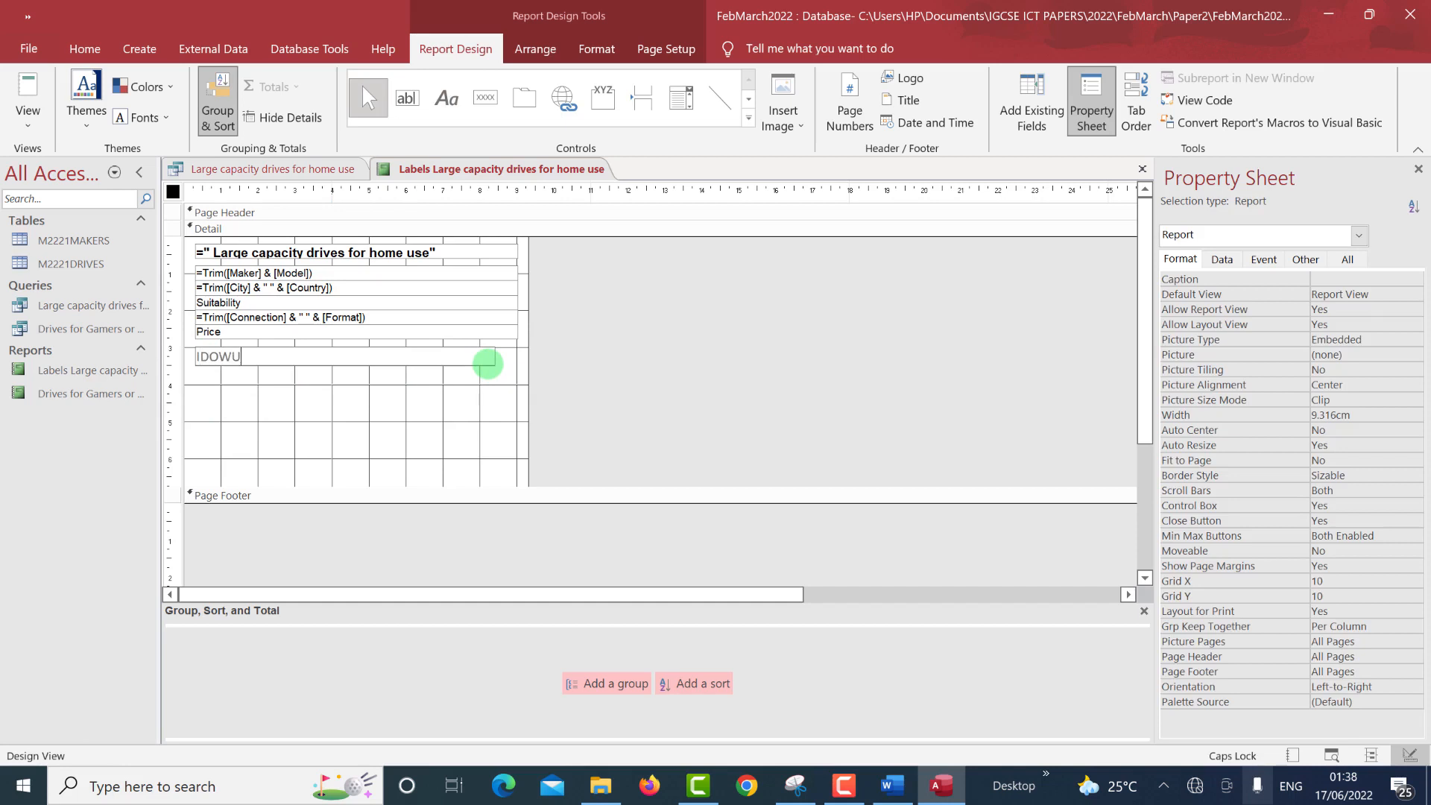
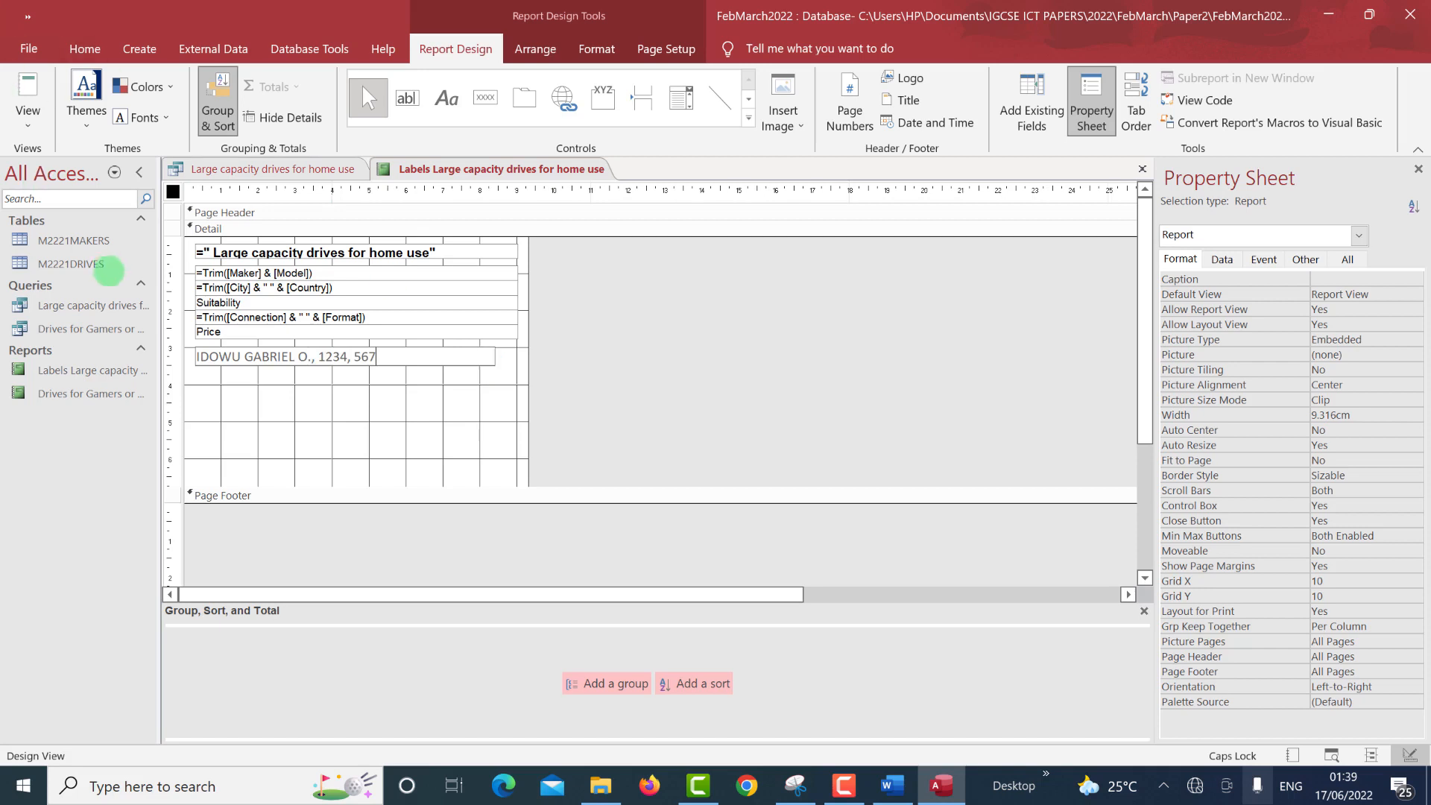
click(301, 383)
Make the name line bold and fully dark, then nudge it lower on the label.
click(310, 362)
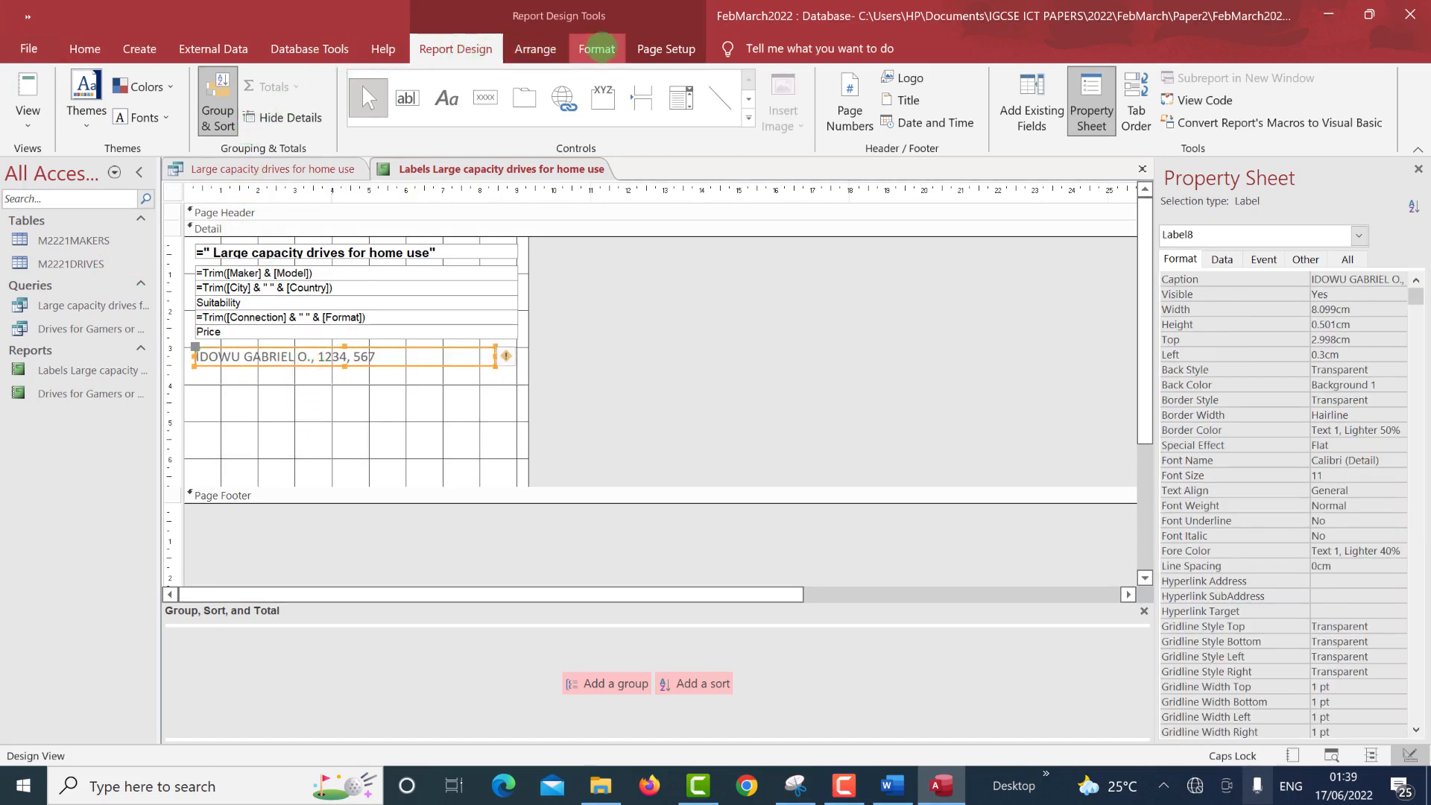
click(596, 49)
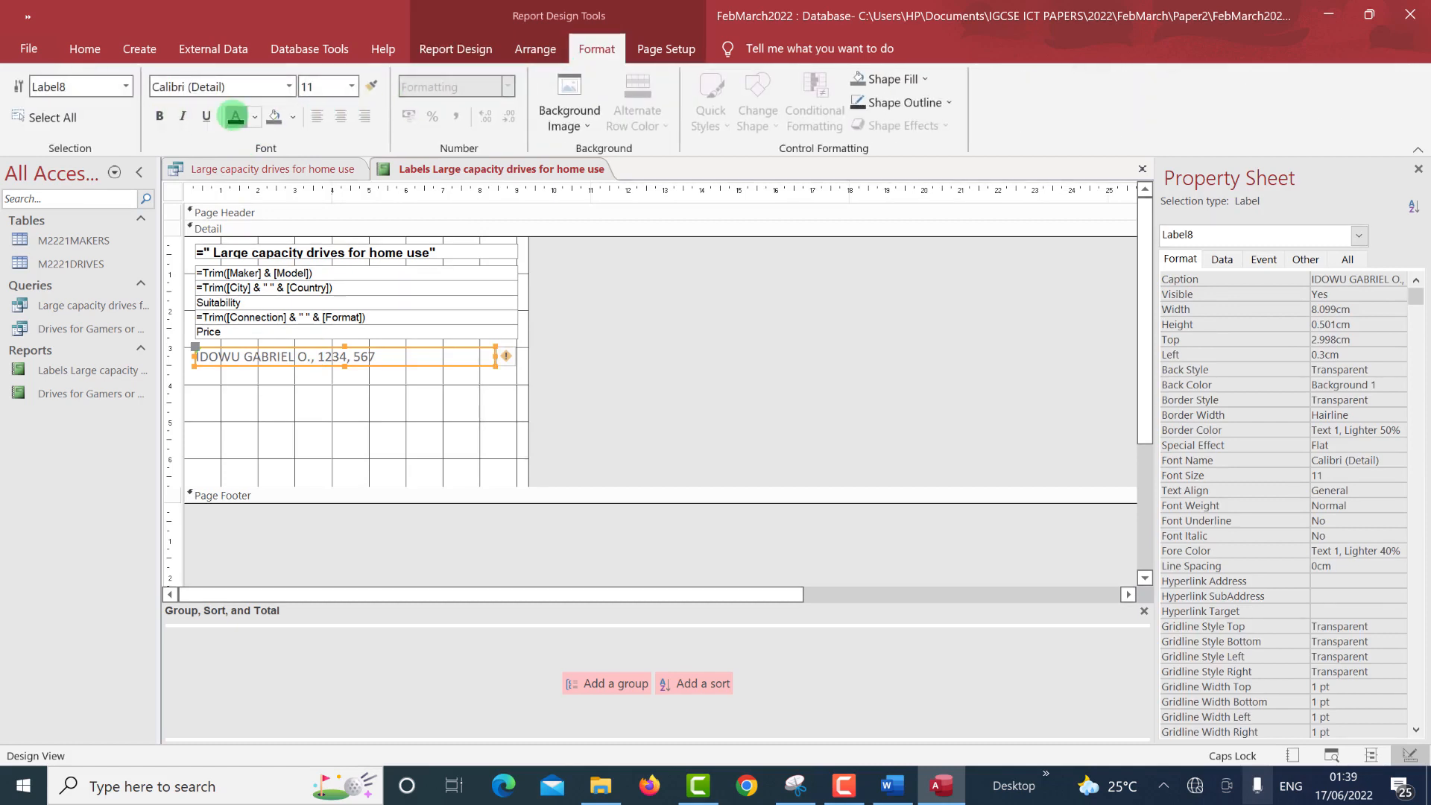
click(235, 116)
click(159, 115)
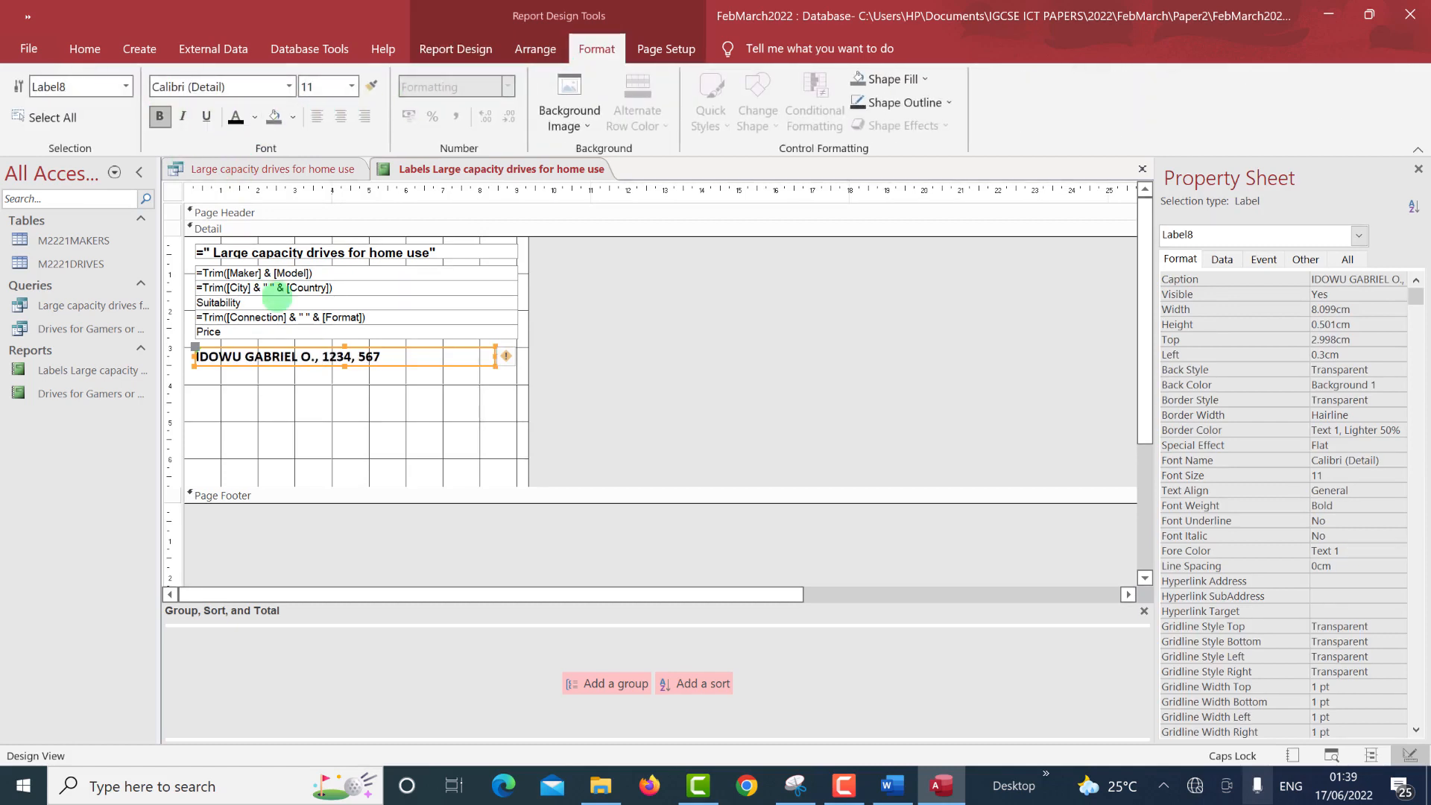
click(307, 419)
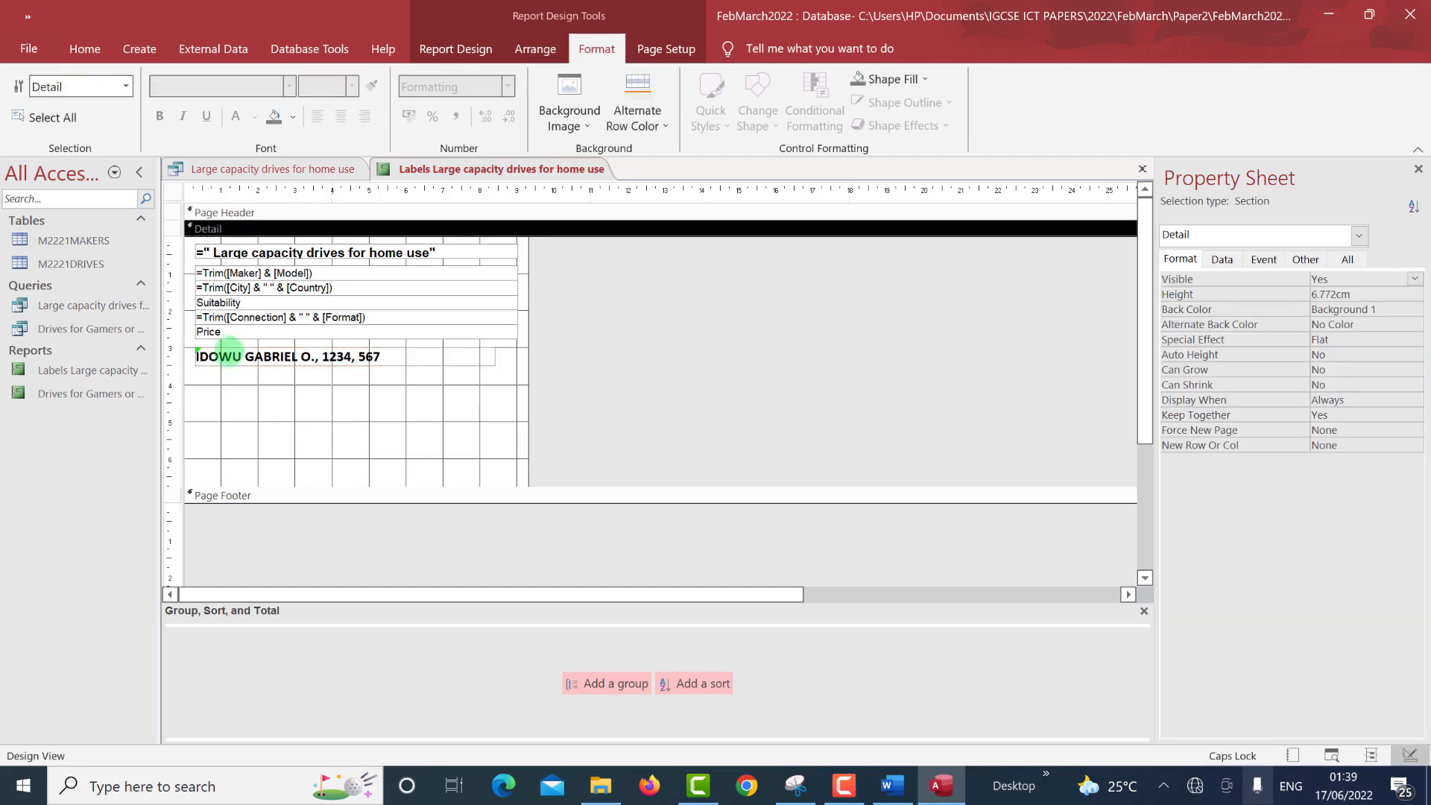
click(229, 350)
key(Down)
key(Down)
key(Down)
key(Down)
key(Down)
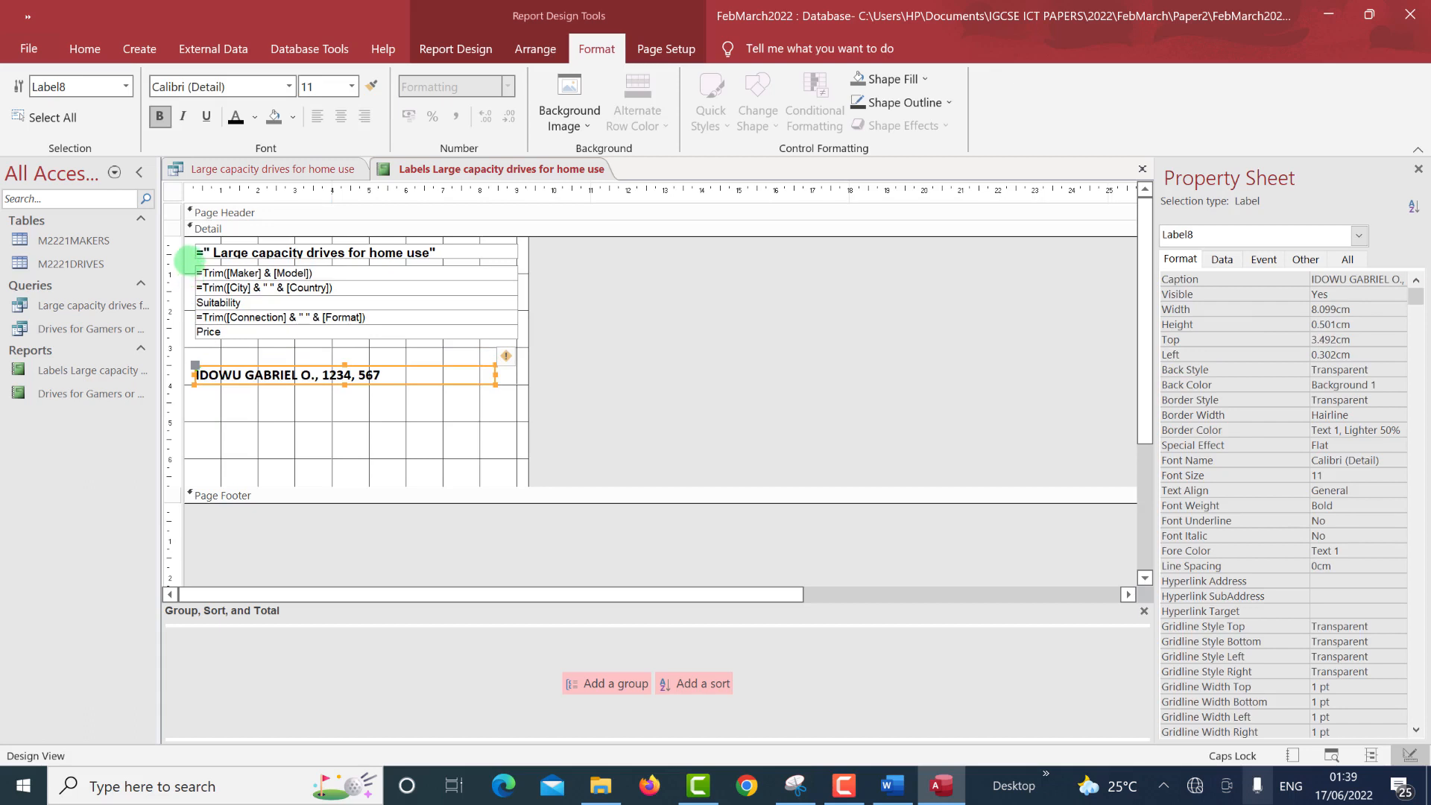
drag(185, 259, 537, 358)
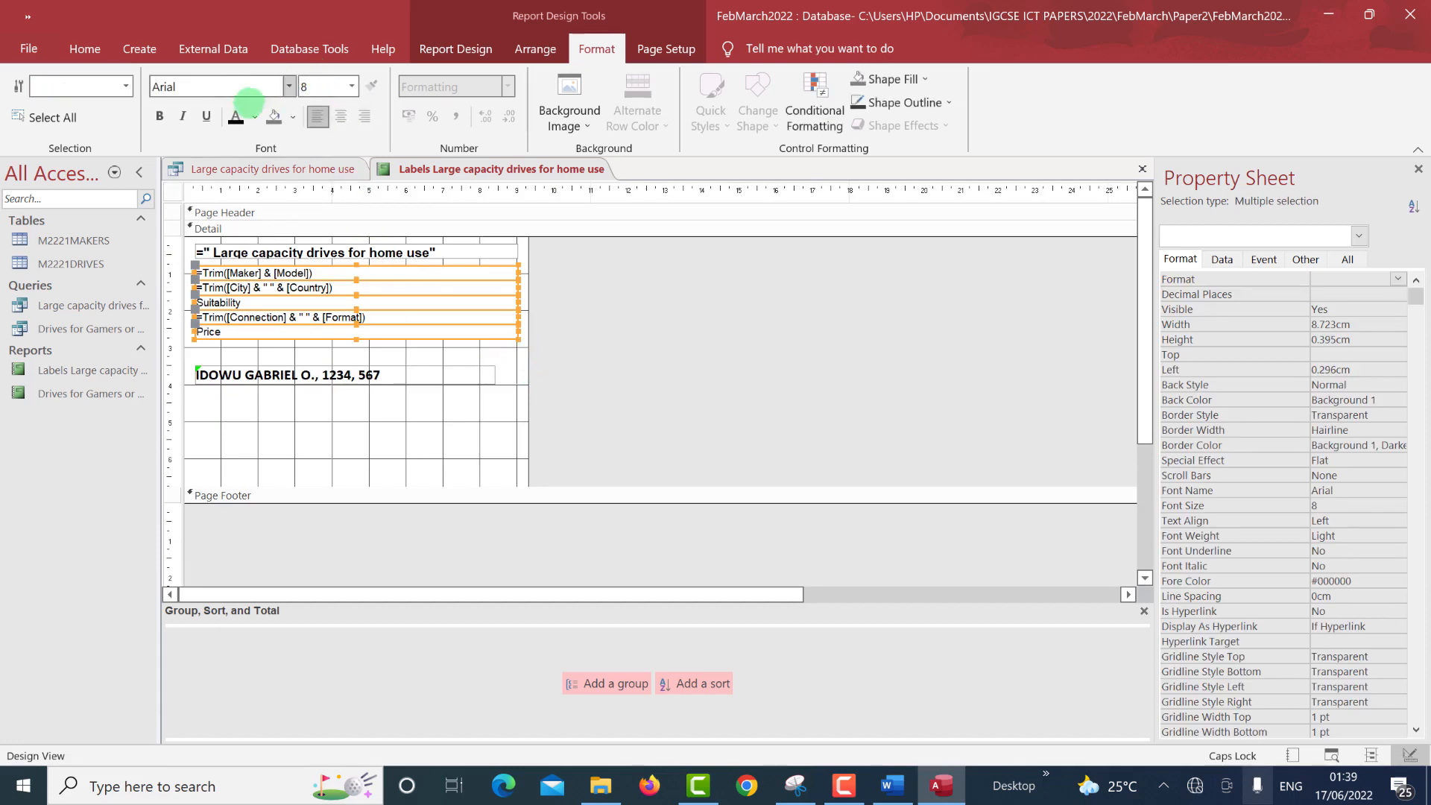
Make the five field lines bold and black, and move the Price line lower.
click(235, 118)
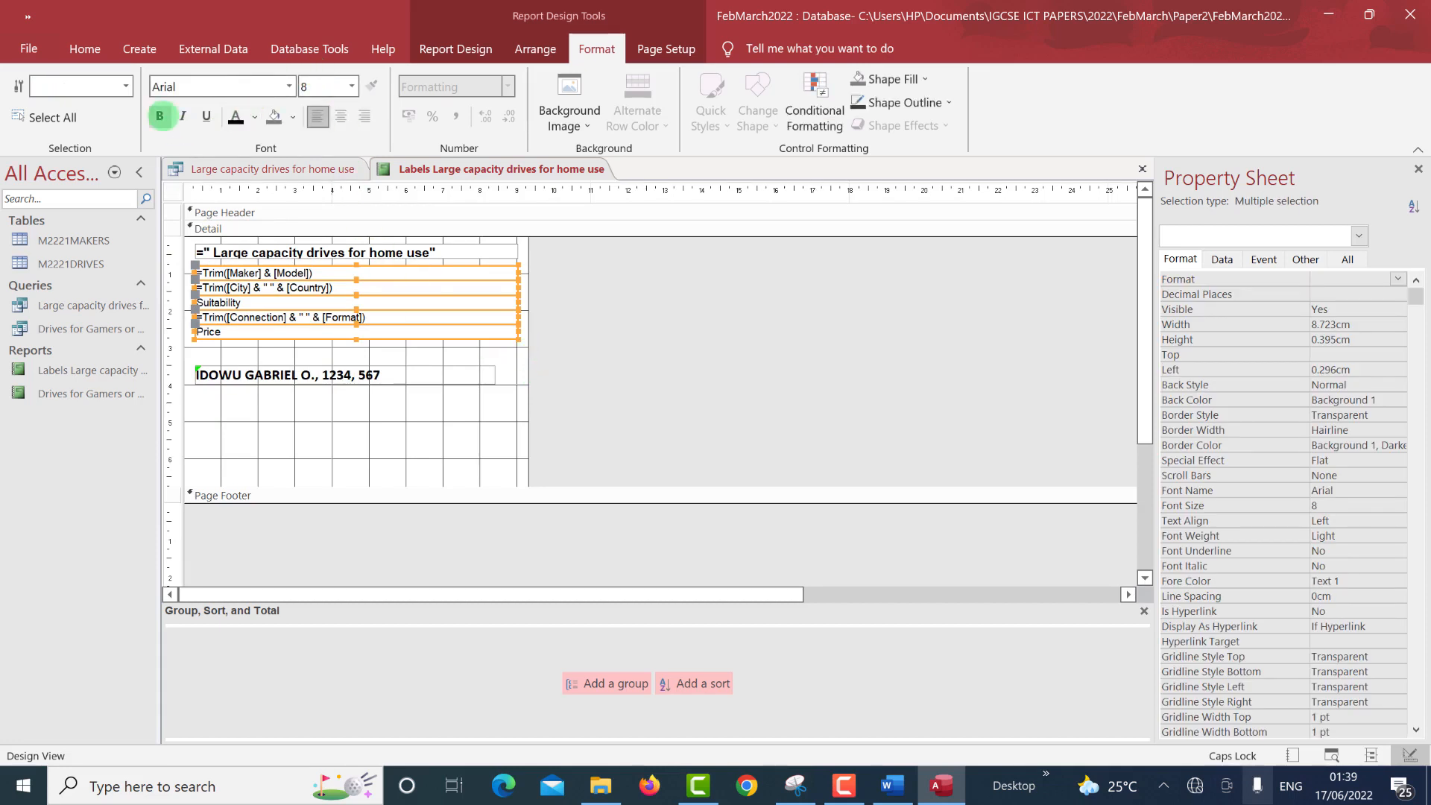
click(160, 117)
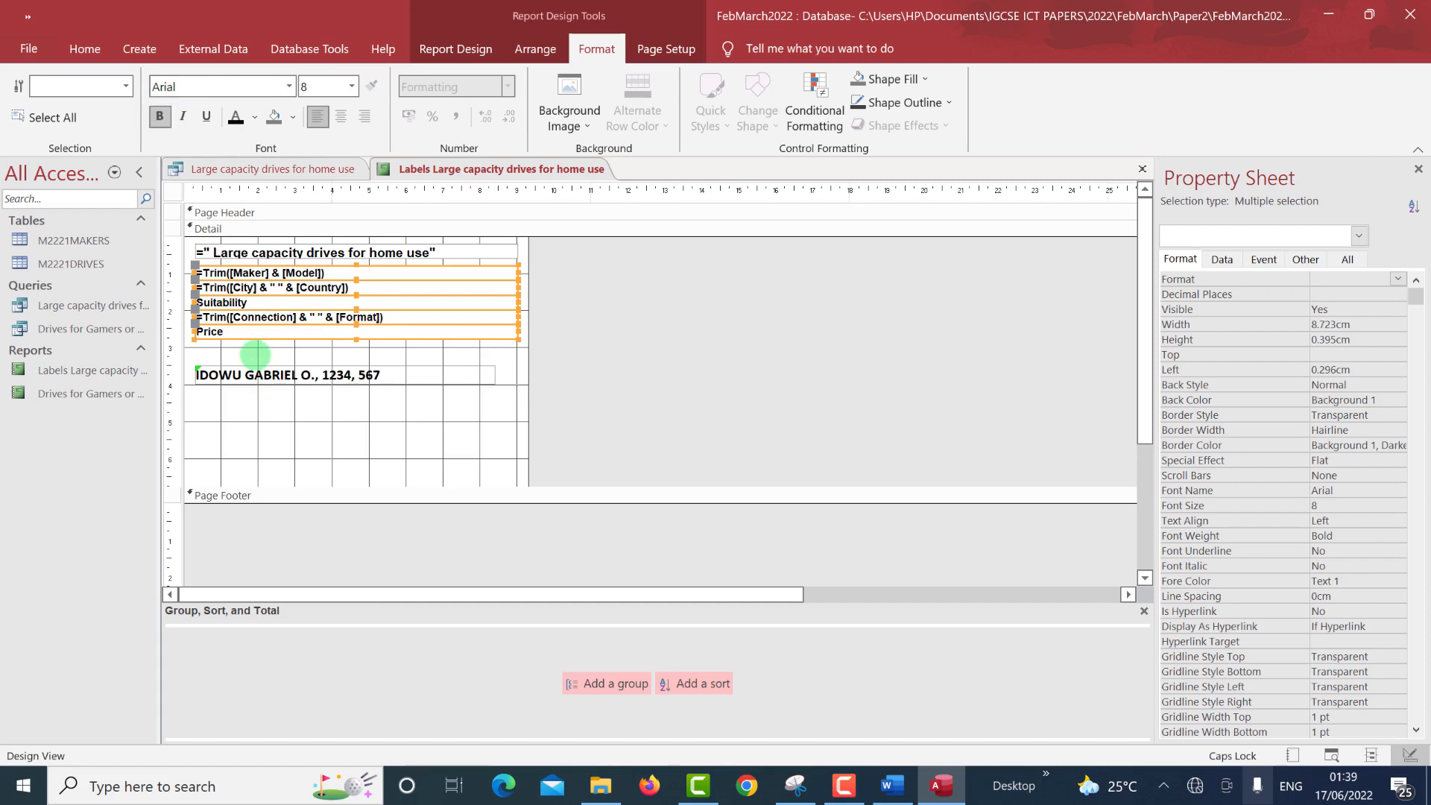
click(255, 356)
click(252, 337)
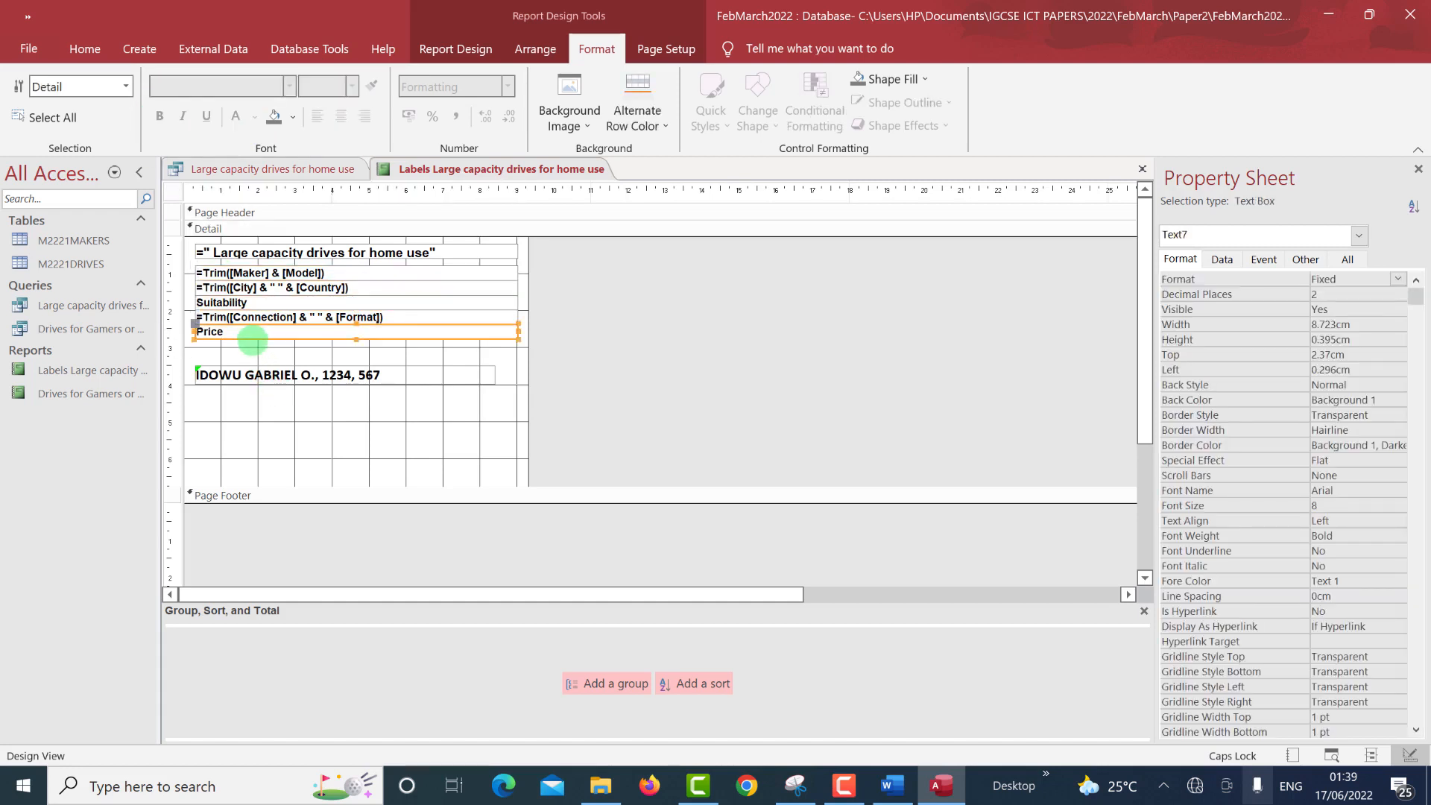
drag(252, 340, 258, 338)
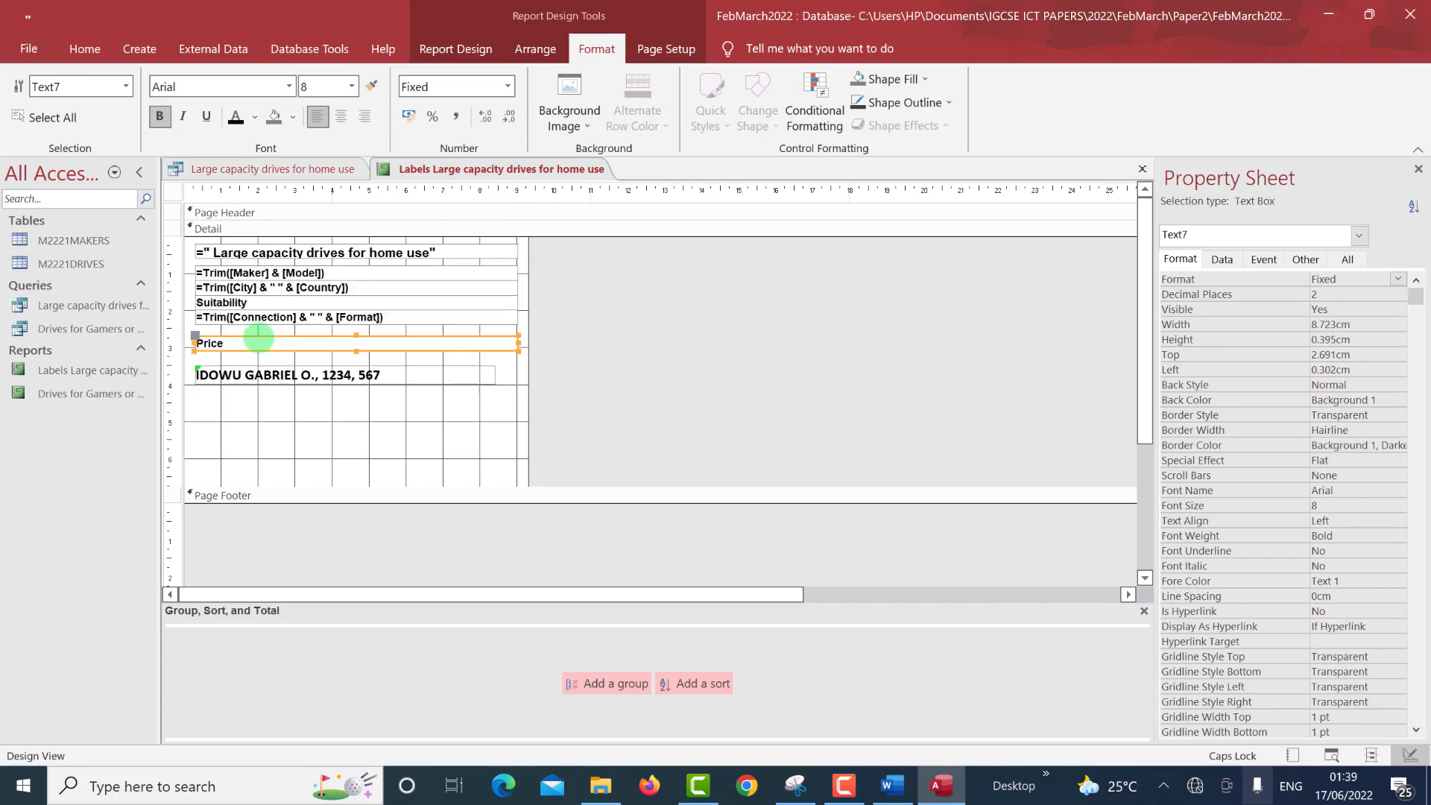
key(Down)
key(Down)
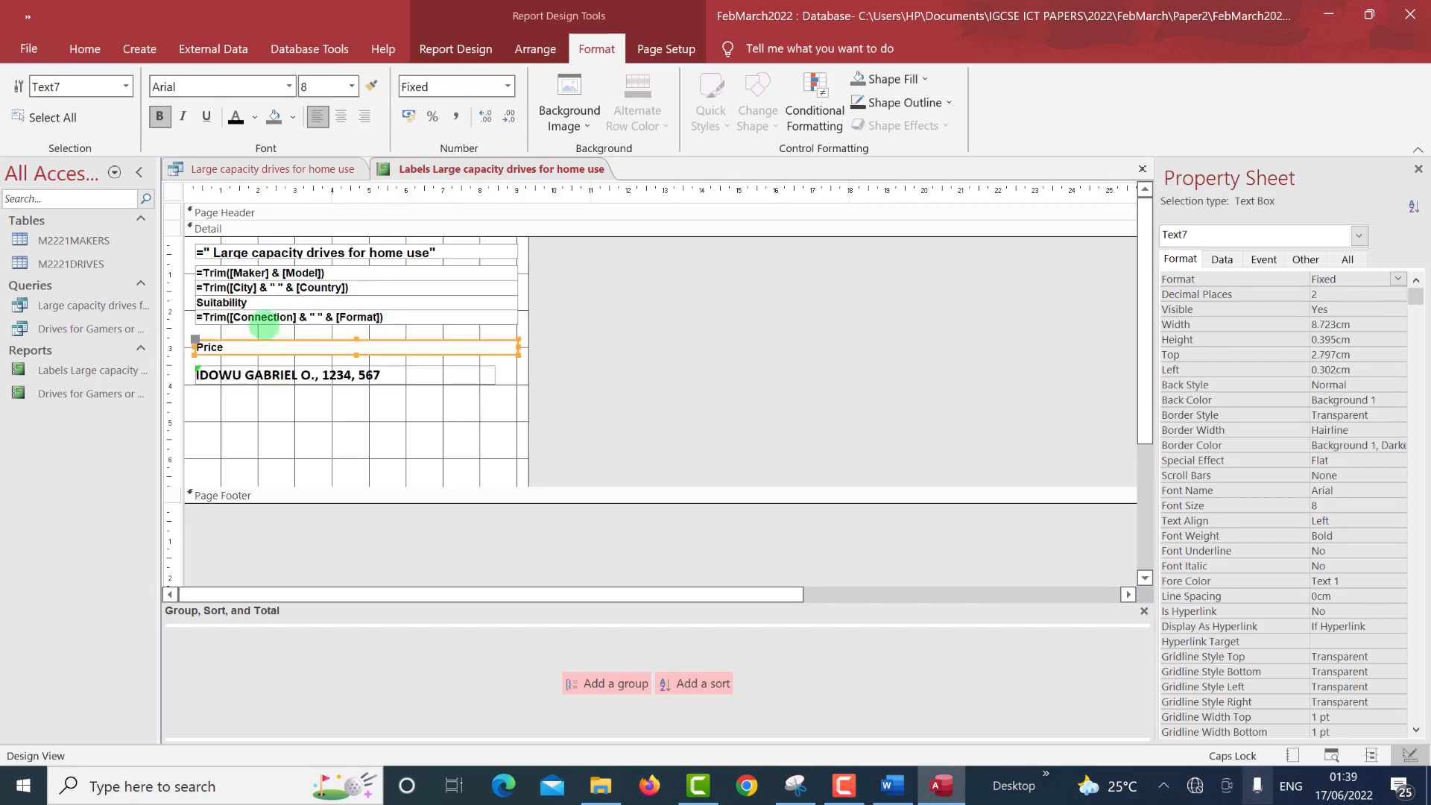
Nudge the Connection-Format, Suitability and City-Country lines down to space them evenly.
click(263, 319)
key(Down)
key(Down)
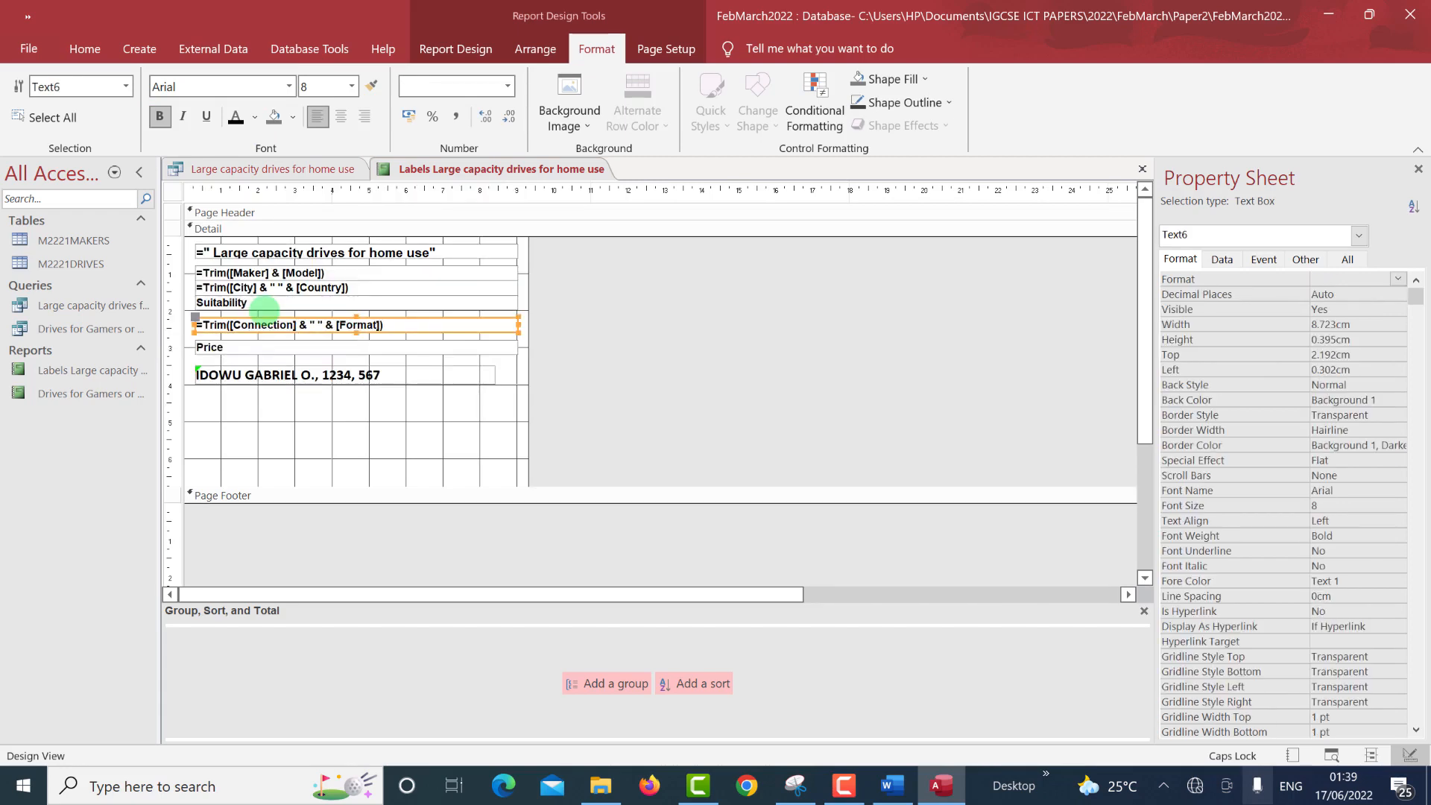
click(265, 307)
key(Down)
key(Down)
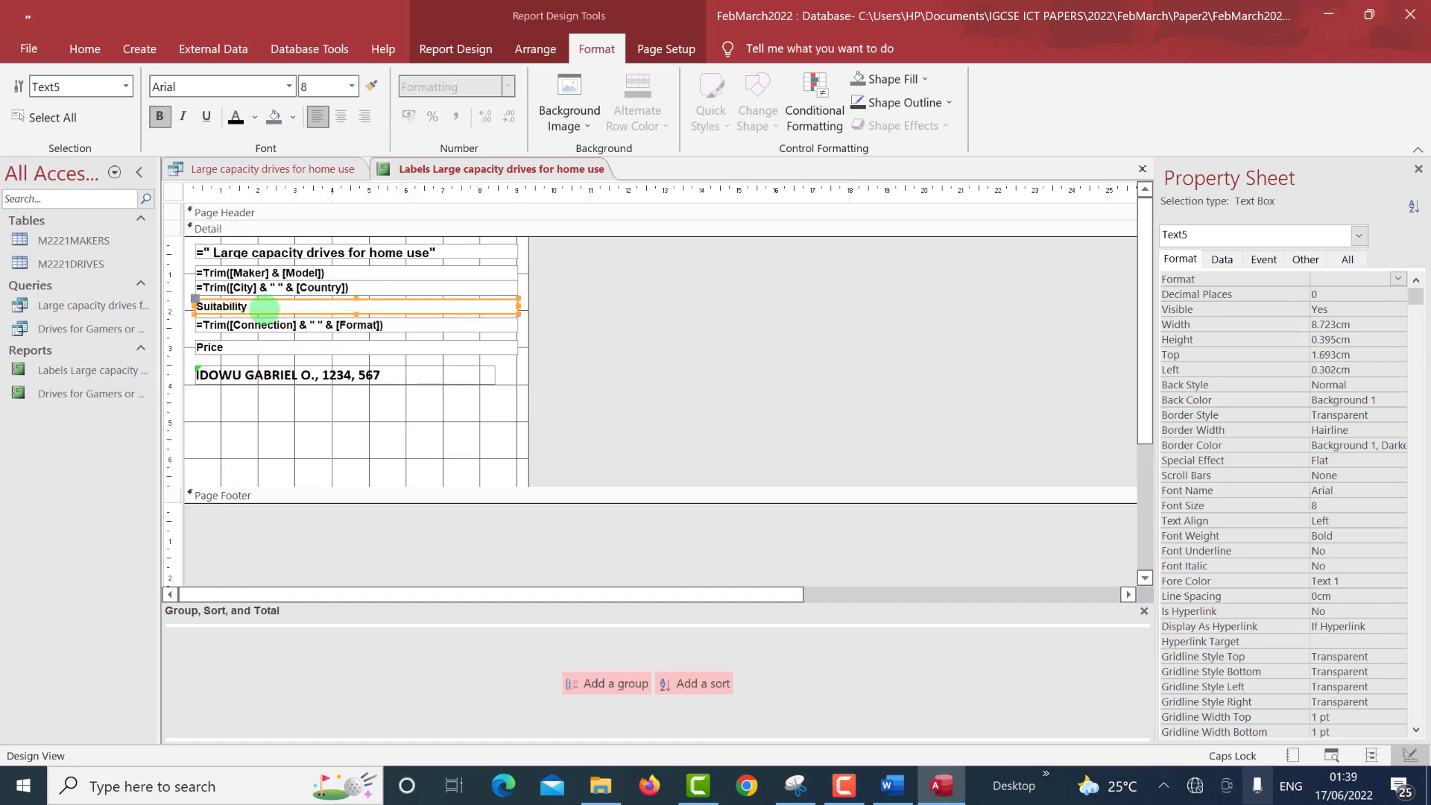
click(272, 326)
key(Down)
key(Down)
key(Down)
key(Down)
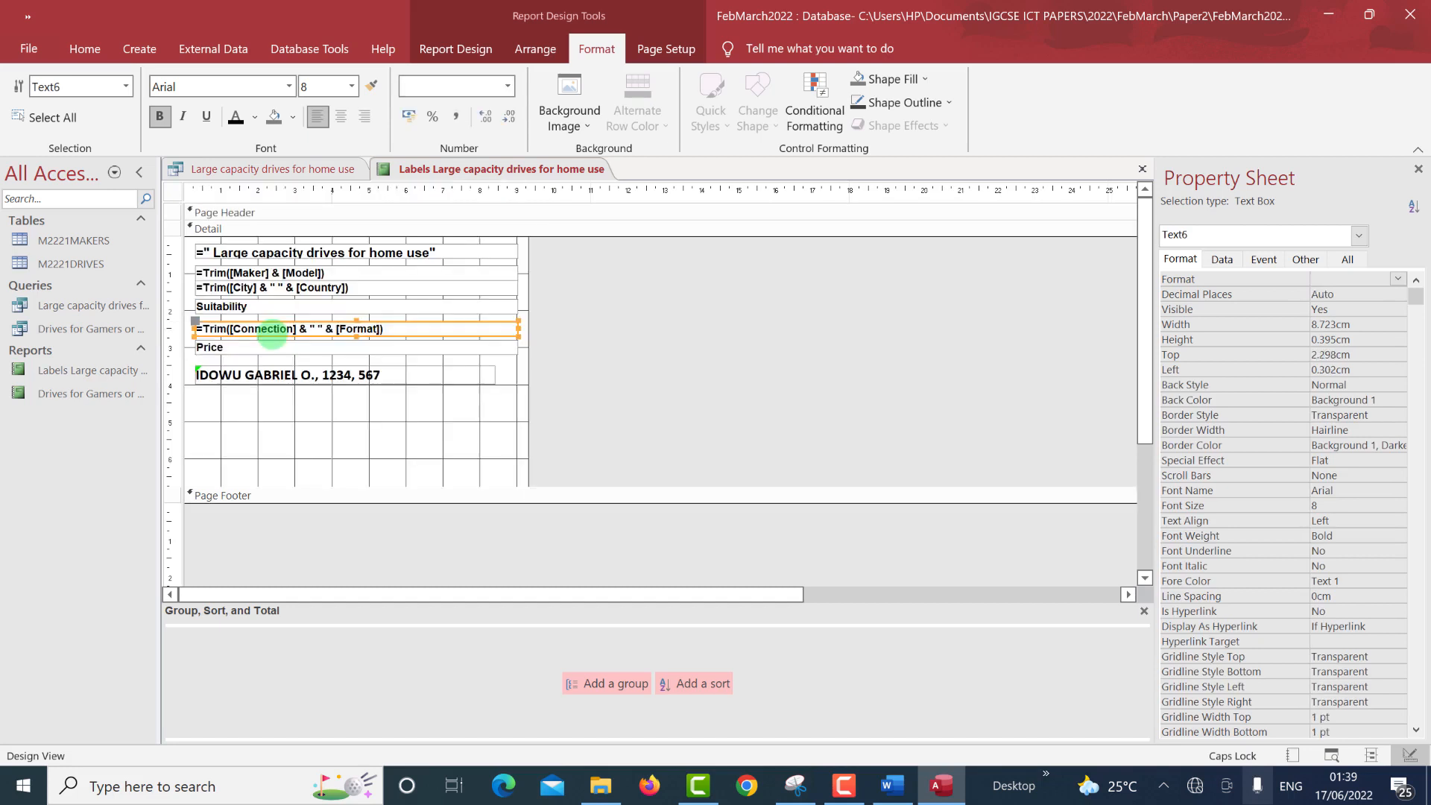
click(269, 309)
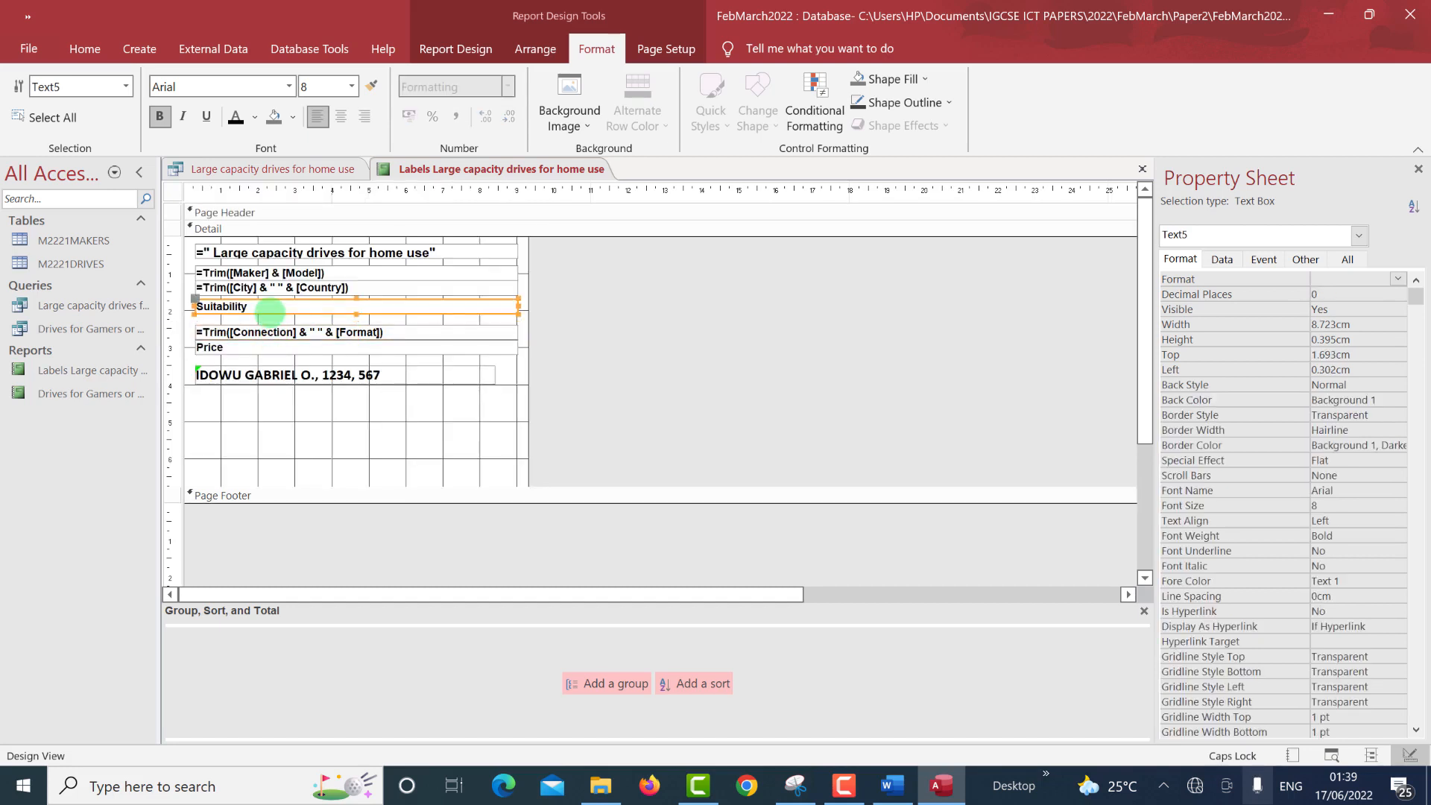
key(Down)
key(Down)
key(Down)
key(Down)
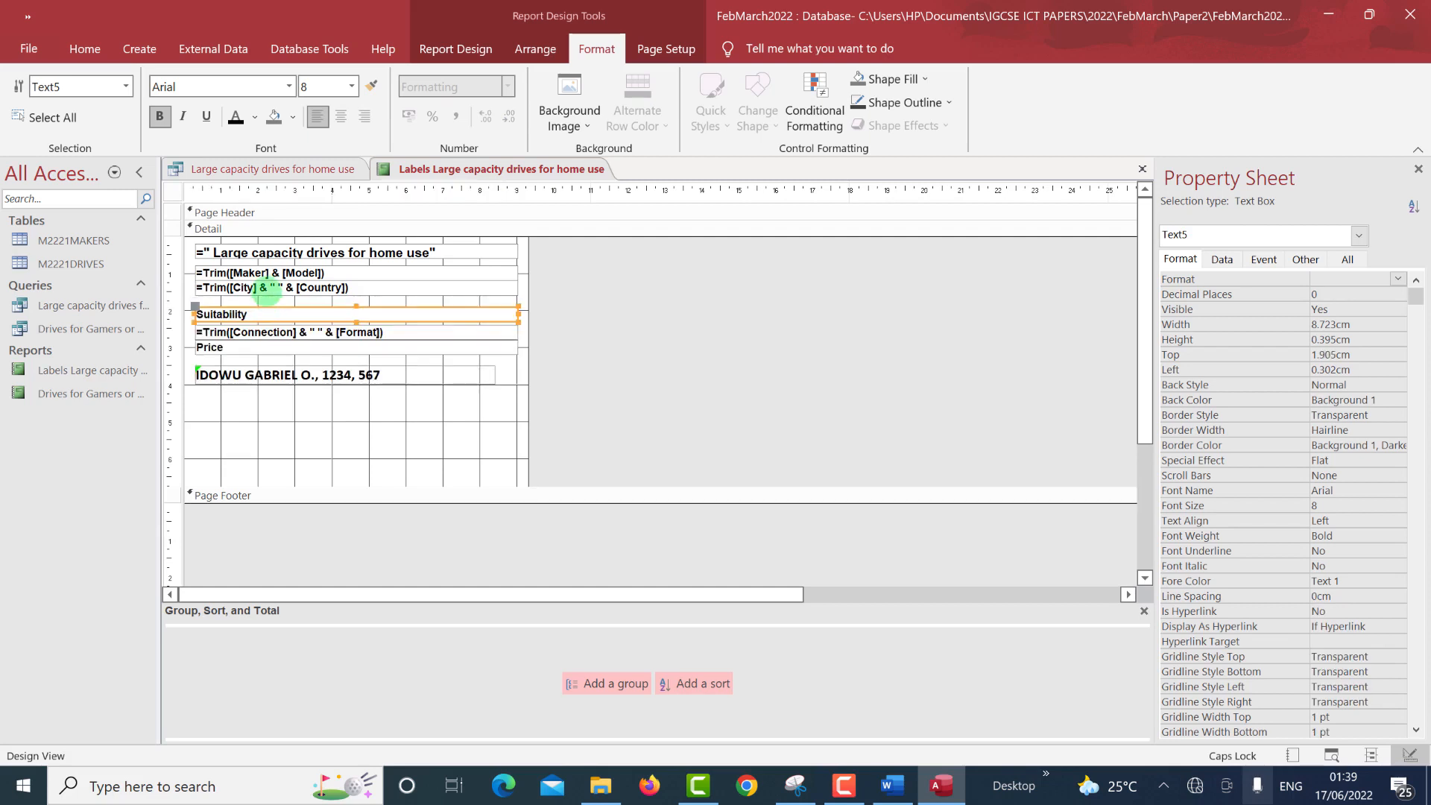
click(267, 288)
key(Down)
key(Down)
key(Down)
key(Down)
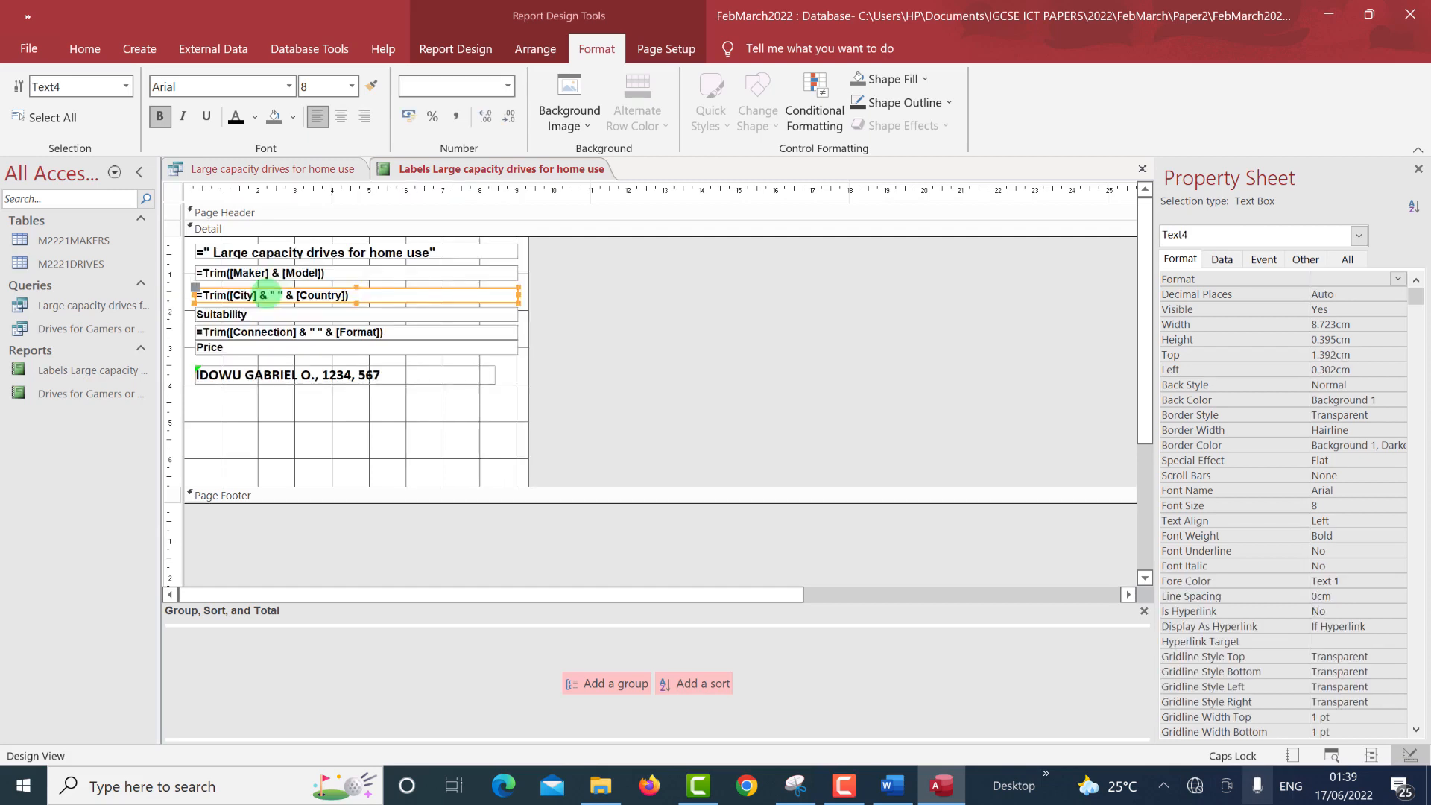
click(282, 402)
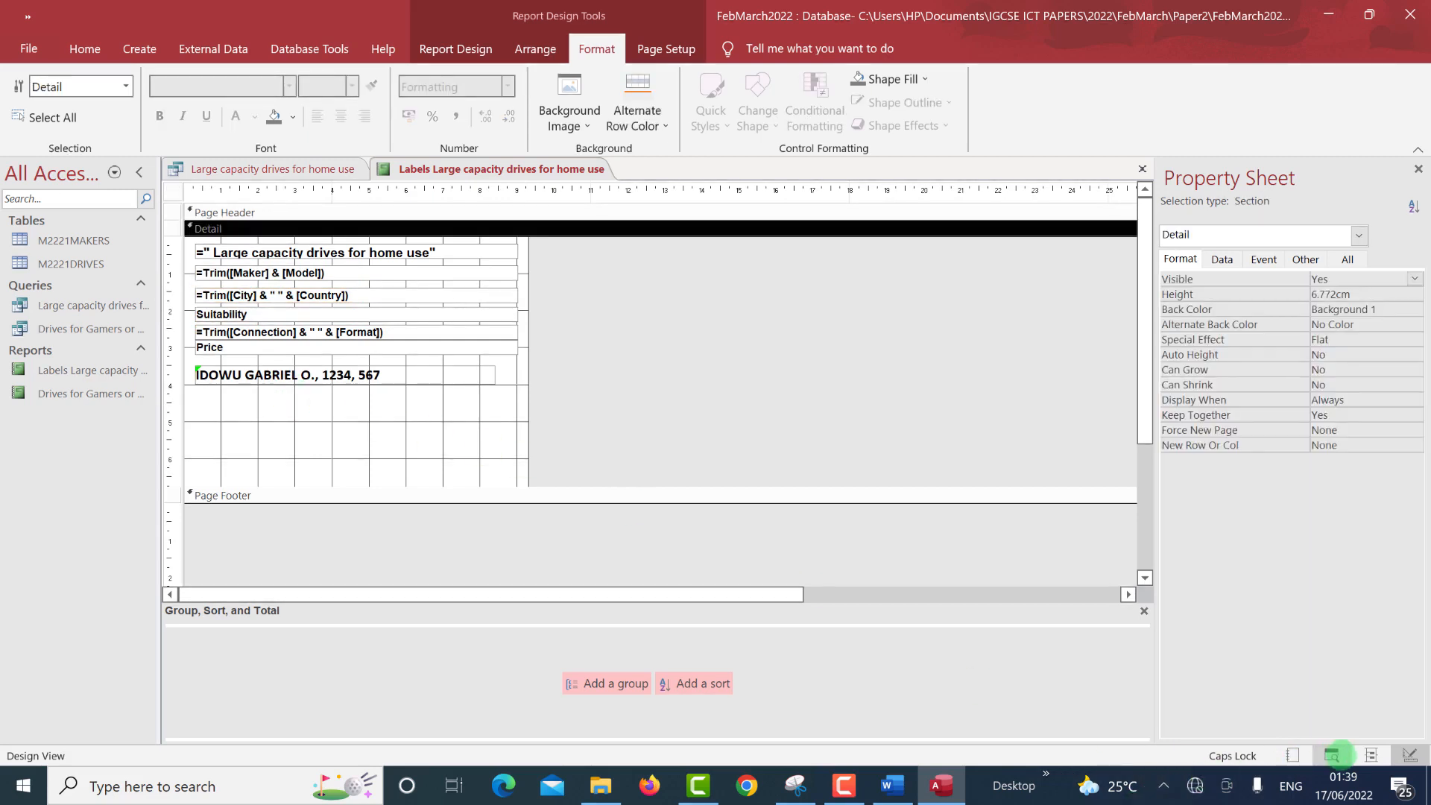
Scroll through the print preview of the two-across labels, then compare against the exam paper.
click(1334, 755)
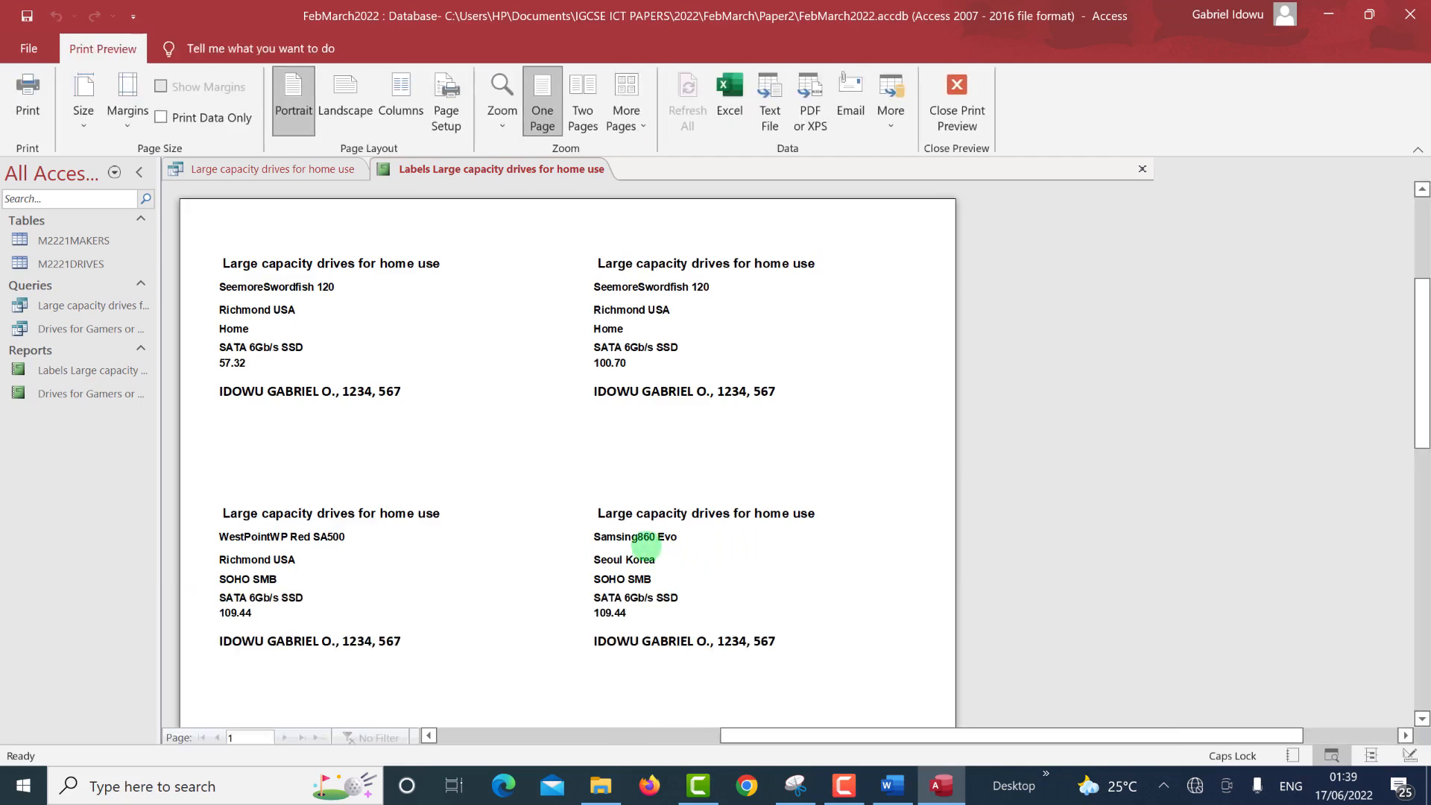
scroll(515, 432, down, 15)
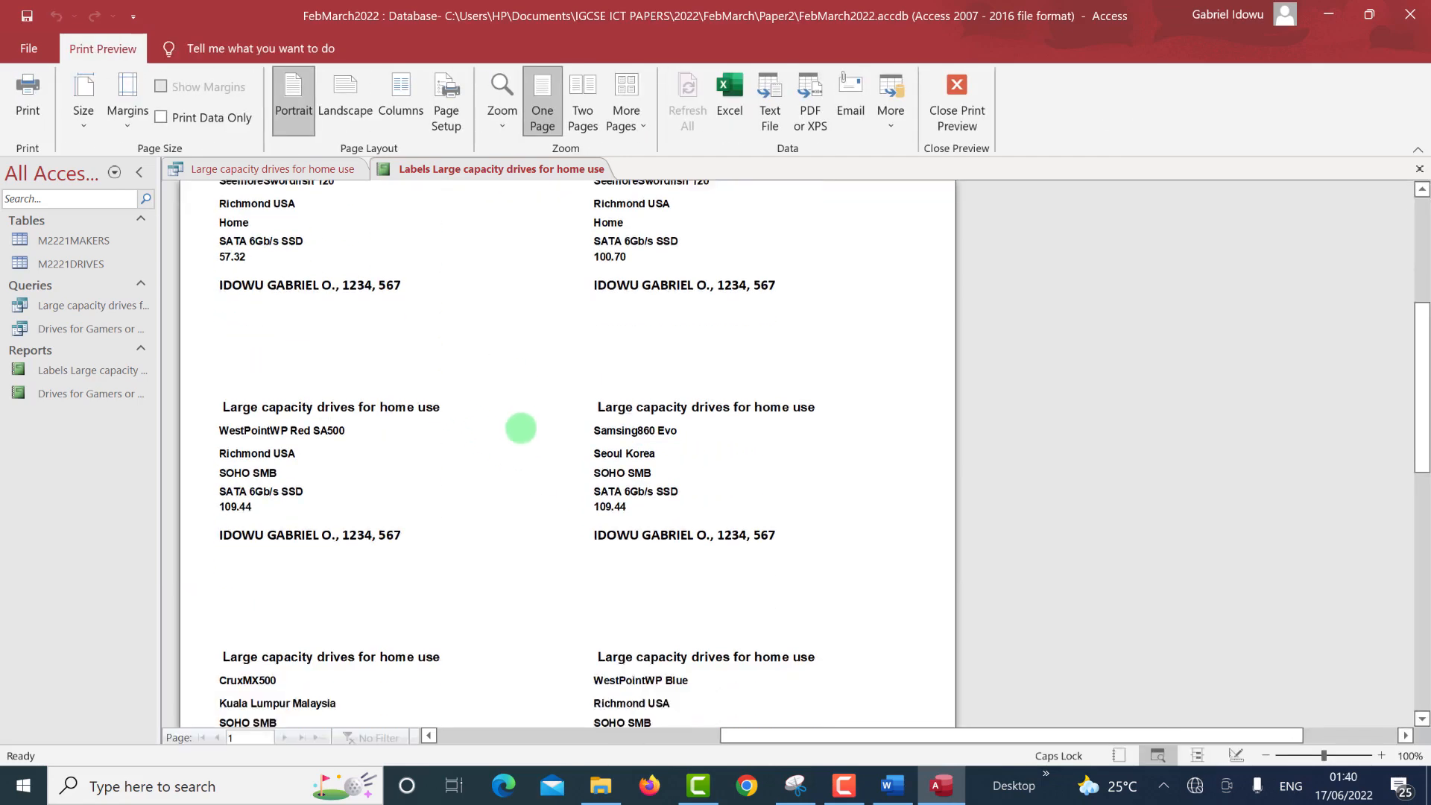
scroll(515, 463, down, 3)
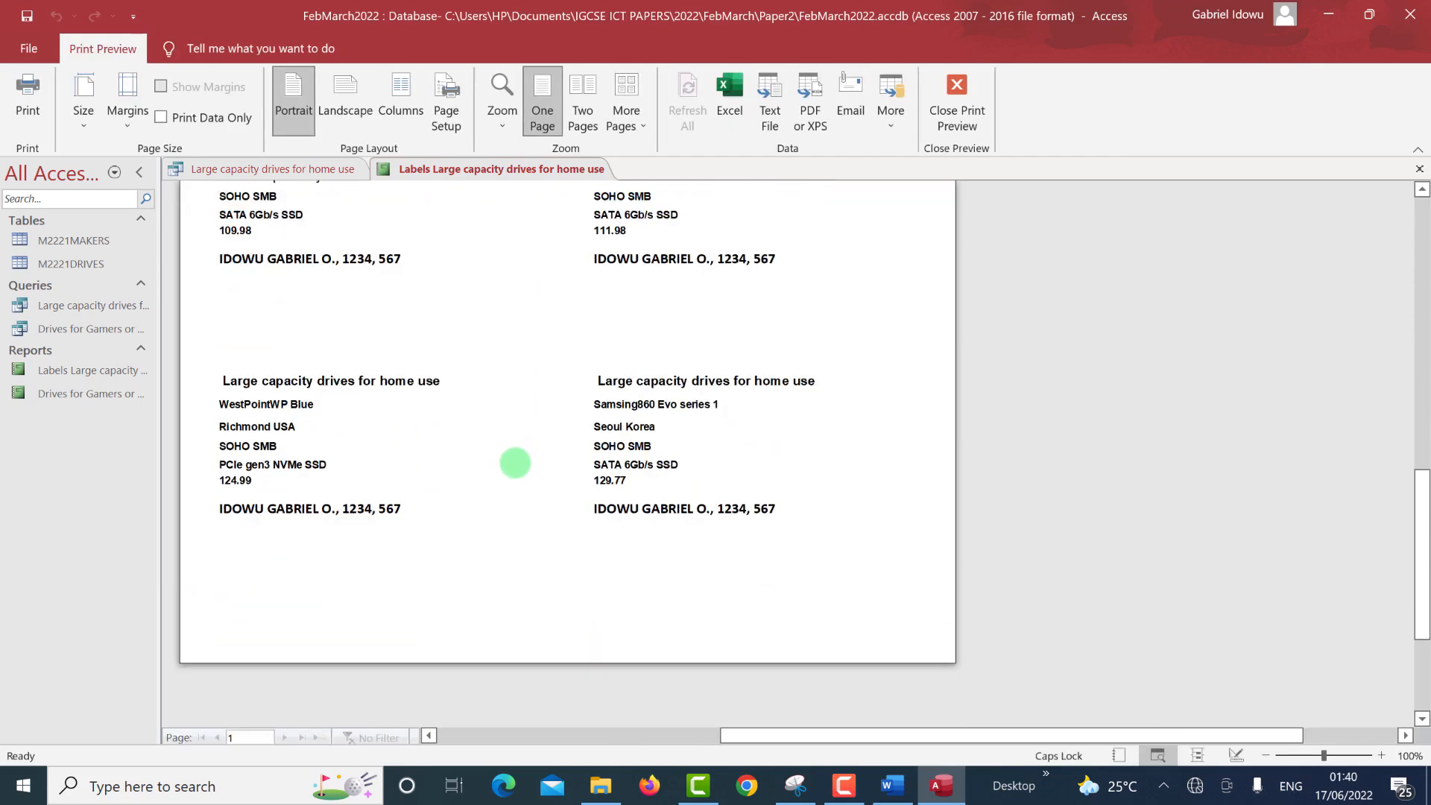
scroll(513, 462, up, 8)
scroll(506, 460, up, 5)
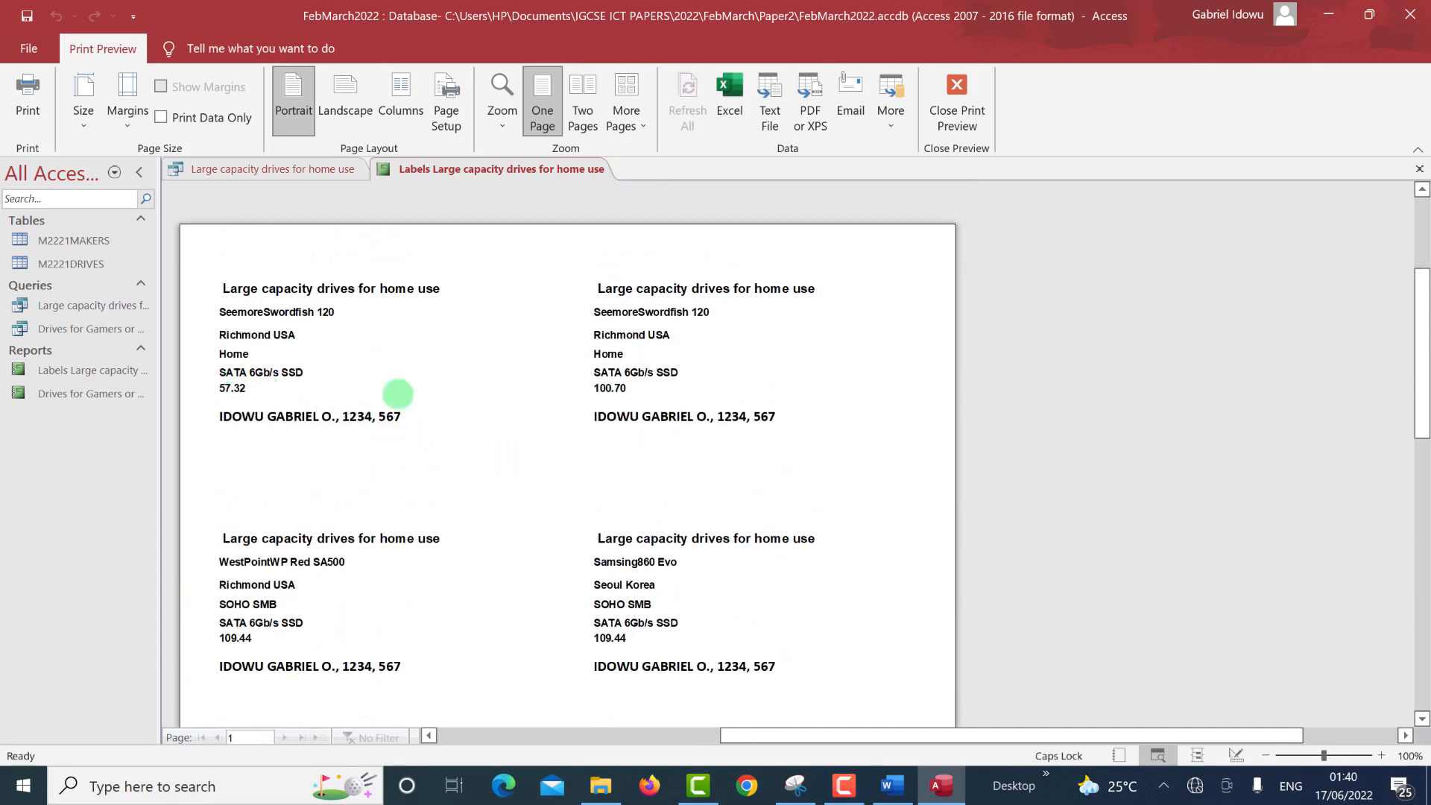
scroll(578, 614, down, 3)
scroll(578, 614, down, 8)
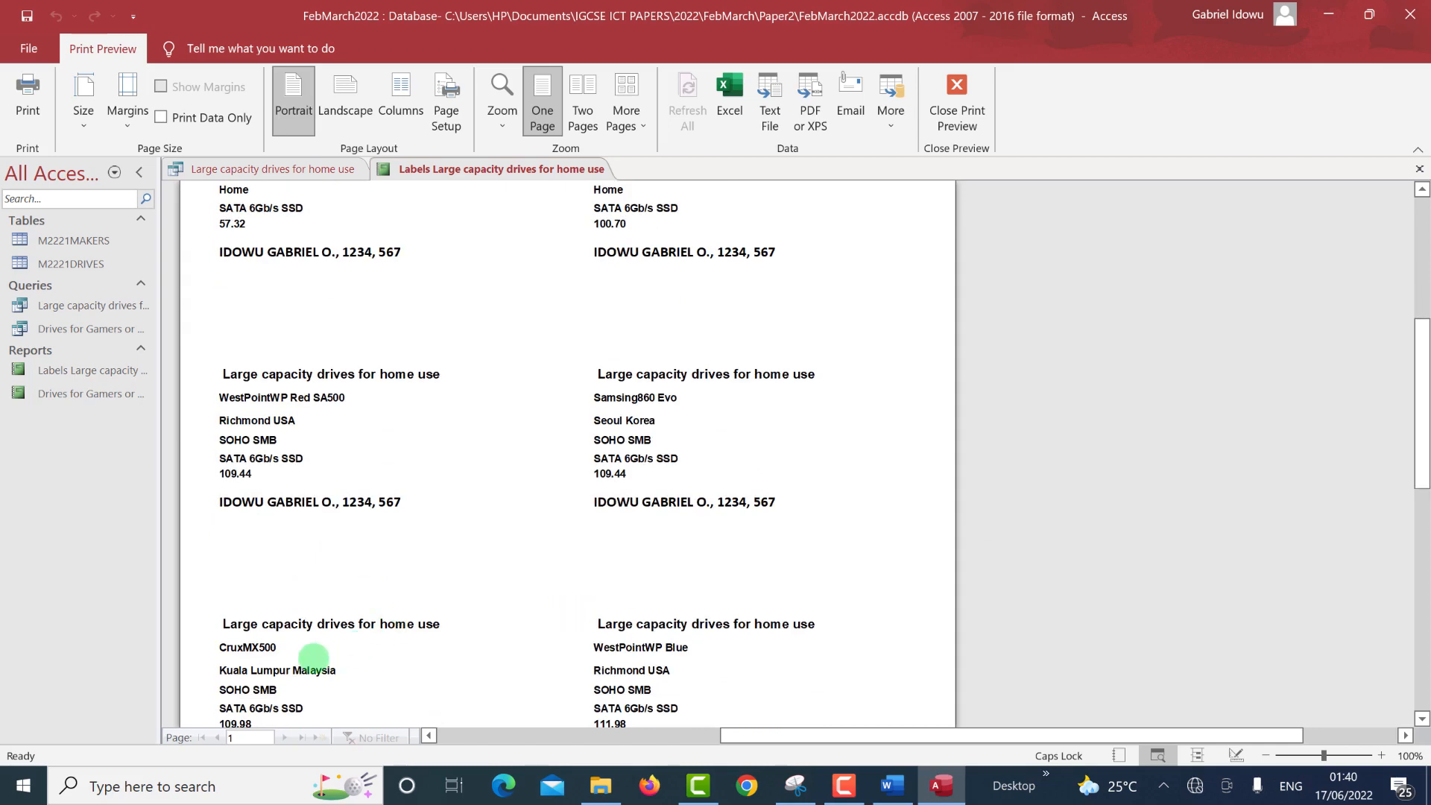
scroll(462, 630, down, 4)
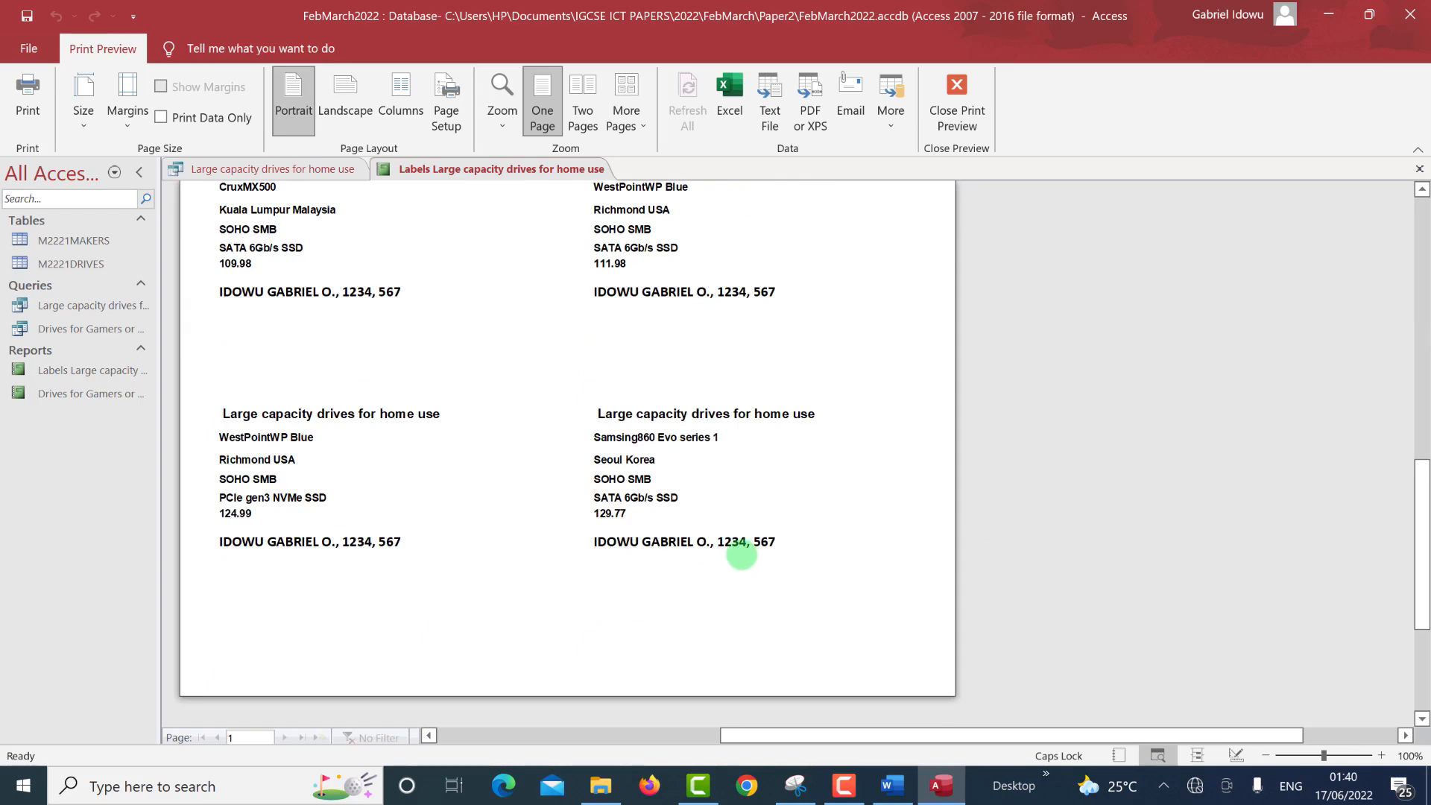
key(ctrl+super+Left)
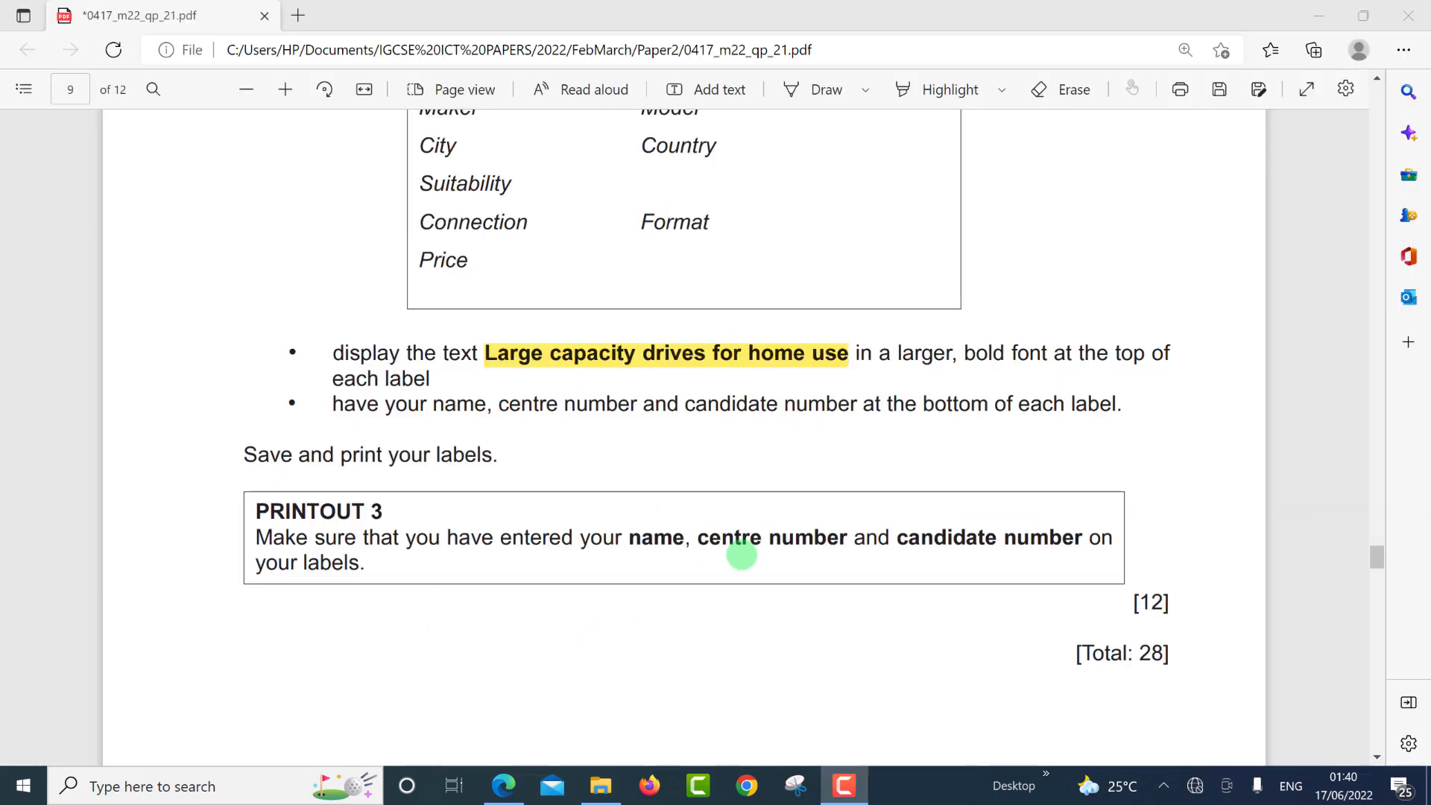
Scroll up through the exam's Printout 3 label instructions, then return to the Access preview.
scroll(505, 383, up, 3)
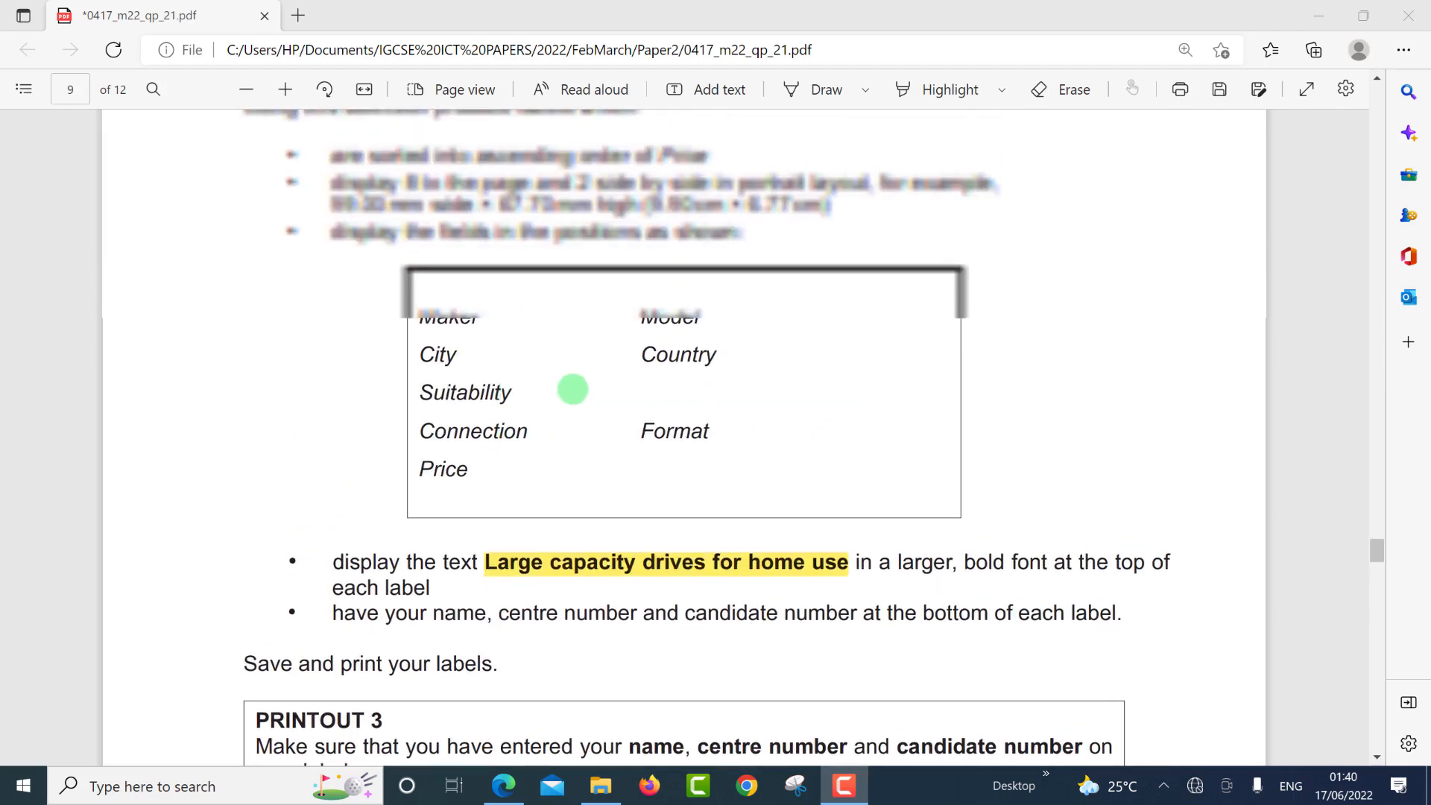
scroll(589, 391, up, 3)
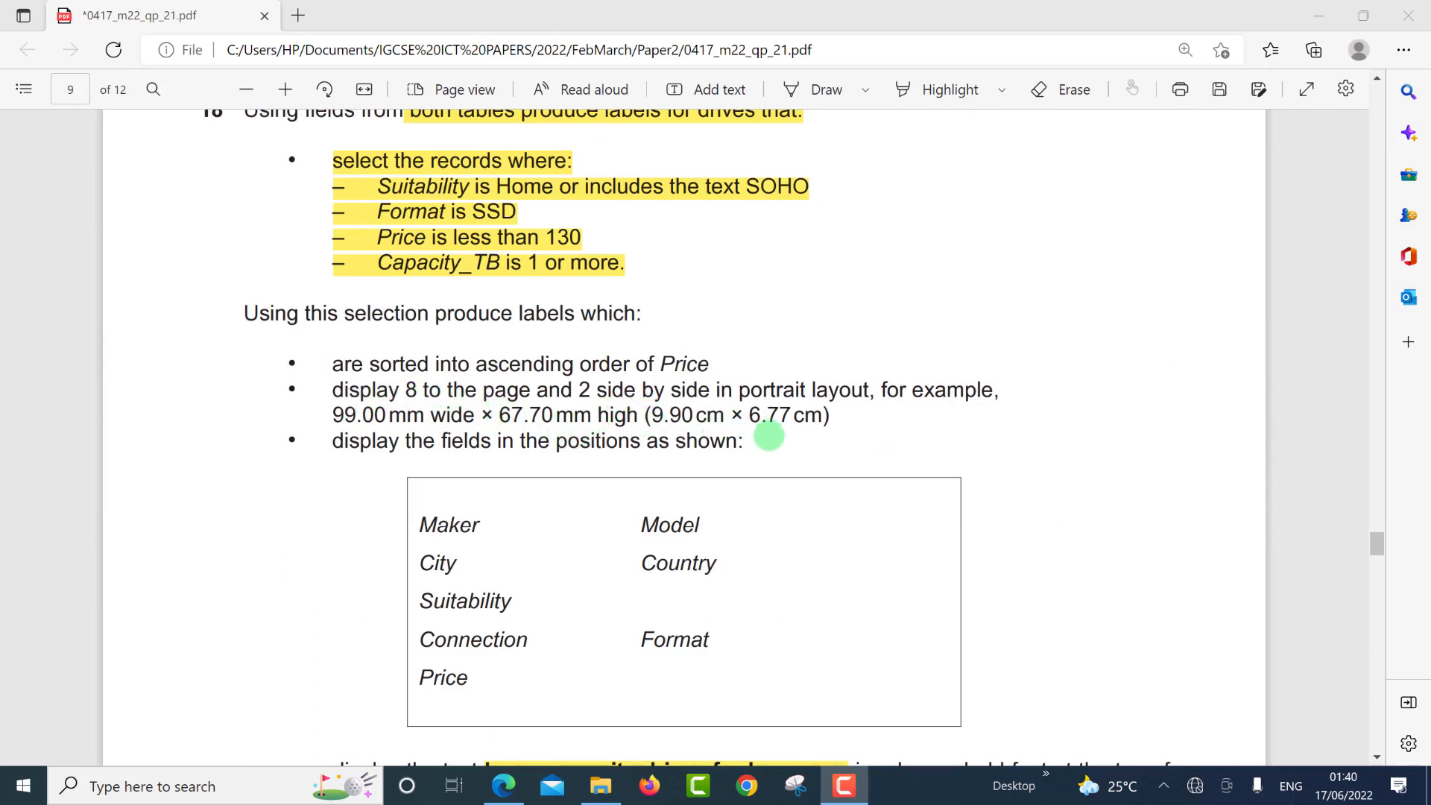
key(alt+Tab)
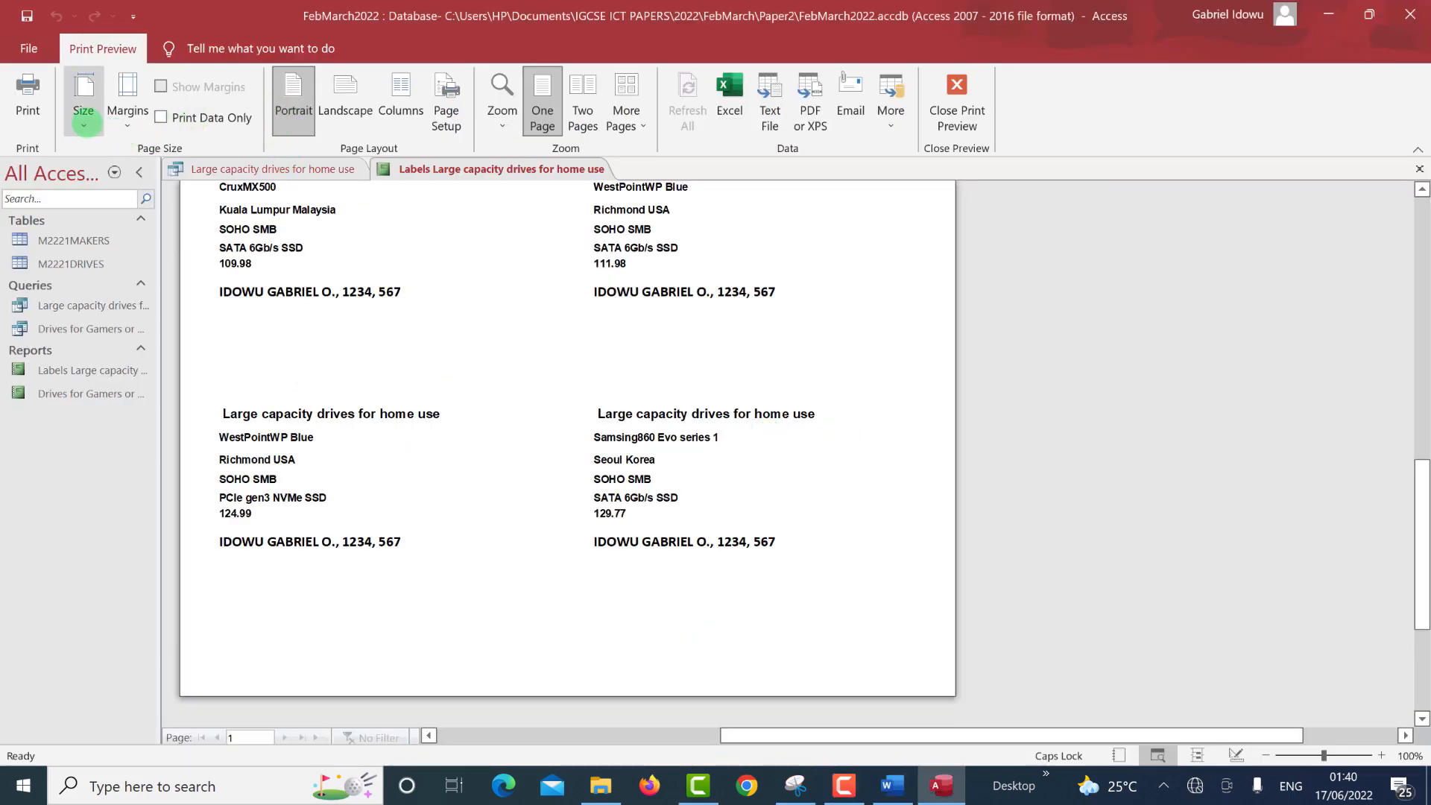
click(86, 120)
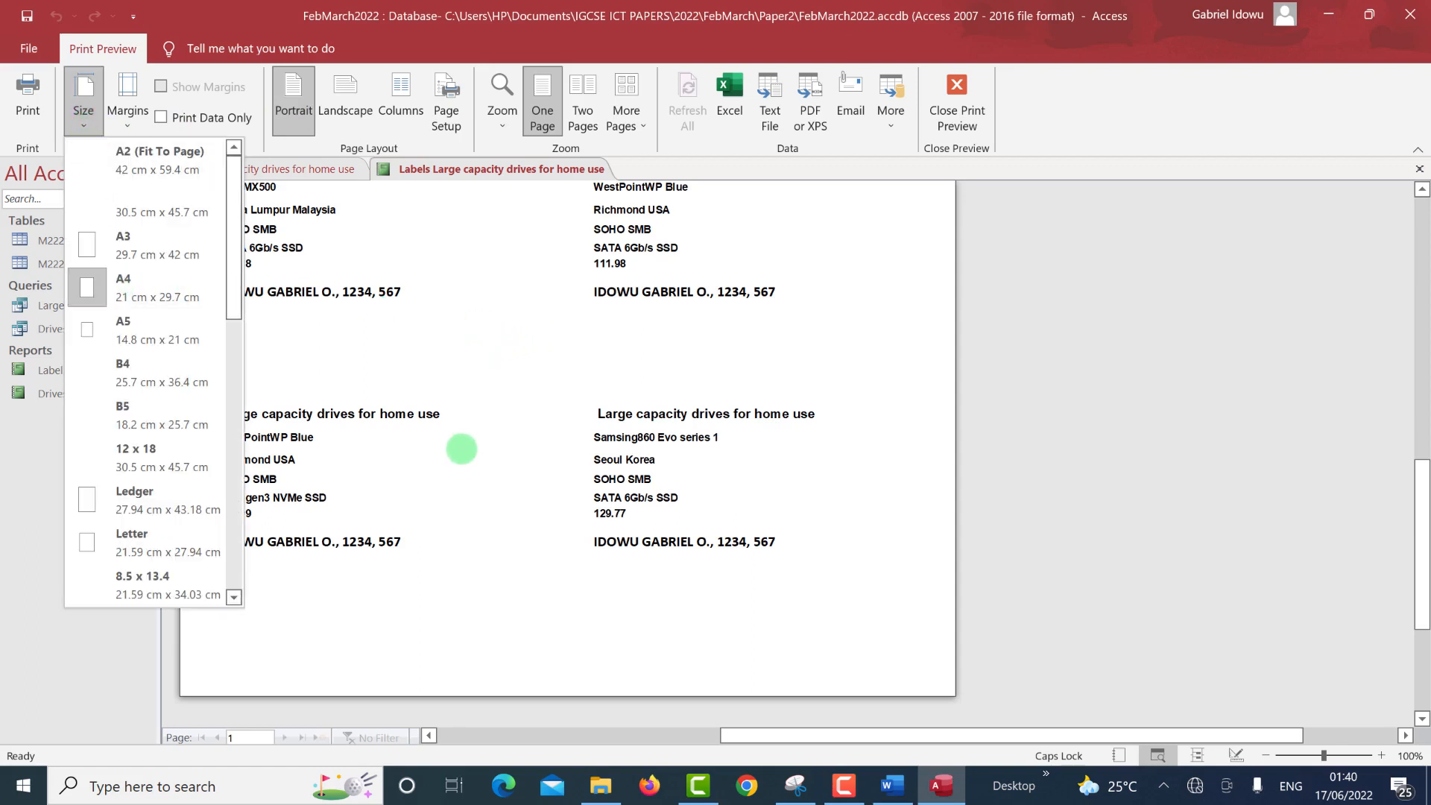
click(464, 451)
scroll(531, 486, up, 5)
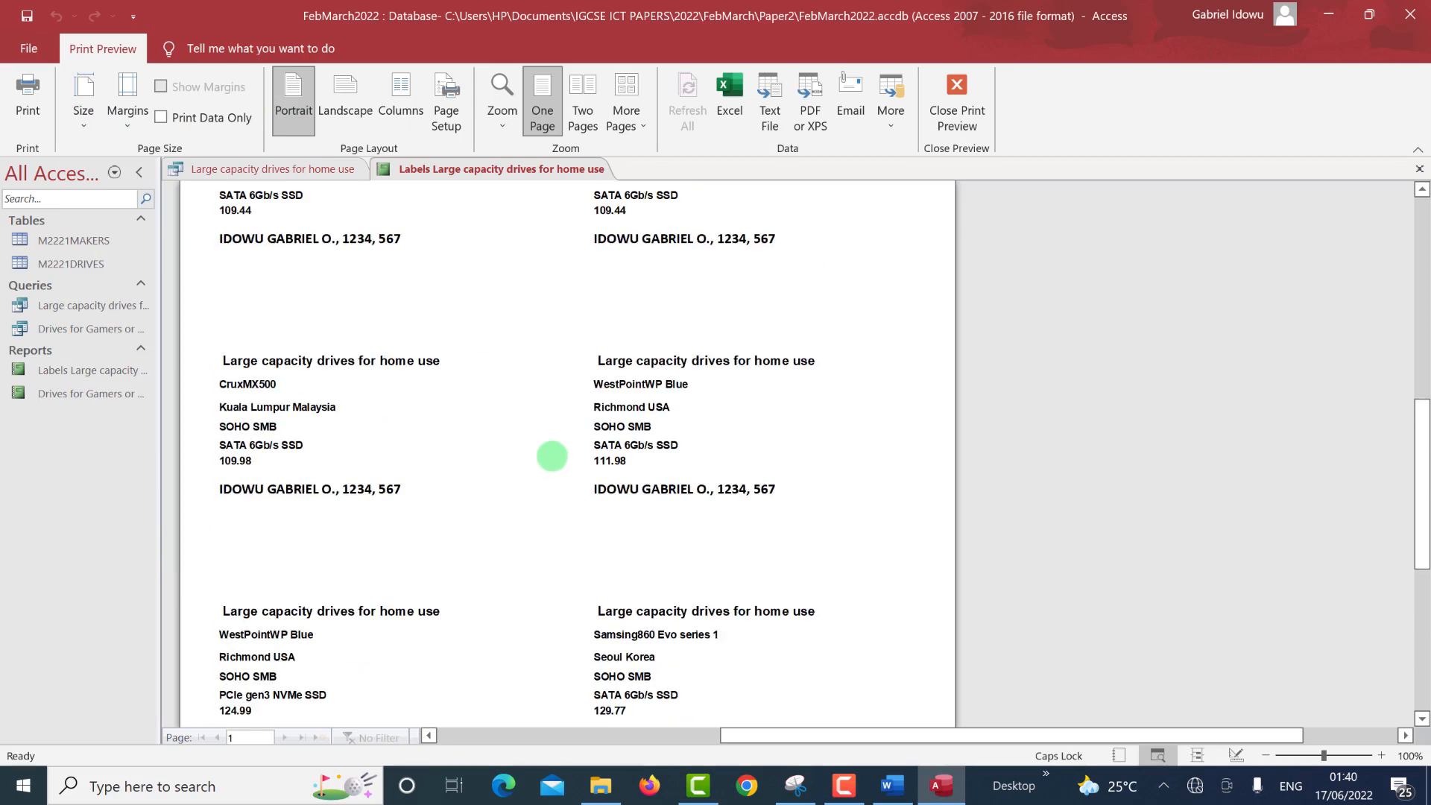
scroll(553, 454, up, 4)
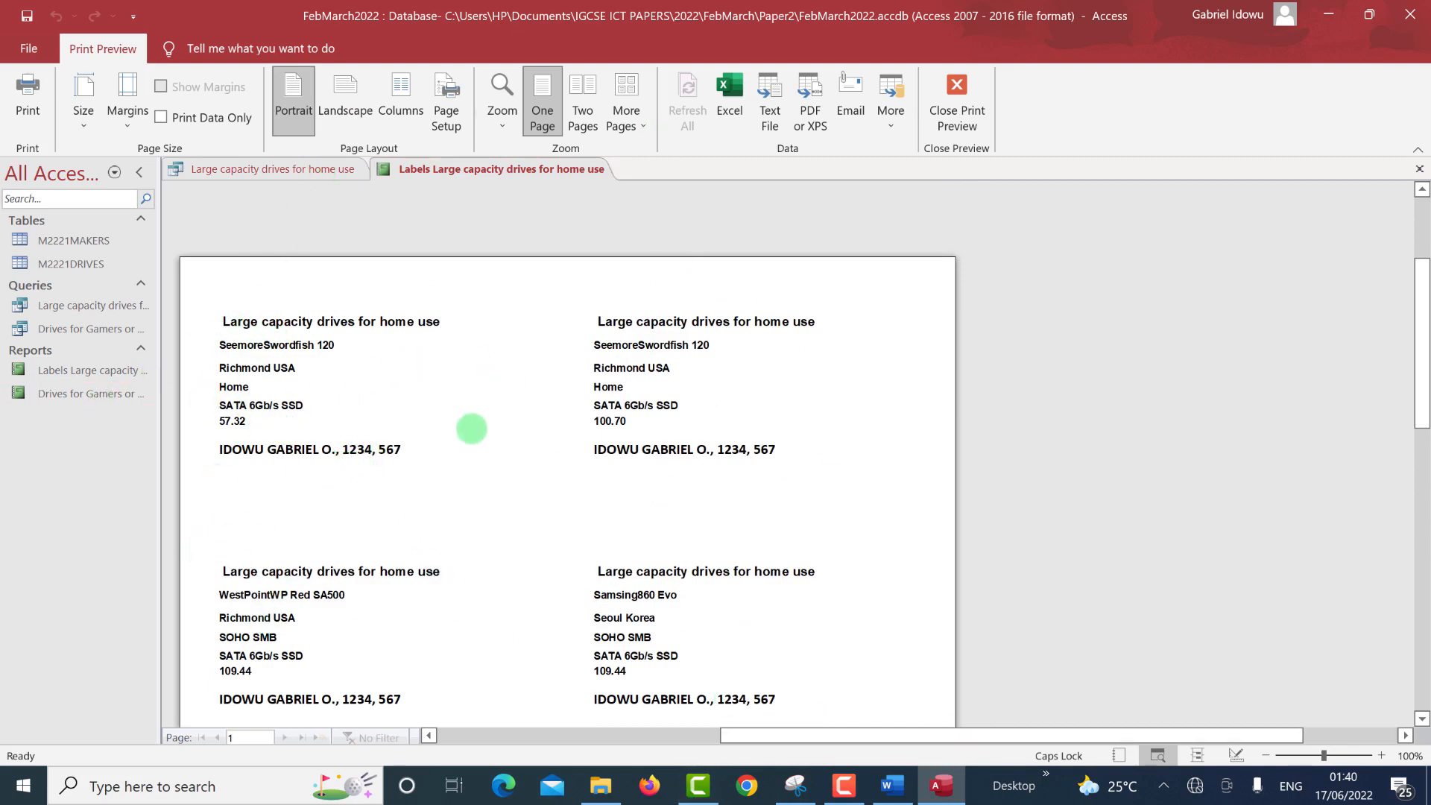
scroll(514, 423, down, 1)
scroll(515, 423, down, 7)
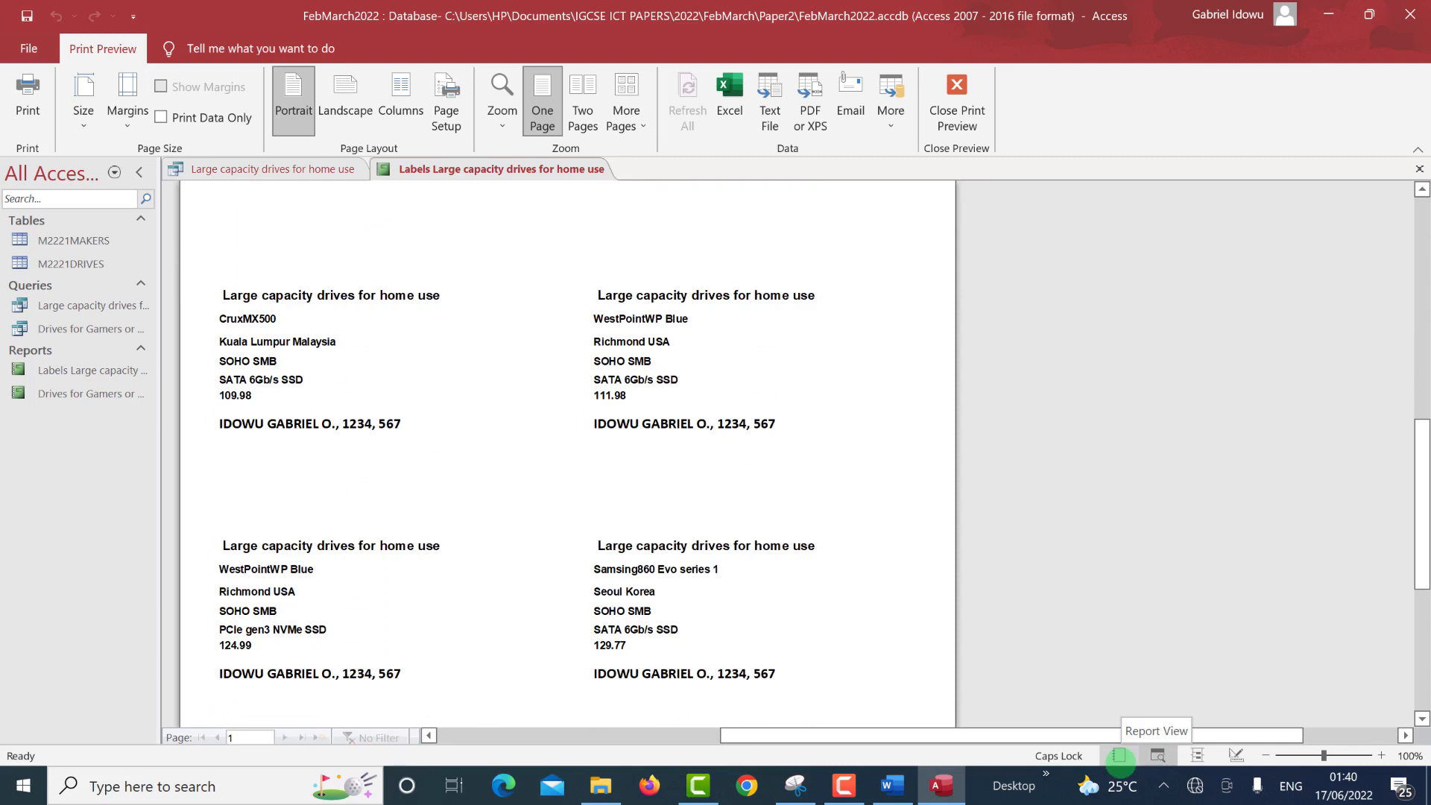
Shrink the label Detail section's height and preview the labels again.
click(1236, 755)
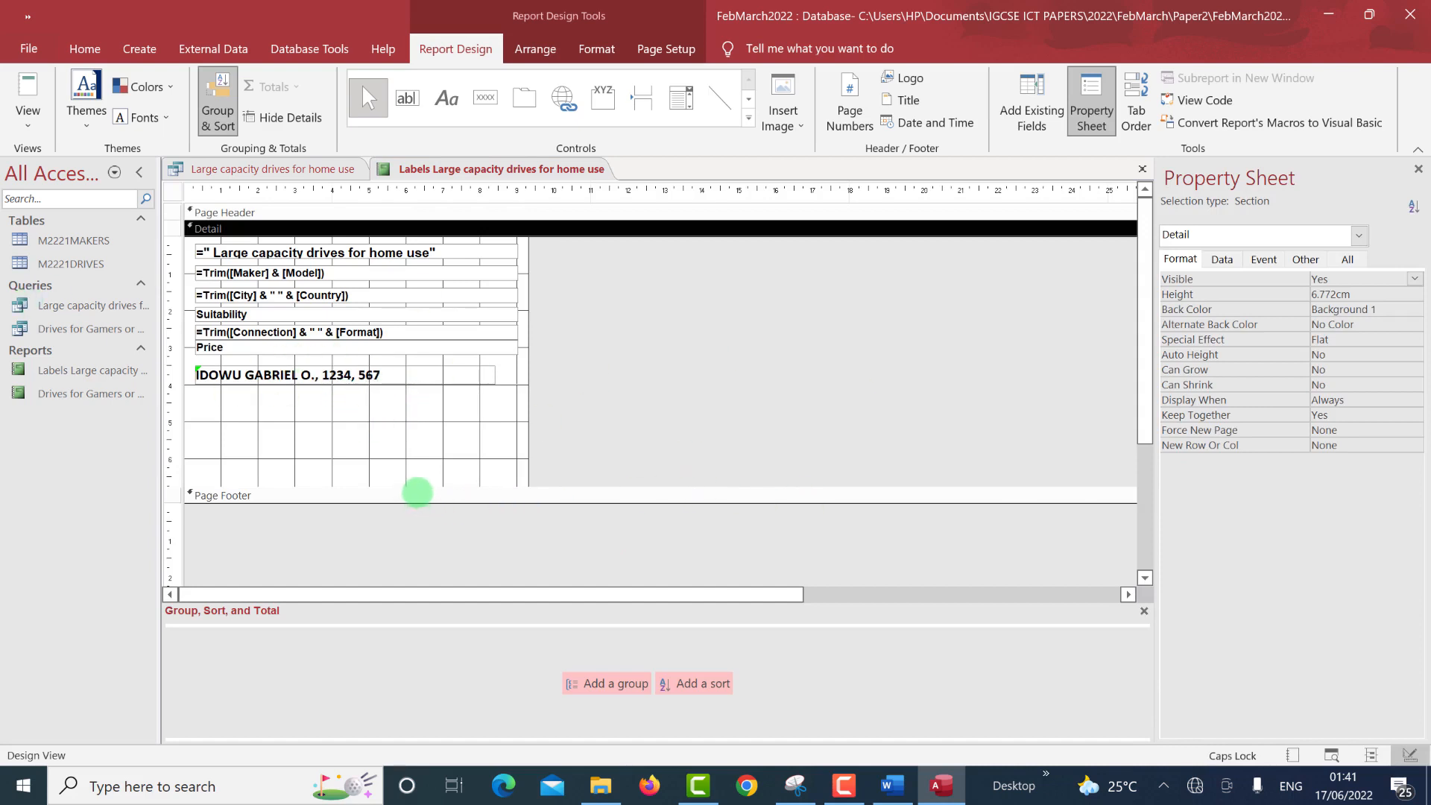
drag(418, 485, 436, 420)
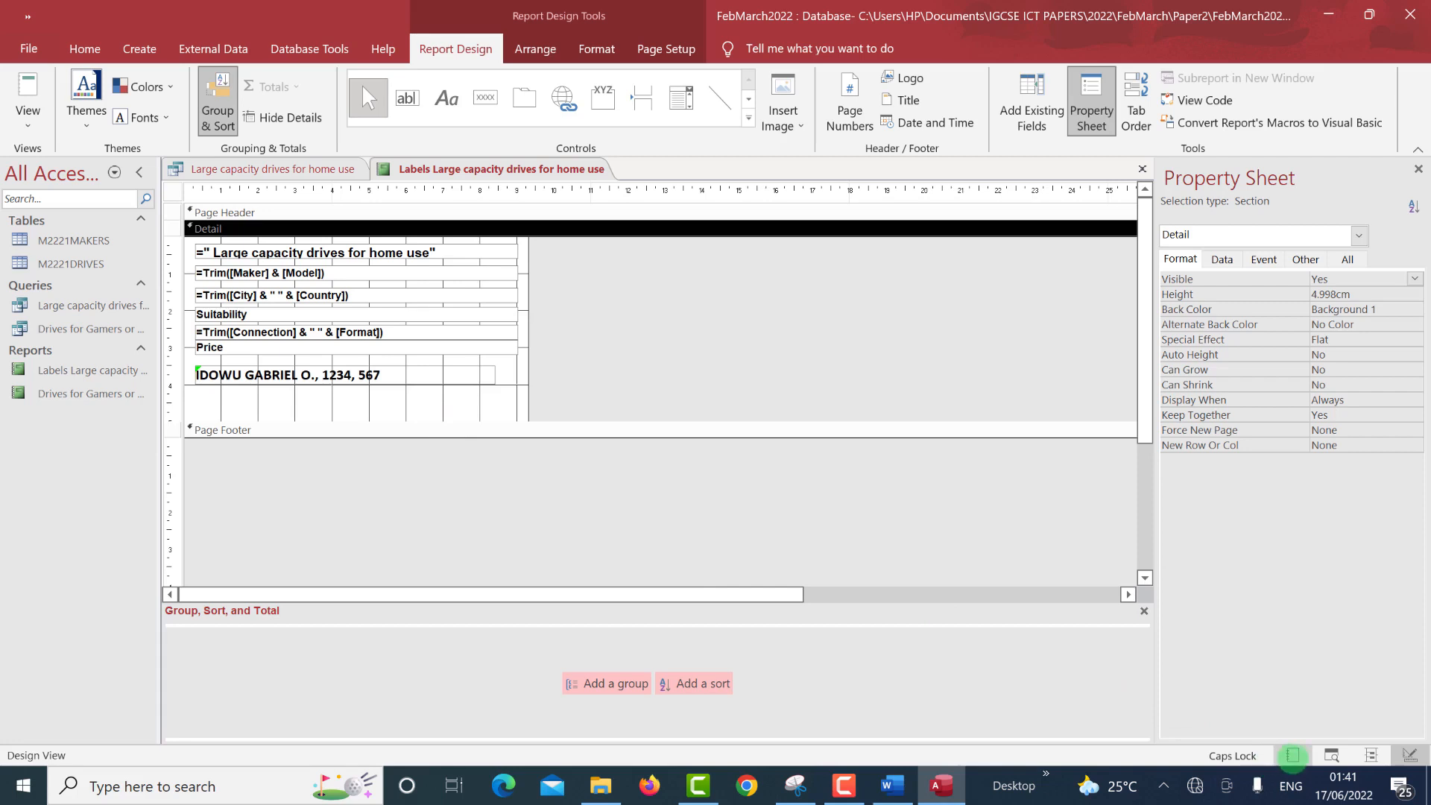
click(1331, 755)
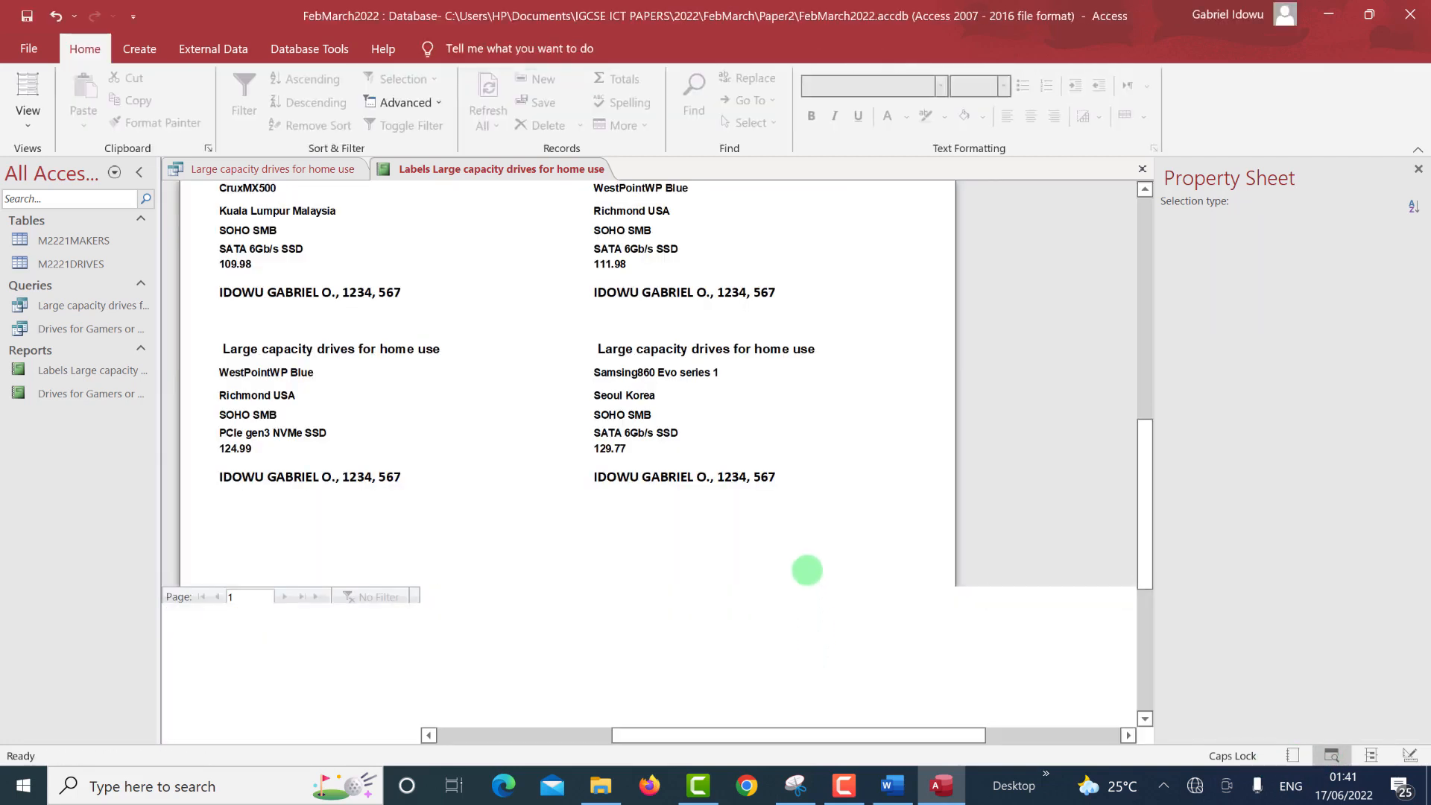
Scroll through the label preview, then return to Design View.
scroll(805, 558, up, 6)
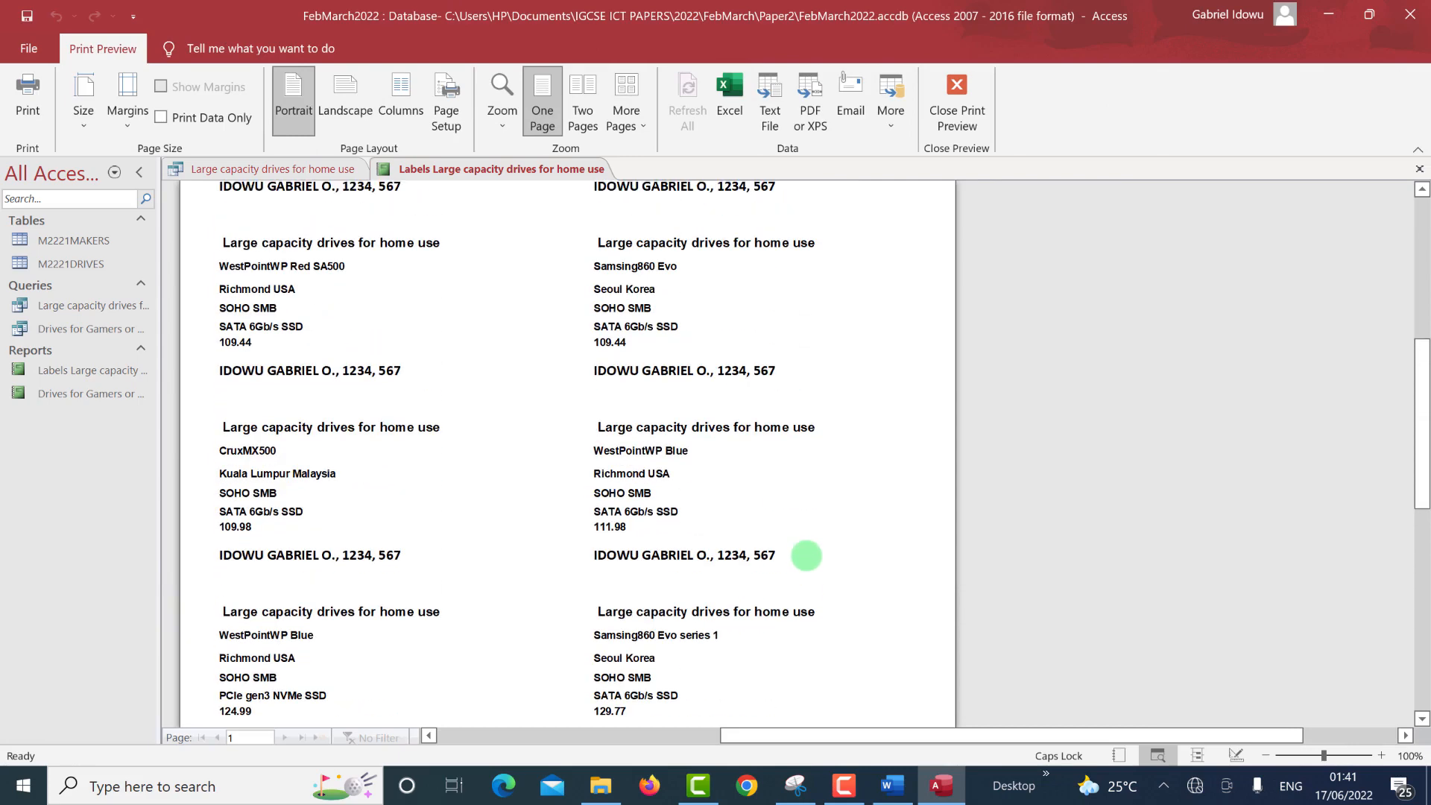
scroll(311, 380, down, 2)
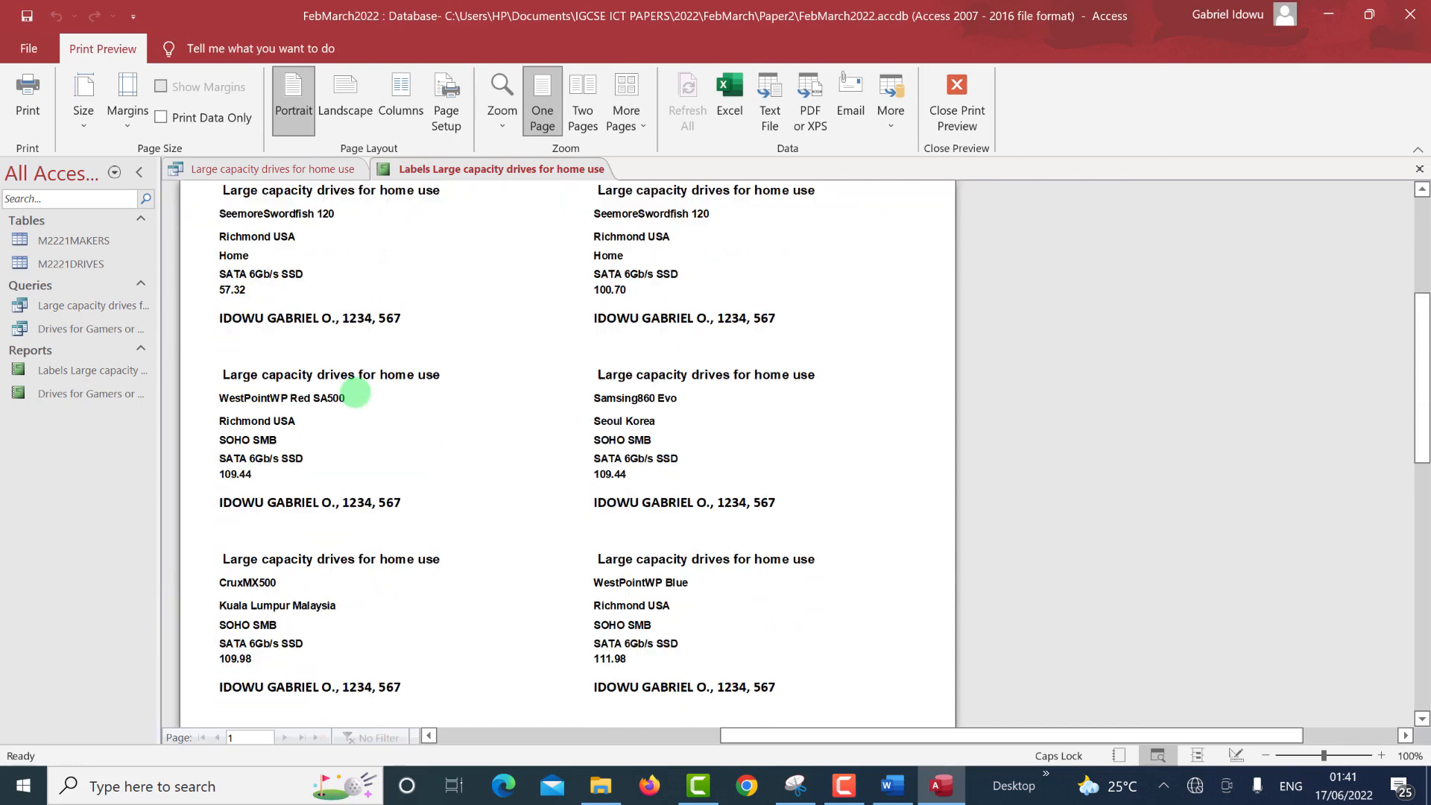
scroll(320, 445, down, 6)
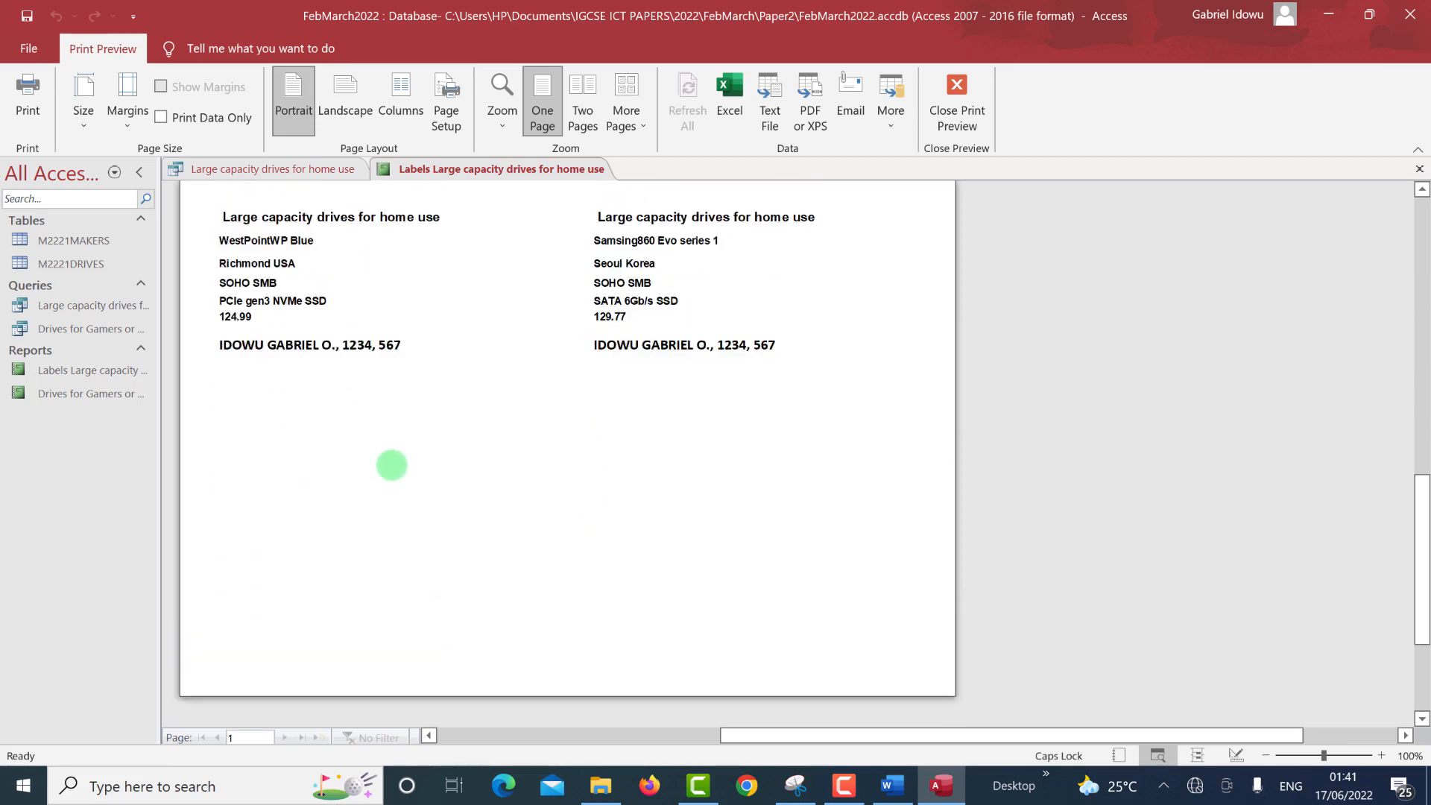
scroll(390, 466, up, 4)
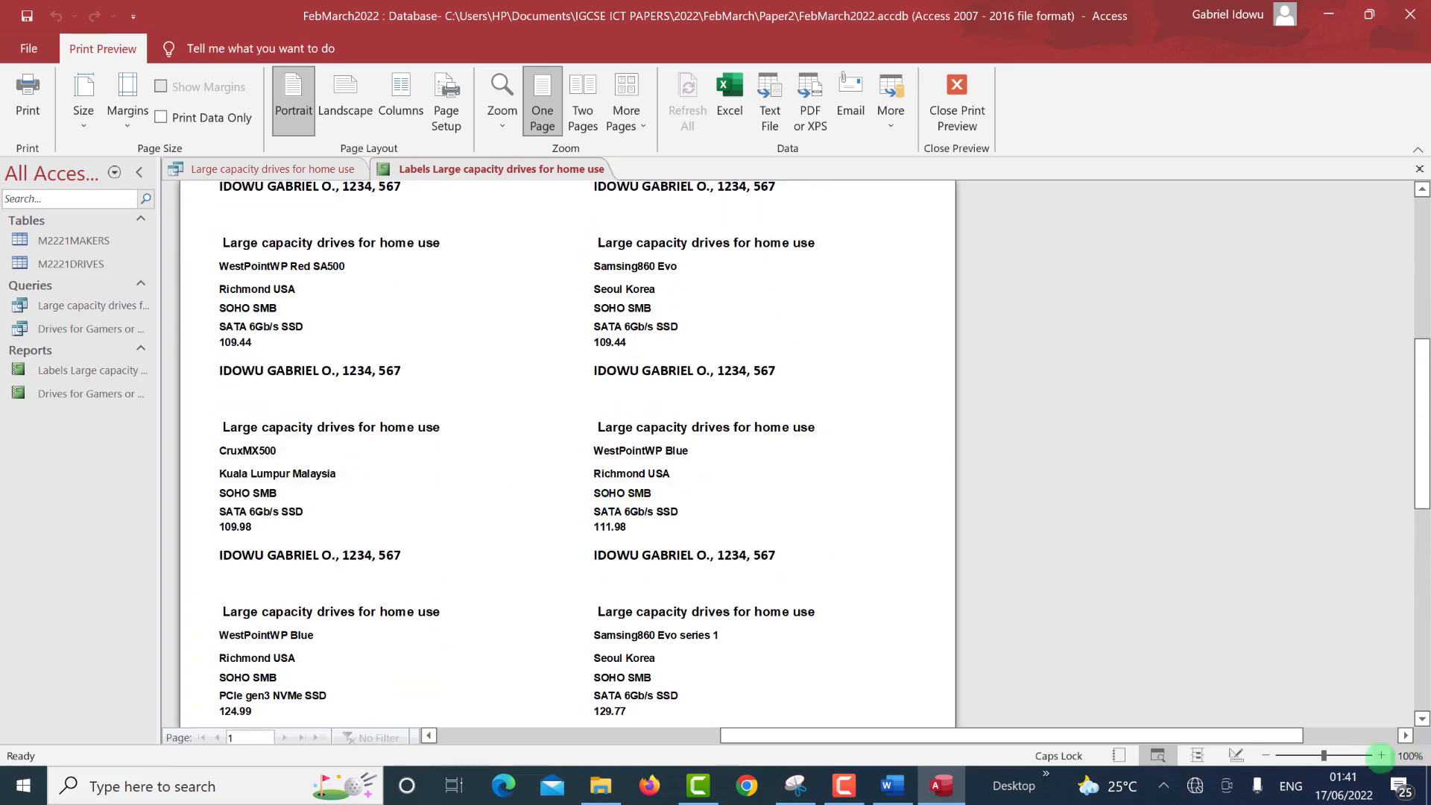
click(1237, 755)
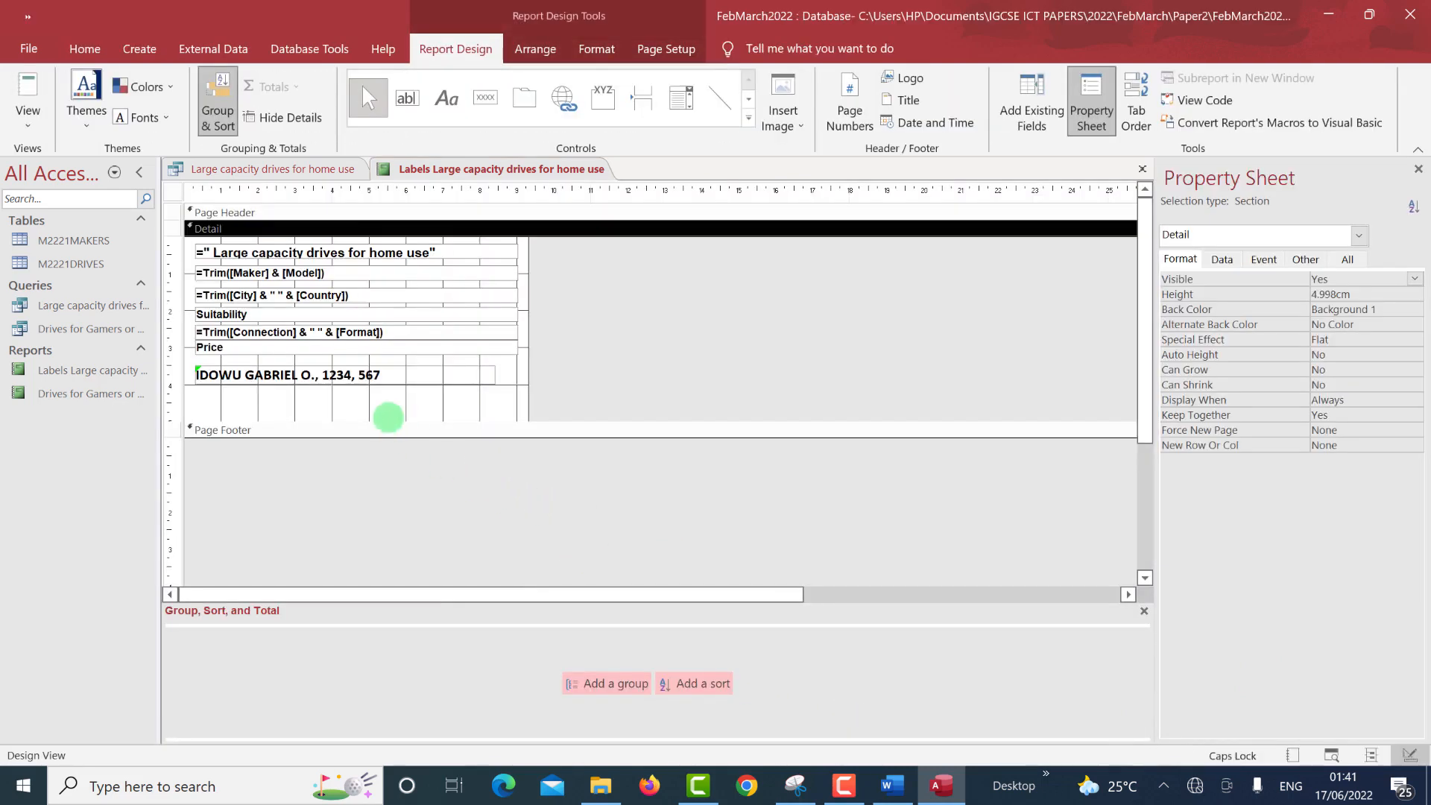
Stretch the Detail section taller to 8.598cm and check the label spacing in Print Preview.
drag(384, 425, 366, 613)
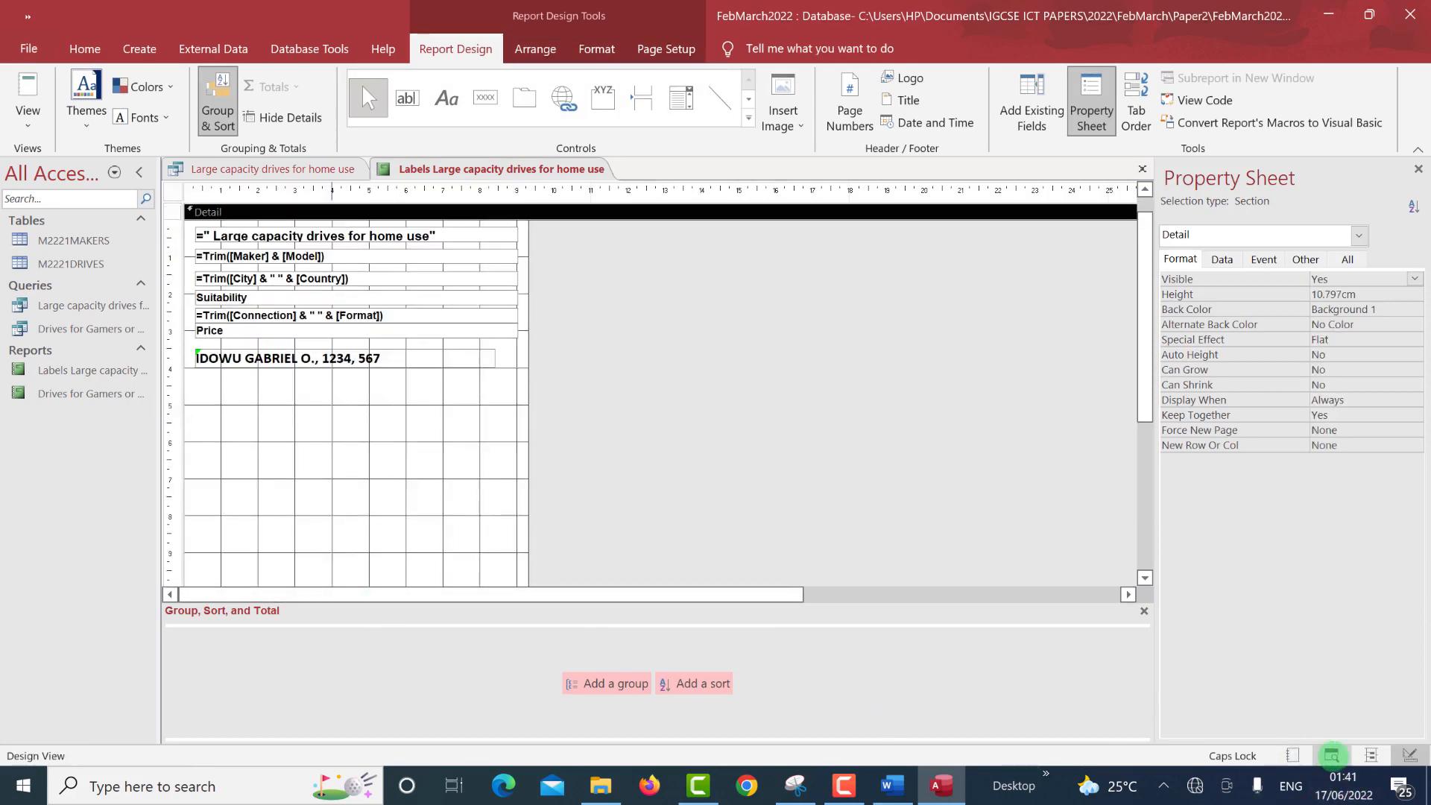
click(1331, 755)
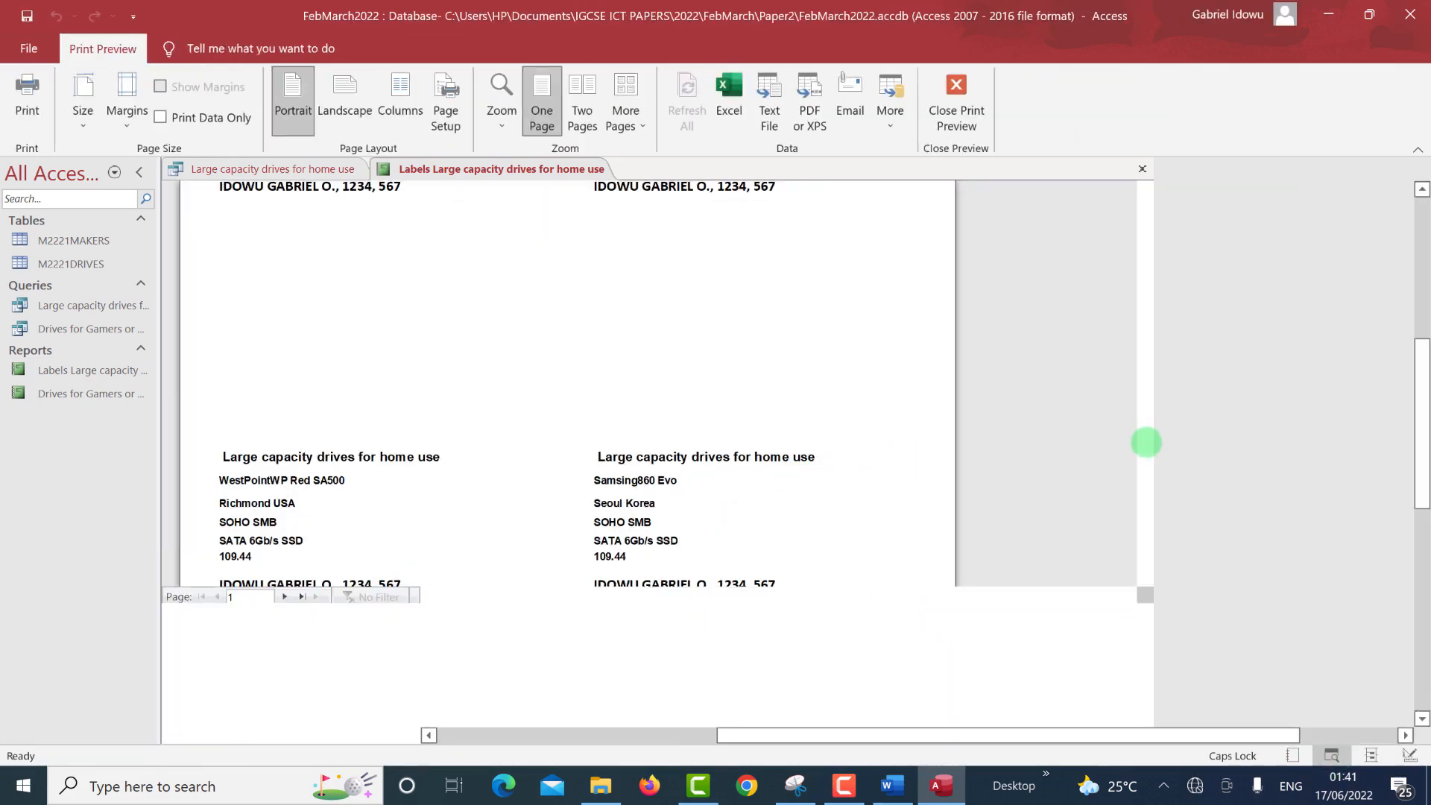
drag(1419, 447, 1424, 656)
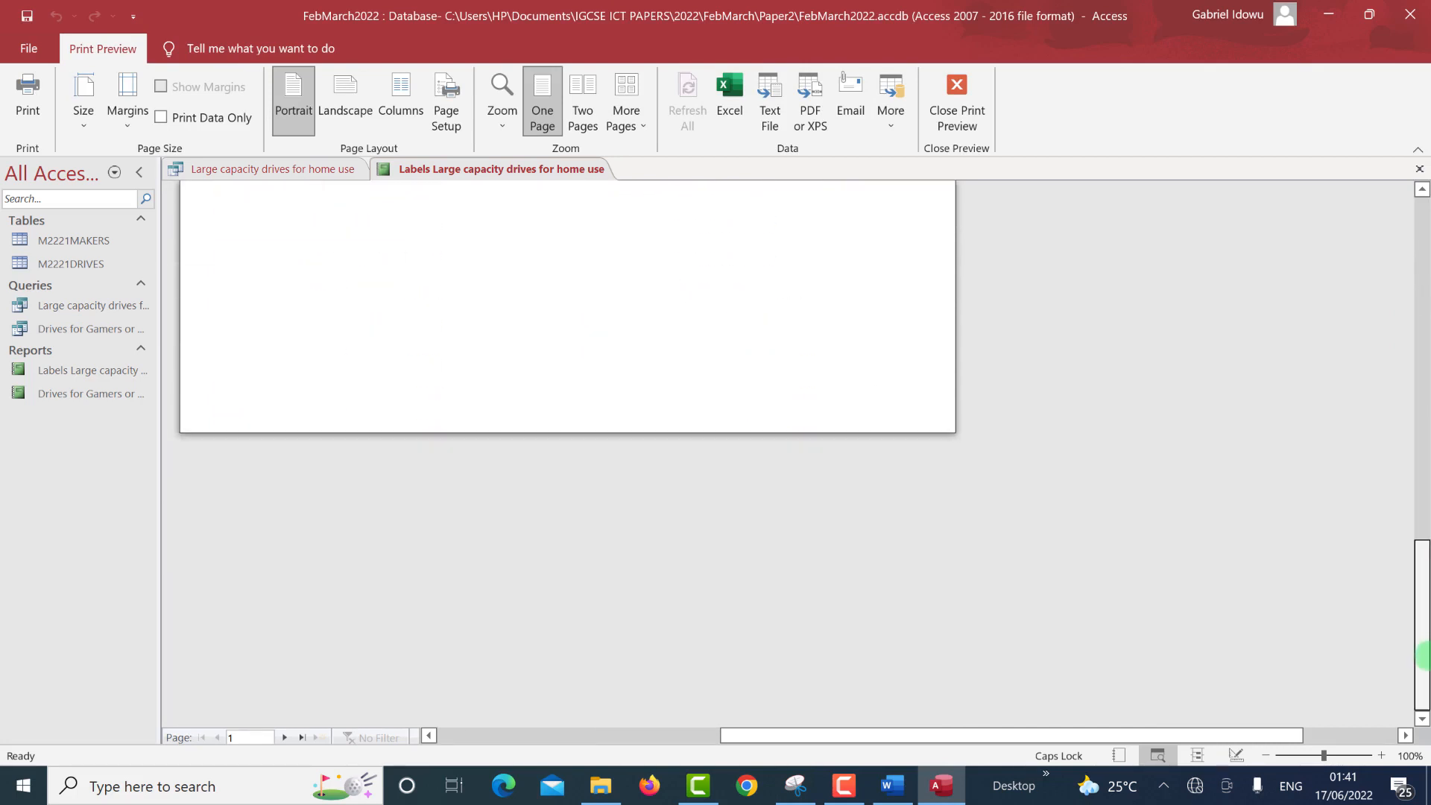
click(1236, 755)
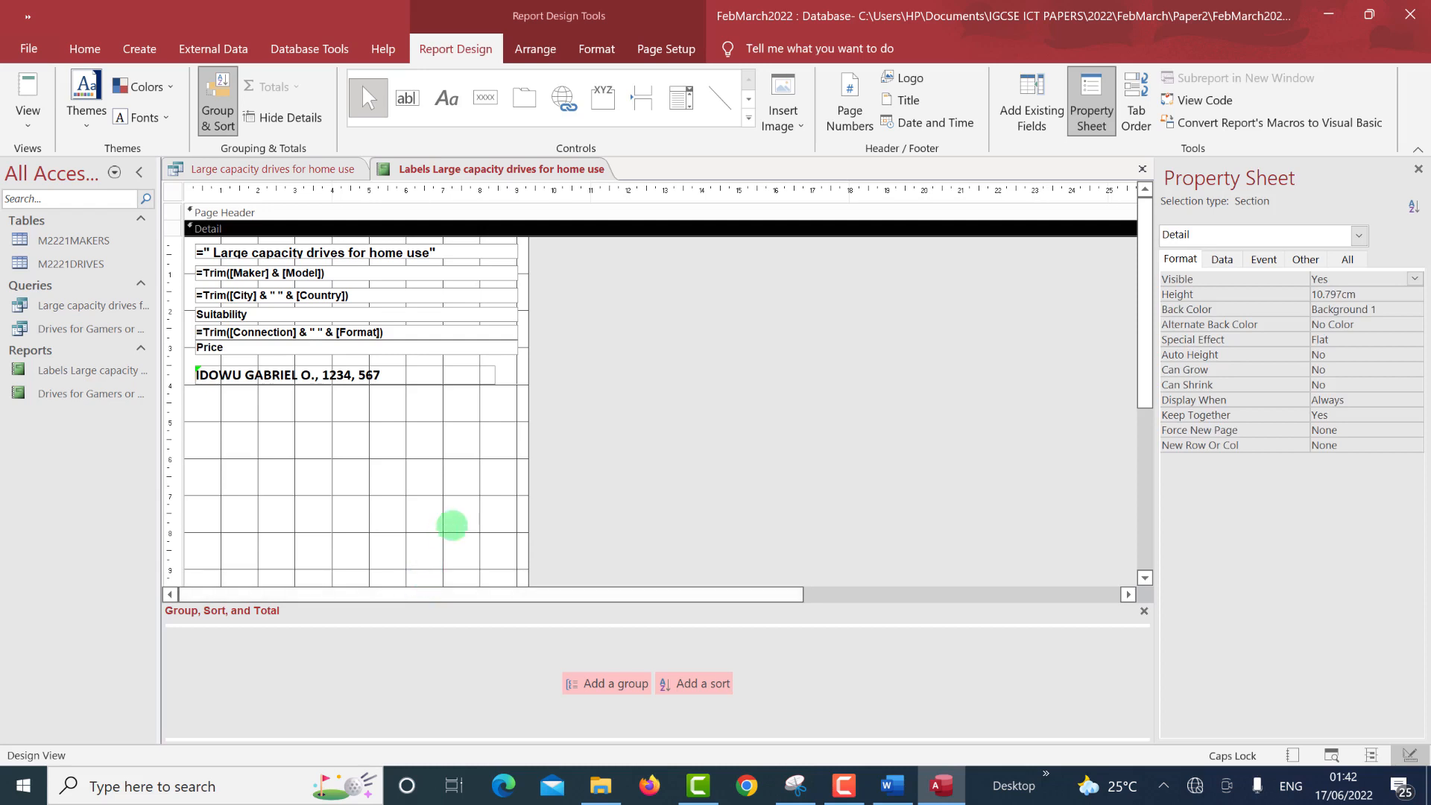
Shorten the Detail section, recheck the label spacing in preview, and return to Design View.
scroll(477, 525, down, 4)
scroll(483, 495, down, 1)
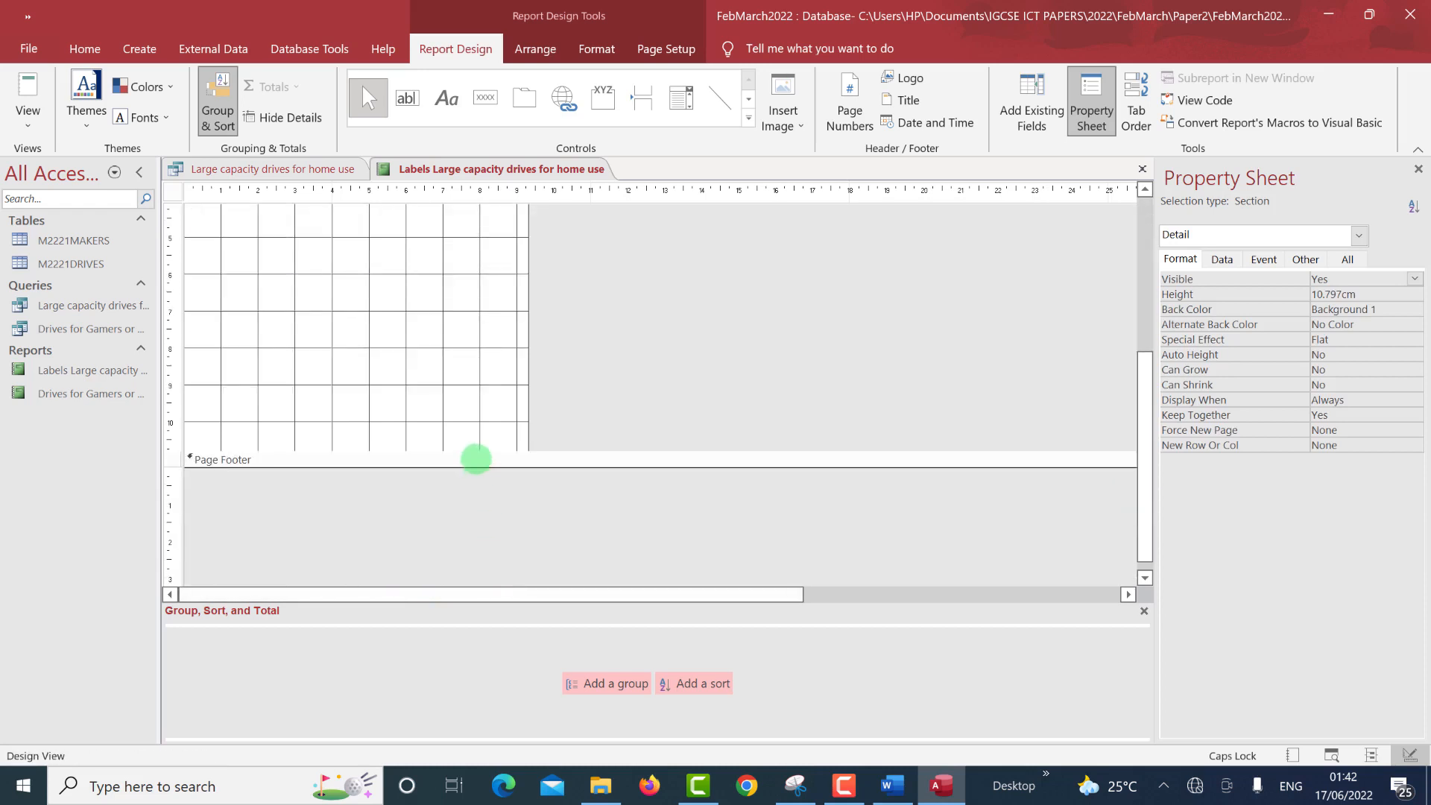
drag(479, 451, 507, 369)
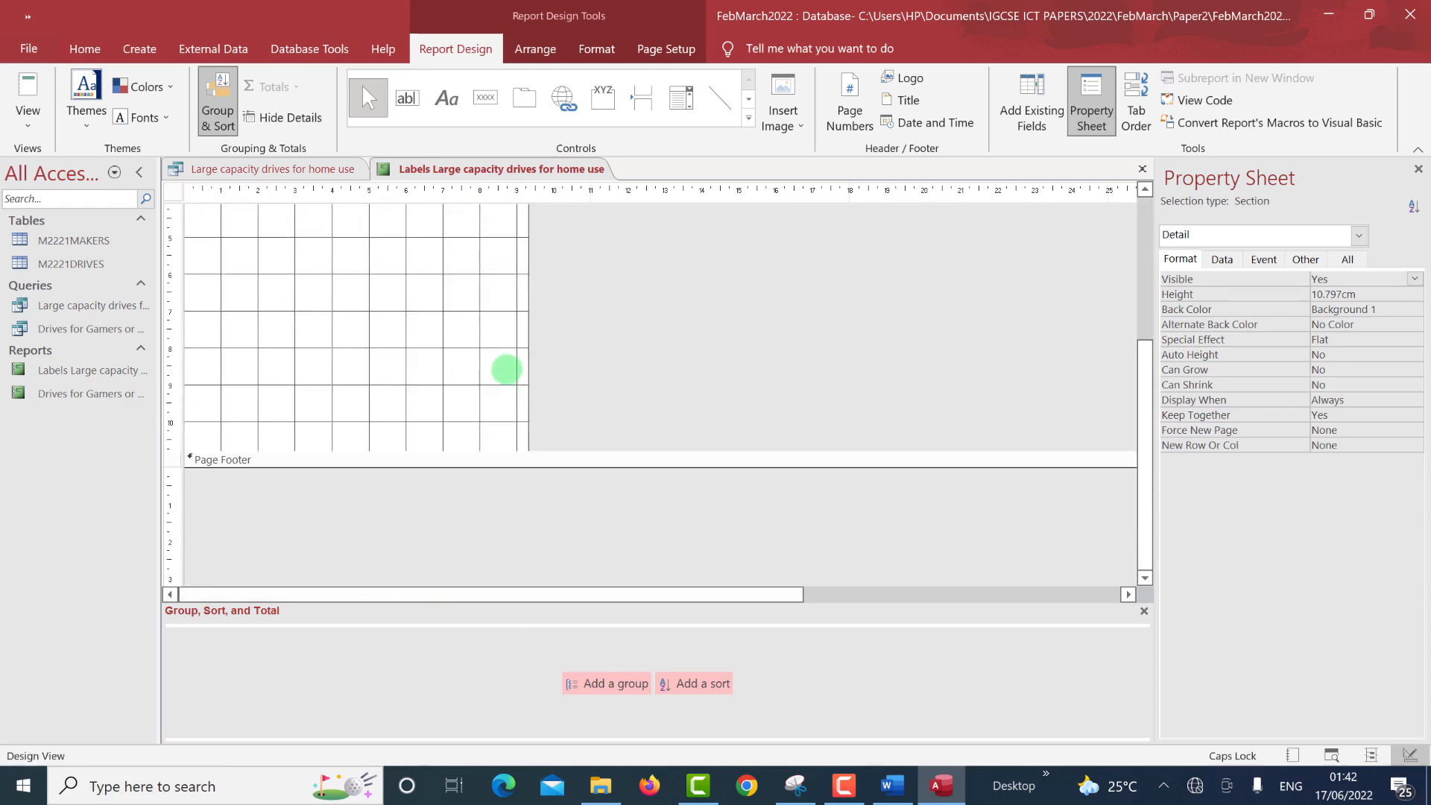
click(1323, 752)
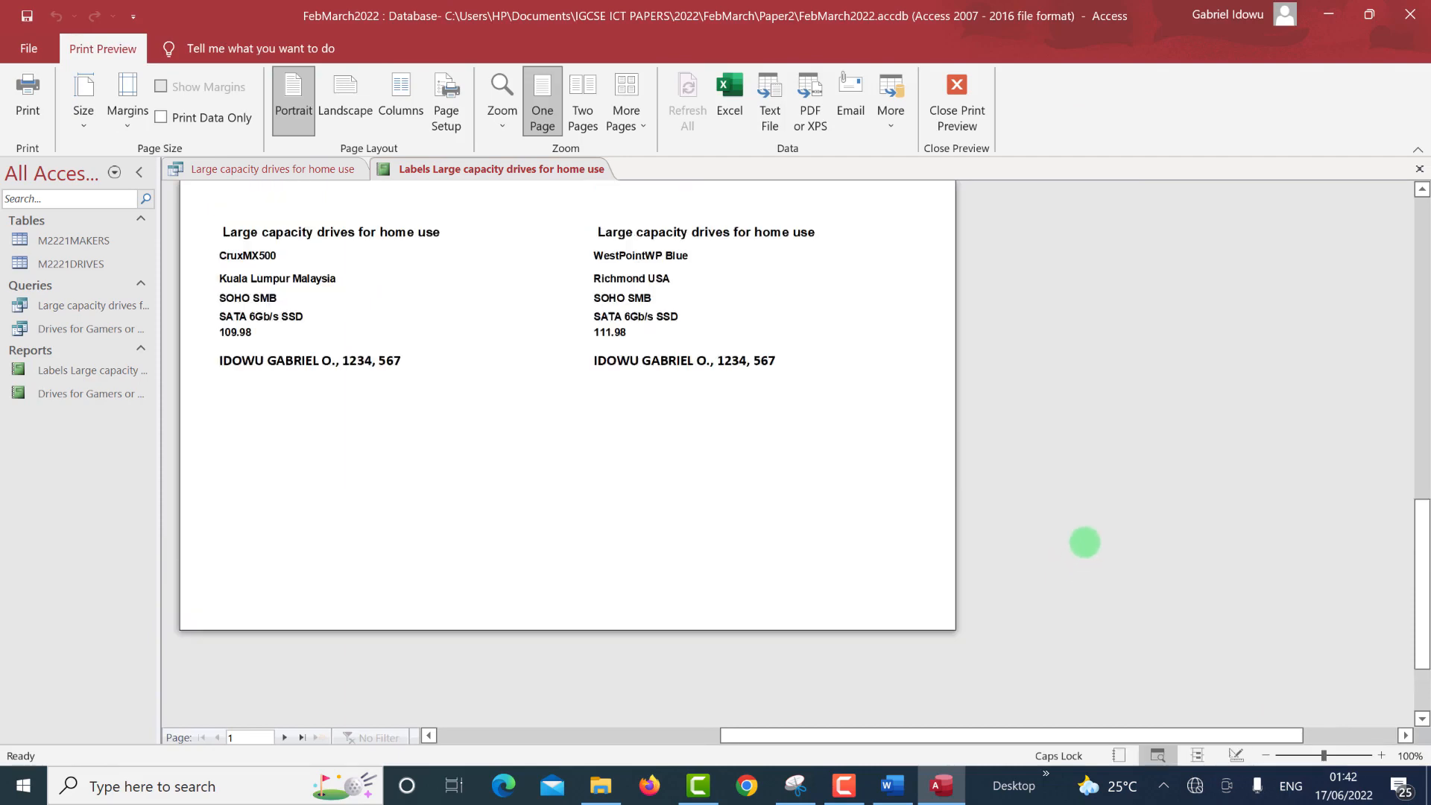
scroll(1084, 542, up, 10)
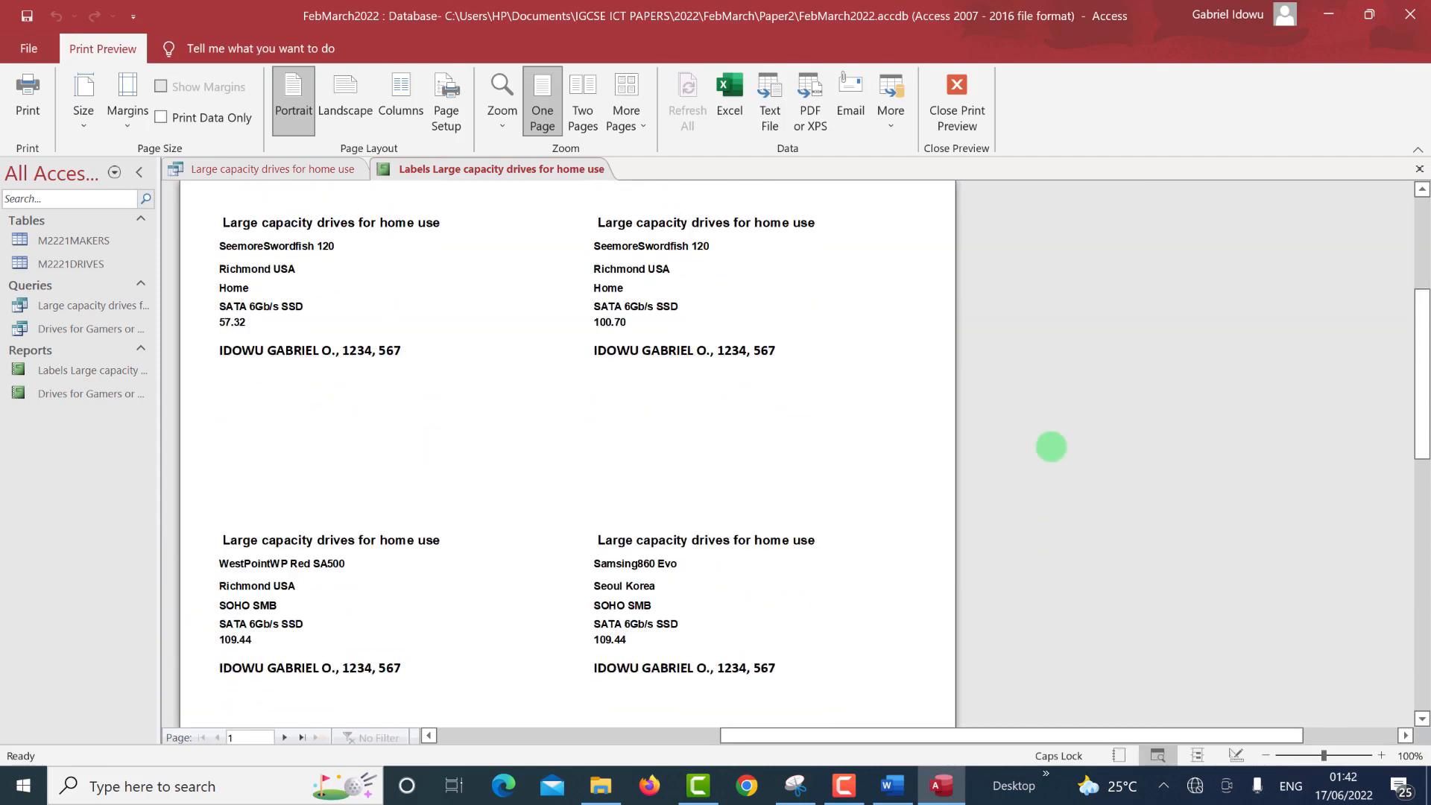
scroll(1051, 447, up, 3)
scroll(1054, 447, down, 8)
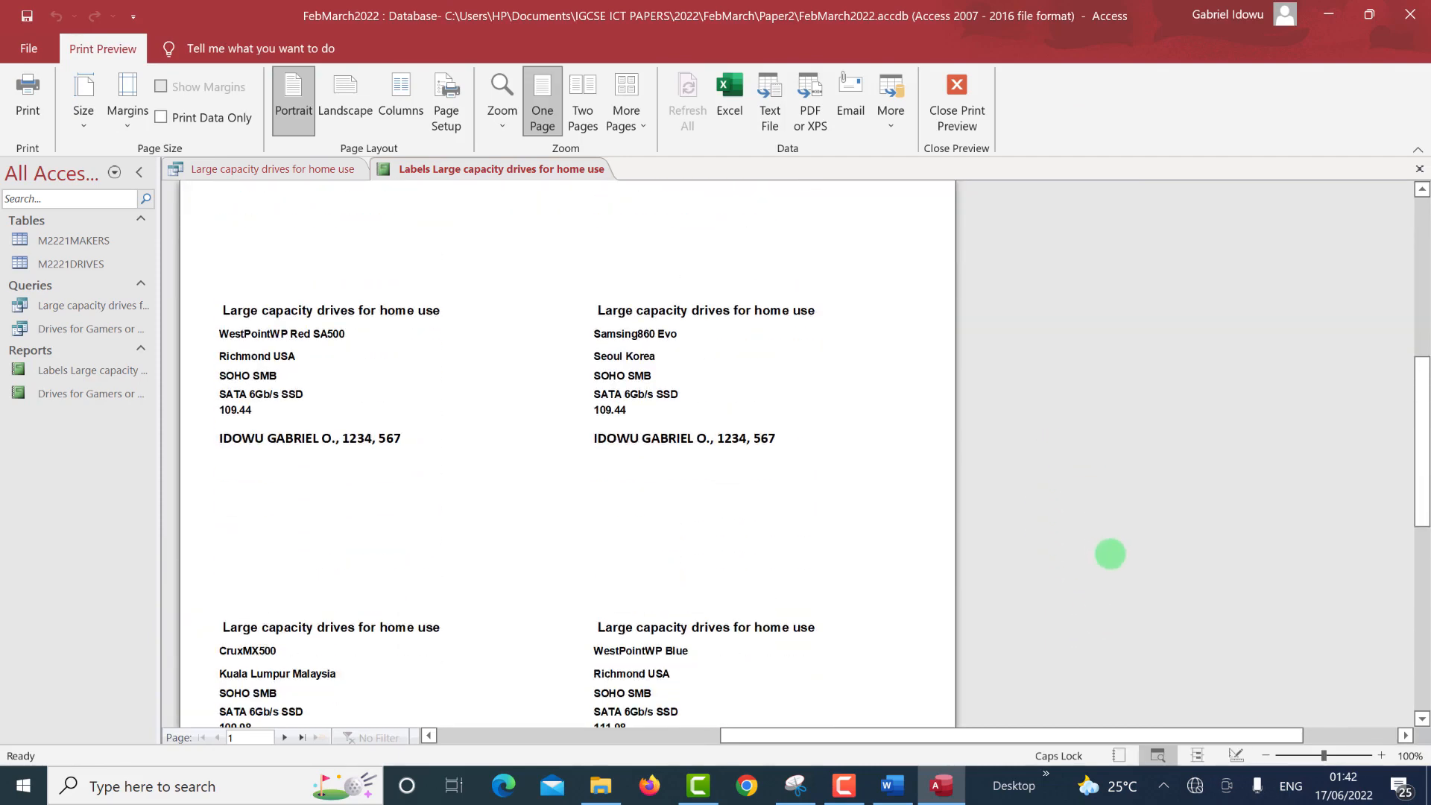
scroll(1110, 554, down, 2)
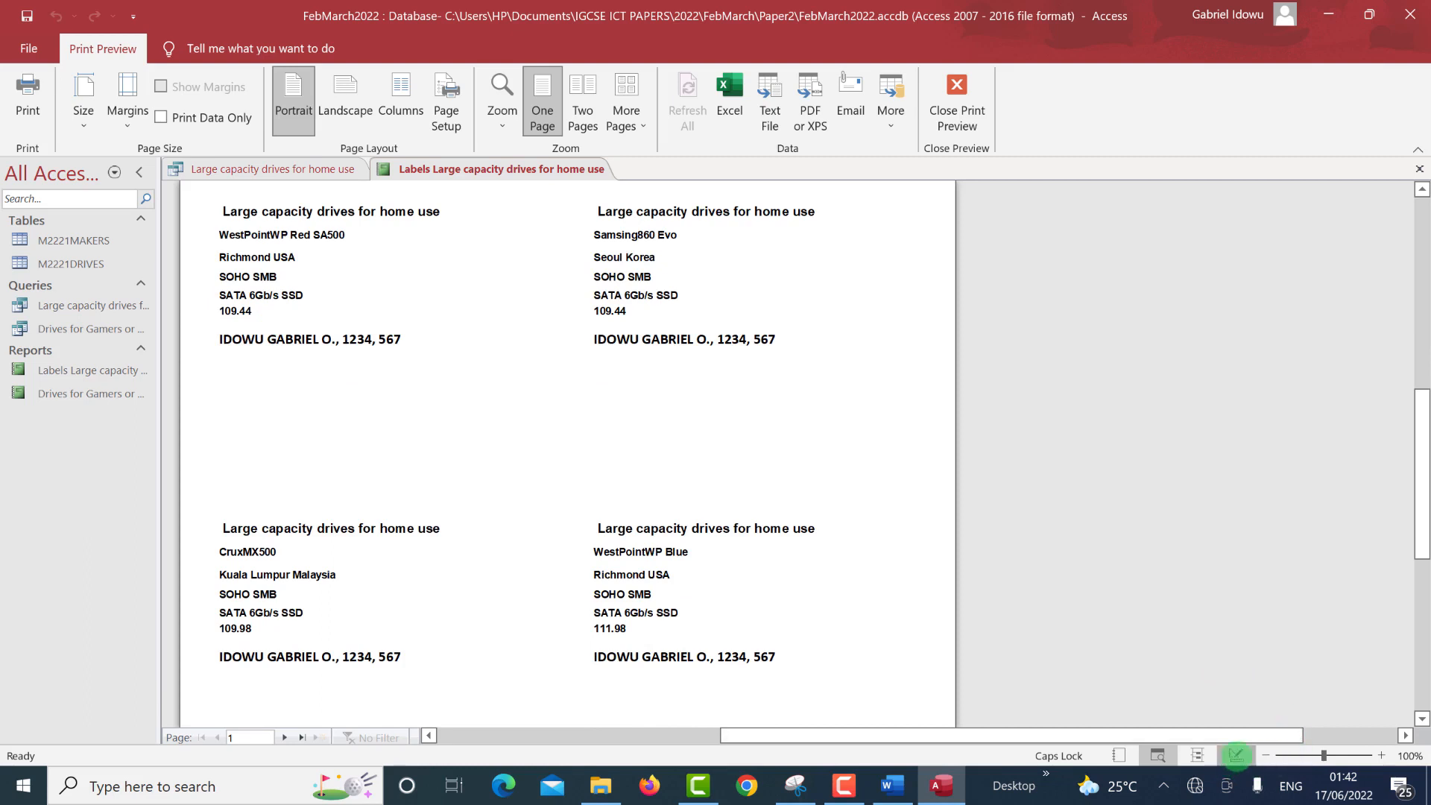
click(1237, 755)
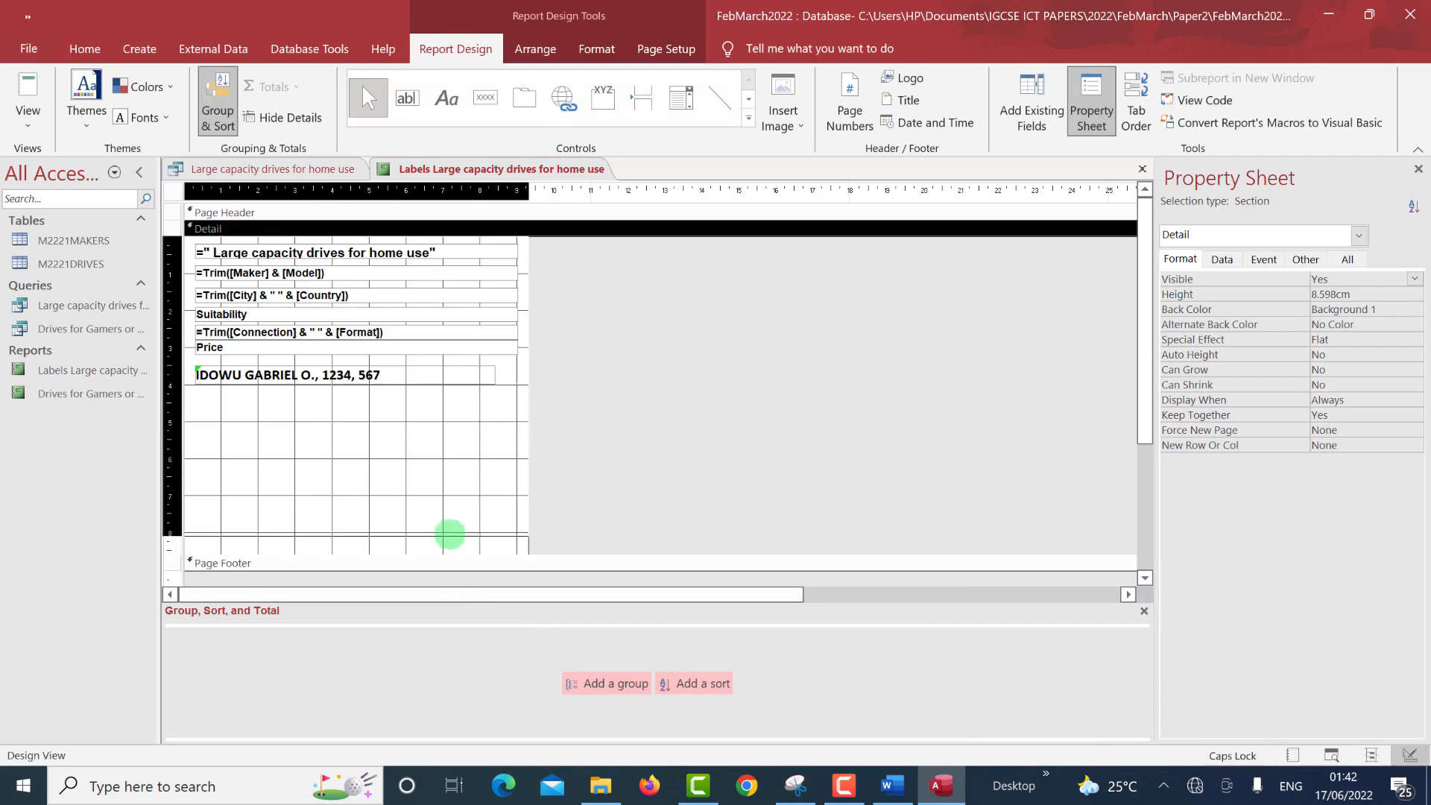
Shorten the Detail section to 6.598cm, review the labels in preview, then switch to the question paper PDF.
drag(449, 534, 471, 480)
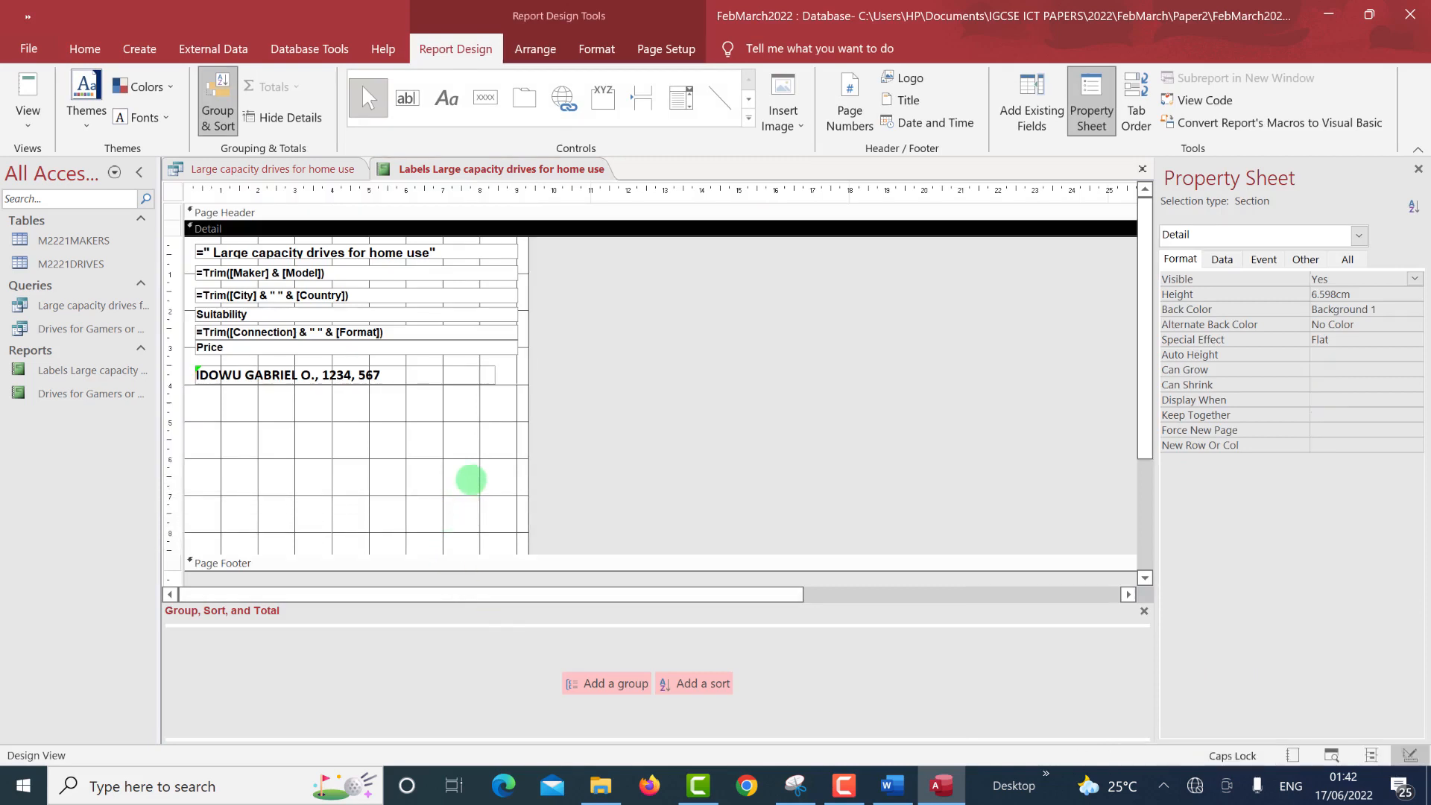
click(1331, 755)
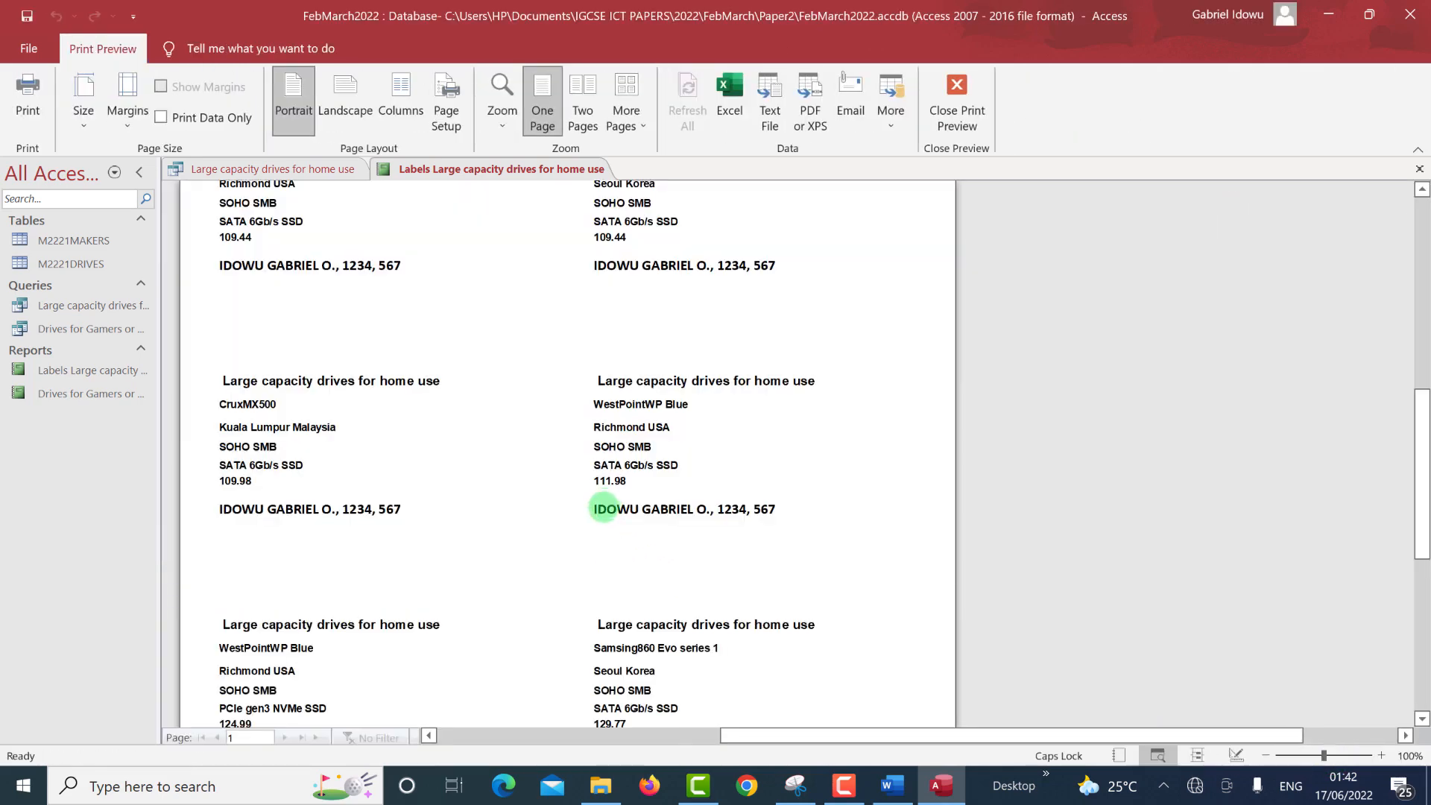
scroll(604, 509, up, 8)
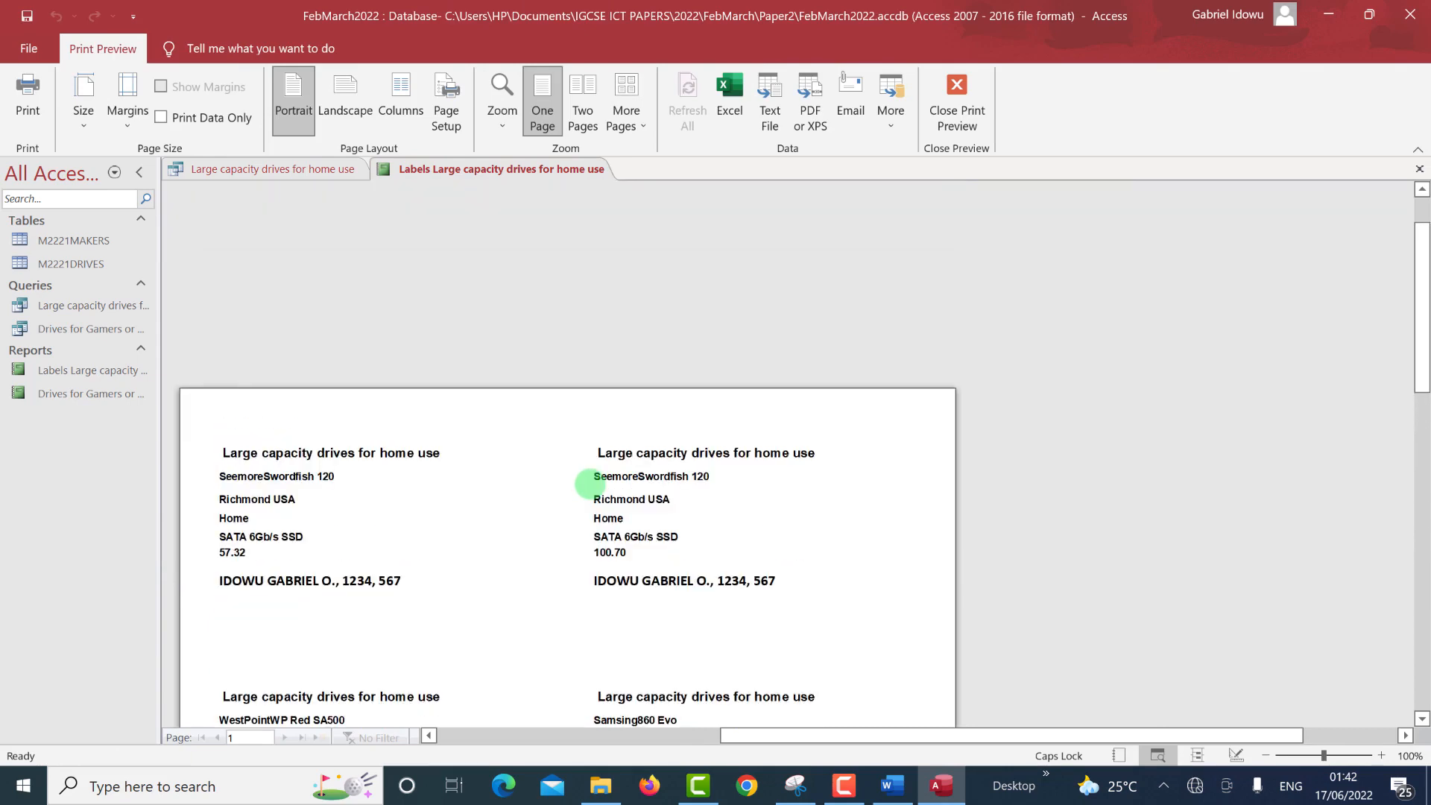
scroll(589, 484, down, 10)
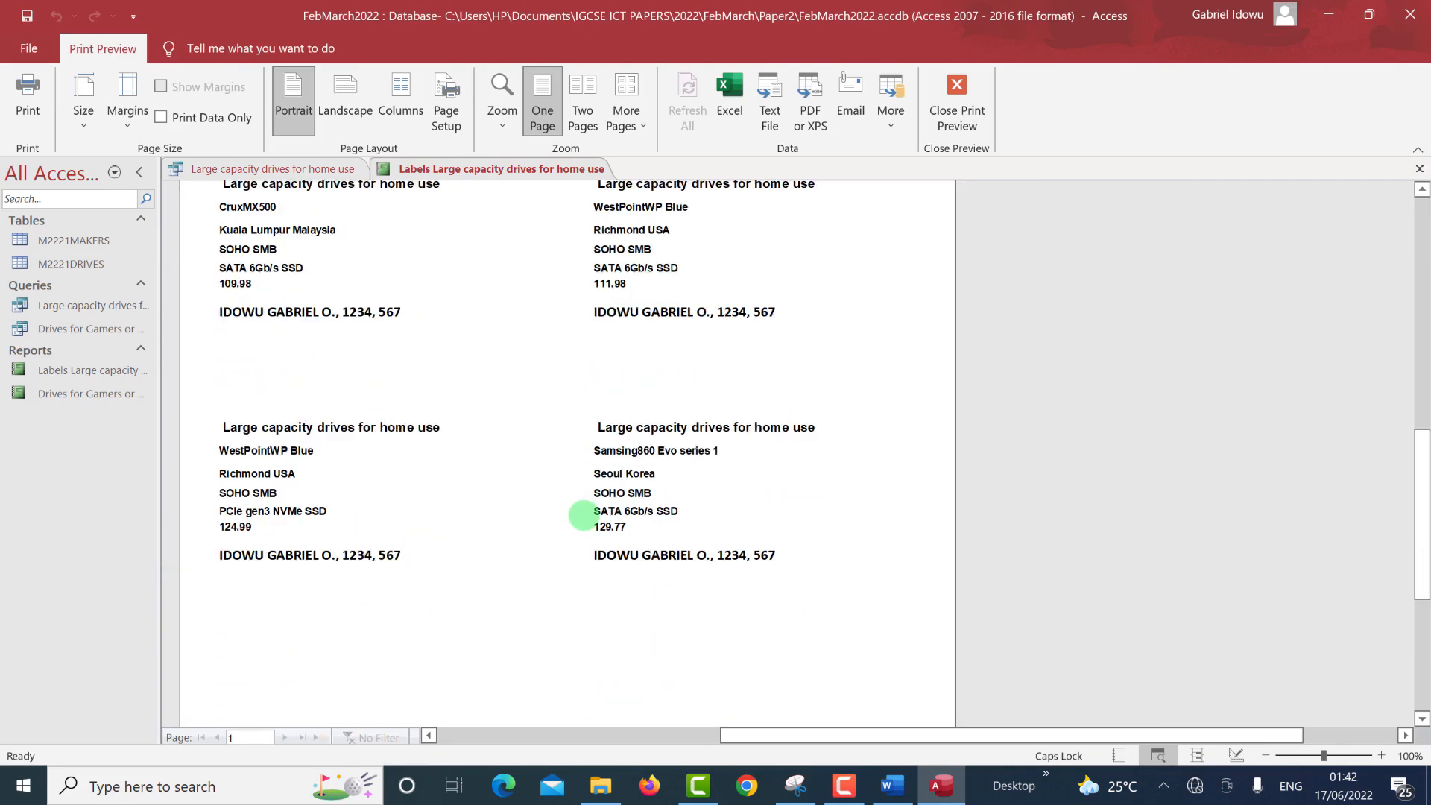
scroll(585, 515, down, 4)
scroll(589, 513, up, 9)
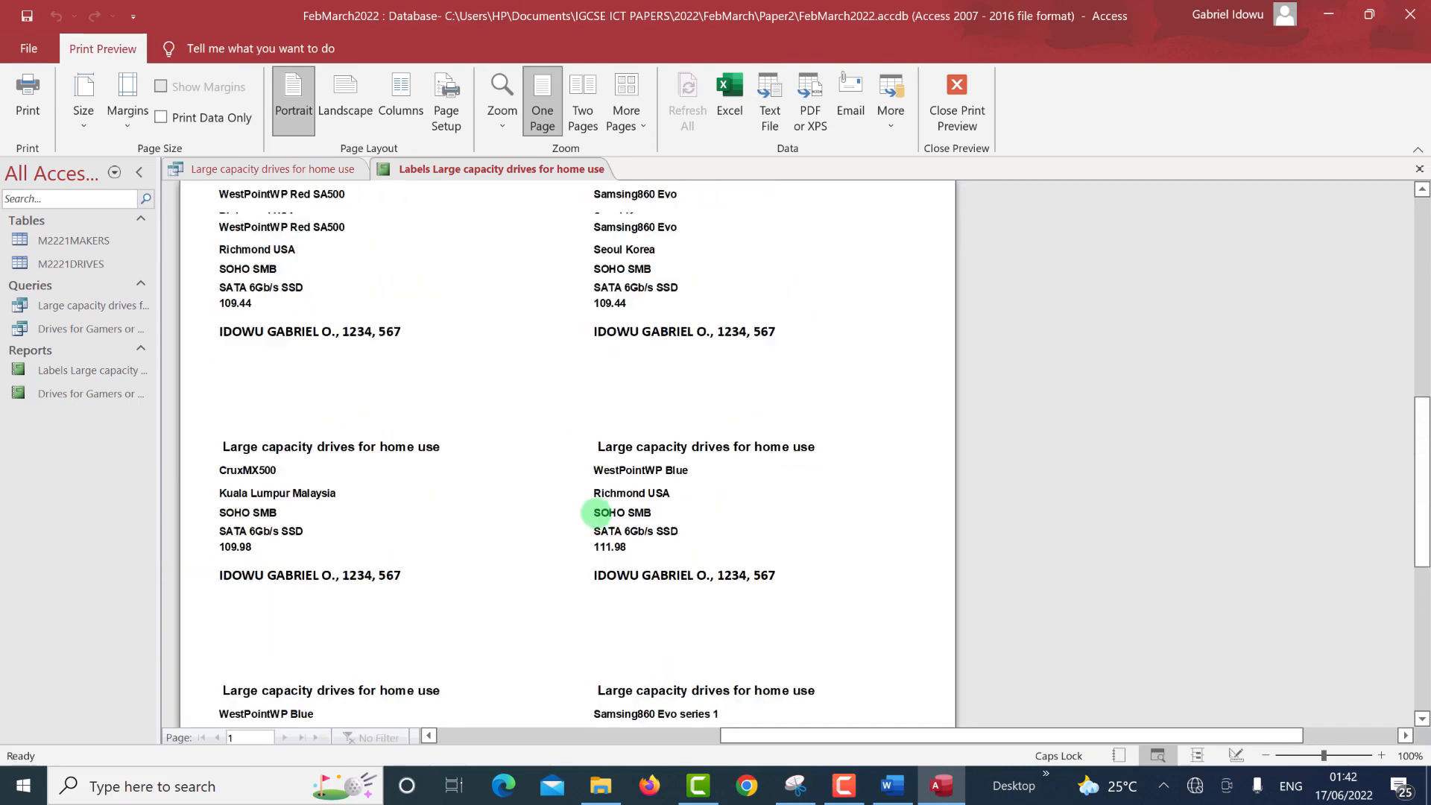
scroll(596, 513, up, 3)
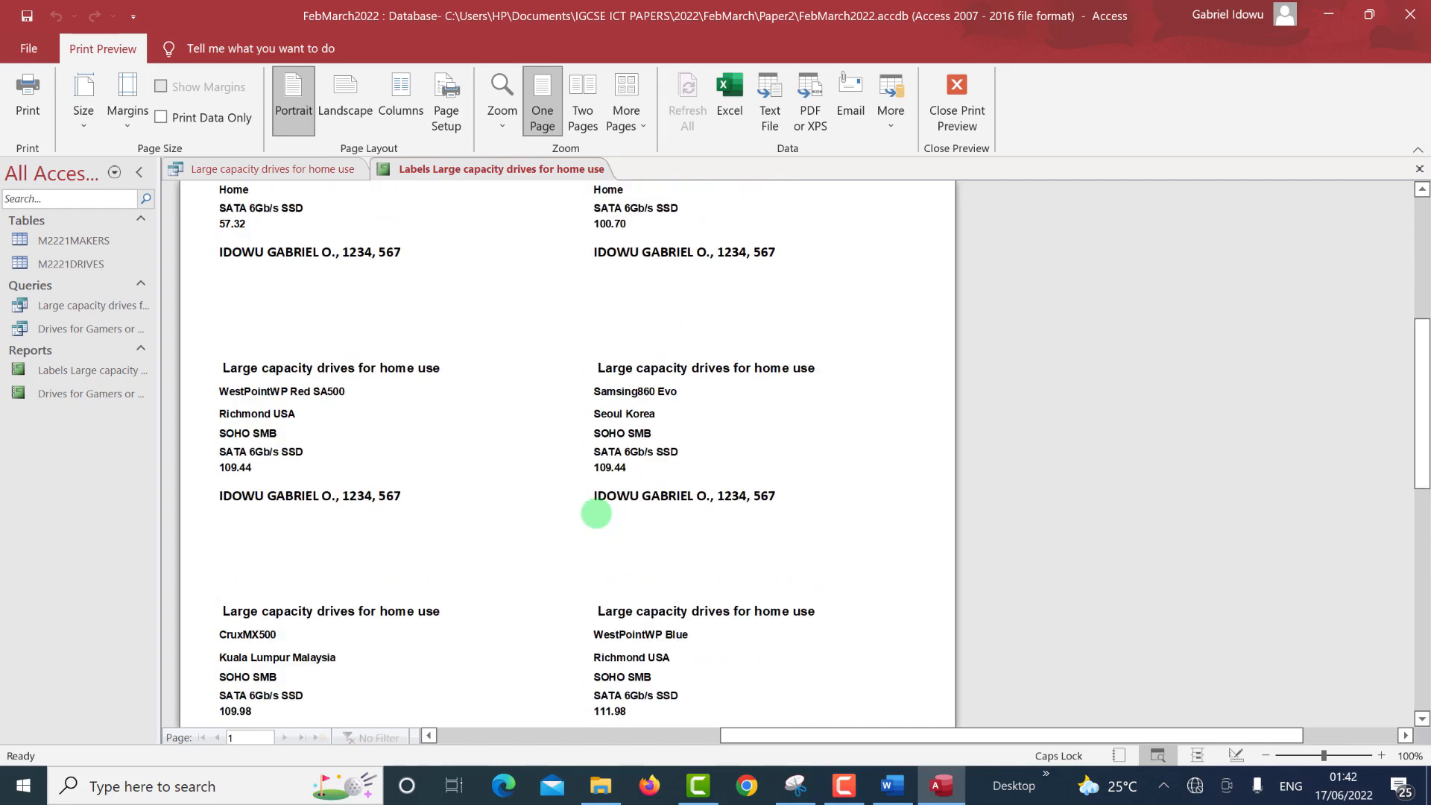
key(ctrl+super+Right)
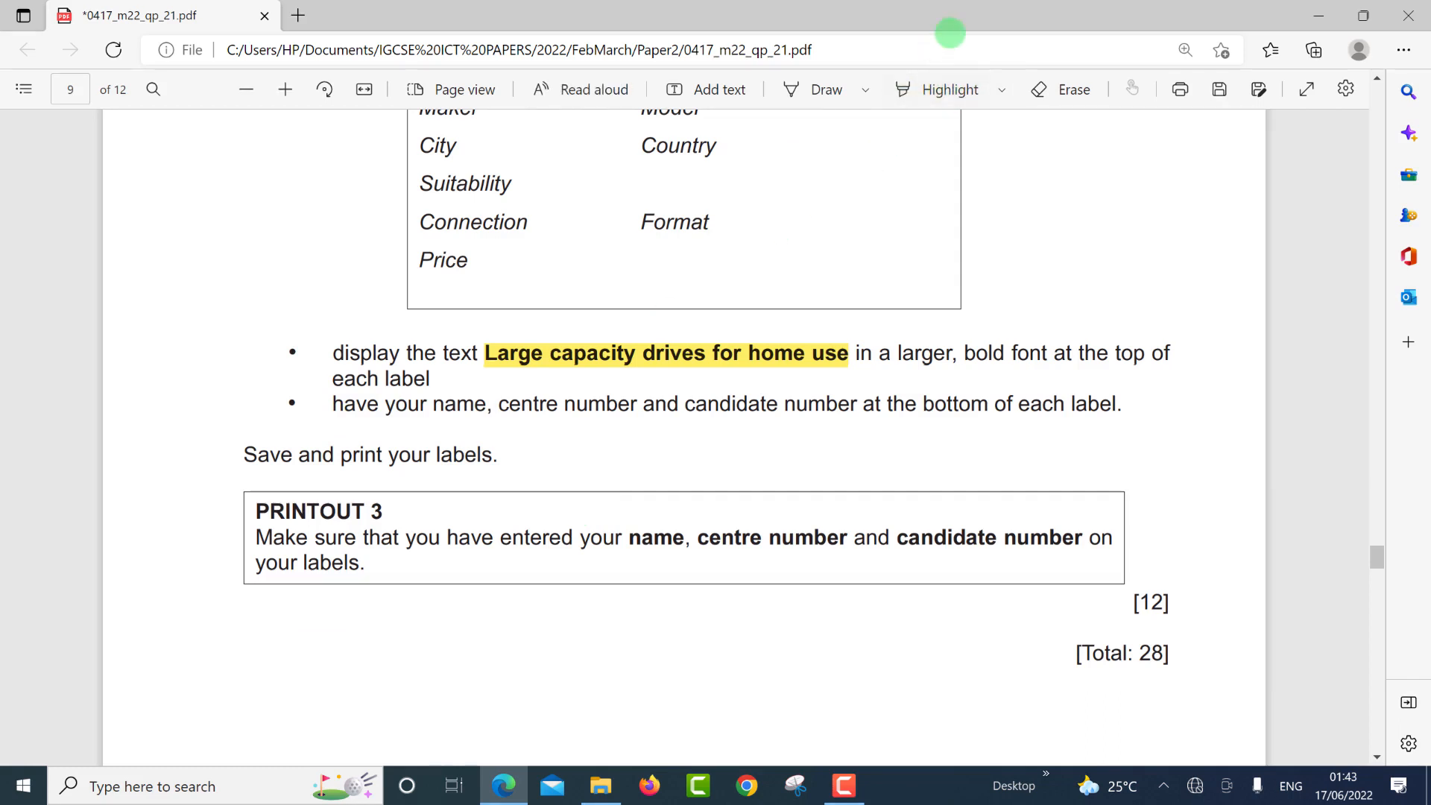
Highlight the name, centre and candidate number bullet and '[Total: 28]' in the PDF, then return to Access.
click(935, 75)
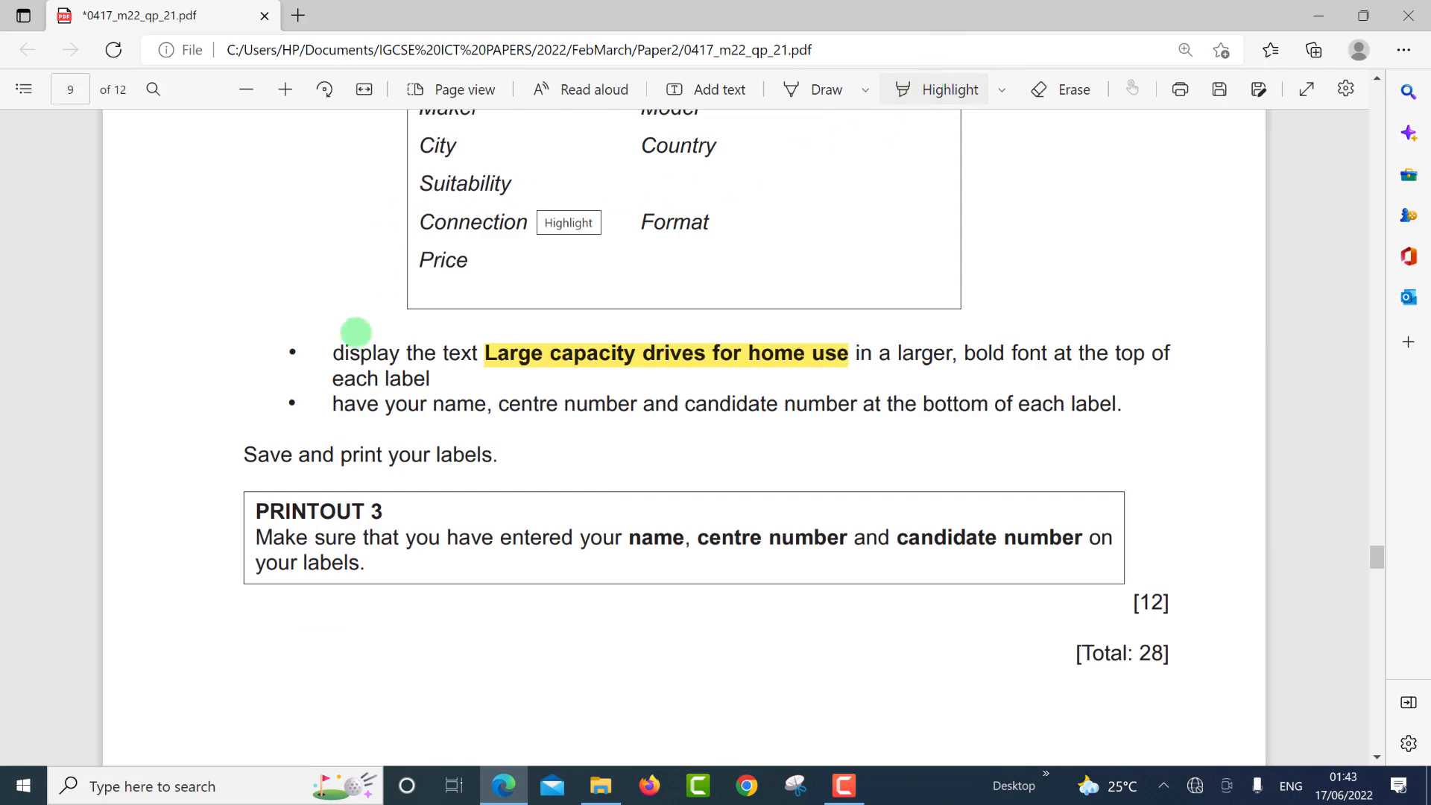
drag(333, 402, 1150, 414)
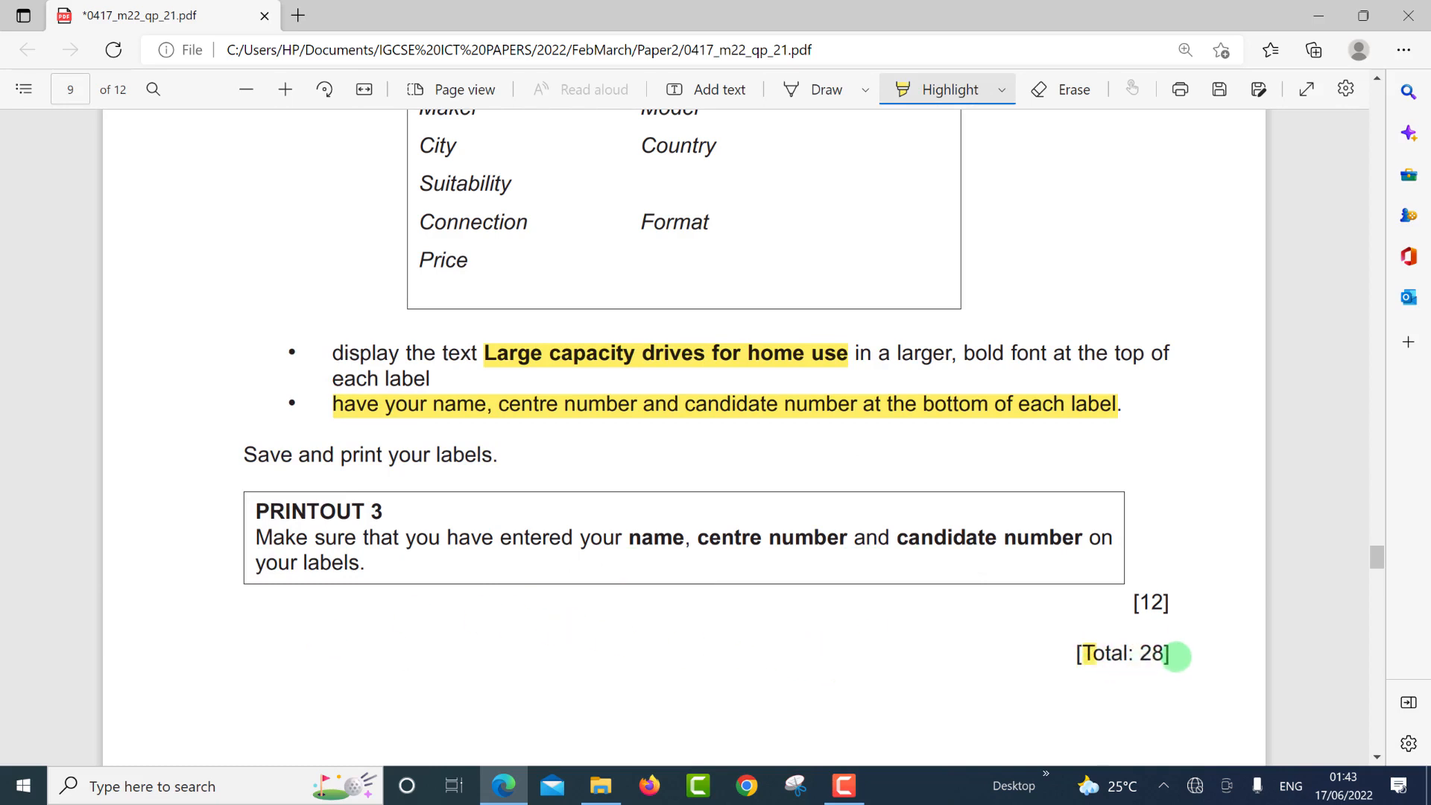
drag(1176, 656, 1174, 656)
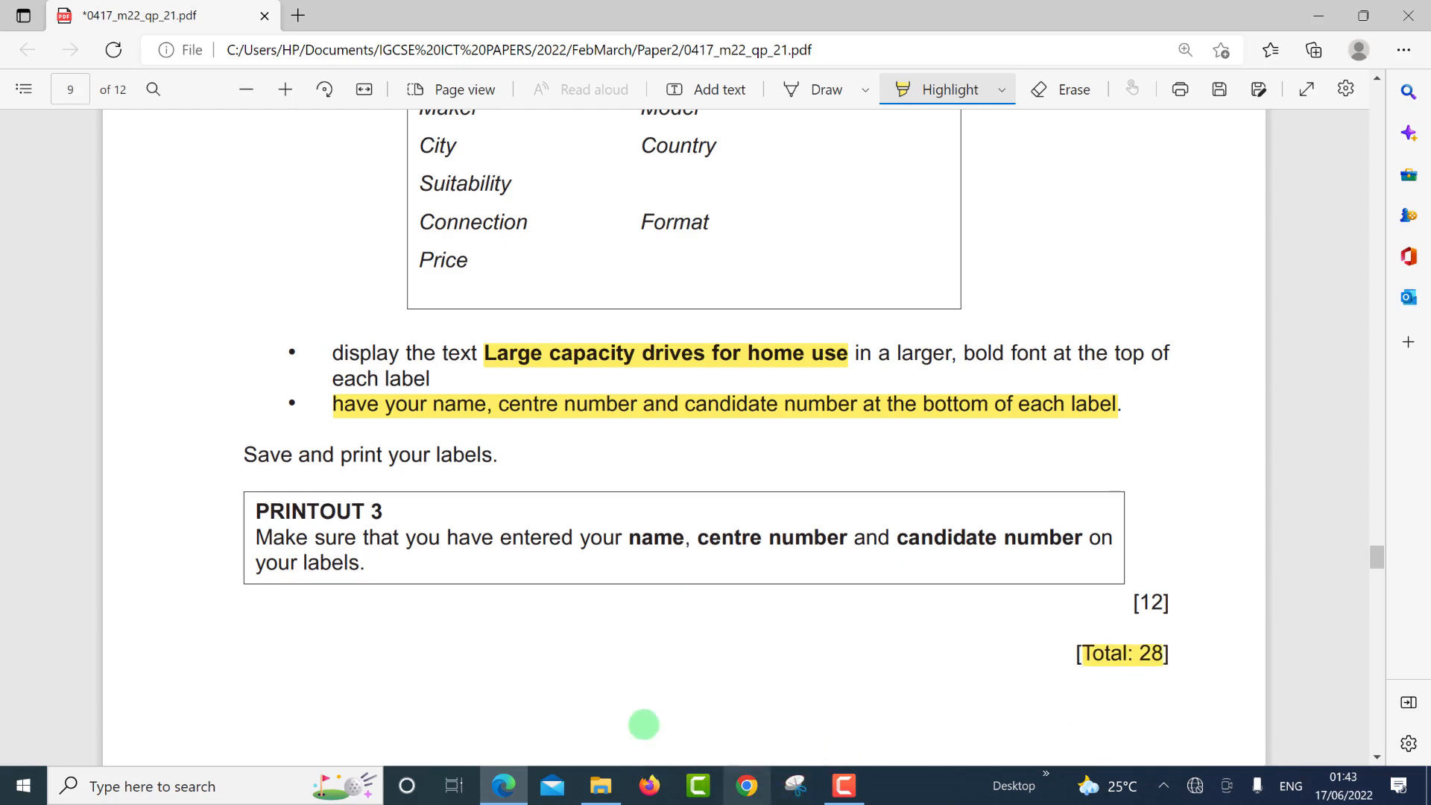
key(alt+Tab)
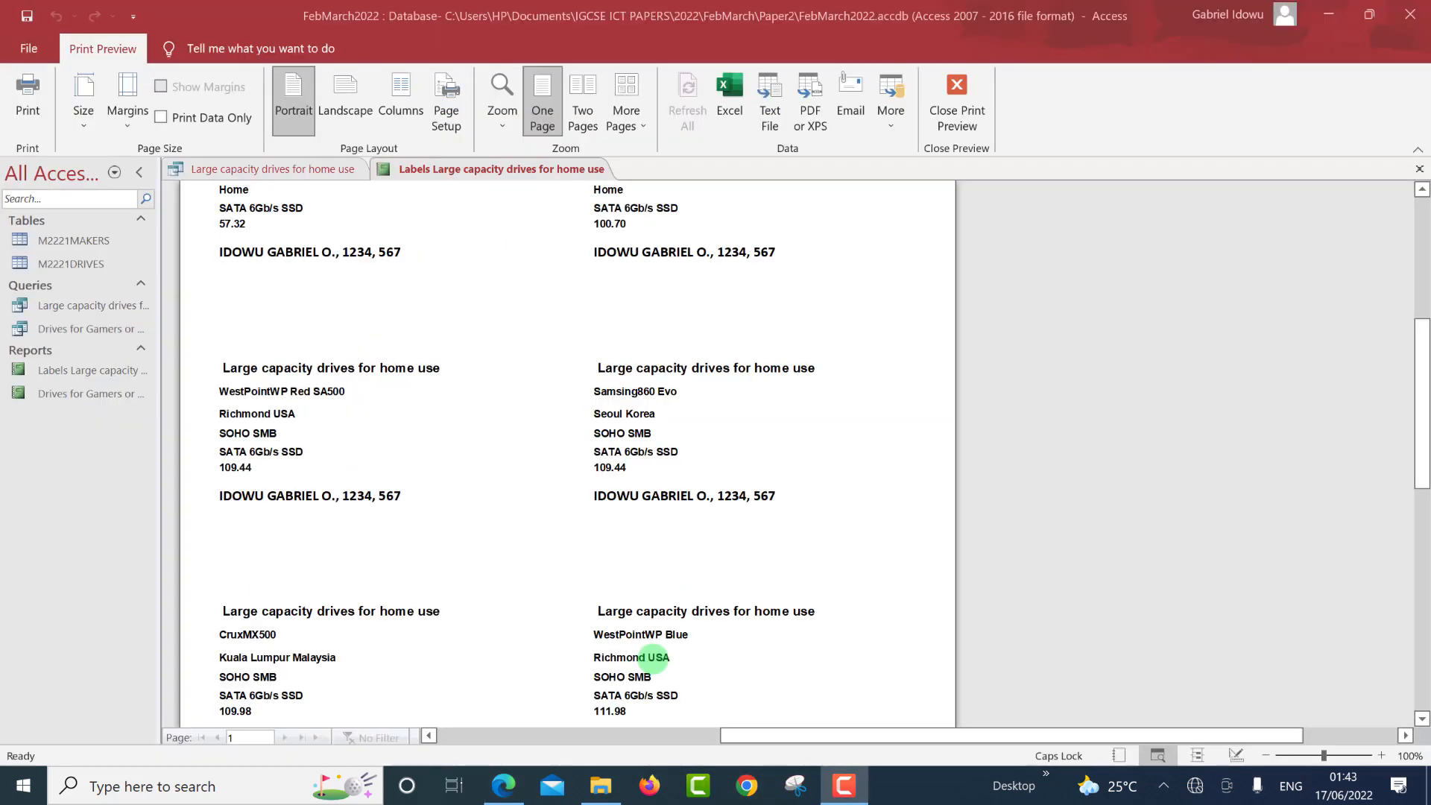
scroll(507, 466, down, 2)
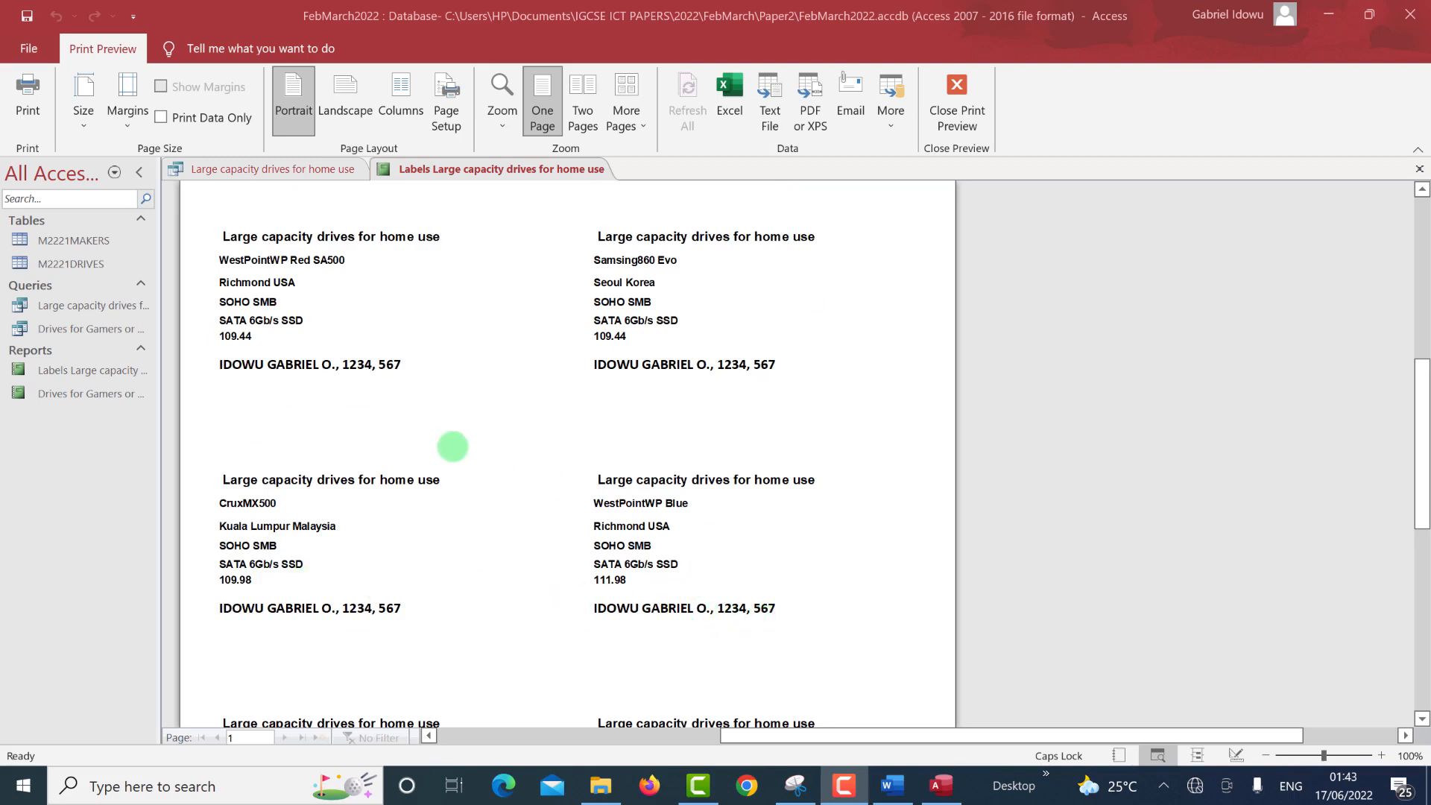
scroll(460, 452, up, 2)
scroll(461, 452, up, 4)
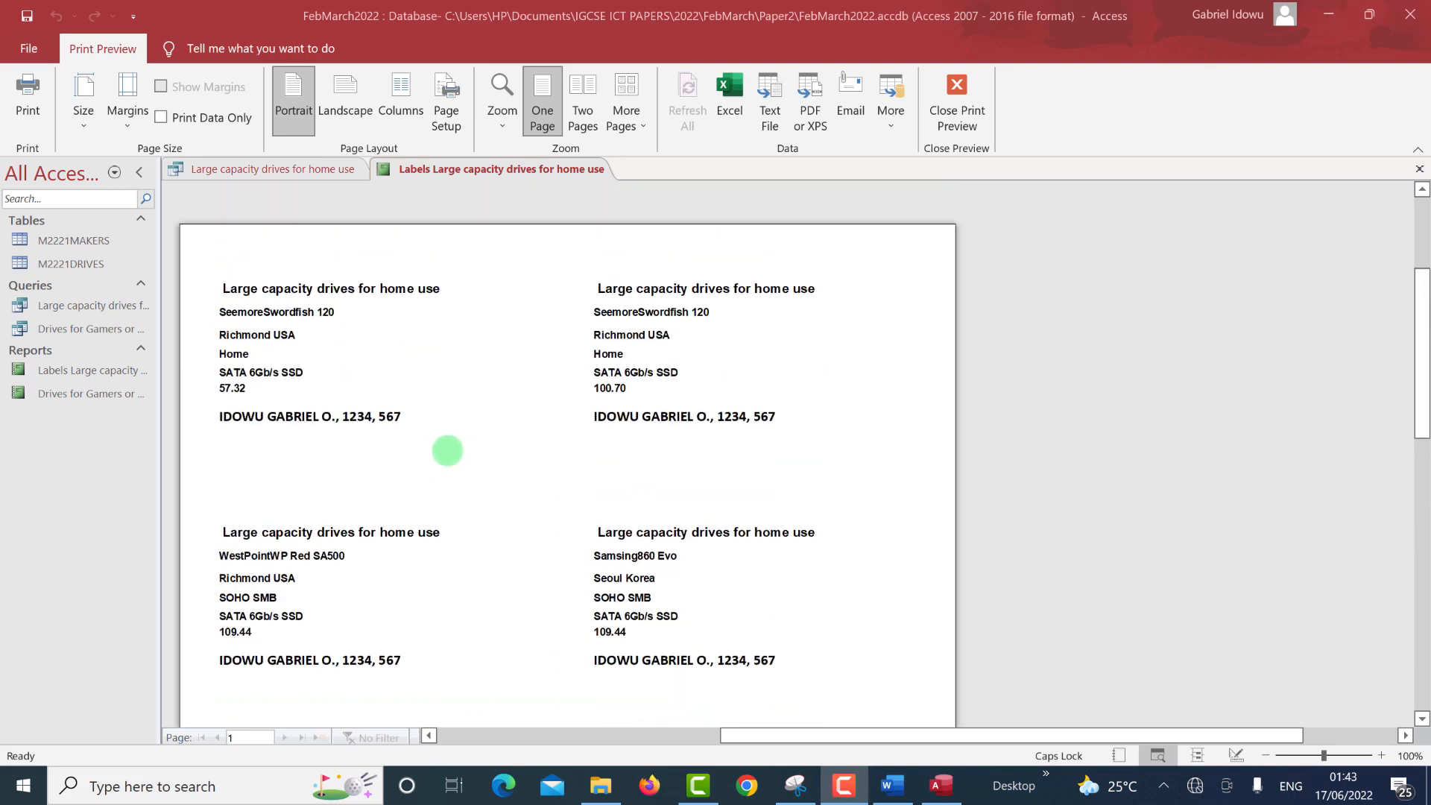